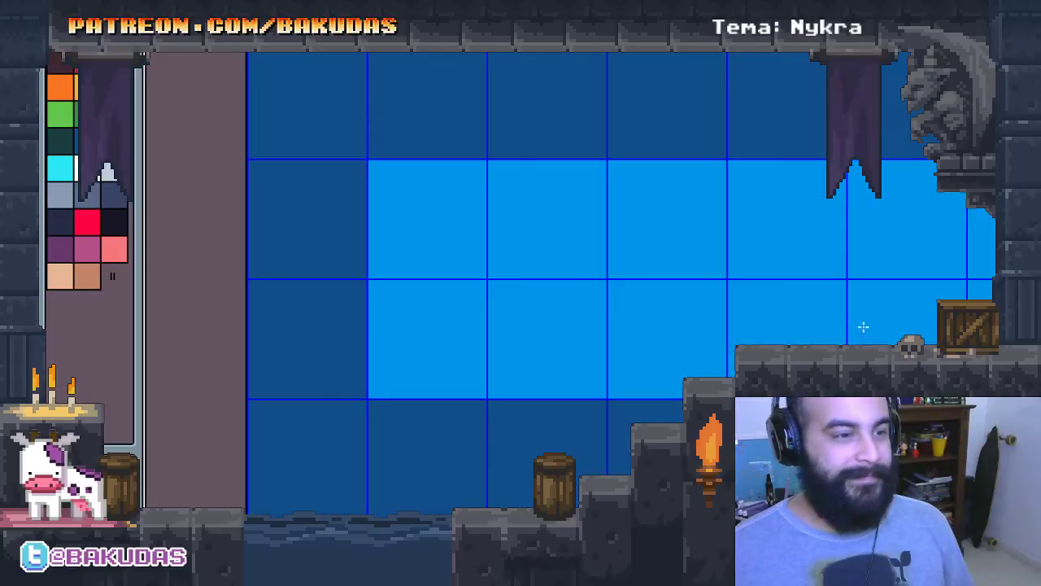
Show the View menu's Preview window (F7) for the empty tiled canvas
{"action": "key", "text": "alt+v"}
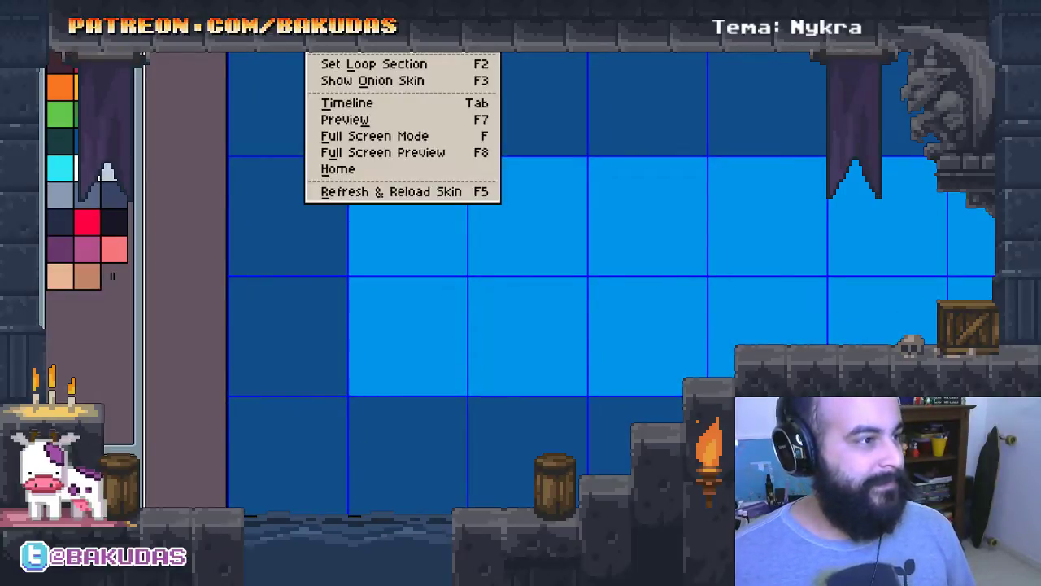
{"action": "left_click", "coordinate": [358, 122]}
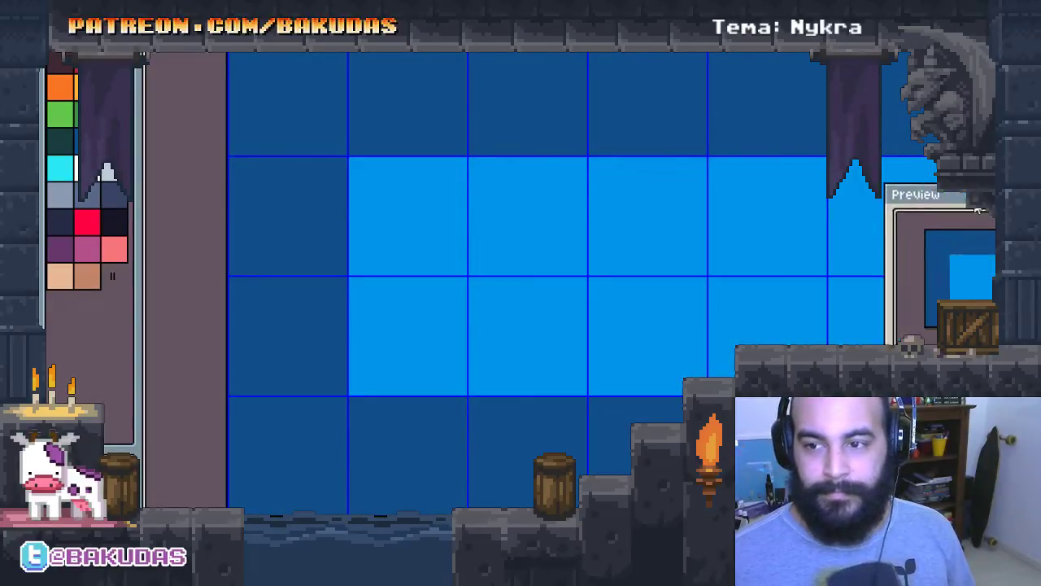
Move the Preview window to the right side, clear of the sky canvas
{"action": "mouse_move", "coordinate": [985, 191]}
{"action": "left_mouse_down"}
{"action": "mouse_move", "coordinate": [792, 191]}
{"action": "mouse_move", "coordinate": [846, 197]}
{"action": "left_mouse_up"}
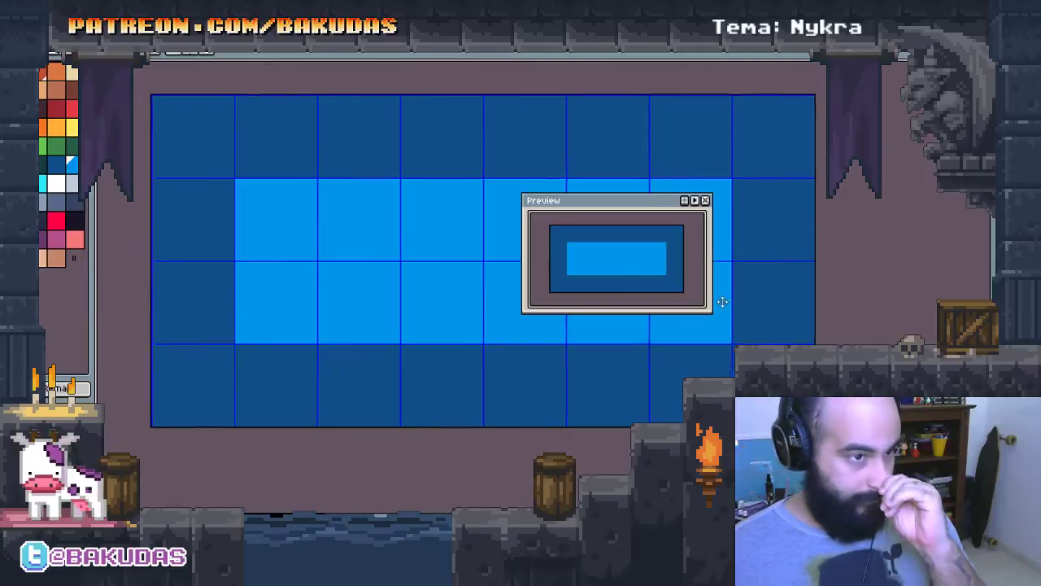
{"action": "left_click_drag", "start_coordinate": [627, 206], "coordinate": [913, 214]}
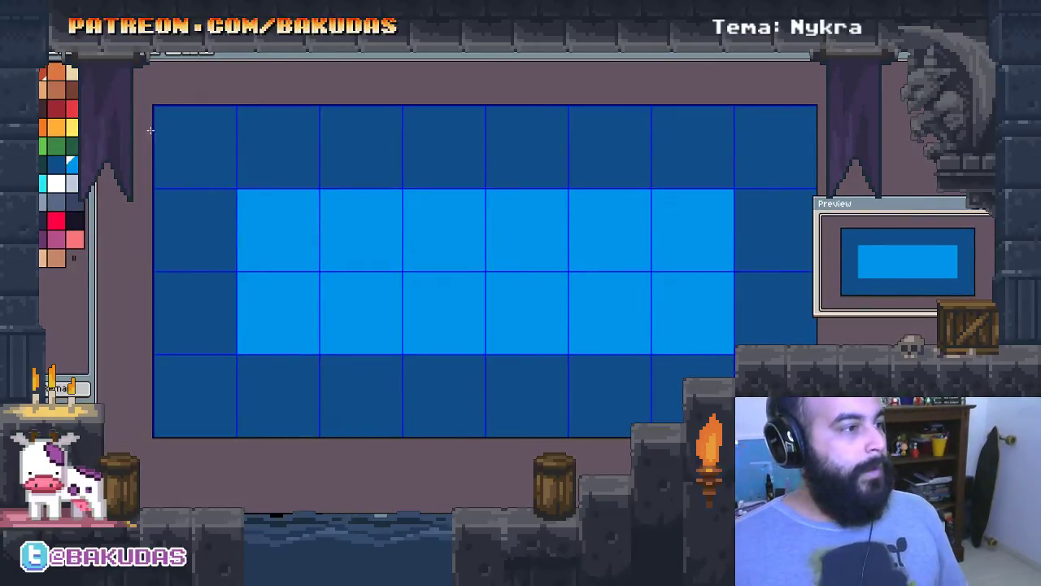
Resize the canvas to 192 wide by 96 high and flood-fill the new border dark blue
{"action": "left_click", "coordinate": [146, 51]}
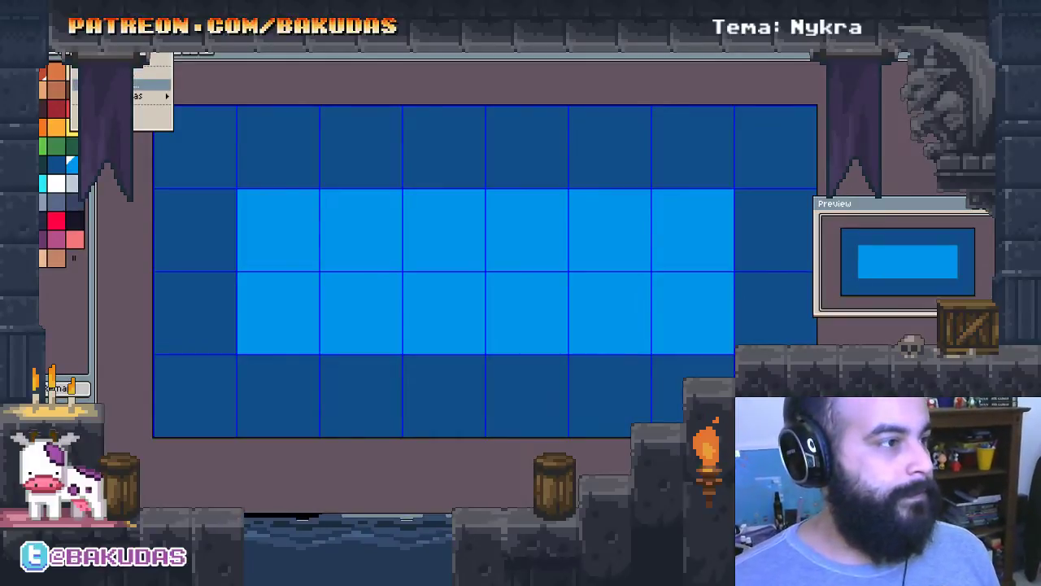
{"action": "left_click", "coordinate": [153, 84]}
{"action": "type", "text": "192"}
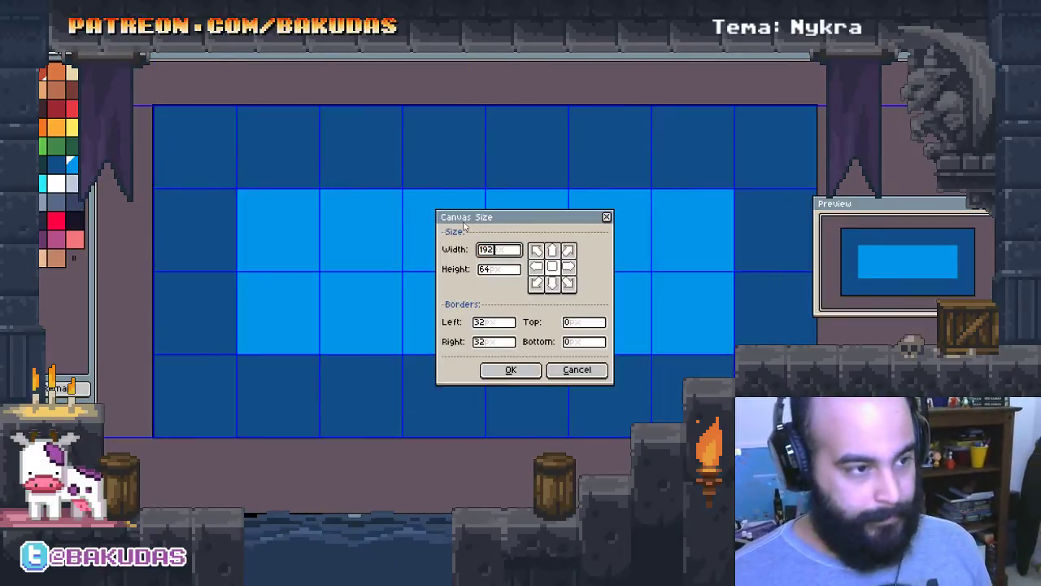
{"action": "key", "text": "Tab"}
{"action": "type", "text": "96"}
{"action": "key", "text": "Return"}
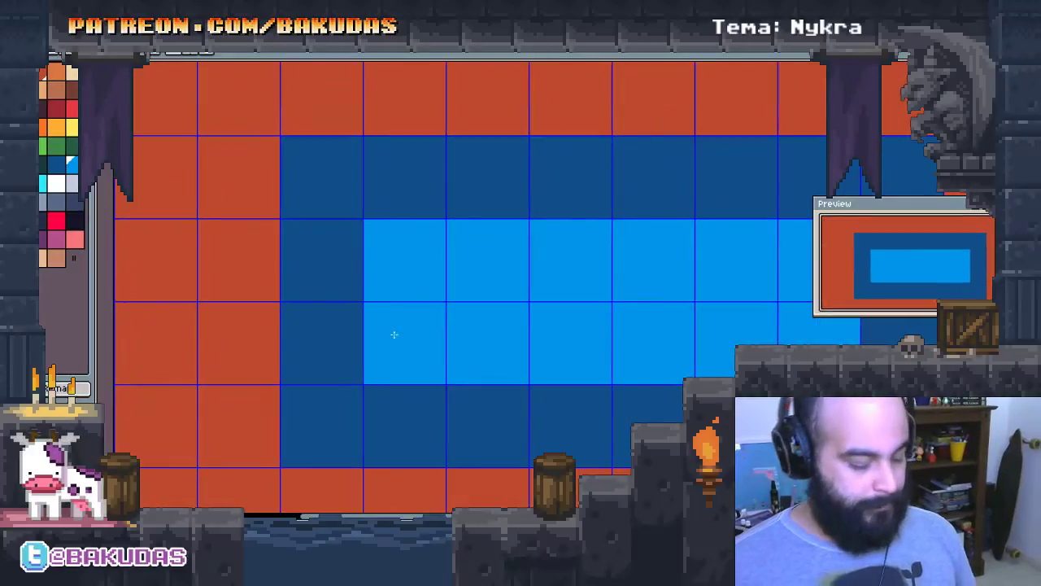
{"action": "left_click", "coordinate": [279, 339]}
{"action": "left_click_drag", "start_coordinate": [418, 365], "coordinate": [285, 323]}
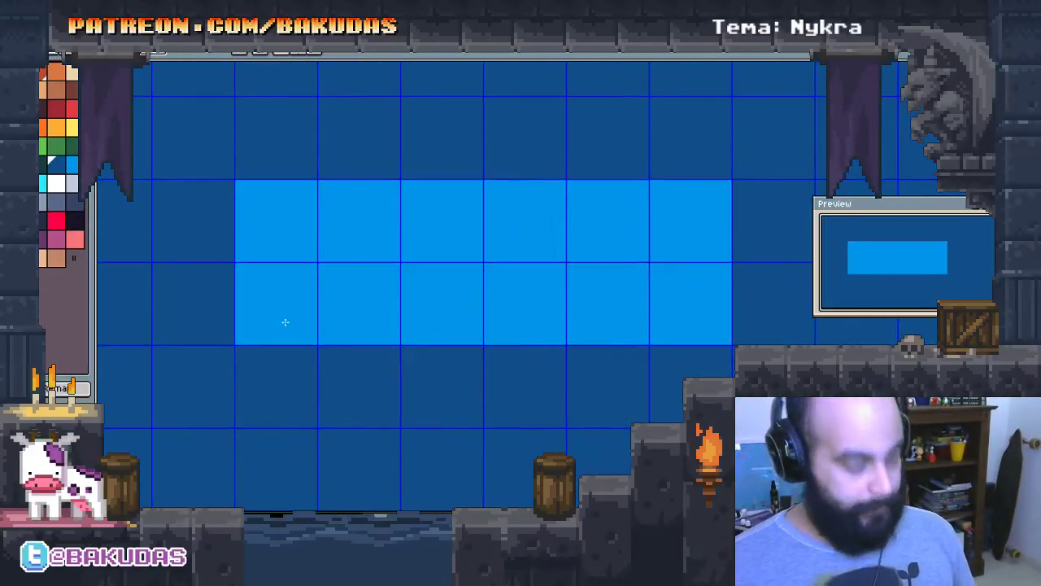
{"action": "scroll", "coordinate": [336, 316], "scroll_direction": "down", "scroll_amount": 1}
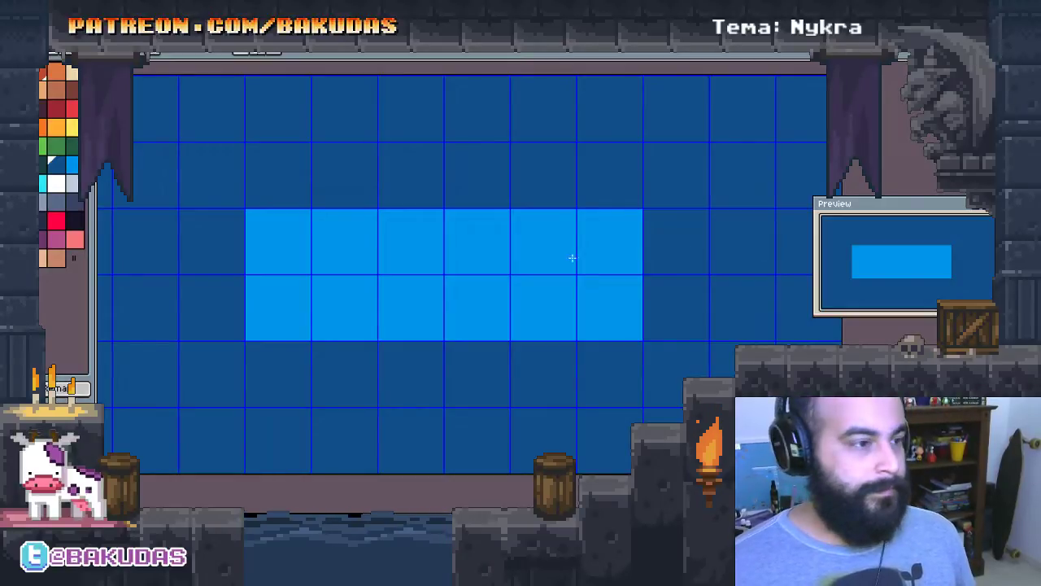
{"action": "scroll", "coordinate": [236, 275], "scroll_direction": "up", "scroll_amount": 1}
{"action": "scroll", "coordinate": [360, 285], "scroll_direction": "up", "scroll_amount": 1}
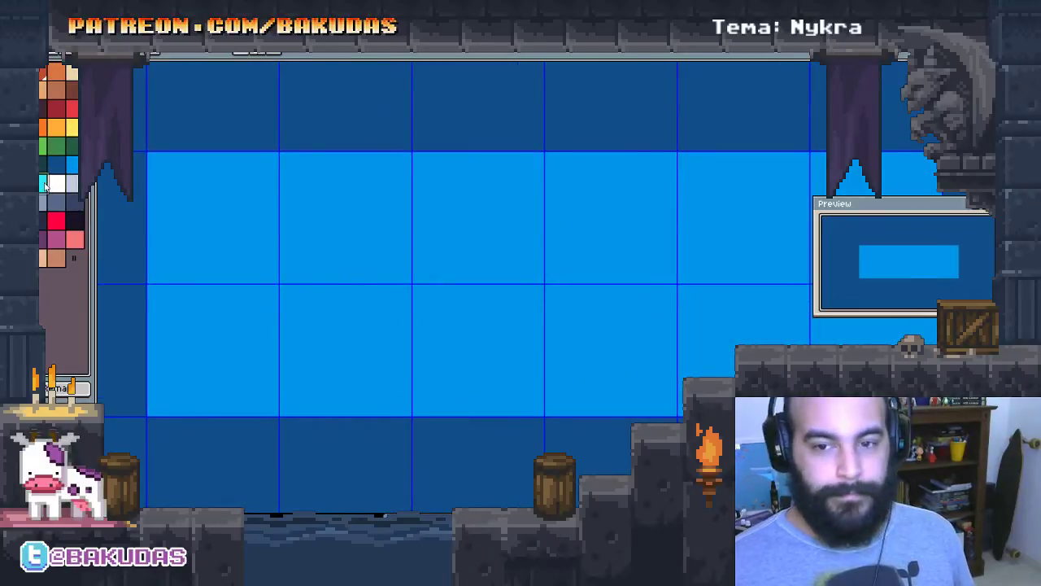
{"action": "left_click_drag", "start_coordinate": [223, 256], "coordinate": [217, 259]}
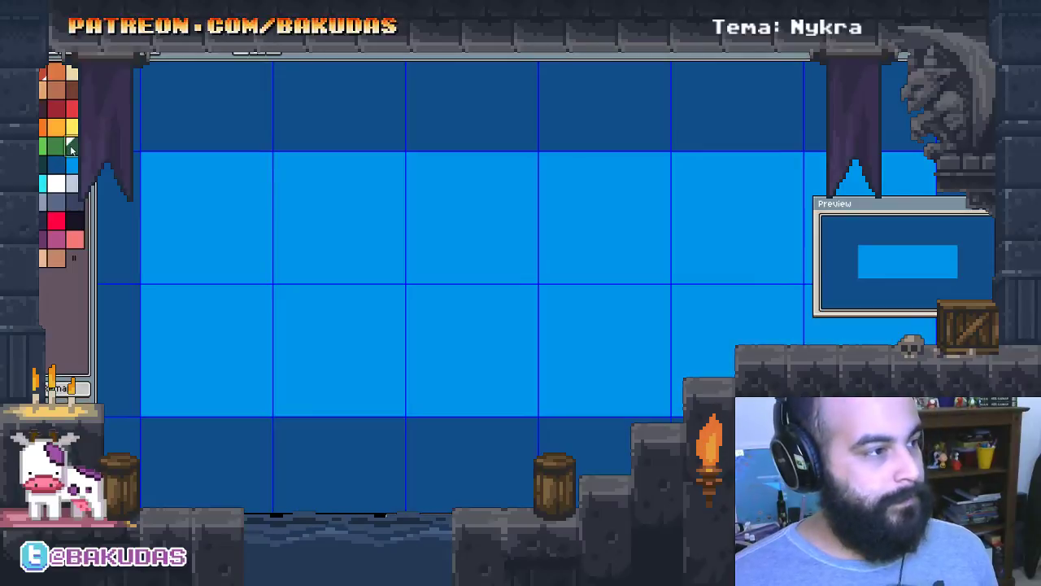
Show the timeline and add a new layer named g02 above g01
{"action": "key", "text": "Tab"}
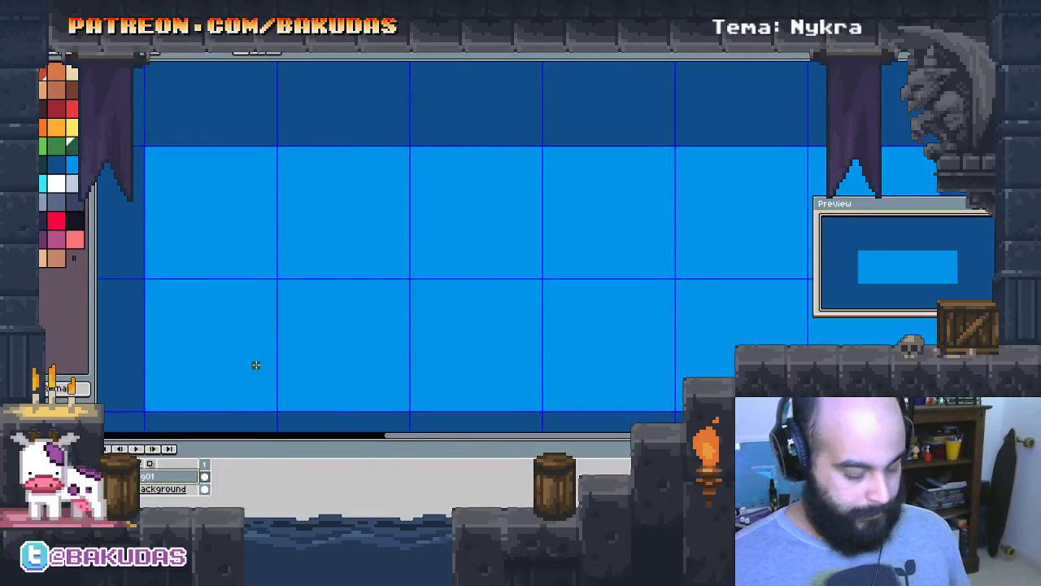
{"action": "key", "text": "shift+n"}
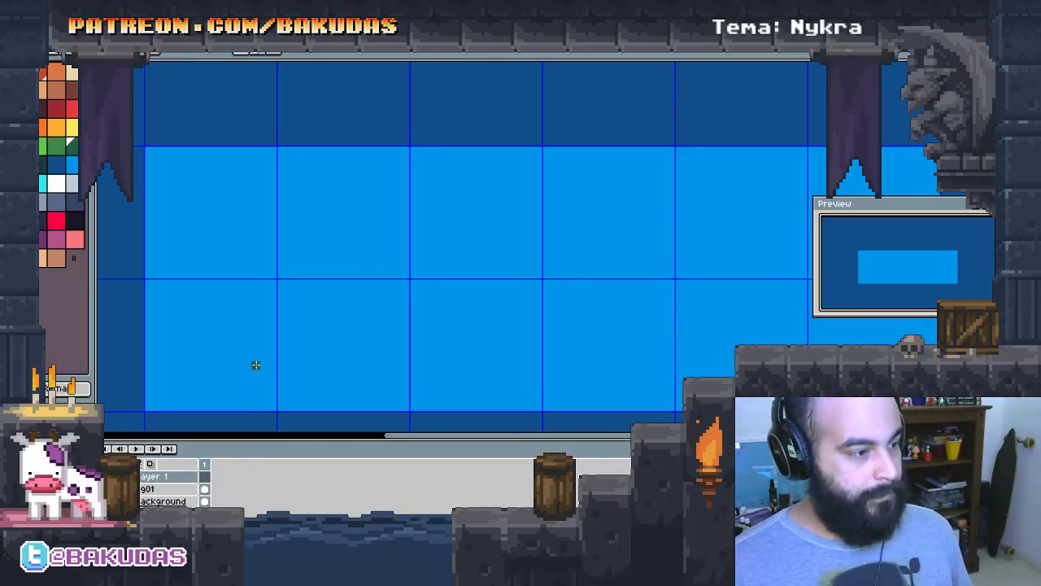
{"action": "double_click", "coordinate": [170, 476]}
{"action": "type", "text": "g02"}
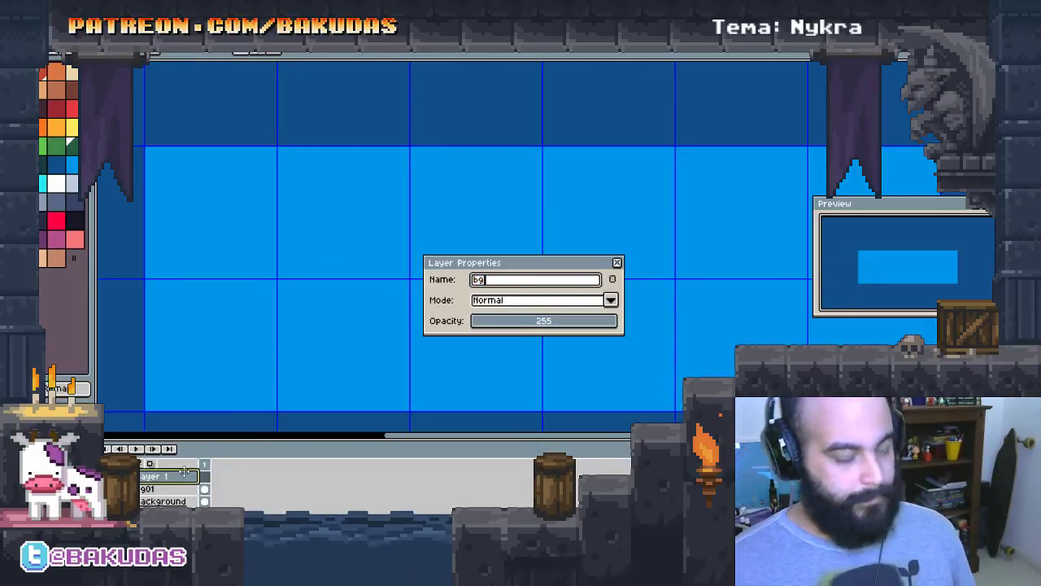
{"action": "key", "text": "Return"}
{"action": "left_click_drag", "start_coordinate": [383, 366], "coordinate": [372, 335]}
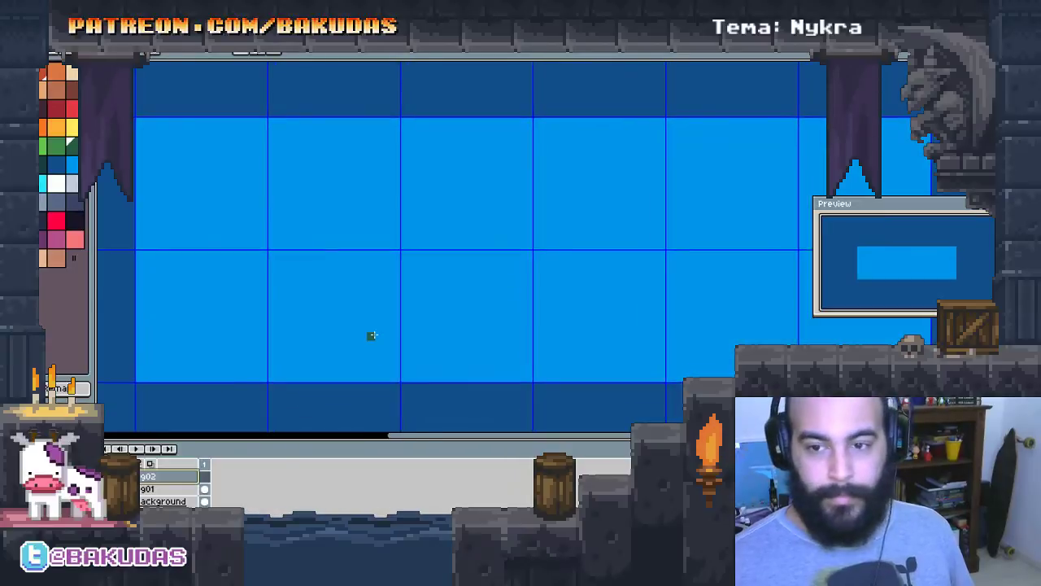
{"action": "left_click", "coordinate": [342, 326]}
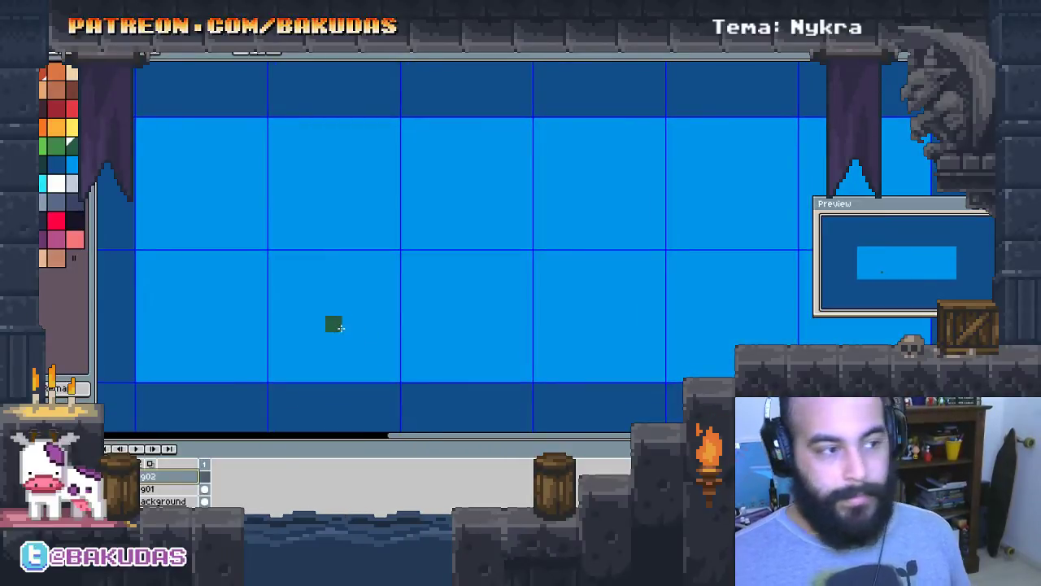
{"action": "key", "text": "ctrl+z"}
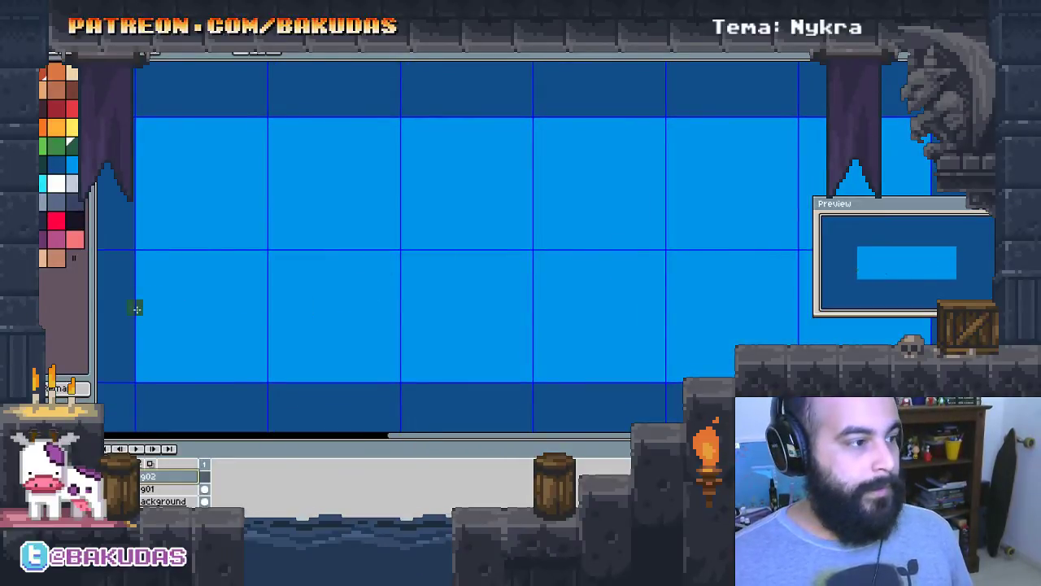
Draw the dark green rolling hill outline and close it with straight base lines
{"action": "mouse_move", "coordinate": [143, 304]}
{"action": "left_mouse_down"}
{"action": "mouse_move", "coordinate": [419, 257]}
{"action": "mouse_move", "coordinate": [452, 265]}
{"action": "left_mouse_up"}
{"action": "mouse_move", "coordinate": [373, 260]}
{"action": "left_mouse_down"}
{"action": "mouse_move", "coordinate": [396, 221]}
{"action": "mouse_move", "coordinate": [606, 215]}
{"action": "mouse_move", "coordinate": [727, 273]}
{"action": "mouse_move", "coordinate": [632, 279]}
{"action": "left_mouse_up"}
{"action": "mouse_move", "coordinate": [480, 278]}
{"action": "left_mouse_down"}
{"action": "mouse_move", "coordinate": [663, 285]}
{"action": "mouse_move", "coordinate": [728, 306]}
{"action": "left_mouse_up"}
{"action": "mouse_move", "coordinate": [569, 264]}
{"action": "left_mouse_down"}
{"action": "mouse_move", "coordinate": [651, 268]}
{"action": "mouse_move", "coordinate": [741, 295]}
{"action": "left_mouse_up"}
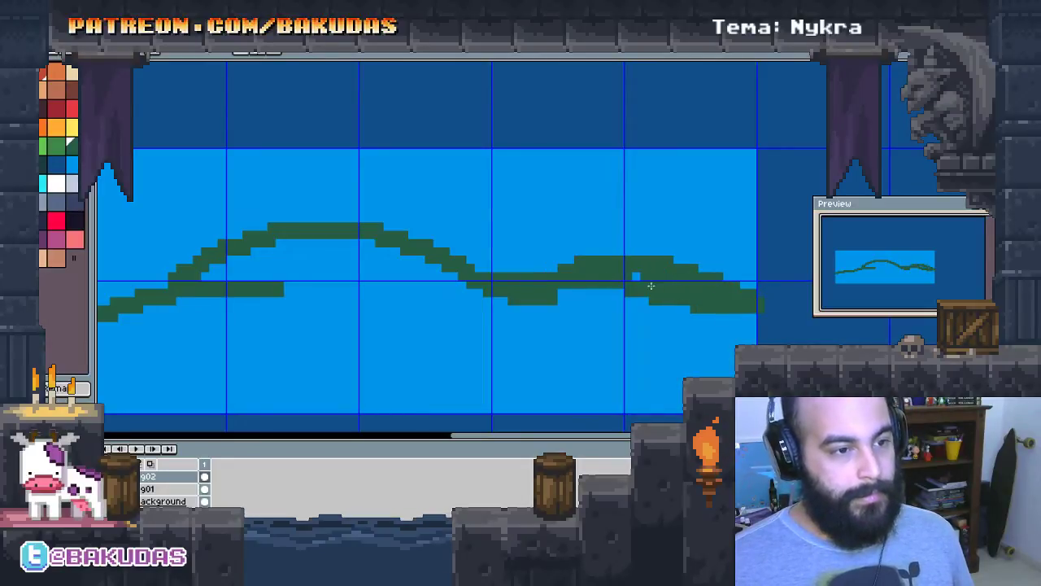
{"action": "left_click_drag", "start_coordinate": [738, 336], "coordinate": [768, 269]}
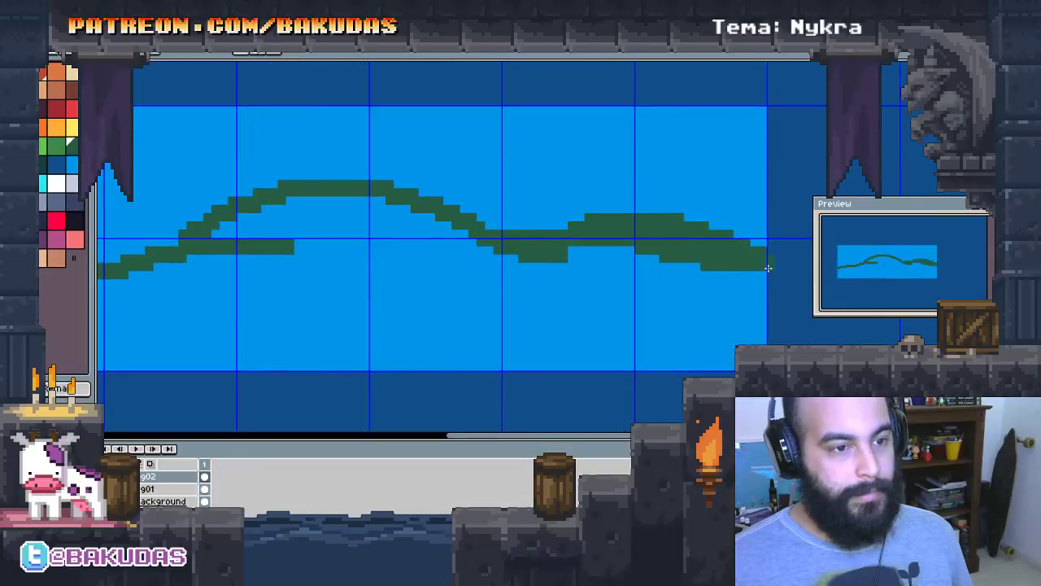
{"action": "scroll", "coordinate": [488, 355], "scroll_direction": "left", "scroll_amount": 3}
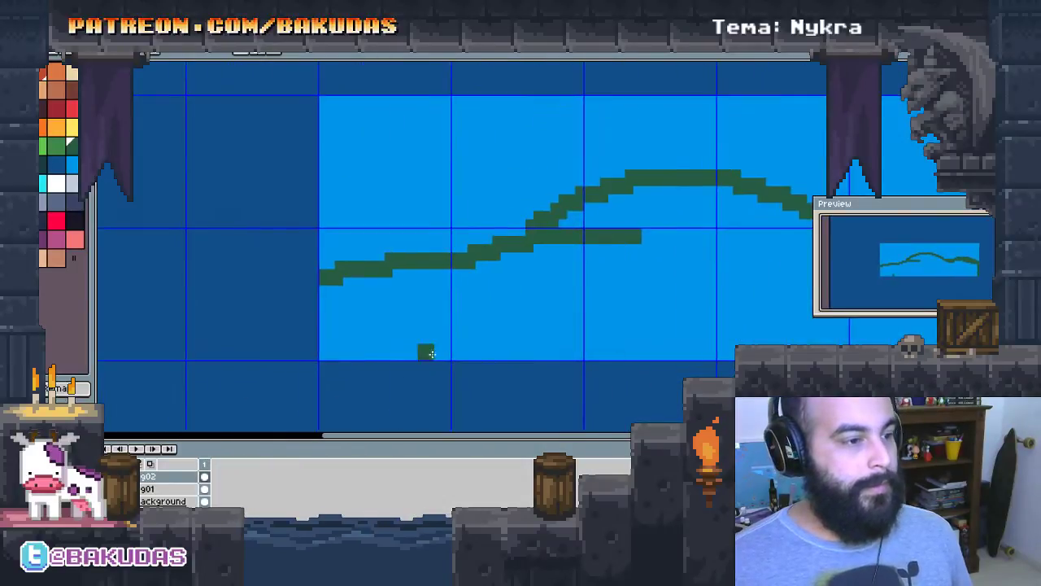
{"action": "left_click", "coordinate": [331, 357], "text": "shift"}
{"action": "left_click", "coordinate": [328, 283], "text": "shift"}
{"action": "scroll", "coordinate": [501, 312], "scroll_direction": "right", "scroll_amount": 3}
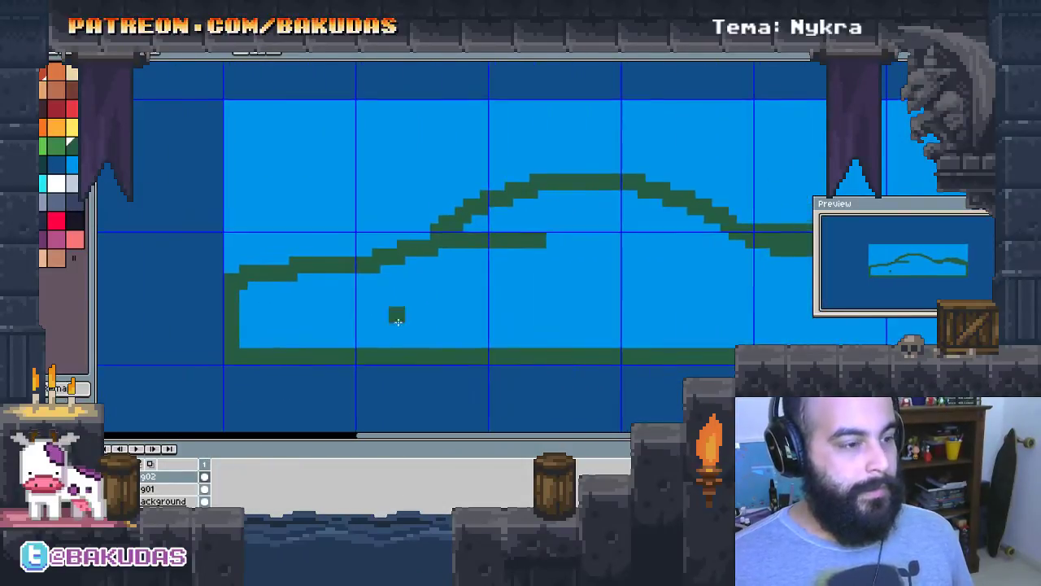
{"action": "scroll", "coordinate": [396, 333], "scroll_direction": "right", "scroll_amount": 2}
Flood-fill the closed hill outline with dark green, then select mid green
{"action": "key", "text": "g"}
{"action": "left_click", "coordinate": [529, 312]}
{"action": "scroll", "coordinate": [528, 313], "scroll_direction": "right", "scroll_amount": 1}
{"action": "scroll", "coordinate": [358, 291], "scroll_direction": "down", "scroll_amount": 1}
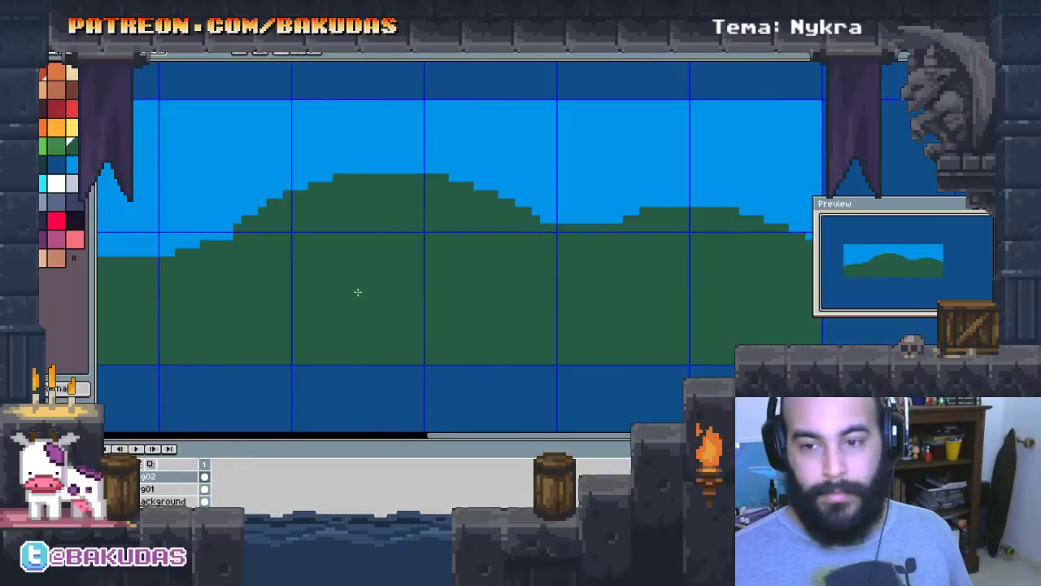
{"action": "scroll", "coordinate": [469, 281], "scroll_direction": "down", "scroll_amount": 1}
{"action": "scroll", "coordinate": [499, 282], "scroll_direction": "left", "scroll_amount": 3}
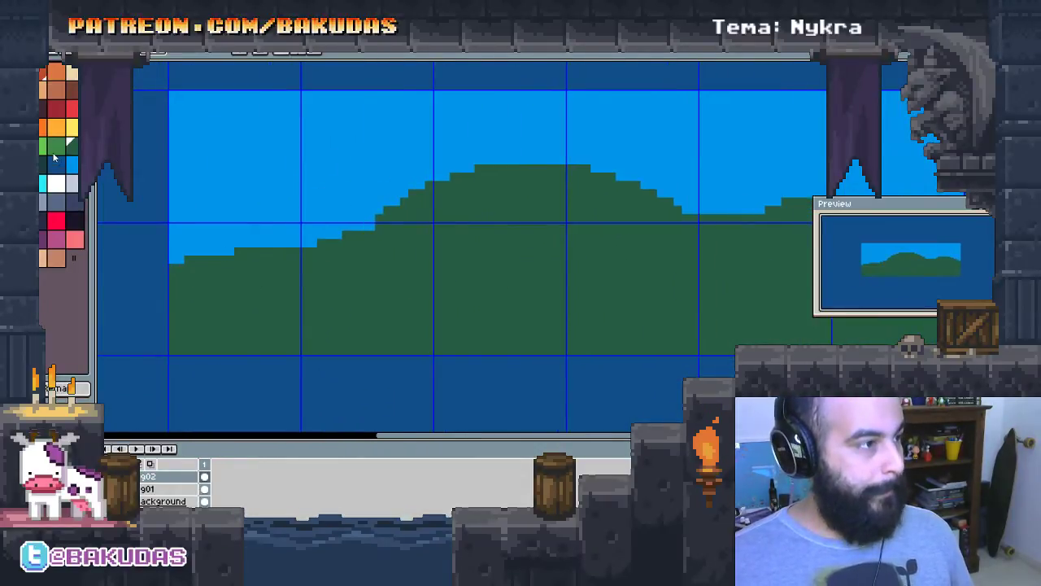
{"action": "left_click", "coordinate": [54, 150]}
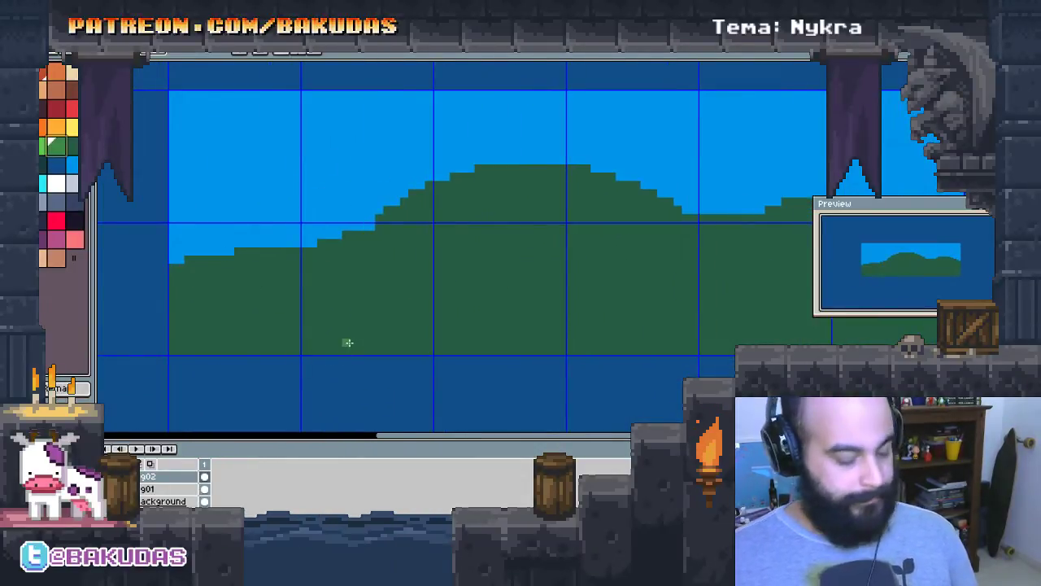
With a 2x2 brush, draw a light green front hill ridge, straight base, and fill it
{"action": "key", "text": "plus"}
{"action": "key", "text": "minus"}
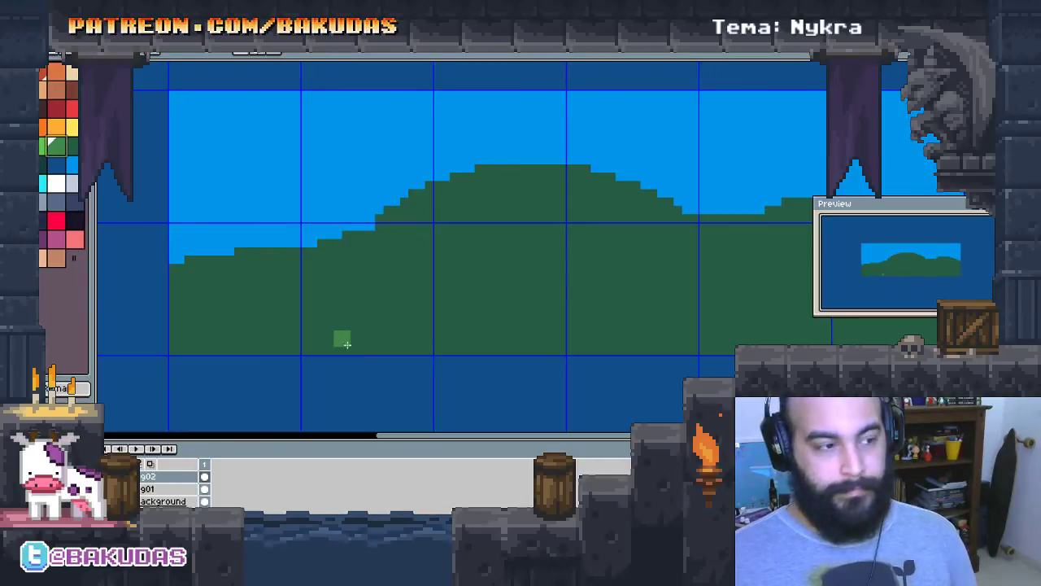
{"action": "mouse_move", "coordinate": [341, 347]}
{"action": "left_mouse_down"}
{"action": "mouse_move", "coordinate": [565, 305]}
{"action": "mouse_move", "coordinate": [461, 351]}
{"action": "mouse_move", "coordinate": [464, 307]}
{"action": "mouse_move", "coordinate": [666, 331]}
{"action": "mouse_move", "coordinate": [736, 358]}
{"action": "left_mouse_up"}
{"action": "left_click", "coordinate": [166, 384]}
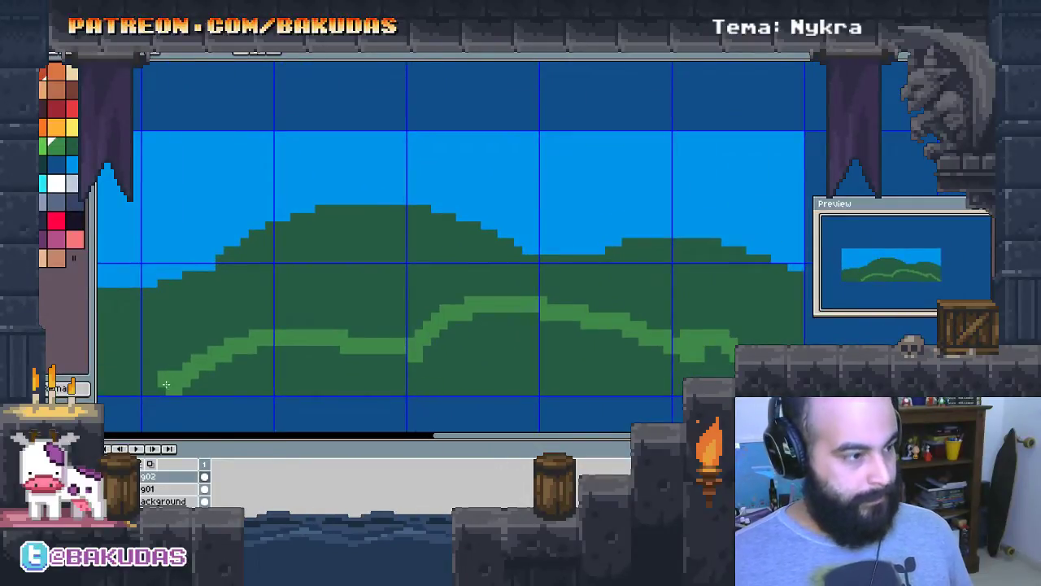
{"action": "left_click", "coordinate": [190, 392], "text": "shift"}
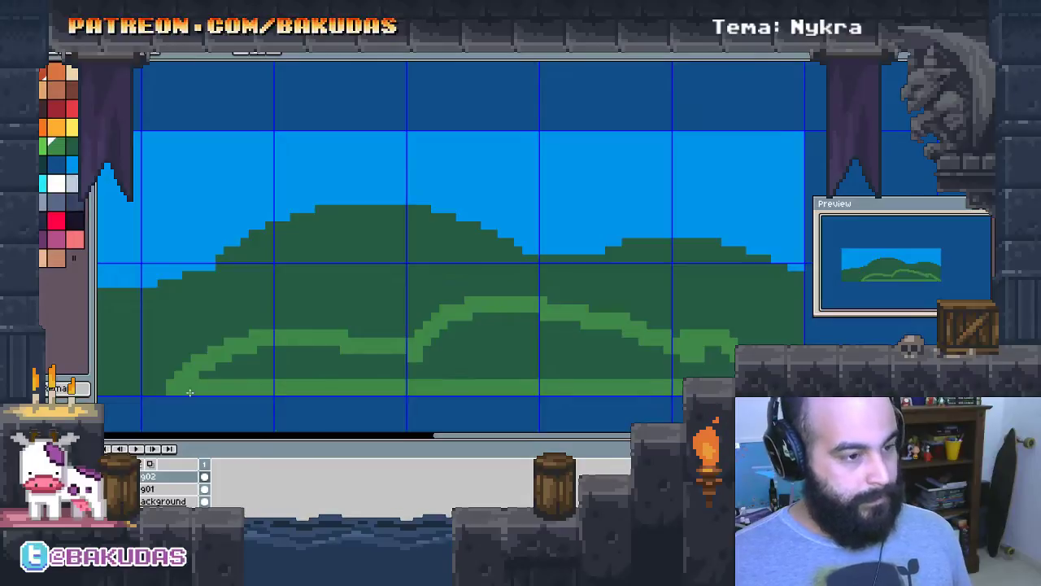
{"action": "left_click", "coordinate": [472, 372]}
{"action": "scroll", "coordinate": [499, 344], "scroll_direction": "left", "scroll_amount": 1}
{"action": "scroll", "coordinate": [500, 345], "scroll_direction": "left", "scroll_amount": 1}
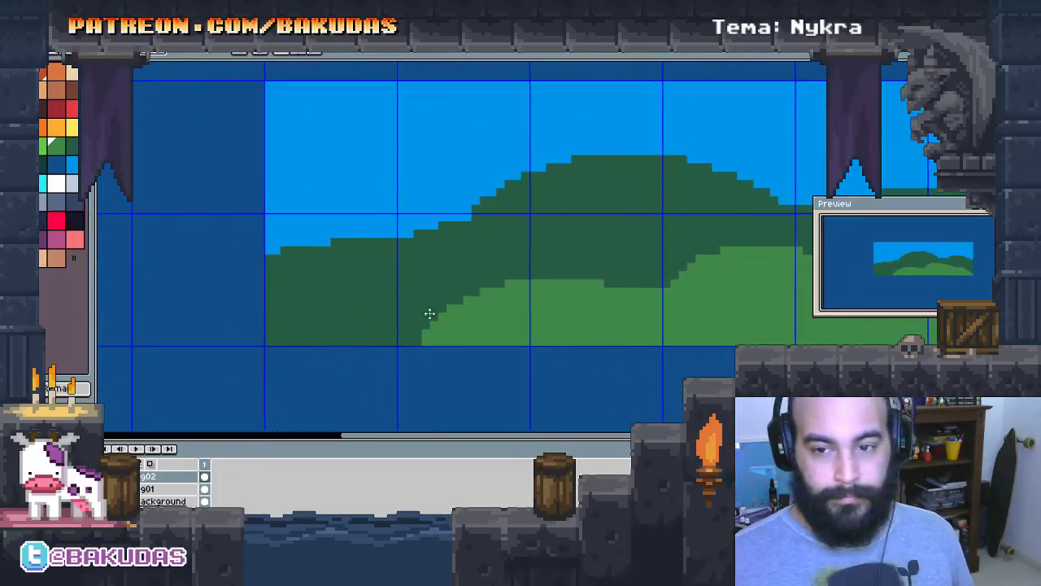
{"action": "scroll", "coordinate": [428, 309], "scroll_direction": "left", "scroll_amount": 1}
{"action": "scroll", "coordinate": [314, 309], "scroll_direction": "up", "scroll_amount": 1}
{"action": "scroll", "coordinate": [307, 353], "scroll_direction": "up", "scroll_amount": 1}
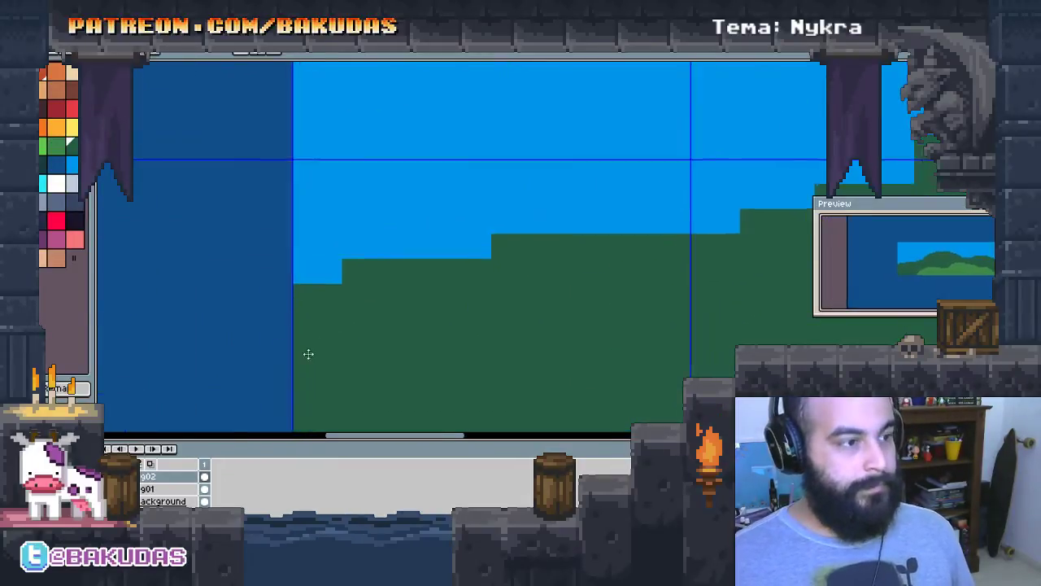
{"action": "scroll", "coordinate": [299, 383], "scroll_direction": "up", "scroll_amount": 1}
Paint stepped dark green bumps along the left part of the hill's top edge
{"action": "scroll", "coordinate": [300, 383], "scroll_direction": "down", "scroll_amount": 1}
{"action": "mouse_move", "coordinate": [293, 356]}
{"action": "left_mouse_down"}
{"action": "mouse_move", "coordinate": [319, 356]}
{"action": "mouse_move", "coordinate": [244, 340]}
{"action": "mouse_move", "coordinate": [404, 326]}
{"action": "mouse_move", "coordinate": [337, 357]}
{"action": "mouse_move", "coordinate": [367, 341]}
{"action": "mouse_move", "coordinate": [479, 354]}
{"action": "mouse_move", "coordinate": [342, 309]}
{"action": "left_mouse_up"}
{"action": "scroll", "coordinate": [375, 365], "scroll_direction": "right", "scroll_amount": 1}
{"action": "scroll", "coordinate": [375, 365], "scroll_direction": "right", "scroll_amount": 1}
{"action": "left_click_drag", "start_coordinate": [435, 340], "coordinate": [391, 301]}
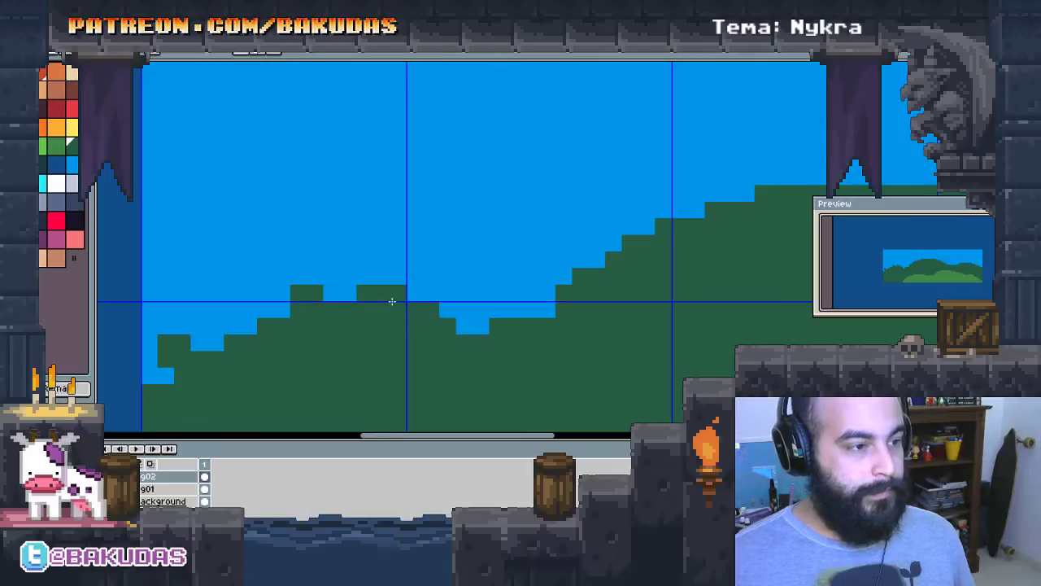
{"action": "scroll", "coordinate": [391, 344], "scroll_direction": "right", "scroll_amount": 1}
{"action": "scroll", "coordinate": [349, 367], "scroll_direction": "left", "scroll_amount": 2}
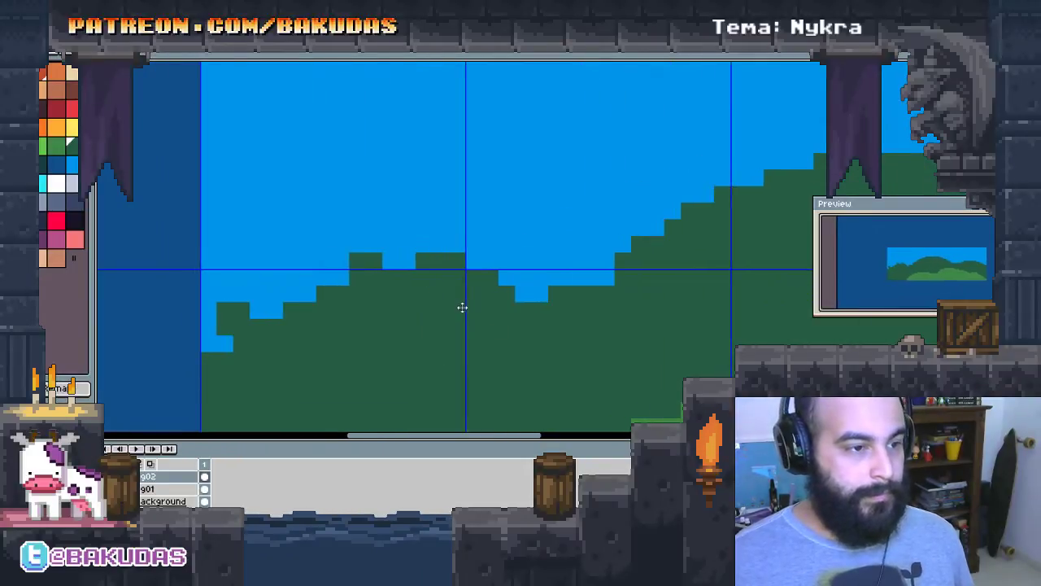
{"action": "left_click_drag", "start_coordinate": [391, 244], "coordinate": [351, 266]}
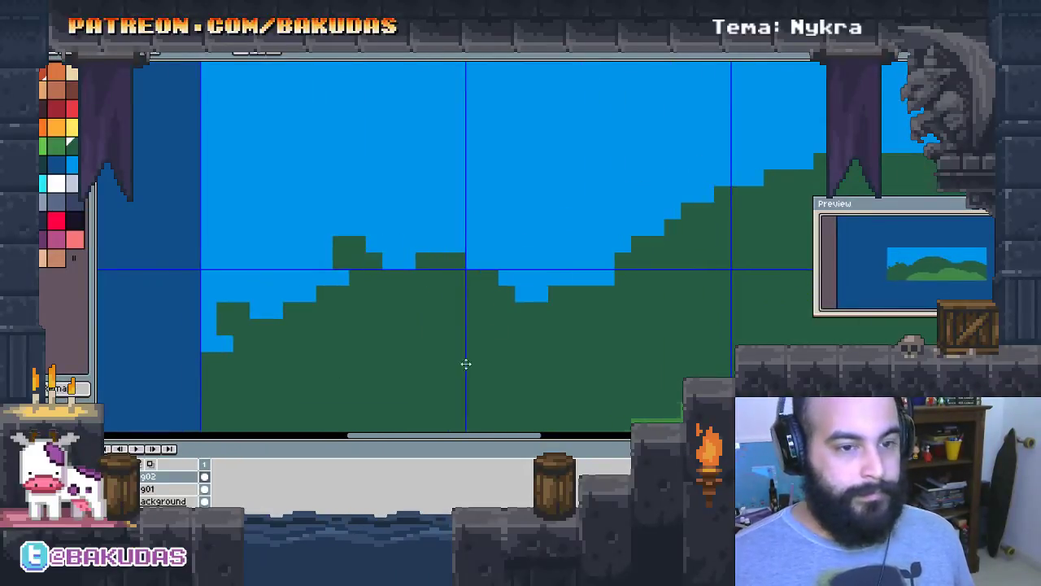
{"action": "scroll", "coordinate": [465, 364], "scroll_direction": "right", "scroll_amount": 1}
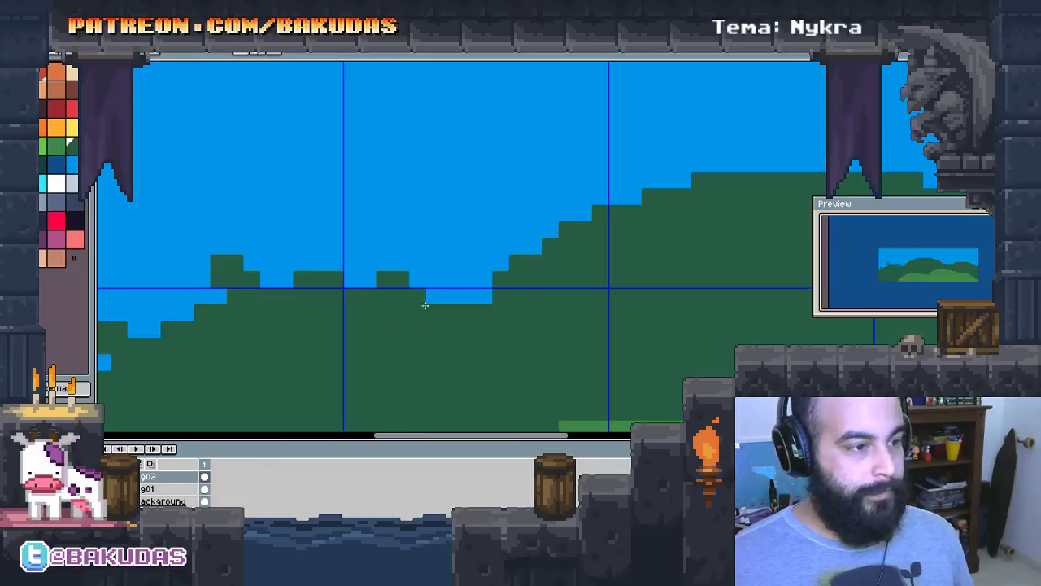
{"action": "scroll", "coordinate": [488, 342], "scroll_direction": "up", "scroll_amount": 1}
{"action": "mouse_move", "coordinate": [527, 285]}
{"action": "left_mouse_down"}
{"action": "mouse_move", "coordinate": [493, 303]}
{"action": "mouse_move", "coordinate": [477, 293]}
{"action": "mouse_move", "coordinate": [521, 264]}
{"action": "left_mouse_up"}
{"action": "mouse_move", "coordinate": [570, 216]}
{"action": "left_mouse_down"}
{"action": "mouse_move", "coordinate": [578, 238]}
{"action": "mouse_move", "coordinate": [561, 244]}
{"action": "left_mouse_up"}
Continue raising the jagged dark green hill top across the middle of the canvas
{"action": "scroll", "coordinate": [598, 277], "scroll_direction": "up", "scroll_amount": 1}
{"action": "scroll", "coordinate": [597, 276], "scroll_direction": "right", "scroll_amount": 1}
{"action": "mouse_move", "coordinate": [628, 213]}
{"action": "left_mouse_down"}
{"action": "mouse_move", "coordinate": [635, 230]}
{"action": "mouse_move", "coordinate": [607, 242]}
{"action": "mouse_move", "coordinate": [653, 260]}
{"action": "mouse_move", "coordinate": [711, 255]}
{"action": "mouse_move", "coordinate": [725, 239]}
{"action": "left_mouse_up"}
{"action": "scroll", "coordinate": [694, 282], "scroll_direction": "up", "scroll_amount": 1}
{"action": "scroll", "coordinate": [694, 283], "scroll_direction": "right", "scroll_amount": 2}
{"action": "scroll", "coordinate": [725, 239], "scroll_direction": "right", "scroll_amount": 4}
{"action": "mouse_move", "coordinate": [565, 269]}
{"action": "left_mouse_down"}
{"action": "mouse_move", "coordinate": [667, 312]}
{"action": "mouse_move", "coordinate": [646, 276]}
{"action": "mouse_move", "coordinate": [689, 307]}
{"action": "left_mouse_up"}
{"action": "scroll", "coordinate": [632, 325], "scroll_direction": "down", "scroll_amount": 1}
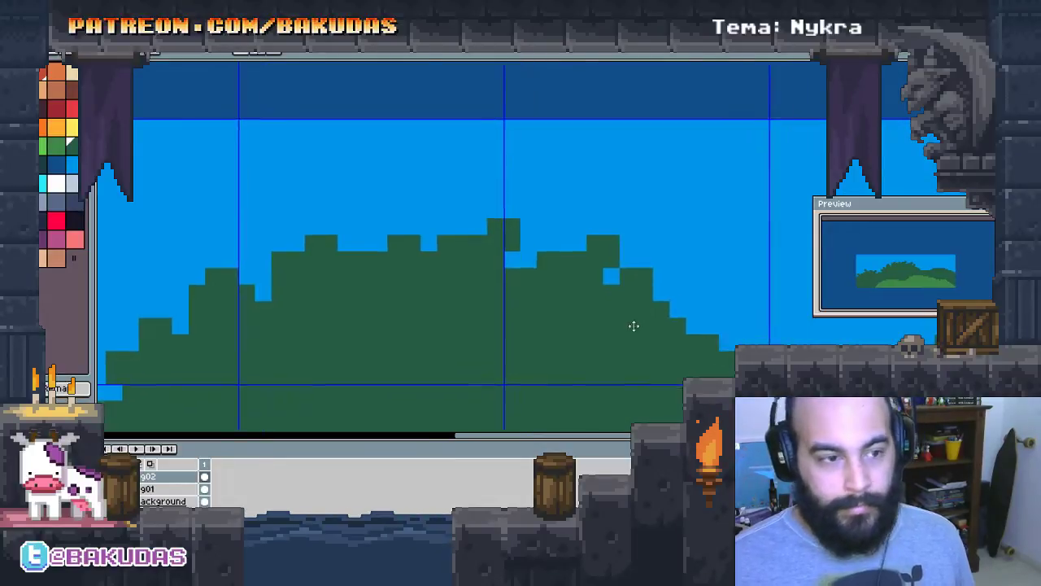
{"action": "scroll", "coordinate": [632, 325], "scroll_direction": "right", "scroll_amount": 2}
{"action": "mouse_move", "coordinate": [612, 313]}
{"action": "left_mouse_down"}
{"action": "mouse_move", "coordinate": [647, 319]}
{"action": "mouse_move", "coordinate": [600, 302]}
{"action": "mouse_move", "coordinate": [637, 288]}
{"action": "mouse_move", "coordinate": [685, 329]}
{"action": "left_mouse_up"}
{"action": "scroll", "coordinate": [633, 328], "scroll_direction": "right", "scroll_amount": 1}
{"action": "scroll", "coordinate": [633, 329], "scroll_direction": "right", "scroll_amount": 1}
{"action": "left_click", "coordinate": [541, 265]}
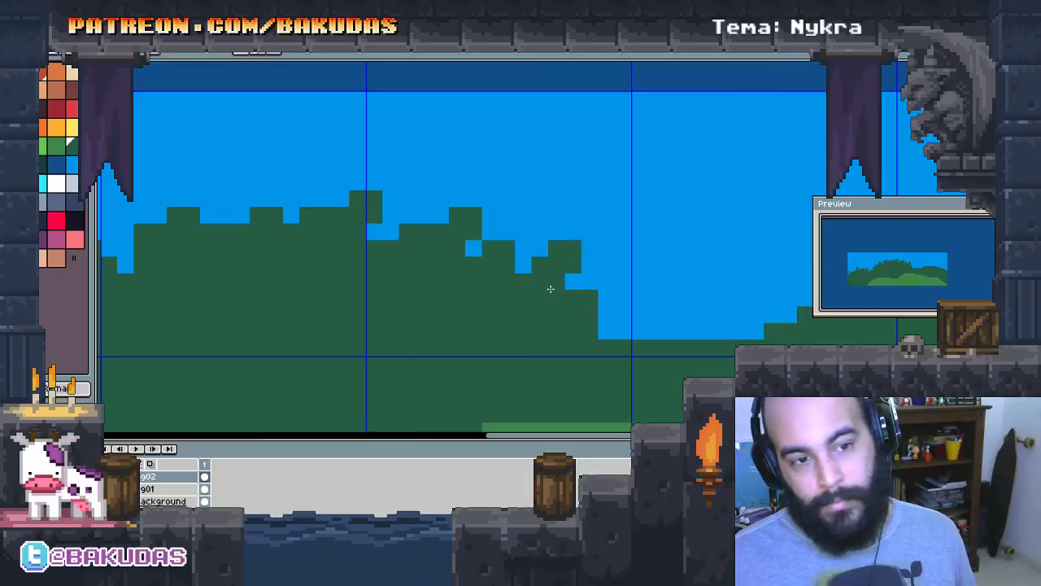
{"action": "mouse_move", "coordinate": [600, 307]}
{"action": "left_mouse_down"}
{"action": "mouse_move", "coordinate": [628, 336]}
{"action": "mouse_move", "coordinate": [635, 281]}
{"action": "mouse_move", "coordinate": [586, 278]}
{"action": "mouse_move", "coordinate": [626, 304]}
{"action": "left_mouse_up"}
Fill the sky pocket above the right slope with dark green, then select layer g01
{"action": "key", "text": "ctrl+z"}
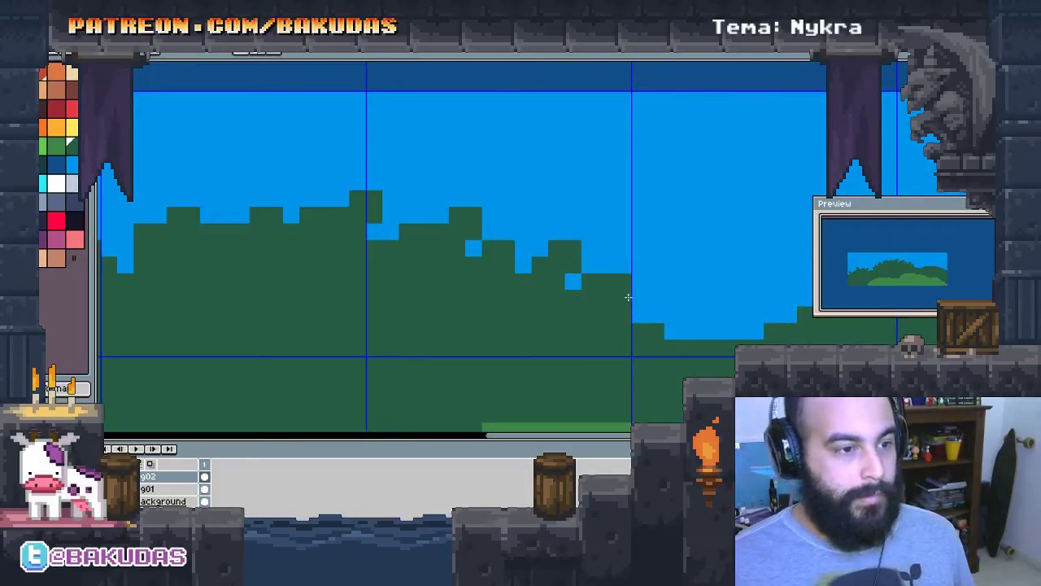
{"action": "scroll", "coordinate": [629, 290], "scroll_direction": "right", "scroll_amount": 3}
{"action": "scroll", "coordinate": [630, 291], "scroll_direction": "down", "scroll_amount": 1}
{"action": "mouse_move", "coordinate": [521, 281]}
{"action": "left_mouse_down"}
{"action": "mouse_move", "coordinate": [682, 312]}
{"action": "mouse_move", "coordinate": [675, 284]}
{"action": "mouse_move", "coordinate": [415, 297]}
{"action": "mouse_move", "coordinate": [505, 260]}
{"action": "mouse_move", "coordinate": [482, 277]}
{"action": "mouse_move", "coordinate": [574, 281]}
{"action": "mouse_move", "coordinate": [594, 262]}
{"action": "mouse_move", "coordinate": [627, 293]}
{"action": "mouse_move", "coordinate": [652, 283]}
{"action": "mouse_move", "coordinate": [694, 312]}
{"action": "mouse_move", "coordinate": [718, 305]}
{"action": "mouse_move", "coordinate": [769, 332]}
{"action": "mouse_move", "coordinate": [762, 326]}
{"action": "left_mouse_up"}
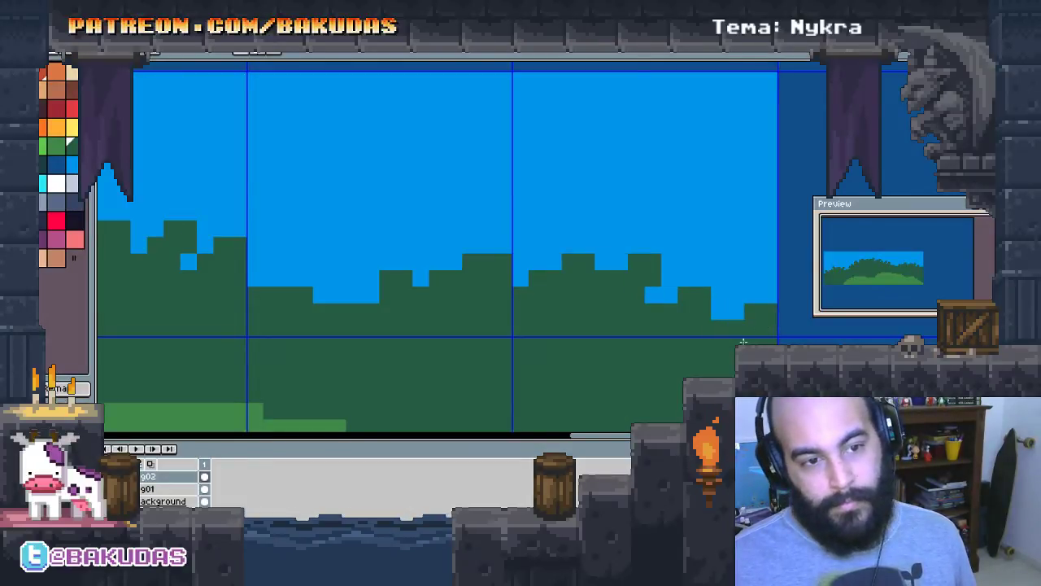
{"action": "mouse_move", "coordinate": [551, 355]}
{"action": "left_mouse_down"}
{"action": "mouse_move", "coordinate": [464, 272]}
{"action": "mouse_move", "coordinate": [614, 282]}
{"action": "mouse_move", "coordinate": [542, 301]}
{"action": "mouse_move", "coordinate": [615, 304]}
{"action": "left_mouse_up"}
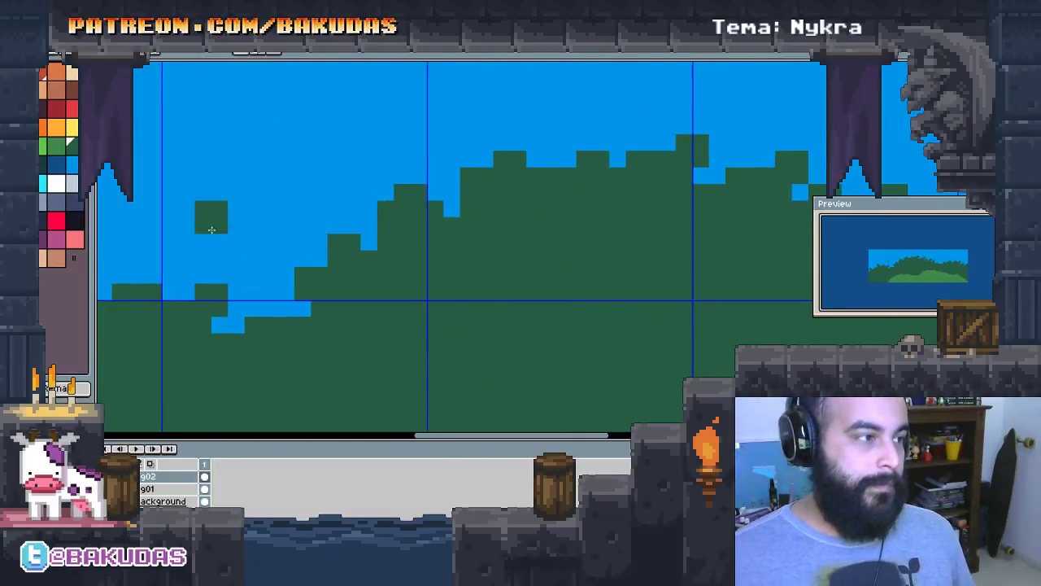
{"action": "scroll", "coordinate": [211, 218], "scroll_direction": "down", "scroll_amount": 1}
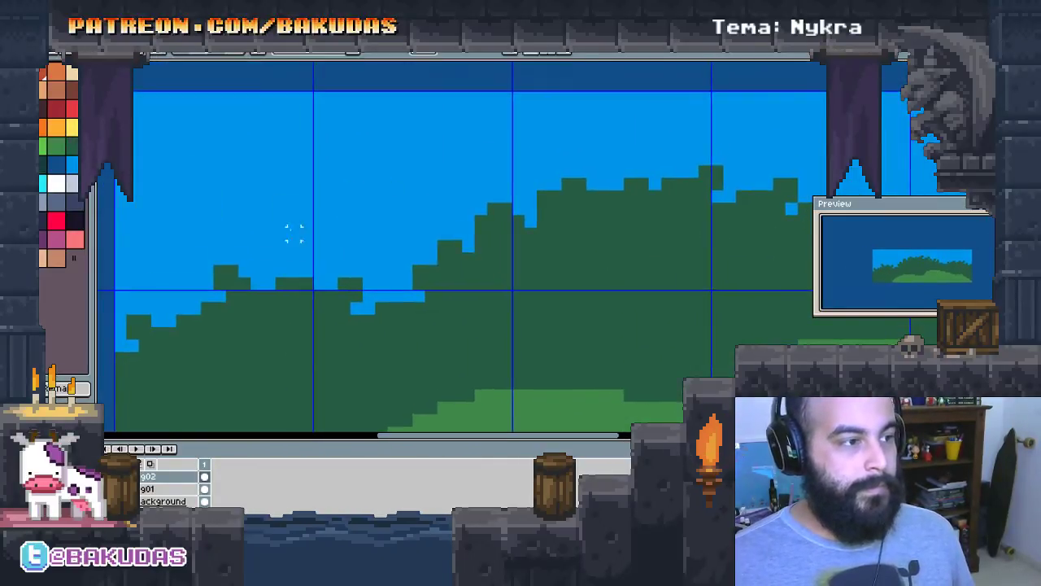
{"action": "scroll", "coordinate": [330, 314], "scroll_direction": "down", "scroll_amount": 1}
{"action": "left_click", "coordinate": [163, 489]}
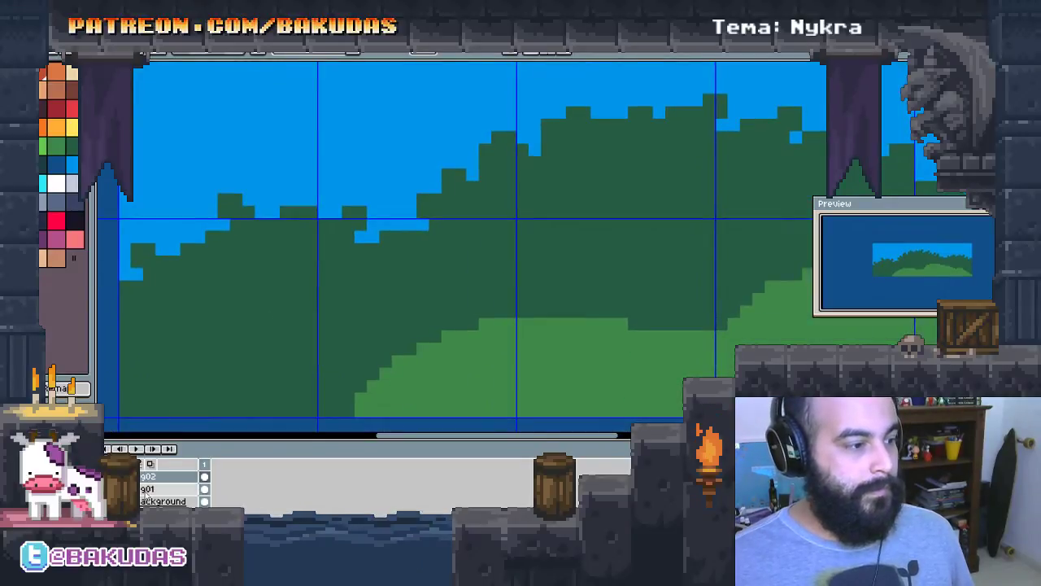
{"action": "scroll", "coordinate": [326, 305], "scroll_direction": "up", "scroll_amount": 1}
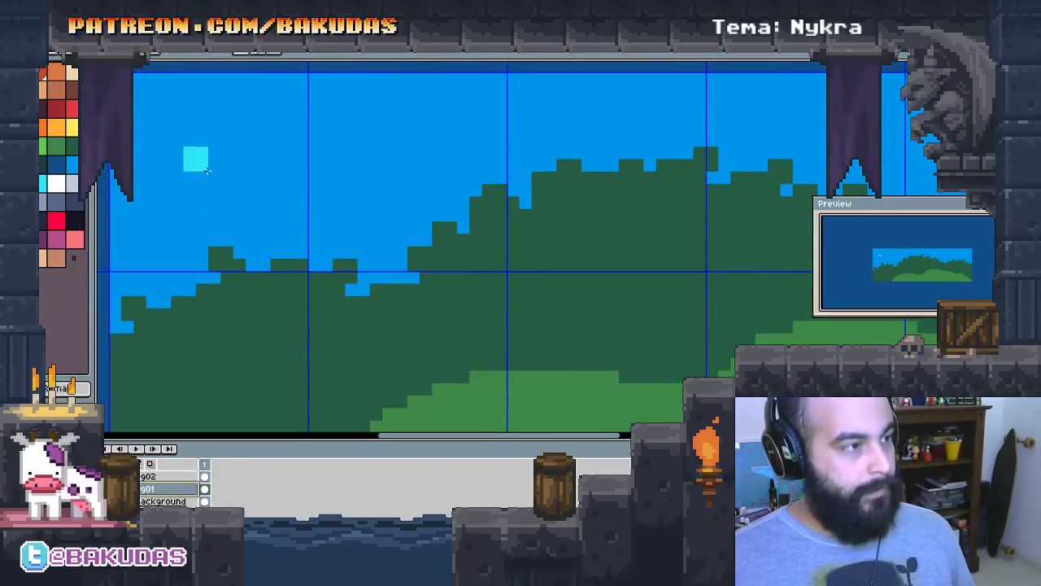
{"action": "left_click", "coordinate": [163, 52]}
{"action": "left_click", "coordinate": [170, 96]}
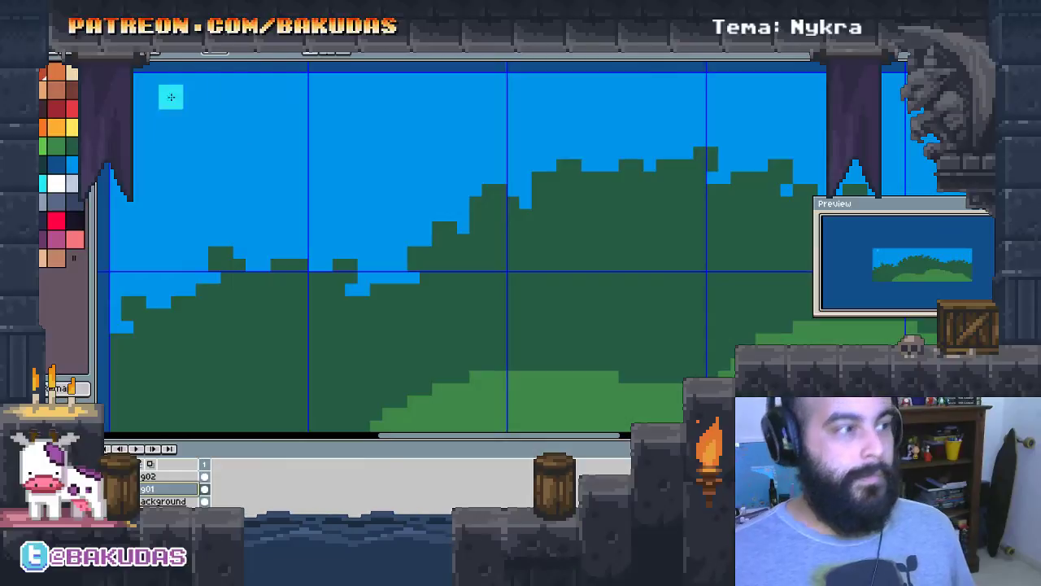
{"action": "left_click_drag", "start_coordinate": [209, 144], "coordinate": [291, 168]}
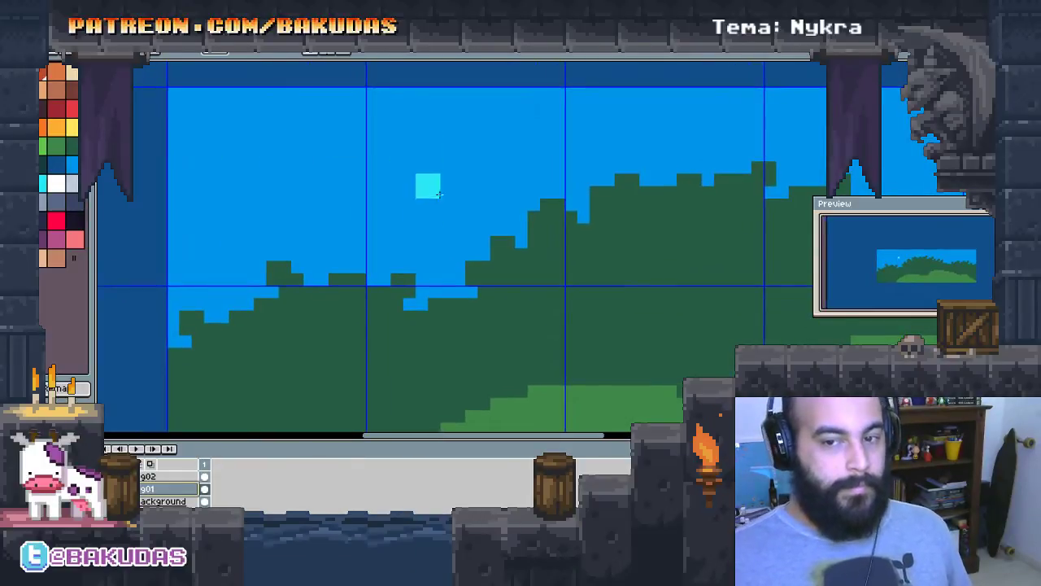
{"action": "left_click", "coordinate": [73, 184]}
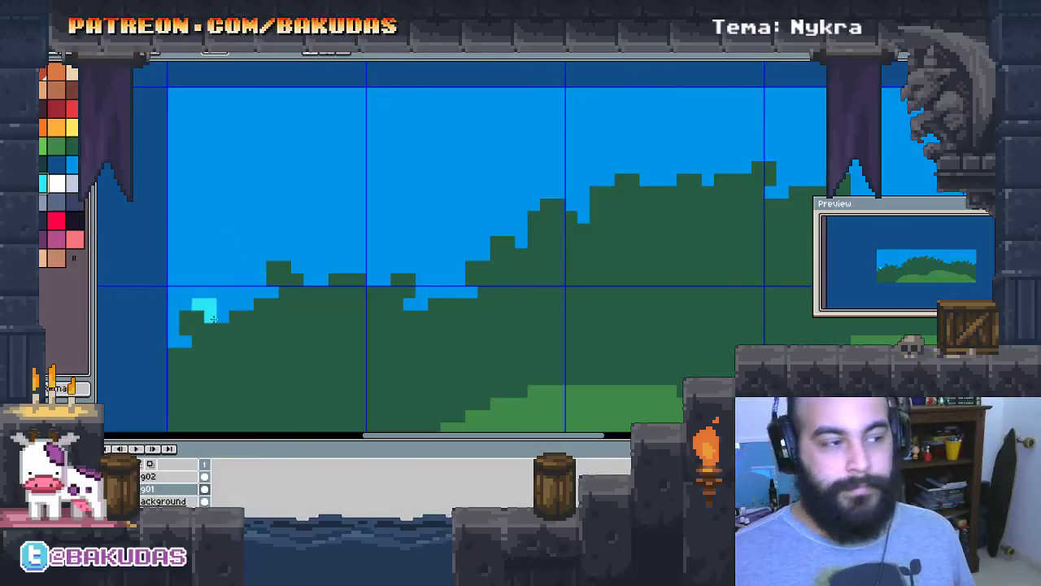
{"action": "mouse_move", "coordinate": [216, 313]}
{"action": "left_mouse_down"}
{"action": "mouse_move", "coordinate": [333, 271]}
{"action": "mouse_move", "coordinate": [431, 301]}
{"action": "mouse_move", "coordinate": [468, 281]}
{"action": "mouse_move", "coordinate": [403, 256]}
{"action": "mouse_move", "coordinate": [348, 255]}
{"action": "left_mouse_up"}
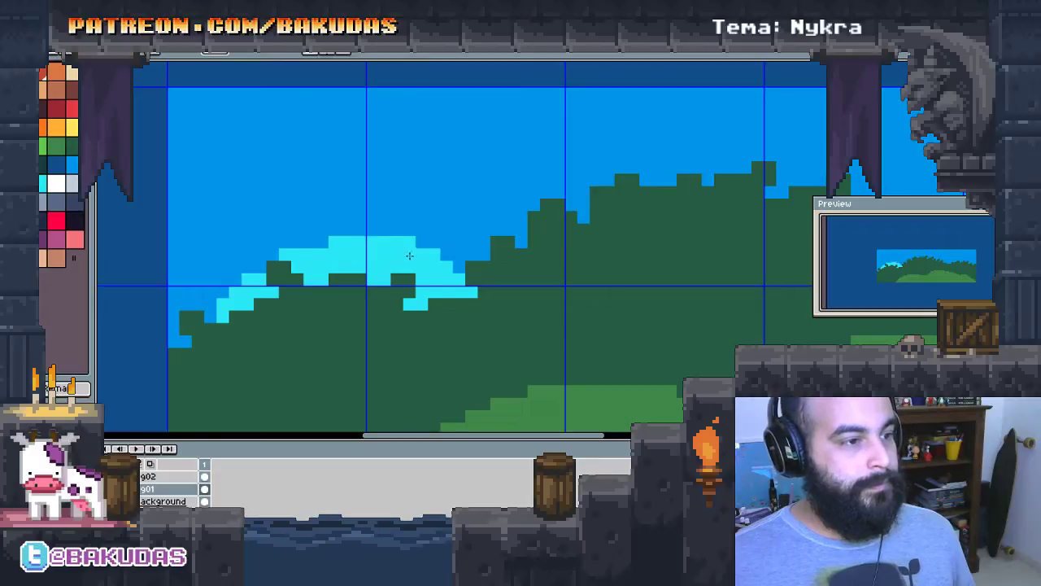
{"action": "left_click_drag", "start_coordinate": [447, 319], "coordinate": [577, 302]}
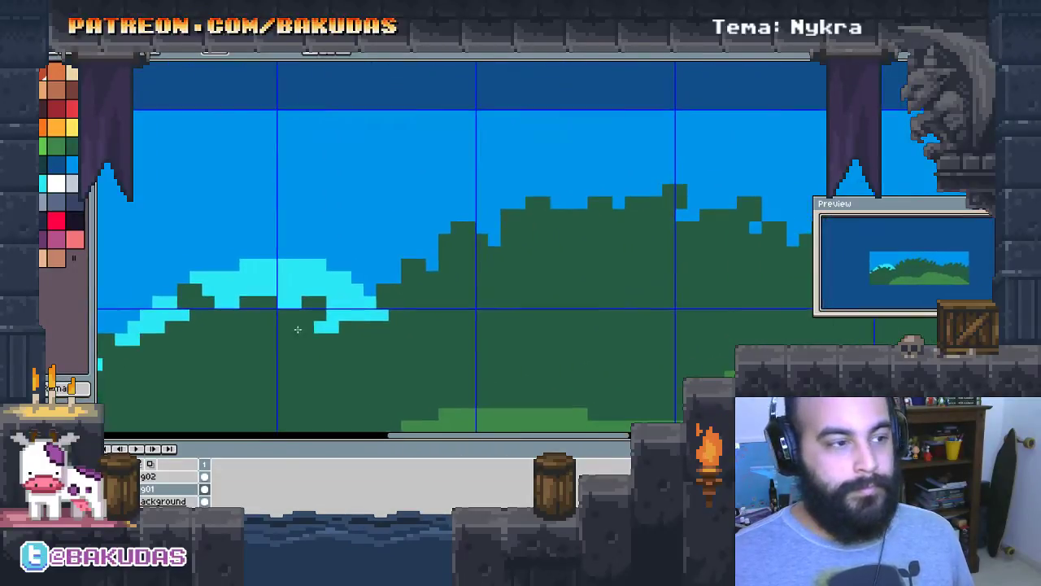
{"action": "left_click_drag", "start_coordinate": [553, 305], "coordinate": [358, 295]}
{"action": "left_click", "coordinate": [321, 241]}
{"action": "mouse_move", "coordinate": [497, 304]}
{"action": "left_mouse_down"}
{"action": "mouse_move", "coordinate": [342, 252]}
{"action": "mouse_move", "coordinate": [366, 266]}
{"action": "mouse_move", "coordinate": [460, 195]}
{"action": "mouse_move", "coordinate": [610, 203]}
{"action": "left_mouse_up"}
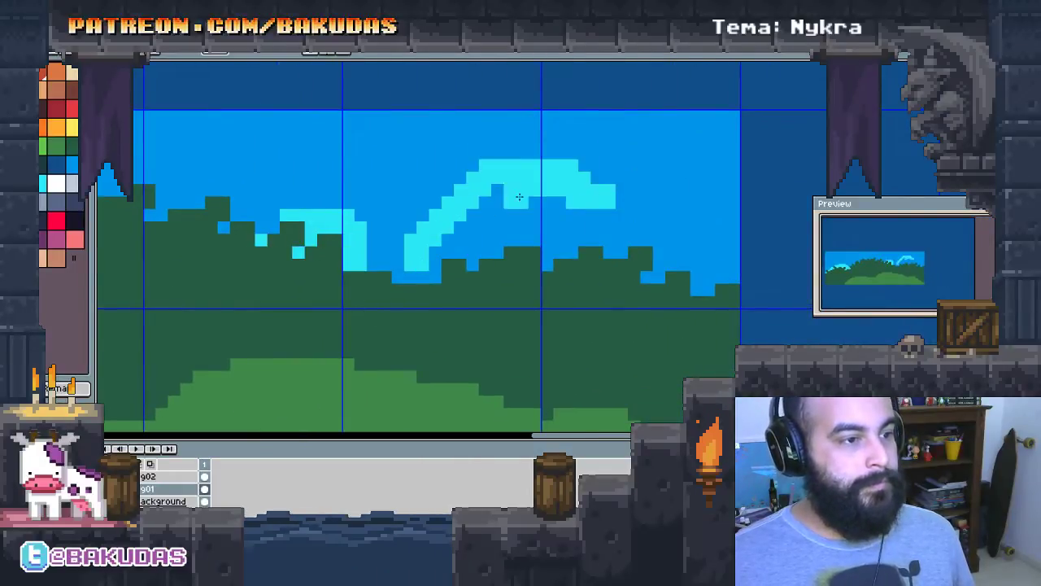
{"action": "mouse_move", "coordinate": [505, 187]}
{"action": "left_mouse_down"}
{"action": "mouse_move", "coordinate": [431, 260]}
{"action": "mouse_move", "coordinate": [589, 222]}
{"action": "left_mouse_up"}
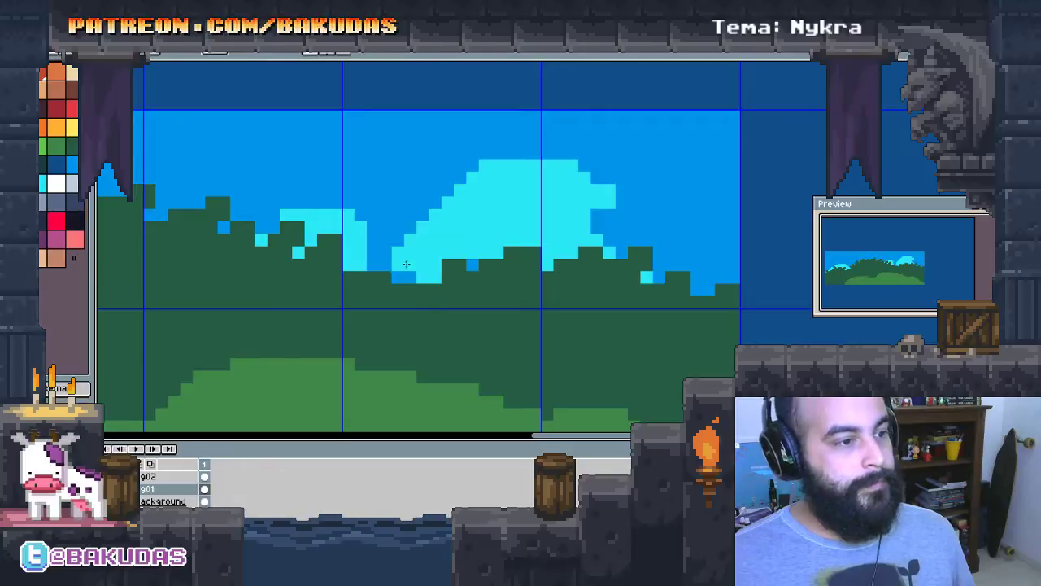
{"action": "left_click_drag", "start_coordinate": [406, 264], "coordinate": [407, 278]}
{"action": "scroll", "coordinate": [379, 255], "scroll_direction": "right", "scroll_amount": 1}
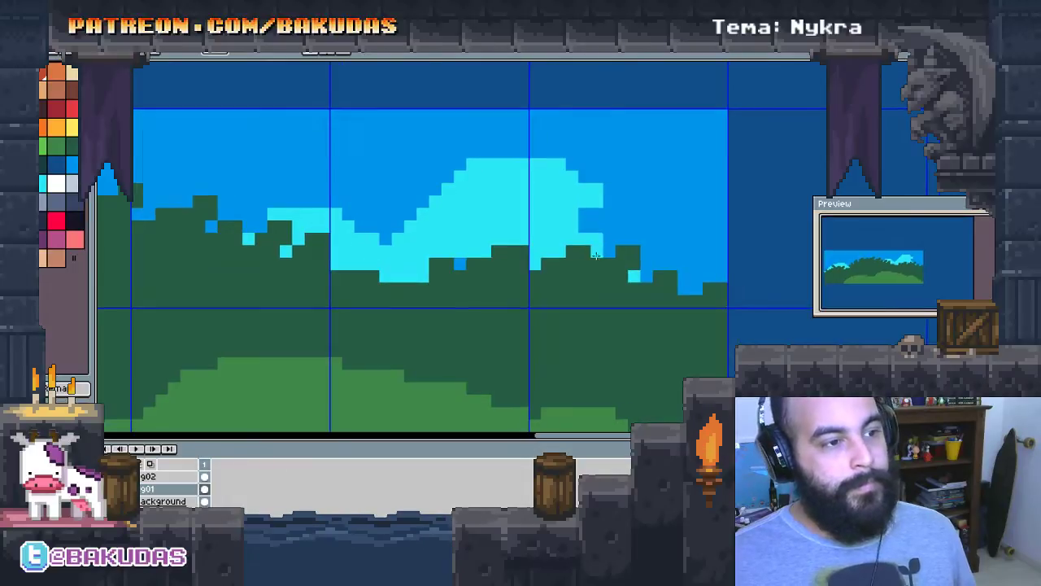
{"action": "left_click_drag", "start_coordinate": [579, 208], "coordinate": [690, 293]}
{"action": "left_click_drag", "start_coordinate": [602, 244], "coordinate": [651, 280]}
{"action": "left_click_drag", "start_coordinate": [601, 206], "coordinate": [589, 187]}
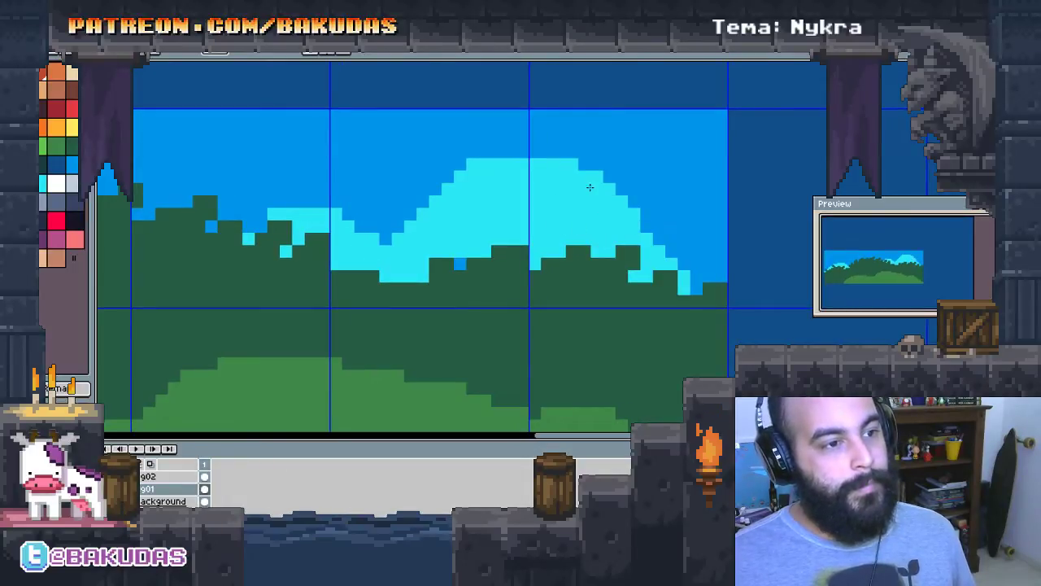
{"action": "left_click_drag", "start_coordinate": [639, 249], "coordinate": [716, 297]}
{"action": "left_click_drag", "start_coordinate": [753, 234], "coordinate": [705, 279]}
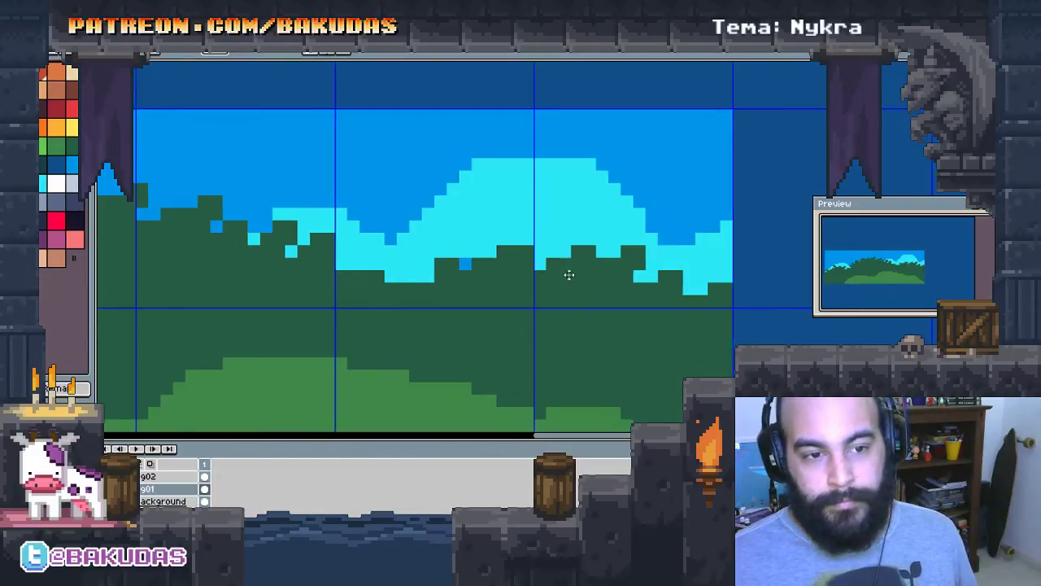
{"action": "scroll", "coordinate": [567, 274], "scroll_direction": "left", "scroll_amount": 3}
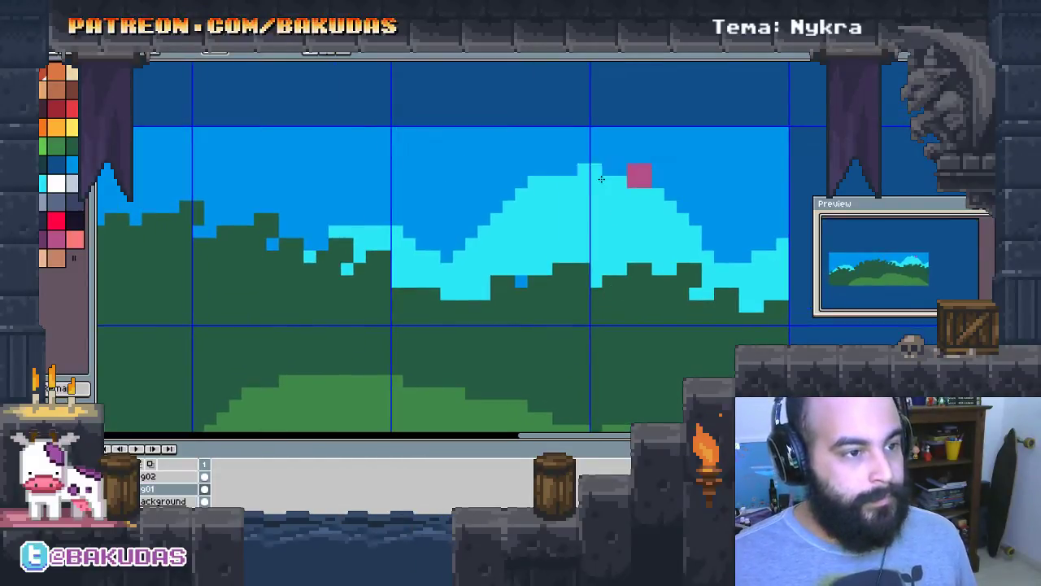
{"action": "left_click", "coordinate": [716, 203], "text": "alt"}
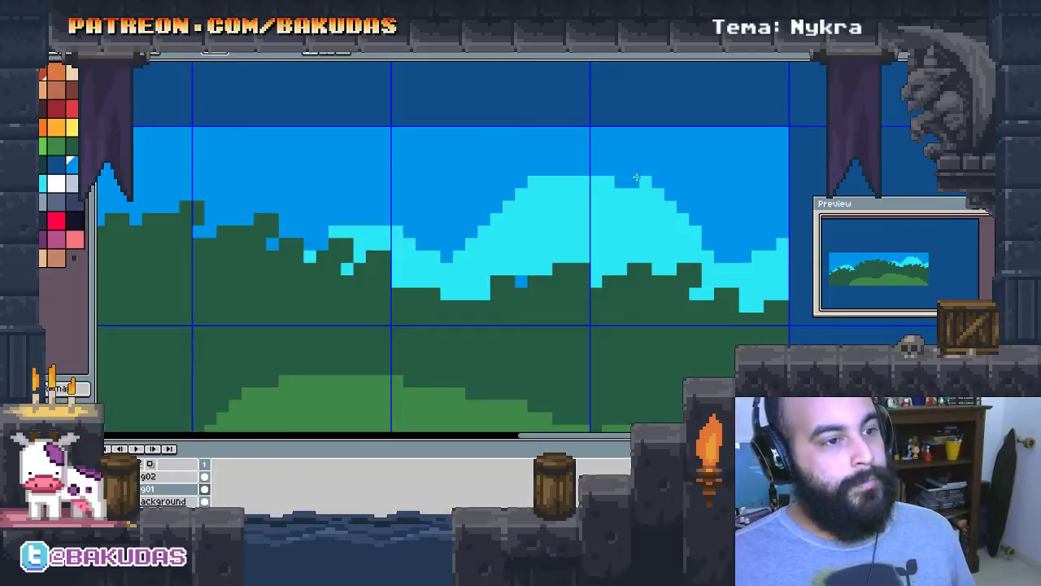
{"action": "left_click_drag", "start_coordinate": [636, 177], "coordinate": [541, 181]}
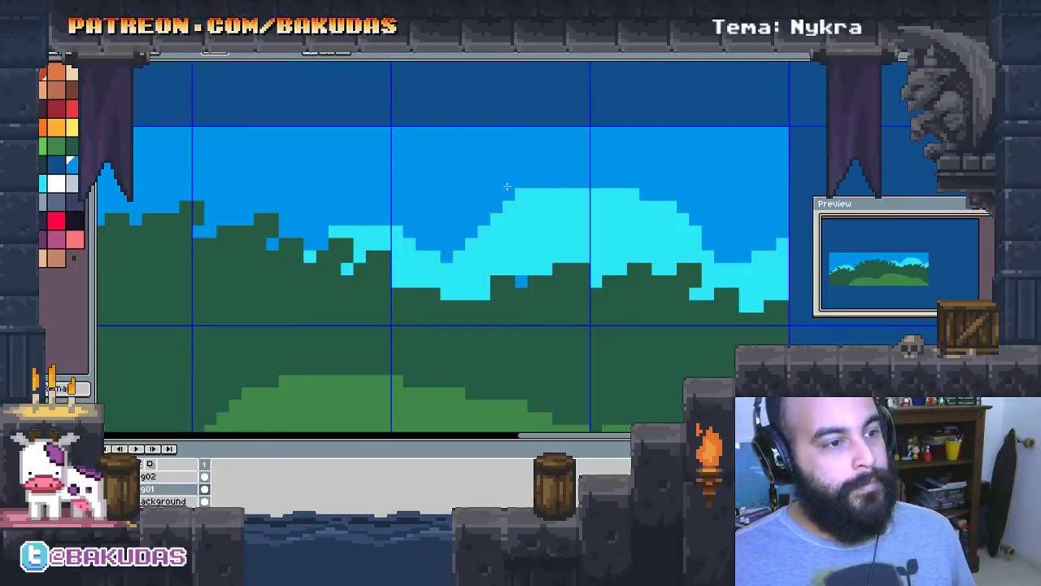
{"action": "scroll", "coordinate": [612, 247], "scroll_direction": "left", "scroll_amount": 2}
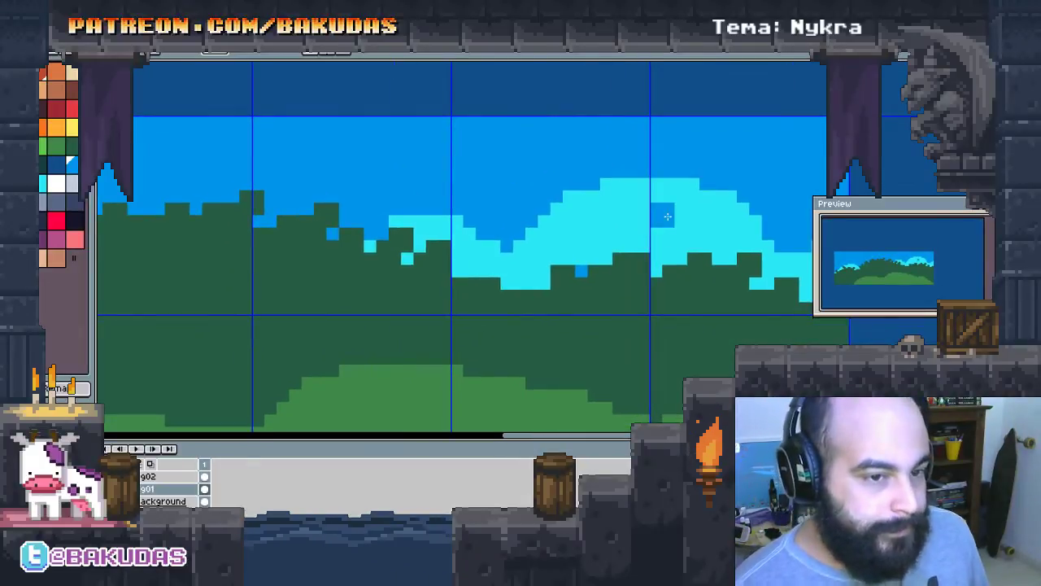
{"action": "scroll", "coordinate": [600, 292], "scroll_direction": "right", "scroll_amount": 1}
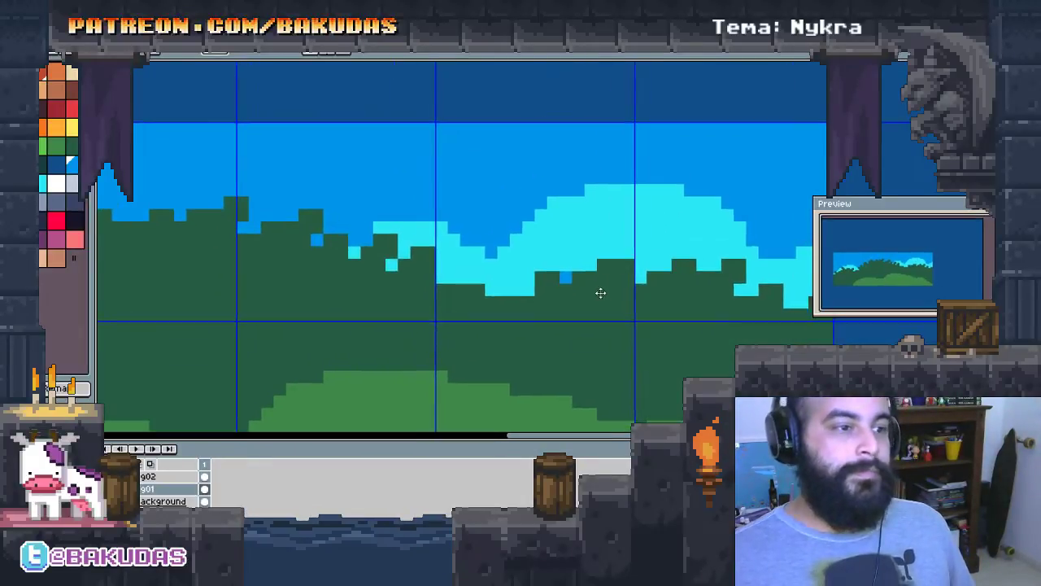
{"action": "scroll", "coordinate": [582, 269], "scroll_direction": "right", "scroll_amount": 1}
{"action": "scroll", "coordinate": [602, 281], "scroll_direction": "down", "scroll_amount": 2}
{"action": "scroll", "coordinate": [614, 291], "scroll_direction": "right", "scroll_amount": 3}
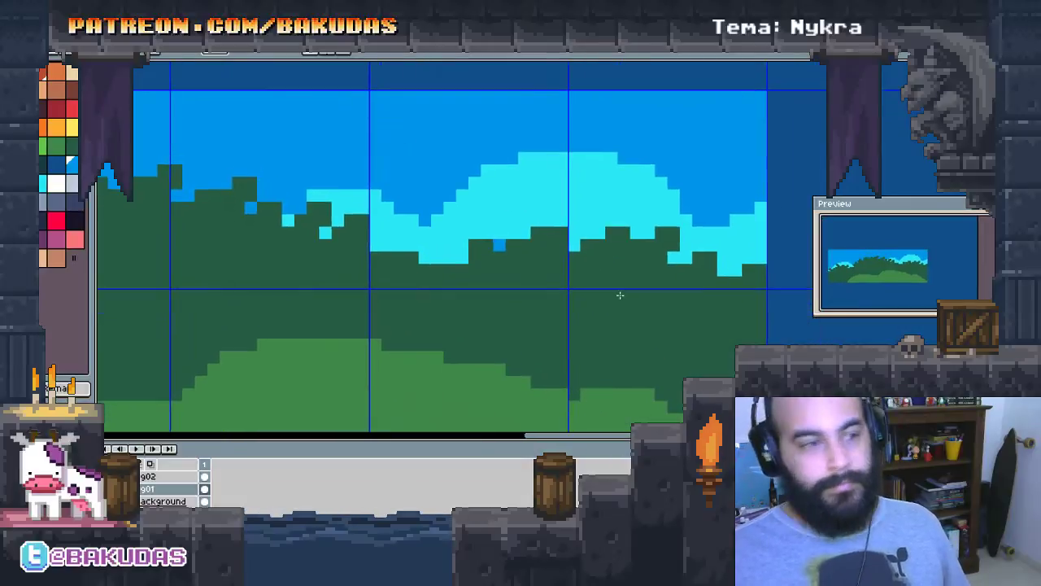
{"action": "key", "text": "ctrl+z"}
{"action": "key", "text": "ctrl+z"}
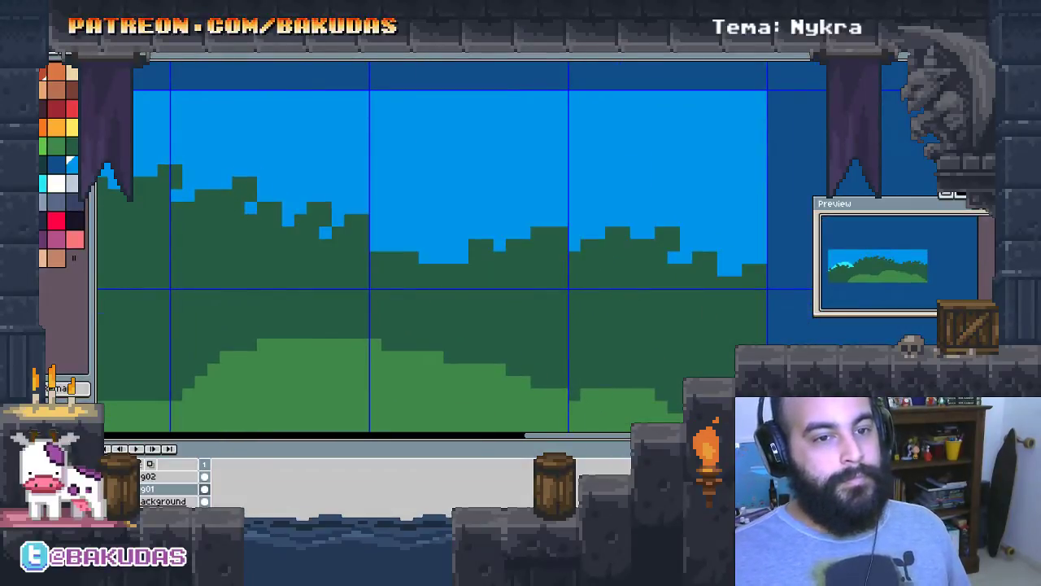
Paint a large light cyan cloud above the treeline, extending it up and right
{"action": "scroll", "coordinate": [340, 269], "scroll_direction": "down", "scroll_amount": 2}
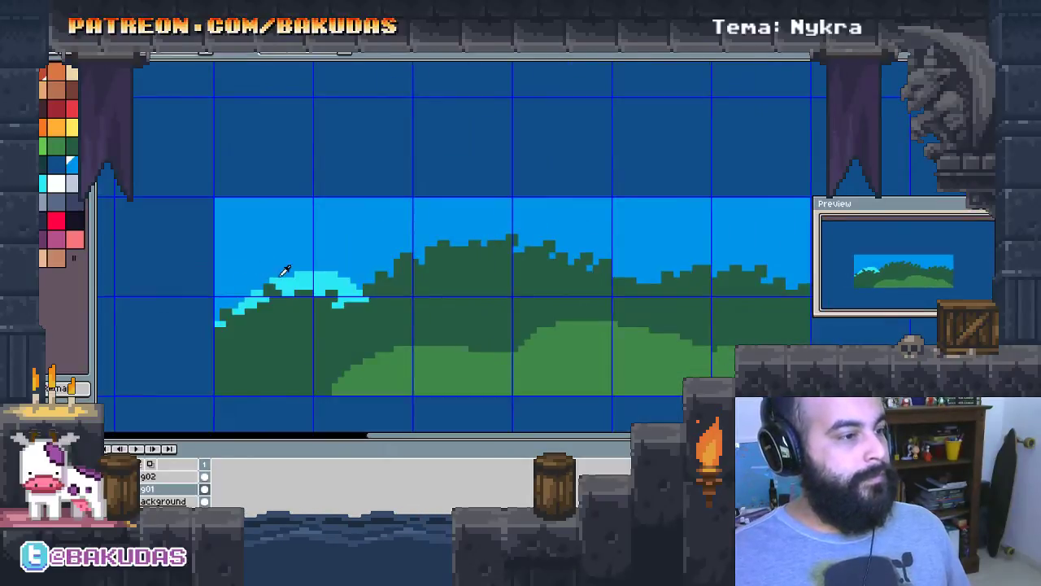
{"action": "scroll", "coordinate": [684, 289], "scroll_direction": "up", "scroll_amount": 2}
{"action": "left_click", "coordinate": [472, 222]}
{"action": "mouse_move", "coordinate": [509, 221]}
{"action": "left_mouse_down"}
{"action": "mouse_move", "coordinate": [554, 257]}
{"action": "mouse_move", "coordinate": [594, 208]}
{"action": "mouse_move", "coordinate": [695, 215]}
{"action": "mouse_move", "coordinate": [586, 253]}
{"action": "left_mouse_up"}
{"action": "left_click", "coordinate": [553, 236]}
{"action": "left_click", "coordinate": [651, 212]}
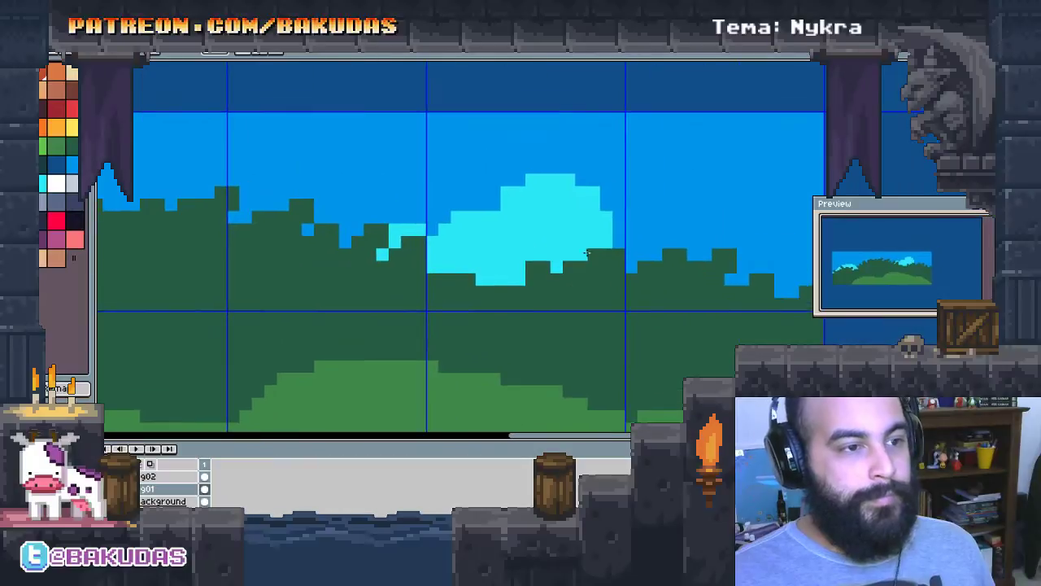
{"action": "mouse_move", "coordinate": [595, 196]}
{"action": "left_mouse_down"}
{"action": "mouse_move", "coordinate": [593, 163]}
{"action": "mouse_move", "coordinate": [642, 146]}
{"action": "mouse_move", "coordinate": [671, 199]}
{"action": "left_mouse_up"}
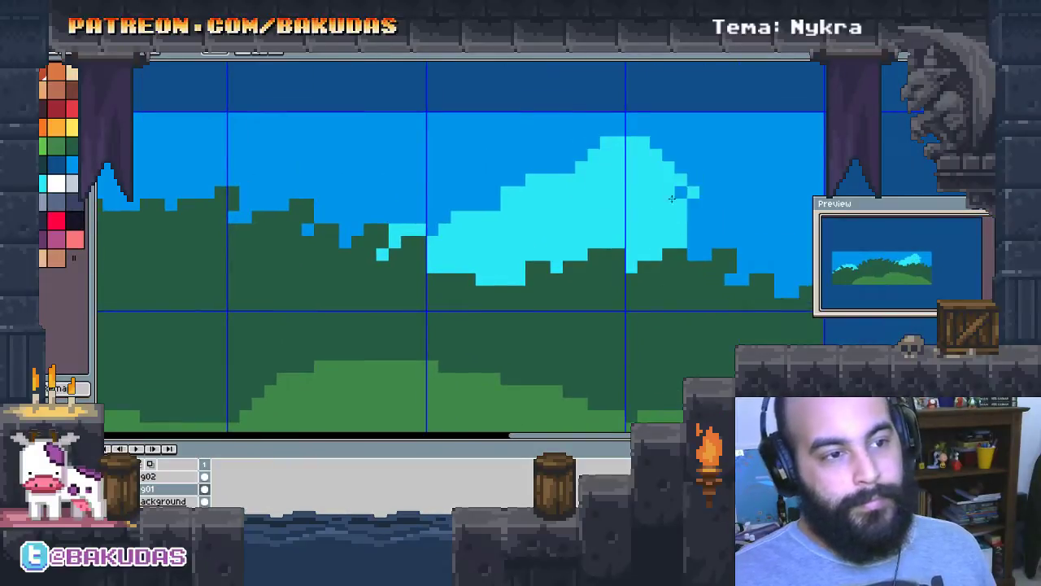
{"action": "left_click_drag", "start_coordinate": [756, 169], "coordinate": [752, 216]}
{"action": "left_click_drag", "start_coordinate": [790, 253], "coordinate": [740, 289]}
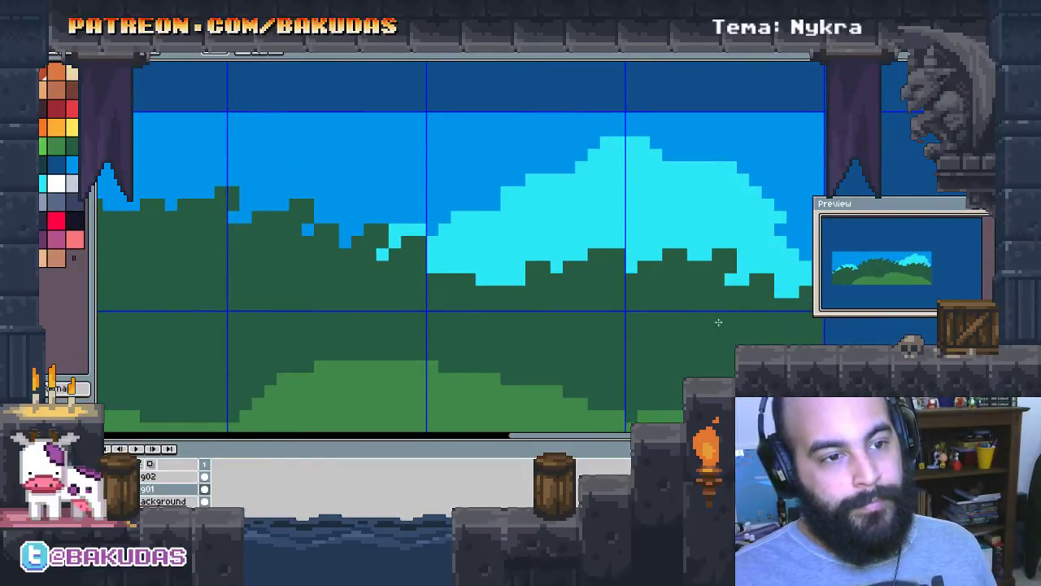
Add more cyan cloud mounds over the hilltops along the rest of the skyline
{"action": "left_click_drag", "start_coordinate": [833, 229], "coordinate": [667, 235]}
{"action": "left_click_drag", "start_coordinate": [558, 287], "coordinate": [661, 313]}
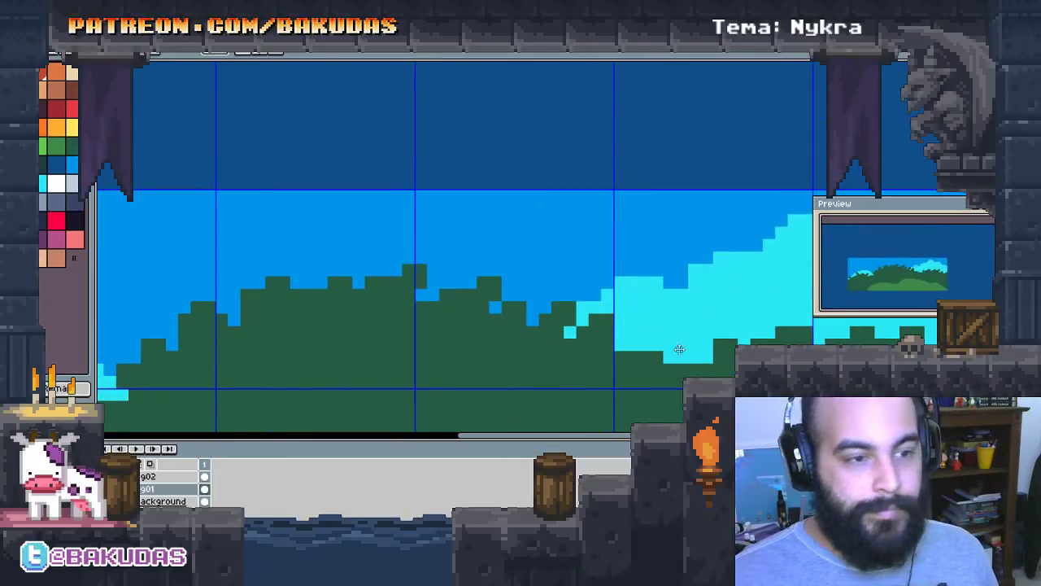
{"action": "mouse_move", "coordinate": [253, 358]}
{"action": "left_mouse_down"}
{"action": "mouse_move", "coordinate": [460, 344]}
{"action": "mouse_move", "coordinate": [456, 329]}
{"action": "mouse_move", "coordinate": [557, 304]}
{"action": "left_mouse_up"}
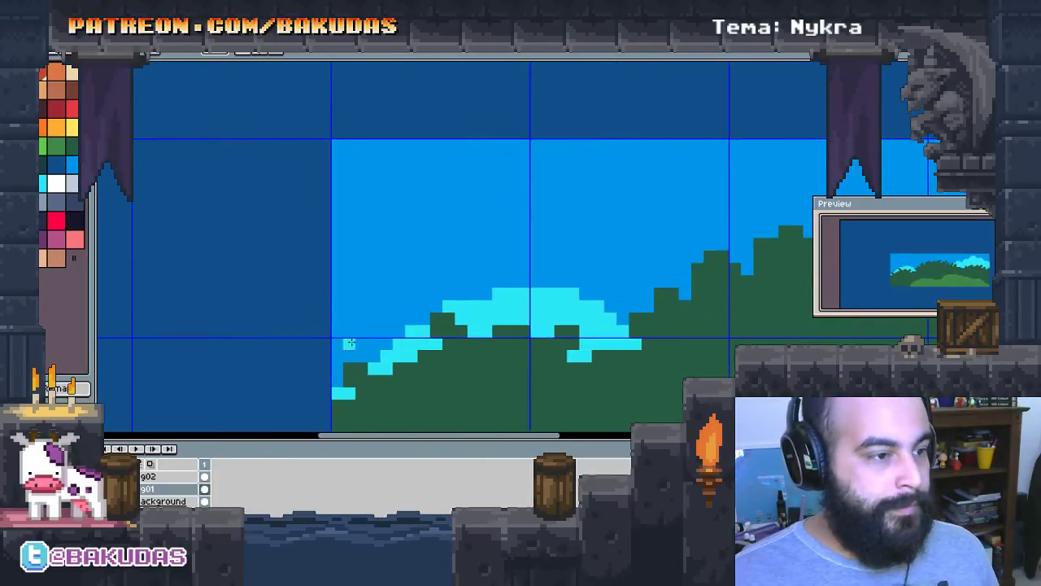
{"action": "mouse_move", "coordinate": [332, 334]}
{"action": "left_mouse_down"}
{"action": "mouse_move", "coordinate": [398, 358]}
{"action": "mouse_move", "coordinate": [386, 306]}
{"action": "left_mouse_up"}
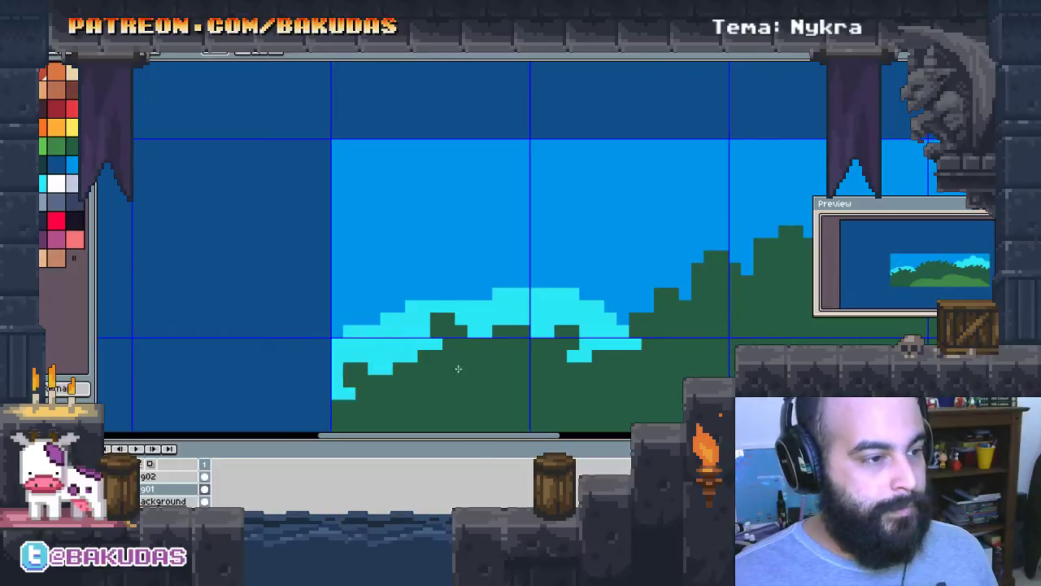
{"action": "mouse_move", "coordinate": [449, 277]}
{"action": "left_mouse_down"}
{"action": "mouse_move", "coordinate": [431, 254]}
{"action": "mouse_move", "coordinate": [553, 293]}
{"action": "mouse_move", "coordinate": [651, 305]}
{"action": "mouse_move", "coordinate": [699, 254]}
{"action": "mouse_move", "coordinate": [687, 269]}
{"action": "left_mouse_up"}
{"action": "scroll", "coordinate": [691, 276], "scroll_direction": "right", "scroll_amount": 2}
{"action": "scroll", "coordinate": [720, 317], "scroll_direction": "right", "scroll_amount": 3}
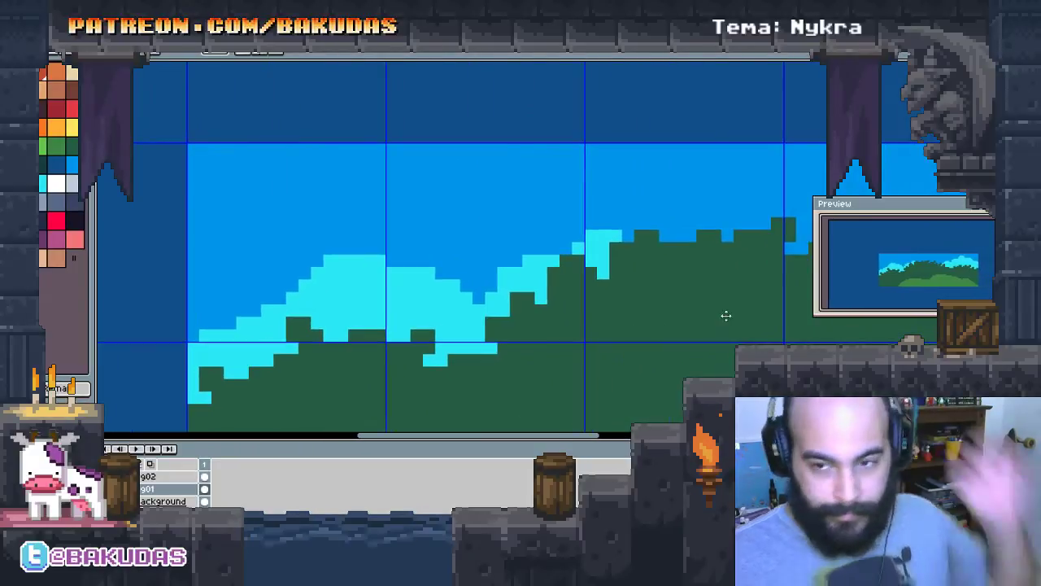
{"action": "left_click_drag", "start_coordinate": [632, 288], "coordinate": [760, 146]}
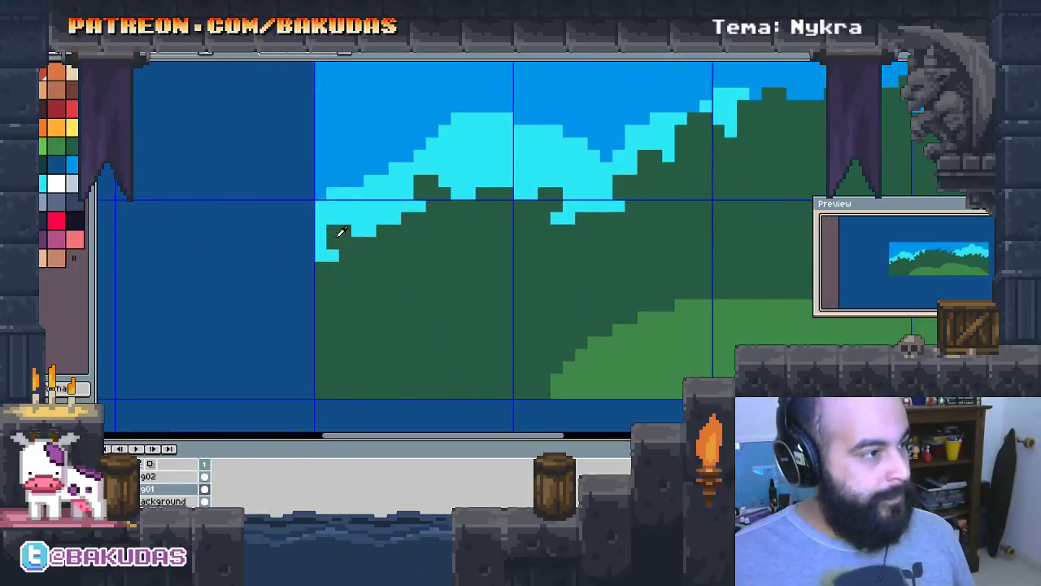
{"action": "scroll", "coordinate": [342, 232], "scroll_direction": "right", "scroll_amount": 2}
{"action": "scroll", "coordinate": [342, 232], "scroll_direction": "up", "scroll_amount": 1}
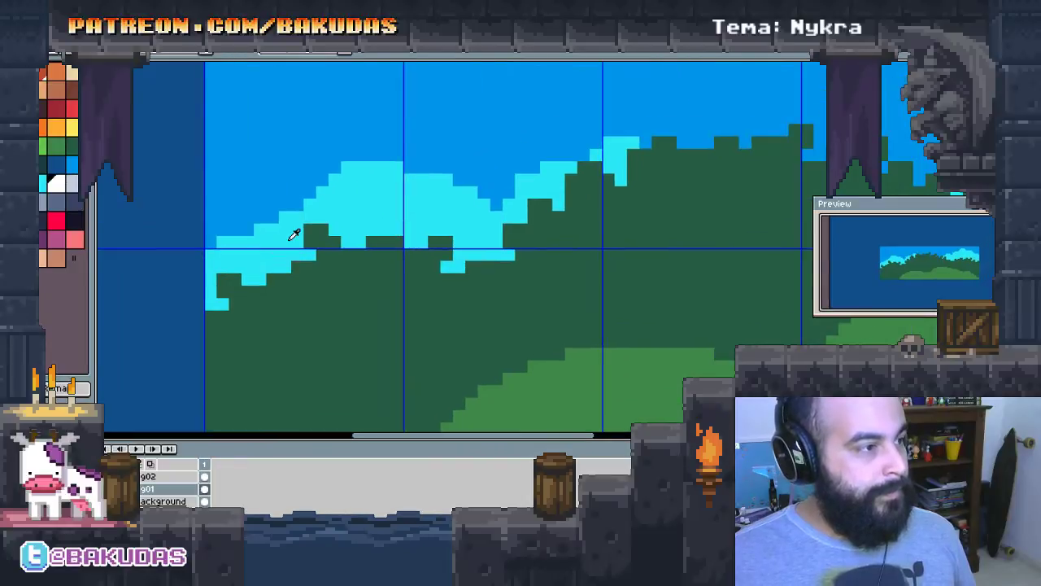
Paint white puffy highlights inside the cyan cloud band above the hills
{"action": "mouse_move", "coordinate": [298, 219]}
{"action": "left_mouse_down"}
{"action": "mouse_move", "coordinate": [383, 232]}
{"action": "mouse_move", "coordinate": [305, 256]}
{"action": "left_mouse_up"}
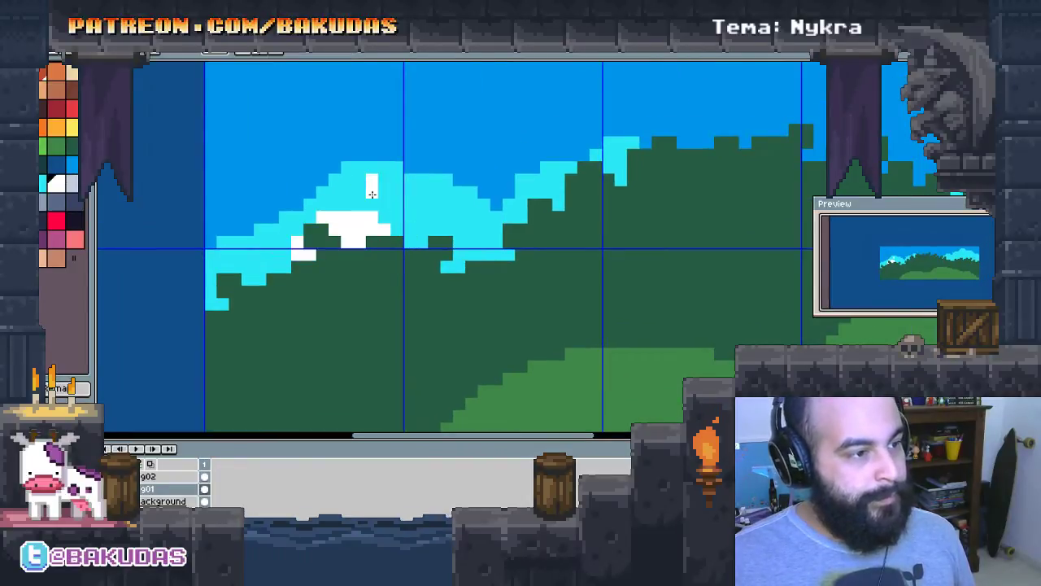
{"action": "mouse_move", "coordinate": [362, 195]}
{"action": "left_mouse_down"}
{"action": "mouse_move", "coordinate": [500, 257]}
{"action": "mouse_move", "coordinate": [511, 274]}
{"action": "mouse_move", "coordinate": [588, 200]}
{"action": "mouse_move", "coordinate": [716, 220]}
{"action": "mouse_move", "coordinate": [724, 236]}
{"action": "mouse_move", "coordinate": [775, 243]}
{"action": "left_mouse_up"}
{"action": "scroll", "coordinate": [505, 276], "scroll_direction": "right", "scroll_amount": 4}
{"action": "scroll", "coordinate": [456, 293], "scroll_direction": "up", "scroll_amount": 1}
{"action": "scroll", "coordinate": [554, 263], "scroll_direction": "right", "scroll_amount": 3}
{"action": "scroll", "coordinate": [643, 225], "scroll_direction": "right", "scroll_amount": 1}
{"action": "scroll", "coordinate": [603, 216], "scroll_direction": "right", "scroll_amount": 1}
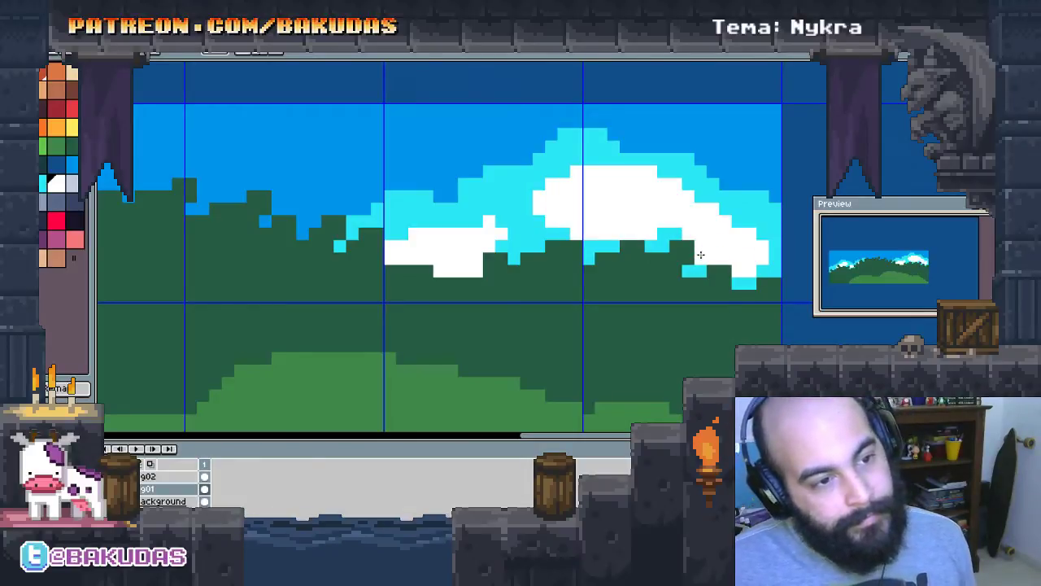
{"action": "scroll", "coordinate": [586, 285], "scroll_direction": "up", "scroll_amount": 1}
{"action": "scroll", "coordinate": [586, 285], "scroll_direction": "left", "scroll_amount": 1}
{"action": "scroll", "coordinate": [537, 301], "scroll_direction": "left", "scroll_amount": 1}
{"action": "left_click_drag", "start_coordinate": [507, 307], "coordinate": [586, 272]}
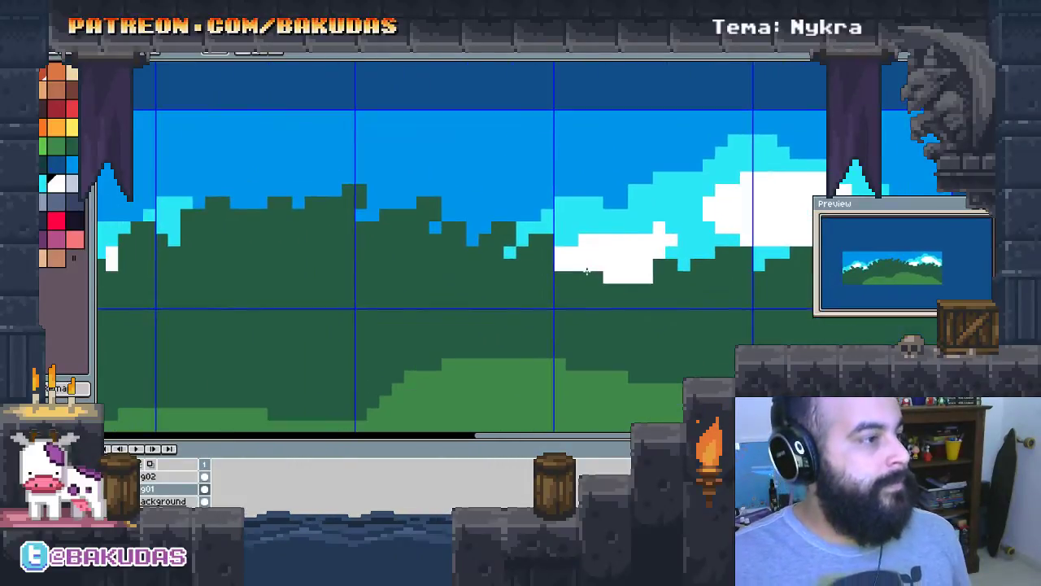
{"action": "left_click_drag", "start_coordinate": [518, 262], "coordinate": [679, 289]}
{"action": "scroll", "coordinate": [606, 297], "scroll_direction": "left", "scroll_amount": 1}
{"action": "scroll", "coordinate": [572, 272], "scroll_direction": "left", "scroll_amount": 2}
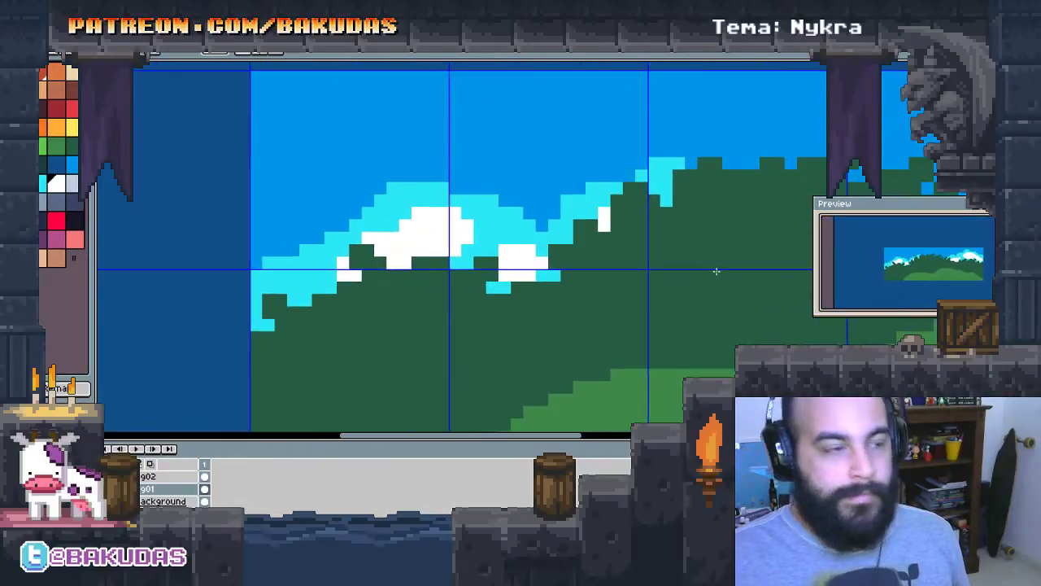
{"action": "scroll", "coordinate": [537, 290], "scroll_direction": "left", "scroll_amount": 1}
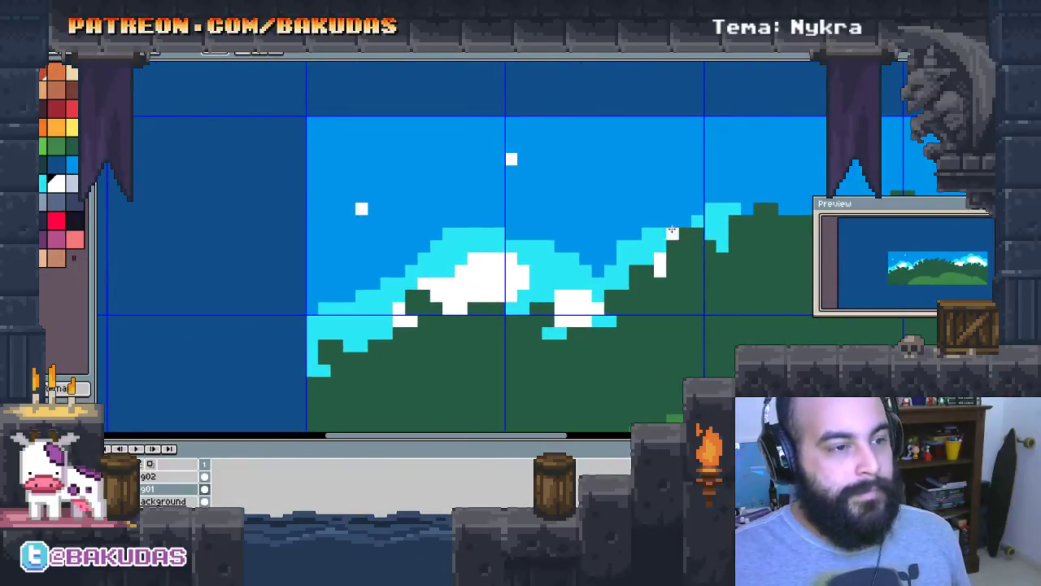
Place single white star pixels along the full width of the light blue sky
{"action": "left_click_drag", "start_coordinate": [672, 234], "coordinate": [404, 280]}
{"action": "left_click_drag", "start_coordinate": [567, 283], "coordinate": [344, 323]}
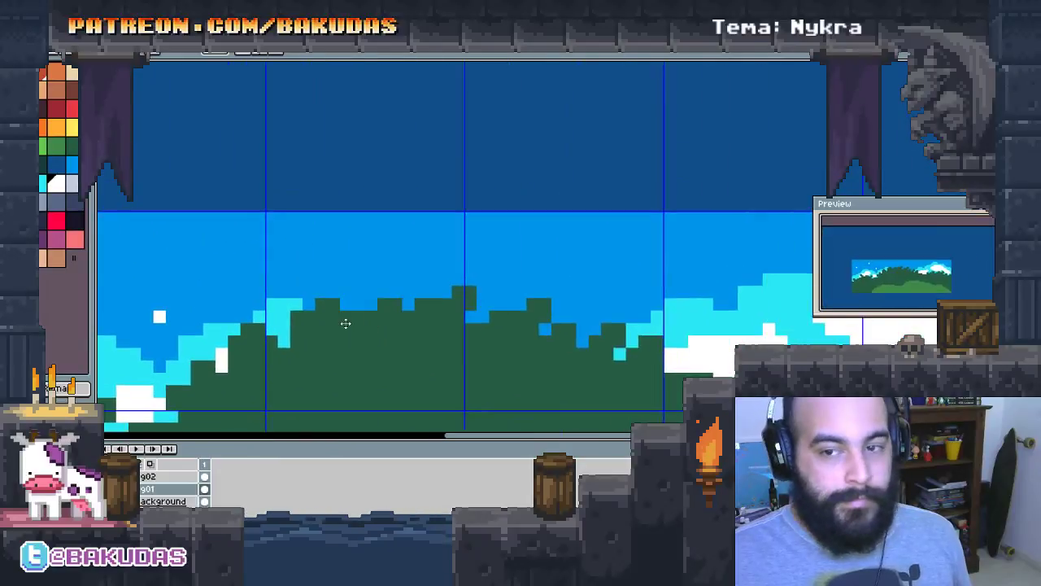
{"action": "left_click", "coordinate": [500, 230]}
{"action": "left_click_drag", "start_coordinate": [500, 230], "coordinate": [429, 324]}
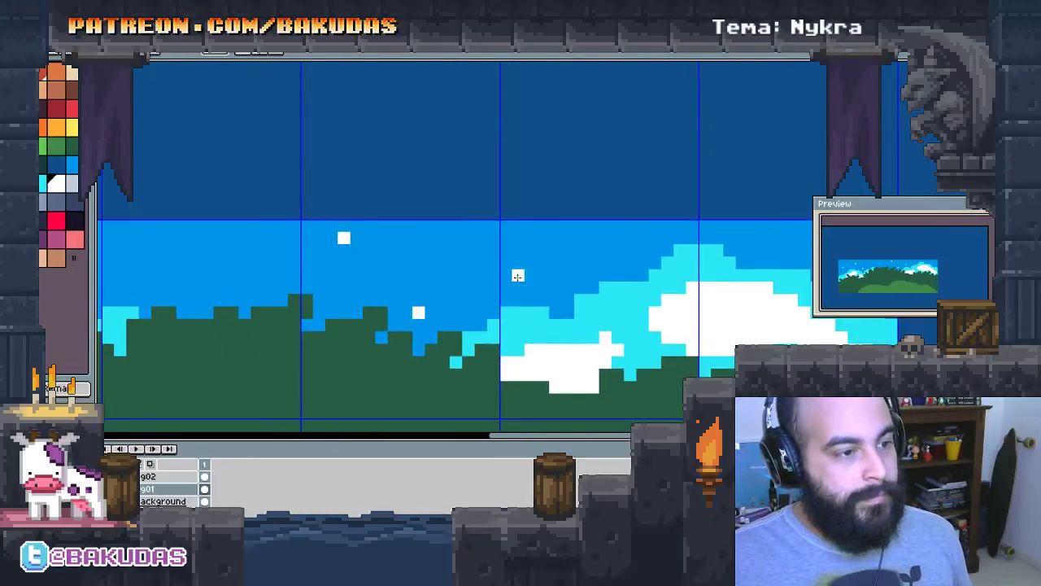
{"action": "left_click_drag", "start_coordinate": [605, 253], "coordinate": [539, 320]}
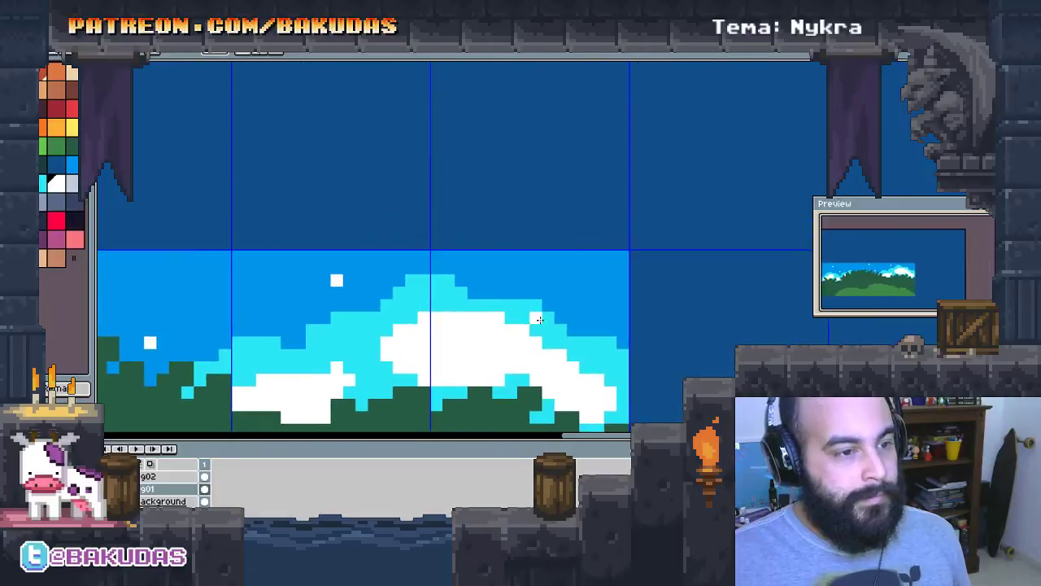
{"action": "scroll", "coordinate": [602, 317], "scroll_direction": "down", "scroll_amount": 3}
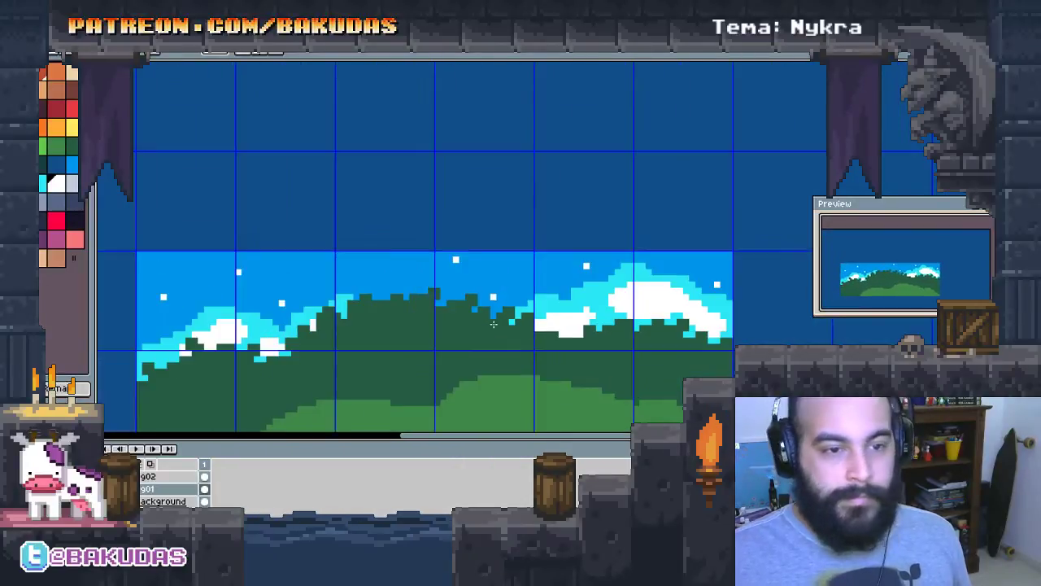
{"action": "scroll", "coordinate": [465, 314], "scroll_direction": "up", "scroll_amount": 1}
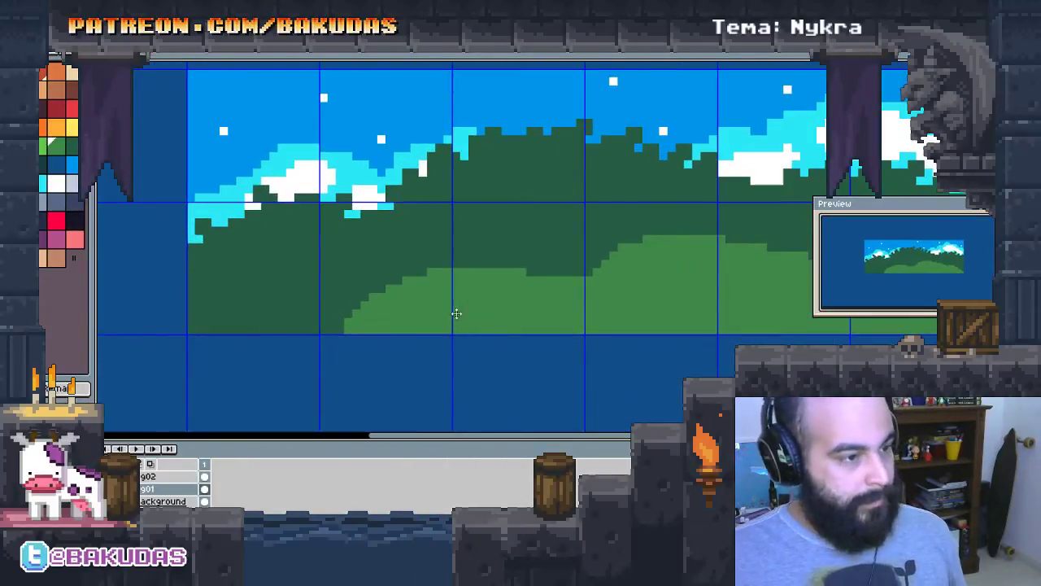
{"action": "scroll", "coordinate": [351, 321], "scroll_direction": "up", "scroll_amount": 2}
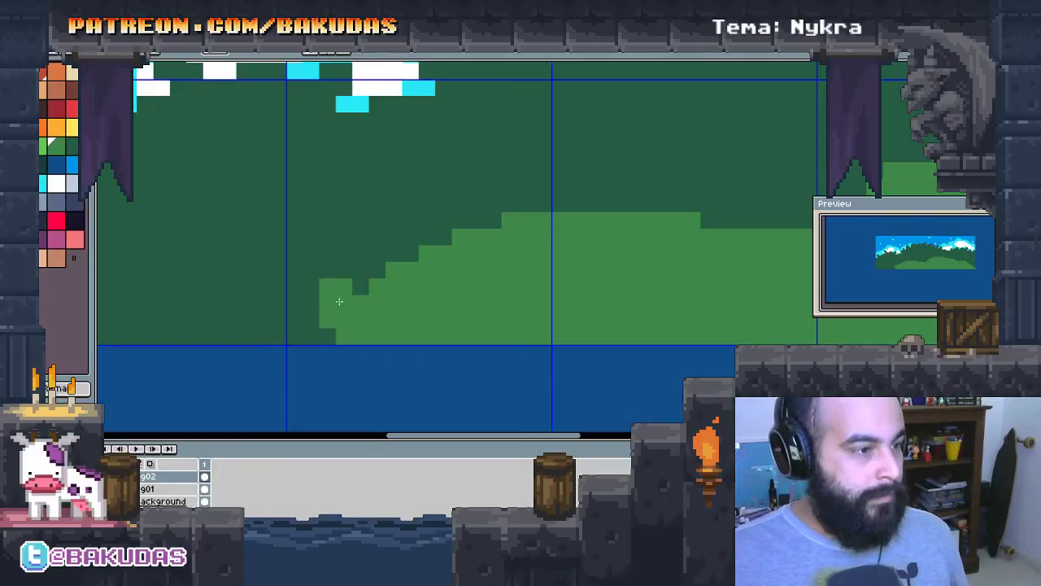
Draw light green stepped bumps along the left and middle of the front hill's top edge
{"action": "left_click_drag", "start_coordinate": [339, 301], "coordinate": [383, 288]}
{"action": "left_click", "coordinate": [336, 261]}
{"action": "mouse_move", "coordinate": [419, 245]}
{"action": "left_mouse_down"}
{"action": "mouse_move", "coordinate": [406, 228]}
{"action": "mouse_move", "coordinate": [542, 214]}
{"action": "mouse_move", "coordinate": [455, 199]}
{"action": "left_mouse_up"}
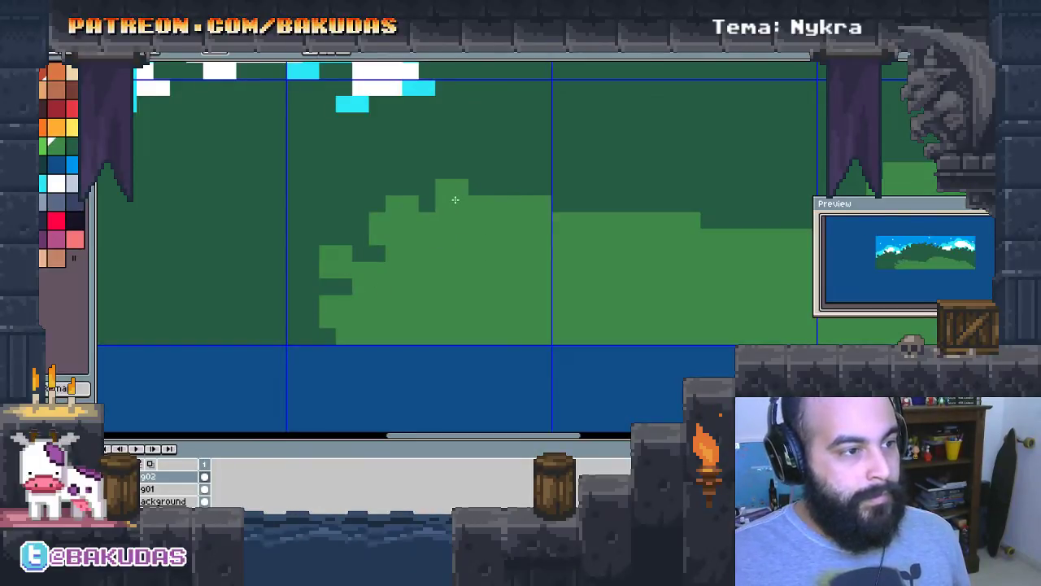
{"action": "mouse_move", "coordinate": [559, 202]}
{"action": "left_mouse_down"}
{"action": "mouse_move", "coordinate": [528, 177]}
{"action": "mouse_move", "coordinate": [660, 223]}
{"action": "mouse_move", "coordinate": [640, 198]}
{"action": "left_mouse_up"}
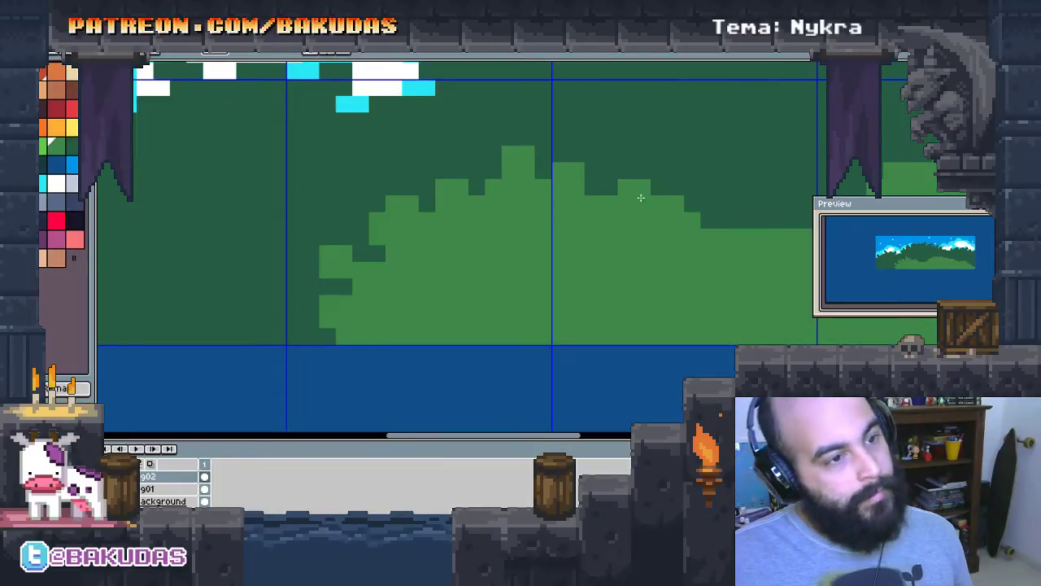
{"action": "scroll", "coordinate": [640, 197], "scroll_direction": "right", "scroll_amount": 3}
{"action": "left_click_drag", "start_coordinate": [618, 232], "coordinate": [604, 219]}
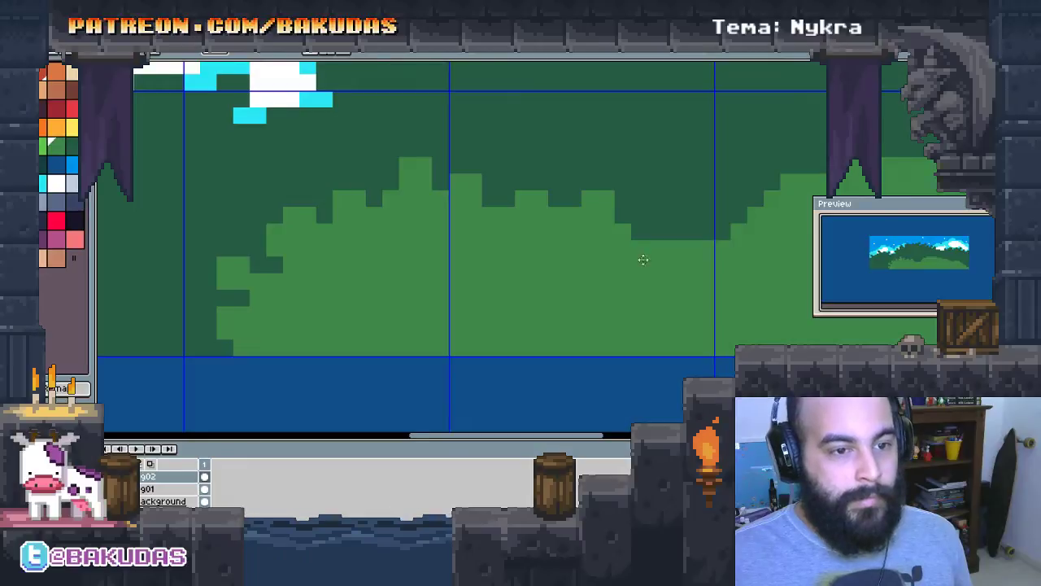
{"action": "mouse_move", "coordinate": [642, 260]}
{"action": "left_mouse_down"}
{"action": "mouse_move", "coordinate": [612, 301]}
{"action": "mouse_move", "coordinate": [687, 249]}
{"action": "mouse_move", "coordinate": [672, 239]}
{"action": "left_mouse_up"}
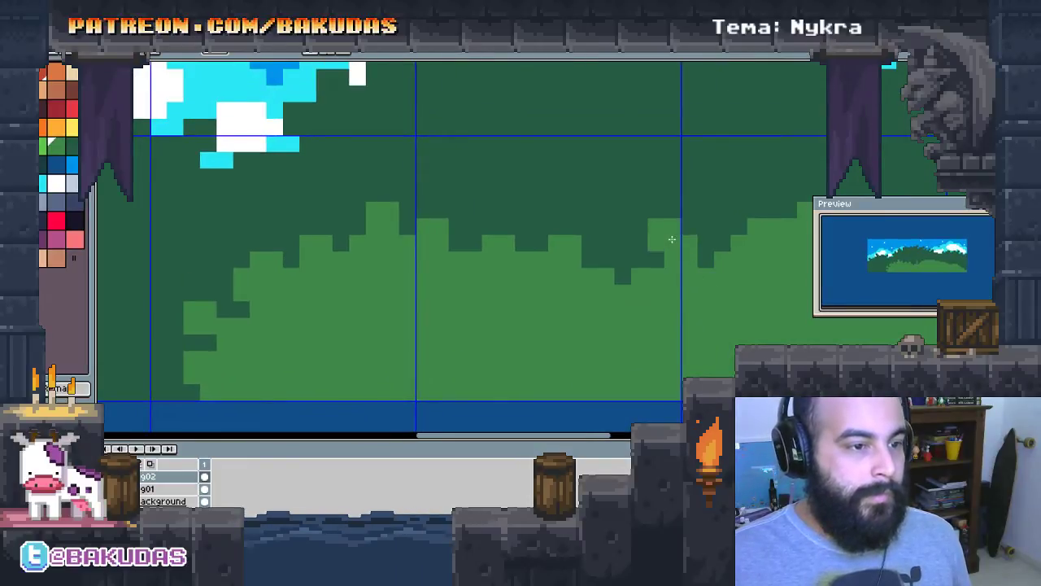
{"action": "left_click_drag", "start_coordinate": [752, 269], "coordinate": [771, 215]}
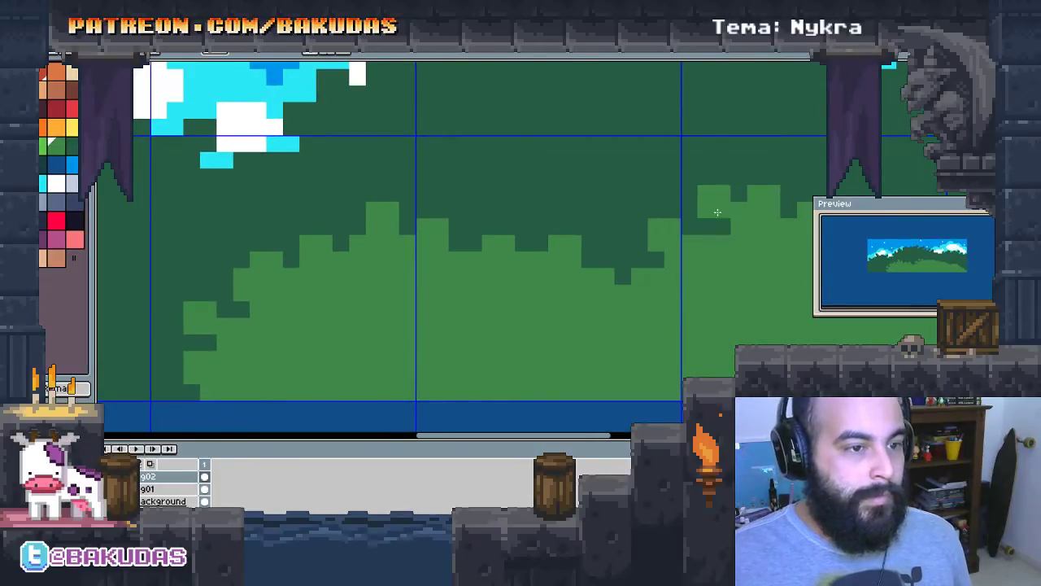
Add more small bumps and raise the light green hill top toward its right end
{"action": "scroll", "coordinate": [724, 273], "scroll_direction": "up", "scroll_amount": 2}
{"action": "scroll", "coordinate": [724, 273], "scroll_direction": "left", "scroll_amount": 2}
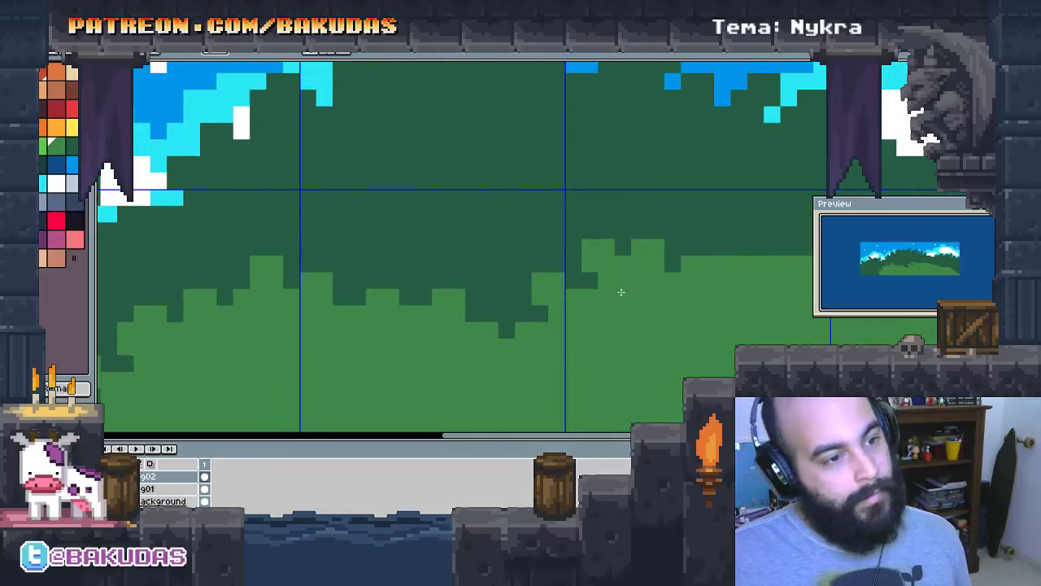
{"action": "scroll", "coordinate": [595, 332], "scroll_direction": "right", "scroll_amount": 1}
{"action": "mouse_move", "coordinate": [582, 265]}
{"action": "left_mouse_down"}
{"action": "mouse_move", "coordinate": [583, 240]}
{"action": "mouse_move", "coordinate": [639, 262]}
{"action": "left_mouse_up"}
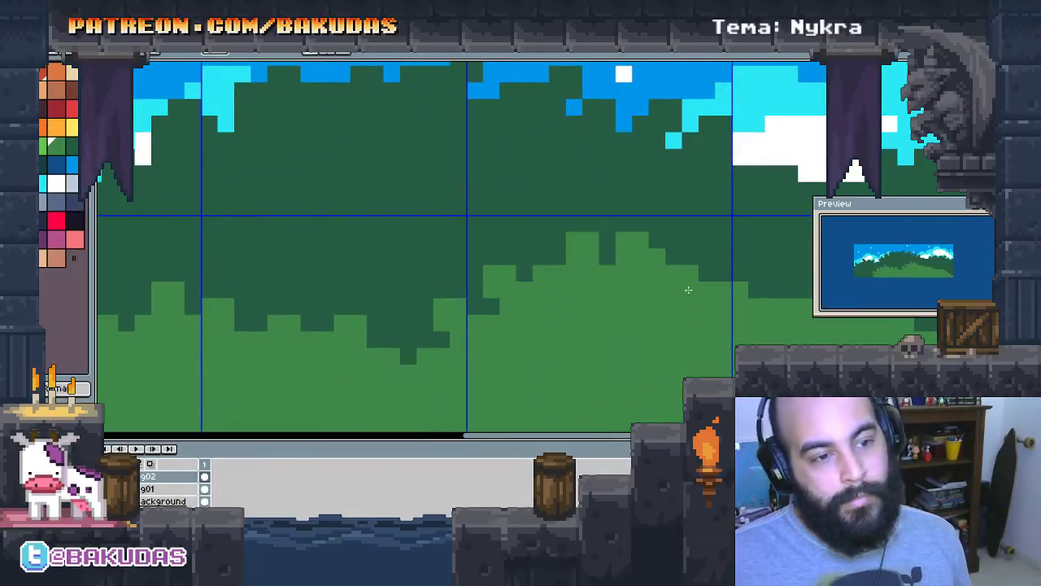
{"action": "scroll", "coordinate": [683, 297], "scroll_direction": "right", "scroll_amount": 1}
{"action": "scroll", "coordinate": [545, 274], "scroll_direction": "up", "scroll_amount": 1}
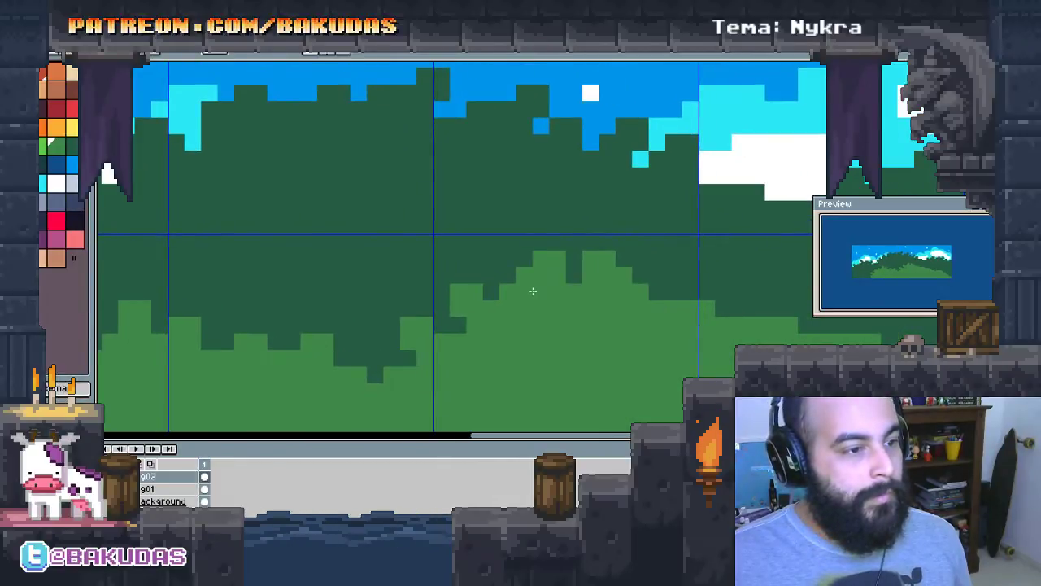
{"action": "mouse_move", "coordinate": [524, 260]}
{"action": "left_mouse_down"}
{"action": "mouse_move", "coordinate": [525, 242]}
{"action": "mouse_move", "coordinate": [507, 260]}
{"action": "left_mouse_up"}
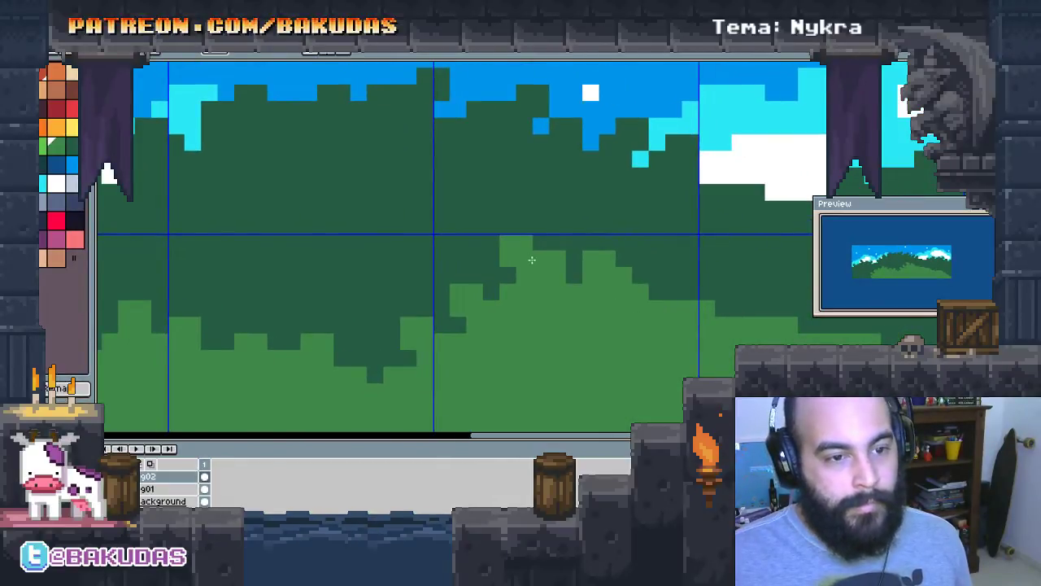
{"action": "mouse_move", "coordinate": [656, 291]}
{"action": "left_mouse_down"}
{"action": "mouse_move", "coordinate": [700, 312]}
{"action": "mouse_move", "coordinate": [747, 294]}
{"action": "mouse_move", "coordinate": [765, 315]}
{"action": "mouse_move", "coordinate": [797, 315]}
{"action": "mouse_move", "coordinate": [670, 335]}
{"action": "mouse_move", "coordinate": [696, 301]}
{"action": "left_mouse_up"}
Extend the light green hill's right edge over the dark hill and view its lower right end
{"action": "left_click_drag", "start_coordinate": [733, 344], "coordinate": [747, 332]}
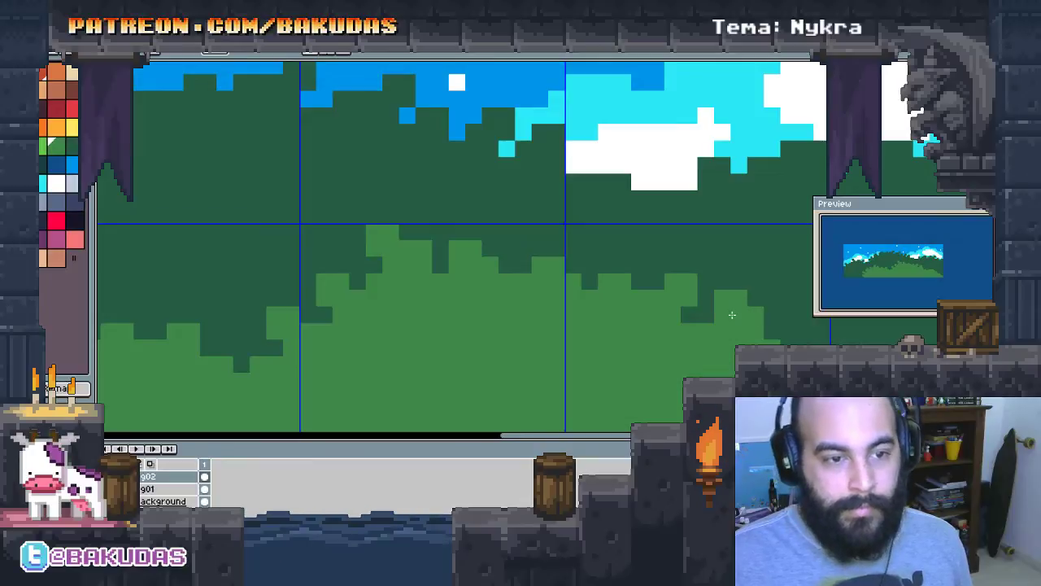
{"action": "left_click", "coordinate": [772, 331]}
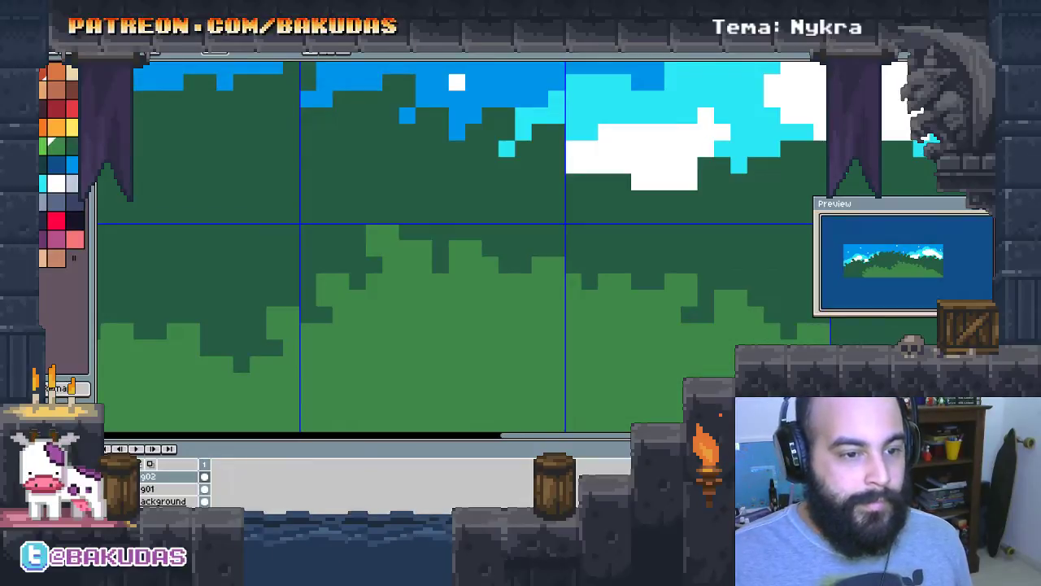
{"action": "left_click_drag", "start_coordinate": [869, 342], "coordinate": [728, 339]}
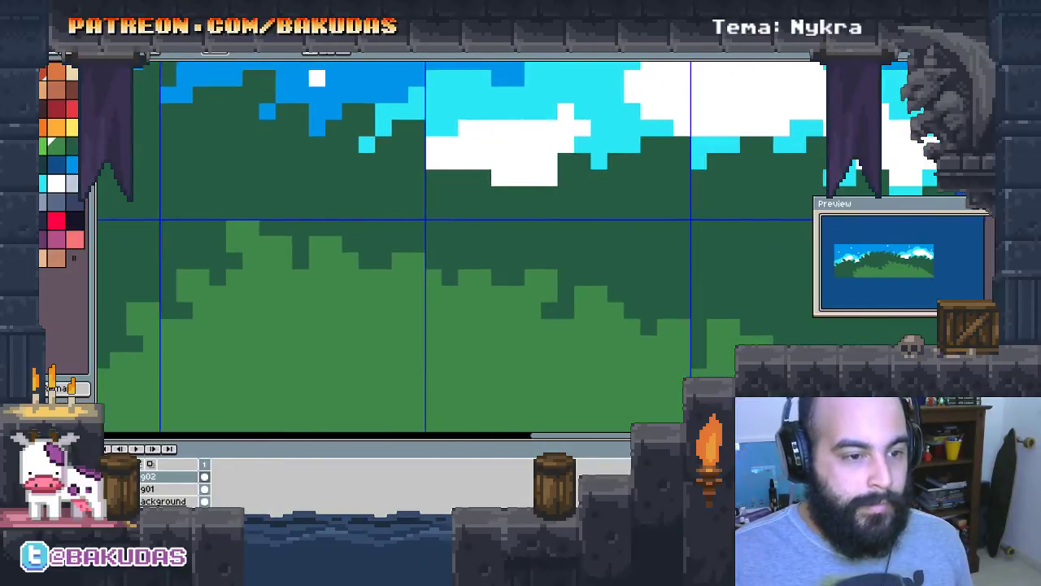
{"action": "scroll", "coordinate": [650, 378], "scroll_direction": "right", "scroll_amount": 4}
{"action": "scroll", "coordinate": [643, 383], "scroll_direction": "right", "scroll_amount": 1}
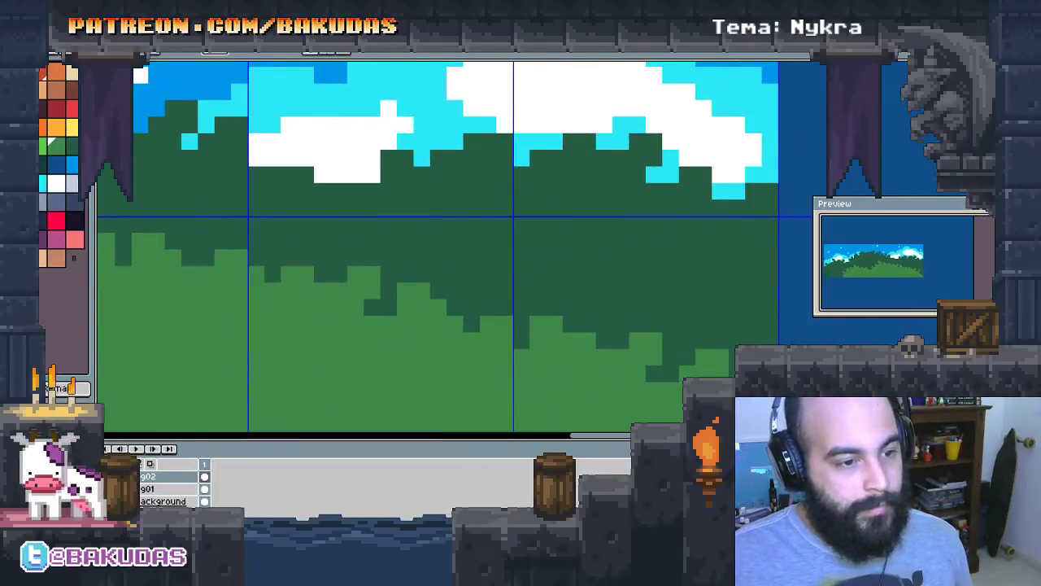
{"action": "left_click_drag", "start_coordinate": [749, 428], "coordinate": [681, 318]}
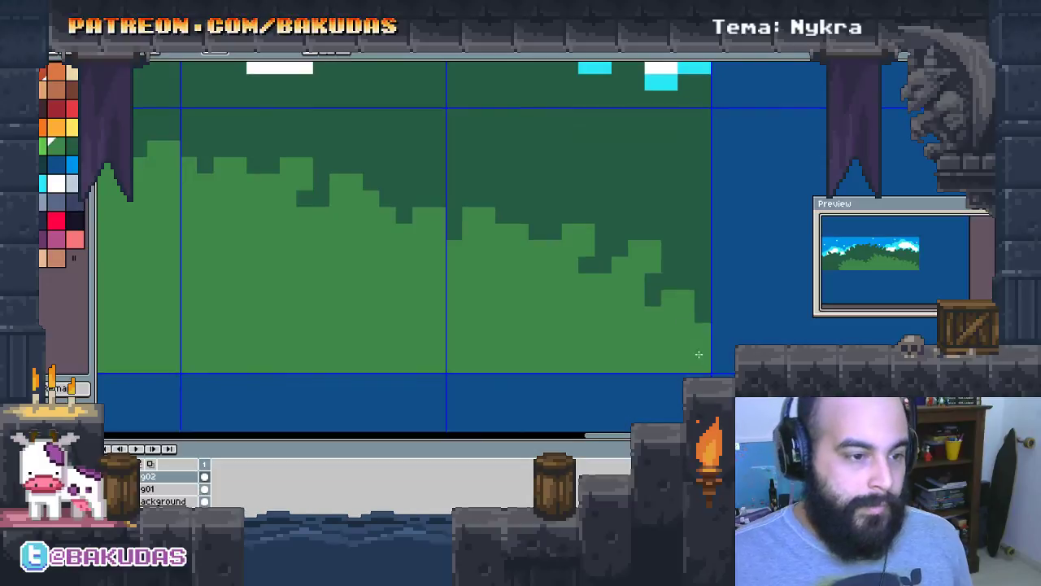
Pick deep teal for the back hills and muted green for the front hills
{"action": "scroll", "coordinate": [483, 269], "scroll_direction": "down", "scroll_amount": 2}
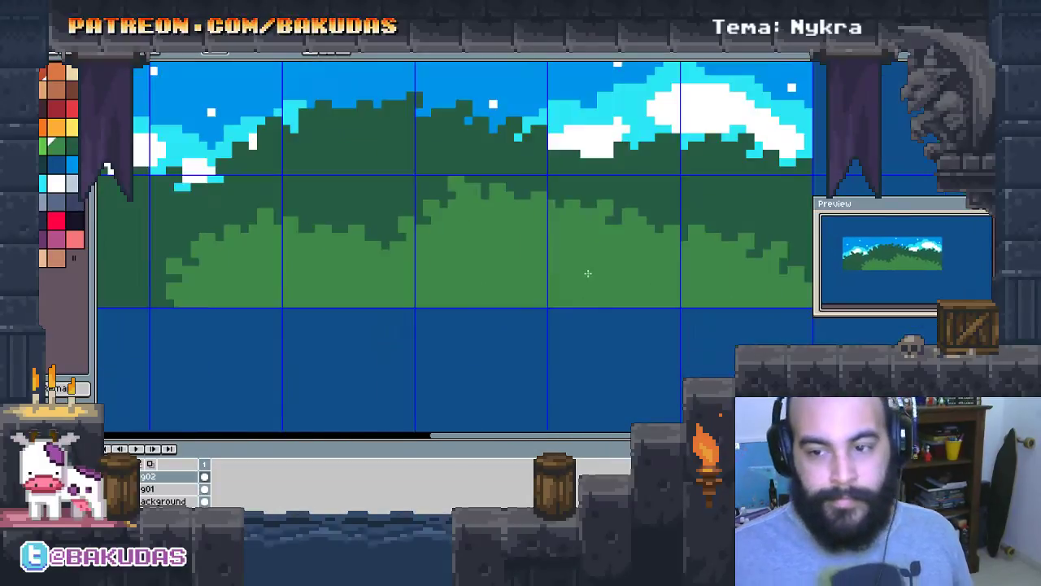
{"action": "scroll", "coordinate": [739, 274], "scroll_direction": "down", "scroll_amount": 1}
{"action": "scroll", "coordinate": [632, 291], "scroll_direction": "down", "scroll_amount": 1}
{"action": "scroll", "coordinate": [632, 291], "scroll_direction": "up", "scroll_amount": 2}
{"action": "scroll", "coordinate": [632, 291], "scroll_direction": "right", "scroll_amount": 1}
{"action": "scroll", "coordinate": [556, 320], "scroll_direction": "right", "scroll_amount": 1}
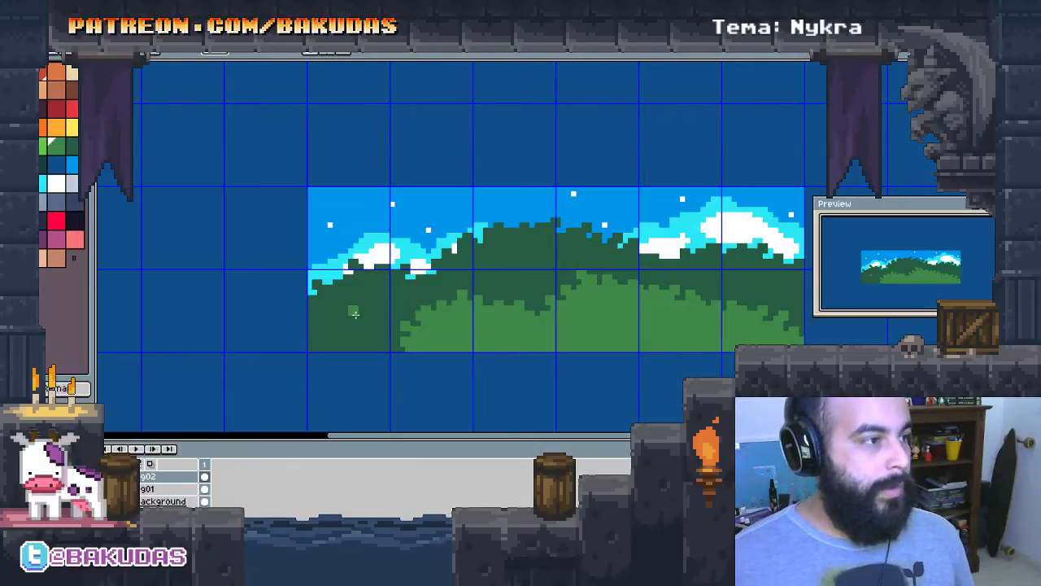
{"action": "scroll", "coordinate": [355, 314], "scroll_direction": "up", "scroll_amount": 1}
{"action": "scroll", "coordinate": [284, 309], "scroll_direction": "up", "scroll_amount": 1}
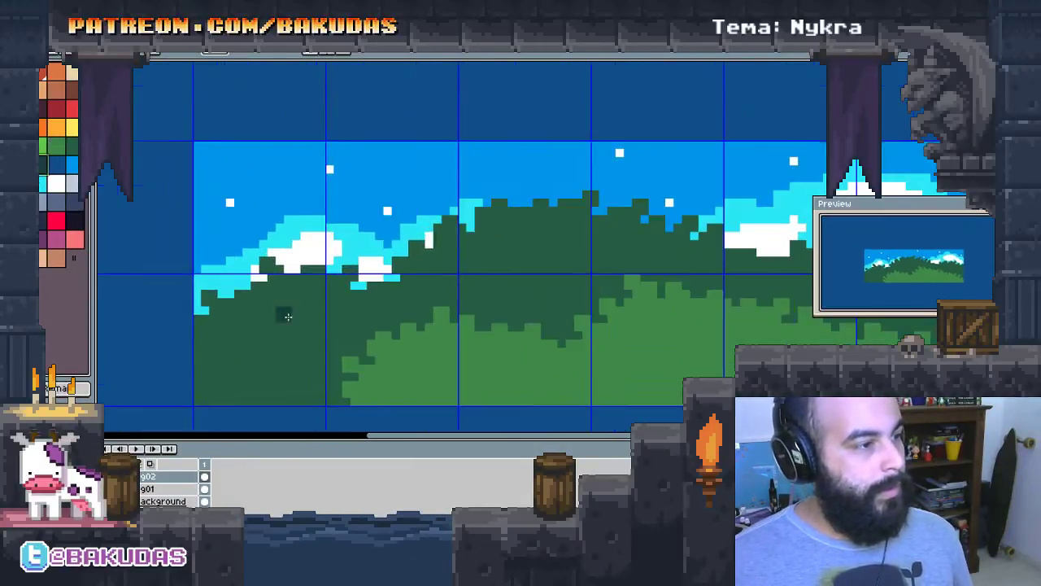
{"action": "left_click", "coordinate": [251, 342]}
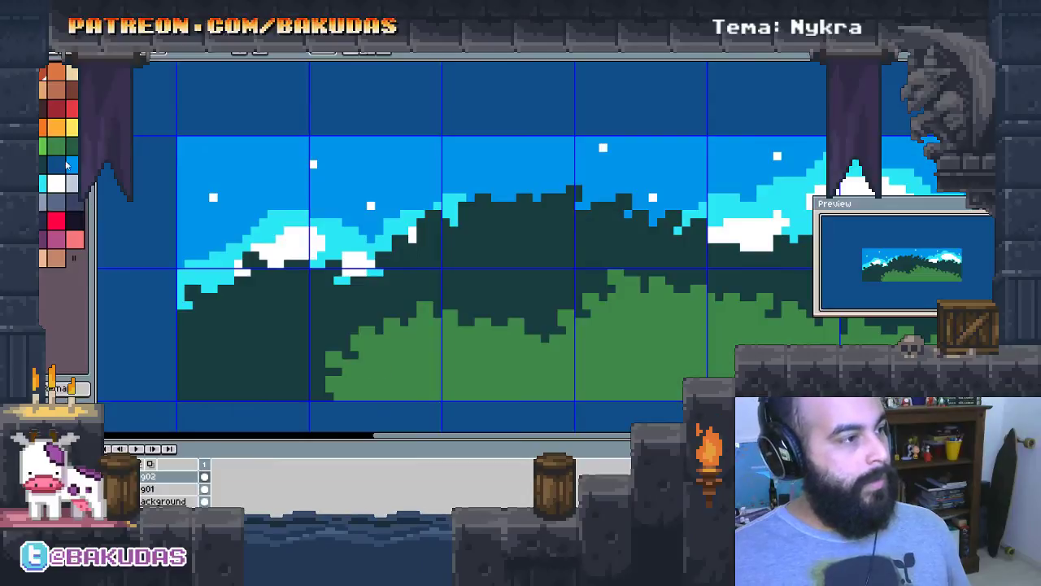
{"action": "left_click", "coordinate": [391, 375]}
Zoom out and pan the canvas to frame the whole image
{"action": "scroll", "coordinate": [435, 382], "scroll_direction": "right", "scroll_amount": 2}
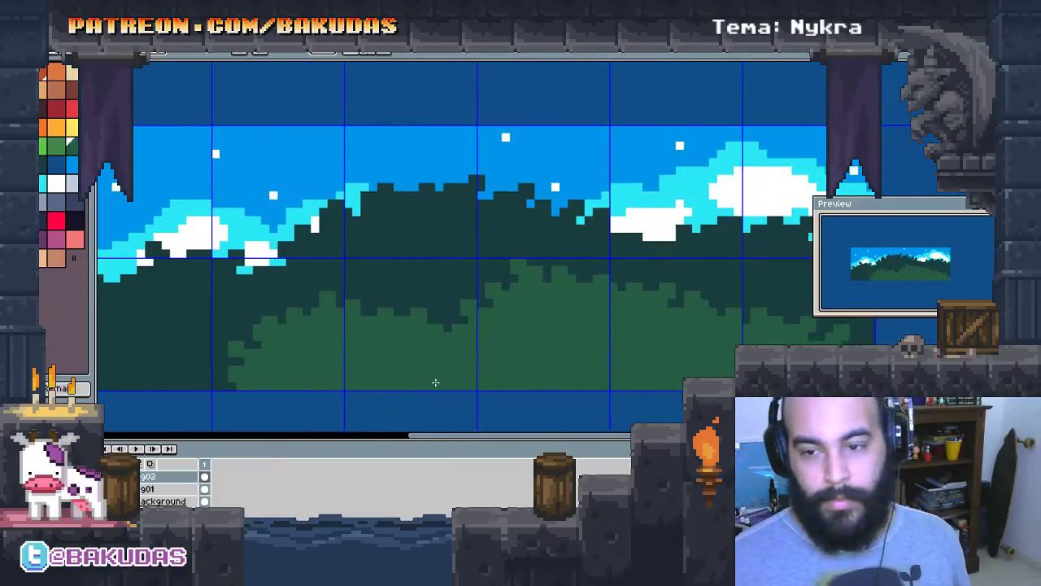
{"action": "scroll", "coordinate": [483, 369], "scroll_direction": "down", "scroll_amount": 1}
{"action": "mouse_move", "coordinate": [484, 369]}
{"action": "left_mouse_down"}
{"action": "mouse_move", "coordinate": [442, 390]}
{"action": "mouse_move", "coordinate": [490, 372]}
{"action": "left_mouse_up"}
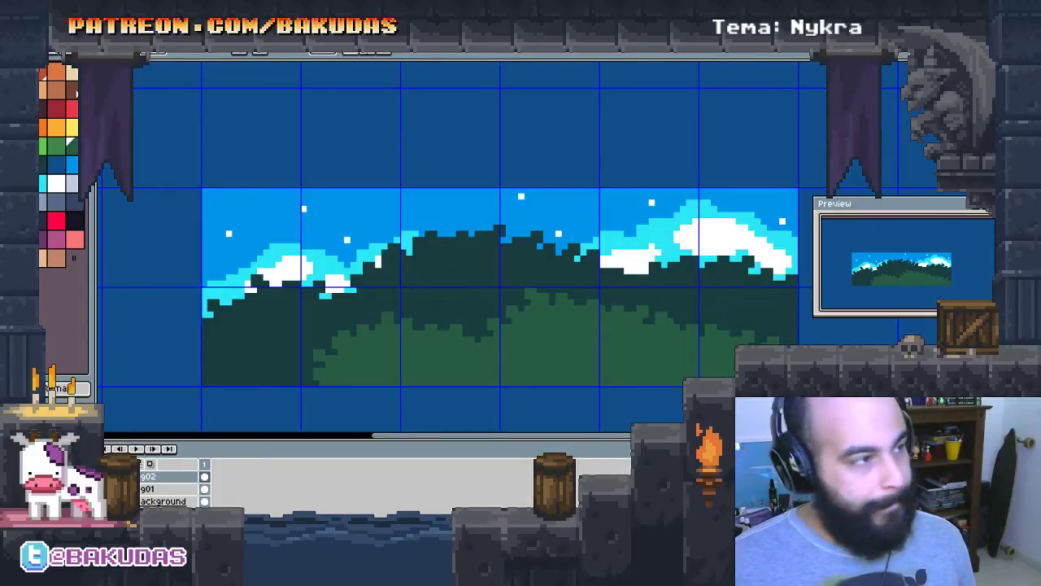
{"action": "left_click_drag", "start_coordinate": [419, 315], "coordinate": [423, 325]}
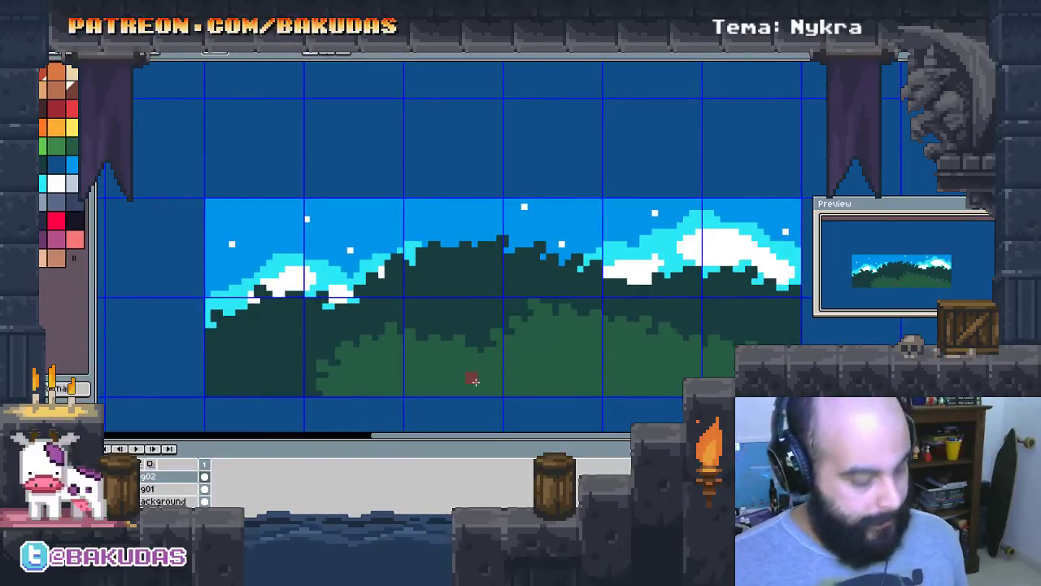
Create a new layer with Shift+N and rename it 'sketch' in Layer Properties
{"action": "key", "text": "shift+n"}
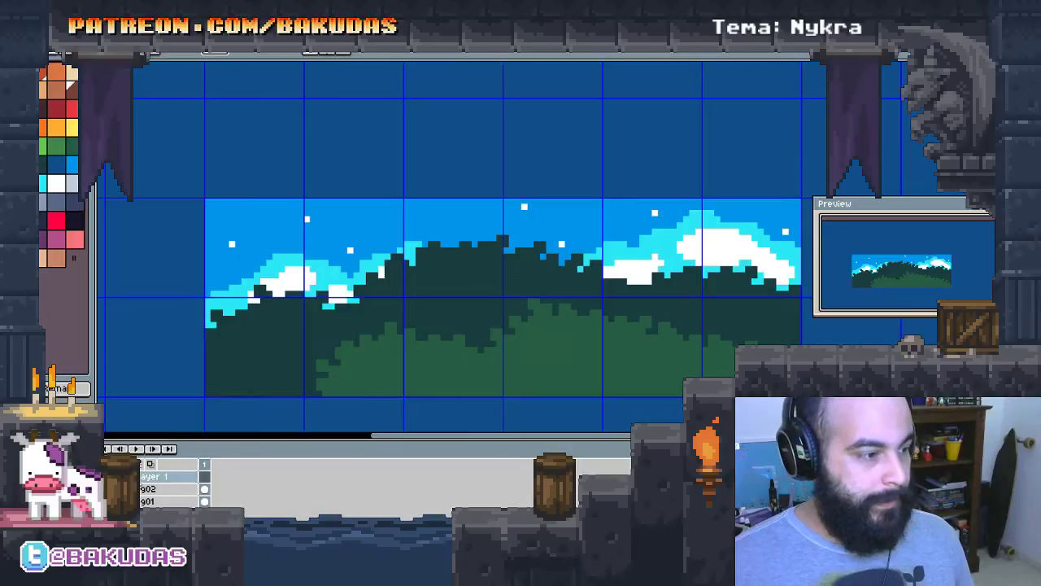
{"action": "double_click", "coordinate": [154, 476]}
{"action": "type", "text": "sketch"}
{"action": "key", "text": "Return"}
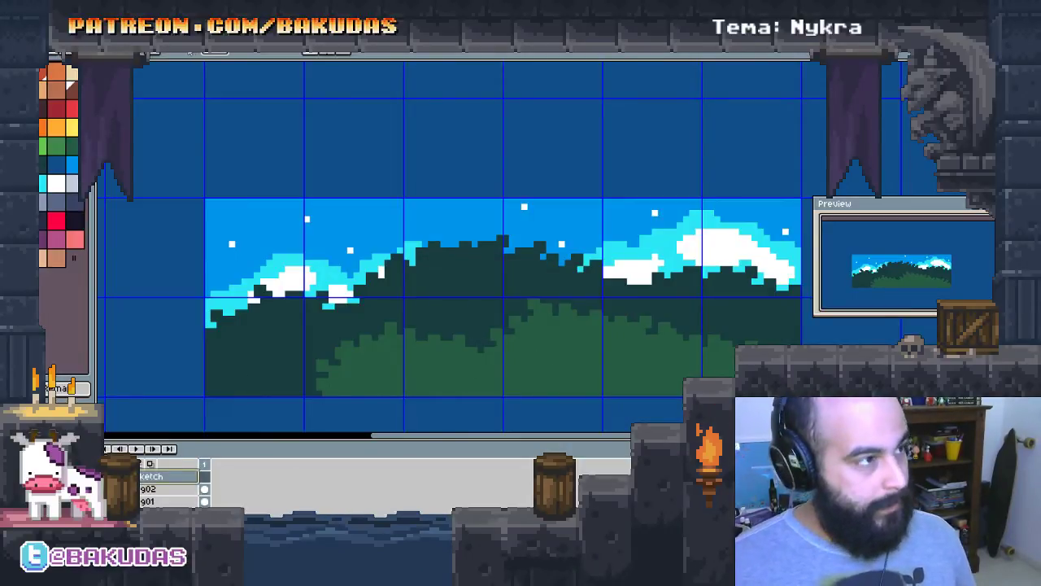
{"action": "left_click", "coordinate": [159, 51]}
{"action": "left_click", "coordinate": [188, 65]}
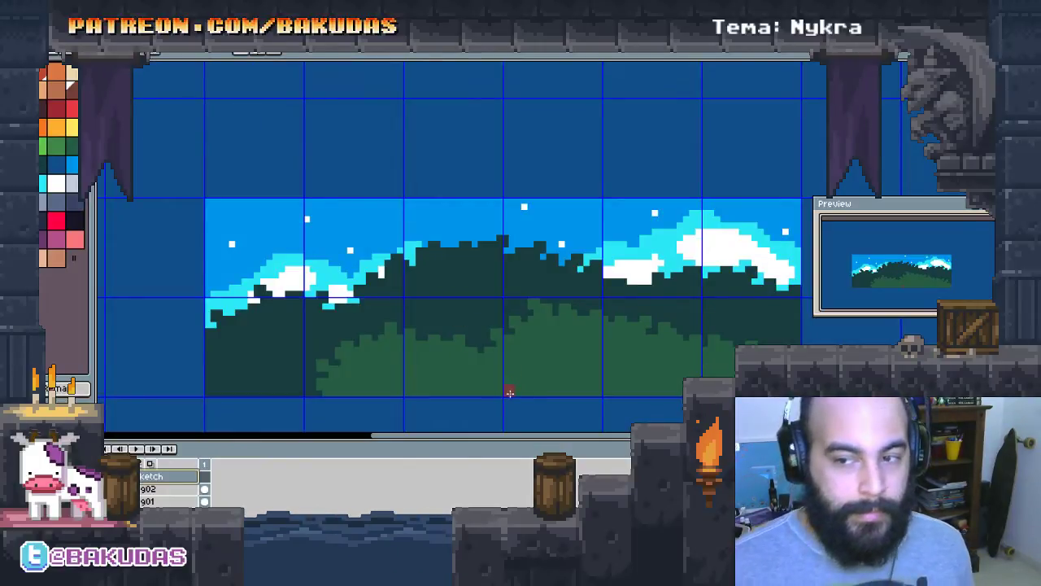
Draw the brown trunk's left and right edges on the sketch layer and fill it in
{"action": "mouse_move", "coordinate": [515, 368]}
{"action": "left_mouse_down"}
{"action": "mouse_move", "coordinate": [584, 261]}
{"action": "mouse_move", "coordinate": [591, 205]}
{"action": "left_mouse_up"}
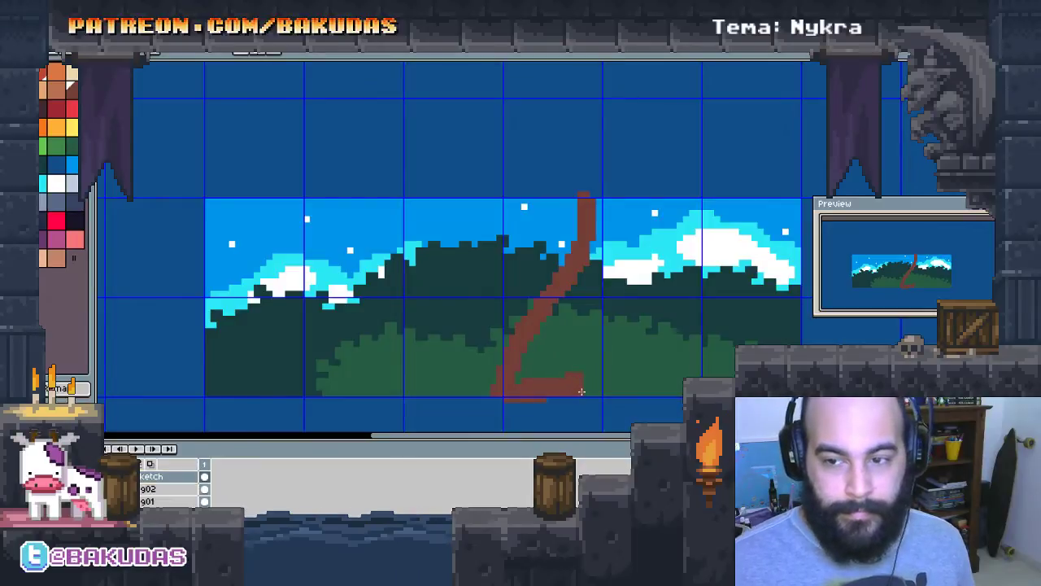
{"action": "mouse_move", "coordinate": [579, 389]}
{"action": "left_mouse_down"}
{"action": "mouse_move", "coordinate": [585, 330]}
{"action": "mouse_move", "coordinate": [622, 260]}
{"action": "mouse_move", "coordinate": [621, 212]}
{"action": "left_mouse_up"}
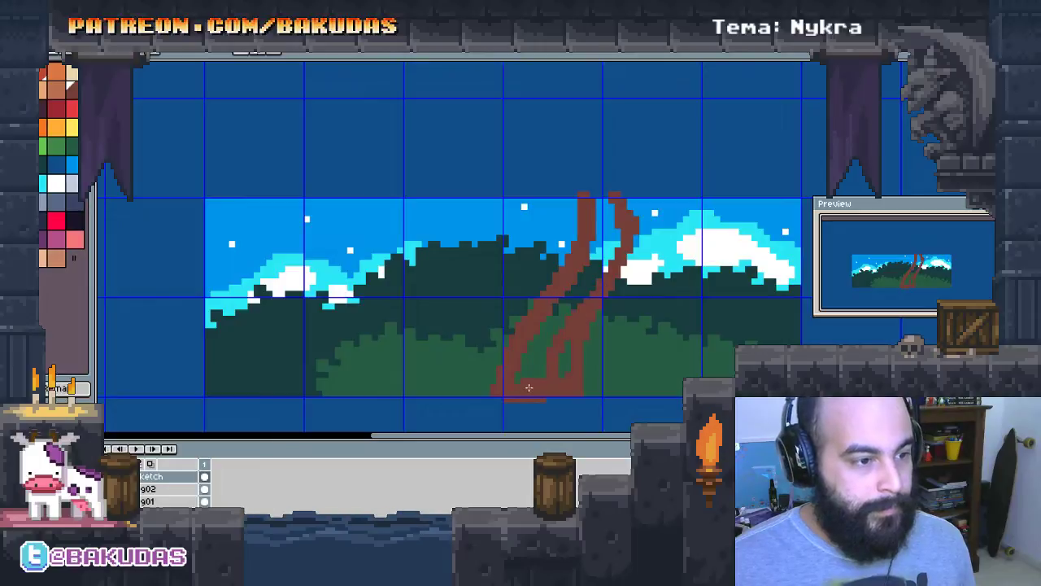
{"action": "mouse_move", "coordinate": [529, 388]}
{"action": "left_mouse_down"}
{"action": "mouse_move", "coordinate": [597, 208]}
{"action": "mouse_move", "coordinate": [587, 277]}
{"action": "mouse_move", "coordinate": [553, 334]}
{"action": "mouse_move", "coordinate": [560, 370]}
{"action": "mouse_move", "coordinate": [547, 411]}
{"action": "left_mouse_up"}
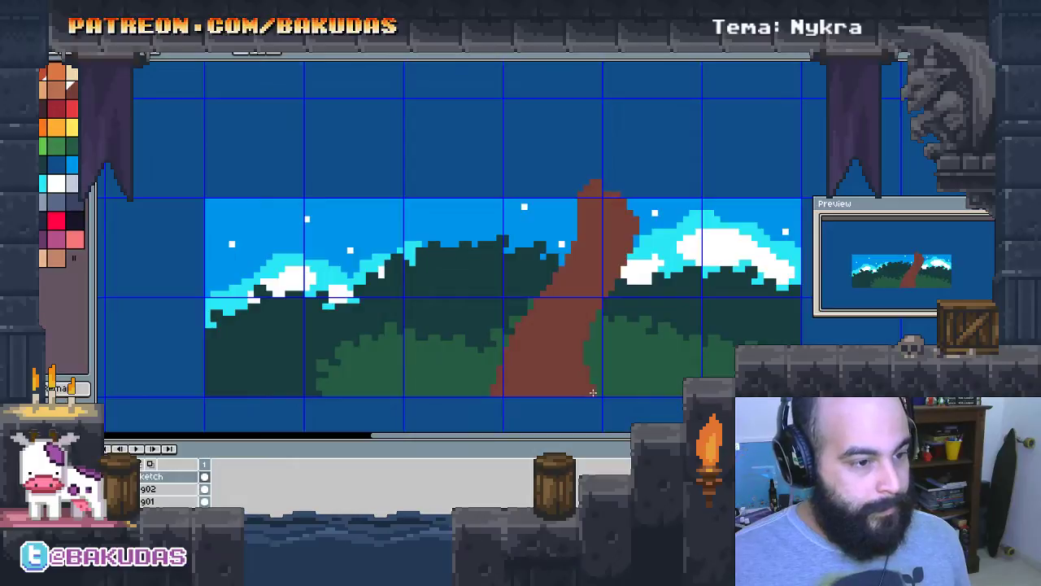
{"action": "scroll", "coordinate": [598, 375], "scroll_direction": "up", "scroll_amount": 2}
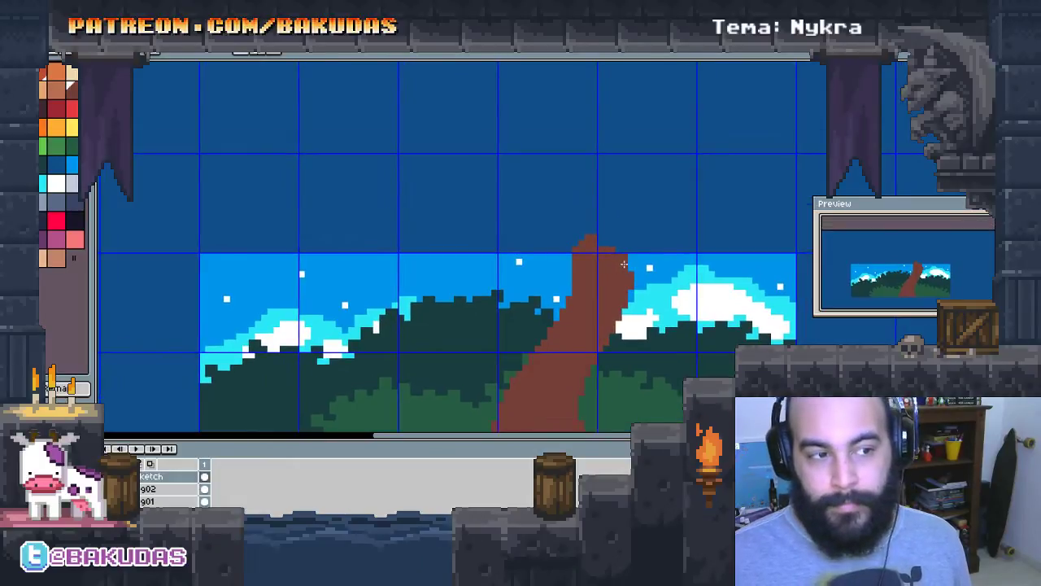
{"action": "scroll", "coordinate": [570, 249], "scroll_direction": "up", "scroll_amount": 2}
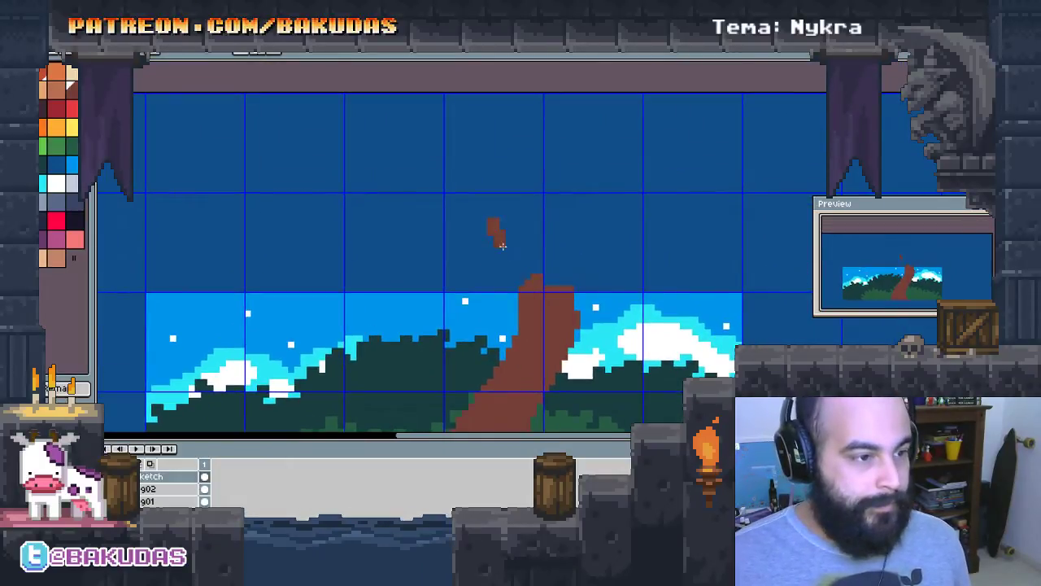
Draw brown branches from the trunk top, one curling left and one rising upward
{"action": "left_click_drag", "start_coordinate": [502, 245], "coordinate": [535, 290]}
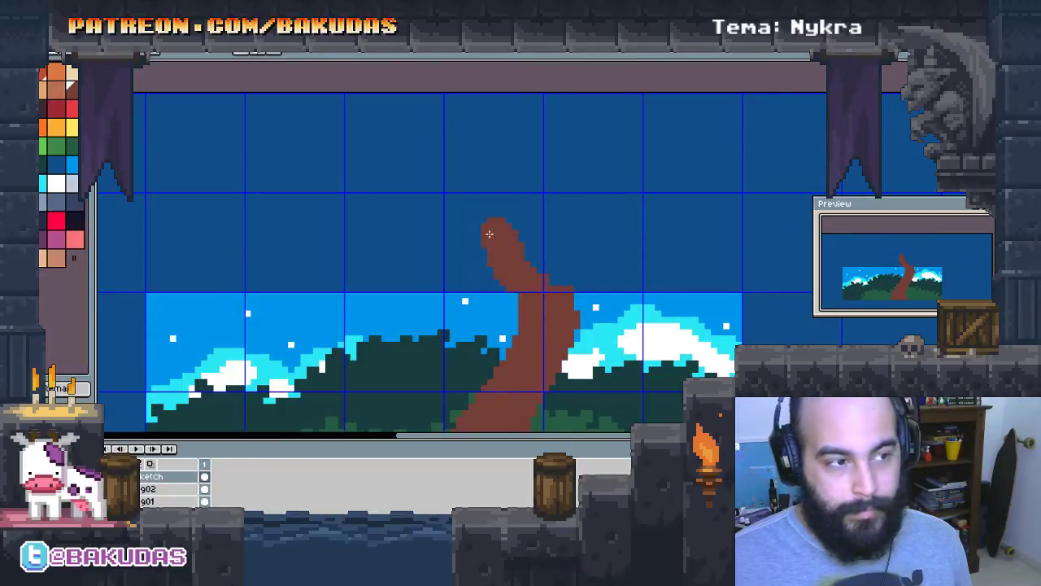
{"action": "scroll", "coordinate": [570, 264], "scroll_direction": "up", "scroll_amount": 1}
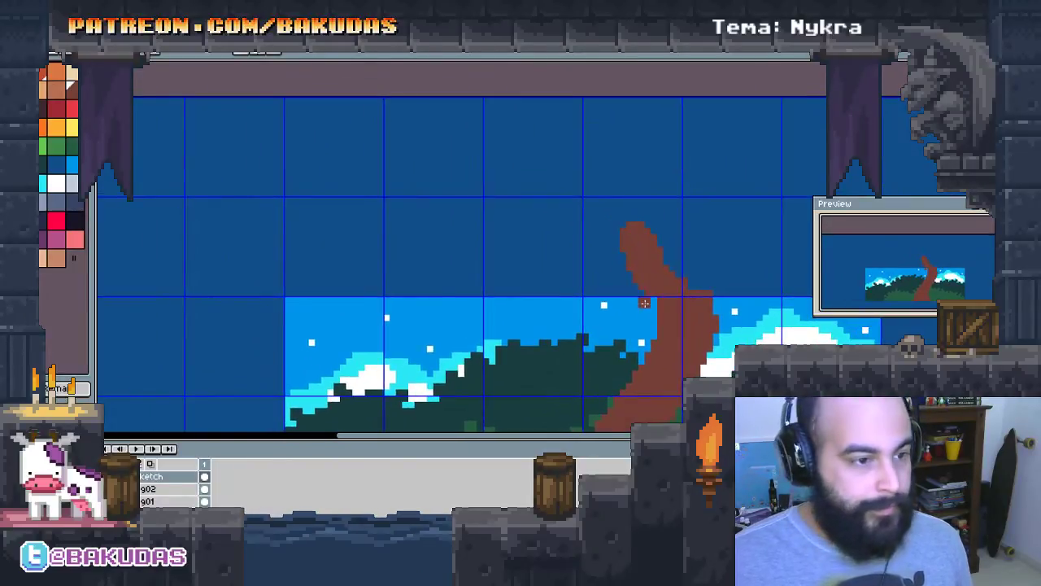
{"action": "left_click_drag", "start_coordinate": [655, 298], "coordinate": [539, 269]}
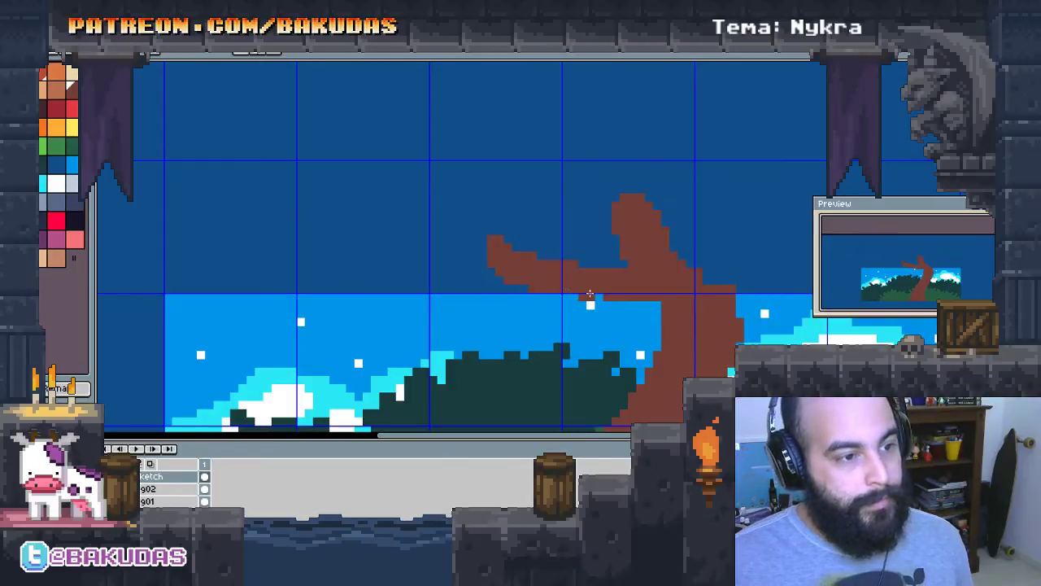
{"action": "scroll", "coordinate": [599, 293], "scroll_direction": "right", "scroll_amount": 3}
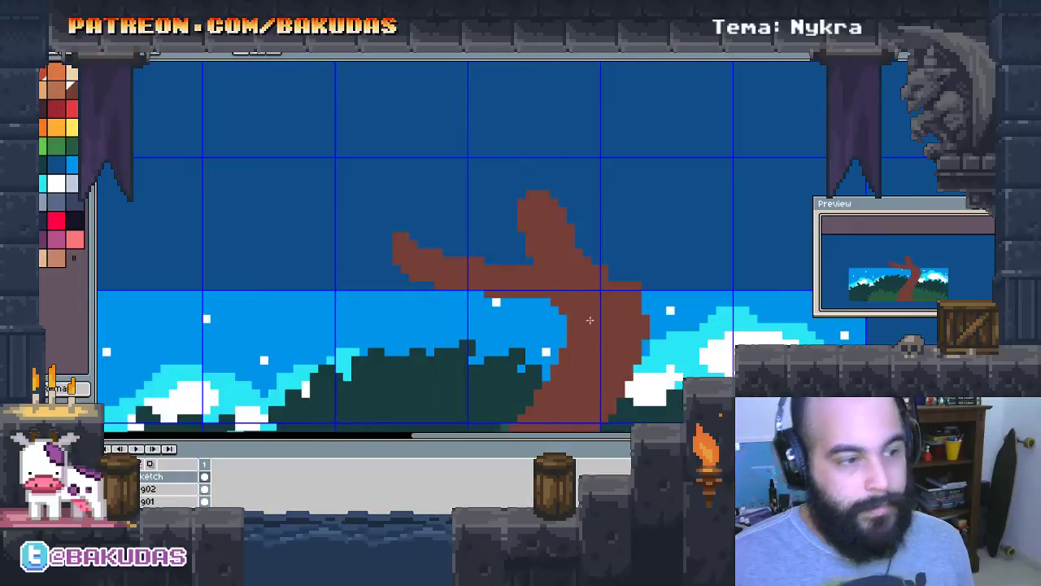
{"action": "scroll", "coordinate": [574, 308], "scroll_direction": "up", "scroll_amount": 1}
{"action": "left_click", "coordinate": [610, 221]}
{"action": "left_click_drag", "start_coordinate": [613, 224], "coordinate": [635, 294]}
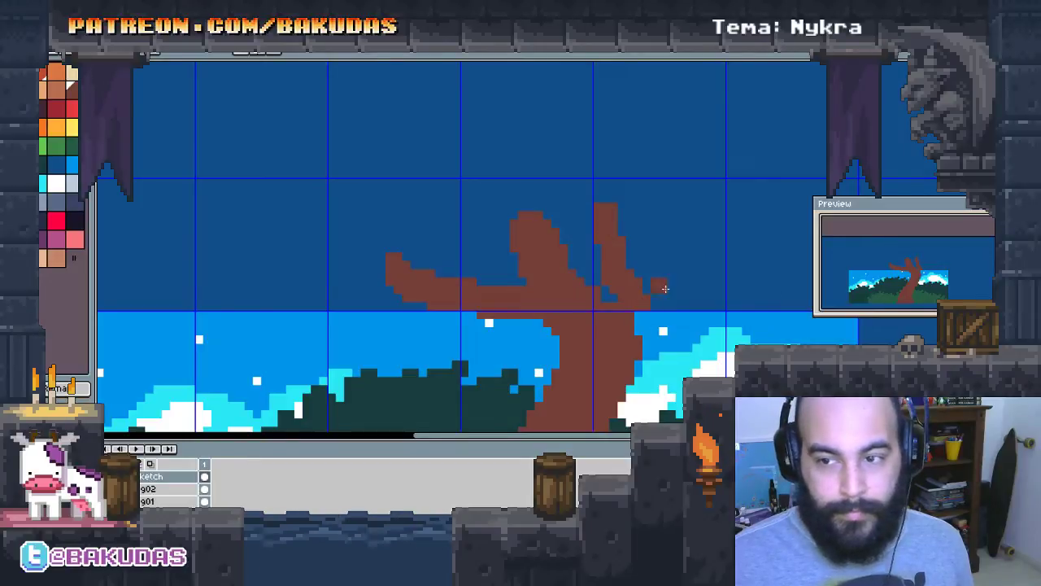
Add and widen a branch on the right side with further brown strokes
{"action": "left_click_drag", "start_coordinate": [667, 203], "coordinate": [655, 300]}
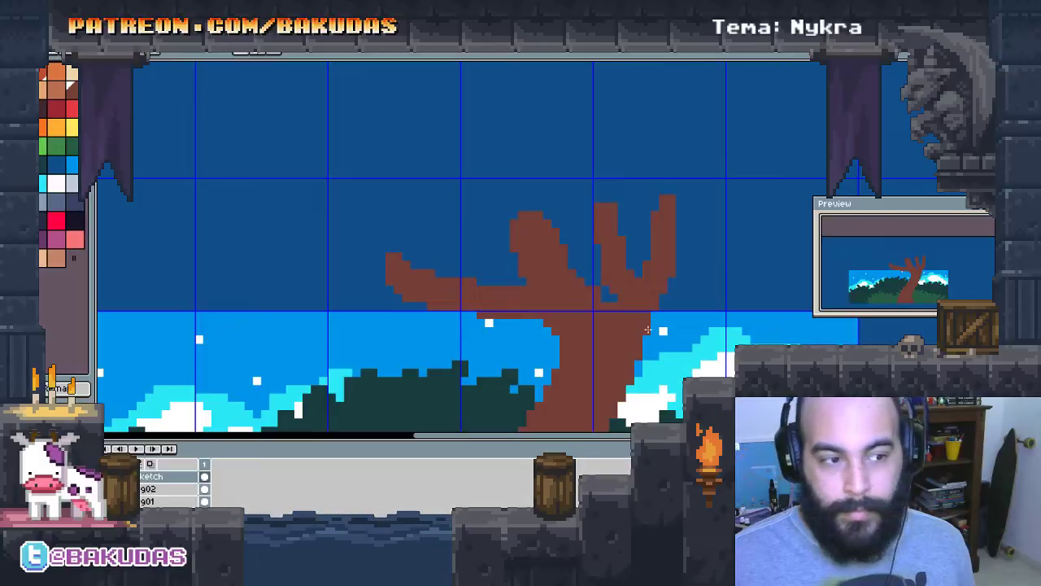
{"action": "mouse_move", "coordinate": [677, 265]}
{"action": "left_mouse_down"}
{"action": "mouse_move", "coordinate": [689, 209]}
{"action": "mouse_move", "coordinate": [690, 266]}
{"action": "mouse_move", "coordinate": [689, 225]}
{"action": "left_mouse_up"}
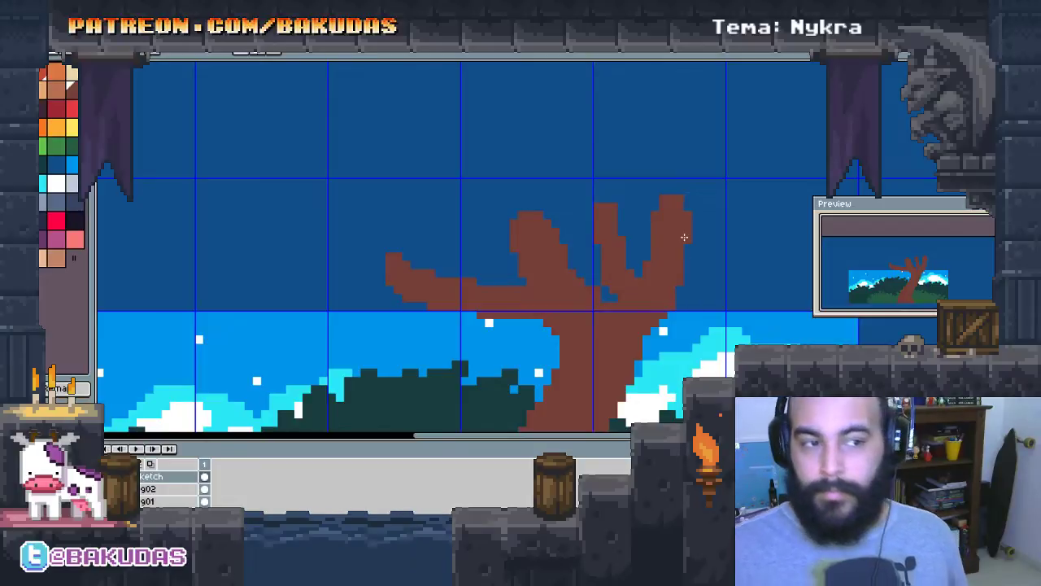
{"action": "left_click_drag", "start_coordinate": [679, 283], "coordinate": [540, 256]}
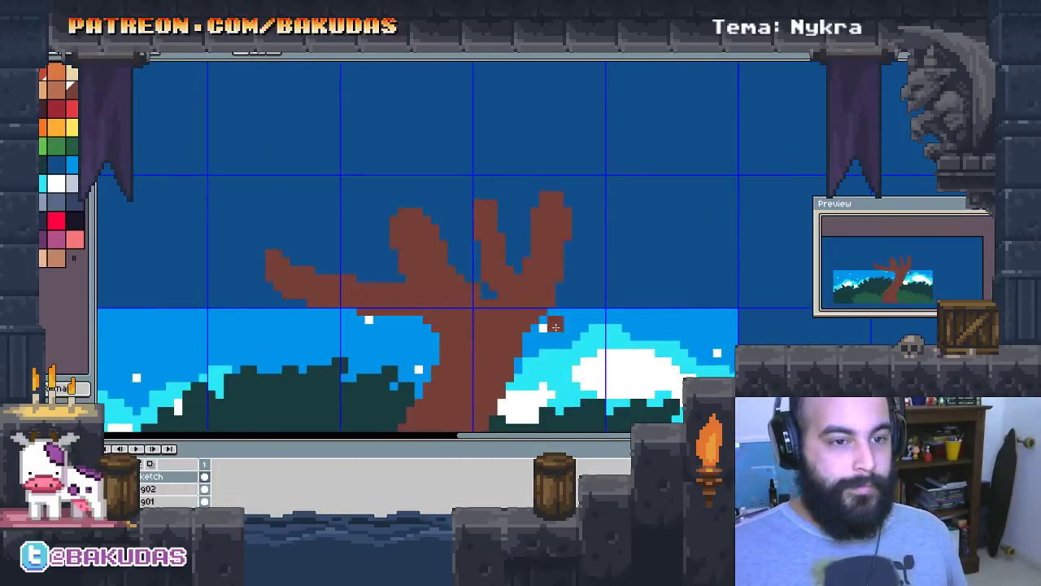
{"action": "left_click_drag", "start_coordinate": [558, 321], "coordinate": [483, 205]}
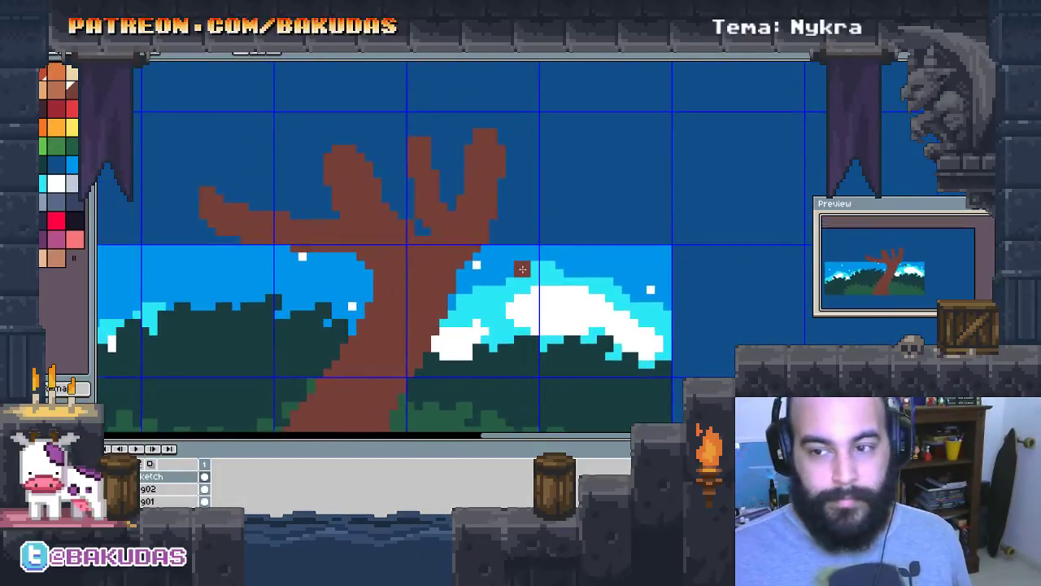
{"action": "scroll", "coordinate": [534, 230], "scroll_direction": "up", "scroll_amount": 1}
Draw new branches reaching far up and right, then select the upper-right branch
{"action": "left_click", "coordinate": [474, 259]}
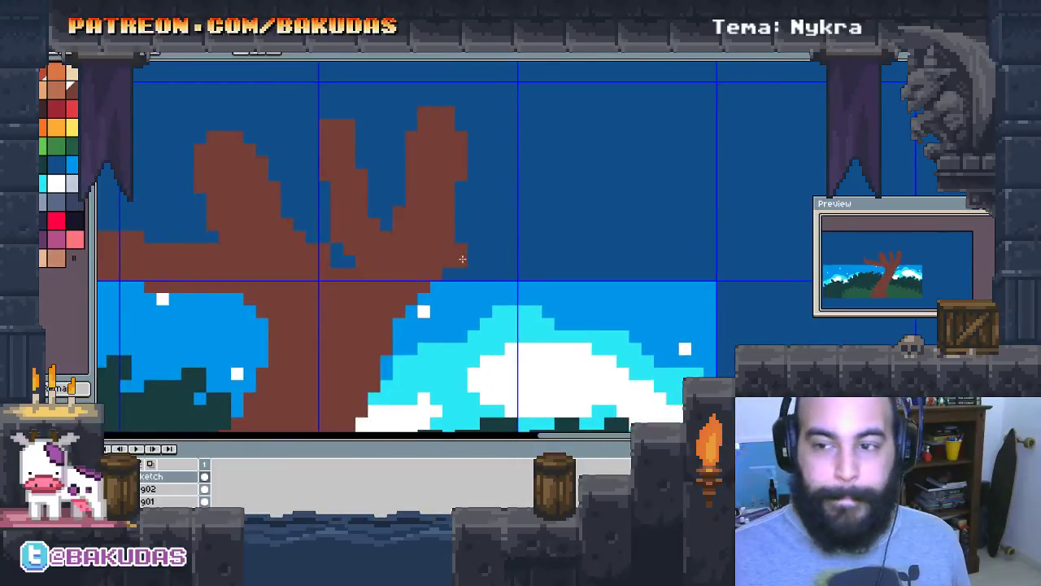
{"action": "mouse_move", "coordinate": [462, 259]}
{"action": "left_mouse_down"}
{"action": "mouse_move", "coordinate": [505, 235]}
{"action": "mouse_move", "coordinate": [547, 185]}
{"action": "mouse_move", "coordinate": [562, 128]}
{"action": "left_mouse_up"}
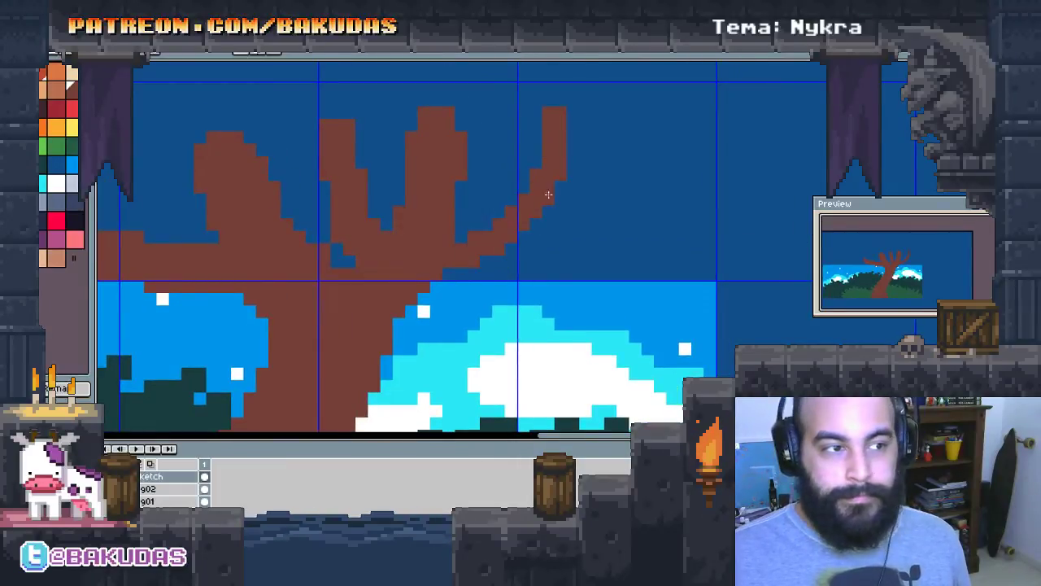
{"action": "mouse_move", "coordinate": [469, 244]}
{"action": "left_mouse_down"}
{"action": "mouse_move", "coordinate": [547, 243]}
{"action": "mouse_move", "coordinate": [675, 174]}
{"action": "mouse_move", "coordinate": [665, 109]}
{"action": "mouse_move", "coordinate": [673, 170]}
{"action": "mouse_move", "coordinate": [756, 99]}
{"action": "mouse_move", "coordinate": [791, 104]}
{"action": "left_mouse_up"}
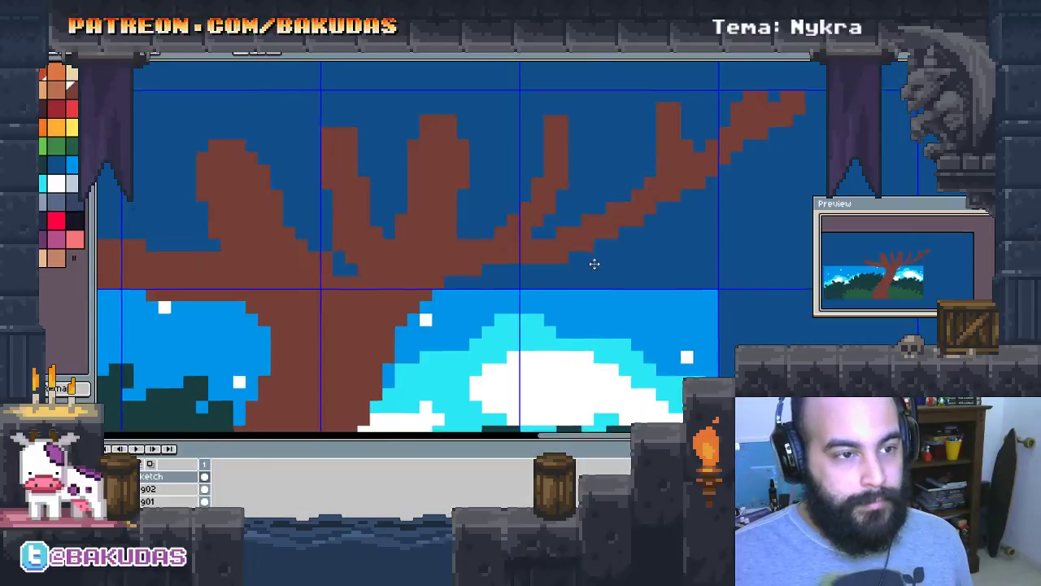
{"action": "left_click_drag", "start_coordinate": [592, 245], "coordinate": [599, 273]}
{"action": "left_click_drag", "start_coordinate": [794, 202], "coordinate": [639, 74]}
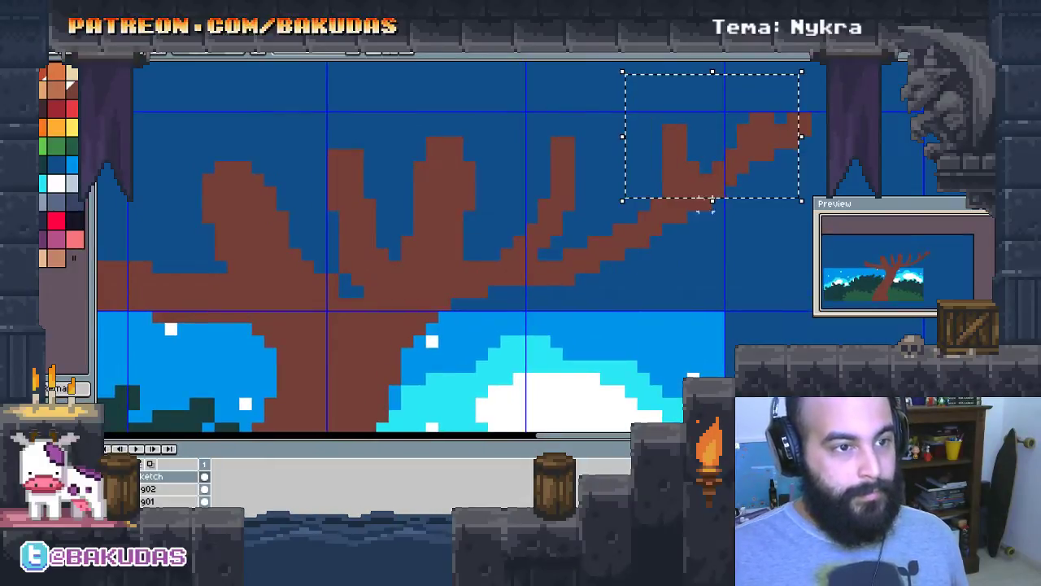
Move the selected upper-right branch left and down, then commit it with Ctrl+D
{"action": "left_click_drag", "start_coordinate": [785, 257], "coordinate": [686, 266]}
{"action": "mouse_move", "coordinate": [760, 272]}
{"action": "left_mouse_down"}
{"action": "mouse_move", "coordinate": [574, 81]}
{"action": "mouse_move", "coordinate": [691, 216]}
{"action": "mouse_move", "coordinate": [524, 81]}
{"action": "left_mouse_up"}
{"action": "left_click_drag", "start_coordinate": [564, 129], "coordinate": [557, 201]}
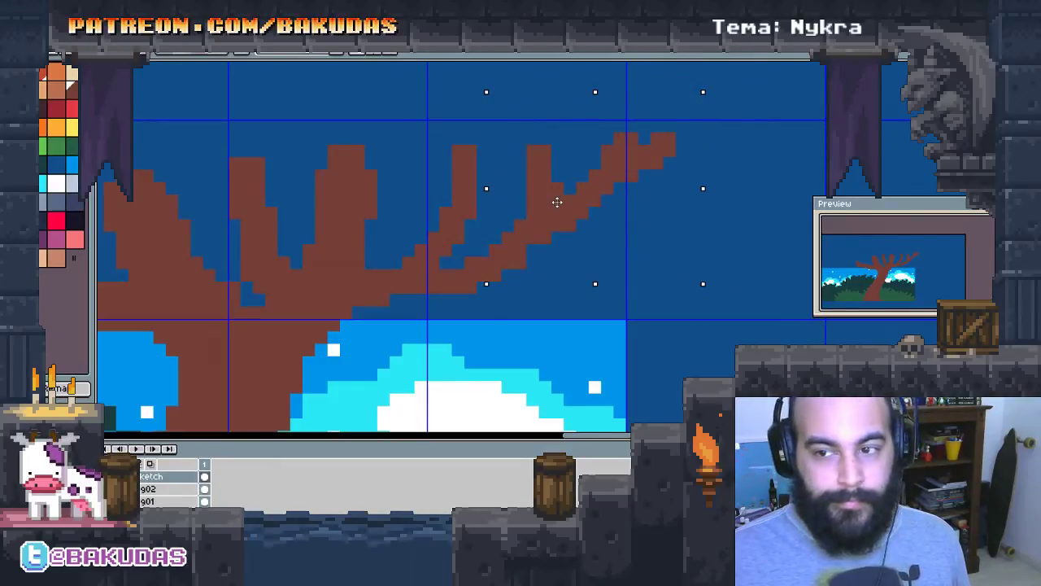
{"action": "key", "text": "ctrl+d"}
Reshape and extend the right, middle and left branch tips upward
{"action": "scroll", "coordinate": [593, 193], "scroll_direction": "left", "scroll_amount": 3}
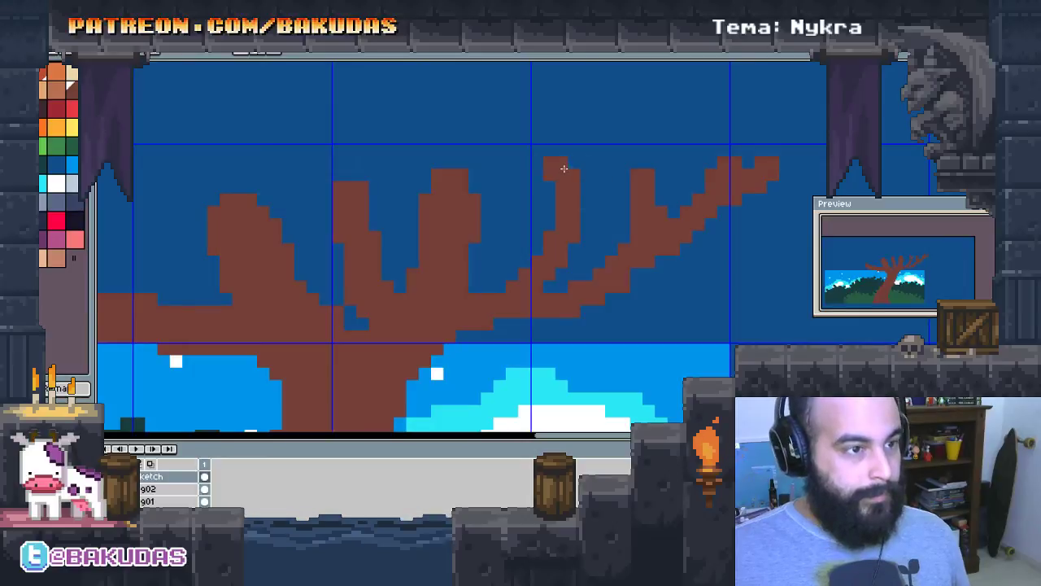
{"action": "mouse_move", "coordinate": [563, 168]}
{"action": "left_mouse_down"}
{"action": "mouse_move", "coordinate": [583, 153]}
{"action": "mouse_move", "coordinate": [646, 172]}
{"action": "mouse_move", "coordinate": [658, 163]}
{"action": "mouse_move", "coordinate": [656, 138]}
{"action": "left_mouse_up"}
{"action": "mouse_move", "coordinate": [730, 138]}
{"action": "left_mouse_down"}
{"action": "mouse_move", "coordinate": [735, 149]}
{"action": "mouse_move", "coordinate": [781, 153]}
{"action": "mouse_move", "coordinate": [504, 278]}
{"action": "mouse_move", "coordinate": [524, 327]}
{"action": "left_mouse_up"}
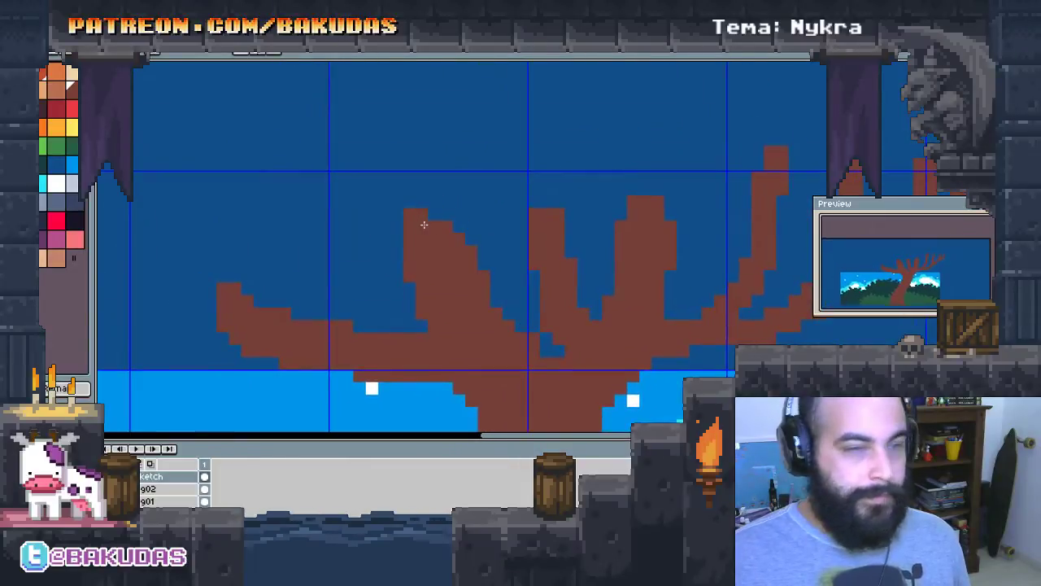
{"action": "mouse_move", "coordinate": [405, 211]}
{"action": "left_mouse_down"}
{"action": "mouse_move", "coordinate": [411, 241]}
{"action": "mouse_move", "coordinate": [426, 187]}
{"action": "mouse_move", "coordinate": [464, 241]}
{"action": "left_mouse_up"}
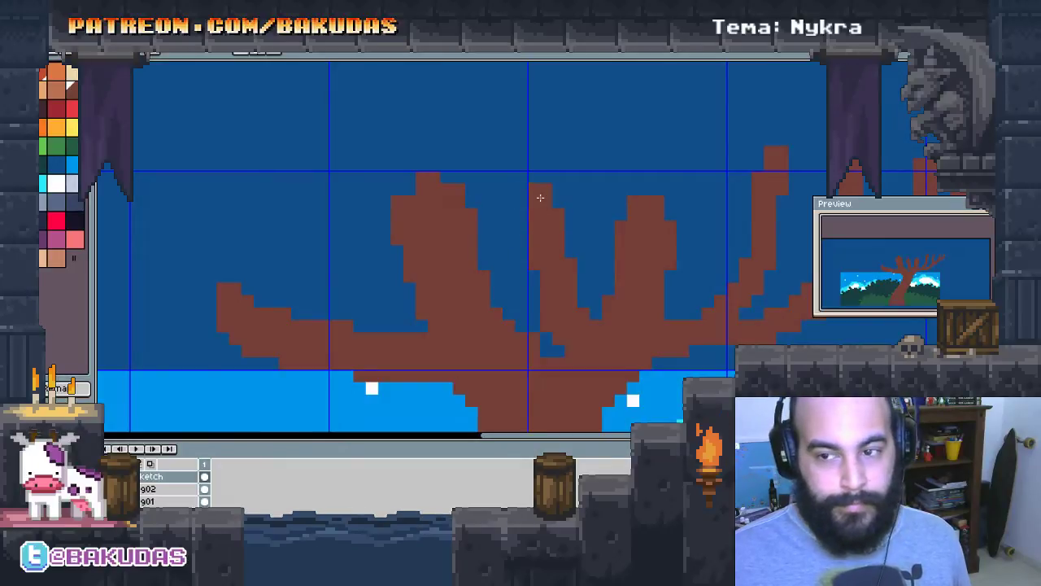
{"action": "mouse_move", "coordinate": [540, 195]}
{"action": "left_mouse_down"}
{"action": "mouse_move", "coordinate": [542, 181]}
{"action": "mouse_move", "coordinate": [559, 197]}
{"action": "left_mouse_up"}
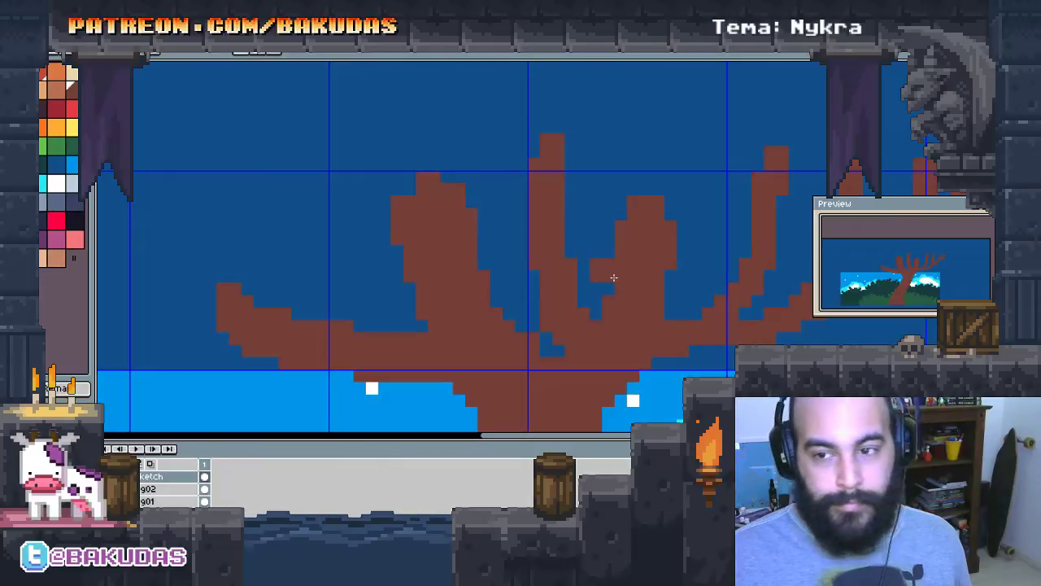
{"action": "scroll", "coordinate": [255, 296], "scroll_direction": "up", "scroll_amount": 2}
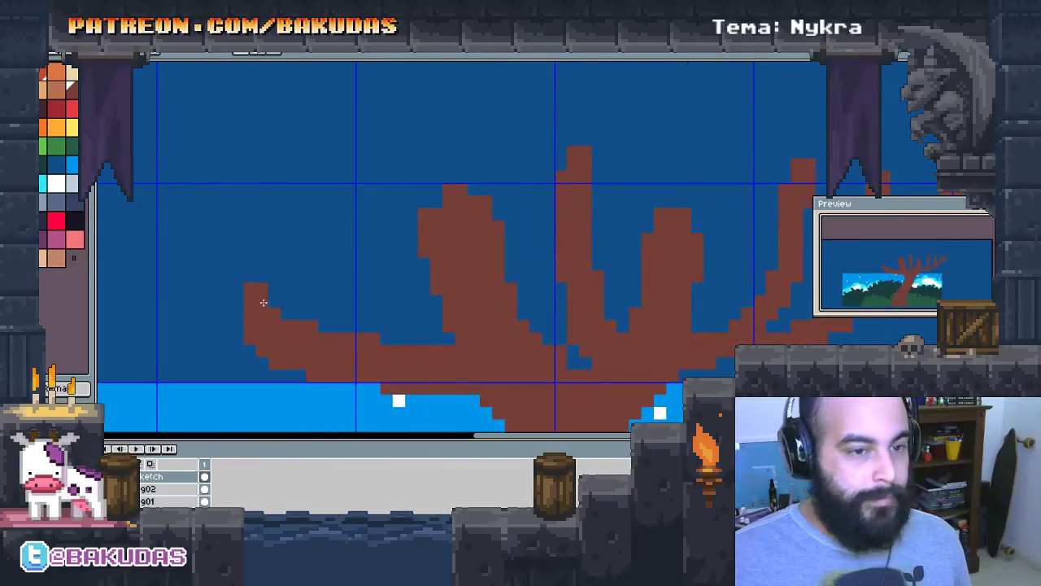
{"action": "scroll", "coordinate": [300, 298], "scroll_direction": "left", "scroll_amount": 2}
{"action": "mouse_move", "coordinate": [290, 273]}
{"action": "left_mouse_down"}
{"action": "mouse_move", "coordinate": [284, 313]}
{"action": "mouse_move", "coordinate": [307, 276]}
{"action": "mouse_move", "coordinate": [303, 258]}
{"action": "mouse_move", "coordinate": [318, 285]}
{"action": "mouse_move", "coordinate": [304, 244]}
{"action": "mouse_move", "coordinate": [317, 236]}
{"action": "left_mouse_up"}
Recentre the tree in view, then add Layer 1 and drag it below Sketch
{"action": "scroll", "coordinate": [341, 301], "scroll_direction": "left", "scroll_amount": 1}
{"action": "scroll", "coordinate": [324, 277], "scroll_direction": "down", "scroll_amount": 1}
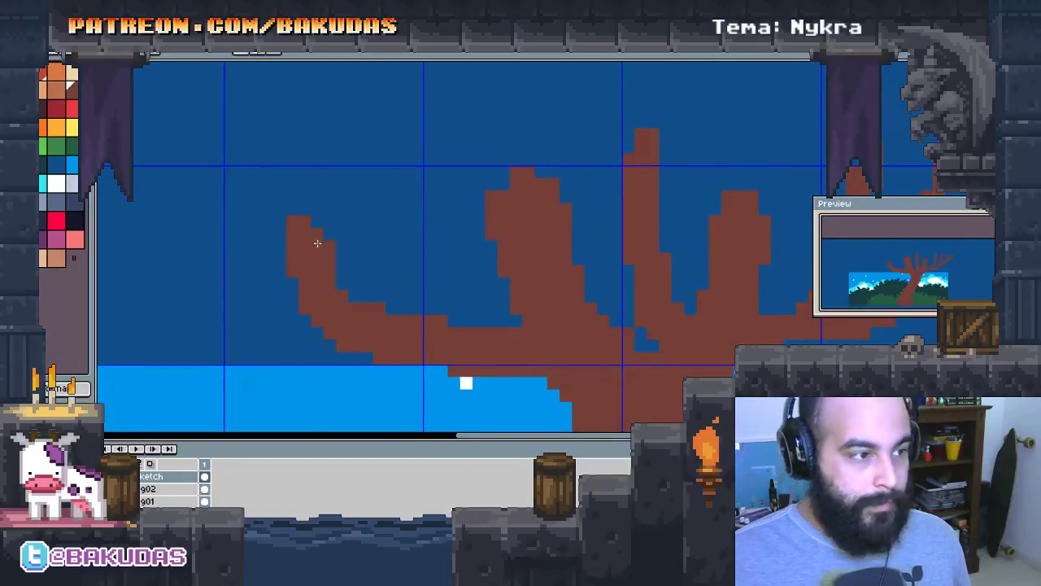
{"action": "scroll", "coordinate": [332, 276], "scroll_direction": "left", "scroll_amount": 1}
{"action": "scroll", "coordinate": [423, 186], "scroll_direction": "down", "scroll_amount": 2}
{"action": "scroll", "coordinate": [379, 182], "scroll_direction": "down", "scroll_amount": 1}
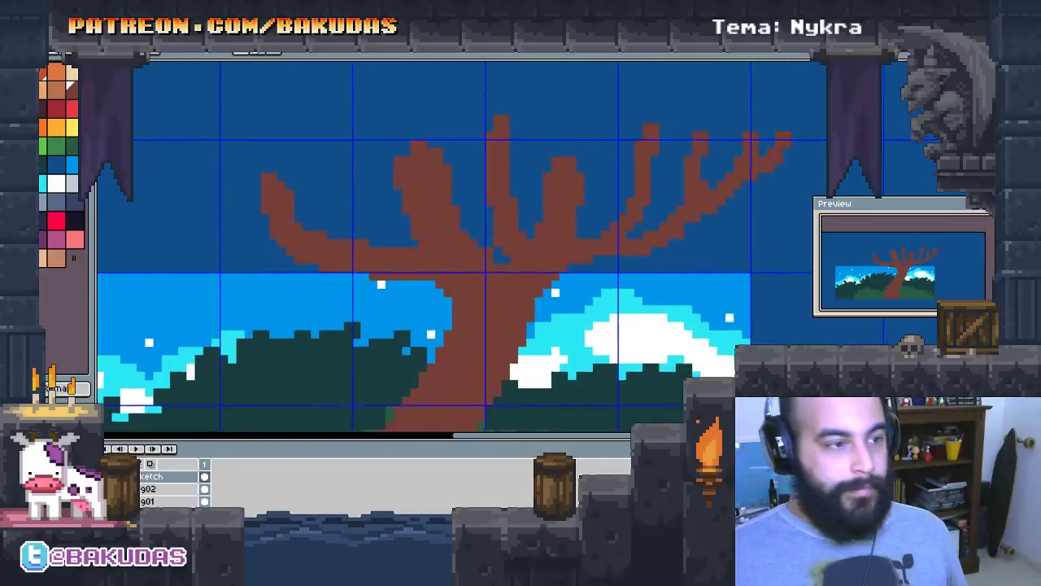
{"action": "mouse_move", "coordinate": [371, 174]}
{"action": "left_mouse_down"}
{"action": "mouse_move", "coordinate": [476, 86]}
{"action": "mouse_move", "coordinate": [451, 176]}
{"action": "mouse_move", "coordinate": [456, 198]}
{"action": "mouse_move", "coordinate": [425, 184]}
{"action": "left_mouse_up"}
{"action": "scroll", "coordinate": [477, 86], "scroll_direction": "down", "scroll_amount": 1}
{"action": "left_click_drag", "start_coordinate": [366, 327], "coordinate": [345, 336]}
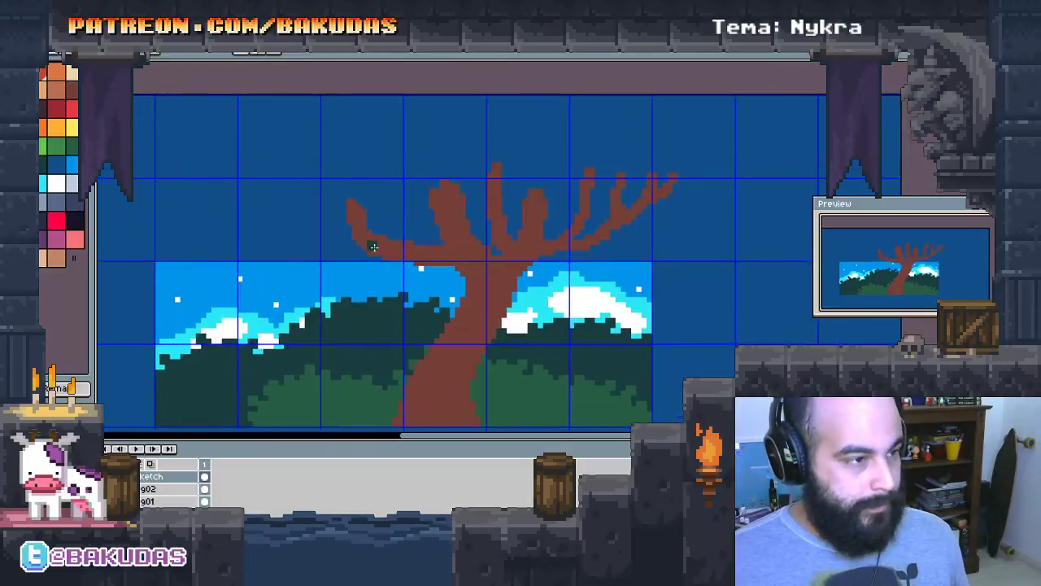
{"action": "scroll", "coordinate": [328, 207], "scroll_direction": "up", "scroll_amount": 1}
{"action": "scroll", "coordinate": [325, 203], "scroll_direction": "up", "scroll_amount": 1}
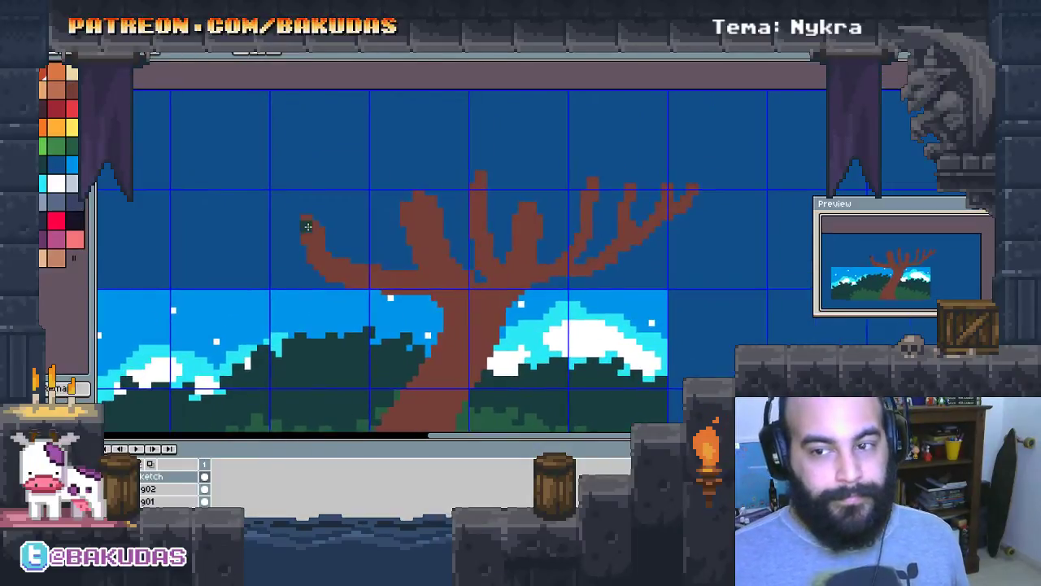
{"action": "left_click_drag", "start_coordinate": [239, 246], "coordinate": [298, 229]}
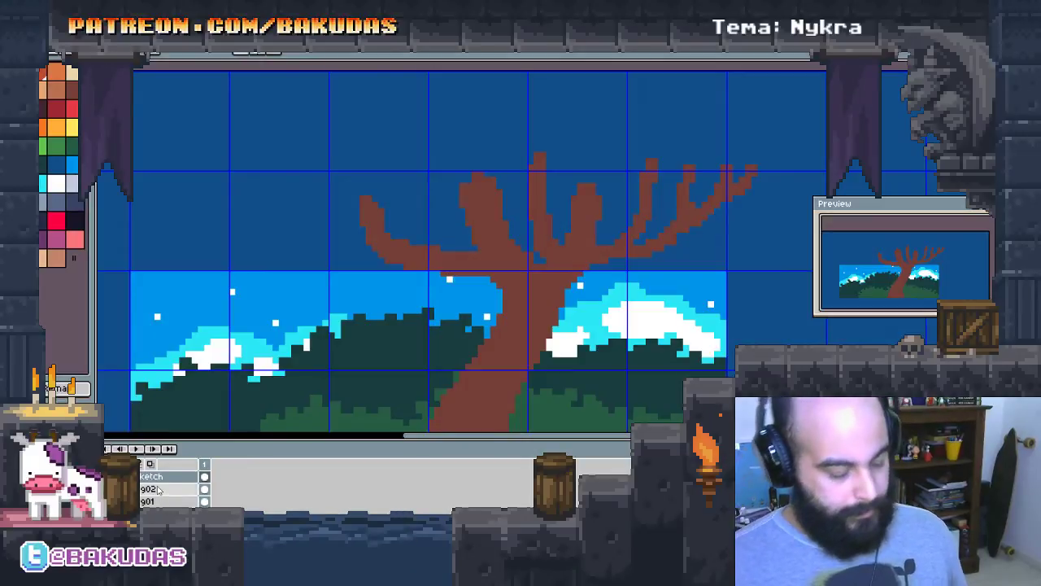
{"action": "key", "text": "shift+n"}
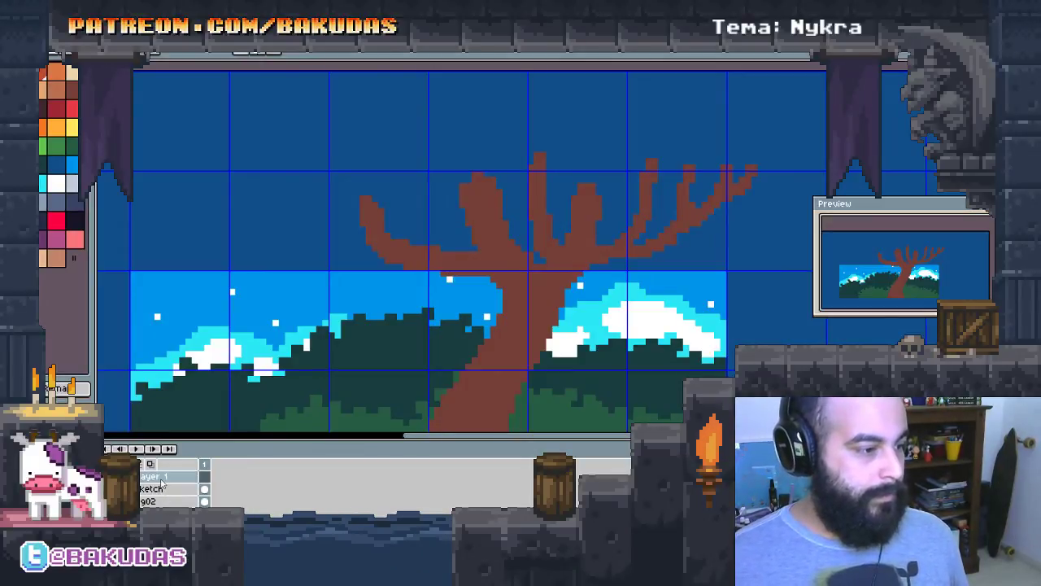
{"action": "double_click", "coordinate": [162, 477]}
{"action": "key", "text": "Return"}
{"action": "left_click_drag", "start_coordinate": [162, 477], "coordinate": [161, 488]}
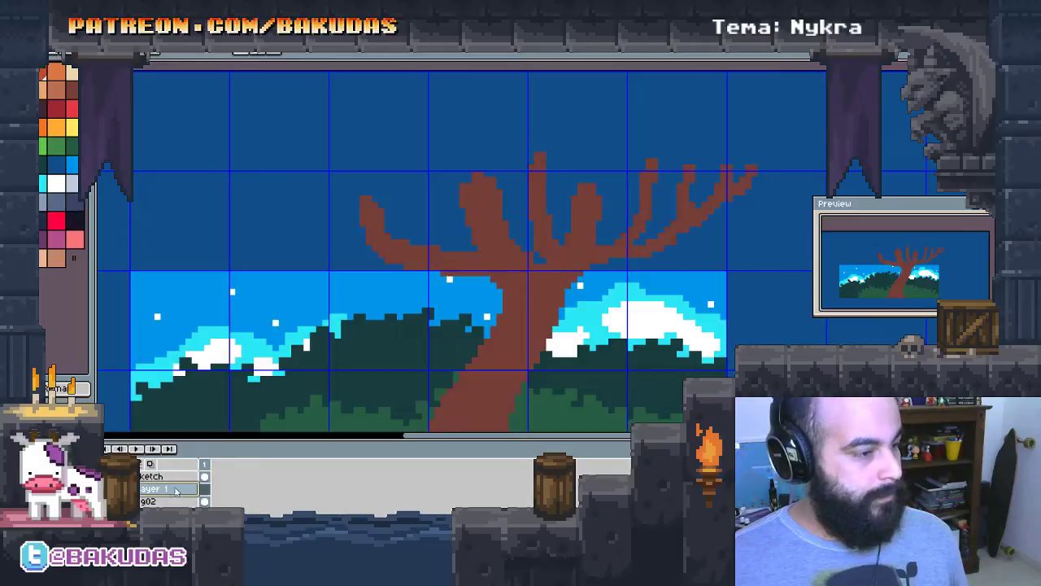
Paint a dark green band across the left and right branches on Layer 1
{"action": "mouse_move", "coordinate": [355, 224]}
{"action": "left_mouse_down"}
{"action": "mouse_move", "coordinate": [319, 207]}
{"action": "mouse_move", "coordinate": [354, 228]}
{"action": "mouse_move", "coordinate": [517, 223]}
{"action": "left_mouse_up"}
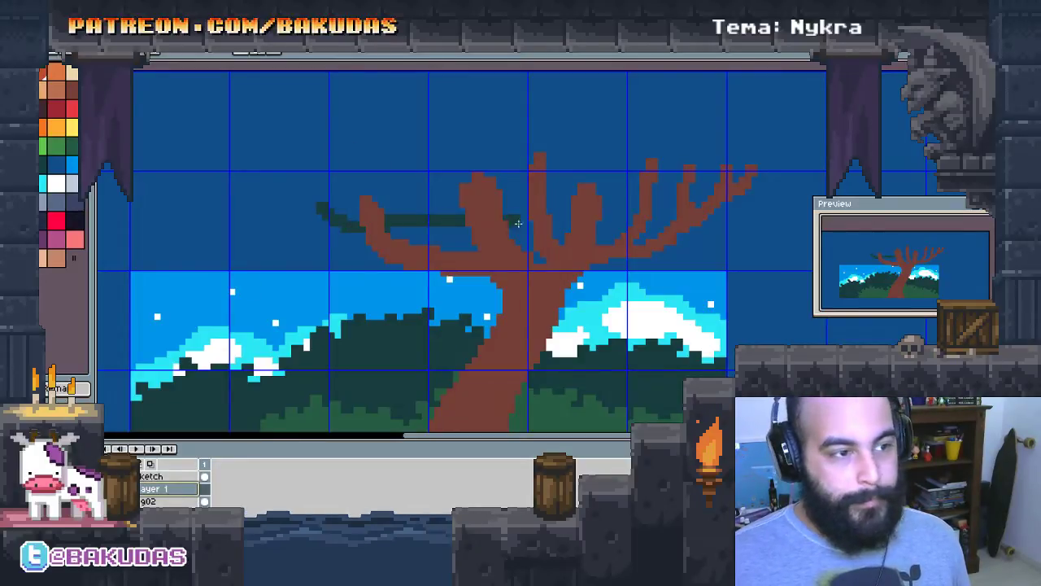
{"action": "left_click_drag", "start_coordinate": [597, 211], "coordinate": [787, 184]}
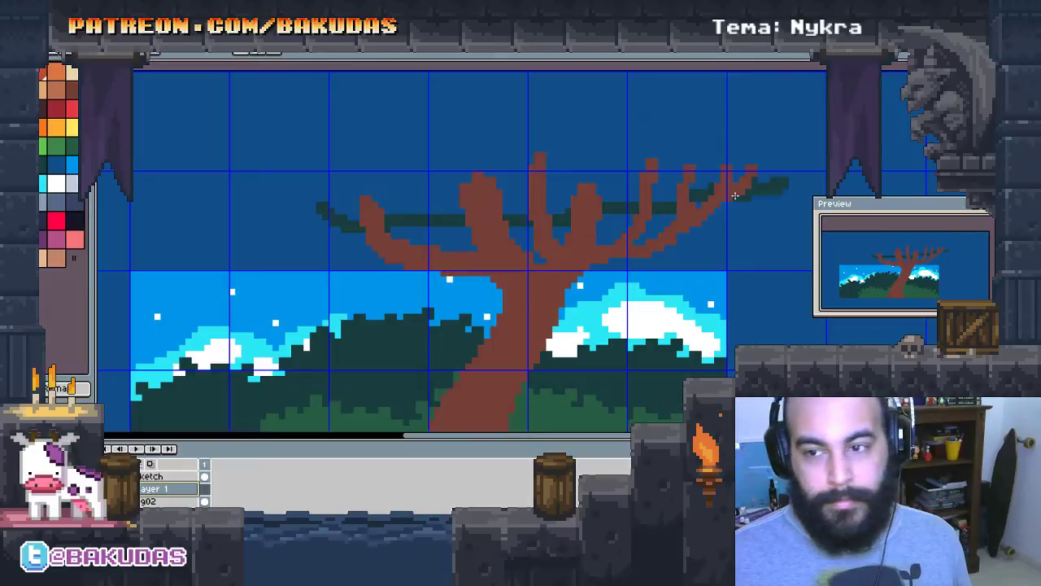
{"action": "left_click_drag", "start_coordinate": [384, 228], "coordinate": [661, 215]}
{"action": "left_click_drag", "start_coordinate": [787, 190], "coordinate": [712, 213]}
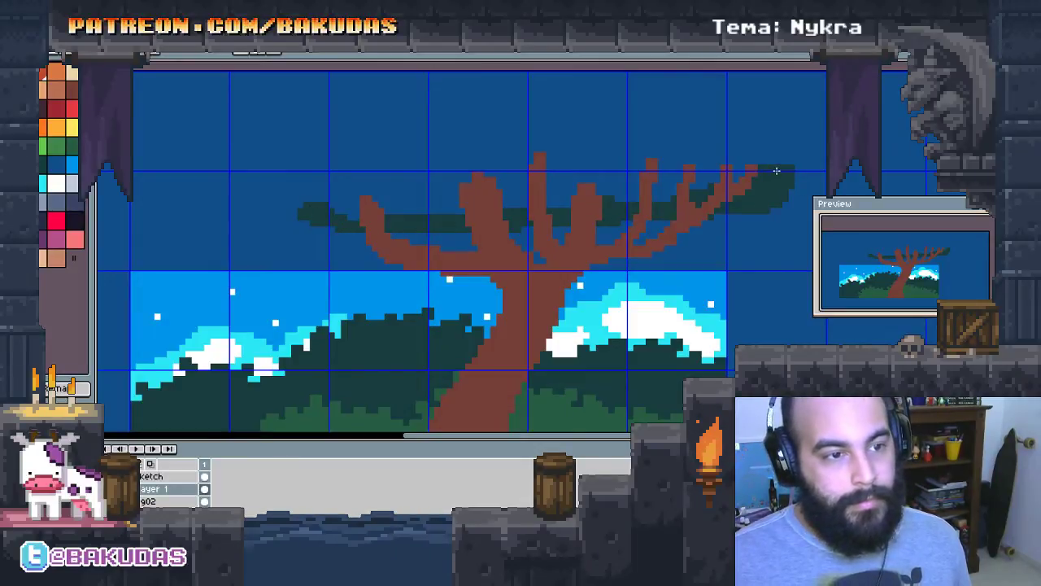
{"action": "mouse_move", "coordinate": [777, 171]}
{"action": "left_mouse_down"}
{"action": "mouse_move", "coordinate": [335, 191]}
{"action": "mouse_move", "coordinate": [329, 207]}
{"action": "mouse_move", "coordinate": [566, 198]}
{"action": "mouse_move", "coordinate": [372, 212]}
{"action": "left_mouse_up"}
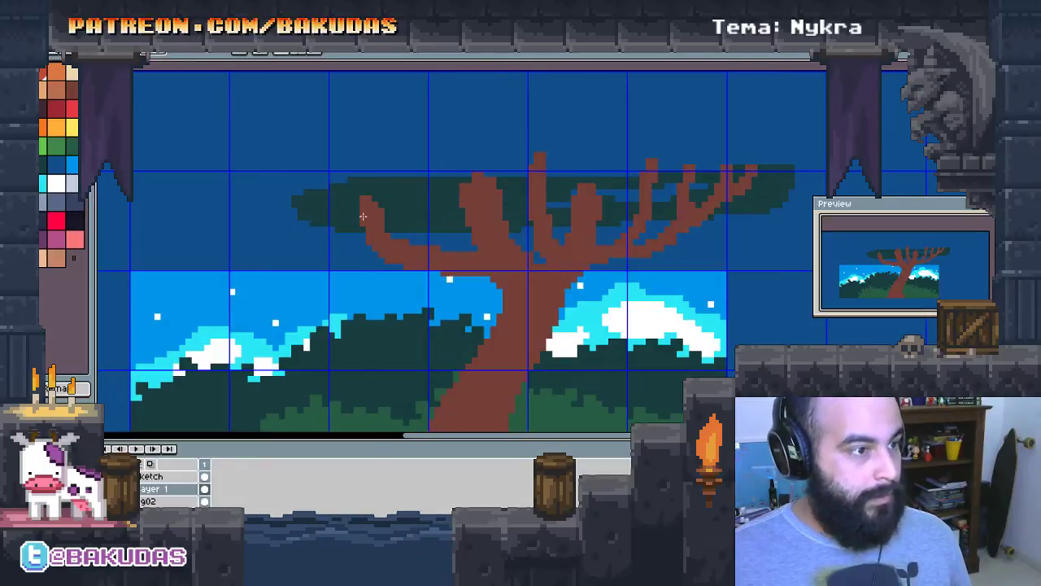
{"action": "left_click_drag", "start_coordinate": [603, 193], "coordinate": [552, 202]}
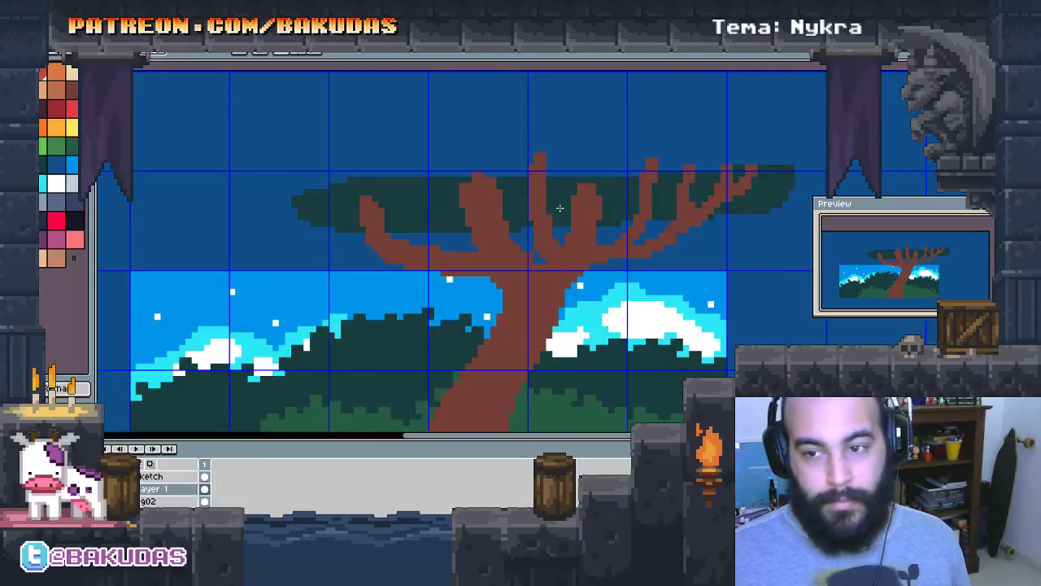
Extend the canopy's left end downward and cover blue gaps along its lower edge
{"action": "scroll", "coordinate": [309, 215], "scroll_direction": "up", "scroll_amount": 1}
{"action": "mouse_move", "coordinate": [258, 191]}
{"action": "left_mouse_down"}
{"action": "mouse_move", "coordinate": [329, 259]}
{"action": "mouse_move", "coordinate": [357, 245]}
{"action": "mouse_move", "coordinate": [376, 268]}
{"action": "mouse_move", "coordinate": [409, 255]}
{"action": "mouse_move", "coordinate": [349, 268]}
{"action": "left_mouse_up"}
{"action": "mouse_move", "coordinate": [462, 253]}
{"action": "left_mouse_down"}
{"action": "mouse_move", "coordinate": [571, 256]}
{"action": "mouse_move", "coordinate": [591, 276]}
{"action": "mouse_move", "coordinate": [629, 257]}
{"action": "left_mouse_up"}
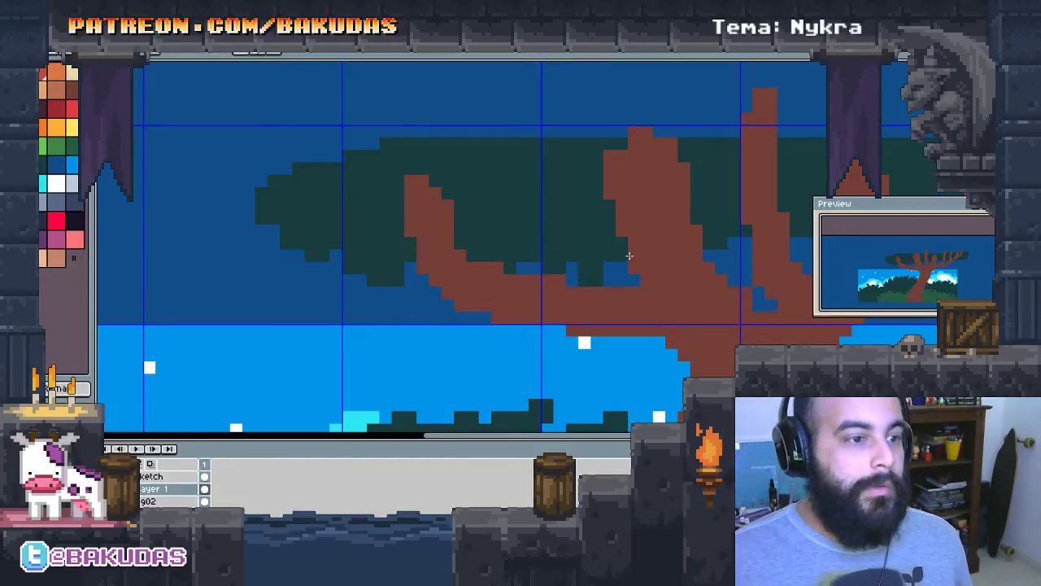
{"action": "scroll", "coordinate": [703, 257], "scroll_direction": "right", "scroll_amount": 2}
{"action": "scroll", "coordinate": [481, 266], "scroll_direction": "right", "scroll_amount": 3}
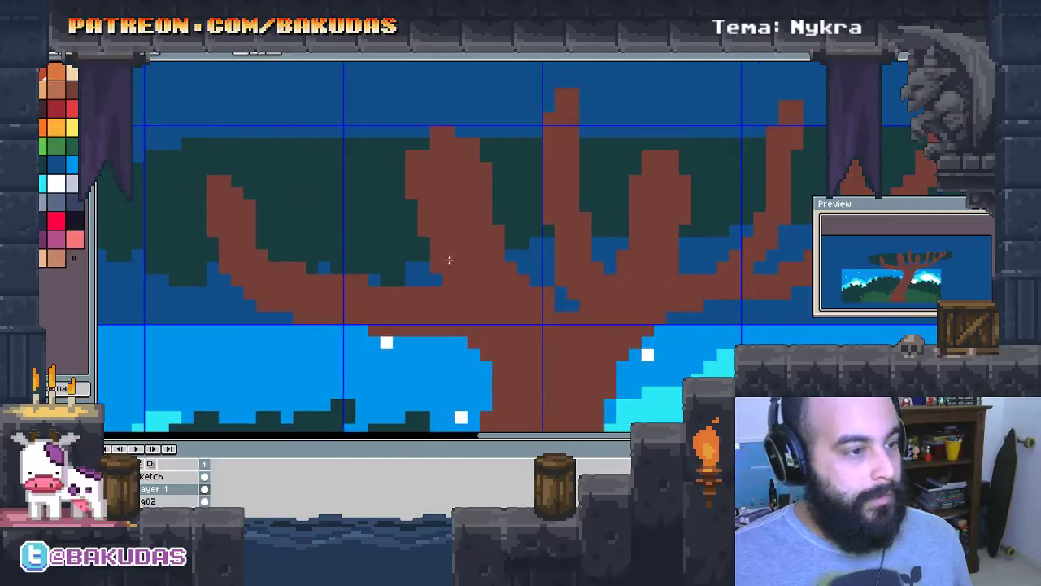
{"action": "mouse_move", "coordinate": [521, 254]}
{"action": "left_mouse_down"}
{"action": "mouse_move", "coordinate": [545, 234]}
{"action": "mouse_move", "coordinate": [679, 240]}
{"action": "left_mouse_up"}
{"action": "scroll", "coordinate": [699, 241], "scroll_direction": "right", "scroll_amount": 1}
Fill the remaining blue gaps under the canopy and extend its right edge
{"action": "scroll", "coordinate": [700, 241], "scroll_direction": "up", "scroll_amount": 1}
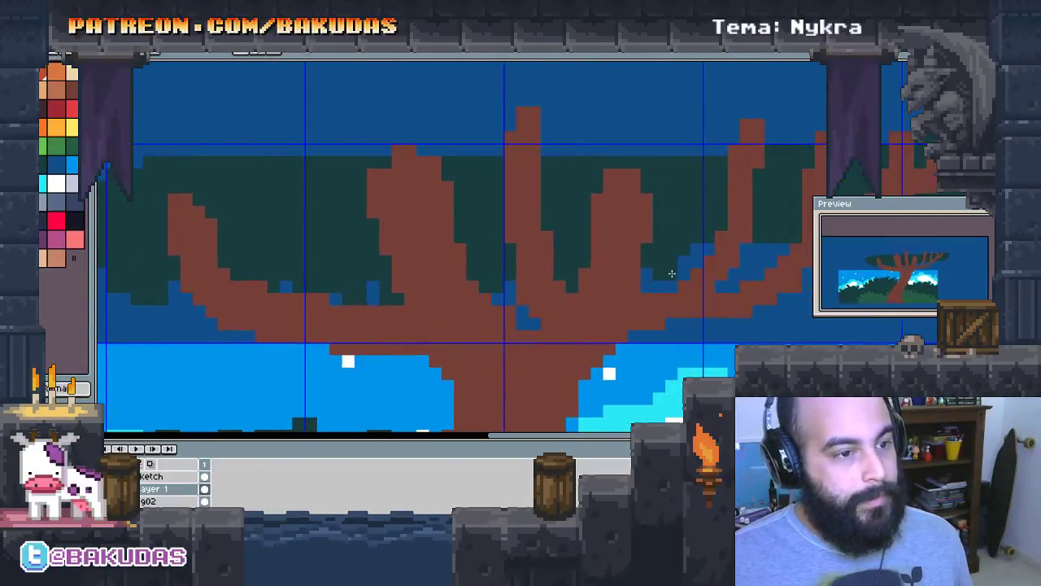
{"action": "scroll", "coordinate": [741, 249], "scroll_direction": "right", "scroll_amount": 1}
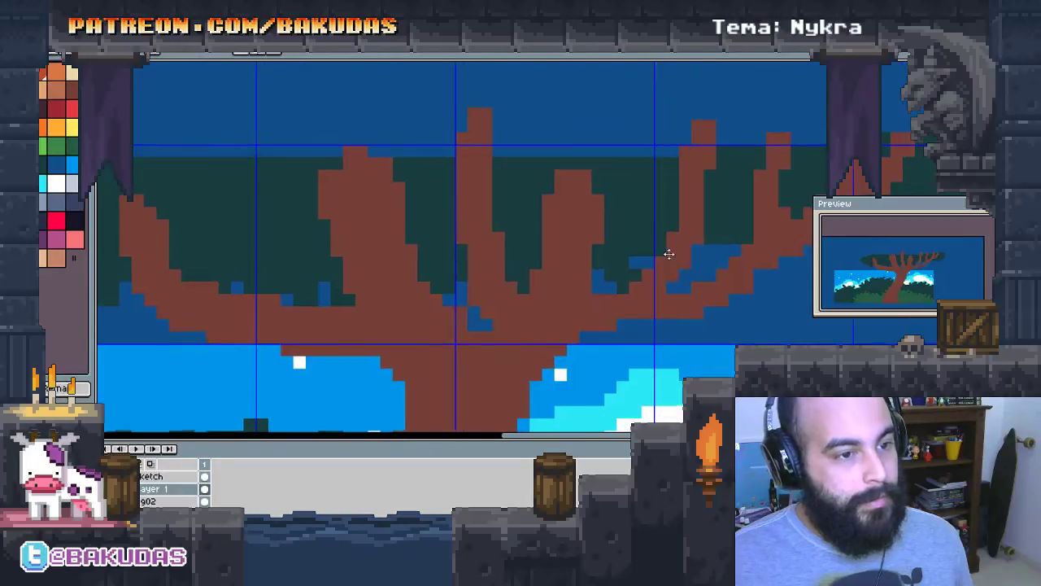
{"action": "scroll", "coordinate": [692, 271], "scroll_direction": "right", "scroll_amount": 1}
{"action": "mouse_move", "coordinate": [541, 256]}
{"action": "left_mouse_down"}
{"action": "mouse_move", "coordinate": [594, 260]}
{"action": "mouse_move", "coordinate": [562, 260]}
{"action": "mouse_move", "coordinate": [545, 276]}
{"action": "mouse_move", "coordinate": [655, 239]}
{"action": "mouse_move", "coordinate": [620, 273]}
{"action": "mouse_move", "coordinate": [695, 235]}
{"action": "mouse_move", "coordinate": [692, 252]}
{"action": "left_mouse_up"}
{"action": "mouse_move", "coordinate": [733, 212]}
{"action": "left_mouse_down"}
{"action": "mouse_move", "coordinate": [739, 224]}
{"action": "mouse_move", "coordinate": [755, 177]}
{"action": "left_mouse_up"}
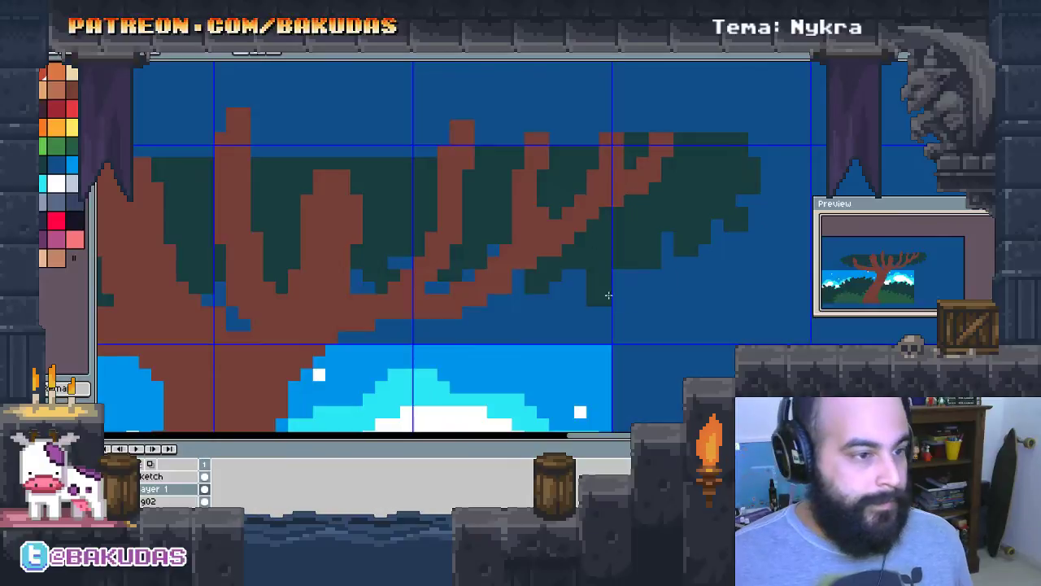
{"action": "mouse_move", "coordinate": [601, 292]}
{"action": "left_mouse_down"}
{"action": "mouse_move", "coordinate": [574, 289]}
{"action": "mouse_move", "coordinate": [622, 275]}
{"action": "mouse_move", "coordinate": [611, 298]}
{"action": "mouse_move", "coordinate": [667, 262]}
{"action": "left_mouse_up"}
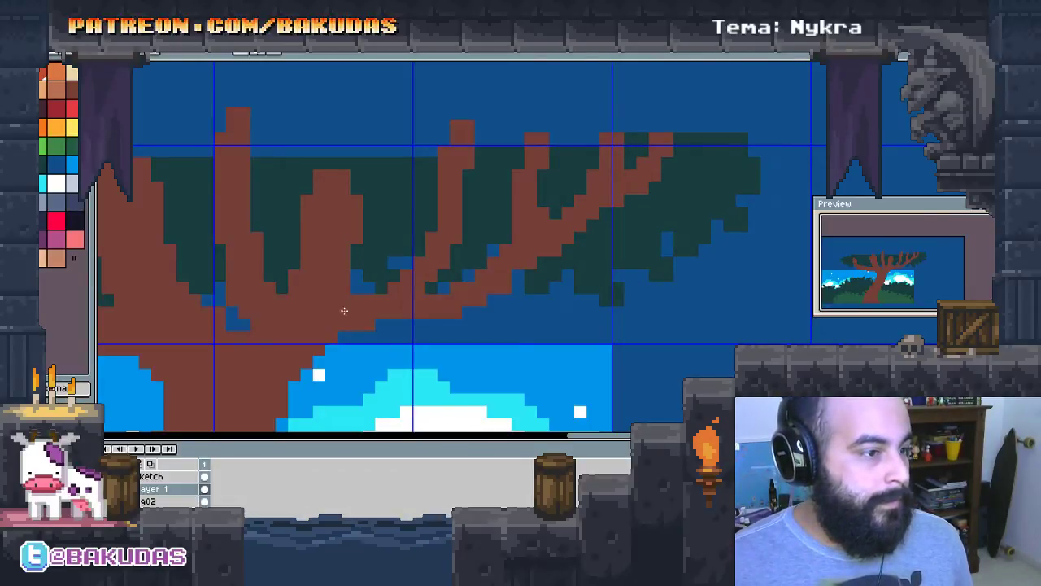
{"action": "mouse_move", "coordinate": [344, 311]}
{"action": "left_mouse_down"}
{"action": "mouse_move", "coordinate": [465, 238]}
{"action": "mouse_move", "coordinate": [551, 209]}
{"action": "left_mouse_up"}
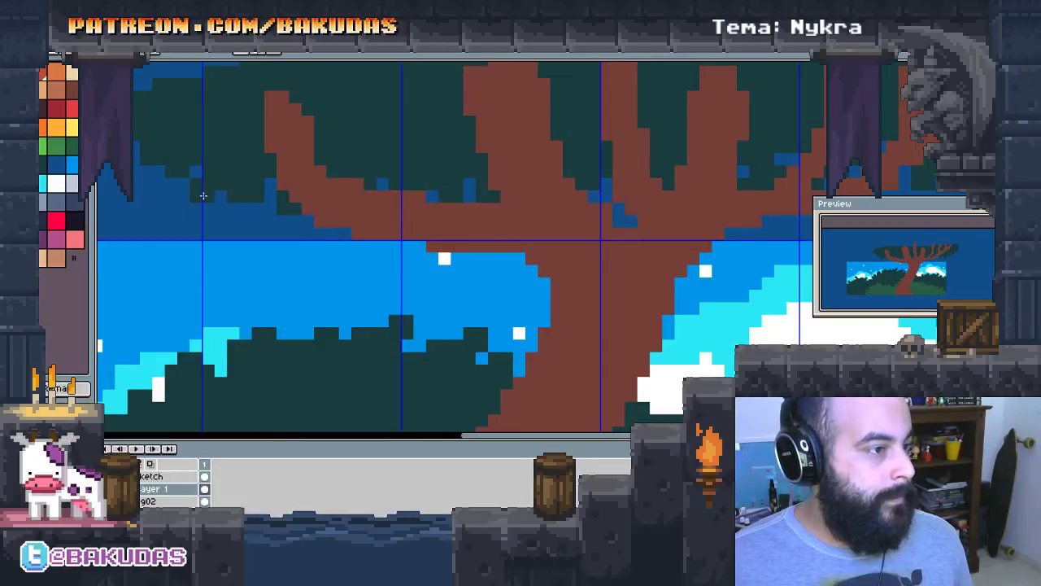
{"action": "left_click_drag", "start_coordinate": [284, 169], "coordinate": [340, 226]}
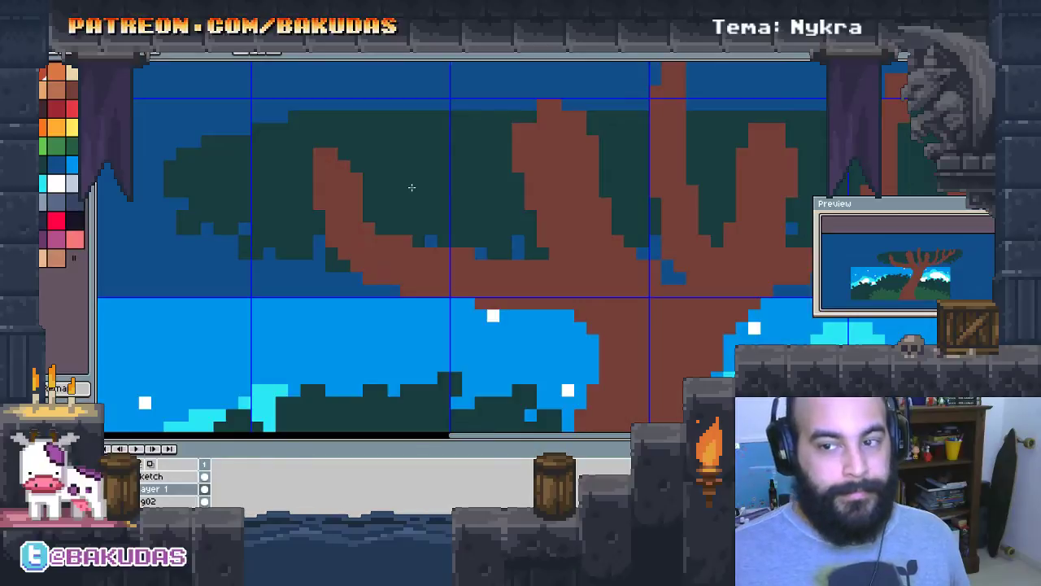
{"action": "left_click_drag", "start_coordinate": [411, 187], "coordinate": [404, 223]}
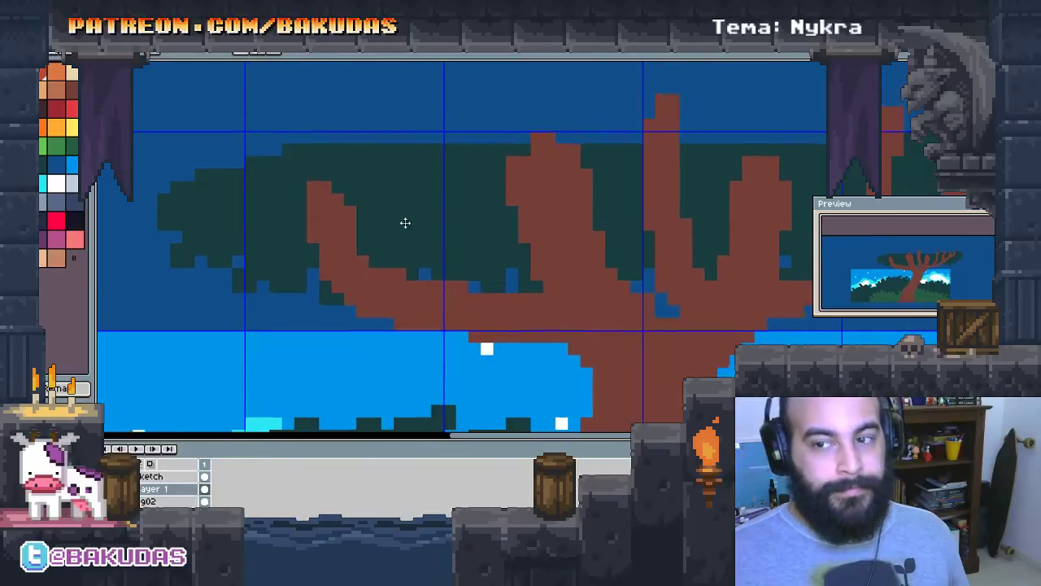
On Sketch, extend the dark green foliage left and add a lighter green canopy-top strip
{"action": "left_click", "coordinate": [153, 476]}
{"action": "left_click_drag", "start_coordinate": [209, 215], "coordinate": [262, 244]}
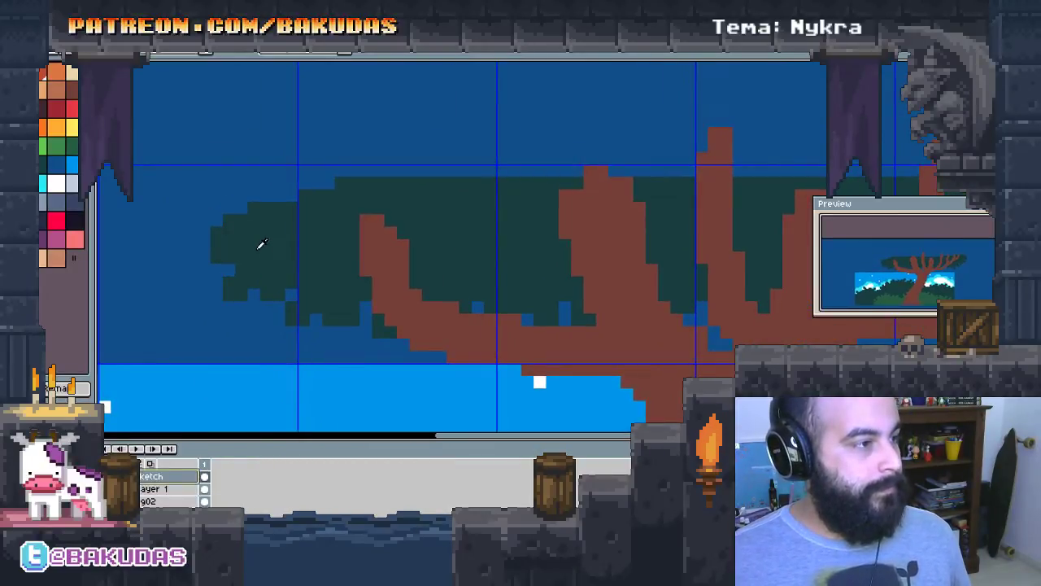
{"action": "left_click", "coordinate": [262, 244], "text": "alt"}
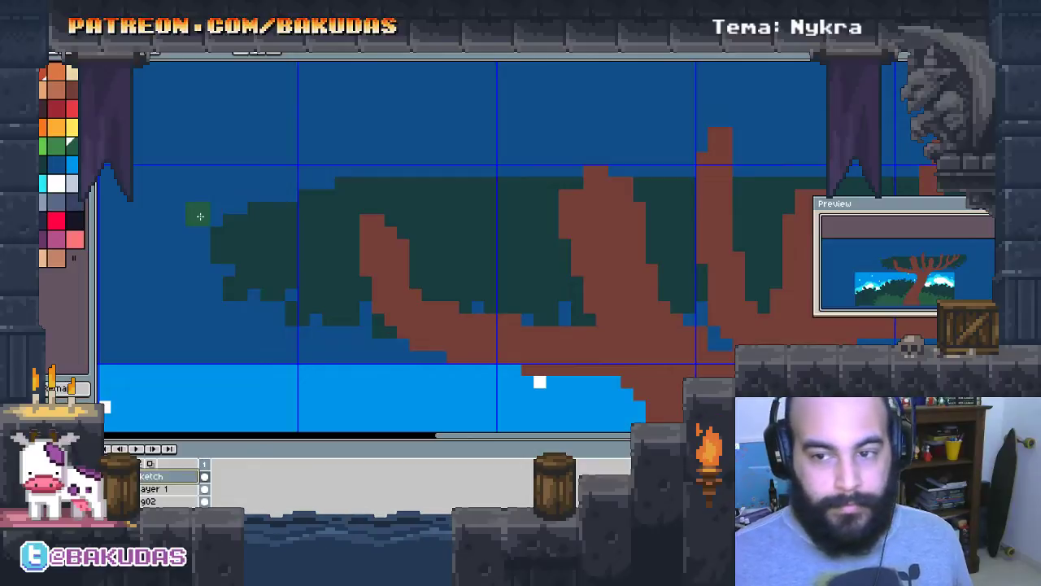
{"action": "scroll", "coordinate": [199, 216], "scroll_direction": "down", "scroll_amount": 2}
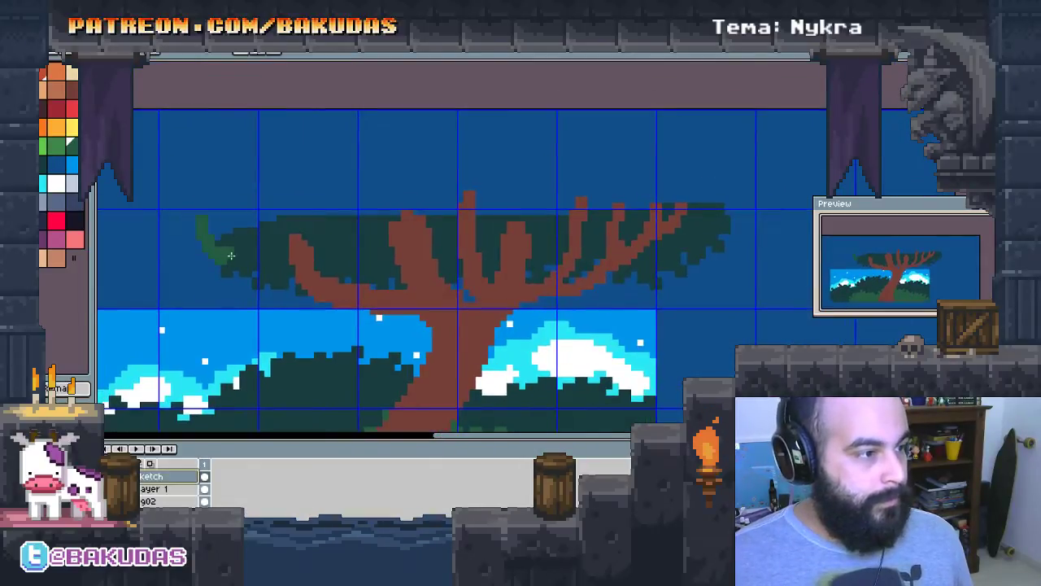
{"action": "left_click_drag", "start_coordinate": [209, 238], "coordinate": [287, 249]}
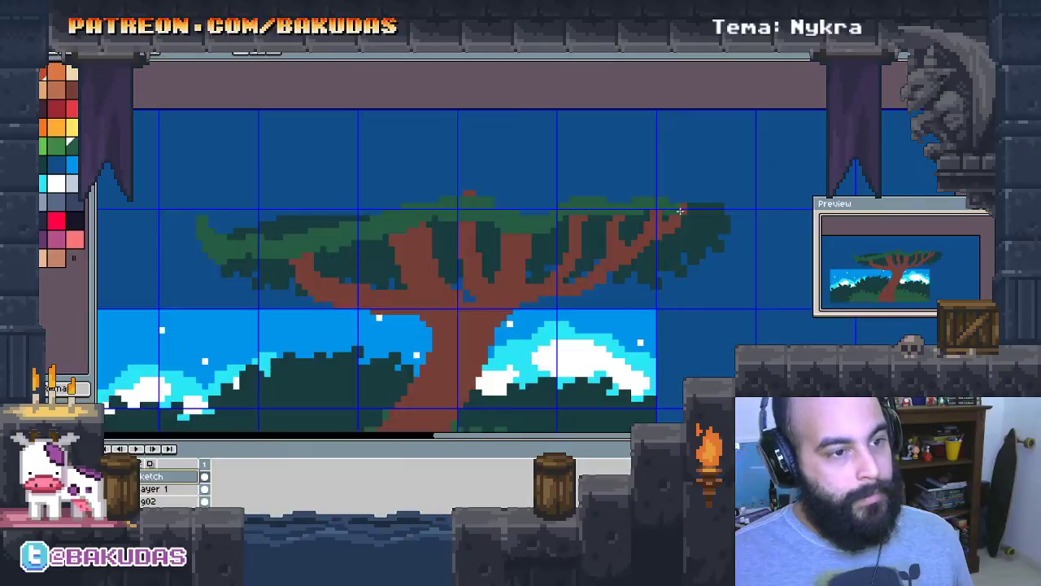
{"action": "left_click_drag", "start_coordinate": [689, 212], "coordinate": [735, 207]}
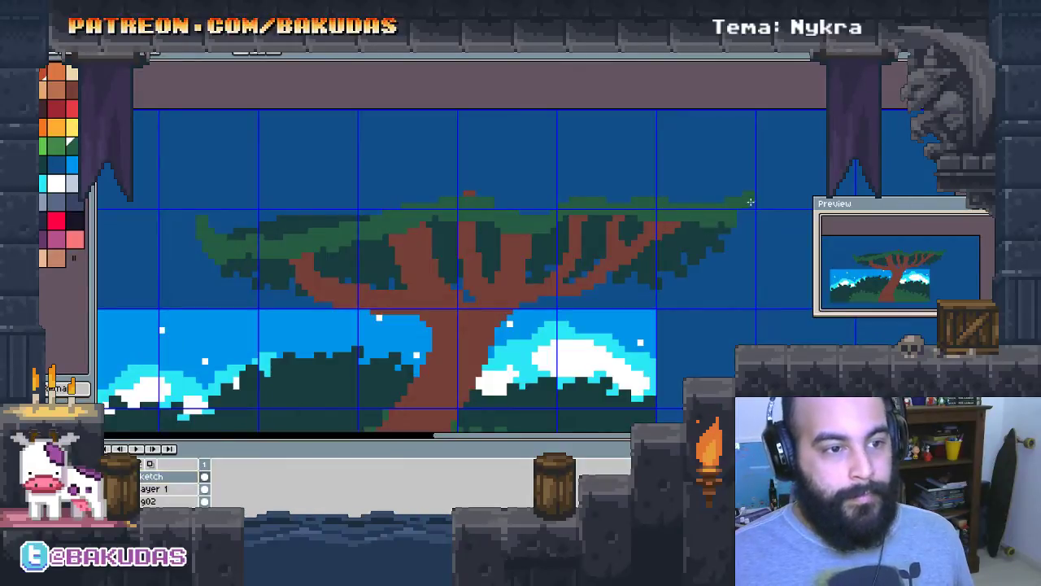
{"action": "left_click_drag", "start_coordinate": [386, 218], "coordinate": [442, 223]}
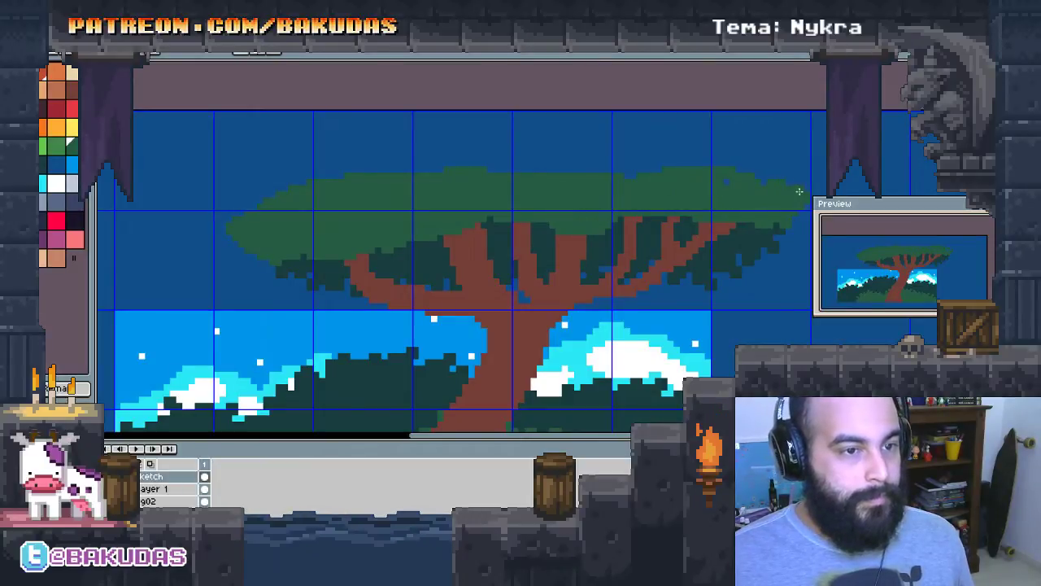
Recolour a dark foliage patch and reshape the canopy edge in light green
{"action": "scroll", "coordinate": [788, 216], "scroll_direction": "up", "scroll_amount": 1}
{"action": "scroll", "coordinate": [711, 221], "scroll_direction": "up", "scroll_amount": 1}
{"action": "scroll", "coordinate": [627, 223], "scroll_direction": "up", "scroll_amount": 1}
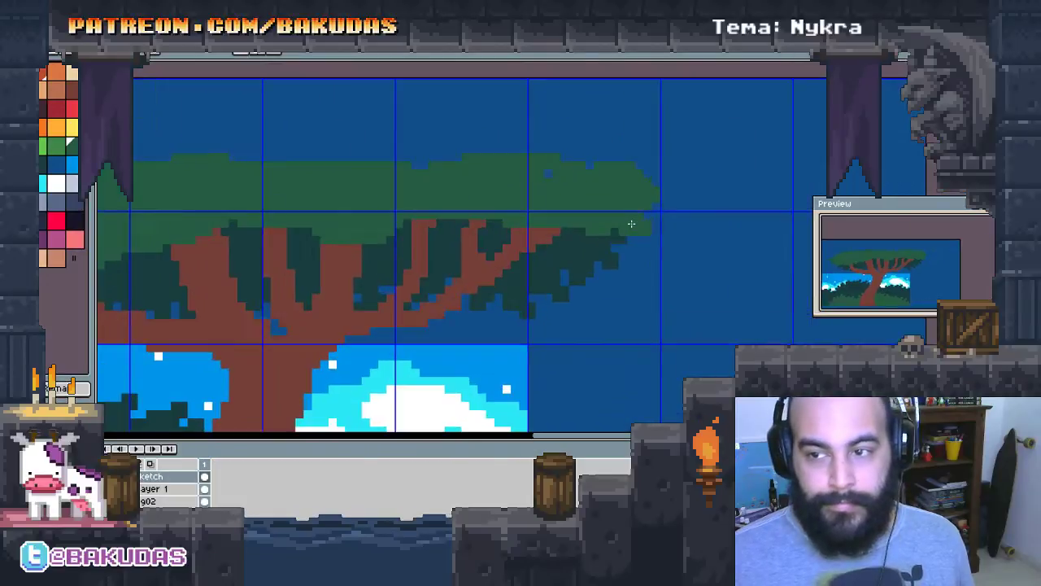
{"action": "scroll", "coordinate": [622, 240], "scroll_direction": "up", "scroll_amount": 1}
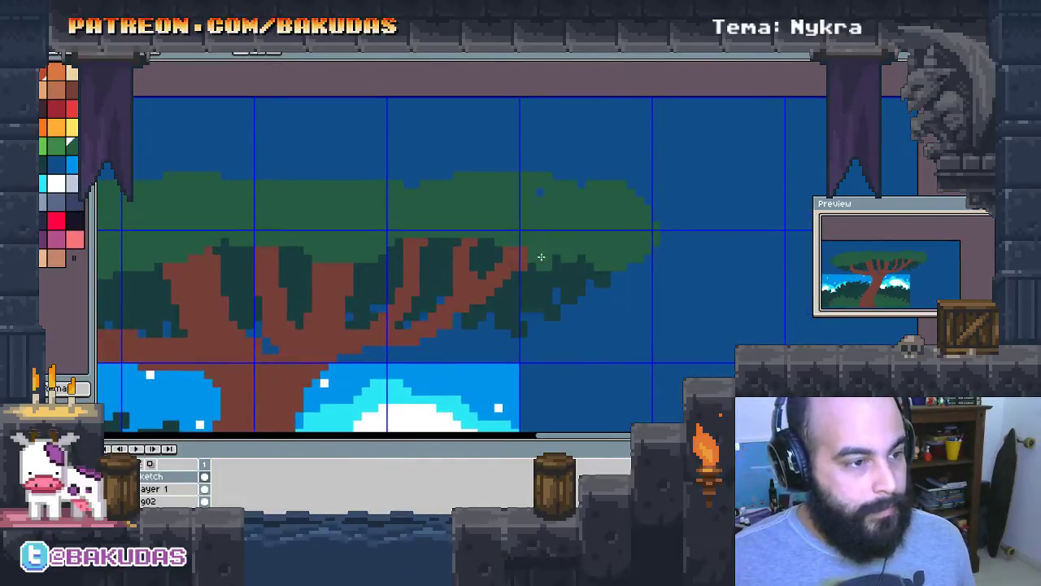
{"action": "scroll", "coordinate": [452, 242], "scroll_direction": "up", "scroll_amount": 1}
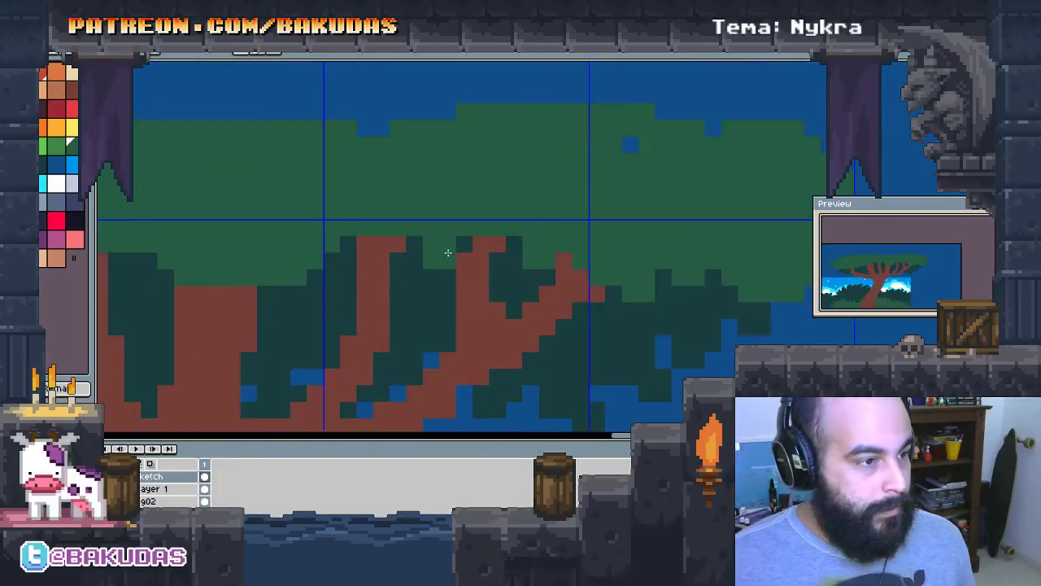
{"action": "left_click_drag", "start_coordinate": [419, 264], "coordinate": [412, 274]}
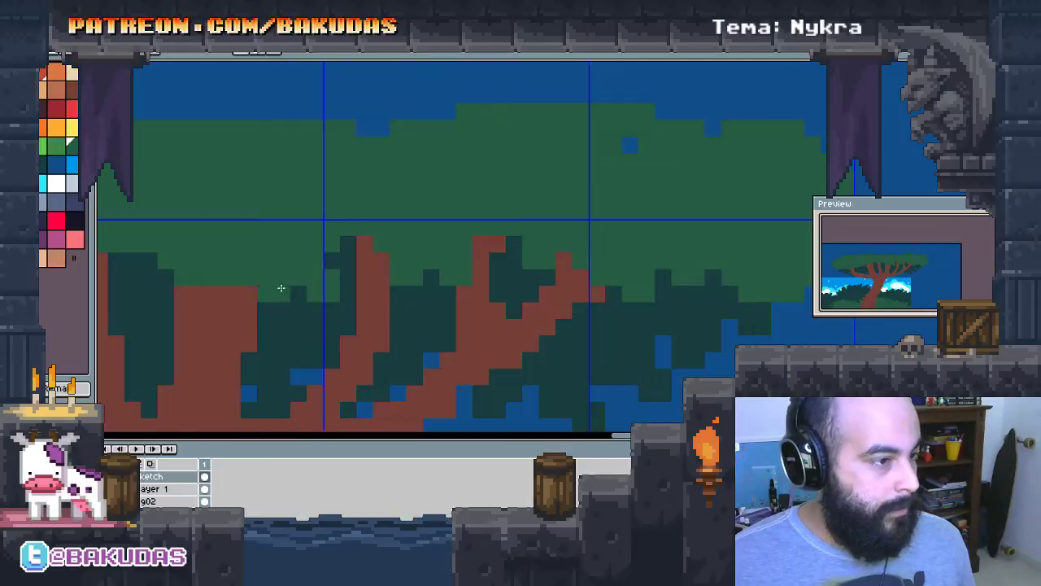
{"action": "scroll", "coordinate": [497, 255], "scroll_direction": "up", "scroll_amount": 1}
{"action": "mouse_move", "coordinate": [497, 256]}
{"action": "left_mouse_down"}
{"action": "mouse_move", "coordinate": [389, 258]}
{"action": "mouse_move", "coordinate": [413, 284]}
{"action": "mouse_move", "coordinate": [344, 225]}
{"action": "mouse_move", "coordinate": [269, 243]}
{"action": "mouse_move", "coordinate": [303, 289]}
{"action": "left_mouse_up"}
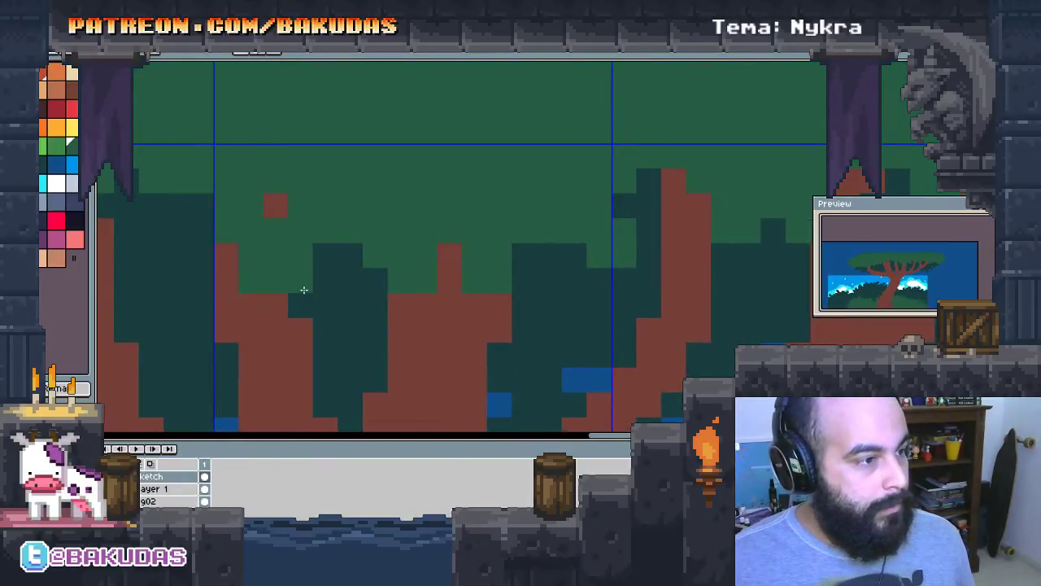
Repaint the upper canopy's dark-green blocks and red notch light green
{"action": "left_click_drag", "start_coordinate": [277, 209], "coordinate": [530, 175]}
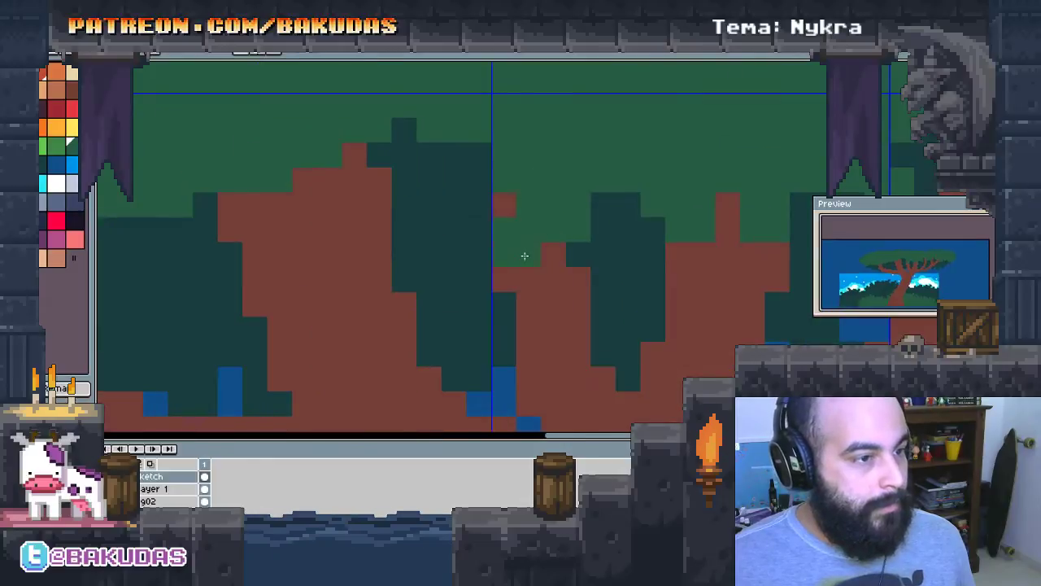
{"action": "mouse_move", "coordinate": [431, 159]}
{"action": "left_mouse_down"}
{"action": "mouse_move", "coordinate": [459, 184]}
{"action": "mouse_move", "coordinate": [481, 183]}
{"action": "mouse_move", "coordinate": [488, 200]}
{"action": "mouse_move", "coordinate": [477, 186]}
{"action": "left_mouse_up"}
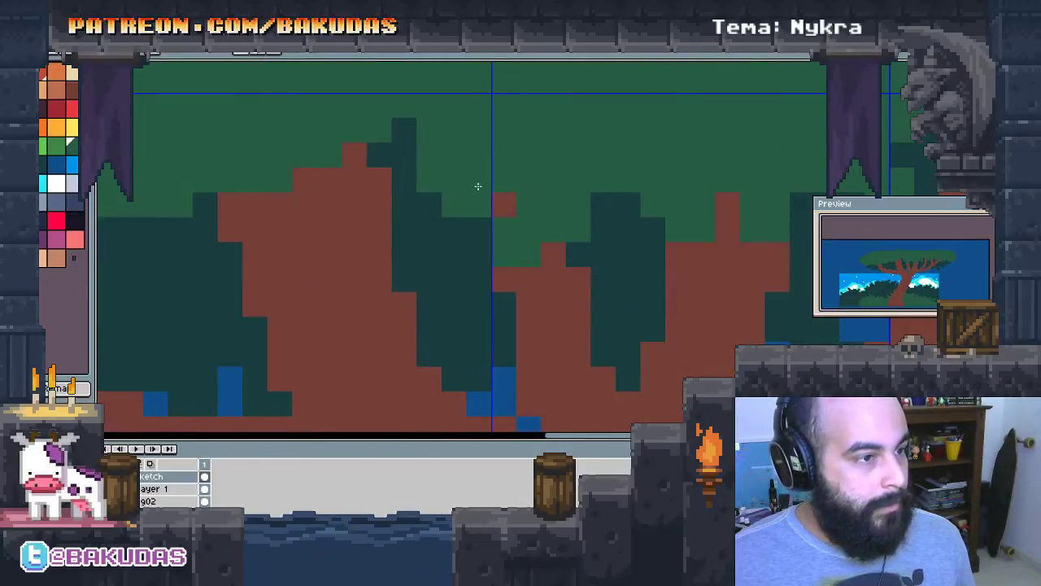
{"action": "mouse_move", "coordinate": [362, 171]}
{"action": "left_mouse_down"}
{"action": "mouse_move", "coordinate": [349, 183]}
{"action": "mouse_move", "coordinate": [640, 182]}
{"action": "left_mouse_up"}
{"action": "left_click", "coordinate": [490, 205]}
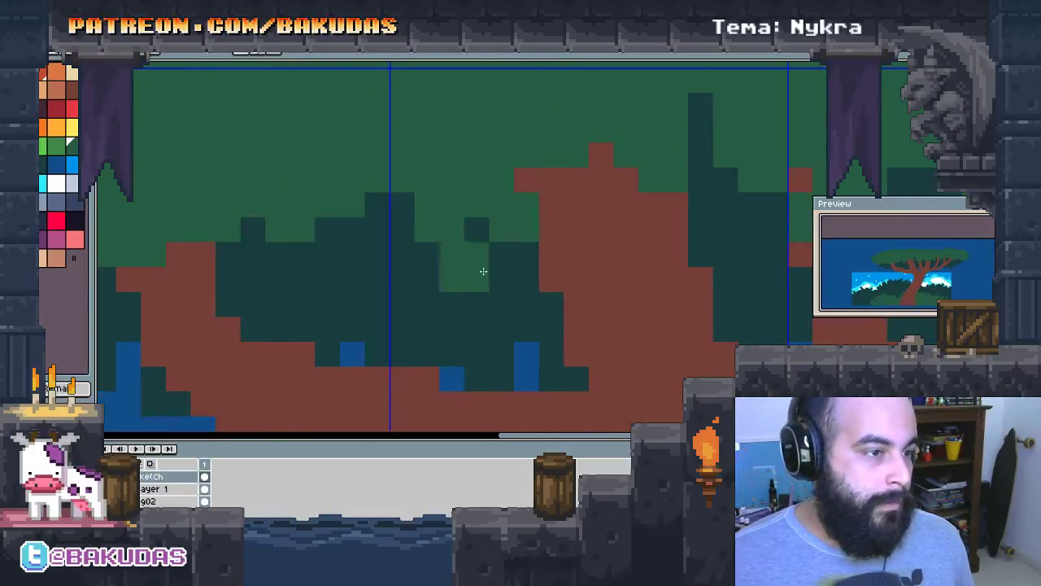
Step through frames, turning red and dark-green canopy blocks light green and adding a notch
{"action": "key", "text": "Right"}
{"action": "mouse_move", "coordinate": [439, 236]}
{"action": "left_mouse_down"}
{"action": "mouse_move", "coordinate": [472, 214]}
{"action": "mouse_move", "coordinate": [355, 239]}
{"action": "mouse_move", "coordinate": [307, 228]}
{"action": "left_mouse_up"}
{"action": "key", "text": "Right"}
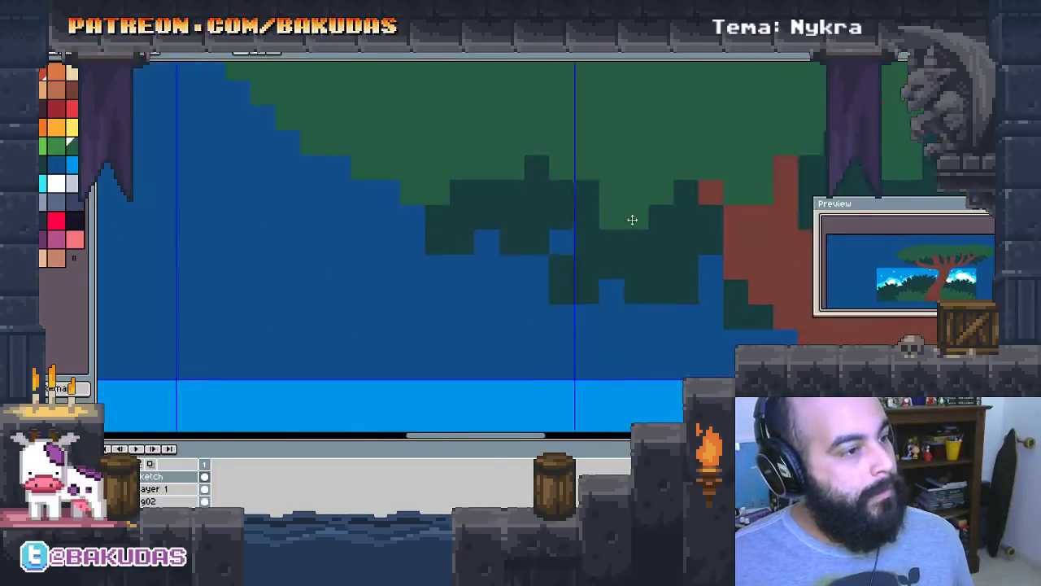
{"action": "mouse_move", "coordinate": [486, 200]}
{"action": "left_mouse_down"}
{"action": "mouse_move", "coordinate": [476, 233]}
{"action": "mouse_move", "coordinate": [484, 220]}
{"action": "left_mouse_up"}
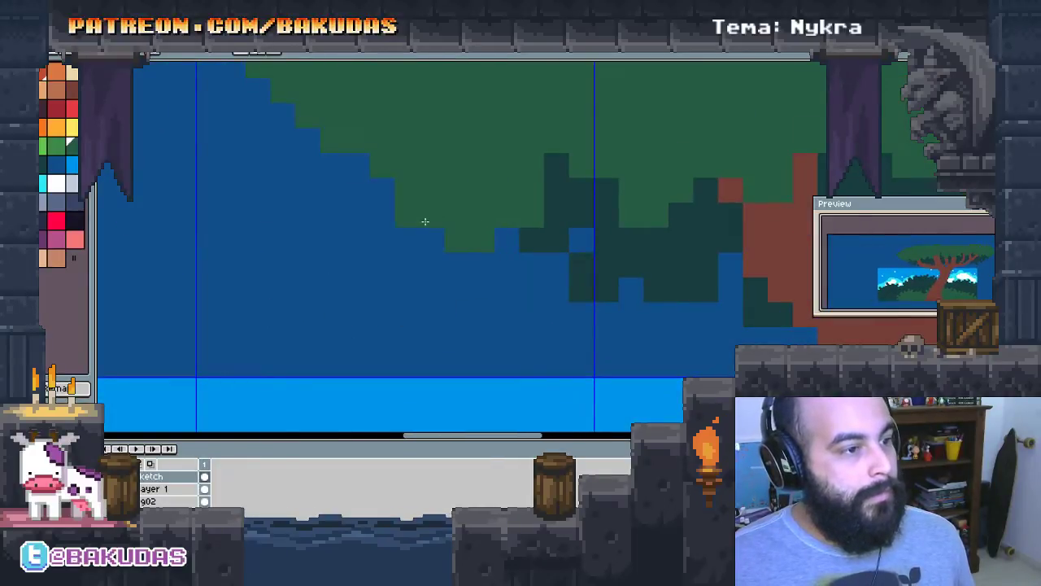
{"action": "key", "text": "Right"}
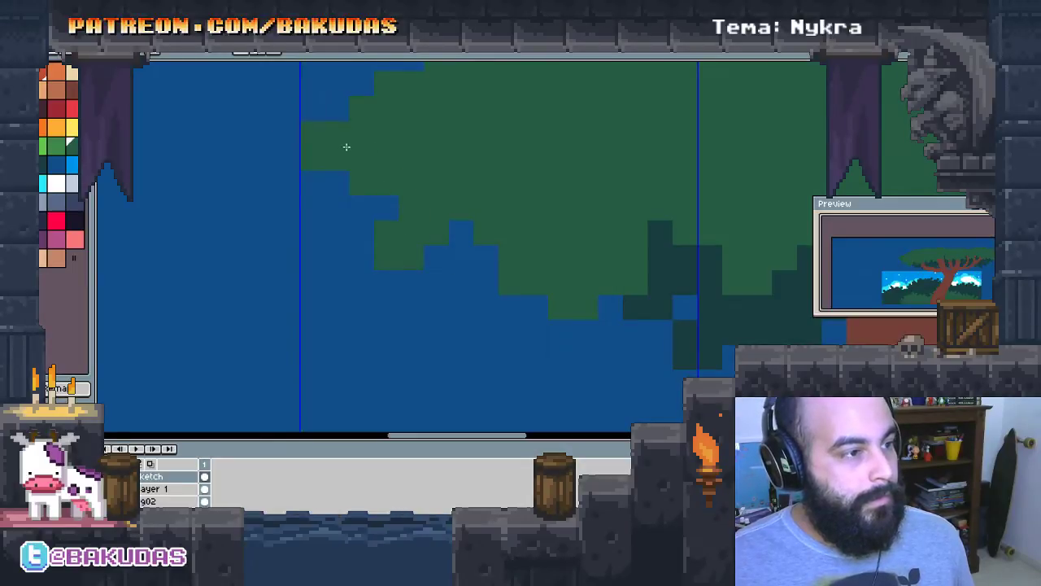
Lighten the crown's right edge and add a light-green stroke on the left canopy
{"action": "mouse_move", "coordinate": [576, 150]}
{"action": "left_mouse_down"}
{"action": "mouse_move", "coordinate": [674, 218]}
{"action": "mouse_move", "coordinate": [500, 170]}
{"action": "left_mouse_up"}
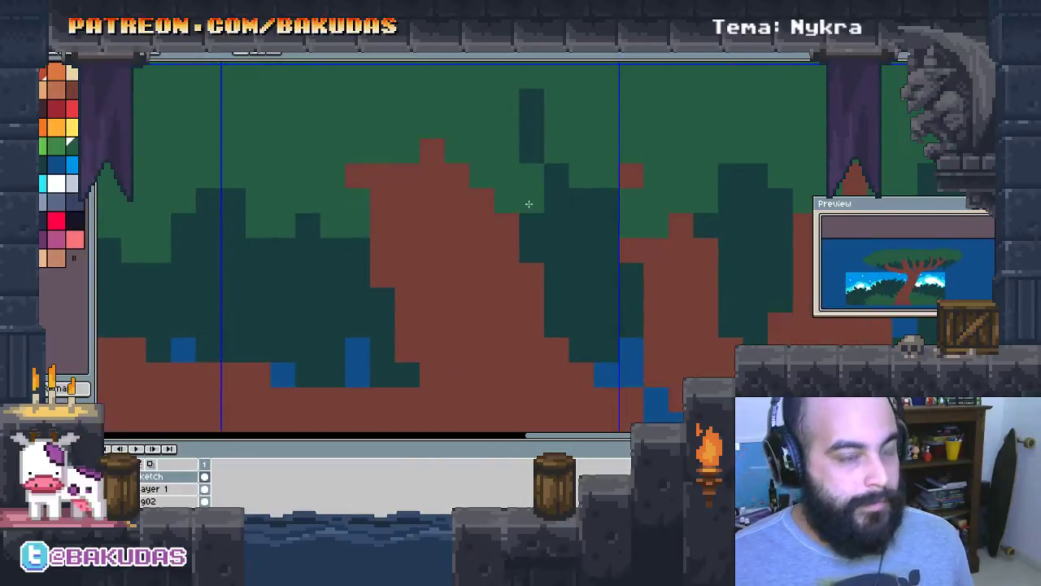
{"action": "left_click_drag", "start_coordinate": [530, 205], "coordinate": [472, 228]}
{"action": "scroll", "coordinate": [590, 234], "scroll_direction": "down", "scroll_amount": 3}
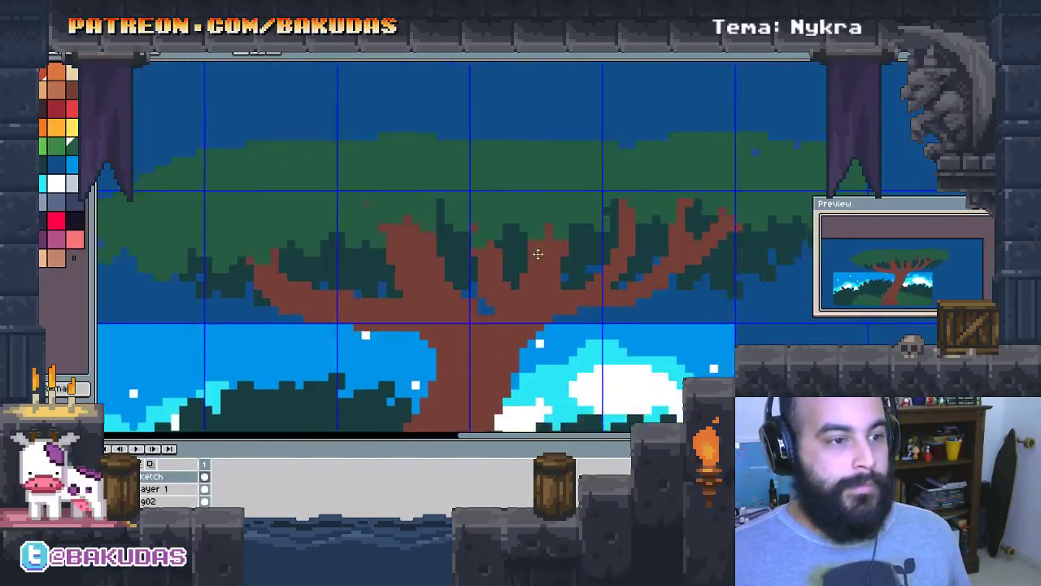
{"action": "scroll", "coordinate": [537, 249], "scroll_direction": "up", "scroll_amount": 2}
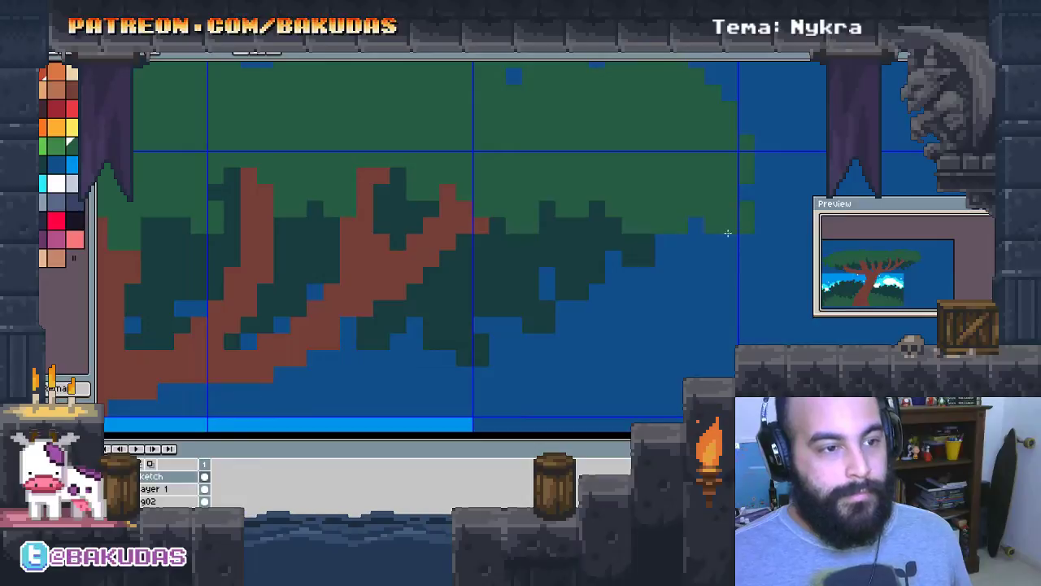
{"action": "left_click_drag", "start_coordinate": [639, 249], "coordinate": [600, 259]}
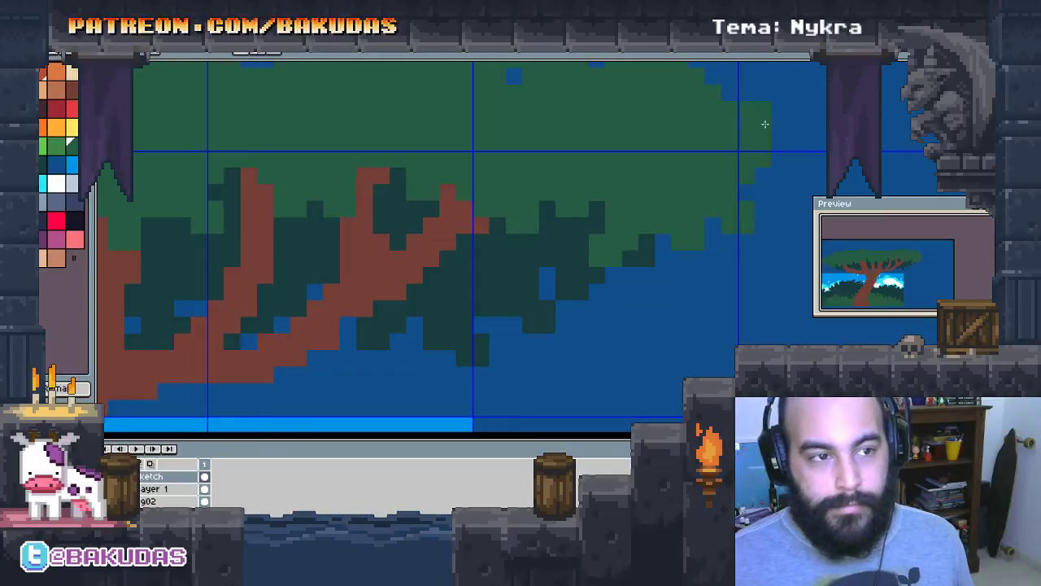
{"action": "scroll", "coordinate": [770, 152], "scroll_direction": "down", "scroll_amount": 1}
{"action": "mouse_move", "coordinate": [694, 221]}
{"action": "left_mouse_down"}
{"action": "mouse_move", "coordinate": [382, 282]}
{"action": "mouse_move", "coordinate": [456, 235]}
{"action": "left_mouse_up"}
{"action": "mouse_move", "coordinate": [318, 199]}
{"action": "left_mouse_down"}
{"action": "mouse_move", "coordinate": [383, 284]}
{"action": "mouse_move", "coordinate": [282, 185]}
{"action": "left_mouse_up"}
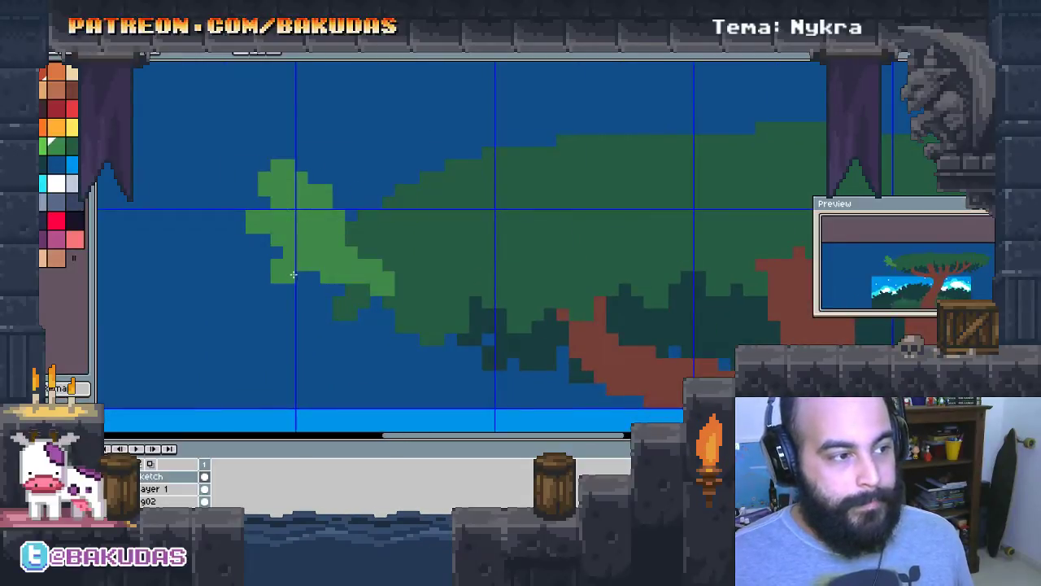
Brush broad light-green strokes across the lower, upper and left canopy
{"action": "mouse_move", "coordinate": [292, 275]}
{"action": "left_mouse_down"}
{"action": "mouse_move", "coordinate": [374, 301]}
{"action": "mouse_move", "coordinate": [464, 260]}
{"action": "mouse_move", "coordinate": [434, 283]}
{"action": "left_mouse_up"}
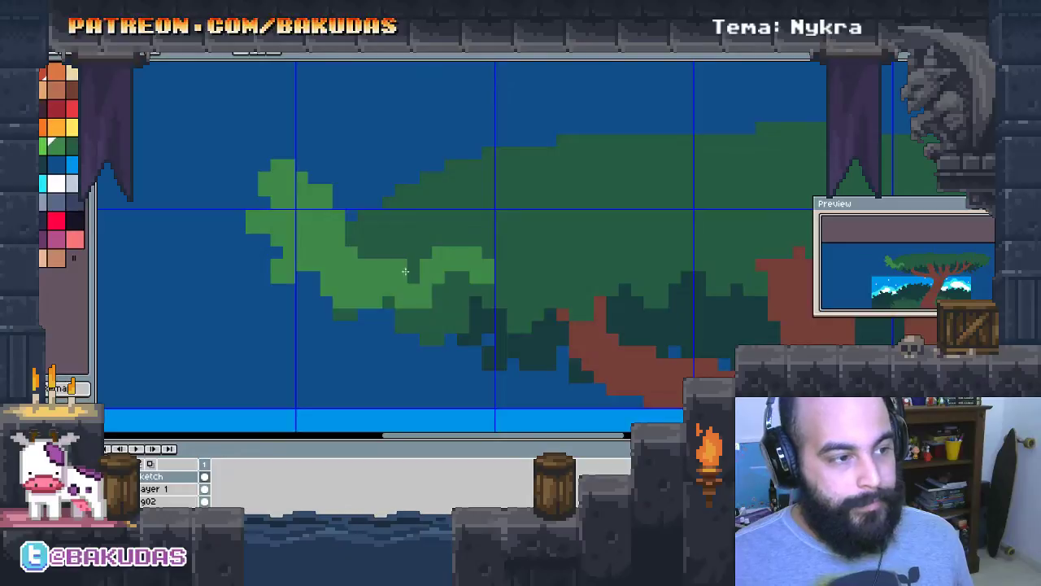
{"action": "mouse_move", "coordinate": [367, 254]}
{"action": "left_mouse_down"}
{"action": "mouse_move", "coordinate": [480, 241]}
{"action": "mouse_move", "coordinate": [398, 244]}
{"action": "mouse_move", "coordinate": [488, 212]}
{"action": "mouse_move", "coordinate": [521, 236]}
{"action": "mouse_move", "coordinate": [412, 234]}
{"action": "mouse_move", "coordinate": [537, 171]}
{"action": "mouse_move", "coordinate": [456, 155]}
{"action": "mouse_move", "coordinate": [415, 171]}
{"action": "left_mouse_up"}
{"action": "scroll", "coordinate": [450, 236], "scroll_direction": "right", "scroll_amount": 2}
{"action": "mouse_move", "coordinate": [432, 181]}
{"action": "left_mouse_down"}
{"action": "mouse_move", "coordinate": [504, 213]}
{"action": "mouse_move", "coordinate": [602, 146]}
{"action": "mouse_move", "coordinate": [569, 118]}
{"action": "mouse_move", "coordinate": [455, 147]}
{"action": "mouse_move", "coordinate": [572, 182]}
{"action": "left_mouse_up"}
{"action": "mouse_move", "coordinate": [535, 144]}
{"action": "left_mouse_down"}
{"action": "mouse_move", "coordinate": [440, 244]}
{"action": "mouse_move", "coordinate": [244, 163]}
{"action": "mouse_move", "coordinate": [418, 167]}
{"action": "mouse_move", "coordinate": [451, 264]}
{"action": "mouse_move", "coordinate": [358, 199]}
{"action": "mouse_move", "coordinate": [512, 179]}
{"action": "mouse_move", "coordinate": [285, 165]}
{"action": "mouse_move", "coordinate": [389, 225]}
{"action": "left_mouse_up"}
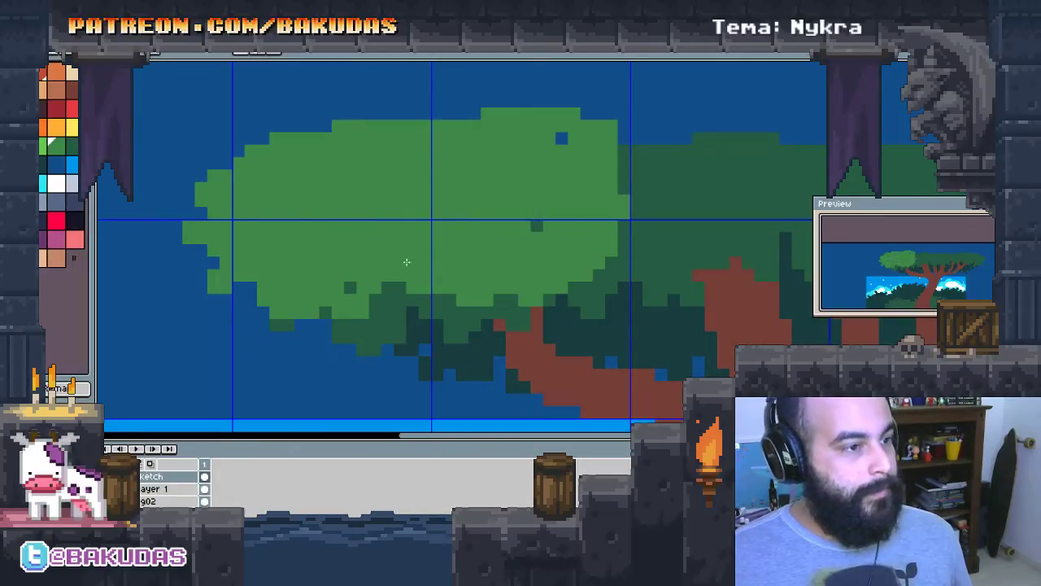
Paint several more light-green blocks into the middle of the canopy
{"action": "scroll", "coordinate": [367, 320], "scroll_direction": "up", "scroll_amount": 2}
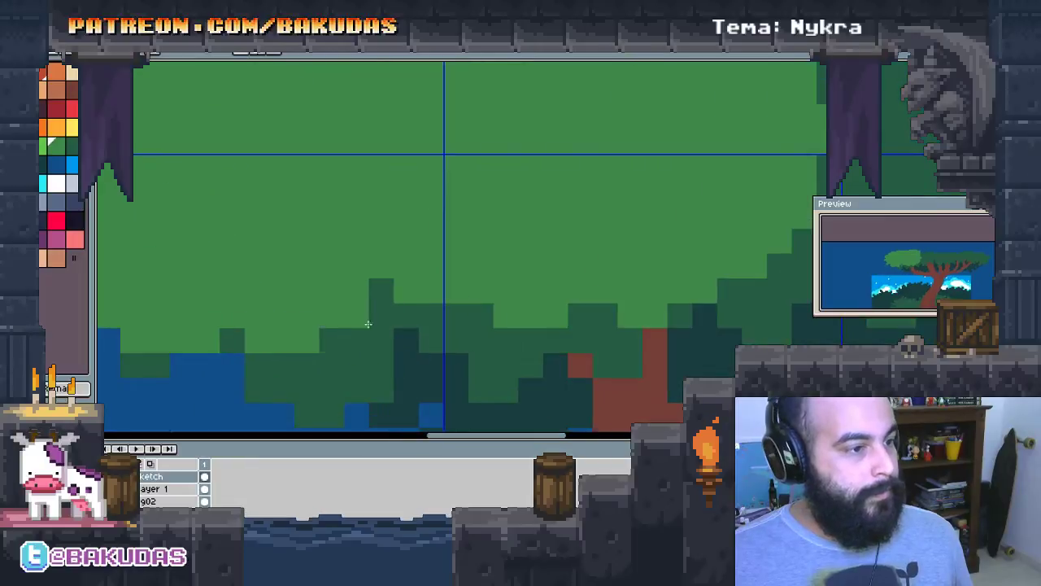
{"action": "scroll", "coordinate": [332, 357], "scroll_direction": "down", "scroll_amount": 1}
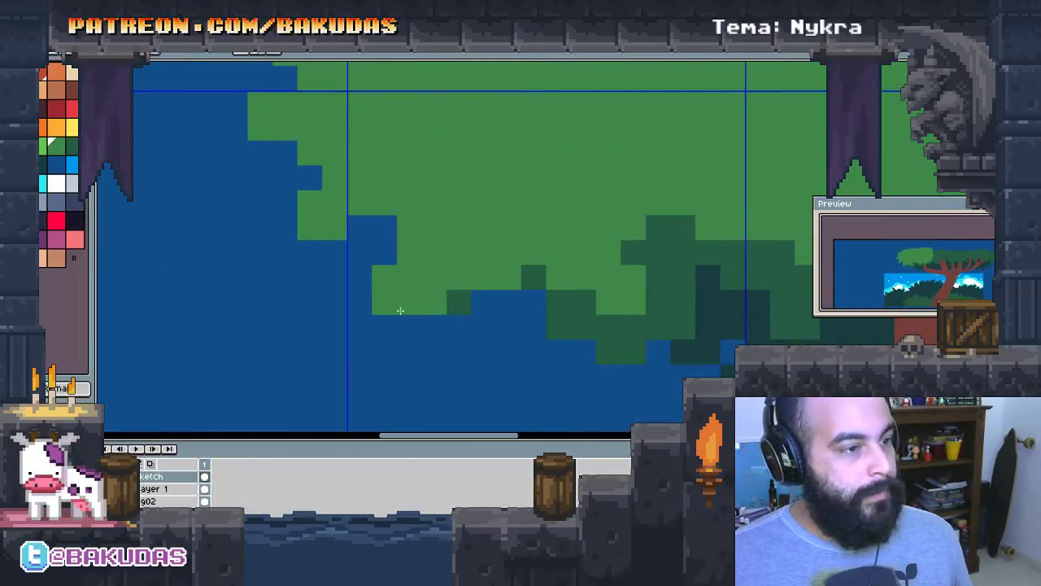
{"action": "scroll", "coordinate": [358, 346], "scroll_direction": "right", "scroll_amount": 3}
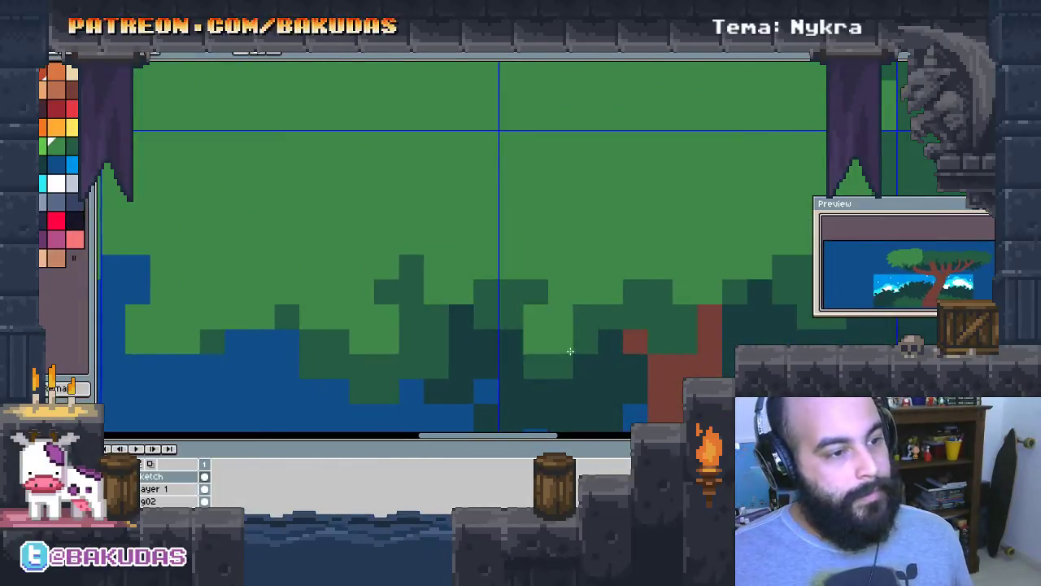
{"action": "scroll", "coordinate": [472, 290], "scroll_direction": "right", "scroll_amount": 2}
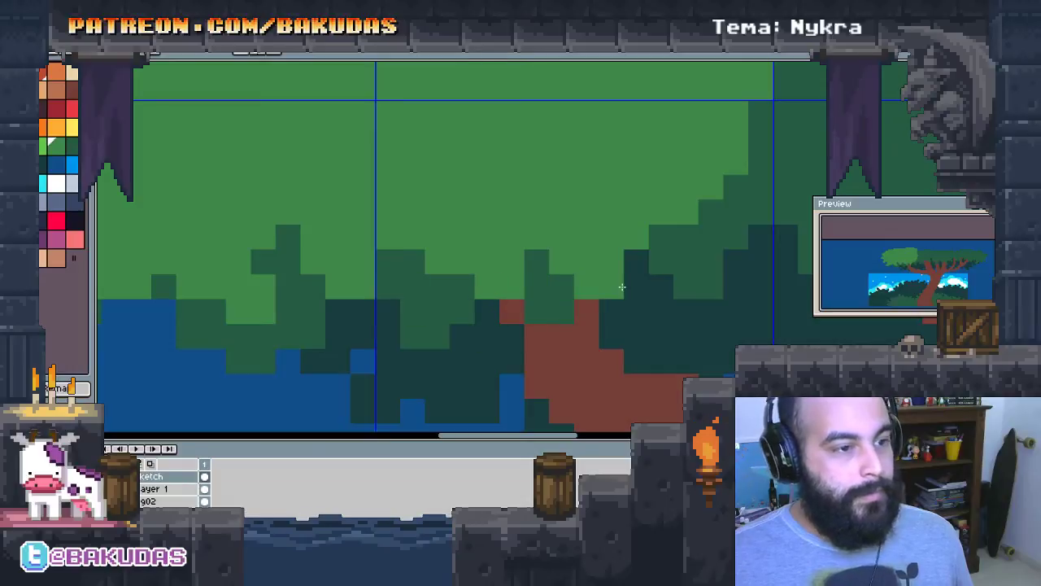
{"action": "scroll", "coordinate": [521, 296], "scroll_direction": "right", "scroll_amount": 3}
{"action": "scroll", "coordinate": [521, 296], "scroll_direction": "up", "scroll_amount": 1}
{"action": "left_click", "coordinate": [480, 292]}
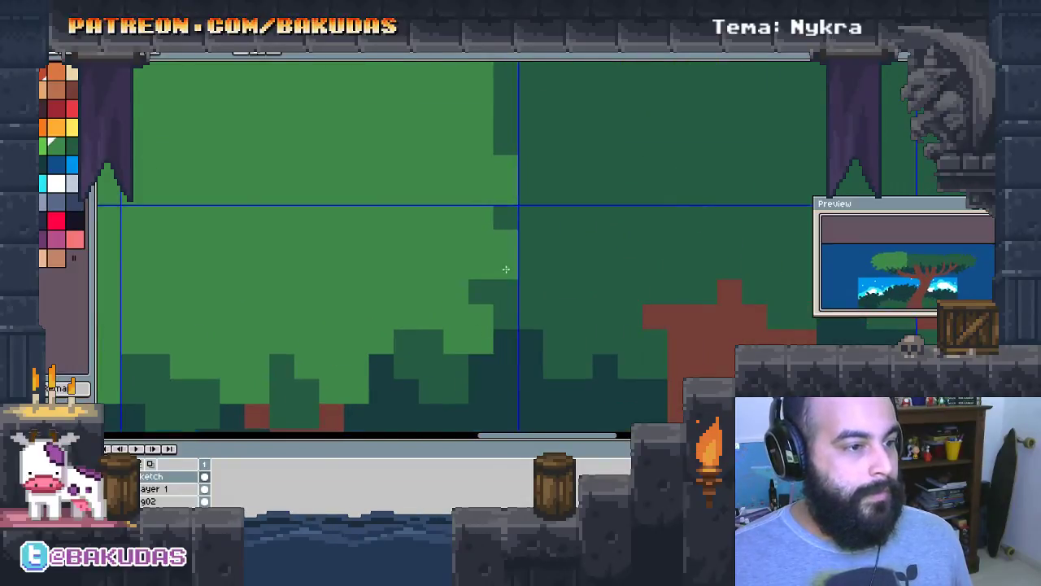
{"action": "left_click_drag", "start_coordinate": [531, 192], "coordinate": [531, 217]}
{"action": "left_click_drag", "start_coordinate": [506, 116], "coordinate": [506, 142]}
Add light-green blocks along the crown's right side and top edge
{"action": "scroll", "coordinate": [512, 152], "scroll_direction": "up", "scroll_amount": 2}
{"action": "scroll", "coordinate": [512, 153], "scroll_direction": "left", "scroll_amount": 1}
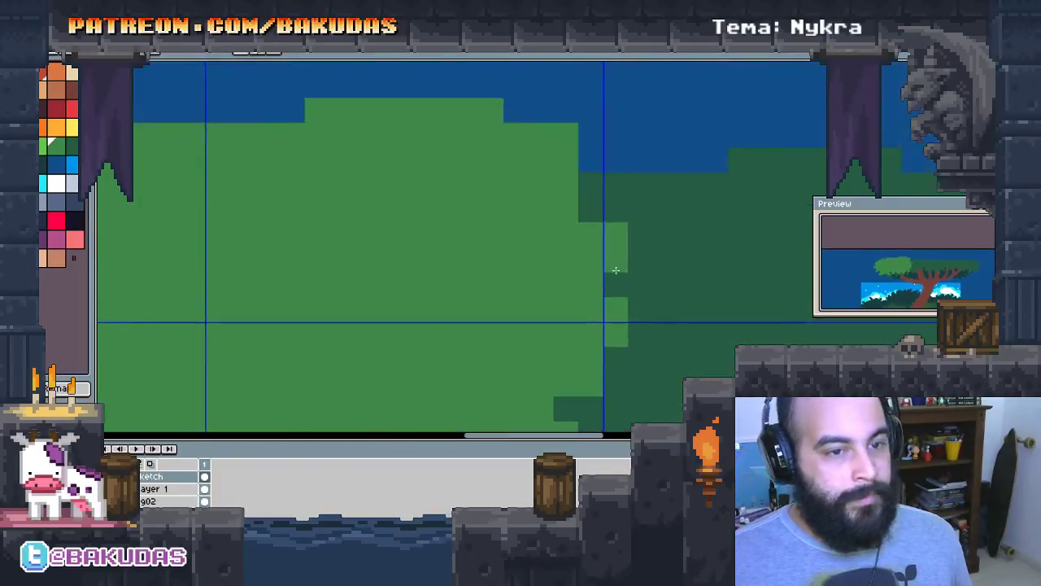
{"action": "left_click_drag", "start_coordinate": [629, 210], "coordinate": [629, 236]}
{"action": "left_click_drag", "start_coordinate": [592, 160], "coordinate": [592, 186]}
{"action": "left_click", "coordinate": [592, 209]}
{"action": "left_click_drag", "start_coordinate": [616, 134], "coordinate": [641, 160]}
{"action": "left_click_drag", "start_coordinate": [590, 110], "coordinate": [584, 138]}
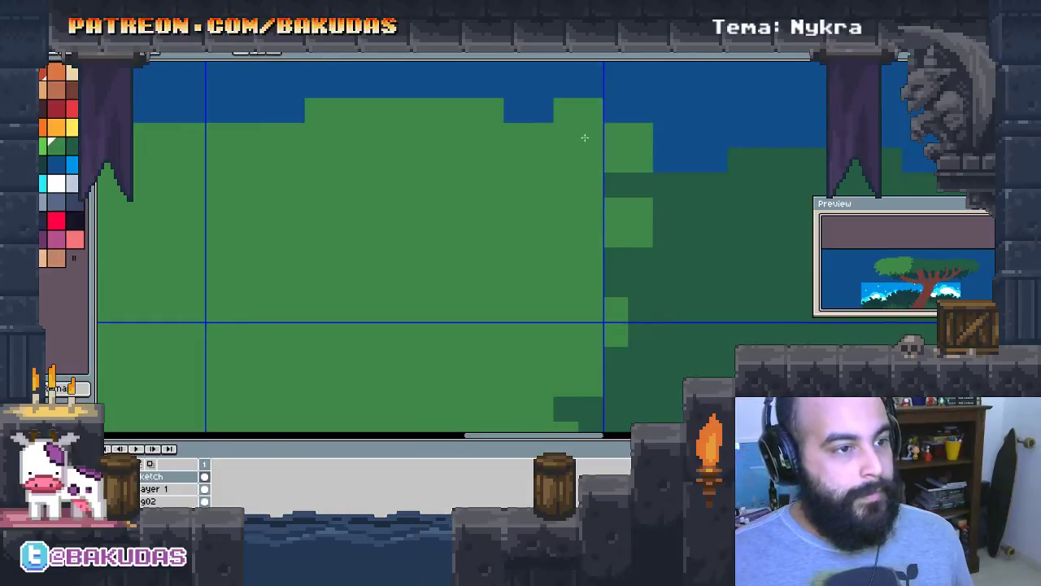
{"action": "left_click_drag", "start_coordinate": [579, 86], "coordinate": [503, 111]}
Fill the remaining dark-green gaps in the central clump with solid light green
{"action": "scroll", "coordinate": [462, 253], "scroll_direction": "down", "scroll_amount": 1}
{"action": "scroll", "coordinate": [307, 174], "scroll_direction": "down", "scroll_amount": 1}
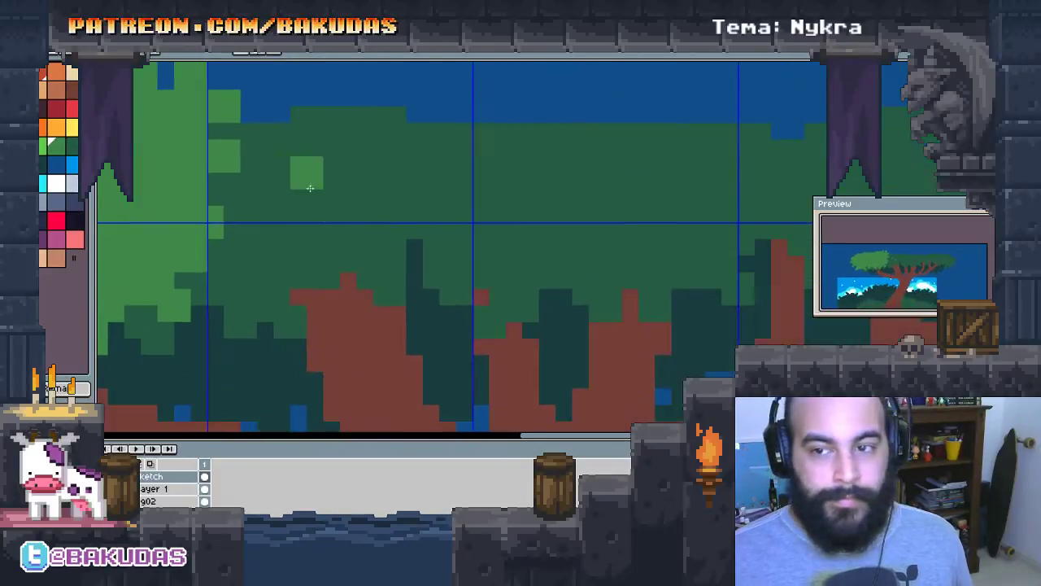
{"action": "scroll", "coordinate": [441, 206], "scroll_direction": "up", "scroll_amount": 1}
{"action": "mouse_move", "coordinate": [370, 199]}
{"action": "left_mouse_down"}
{"action": "mouse_move", "coordinate": [338, 139]}
{"action": "mouse_move", "coordinate": [321, 293]}
{"action": "left_mouse_up"}
{"action": "left_click_drag", "start_coordinate": [342, 163], "coordinate": [447, 301]}
{"action": "mouse_move", "coordinate": [390, 244]}
{"action": "left_mouse_down"}
{"action": "mouse_move", "coordinate": [451, 303]}
{"action": "mouse_move", "coordinate": [466, 203]}
{"action": "mouse_move", "coordinate": [432, 191]}
{"action": "mouse_move", "coordinate": [391, 130]}
{"action": "mouse_move", "coordinate": [531, 233]}
{"action": "mouse_move", "coordinate": [488, 162]}
{"action": "mouse_move", "coordinate": [423, 139]}
{"action": "left_mouse_up"}
Cover remaining dark spots, the right edge and lower-left spots of the crown
{"action": "mouse_move", "coordinate": [411, 207]}
{"action": "left_mouse_down"}
{"action": "mouse_move", "coordinate": [419, 139]}
{"action": "mouse_move", "coordinate": [396, 224]}
{"action": "left_mouse_up"}
{"action": "mouse_move", "coordinate": [502, 227]}
{"action": "left_mouse_down"}
{"action": "mouse_move", "coordinate": [554, 265]}
{"action": "mouse_move", "coordinate": [579, 158]}
{"action": "mouse_move", "coordinate": [512, 105]}
{"action": "left_mouse_up"}
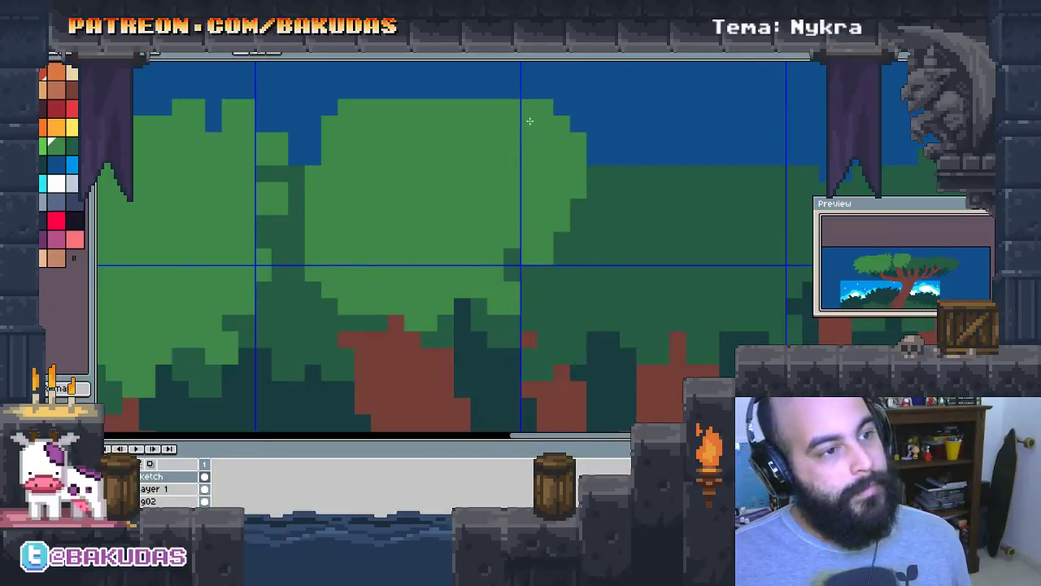
{"action": "mouse_move", "coordinate": [338, 322]}
{"action": "left_mouse_down"}
{"action": "mouse_move", "coordinate": [313, 293]}
{"action": "mouse_move", "coordinate": [358, 334]}
{"action": "mouse_move", "coordinate": [397, 324]}
{"action": "mouse_move", "coordinate": [305, 344]}
{"action": "mouse_move", "coordinate": [280, 326]}
{"action": "mouse_move", "coordinate": [414, 345]}
{"action": "left_mouse_up"}
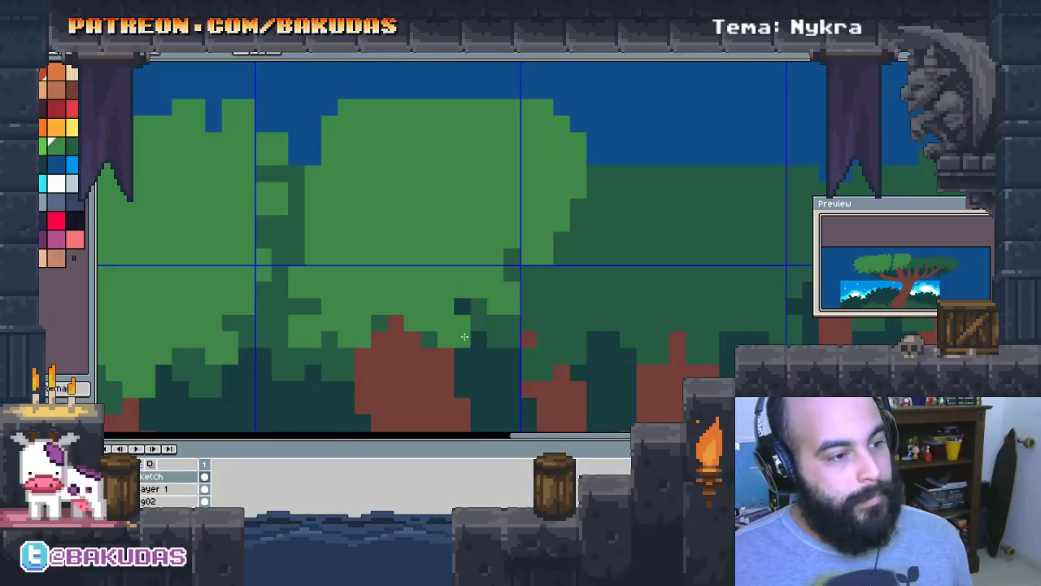
{"action": "scroll", "coordinate": [521, 244], "scroll_direction": "right", "scroll_amount": 3}
{"action": "scroll", "coordinate": [626, 203], "scroll_direction": "down", "scroll_amount": 2}
{"action": "left_click", "coordinate": [624, 179]}
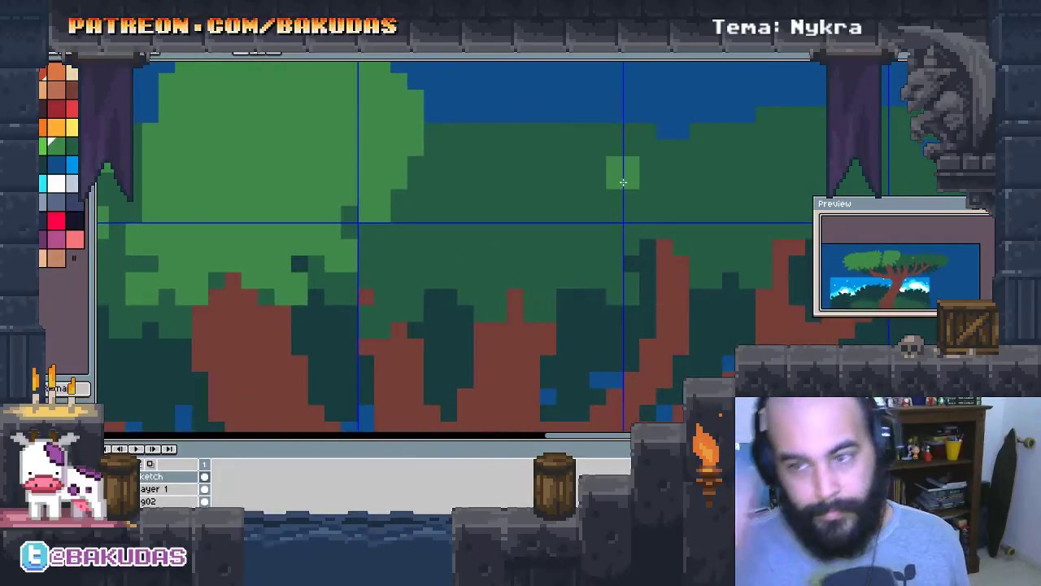
Extend the crown's upper edge upward into the blue sky with light green
{"action": "scroll", "coordinate": [569, 171], "scroll_direction": "up", "scroll_amount": 2}
{"action": "scroll", "coordinate": [569, 171], "scroll_direction": "right", "scroll_amount": 2}
{"action": "mouse_move", "coordinate": [421, 177]}
{"action": "left_mouse_down"}
{"action": "mouse_move", "coordinate": [426, 251]}
{"action": "mouse_move", "coordinate": [499, 275]}
{"action": "mouse_move", "coordinate": [397, 146]}
{"action": "mouse_move", "coordinate": [488, 139]}
{"action": "mouse_move", "coordinate": [526, 212]}
{"action": "mouse_move", "coordinate": [604, 279]}
{"action": "mouse_move", "coordinate": [659, 244]}
{"action": "mouse_move", "coordinate": [607, 159]}
{"action": "mouse_move", "coordinate": [460, 136]}
{"action": "mouse_move", "coordinate": [656, 147]}
{"action": "mouse_move", "coordinate": [632, 226]}
{"action": "mouse_move", "coordinate": [692, 175]}
{"action": "left_mouse_up"}
{"action": "scroll", "coordinate": [702, 247], "scroll_direction": "up", "scroll_amount": 2}
{"action": "scroll", "coordinate": [602, 233], "scroll_direction": "down", "scroll_amount": 1}
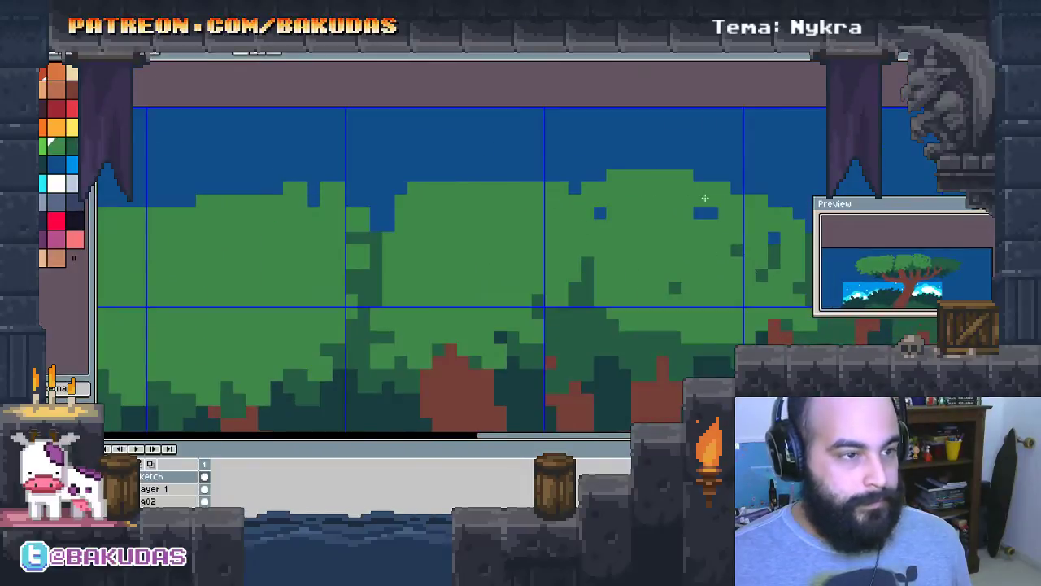
{"action": "mouse_move", "coordinate": [603, 213]}
{"action": "left_mouse_down"}
{"action": "mouse_move", "coordinate": [521, 174]}
{"action": "mouse_move", "coordinate": [602, 175]}
{"action": "left_mouse_up"}
{"action": "mouse_move", "coordinate": [540, 254]}
{"action": "left_mouse_down"}
{"action": "mouse_move", "coordinate": [444, 232]}
{"action": "mouse_move", "coordinate": [586, 272]}
{"action": "mouse_move", "coordinate": [559, 233]}
{"action": "mouse_move", "coordinate": [598, 268]}
{"action": "mouse_move", "coordinate": [610, 162]}
{"action": "mouse_move", "coordinate": [594, 175]}
{"action": "mouse_move", "coordinate": [618, 211]}
{"action": "mouse_move", "coordinate": [529, 187]}
{"action": "mouse_move", "coordinate": [444, 235]}
{"action": "left_mouse_up"}
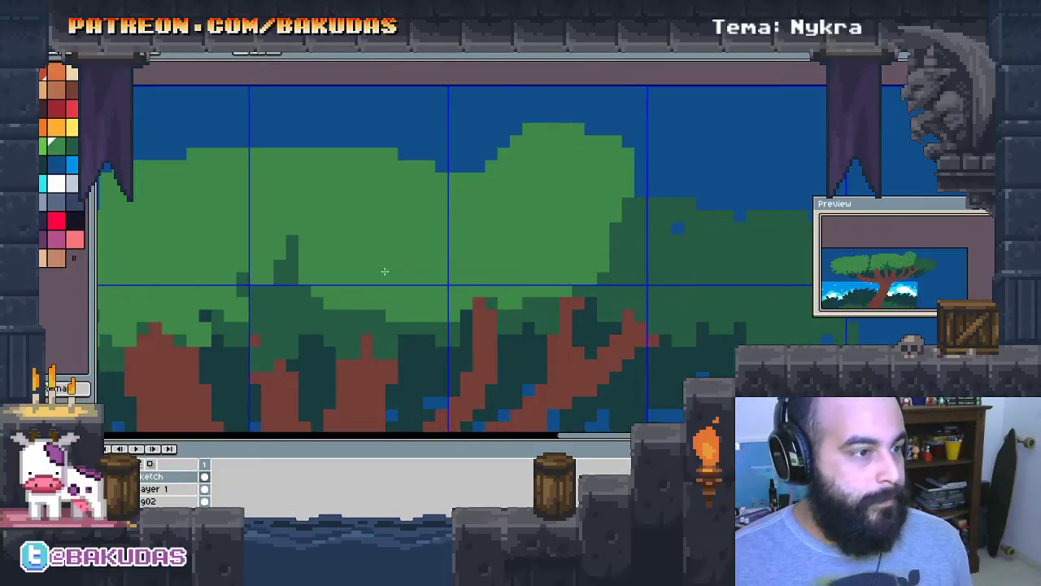
{"action": "mouse_move", "coordinate": [385, 271]}
{"action": "left_mouse_down"}
{"action": "mouse_move", "coordinate": [425, 135]}
{"action": "mouse_move", "coordinate": [449, 174]}
{"action": "mouse_move", "coordinate": [430, 135]}
{"action": "mouse_move", "coordinate": [387, 168]}
{"action": "left_mouse_up"}
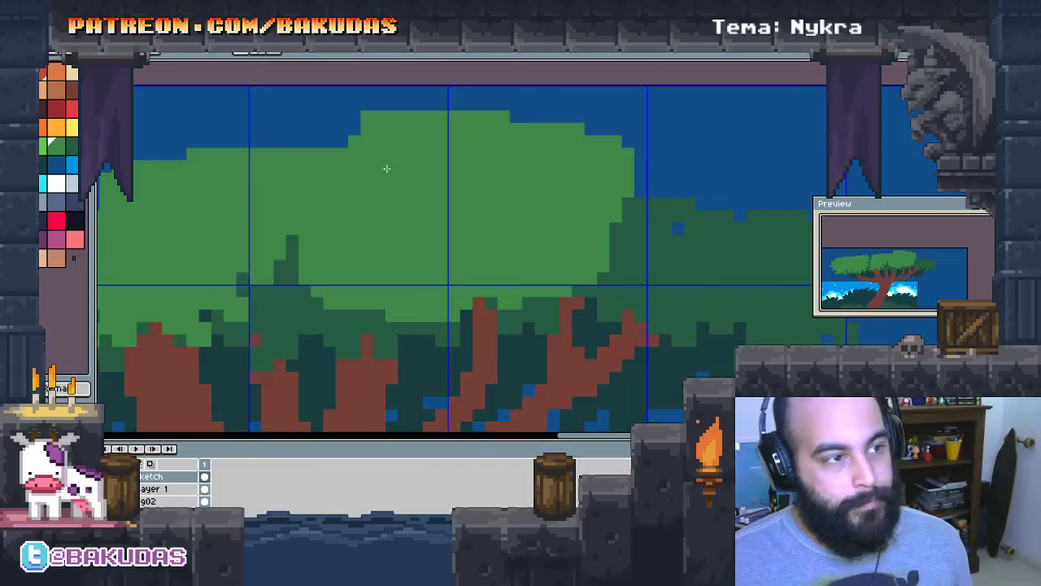
Fill the upper-middle crown and its right side with light green
{"action": "scroll", "coordinate": [488, 181], "scroll_direction": "down", "scroll_amount": 2}
{"action": "scroll", "coordinate": [489, 179], "scroll_direction": "up", "scroll_amount": 1}
{"action": "scroll", "coordinate": [488, 175], "scroll_direction": "down", "scroll_amount": 2}
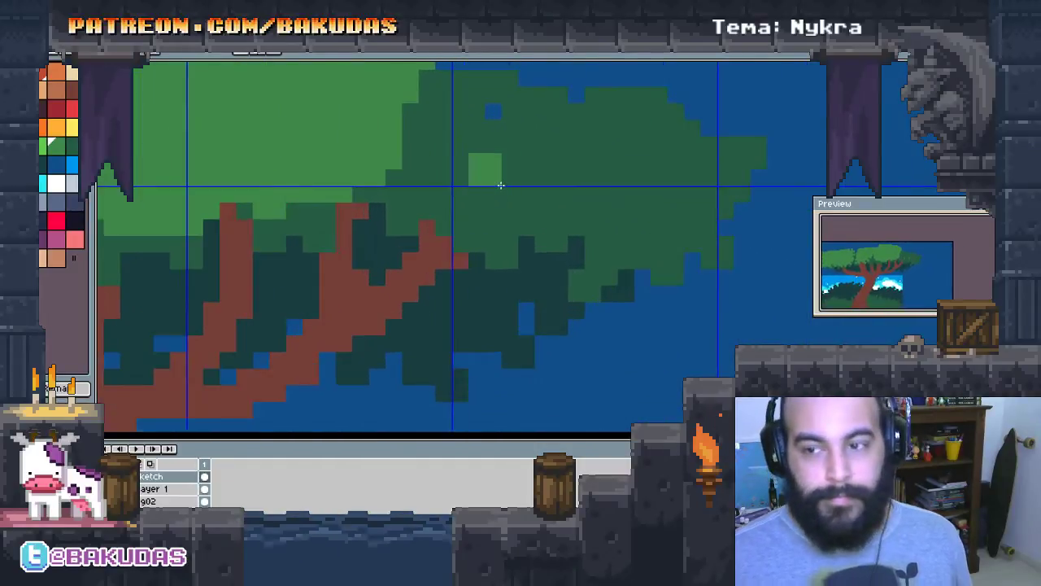
{"action": "mouse_move", "coordinate": [476, 198]}
{"action": "left_mouse_down"}
{"action": "mouse_move", "coordinate": [546, 162]}
{"action": "mouse_move", "coordinate": [443, 187]}
{"action": "mouse_move", "coordinate": [568, 155]}
{"action": "mouse_move", "coordinate": [642, 195]}
{"action": "mouse_move", "coordinate": [700, 159]}
{"action": "mouse_move", "coordinate": [687, 135]}
{"action": "mouse_move", "coordinate": [738, 163]}
{"action": "mouse_move", "coordinate": [683, 232]}
{"action": "mouse_move", "coordinate": [625, 227]}
{"action": "mouse_move", "coordinate": [615, 135]}
{"action": "mouse_move", "coordinate": [602, 112]}
{"action": "mouse_move", "coordinate": [656, 131]}
{"action": "mouse_move", "coordinate": [618, 149]}
{"action": "mouse_move", "coordinate": [665, 114]}
{"action": "left_mouse_up"}
{"action": "left_click_drag", "start_coordinate": [489, 173], "coordinate": [566, 257]}
{"action": "mouse_move", "coordinate": [605, 142]}
{"action": "left_mouse_down"}
{"action": "mouse_move", "coordinate": [538, 143]}
{"action": "mouse_move", "coordinate": [540, 184]}
{"action": "mouse_move", "coordinate": [589, 155]}
{"action": "mouse_move", "coordinate": [674, 169]}
{"action": "left_mouse_up"}
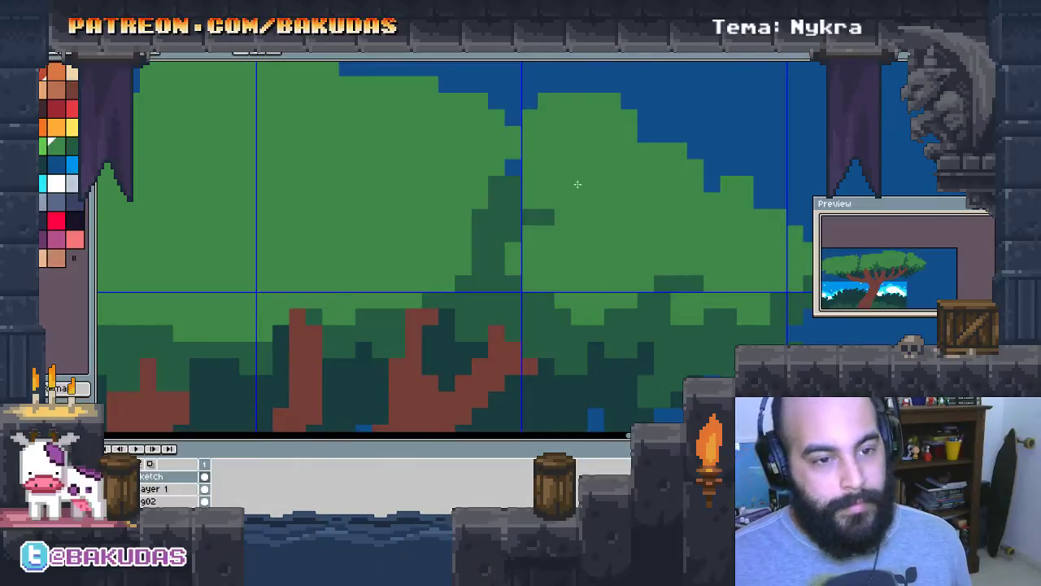
Pan from the canvas top edge to the trunk and water, painting light-green pixels along the canopy
{"action": "left_click_drag", "start_coordinate": [578, 183], "coordinate": [612, 204]}
{"action": "scroll", "coordinate": [572, 175], "scroll_direction": "down", "scroll_amount": 1}
{"action": "left_click_drag", "start_coordinate": [399, 133], "coordinate": [445, 153]}
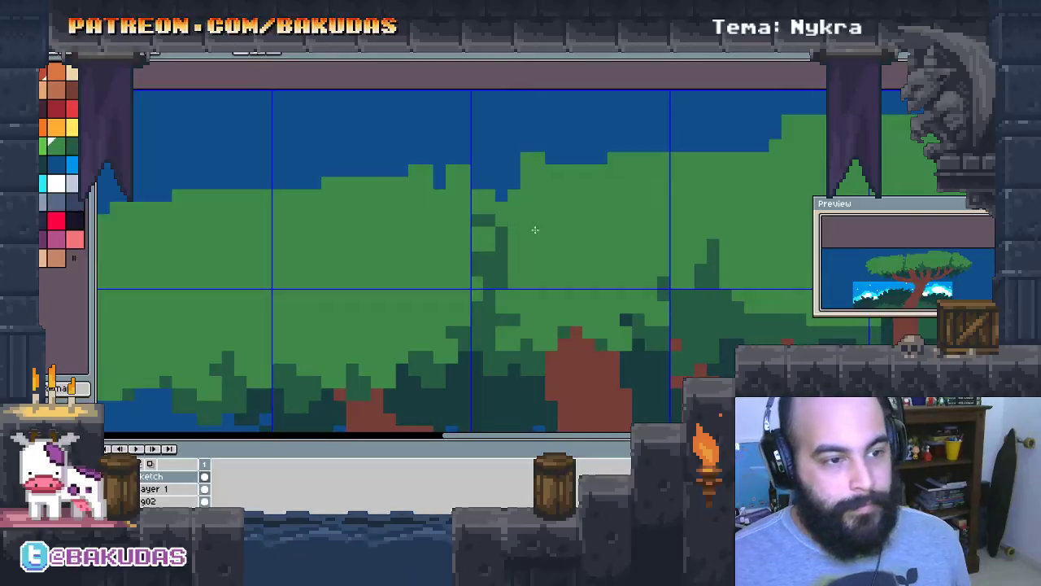
{"action": "left_click_drag", "start_coordinate": [528, 297], "coordinate": [553, 165]}
{"action": "scroll", "coordinate": [637, 245], "scroll_direction": "up", "scroll_amount": 1}
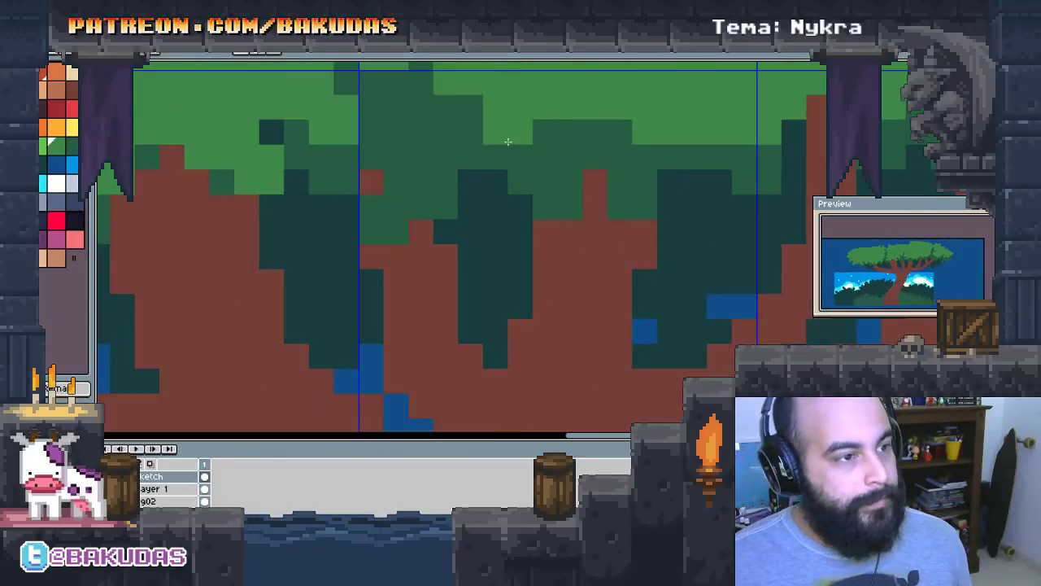
{"action": "mouse_move", "coordinate": [509, 122]}
{"action": "left_mouse_down"}
{"action": "mouse_move", "coordinate": [628, 177]}
{"action": "mouse_move", "coordinate": [665, 162]}
{"action": "mouse_move", "coordinate": [778, 154]}
{"action": "mouse_move", "coordinate": [853, 164]}
{"action": "mouse_move", "coordinate": [852, 251]}
{"action": "left_mouse_up"}
{"action": "left_click_drag", "start_coordinate": [480, 221], "coordinate": [499, 244]}
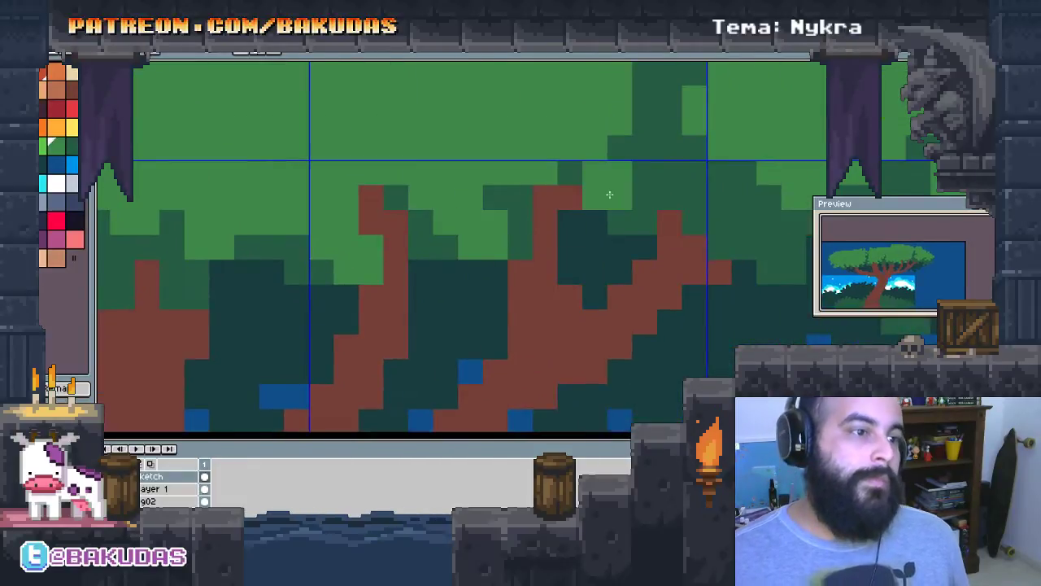
Reshade canopy pixels near the lower trunks with lighter and darker greens
{"action": "left_click_drag", "start_coordinate": [609, 193], "coordinate": [635, 169]}
{"action": "left_click_drag", "start_coordinate": [705, 190], "coordinate": [605, 325]}
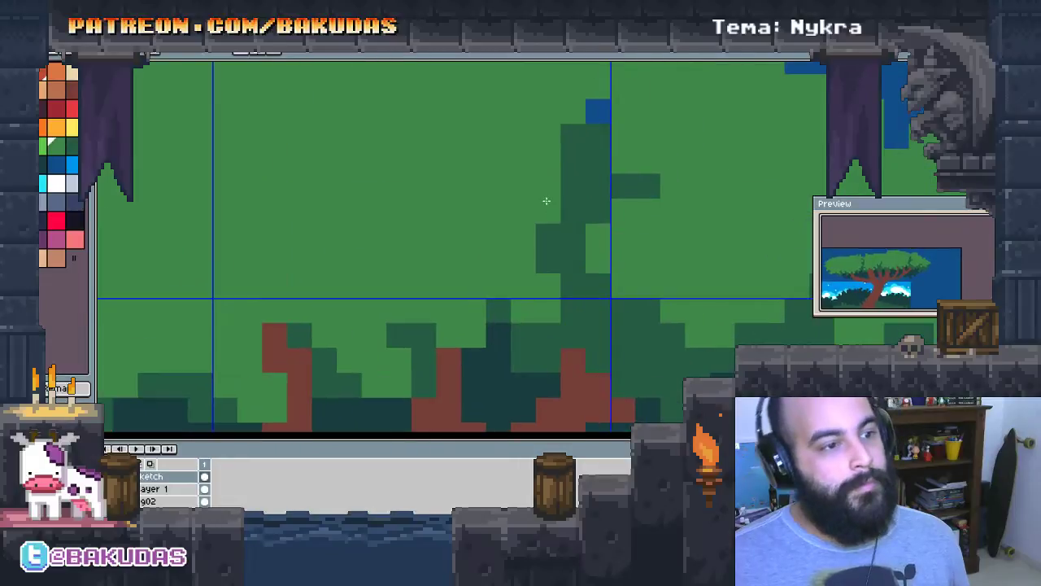
{"action": "left_click_drag", "start_coordinate": [549, 200], "coordinate": [586, 158]}
{"action": "left_click_drag", "start_coordinate": [643, 256], "coordinate": [578, 157]}
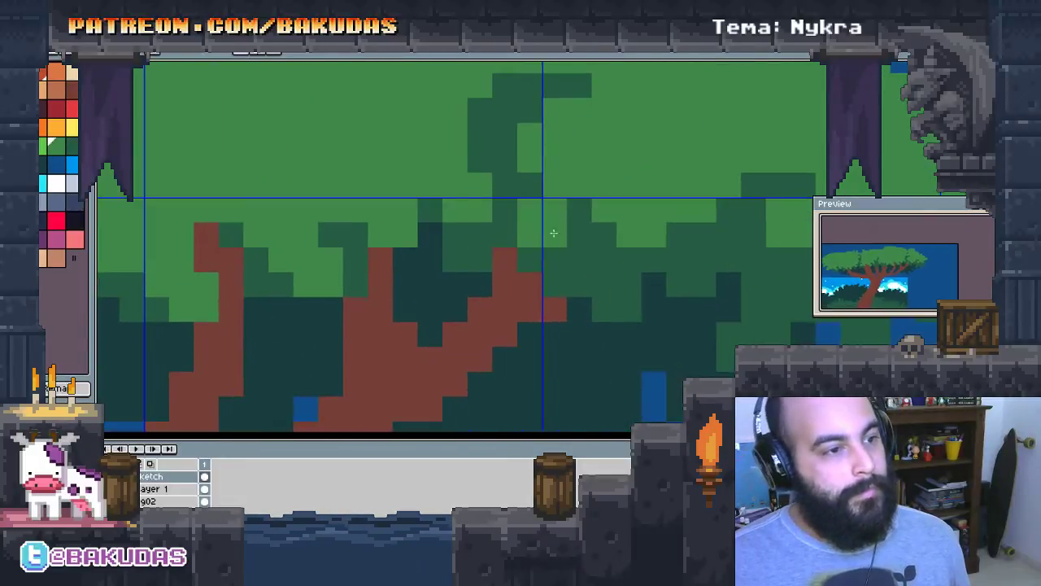
{"action": "mouse_move", "coordinate": [558, 233]}
{"action": "left_mouse_down"}
{"action": "mouse_move", "coordinate": [568, 253]}
{"action": "mouse_move", "coordinate": [581, 240]}
{"action": "left_mouse_up"}
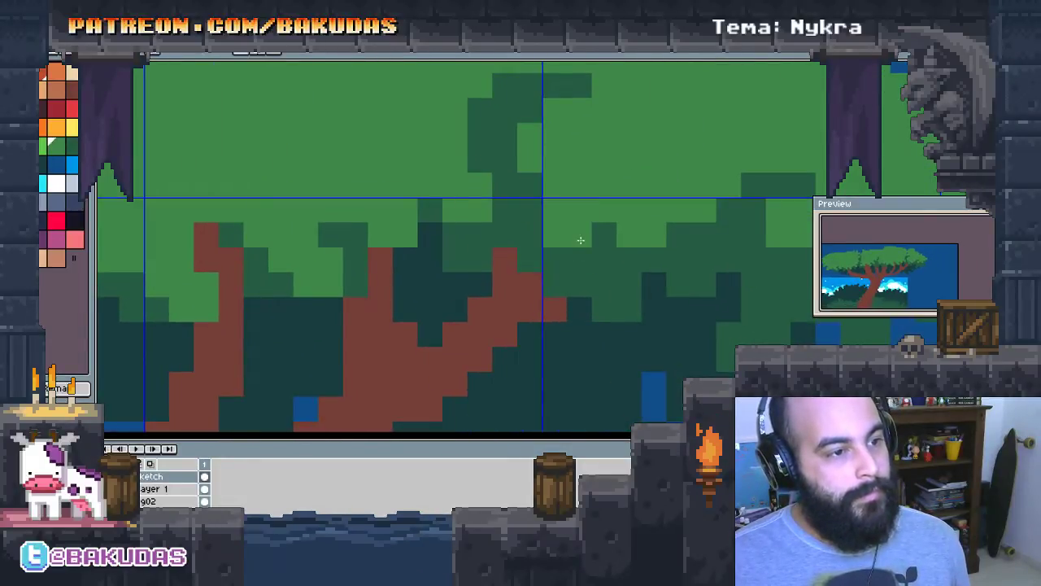
{"action": "left_click_drag", "start_coordinate": [691, 297], "coordinate": [626, 297]}
{"action": "mouse_move", "coordinate": [675, 251]}
{"action": "left_mouse_down"}
{"action": "mouse_move", "coordinate": [593, 292]}
{"action": "mouse_move", "coordinate": [553, 372]}
{"action": "mouse_move", "coordinate": [539, 301]}
{"action": "left_mouse_up"}
Add dark and light green shading blocks and touch up pixels near the trunks
{"action": "mouse_move", "coordinate": [651, 313]}
{"action": "left_mouse_down"}
{"action": "mouse_move", "coordinate": [676, 320]}
{"action": "mouse_move", "coordinate": [632, 309]}
{"action": "left_mouse_up"}
{"action": "left_click", "coordinate": [655, 226]}
{"action": "left_click", "coordinate": [630, 226]}
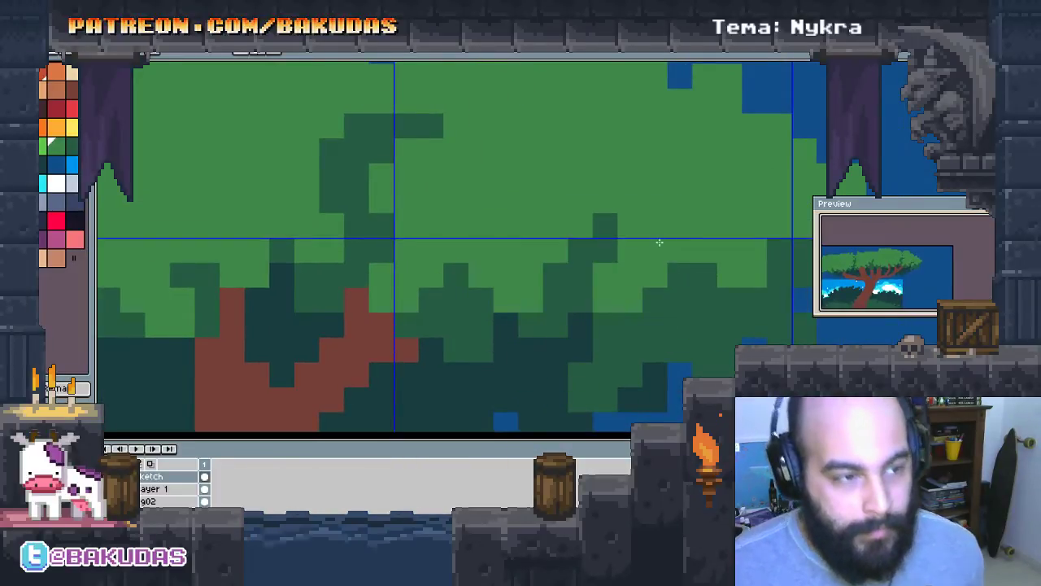
{"action": "left_click", "coordinate": [668, 367]}
{"action": "left_click", "coordinate": [743, 316]}
{"action": "left_click", "coordinate": [694, 317]}
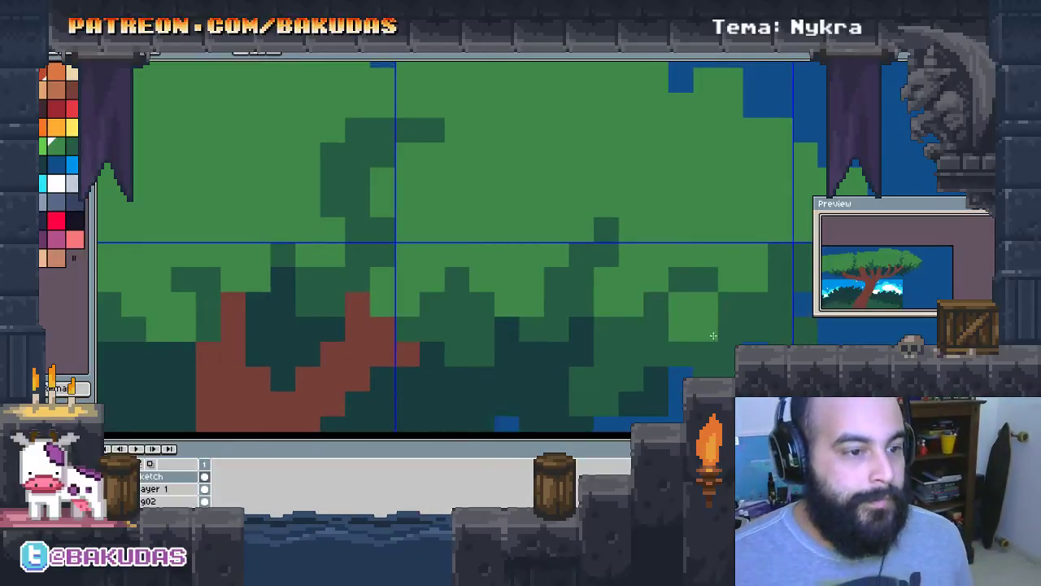
{"action": "left_click_drag", "start_coordinate": [683, 348], "coordinate": [576, 241]}
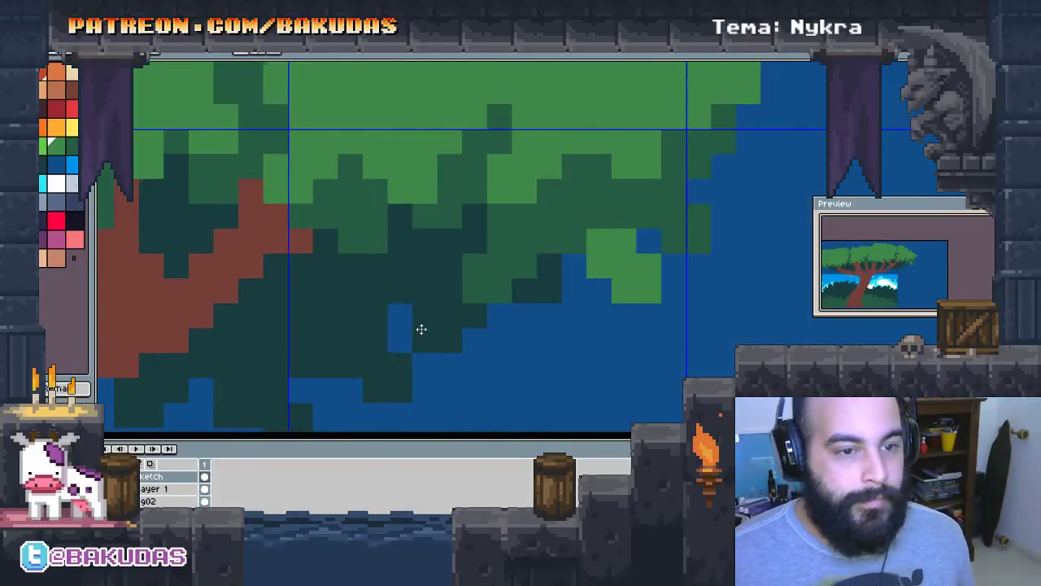
Dab a final small patch of canopy colour while scrolling around the tree
{"action": "scroll", "coordinate": [421, 328], "scroll_direction": "left", "scroll_amount": 3}
{"action": "scroll", "coordinate": [628, 264], "scroll_direction": "left", "scroll_amount": 3}
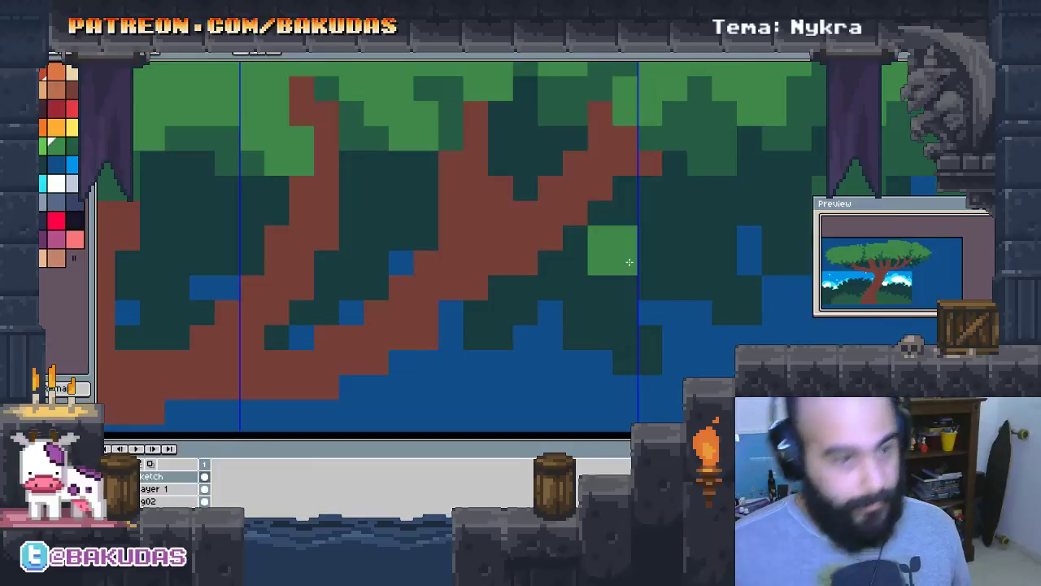
{"action": "left_click", "coordinate": [627, 275]}
{"action": "scroll", "coordinate": [707, 361], "scroll_direction": "down", "scroll_amount": 2}
{"action": "scroll", "coordinate": [707, 361], "scroll_direction": "down", "scroll_amount": 1}
{"action": "scroll", "coordinate": [569, 309], "scroll_direction": "up", "scroll_amount": 3}
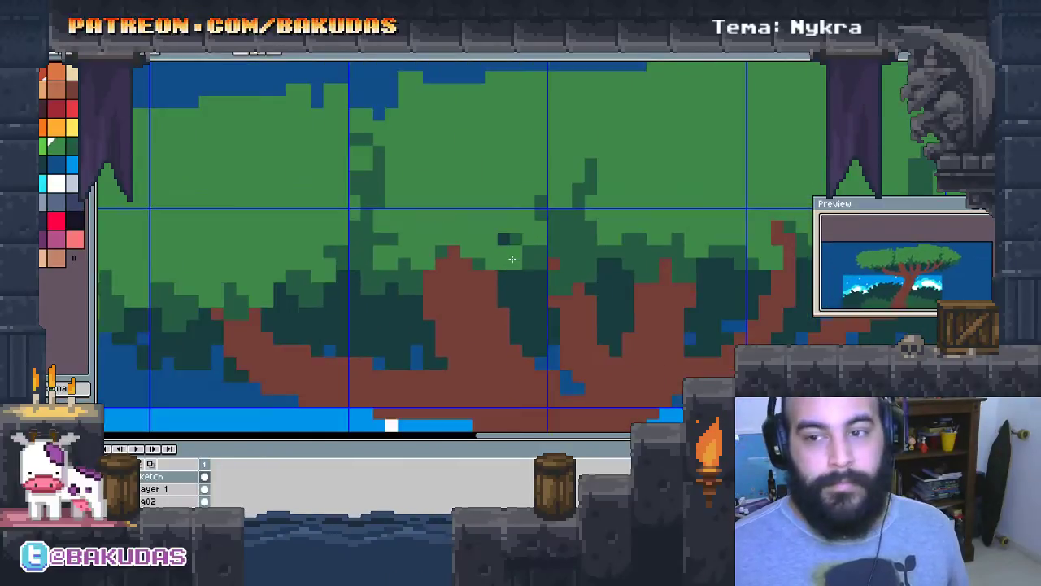
{"action": "scroll", "coordinate": [481, 250], "scroll_direction": "down", "scroll_amount": 1}
{"action": "scroll", "coordinate": [481, 250], "scroll_direction": "left", "scroll_amount": 1}
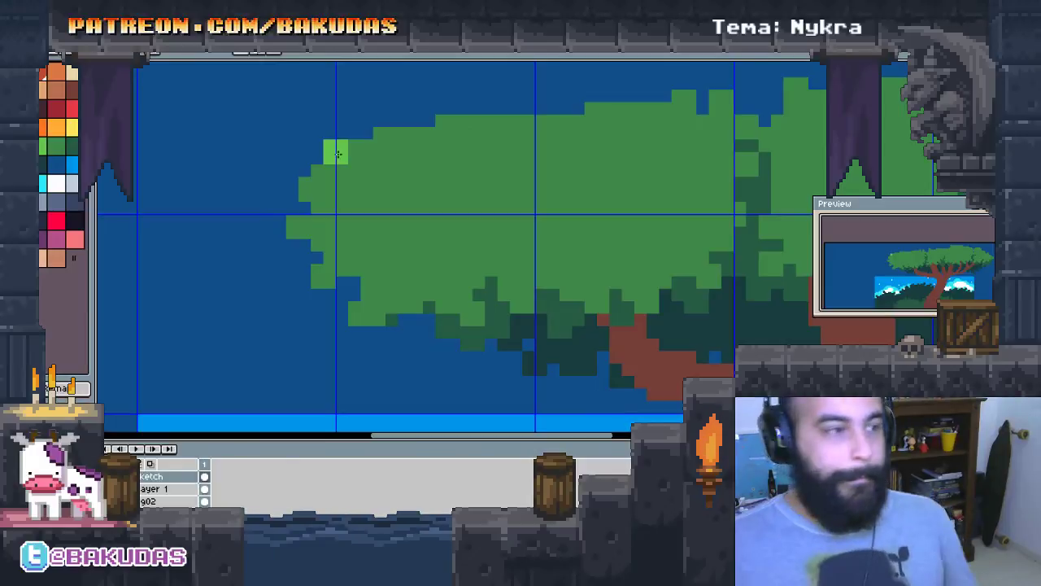
Try light-green strokes and a fill at the canopy's left edge, undoing rejected attempts
{"action": "scroll", "coordinate": [313, 252], "scroll_direction": "up", "scroll_amount": 1}
{"action": "scroll", "coordinate": [313, 252], "scroll_direction": "right", "scroll_amount": 1}
{"action": "left_click_drag", "start_coordinate": [317, 131], "coordinate": [208, 236]}
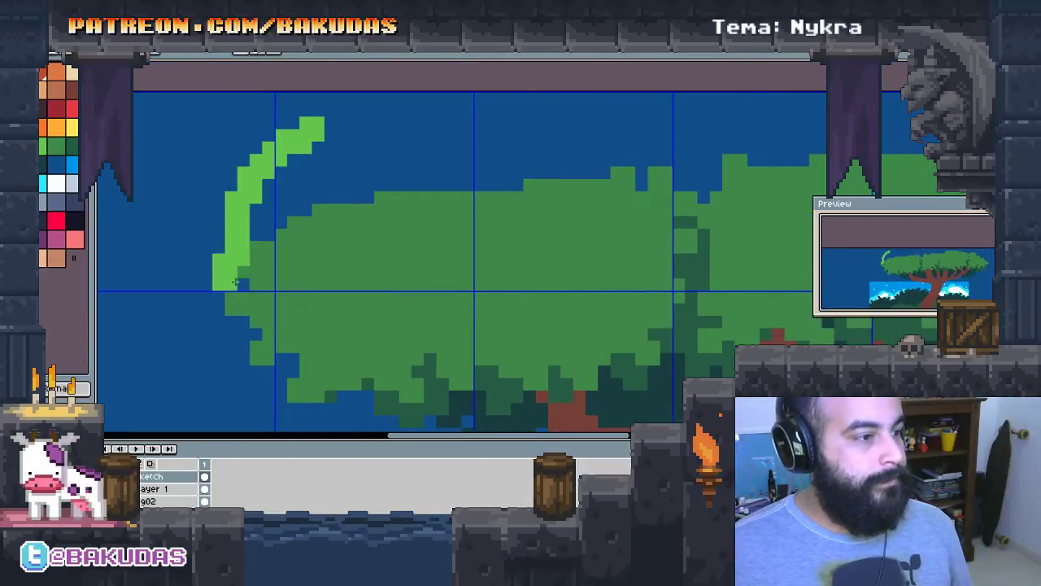
{"action": "mouse_move", "coordinate": [248, 302]}
{"action": "left_mouse_down"}
{"action": "mouse_move", "coordinate": [192, 305]}
{"action": "mouse_move", "coordinate": [268, 358]}
{"action": "mouse_move", "coordinate": [301, 279]}
{"action": "left_mouse_up"}
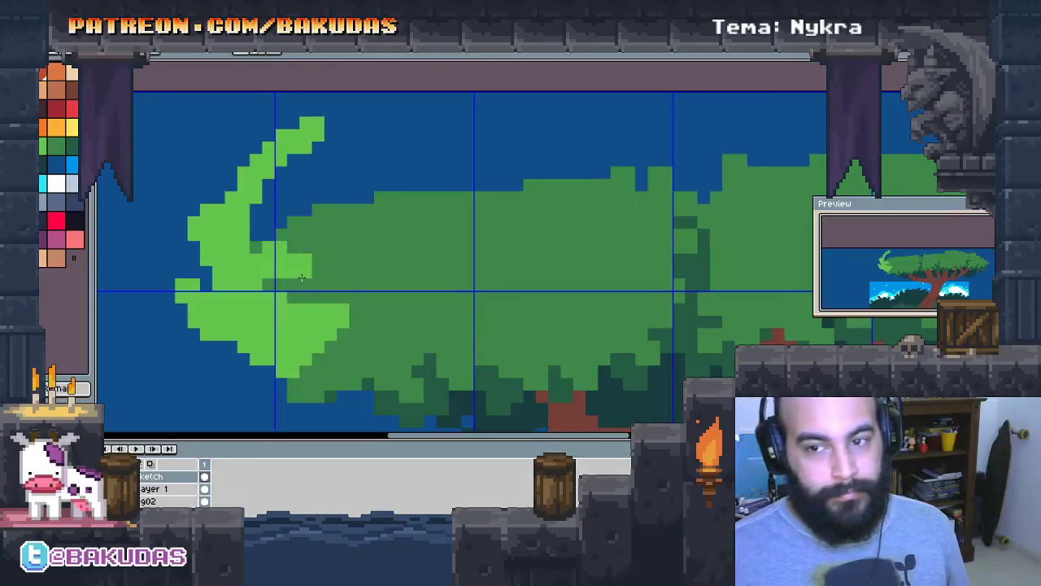
{"action": "key", "text": "ctrl+z"}
{"action": "mouse_move", "coordinate": [313, 153]}
{"action": "left_mouse_down"}
{"action": "mouse_move", "coordinate": [215, 174]}
{"action": "mouse_move", "coordinate": [271, 286]}
{"action": "mouse_move", "coordinate": [208, 224]}
{"action": "mouse_move", "coordinate": [195, 289]}
{"action": "left_mouse_up"}
{"action": "left_click", "coordinate": [332, 312]}
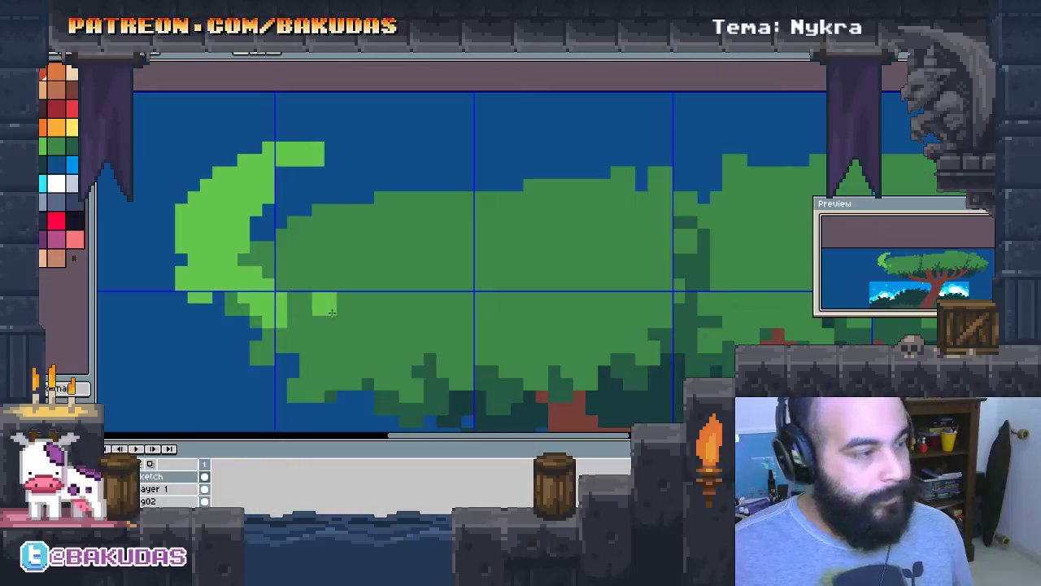
{"action": "key", "text": "ctrl+z"}
Paint a diagonal light-green highlight and spread it across the lower, upper-left and top-left canopy
{"action": "mouse_move", "coordinate": [337, 154]}
{"action": "left_mouse_down"}
{"action": "mouse_move", "coordinate": [236, 269]}
{"action": "mouse_move", "coordinate": [286, 162]}
{"action": "mouse_move", "coordinate": [254, 244]}
{"action": "mouse_move", "coordinate": [219, 256]}
{"action": "left_mouse_up"}
{"action": "left_click_drag", "start_coordinate": [278, 304], "coordinate": [306, 306]}
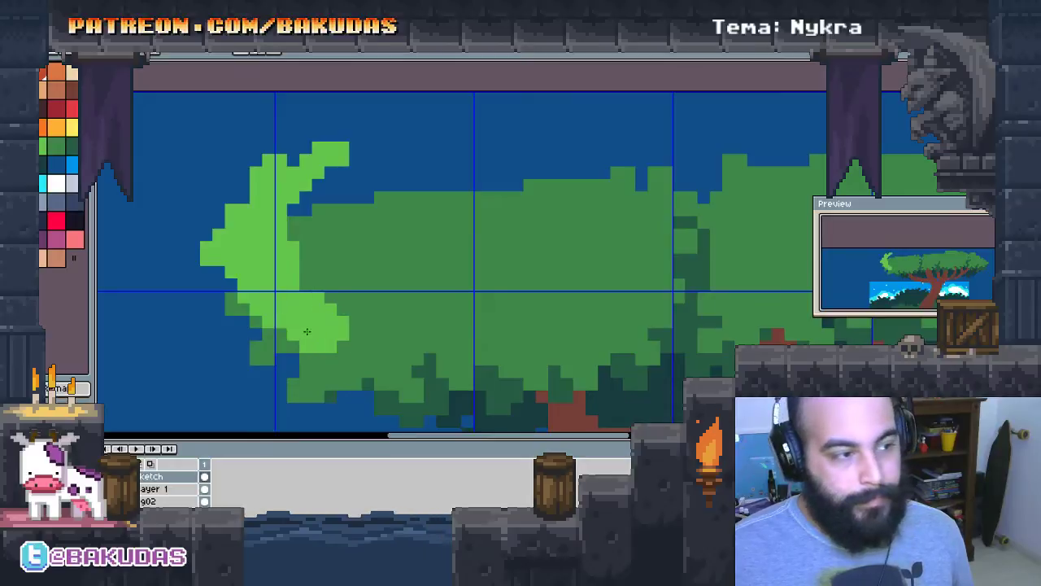
{"action": "mouse_move", "coordinate": [383, 330]}
{"action": "left_mouse_down"}
{"action": "mouse_move", "coordinate": [278, 328]}
{"action": "mouse_move", "coordinate": [297, 318]}
{"action": "left_mouse_up"}
{"action": "mouse_move", "coordinate": [244, 269]}
{"action": "left_mouse_down"}
{"action": "mouse_move", "coordinate": [383, 281]}
{"action": "mouse_move", "coordinate": [460, 301]}
{"action": "mouse_move", "coordinate": [411, 248]}
{"action": "mouse_move", "coordinate": [433, 239]}
{"action": "mouse_move", "coordinate": [426, 286]}
{"action": "left_mouse_up"}
{"action": "left_click_drag", "start_coordinate": [346, 181], "coordinate": [226, 308]}
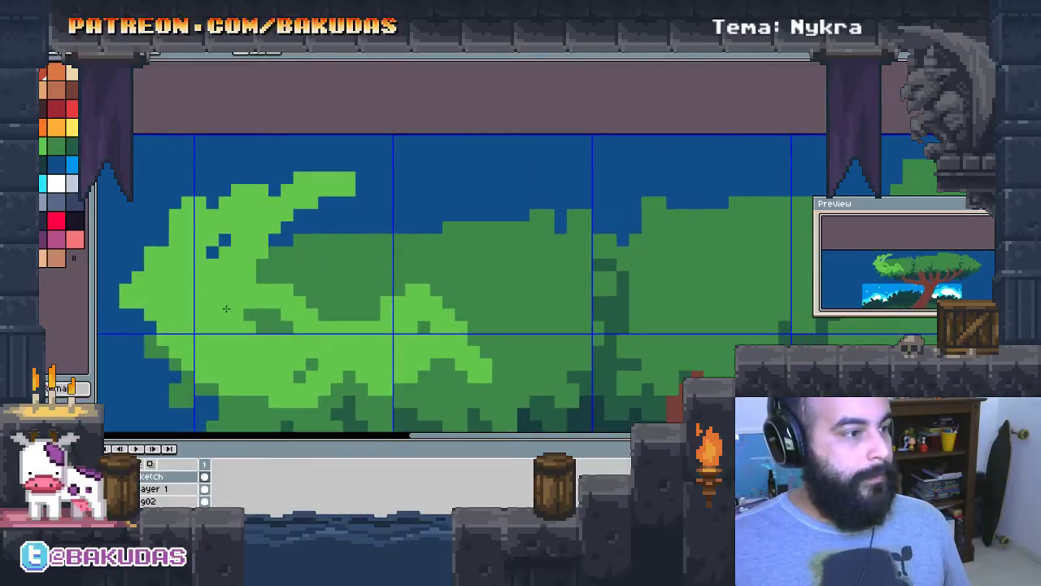
{"action": "left_click_drag", "start_coordinate": [223, 211], "coordinate": [293, 150]}
{"action": "mouse_move", "coordinate": [216, 187]}
{"action": "left_mouse_down"}
{"action": "mouse_move", "coordinate": [178, 192]}
{"action": "mouse_move", "coordinate": [215, 202]}
{"action": "left_mouse_up"}
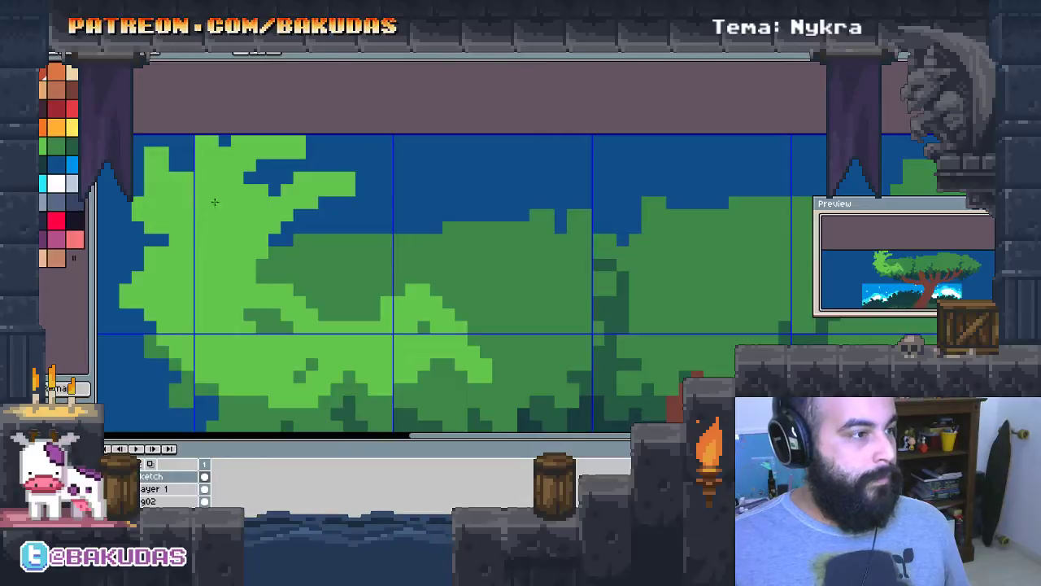
Spread more light green along the left canopy edge
{"action": "scroll", "coordinate": [226, 263], "scroll_direction": "left", "scroll_amount": 3}
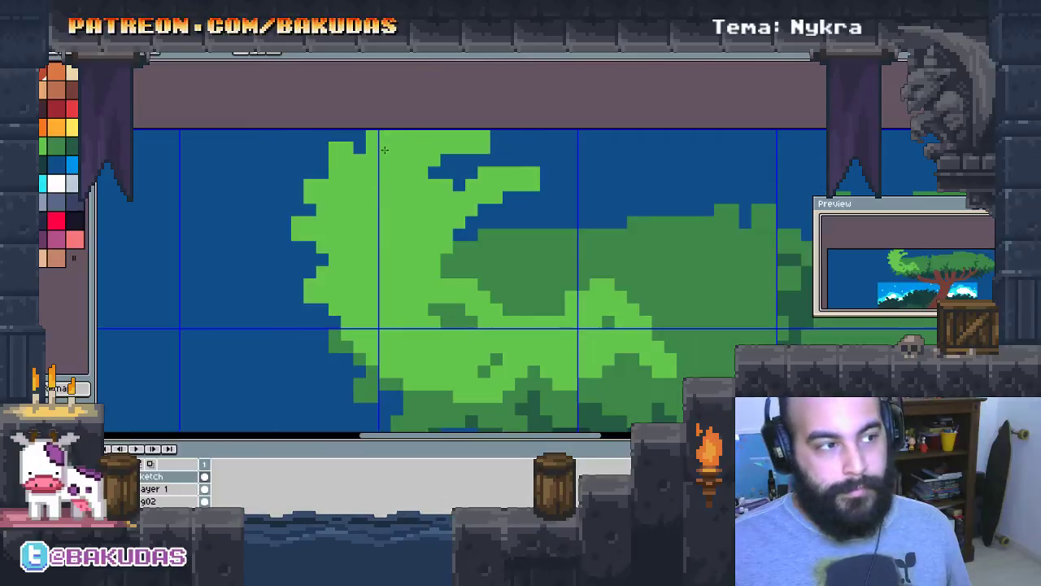
{"action": "scroll", "coordinate": [528, 226], "scroll_direction": "right", "scroll_amount": 2}
{"action": "mouse_move", "coordinate": [358, 187]}
{"action": "left_mouse_down"}
{"action": "mouse_move", "coordinate": [431, 155]}
{"action": "mouse_move", "coordinate": [529, 147]}
{"action": "mouse_move", "coordinate": [374, 245]}
{"action": "mouse_move", "coordinate": [399, 284]}
{"action": "left_mouse_up"}
{"action": "scroll", "coordinate": [325, 277], "scroll_direction": "right", "scroll_amount": 2}
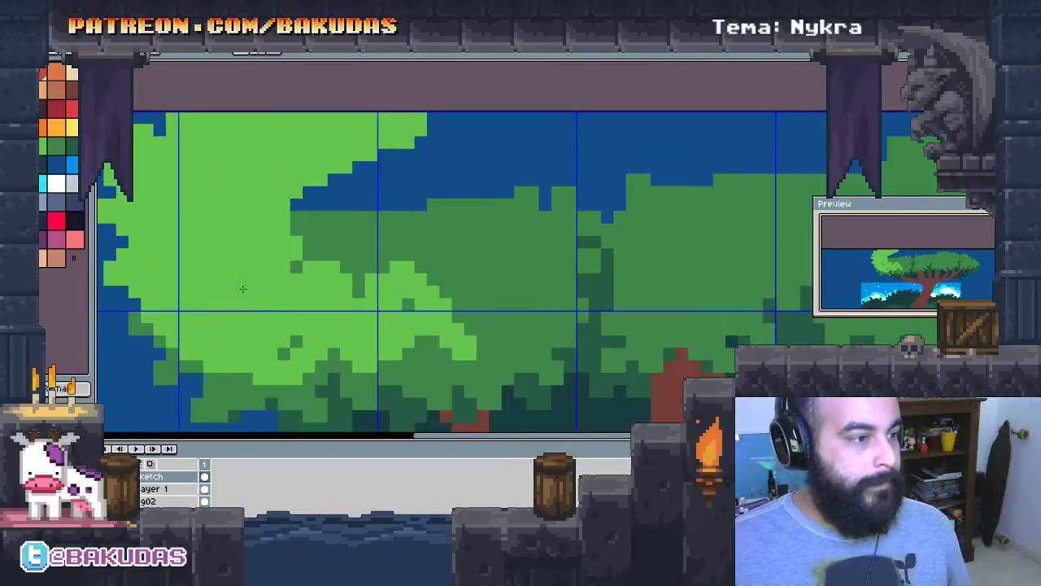
Paint light green over the upper-middle canopy, covering leftover dark and blue spots
{"action": "mouse_move", "coordinate": [242, 288]}
{"action": "left_mouse_down"}
{"action": "mouse_move", "coordinate": [431, 261]}
{"action": "mouse_move", "coordinate": [374, 188]}
{"action": "mouse_move", "coordinate": [528, 211]}
{"action": "mouse_move", "coordinate": [413, 231]}
{"action": "mouse_move", "coordinate": [463, 261]}
{"action": "left_mouse_up"}
{"action": "mouse_move", "coordinate": [463, 261]}
{"action": "left_mouse_down"}
{"action": "mouse_move", "coordinate": [371, 185]}
{"action": "mouse_move", "coordinate": [325, 248]}
{"action": "left_mouse_up"}
{"action": "left_click_drag", "start_coordinate": [325, 248], "coordinate": [277, 198]}
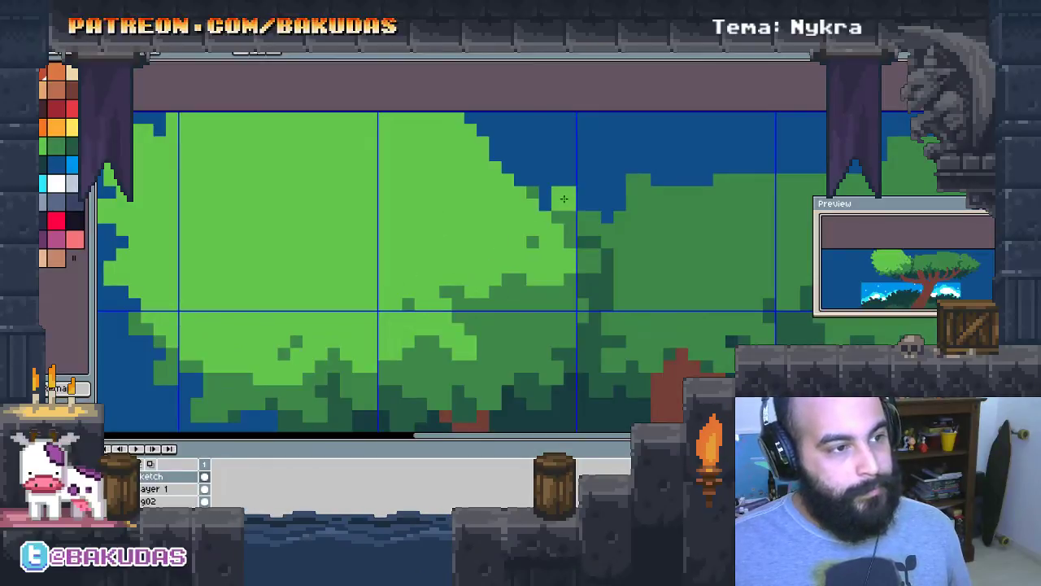
{"action": "mouse_move", "coordinate": [564, 198]}
{"action": "left_mouse_down"}
{"action": "mouse_move", "coordinate": [537, 167]}
{"action": "mouse_move", "coordinate": [510, 201]}
{"action": "left_mouse_up"}
Cover the upper-right sky with dark green, undoing the stray stroke across the upper middle
{"action": "left_click", "coordinate": [625, 232], "text": "alt"}
{"action": "mouse_move", "coordinate": [625, 233]}
{"action": "left_mouse_down"}
{"action": "mouse_move", "coordinate": [578, 187]}
{"action": "mouse_move", "coordinate": [562, 139]}
{"action": "mouse_move", "coordinate": [529, 134]}
{"action": "mouse_move", "coordinate": [678, 173]}
{"action": "left_mouse_up"}
{"action": "scroll", "coordinate": [678, 173], "scroll_direction": "right", "scroll_amount": 2}
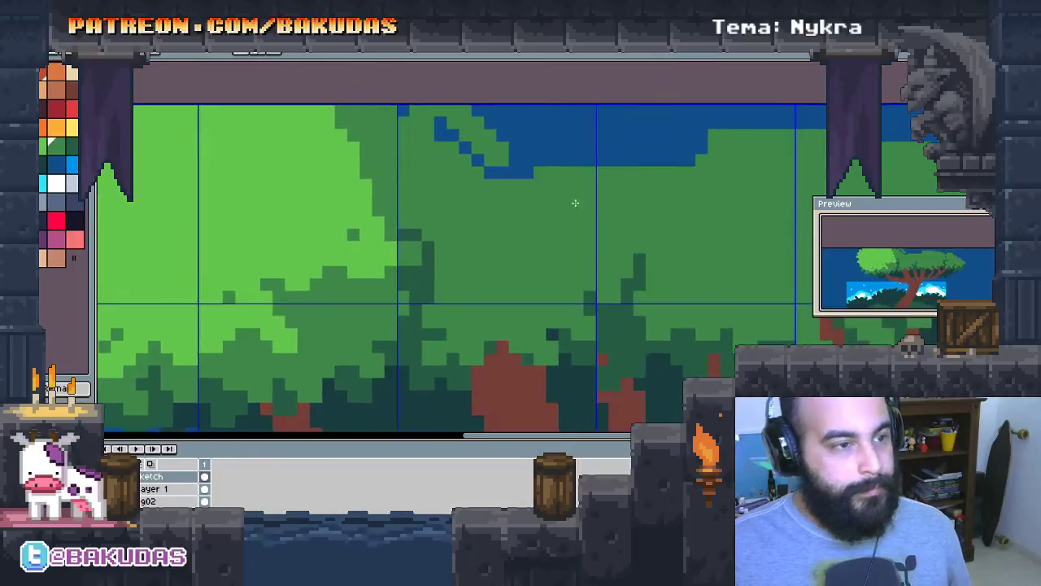
{"action": "scroll", "coordinate": [618, 170], "scroll_direction": "right", "scroll_amount": 2}
{"action": "scroll", "coordinate": [537, 170], "scroll_direction": "right", "scroll_amount": 2}
{"action": "mouse_move", "coordinate": [537, 170]}
{"action": "left_mouse_down"}
{"action": "mouse_move", "coordinate": [342, 174]}
{"action": "mouse_move", "coordinate": [258, 157]}
{"action": "left_mouse_up"}
{"action": "scroll", "coordinate": [341, 175], "scroll_direction": "right", "scroll_amount": 1}
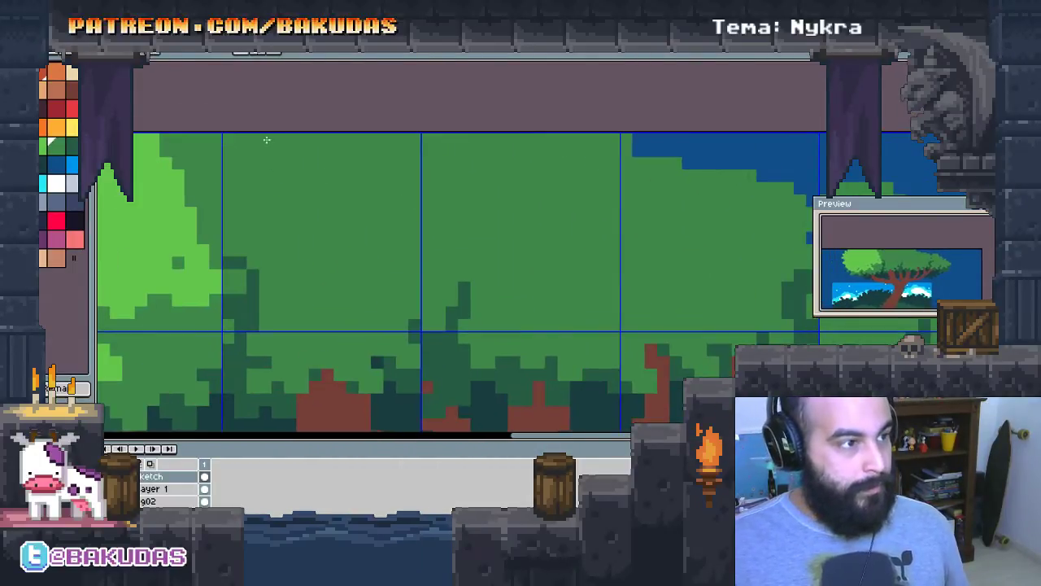
{"action": "key", "text": "ctrl+z"}
{"action": "scroll", "coordinate": [383, 210], "scroll_direction": "right", "scroll_amount": 1}
Fill the small sky notch and remaining sky above the tree with green
{"action": "mouse_move", "coordinate": [695, 200]}
{"action": "left_mouse_down"}
{"action": "mouse_move", "coordinate": [686, 214]}
{"action": "mouse_move", "coordinate": [680, 162]}
{"action": "left_mouse_up"}
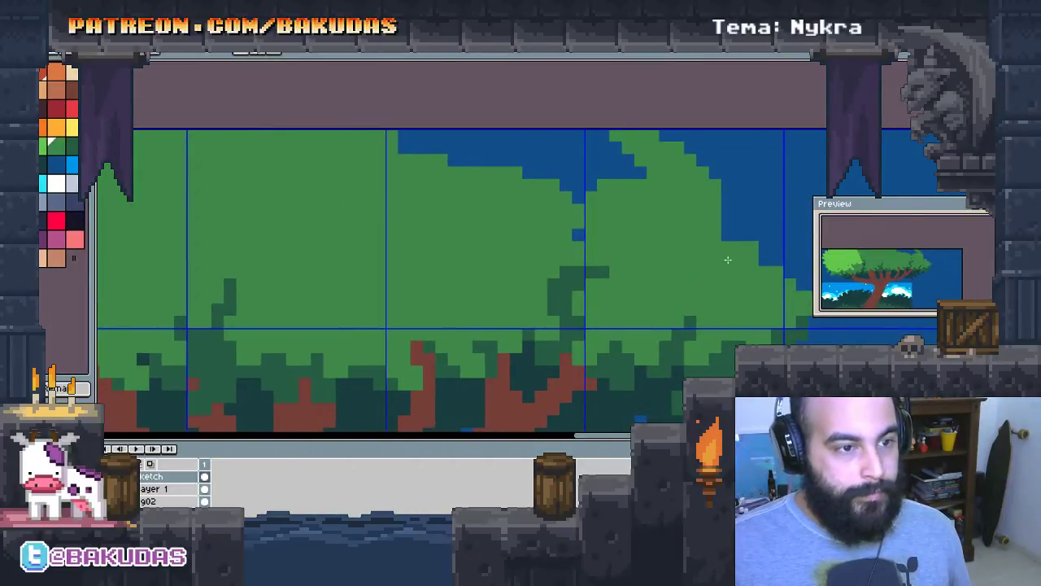
{"action": "mouse_move", "coordinate": [727, 232]}
{"action": "left_mouse_down"}
{"action": "mouse_move", "coordinate": [623, 168]}
{"action": "mouse_move", "coordinate": [707, 231]}
{"action": "left_mouse_up"}
{"action": "scroll", "coordinate": [623, 168], "scroll_direction": "right", "scroll_amount": 2}
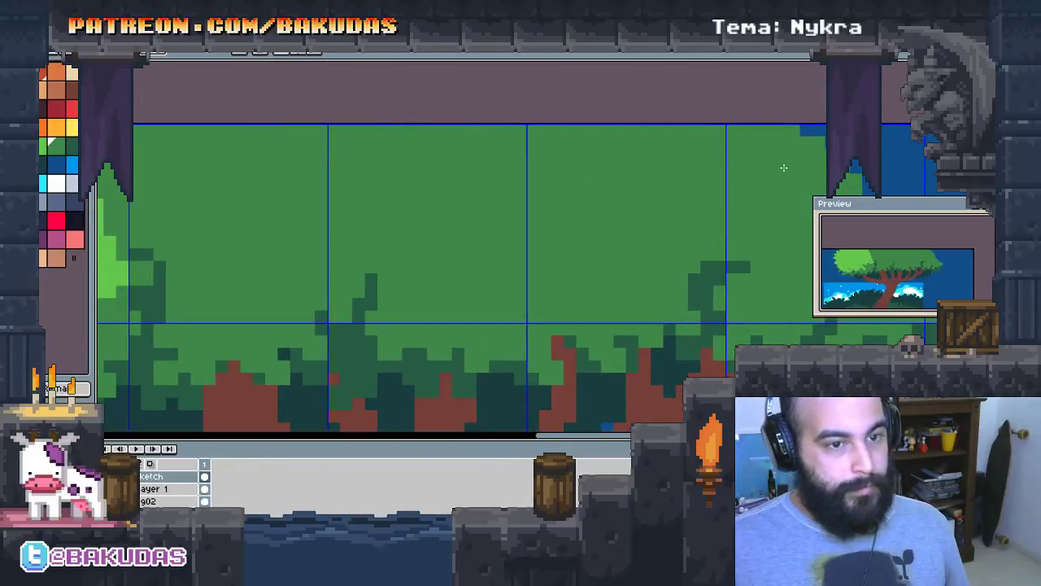
{"action": "scroll", "coordinate": [610, 175], "scroll_direction": "left", "scroll_amount": 4}
{"action": "scroll", "coordinate": [439, 186], "scroll_direction": "left", "scroll_amount": 3}
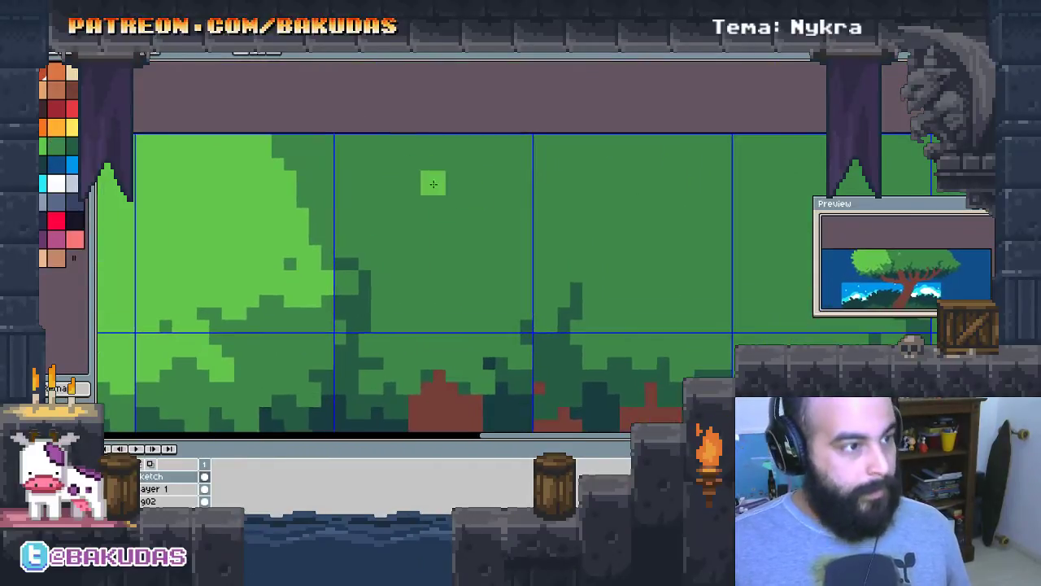
{"action": "scroll", "coordinate": [460, 222], "scroll_direction": "right", "scroll_amount": 1}
Brush light-green foliage strokes and a large rounded blob into the canopy's middle
{"action": "left_click_drag", "start_coordinate": [388, 209], "coordinate": [366, 210]}
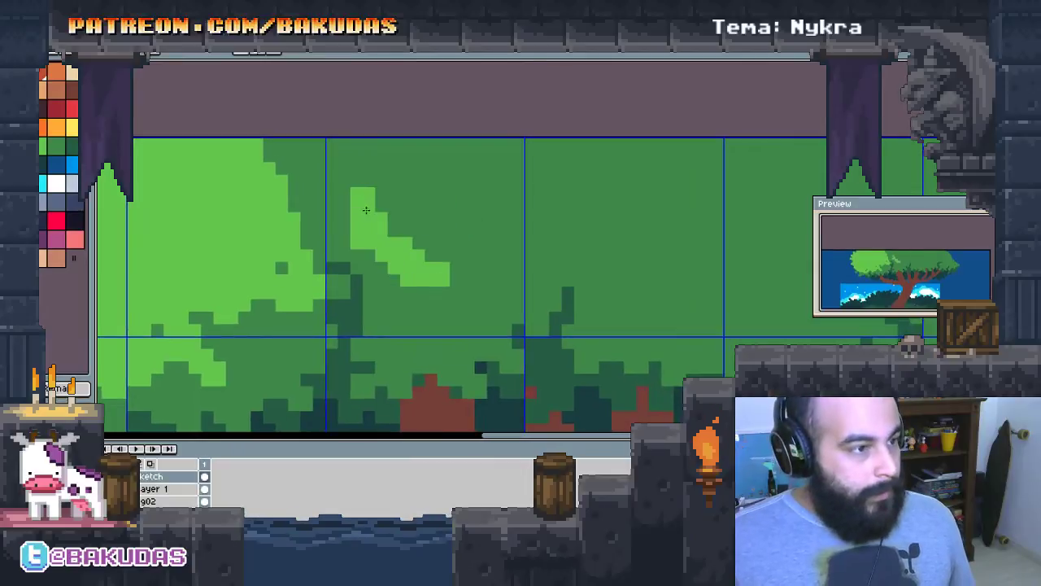
{"action": "left_click_drag", "start_coordinate": [383, 147], "coordinate": [347, 223]}
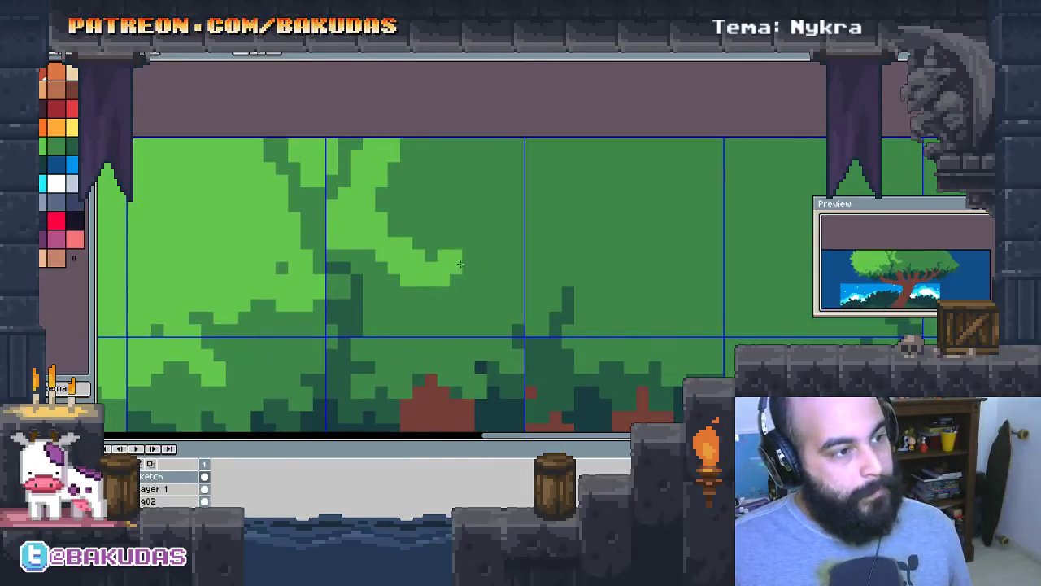
{"action": "scroll", "coordinate": [460, 264], "scroll_direction": "left", "scroll_amount": 1}
{"action": "left_click_drag", "start_coordinate": [407, 162], "coordinate": [460, 230]}
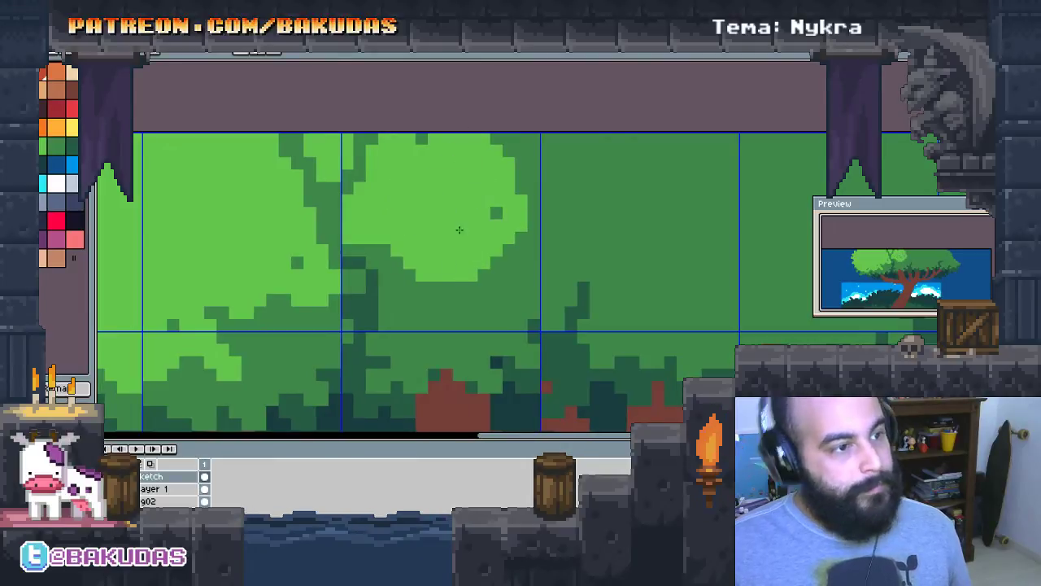
{"action": "mouse_move", "coordinate": [391, 281]}
{"action": "left_mouse_down"}
{"action": "mouse_move", "coordinate": [401, 270]}
{"action": "mouse_move", "coordinate": [411, 308]}
{"action": "left_mouse_up"}
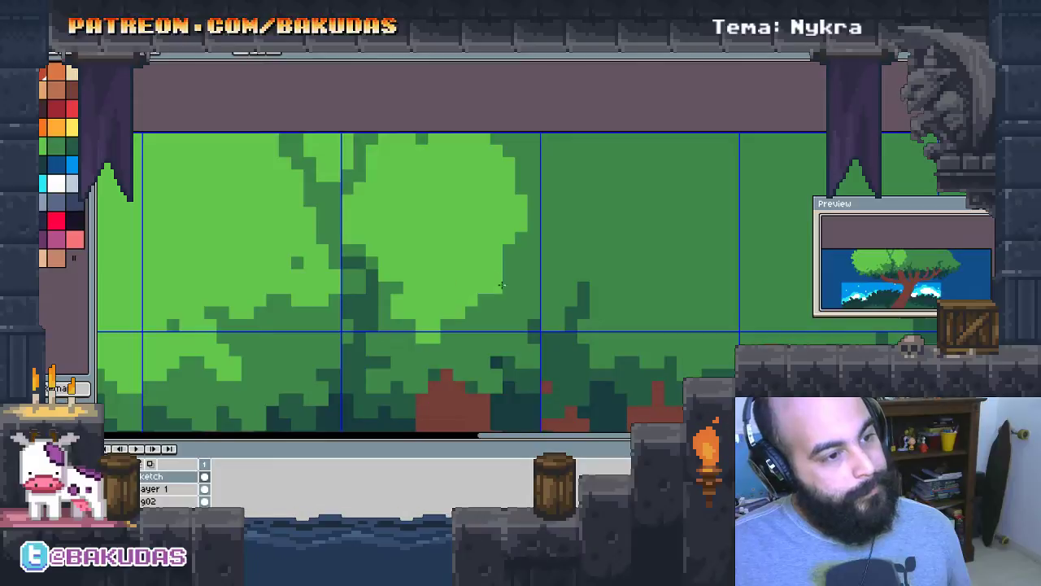
Add a light-green foliage patch, extend the right blob's edge, and fill between blobs
{"action": "scroll", "coordinate": [553, 257], "scroll_direction": "down", "scroll_amount": 1}
{"action": "scroll", "coordinate": [553, 257], "scroll_direction": "right", "scroll_amount": 1}
{"action": "mouse_move", "coordinate": [588, 218]}
{"action": "left_mouse_down"}
{"action": "mouse_move", "coordinate": [574, 281]}
{"action": "mouse_move", "coordinate": [626, 293]}
{"action": "mouse_move", "coordinate": [651, 236]}
{"action": "mouse_move", "coordinate": [581, 212]}
{"action": "mouse_move", "coordinate": [529, 244]}
{"action": "mouse_move", "coordinate": [554, 269]}
{"action": "left_mouse_up"}
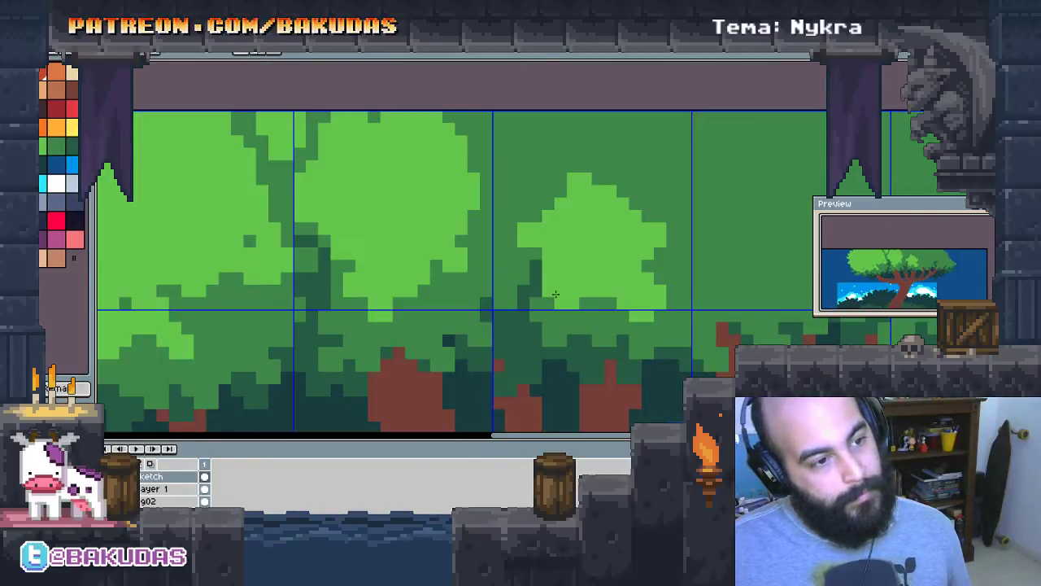
{"action": "left_click", "coordinate": [655, 205]}
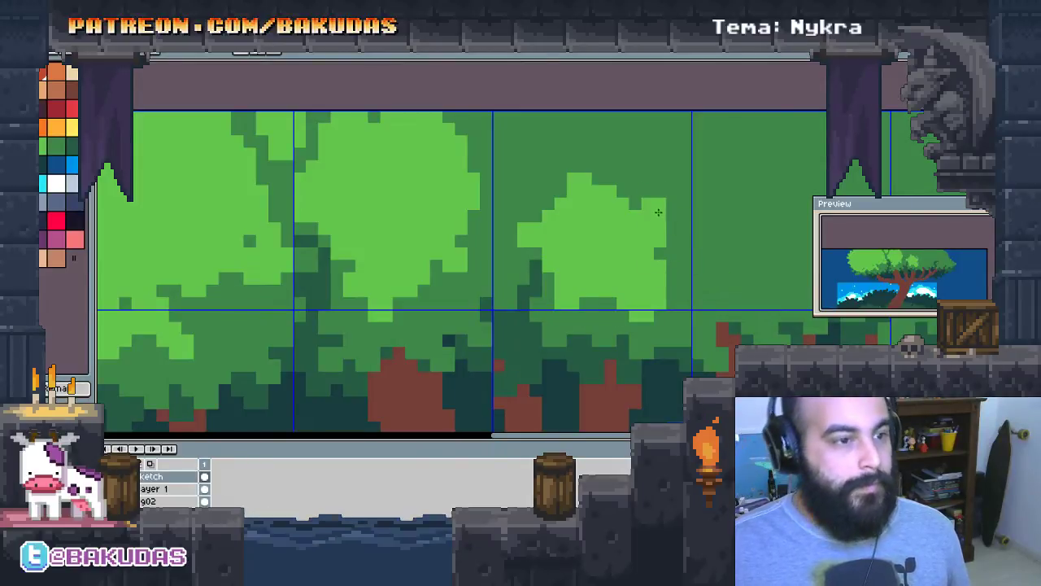
{"action": "left_click_drag", "start_coordinate": [658, 212], "coordinate": [647, 209]}
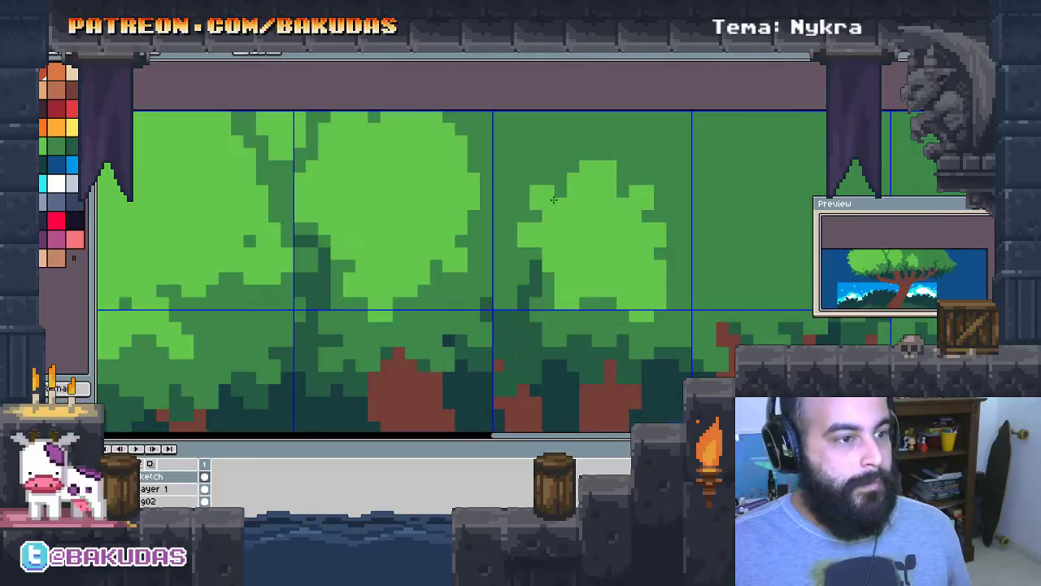
{"action": "left_click_drag", "start_coordinate": [511, 122], "coordinate": [505, 193]}
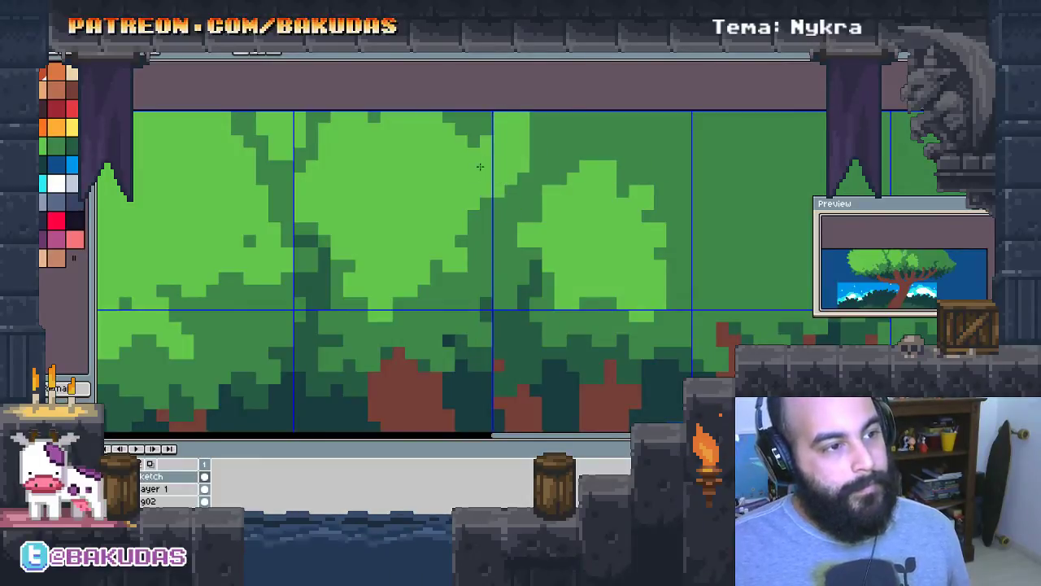
Pick a darker green and paint leaf shading into the canopy
{"action": "scroll", "coordinate": [569, 163], "scroll_direction": "down", "scroll_amount": 2}
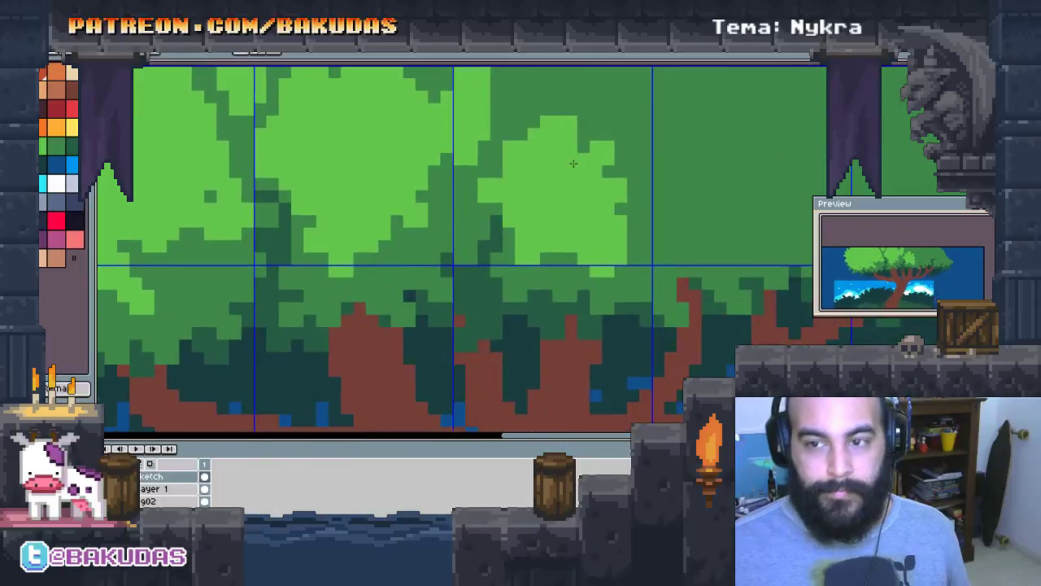
{"action": "scroll", "coordinate": [674, 120], "scroll_direction": "down", "scroll_amount": 3}
{"action": "scroll", "coordinate": [675, 120], "scroll_direction": "up", "scroll_amount": 2}
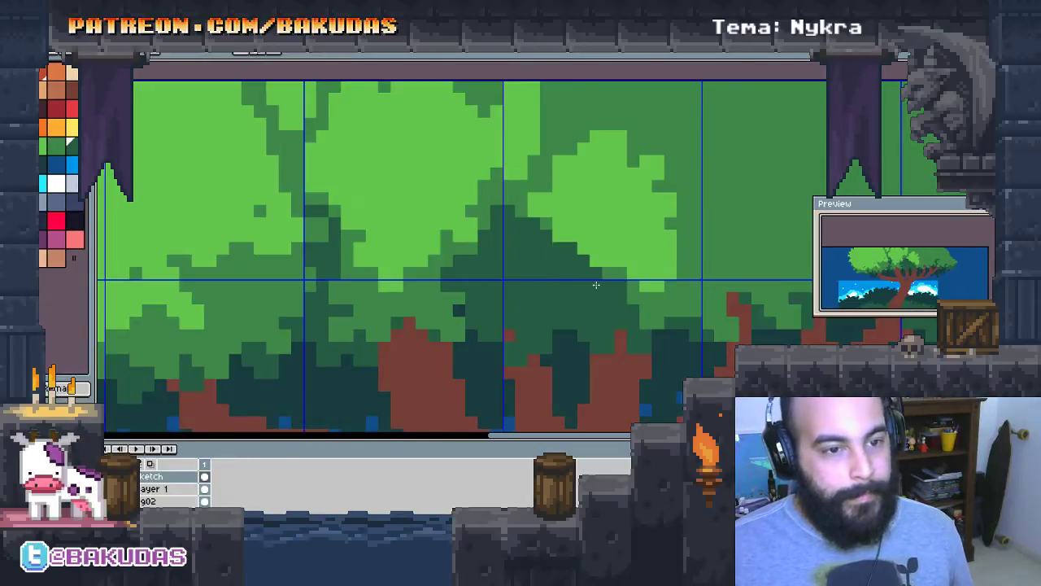
{"action": "left_click", "coordinate": [575, 258], "text": "alt"}
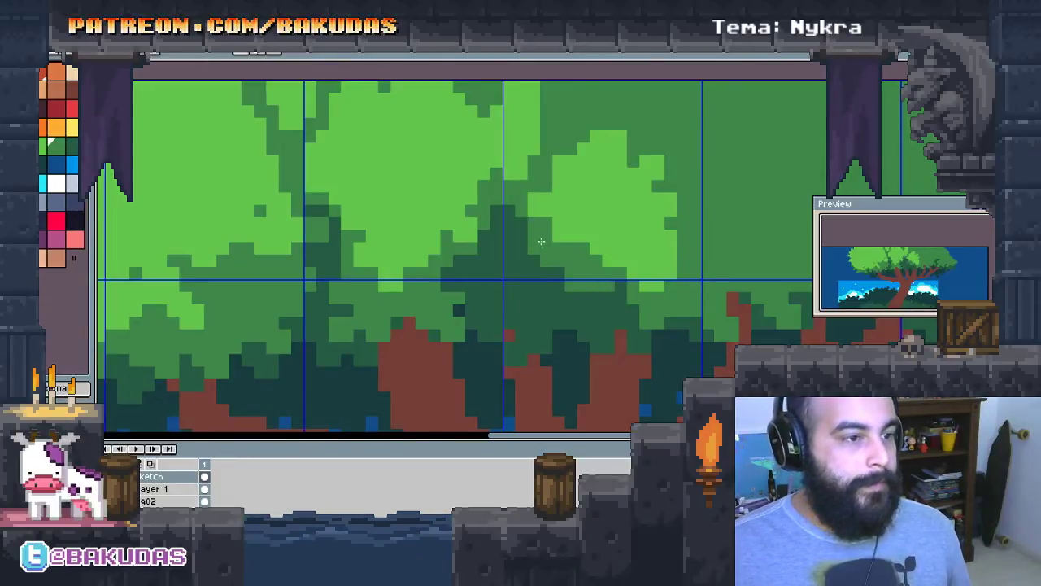
{"action": "left_click_drag", "start_coordinate": [594, 253], "coordinate": [551, 227]}
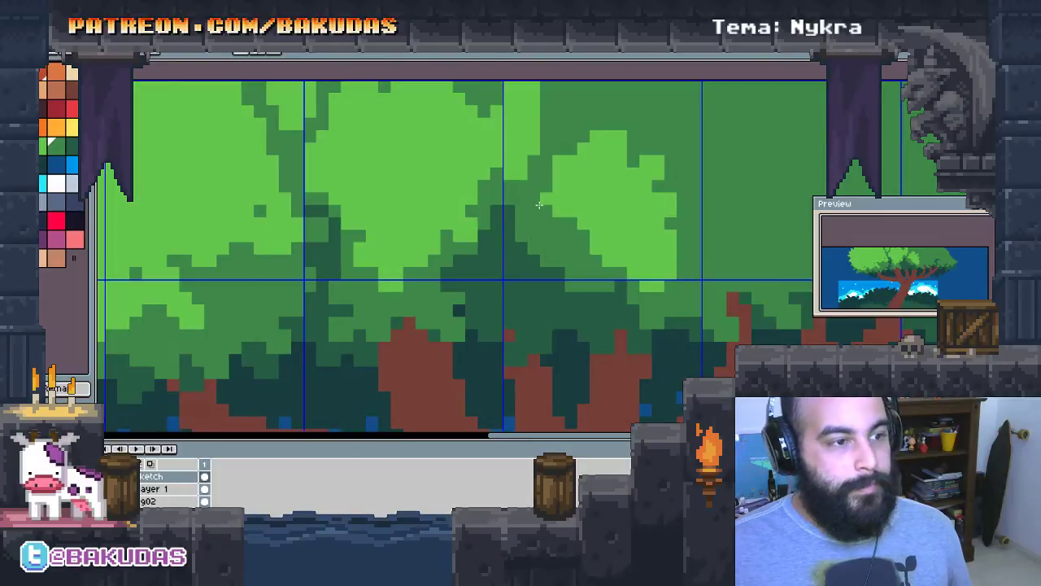
{"action": "left_click_drag", "start_coordinate": [561, 180], "coordinate": [577, 186]}
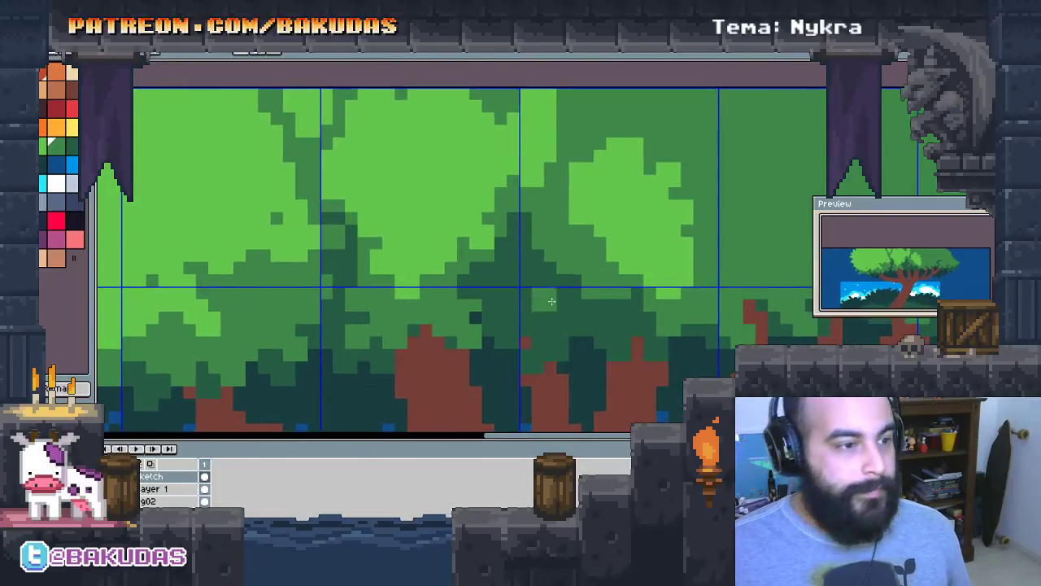
{"action": "left_click_drag", "start_coordinate": [528, 293], "coordinate": [532, 289]}
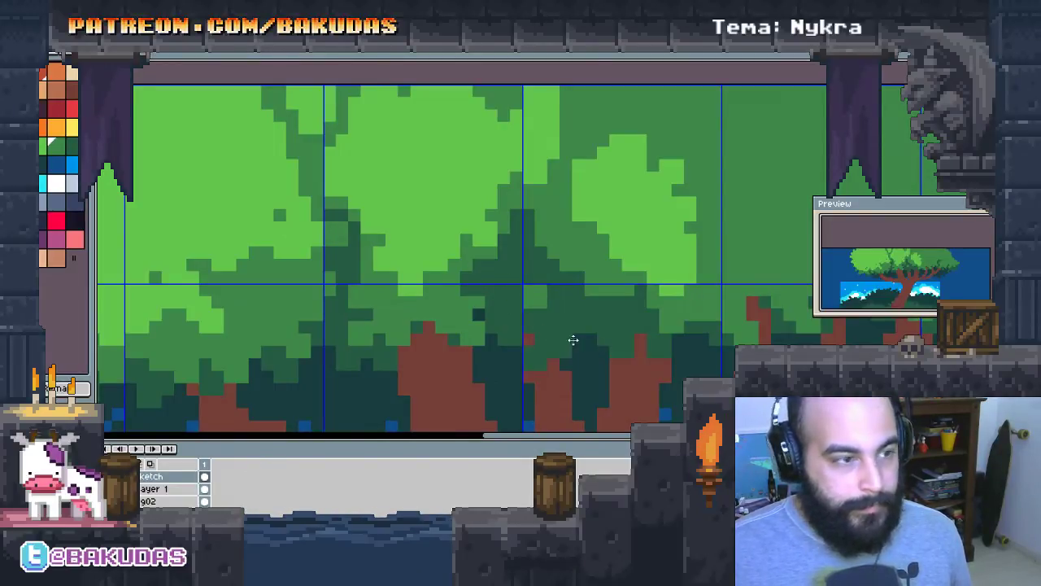
{"action": "scroll", "coordinate": [503, 265], "scroll_direction": "down", "scroll_amount": 2}
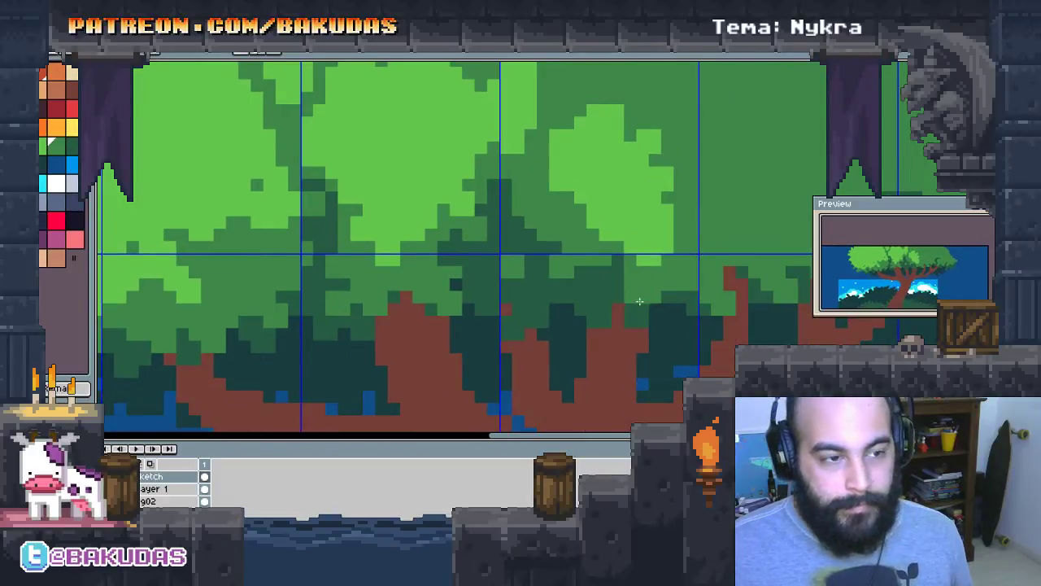
{"action": "scroll", "coordinate": [621, 306], "scroll_direction": "right", "scroll_amount": 2}
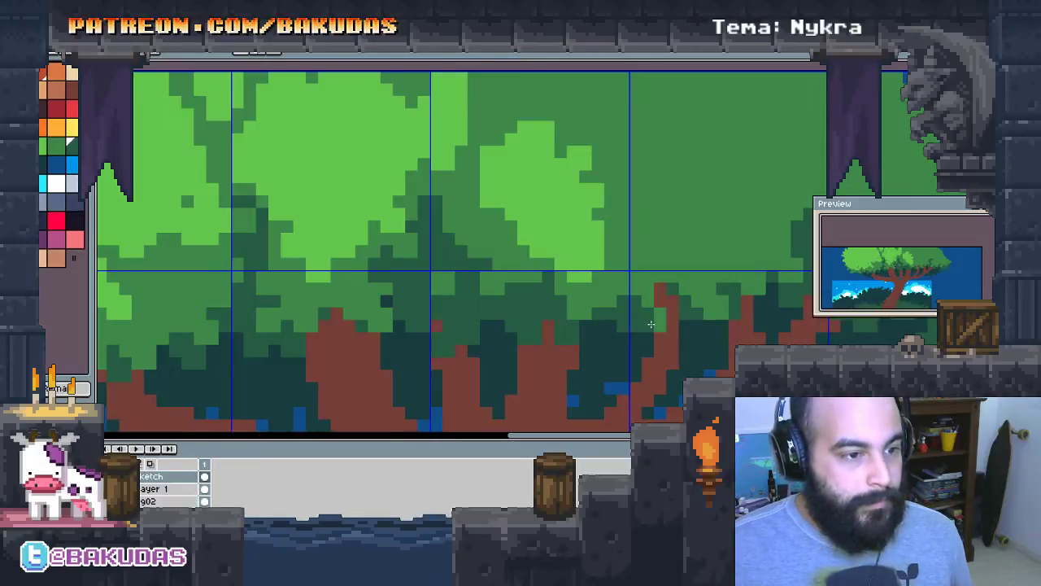
Add dark-green leaf clumps on the right and dab mid and dark green shading
{"action": "mouse_move", "coordinate": [690, 275]}
{"action": "left_mouse_down"}
{"action": "mouse_move", "coordinate": [665, 272]}
{"action": "mouse_move", "coordinate": [710, 280]}
{"action": "left_mouse_up"}
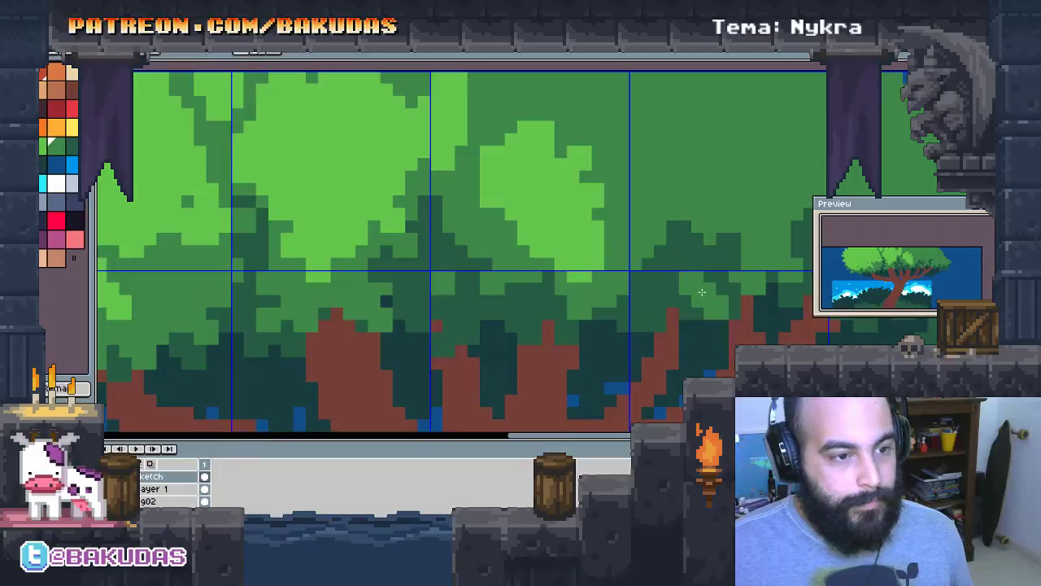
{"action": "left_click", "coordinate": [708, 294], "text": "alt"}
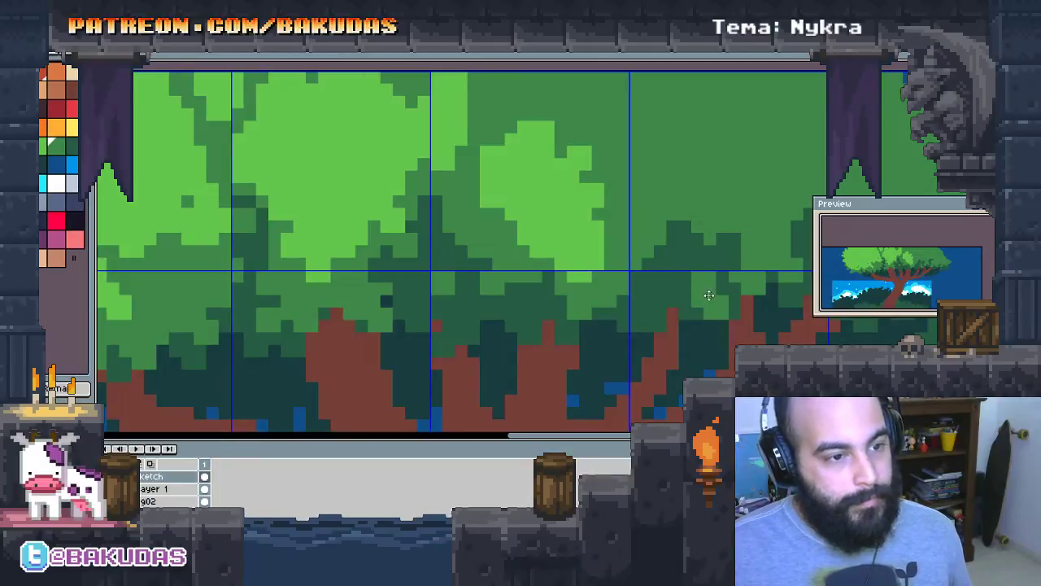
{"action": "left_click", "coordinate": [673, 279]}
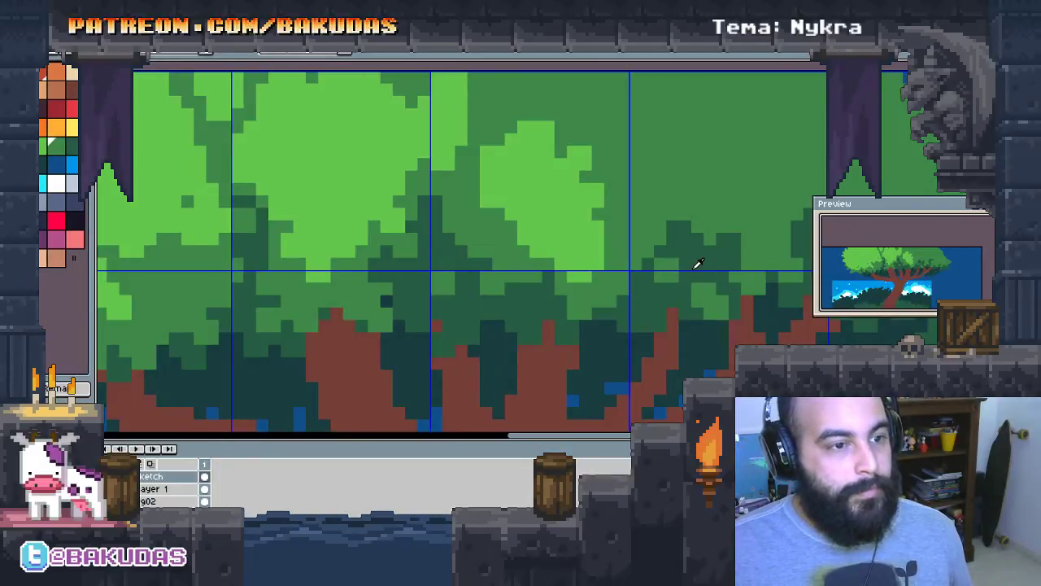
{"action": "left_click", "coordinate": [698, 263], "text": "alt"}
{"action": "left_click", "coordinate": [644, 255]}
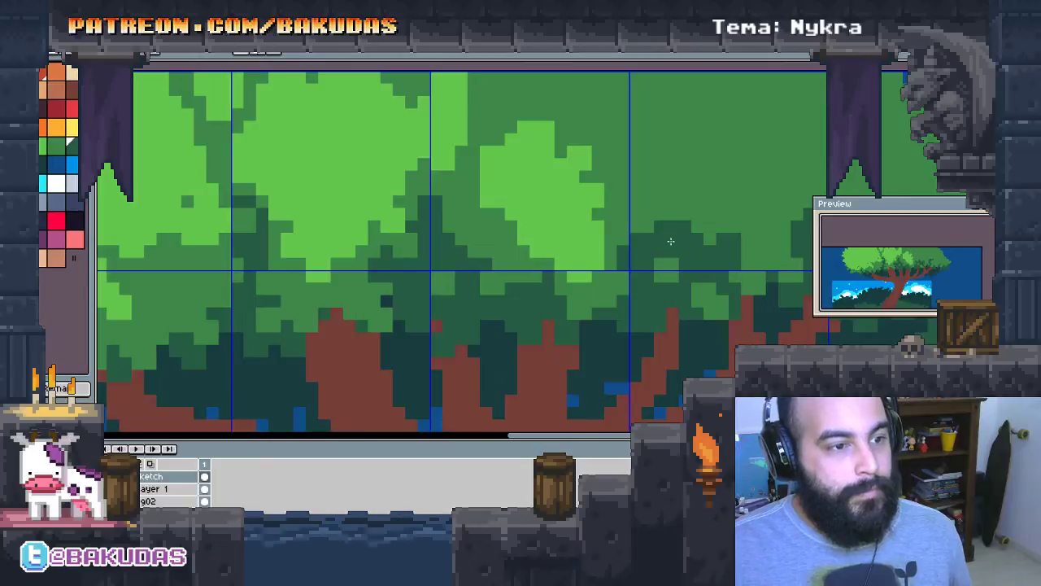
Paint light-green highlights along the top of the canopy
{"action": "left_click", "coordinate": [719, 236], "text": "alt"}
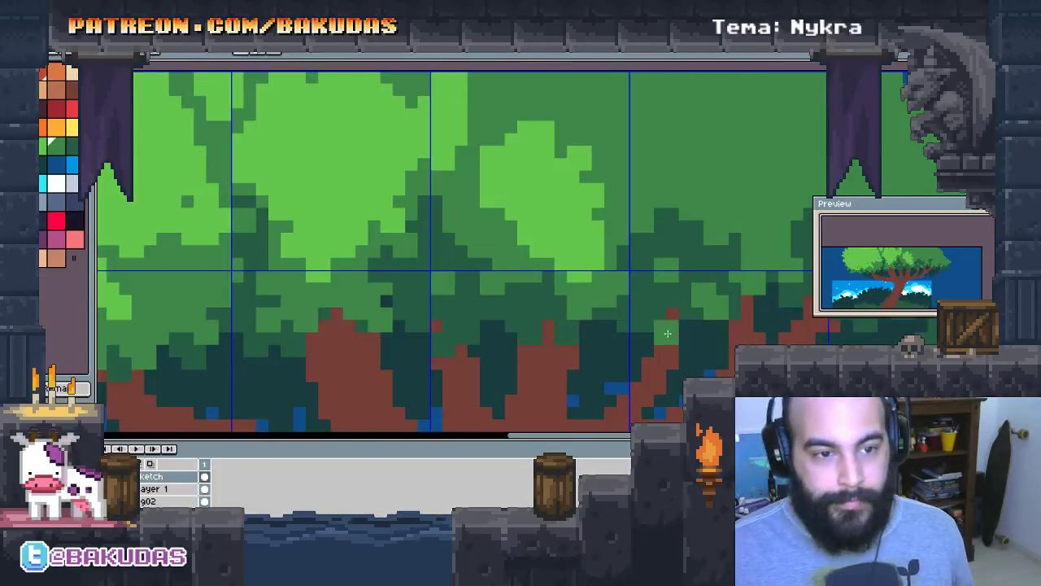
{"action": "left_click_drag", "start_coordinate": [627, 304], "coordinate": [647, 299]}
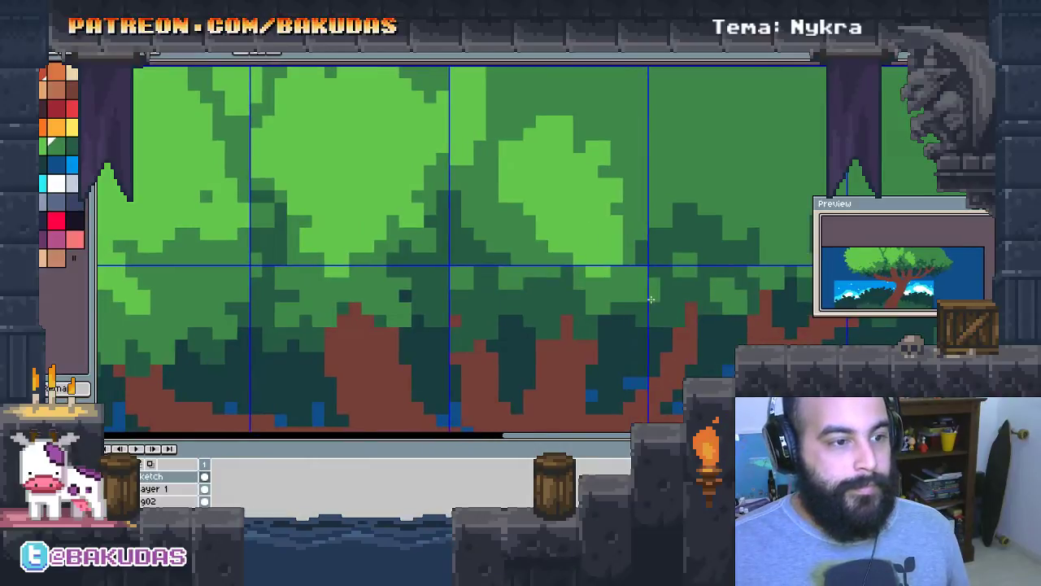
{"action": "scroll", "coordinate": [651, 300], "scroll_direction": "up", "scroll_amount": 2}
{"action": "scroll", "coordinate": [448, 213], "scroll_direction": "right", "scroll_amount": 3}
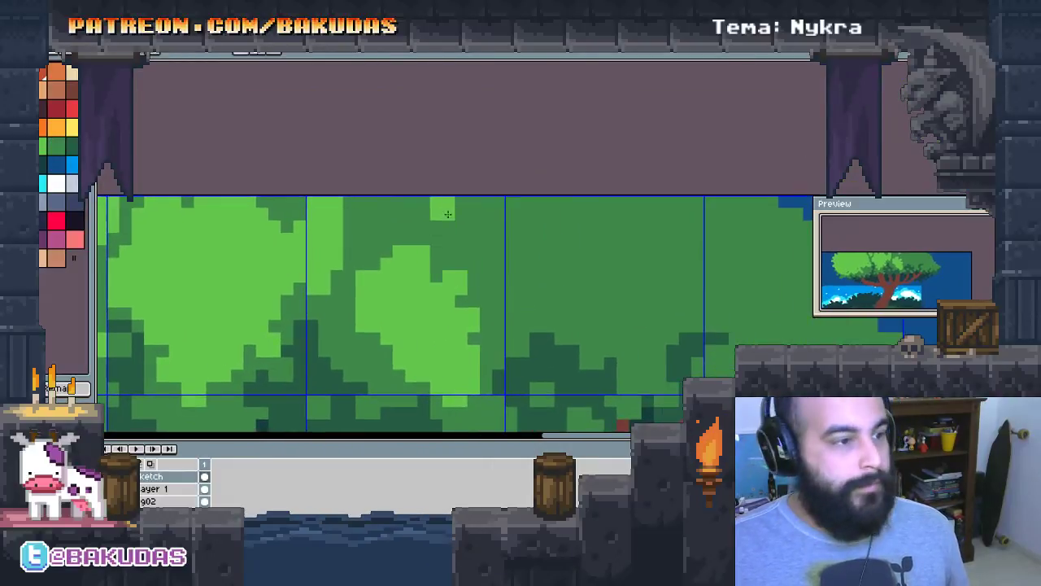
{"action": "mouse_move", "coordinate": [447, 213]}
{"action": "left_mouse_down"}
{"action": "mouse_move", "coordinate": [585, 236]}
{"action": "mouse_move", "coordinate": [519, 200]}
{"action": "left_mouse_up"}
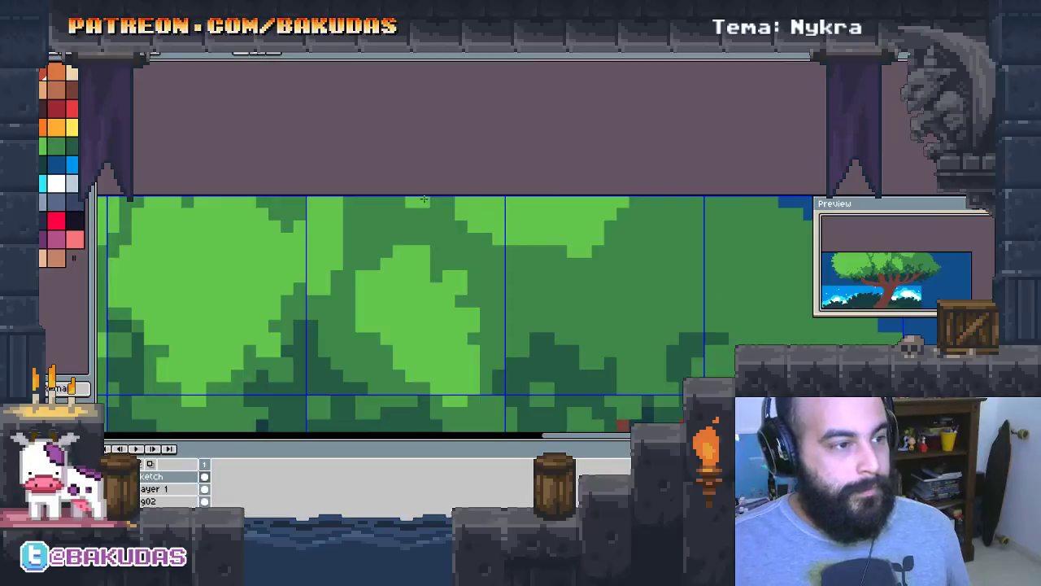
{"action": "scroll", "coordinate": [440, 211], "scroll_direction": "up", "scroll_amount": 1}
{"action": "scroll", "coordinate": [491, 187], "scroll_direction": "up", "scroll_amount": 1}
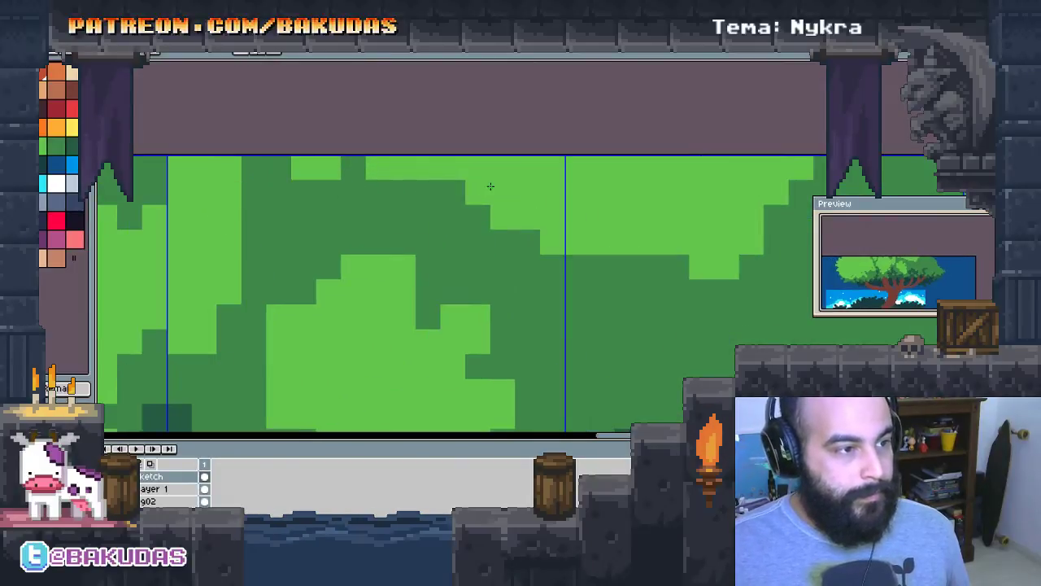
Dab light-green leaf blocks across the canopy and cover a dark patch
{"action": "left_click", "coordinate": [540, 255]}
{"action": "left_click", "coordinate": [639, 304]}
{"action": "left_click_drag", "start_coordinate": [655, 302], "coordinate": [655, 290]}
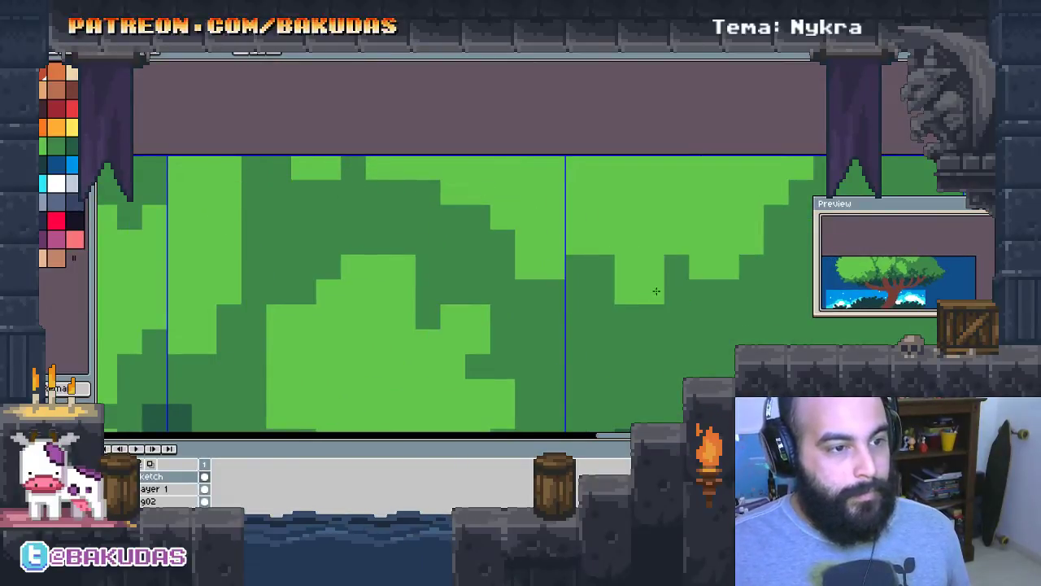
{"action": "left_click", "coordinate": [691, 309]}
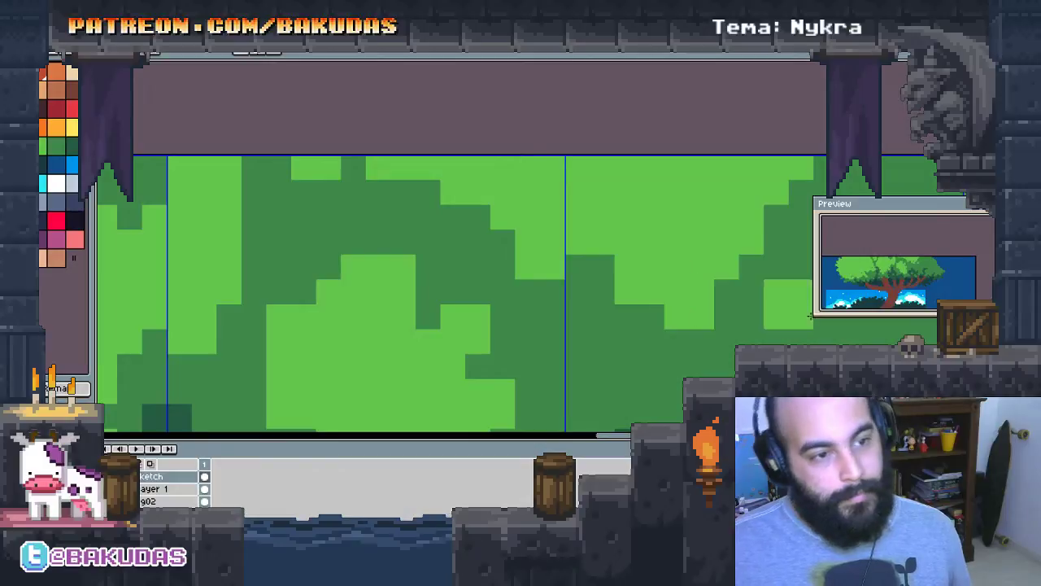
{"action": "mouse_move", "coordinate": [788, 304]}
{"action": "left_mouse_down"}
{"action": "mouse_move", "coordinate": [695, 319]}
{"action": "mouse_move", "coordinate": [688, 330]}
{"action": "left_mouse_up"}
{"action": "left_click", "coordinate": [696, 306]}
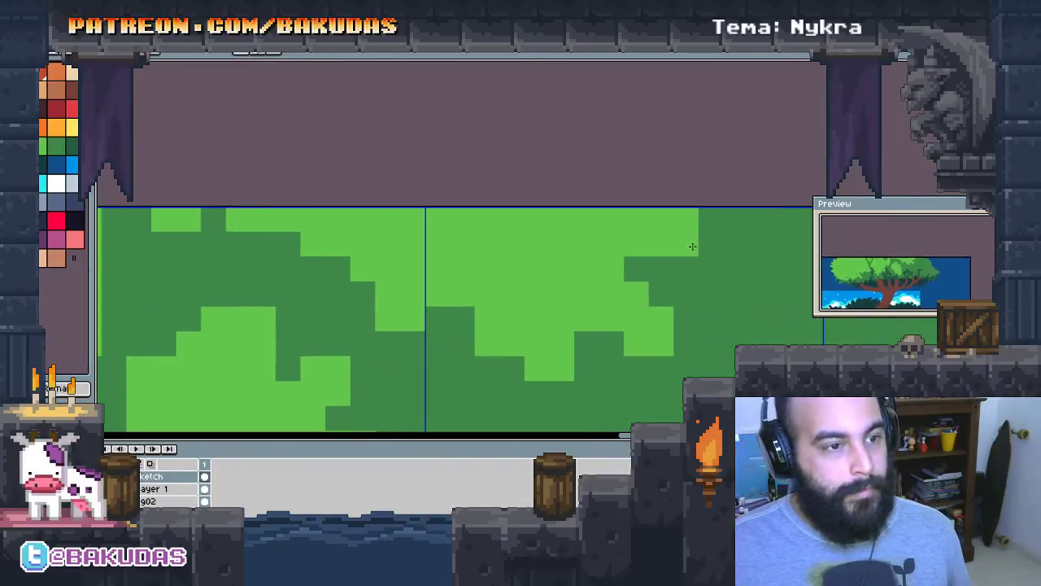
{"action": "left_click", "coordinate": [698, 223]}
{"action": "left_click_drag", "start_coordinate": [723, 269], "coordinate": [773, 232]}
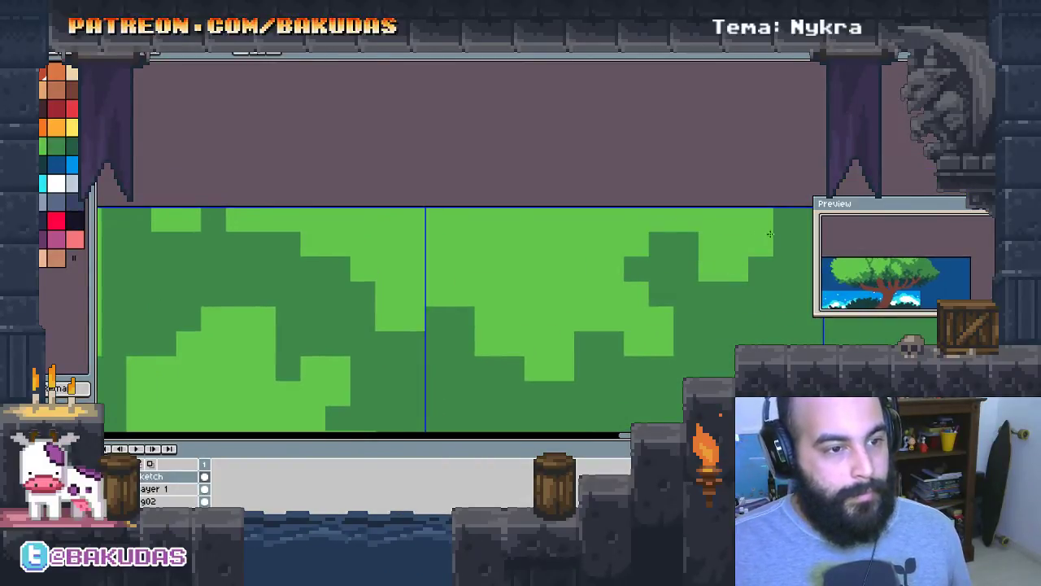
{"action": "scroll", "coordinate": [634, 276], "scroll_direction": "up", "scroll_amount": 5}
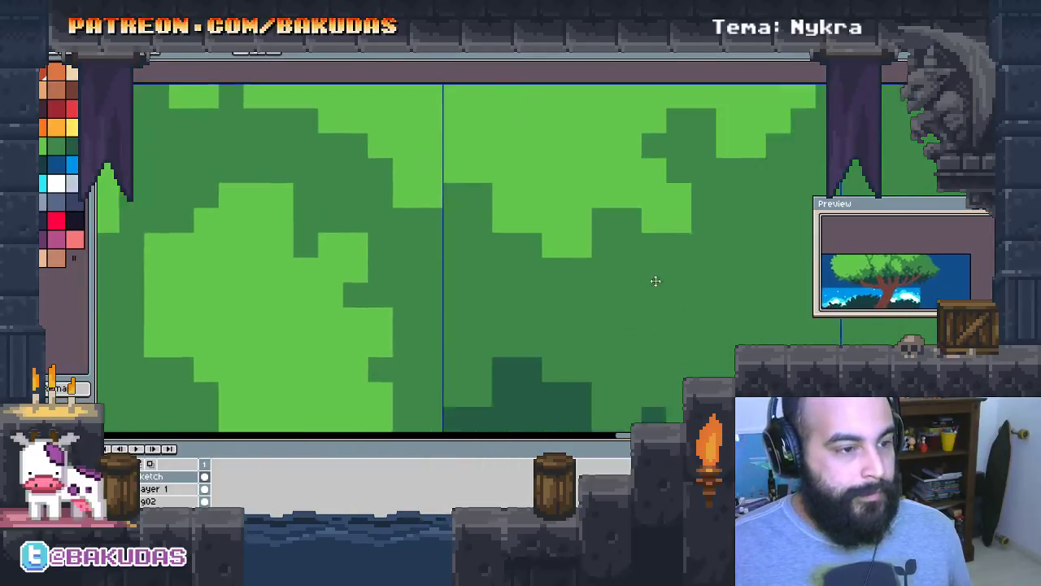
Extend the light-green foliage upward and to the right with diagonal bands
{"action": "mouse_move", "coordinate": [619, 306]}
{"action": "left_mouse_down"}
{"action": "mouse_move", "coordinate": [659, 203]}
{"action": "mouse_move", "coordinate": [569, 220]}
{"action": "mouse_move", "coordinate": [581, 268]}
{"action": "left_mouse_up"}
{"action": "mouse_move", "coordinate": [675, 159]}
{"action": "left_mouse_down"}
{"action": "mouse_move", "coordinate": [716, 155]}
{"action": "mouse_move", "coordinate": [781, 232]}
{"action": "left_mouse_up"}
{"action": "mouse_move", "coordinate": [782, 180]}
{"action": "left_mouse_down"}
{"action": "mouse_move", "coordinate": [575, 225]}
{"action": "mouse_move", "coordinate": [521, 162]}
{"action": "left_mouse_up"}
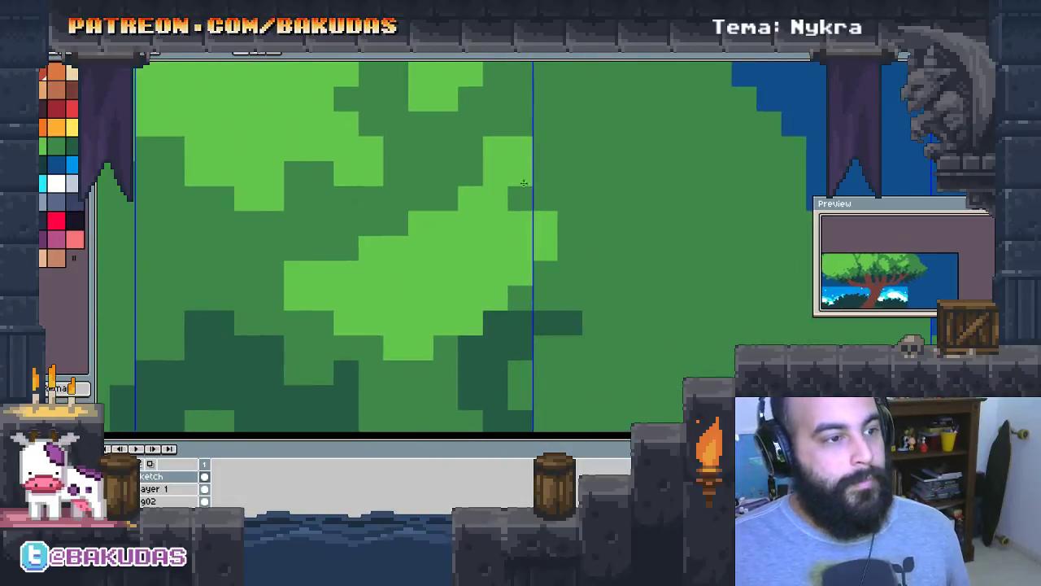
{"action": "left_click_drag", "start_coordinate": [632, 211], "coordinate": [608, 298]}
{"action": "mouse_move", "coordinate": [557, 151]}
{"action": "left_mouse_down"}
{"action": "mouse_move", "coordinate": [666, 220]}
{"action": "mouse_move", "coordinate": [594, 138]}
{"action": "left_mouse_up"}
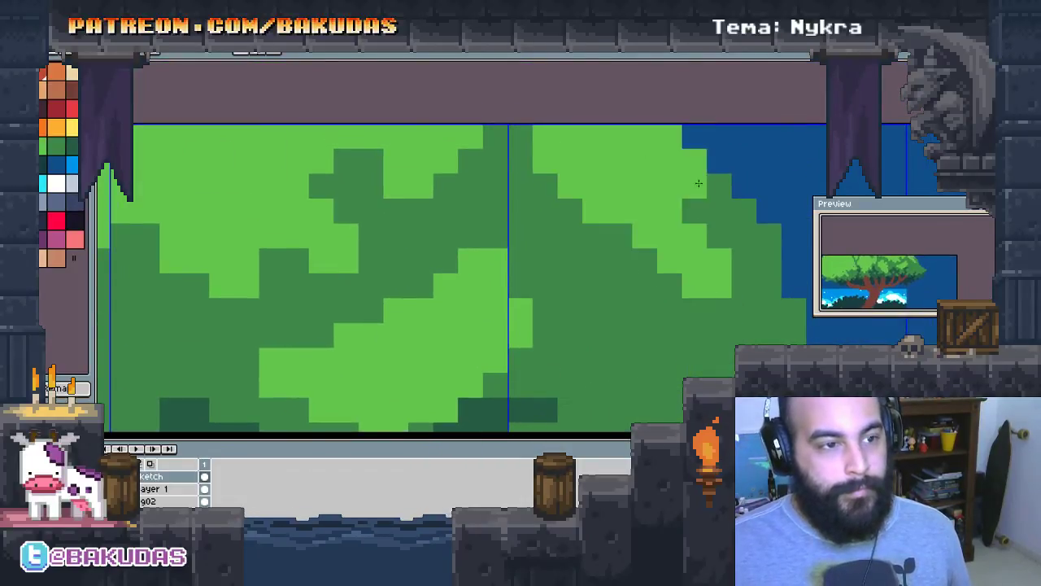
Fill the dark right area and canopy's right edge with light green, forming a stepped tip
{"action": "left_click_drag", "start_coordinate": [692, 179], "coordinate": [716, 237]}
{"action": "left_click_drag", "start_coordinate": [521, 236], "coordinate": [642, 238]}
{"action": "left_click_drag", "start_coordinate": [700, 138], "coordinate": [793, 333]}
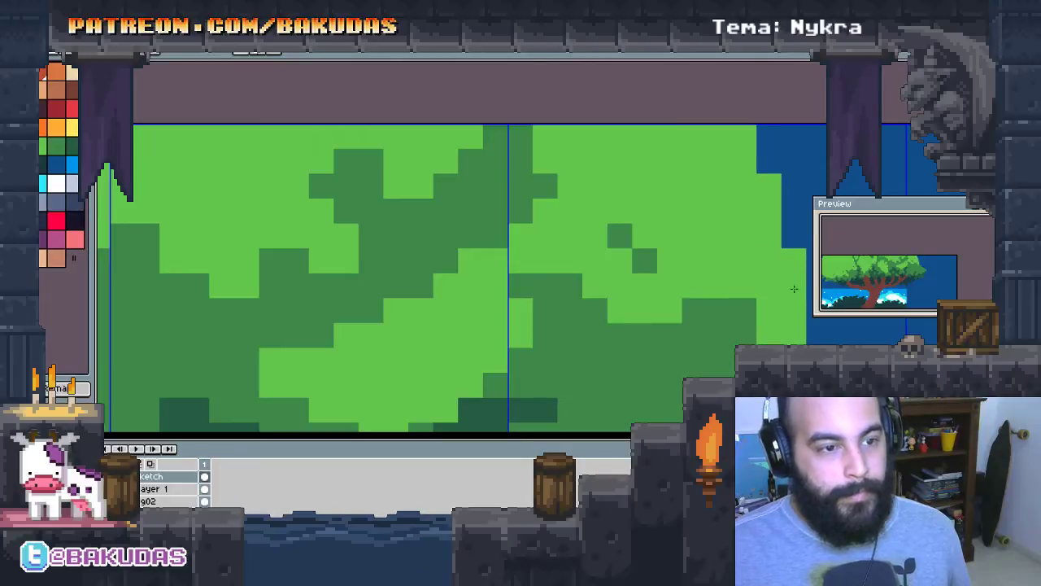
{"action": "left_click_drag", "start_coordinate": [793, 269], "coordinate": [781, 155]}
{"action": "mouse_move", "coordinate": [809, 321]}
{"action": "left_mouse_down"}
{"action": "mouse_move", "coordinate": [582, 289]}
{"action": "mouse_move", "coordinate": [534, 302]}
{"action": "mouse_move", "coordinate": [540, 344]}
{"action": "mouse_move", "coordinate": [774, 271]}
{"action": "left_mouse_up"}
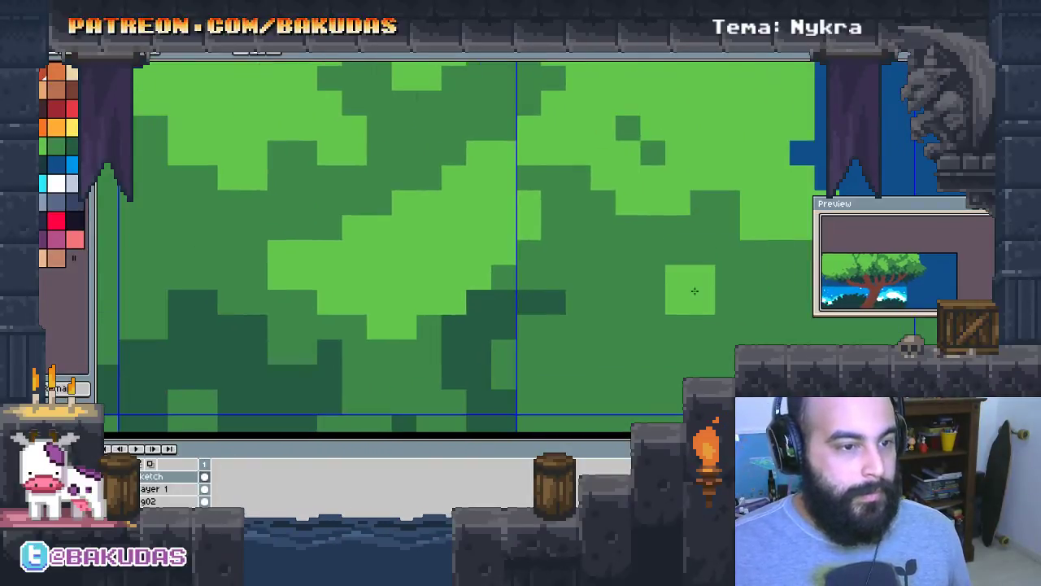
{"action": "scroll", "coordinate": [691, 269], "scroll_direction": "down", "scroll_amount": 2}
{"action": "mouse_move", "coordinate": [533, 213]}
{"action": "left_mouse_down"}
{"action": "mouse_move", "coordinate": [570, 223]}
{"action": "mouse_move", "coordinate": [590, 179]}
{"action": "mouse_move", "coordinate": [631, 228]}
{"action": "left_mouse_up"}
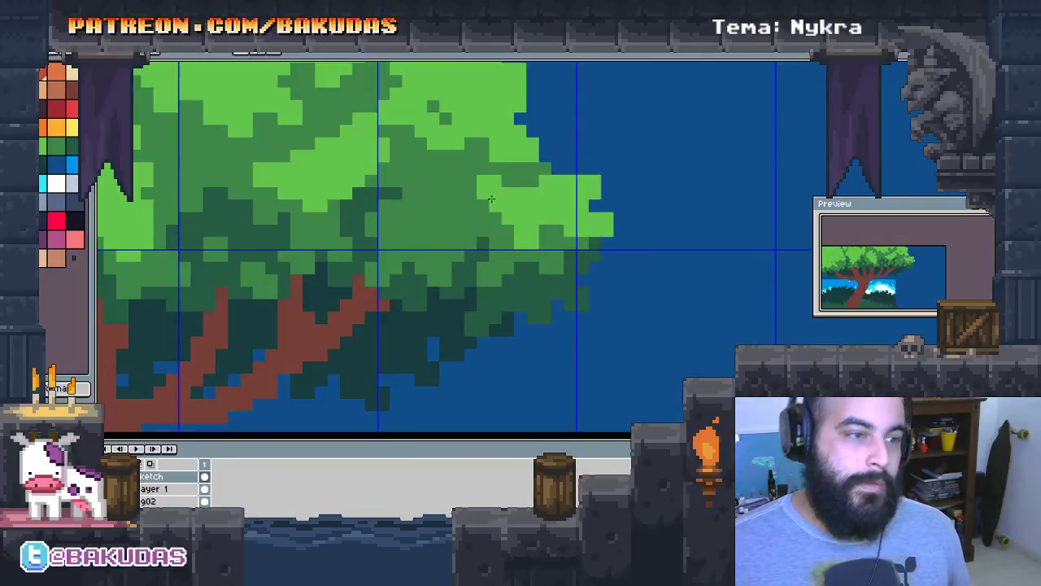
Select the trunk and paint light-brown highlights along its left edge, upper part and right side
{"action": "scroll", "coordinate": [491, 199], "scroll_direction": "down", "scroll_amount": 1}
{"action": "scroll", "coordinate": [504, 198], "scroll_direction": "down", "scroll_amount": 1}
{"action": "scroll", "coordinate": [570, 199], "scroll_direction": "down", "scroll_amount": 1}
{"action": "scroll", "coordinate": [594, 200], "scroll_direction": "down", "scroll_amount": 1}
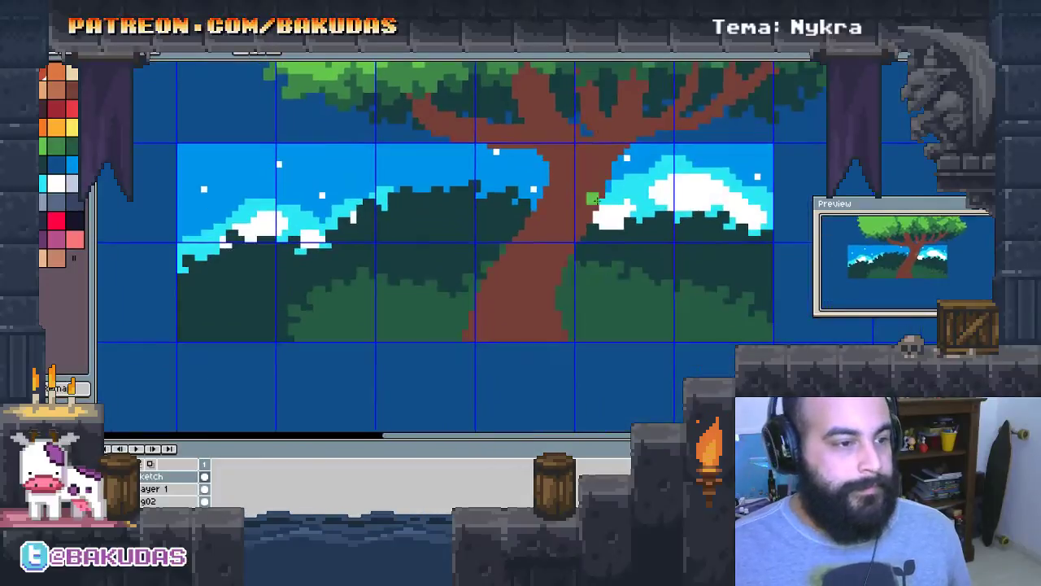
{"action": "left_click", "coordinate": [548, 245]}
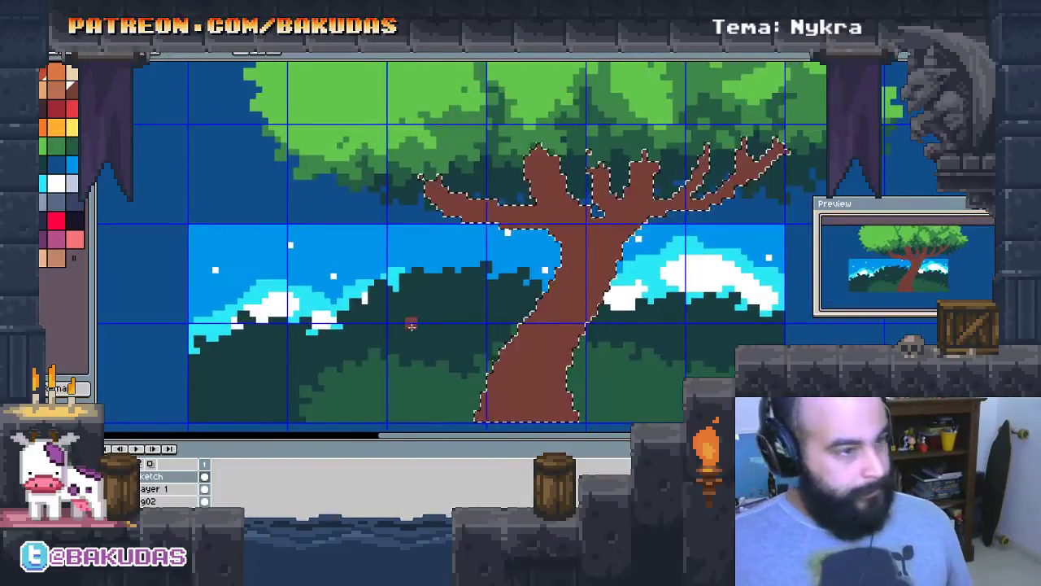
{"action": "scroll", "coordinate": [488, 301], "scroll_direction": "up", "scroll_amount": 1}
{"action": "scroll", "coordinate": [464, 212], "scroll_direction": "up", "scroll_amount": 1}
{"action": "scroll", "coordinate": [469, 218], "scroll_direction": "down", "scroll_amount": 1}
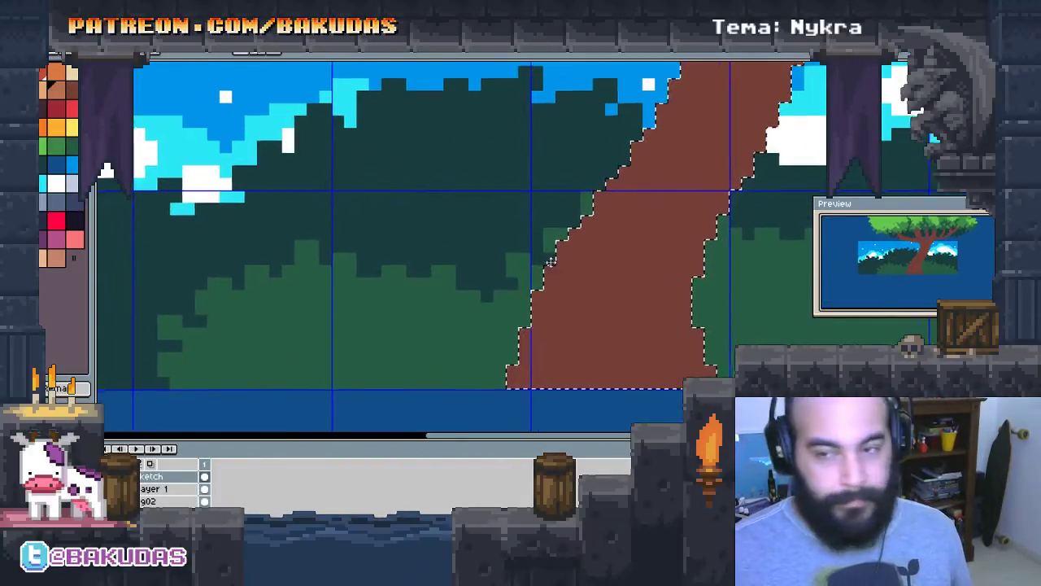
{"action": "scroll", "coordinate": [416, 174], "scroll_direction": "up", "scroll_amount": 1}
{"action": "scroll", "coordinate": [450, 149], "scroll_direction": "down", "scroll_amount": 1}
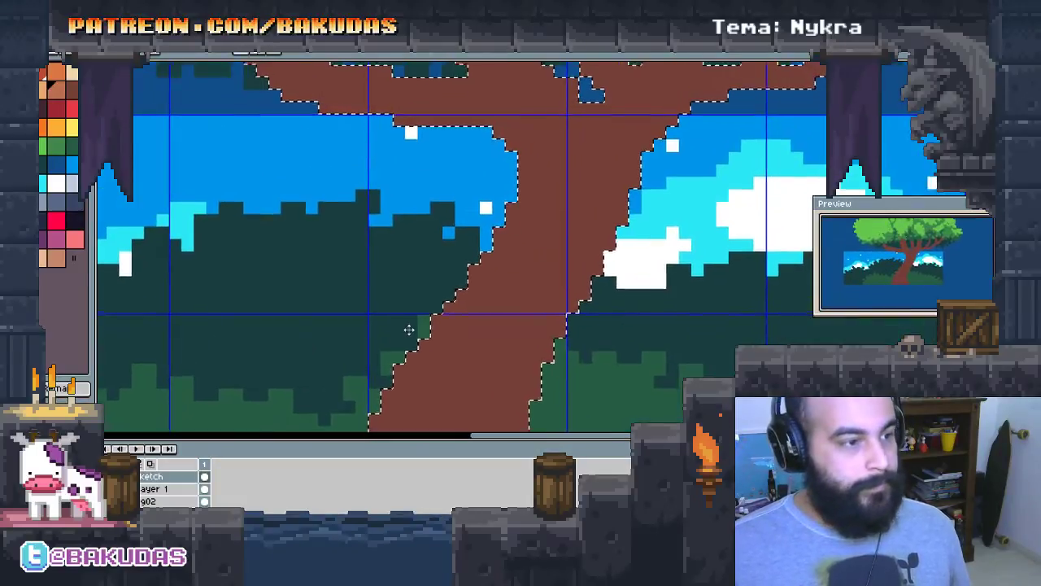
{"action": "scroll", "coordinate": [503, 163], "scroll_direction": "up", "scroll_amount": 1}
{"action": "scroll", "coordinate": [488, 179], "scroll_direction": "down", "scroll_amount": 1}
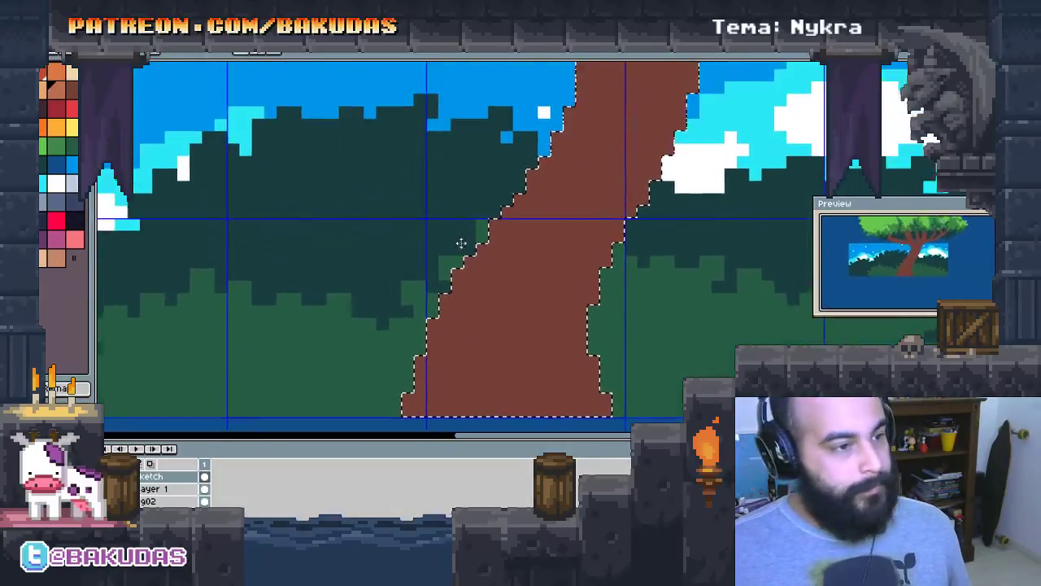
{"action": "scroll", "coordinate": [455, 310], "scroll_direction": "up", "scroll_amount": 1}
{"action": "mouse_move", "coordinate": [407, 382]}
{"action": "left_mouse_down"}
{"action": "mouse_move", "coordinate": [432, 366]}
{"action": "mouse_move", "coordinate": [509, 216]}
{"action": "left_mouse_up"}
{"action": "mouse_move", "coordinate": [488, 277]}
{"action": "left_mouse_down"}
{"action": "mouse_move", "coordinate": [465, 374]}
{"action": "mouse_move", "coordinate": [553, 232]}
{"action": "left_mouse_up"}
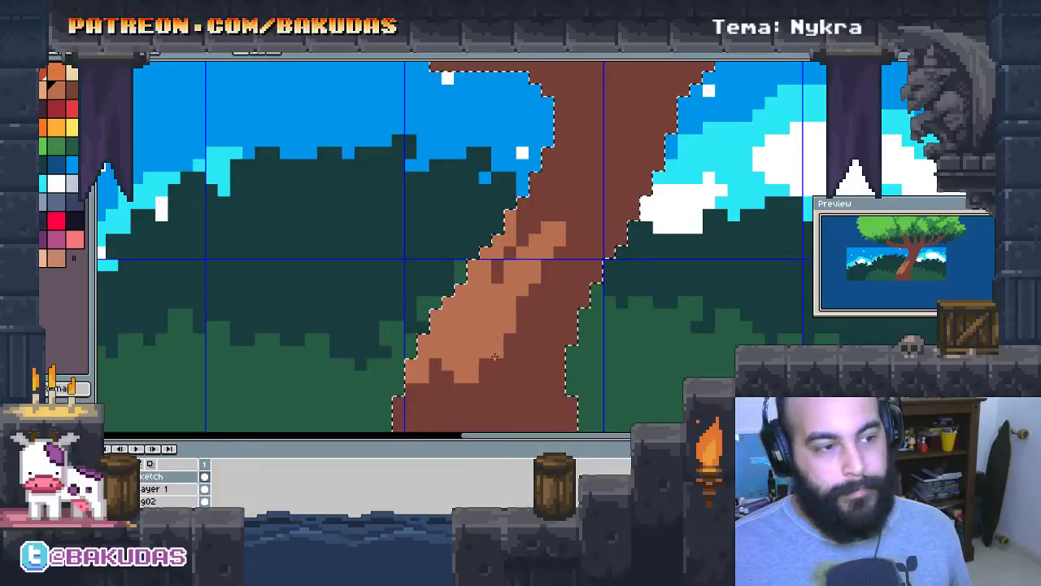
{"action": "left_click_drag", "start_coordinate": [541, 195], "coordinate": [495, 289]}
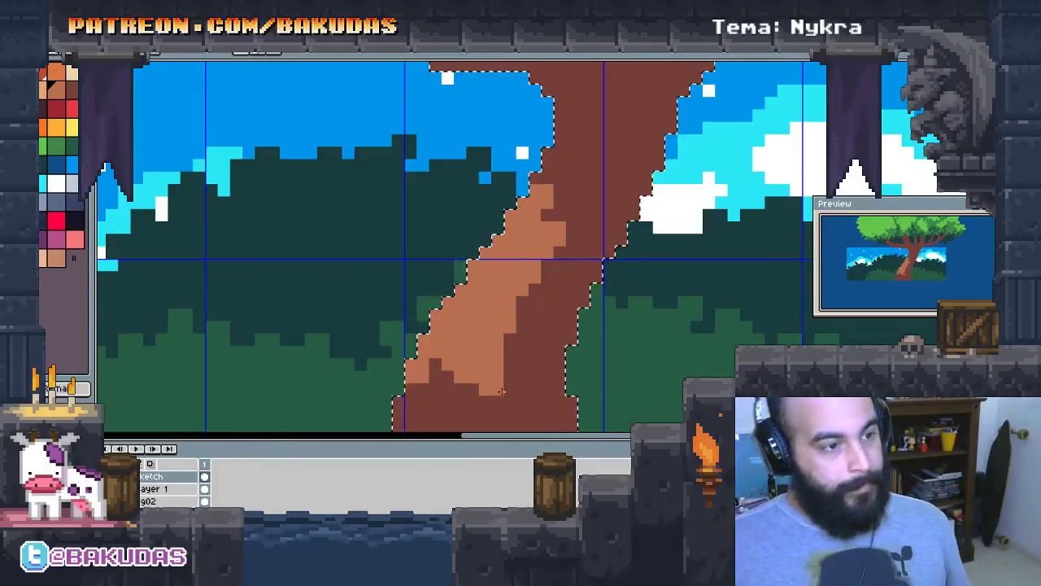
{"action": "mouse_move", "coordinate": [502, 392]}
{"action": "left_mouse_down"}
{"action": "mouse_move", "coordinate": [606, 179]}
{"action": "mouse_move", "coordinate": [553, 413]}
{"action": "left_mouse_up"}
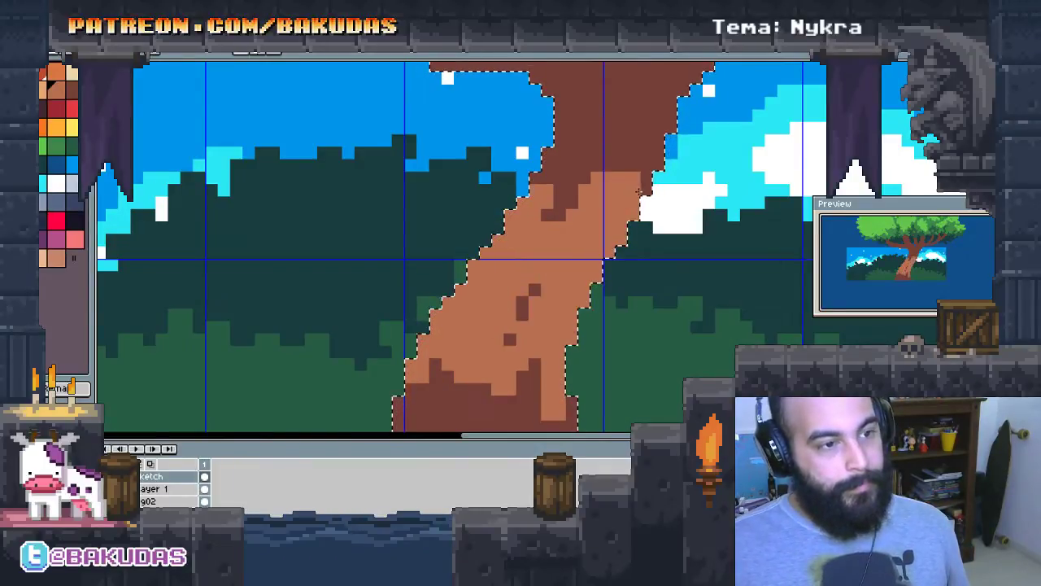
Highlight the left branch and the upper main trunk in light brown
{"action": "left_click_drag", "start_coordinate": [587, 85], "coordinate": [578, 251]}
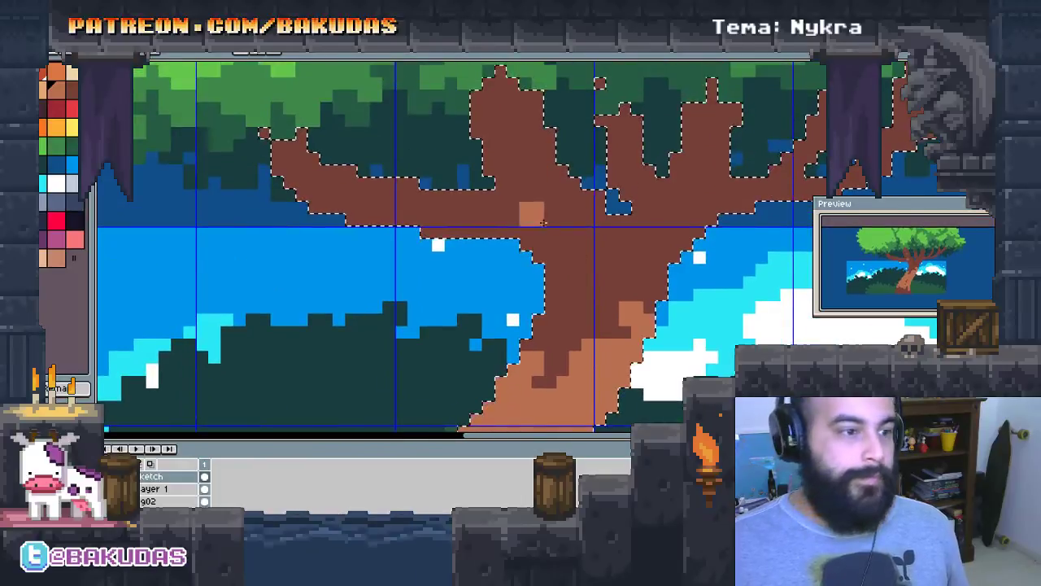
{"action": "mouse_move", "coordinate": [447, 199]}
{"action": "left_mouse_down"}
{"action": "mouse_move", "coordinate": [472, 219]}
{"action": "mouse_move", "coordinate": [276, 155]}
{"action": "mouse_move", "coordinate": [407, 219]}
{"action": "left_mouse_up"}
{"action": "left_click_drag", "start_coordinate": [281, 151], "coordinate": [448, 229]}
{"action": "left_click_drag", "start_coordinate": [525, 175], "coordinate": [570, 276]}
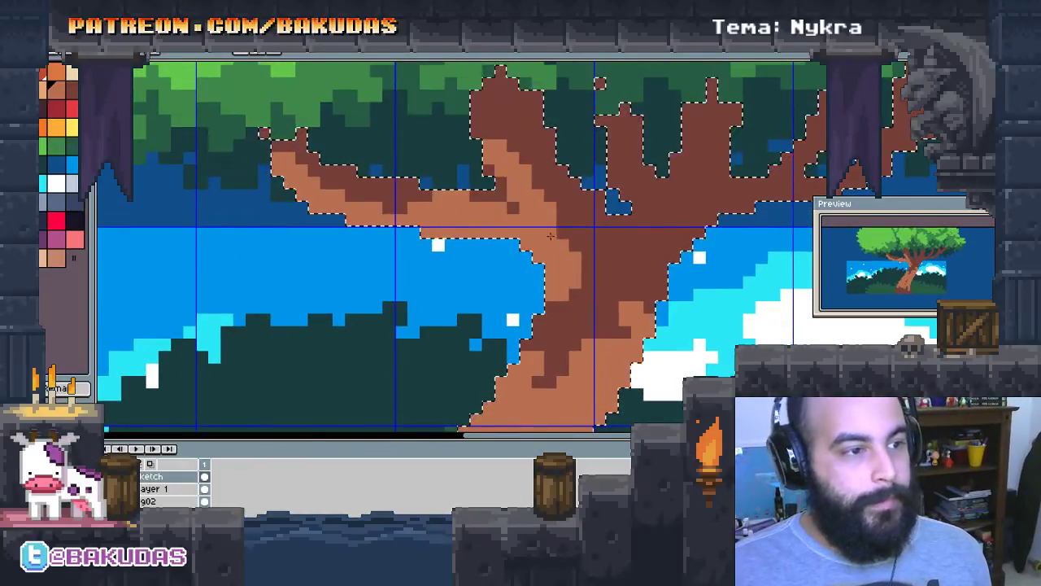
{"action": "left_click_drag", "start_coordinate": [513, 150], "coordinate": [476, 93]}
{"action": "left_click_drag", "start_coordinate": [561, 203], "coordinate": [582, 260]}
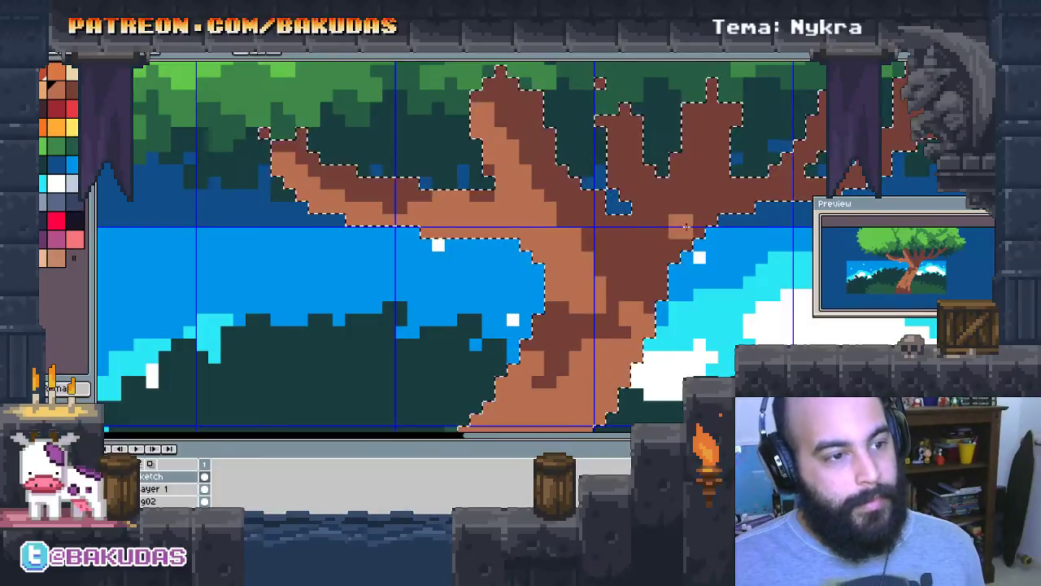
Highlight the right branch and the trunk's right and lower-right edges in light brown
{"action": "left_click_drag", "start_coordinate": [673, 196], "coordinate": [660, 213]}
{"action": "left_click", "coordinate": [656, 251]}
{"action": "left_click_drag", "start_coordinate": [662, 259], "coordinate": [632, 291]}
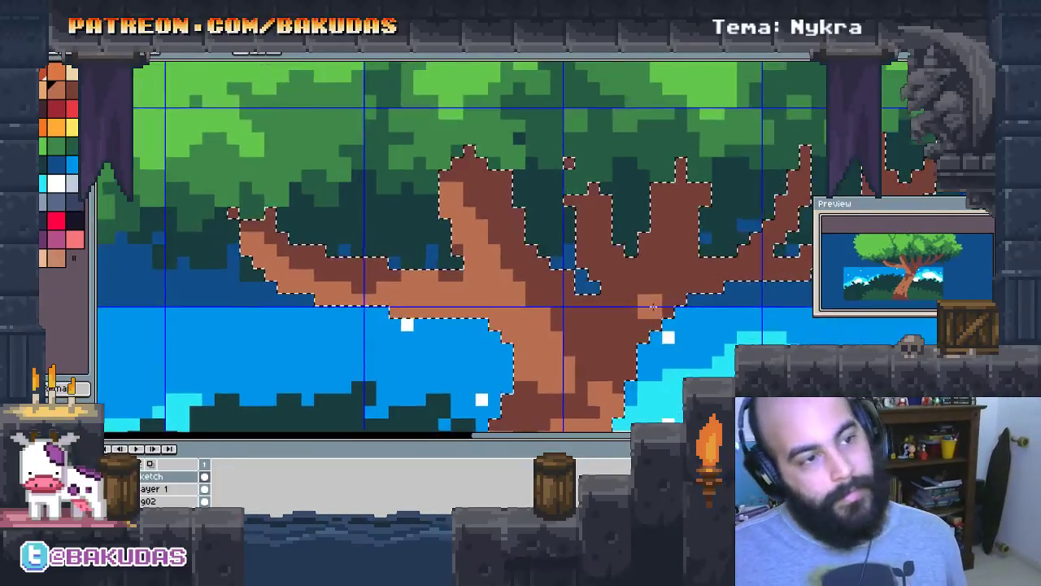
{"action": "left_click_drag", "start_coordinate": [667, 185], "coordinate": [651, 215]}
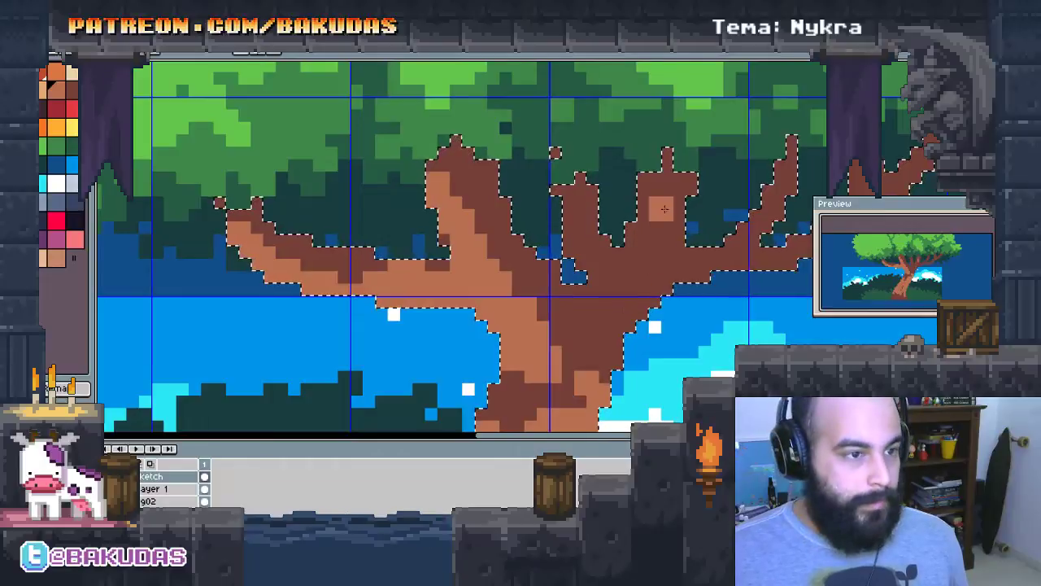
{"action": "left_click_drag", "start_coordinate": [639, 264], "coordinate": [606, 321]}
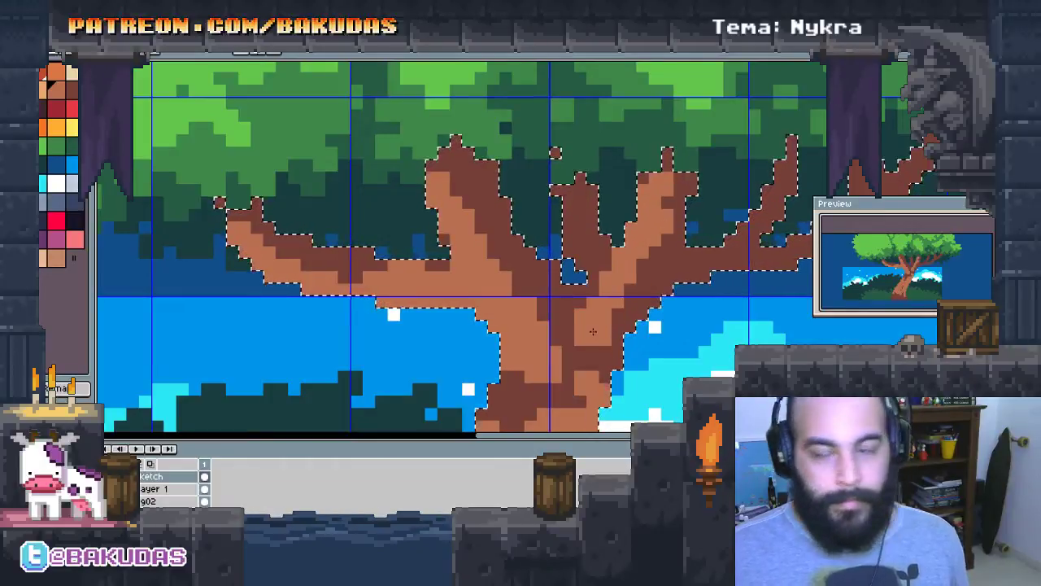
{"action": "mouse_move", "coordinate": [666, 287]}
{"action": "left_mouse_down"}
{"action": "mouse_move", "coordinate": [674, 299]}
{"action": "mouse_move", "coordinate": [584, 401]}
{"action": "left_mouse_up"}
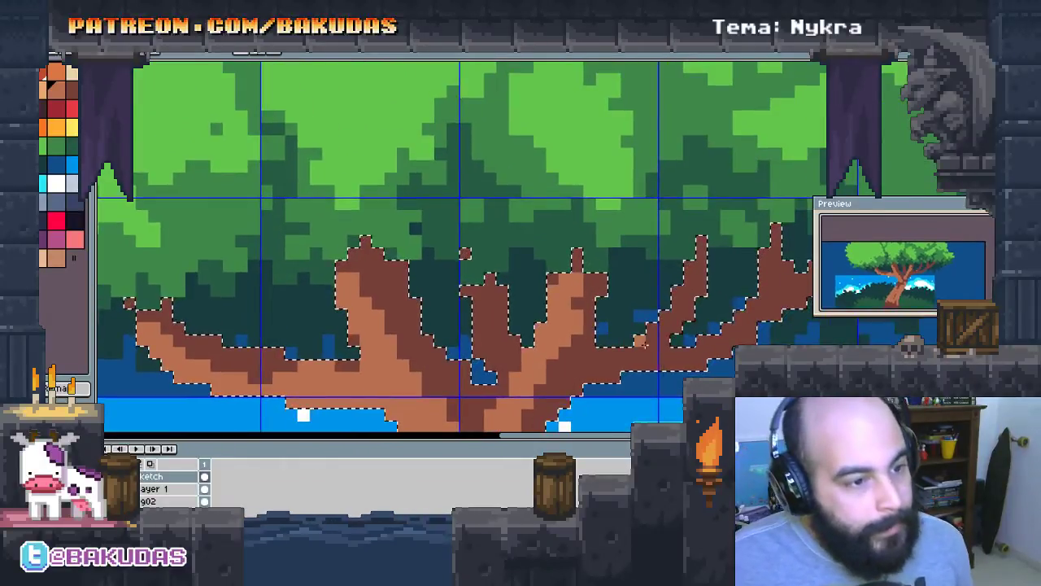
{"action": "left_click_drag", "start_coordinate": [770, 278], "coordinate": [690, 278]}
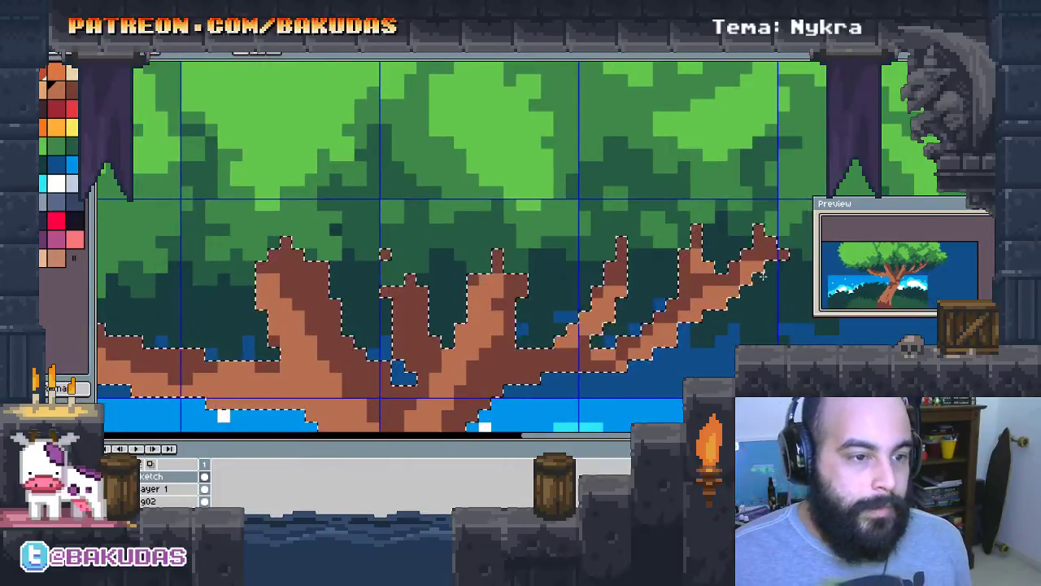
{"action": "scroll", "coordinate": [659, 146], "scroll_direction": "up", "scroll_amount": 3}
{"action": "left_click_drag", "start_coordinate": [659, 146], "coordinate": [533, 310]}
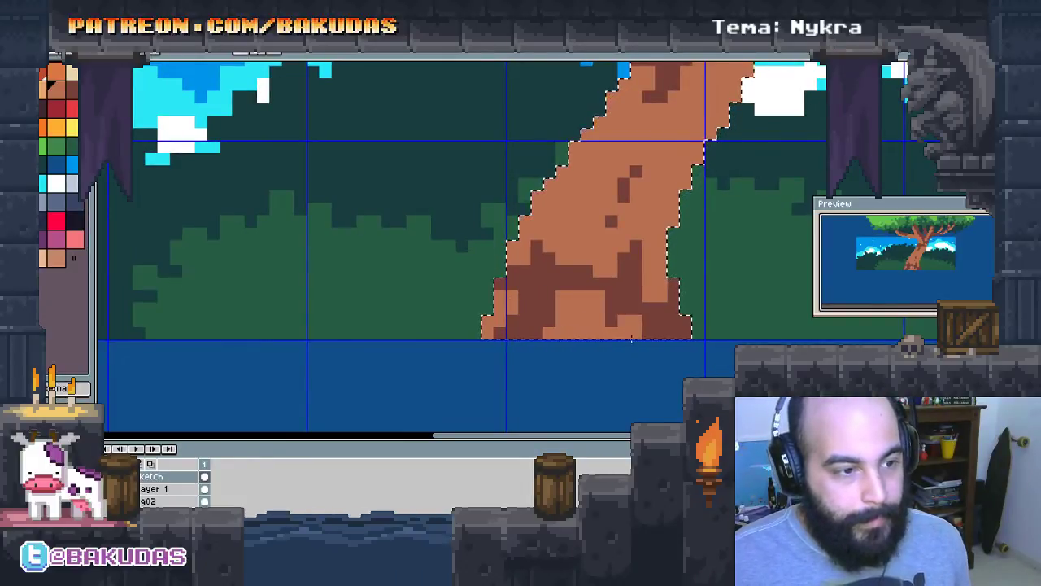
{"action": "left_click_drag", "start_coordinate": [567, 253], "coordinate": [501, 386]}
Paint lighter tan strokes on the trunk's left side and middle, undoing the last stroke
{"action": "left_click_drag", "start_coordinate": [488, 325], "coordinate": [456, 370]}
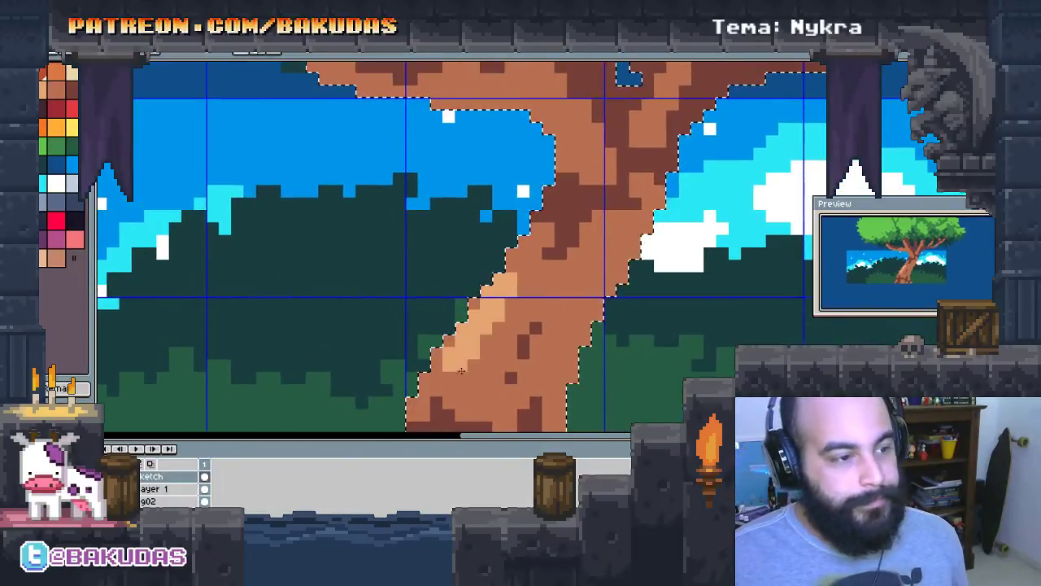
{"action": "left_click_drag", "start_coordinate": [505, 301], "coordinate": [480, 358]}
{"action": "mouse_move", "coordinate": [537, 296]}
{"action": "left_mouse_down"}
{"action": "mouse_move", "coordinate": [571, 288]}
{"action": "mouse_move", "coordinate": [500, 403]}
{"action": "left_mouse_up"}
{"action": "left_click_drag", "start_coordinate": [529, 371], "coordinate": [602, 232]}
{"action": "left_click_drag", "start_coordinate": [537, 280], "coordinate": [557, 259]}
{"action": "key", "text": "ctrl+z"}
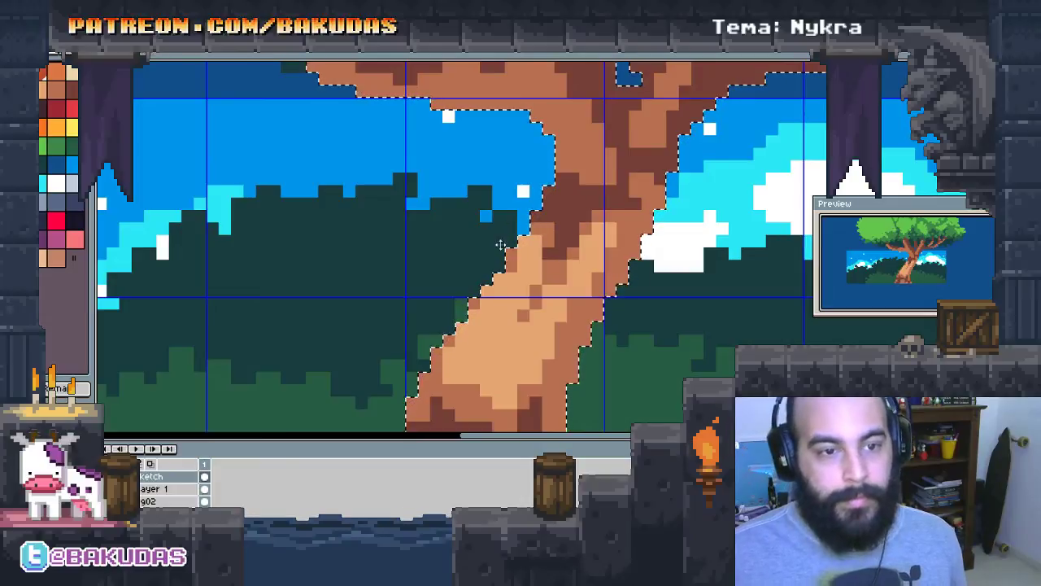
Add lighter tan highlights along the left and right branches
{"action": "left_click_drag", "start_coordinate": [520, 107], "coordinate": [433, 293]}
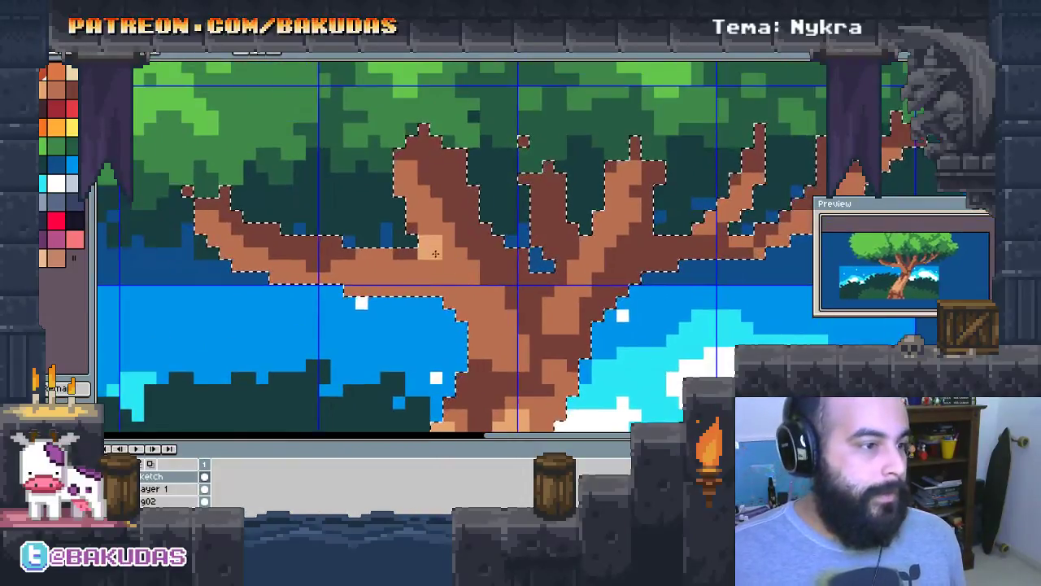
{"action": "mouse_move", "coordinate": [362, 273]}
{"action": "left_mouse_down"}
{"action": "mouse_move", "coordinate": [277, 265]}
{"action": "mouse_move", "coordinate": [217, 234]}
{"action": "left_mouse_up"}
{"action": "mouse_move", "coordinate": [521, 323]}
{"action": "left_mouse_down"}
{"action": "mouse_move", "coordinate": [476, 327]}
{"action": "mouse_move", "coordinate": [588, 242]}
{"action": "left_mouse_up"}
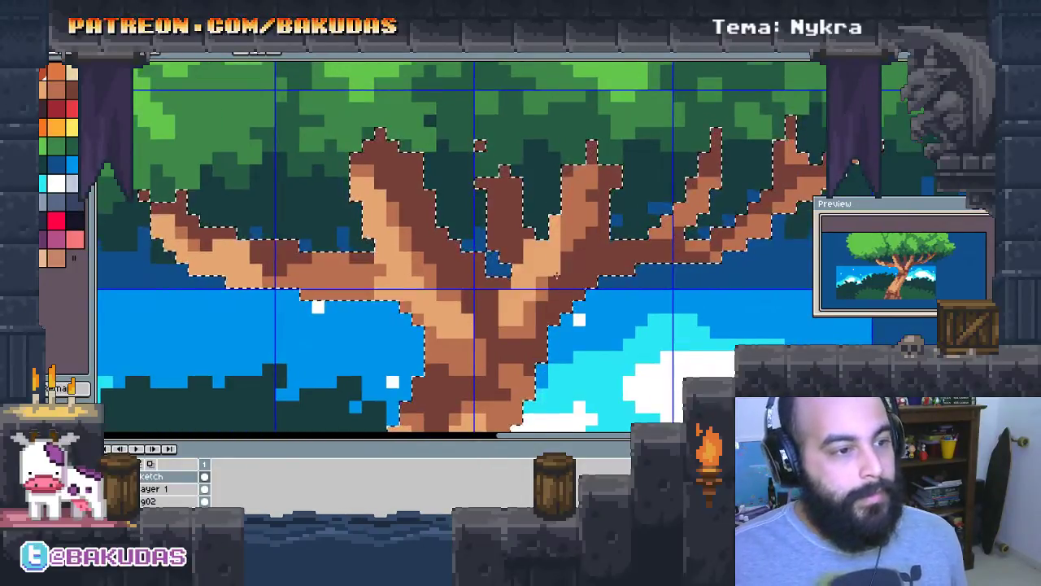
{"action": "mouse_move", "coordinate": [688, 219]}
{"action": "left_mouse_down"}
{"action": "mouse_move", "coordinate": [750, 244]}
{"action": "mouse_move", "coordinate": [793, 216]}
{"action": "mouse_move", "coordinate": [777, 211]}
{"action": "mouse_move", "coordinate": [786, 200]}
{"action": "mouse_move", "coordinate": [696, 191]}
{"action": "left_mouse_up"}
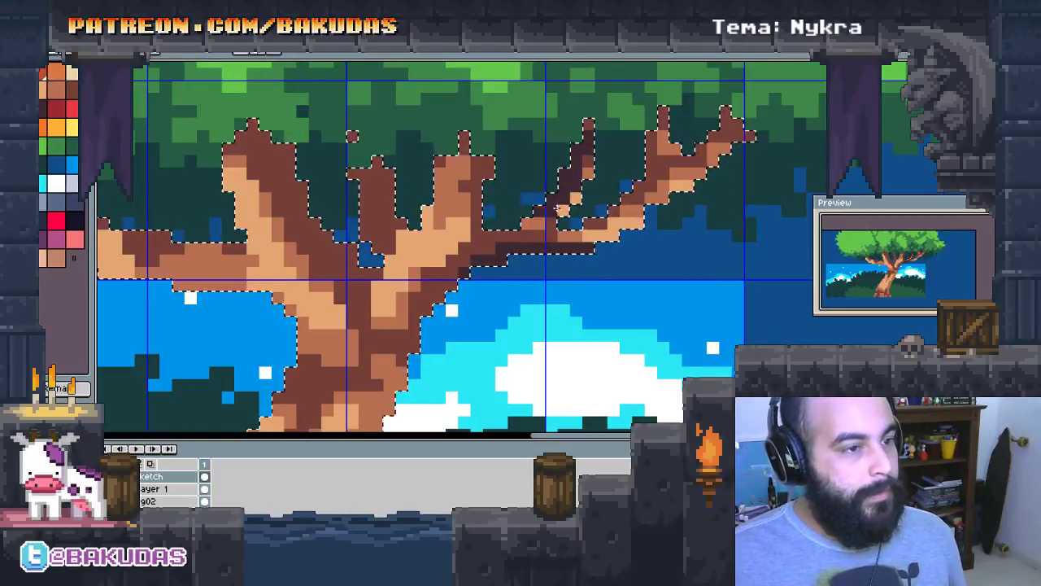
Darken the thin upper branch, right branch tip and upper-middle branch in dark brown
{"action": "left_click_drag", "start_coordinate": [573, 190], "coordinate": [587, 130]}
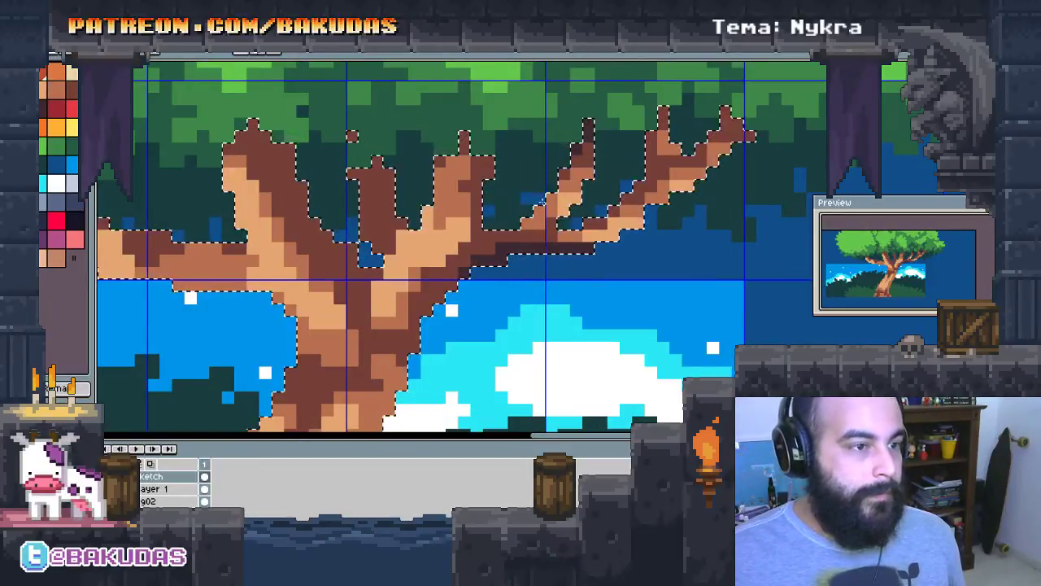
{"action": "left_click_drag", "start_coordinate": [572, 168], "coordinate": [604, 140]}
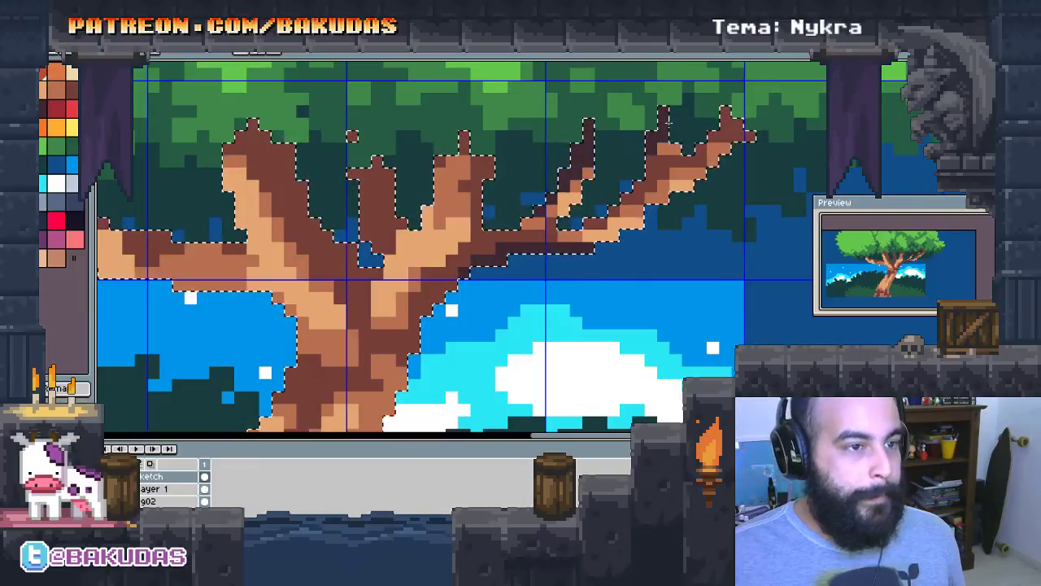
{"action": "left_click_drag", "start_coordinate": [732, 135], "coordinate": [688, 148]}
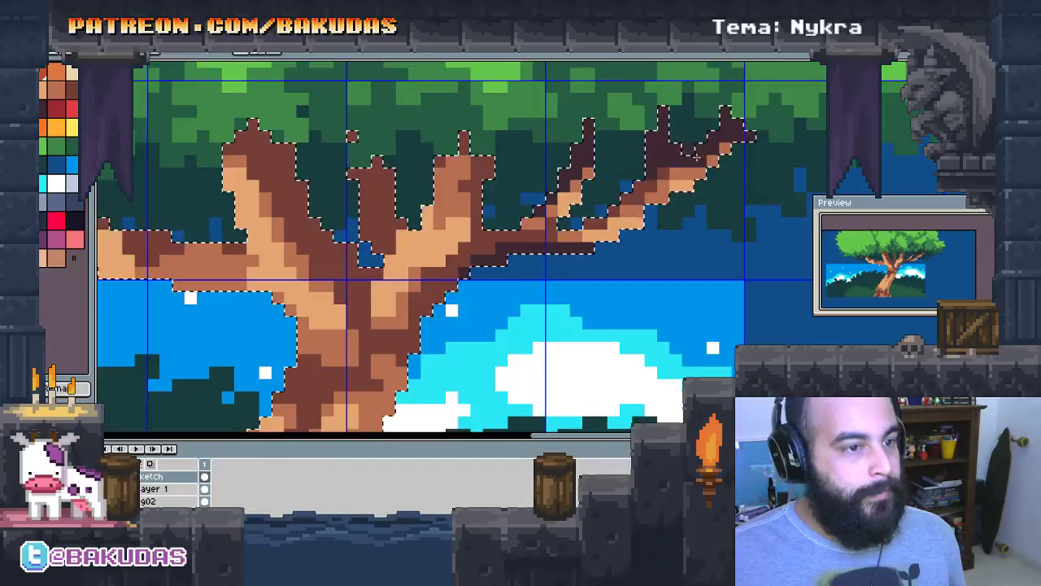
{"action": "left_click_drag", "start_coordinate": [489, 130], "coordinate": [537, 175]}
{"action": "left_click_drag", "start_coordinate": [521, 122], "coordinate": [533, 175]}
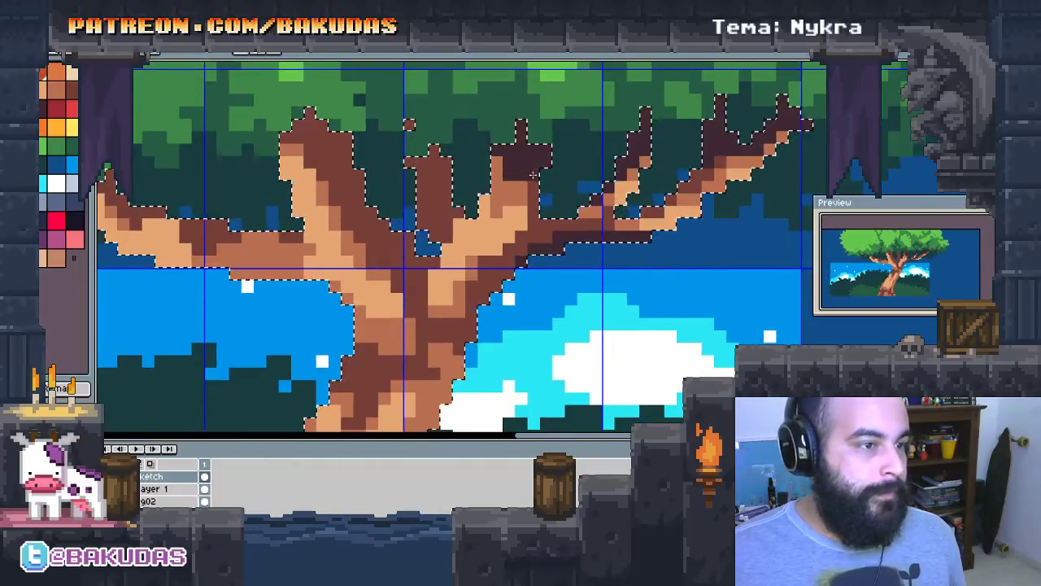
{"action": "left_click_drag", "start_coordinate": [411, 161], "coordinate": [452, 172]}
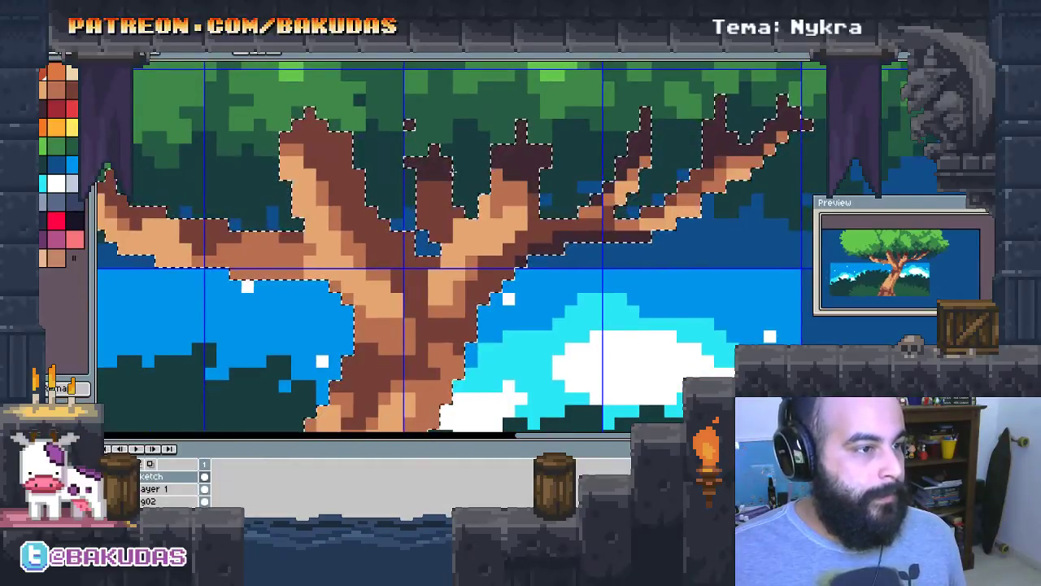
Shade the top of the trunk and the long left branch's upper edge under the canopy
{"action": "left_click_drag", "start_coordinate": [322, 114], "coordinate": [297, 134]}
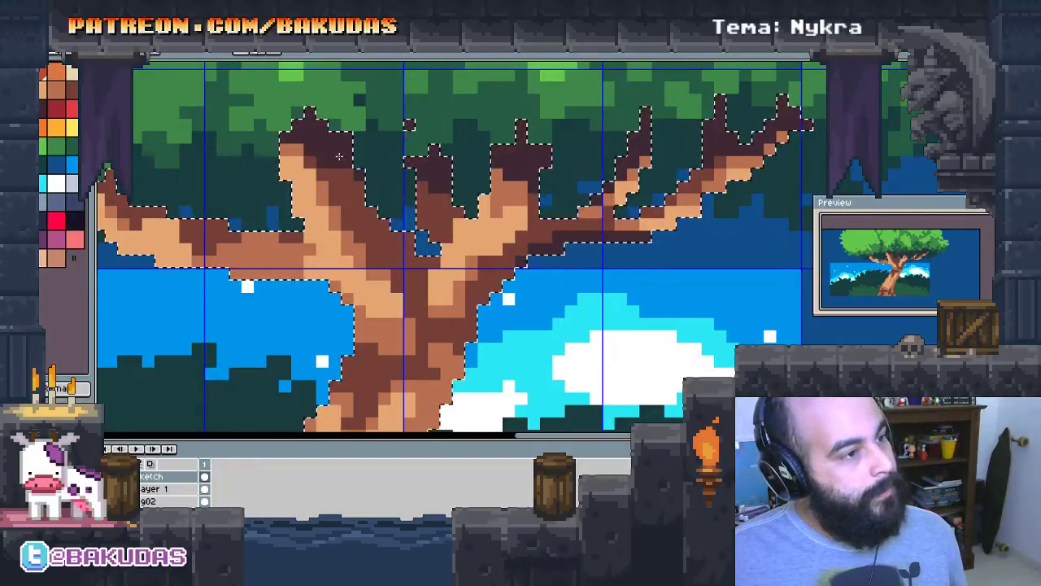
{"action": "mouse_move", "coordinate": [338, 158]}
{"action": "left_mouse_down"}
{"action": "mouse_move", "coordinate": [345, 169]}
{"action": "mouse_move", "coordinate": [707, 150]}
{"action": "left_mouse_up"}
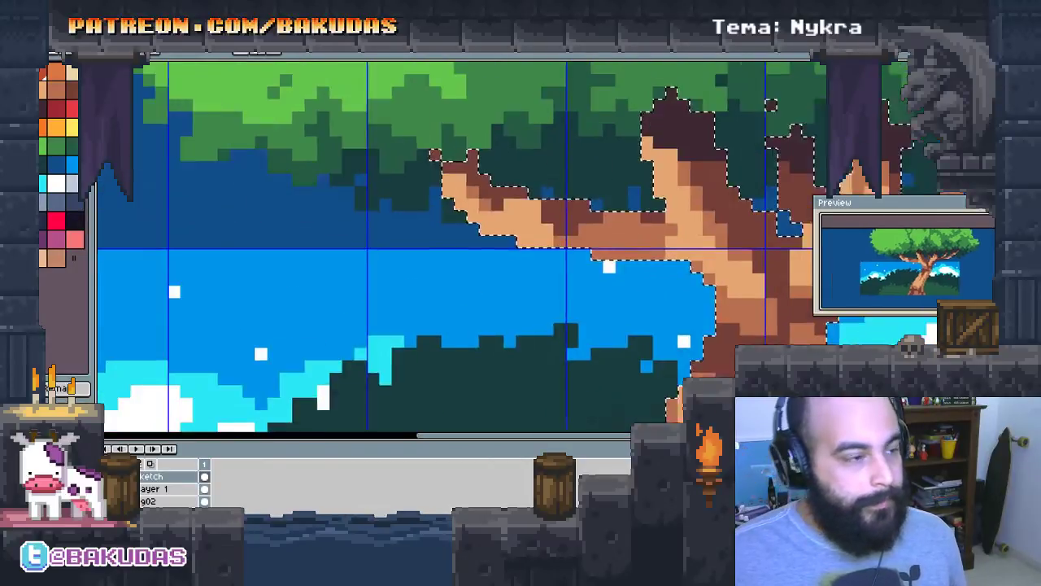
{"action": "left_click_drag", "start_coordinate": [376, 164], "coordinate": [388, 164]}
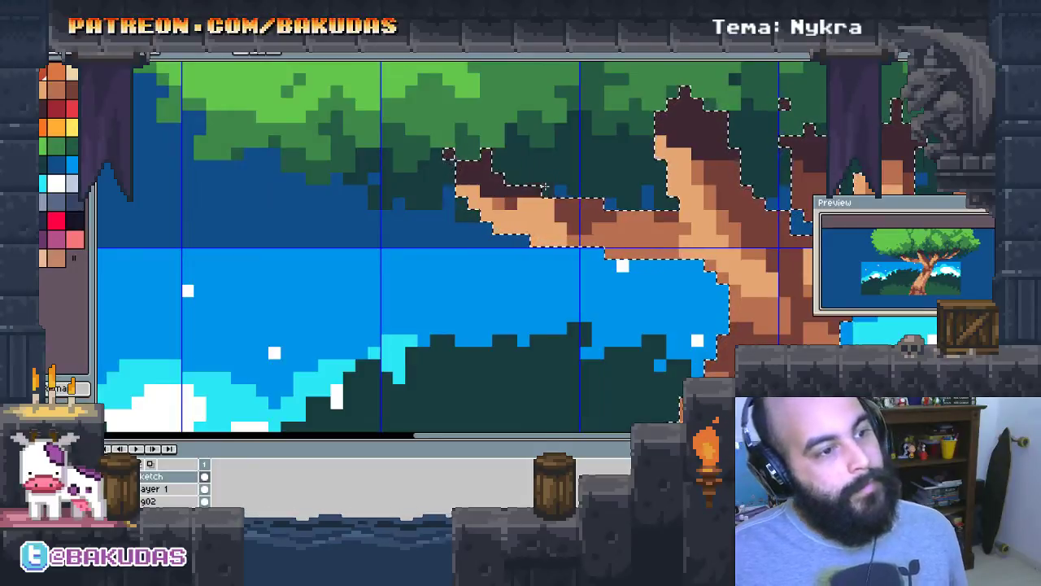
{"action": "left_click_drag", "start_coordinate": [525, 214], "coordinate": [514, 171]}
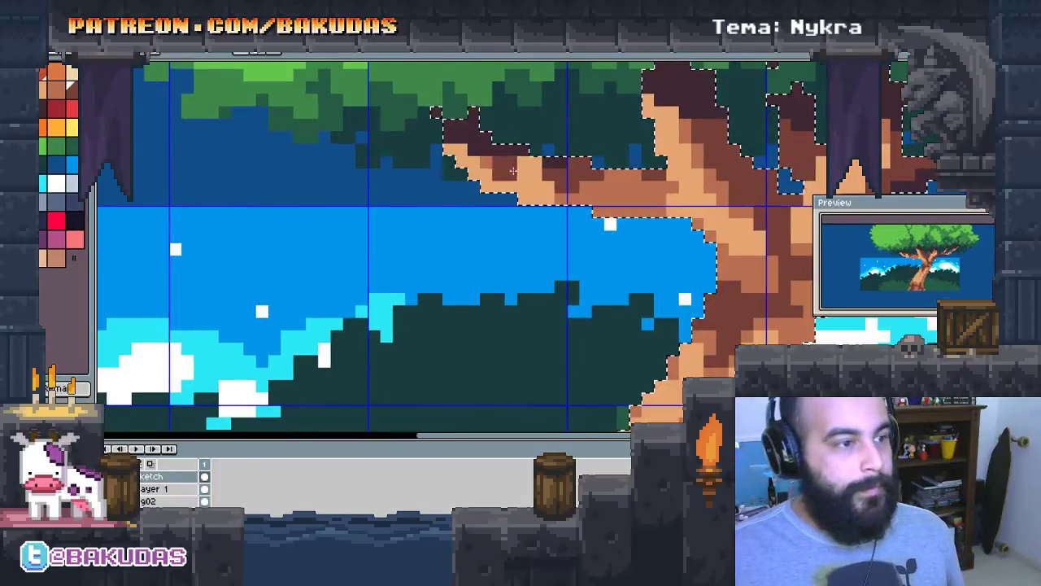
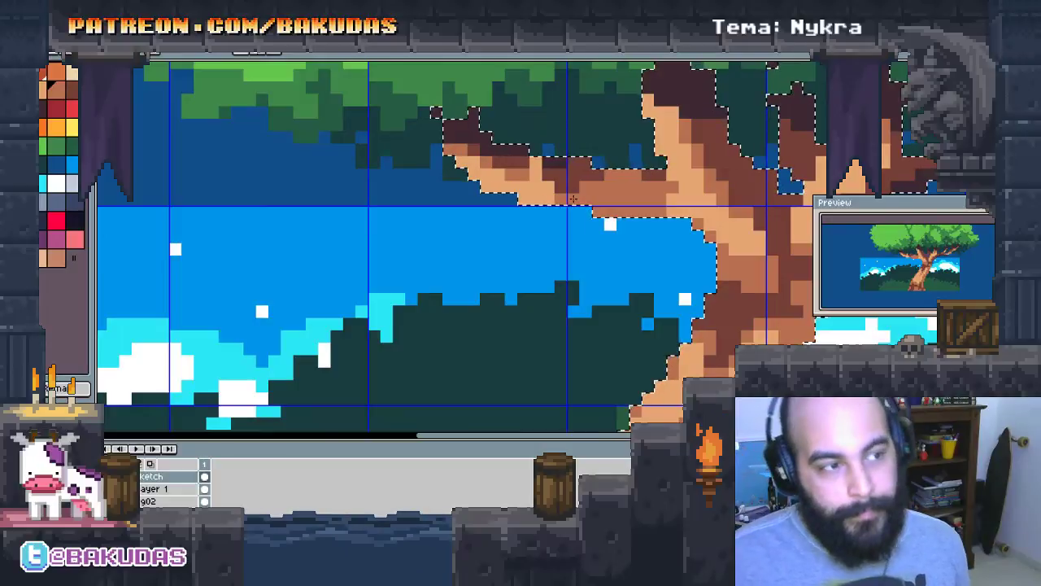
Paint dark brown shadow strokes up the right edge of the tree trunk
{"action": "left_click_drag", "start_coordinate": [573, 199], "coordinate": [545, 205]}
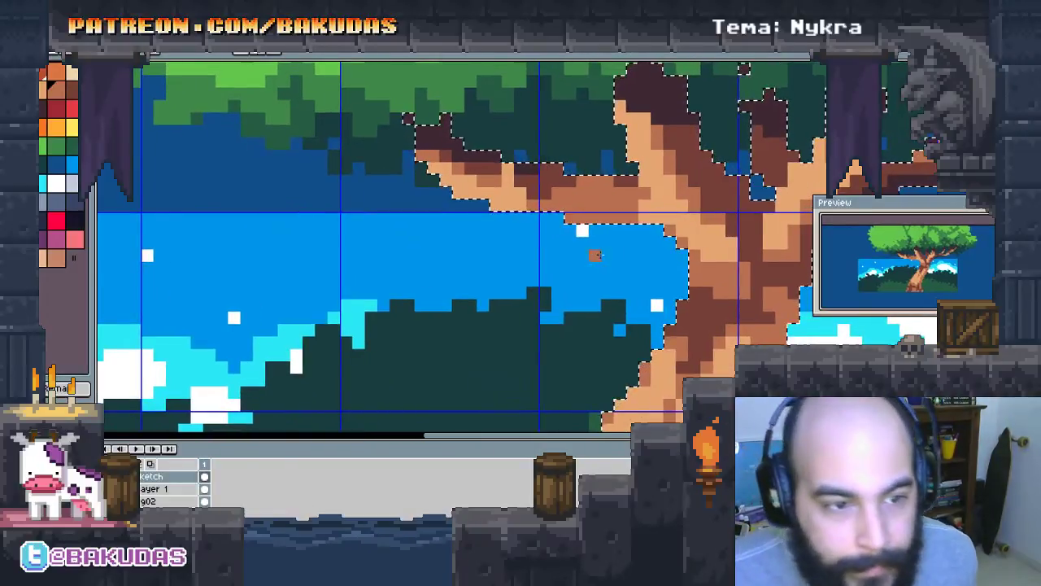
{"action": "left_click_drag", "start_coordinate": [595, 254], "coordinate": [355, 209]}
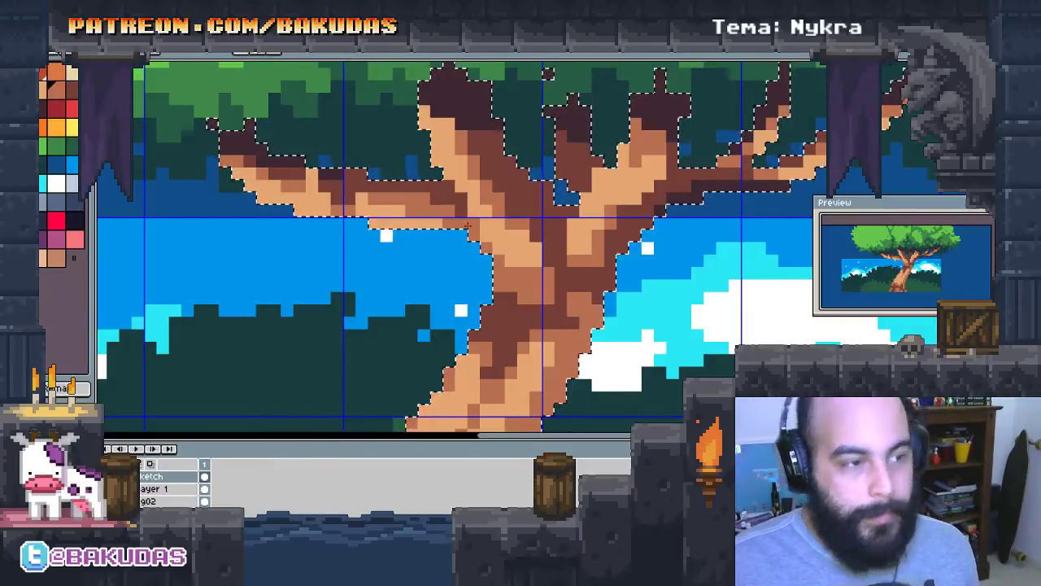
{"action": "left_click_drag", "start_coordinate": [530, 282], "coordinate": [490, 254]}
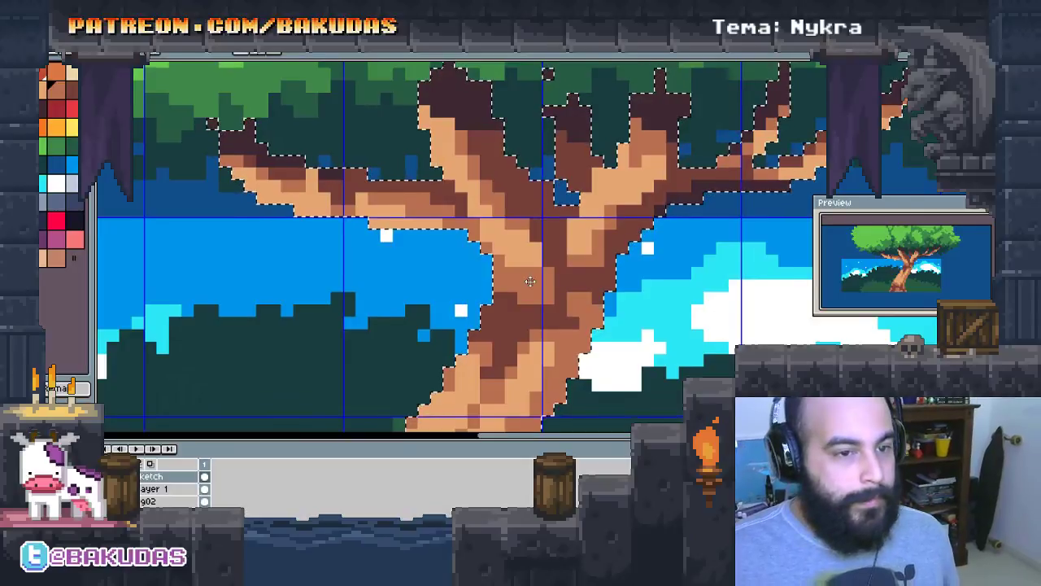
{"action": "scroll", "coordinate": [490, 254], "scroll_direction": "up", "scroll_amount": 2}
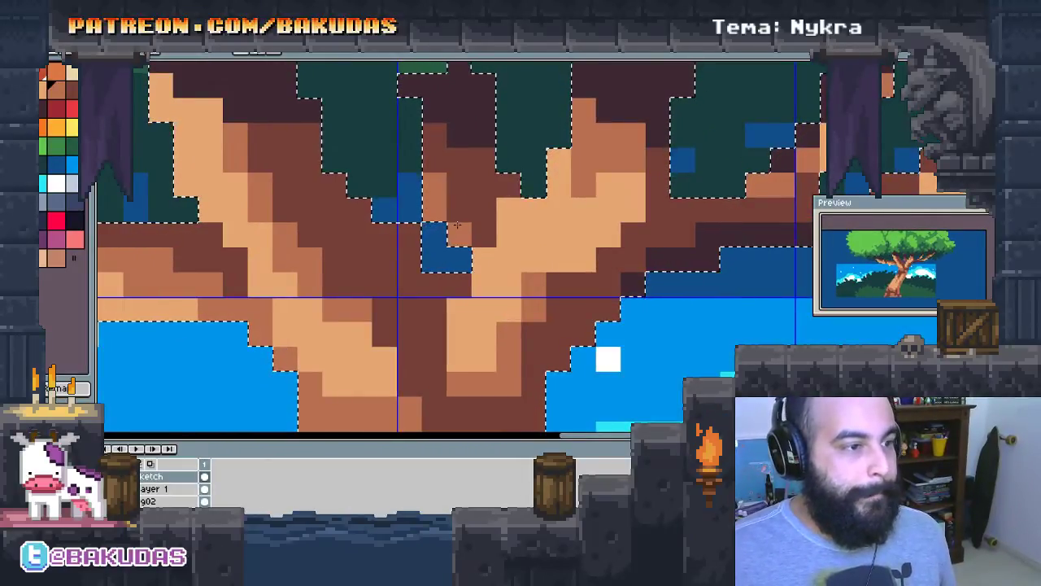
{"action": "scroll", "coordinate": [570, 215], "scroll_direction": "right", "scroll_amount": 2}
{"action": "scroll", "coordinate": [639, 217], "scroll_direction": "up", "scroll_amount": 2}
{"action": "scroll", "coordinate": [639, 217], "scroll_direction": "left", "scroll_amount": 5}
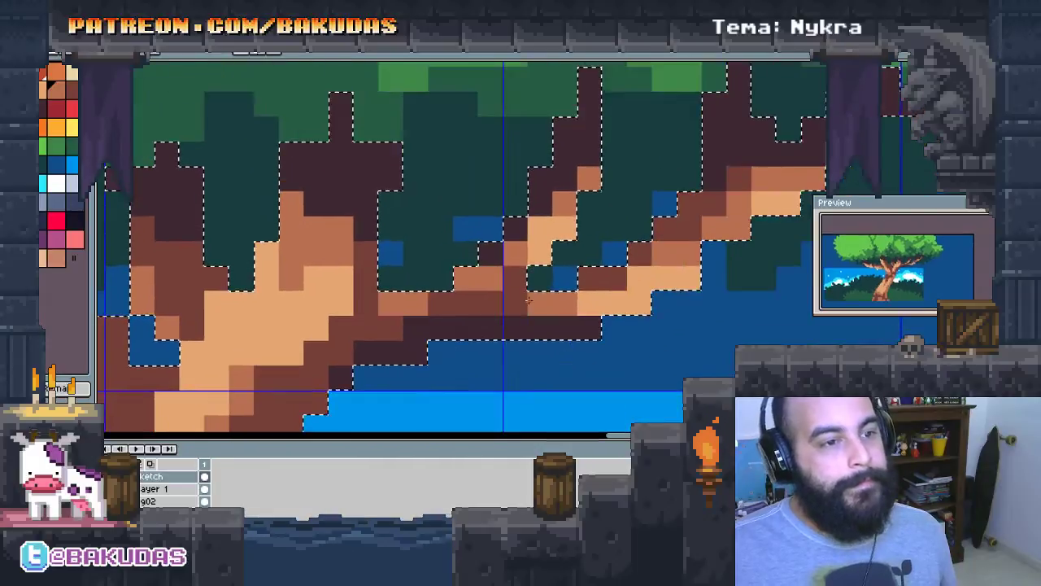
{"action": "scroll", "coordinate": [533, 293], "scroll_direction": "down", "scroll_amount": 3}
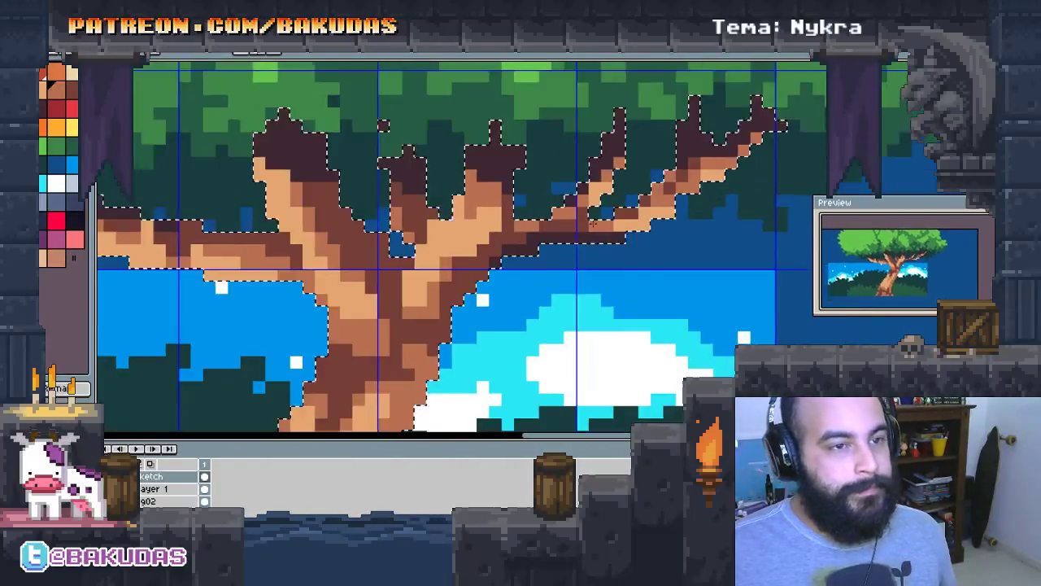
{"action": "scroll", "coordinate": [531, 290], "scroll_direction": "up", "scroll_amount": 1}
{"action": "scroll", "coordinate": [527, 287], "scroll_direction": "up", "scroll_amount": 1}
{"action": "scroll", "coordinate": [526, 284], "scroll_direction": "up", "scroll_amount": 1}
{"action": "scroll", "coordinate": [529, 281], "scroll_direction": "up", "scroll_amount": 2}
{"action": "scroll", "coordinate": [529, 281], "scroll_direction": "left", "scroll_amount": 1}
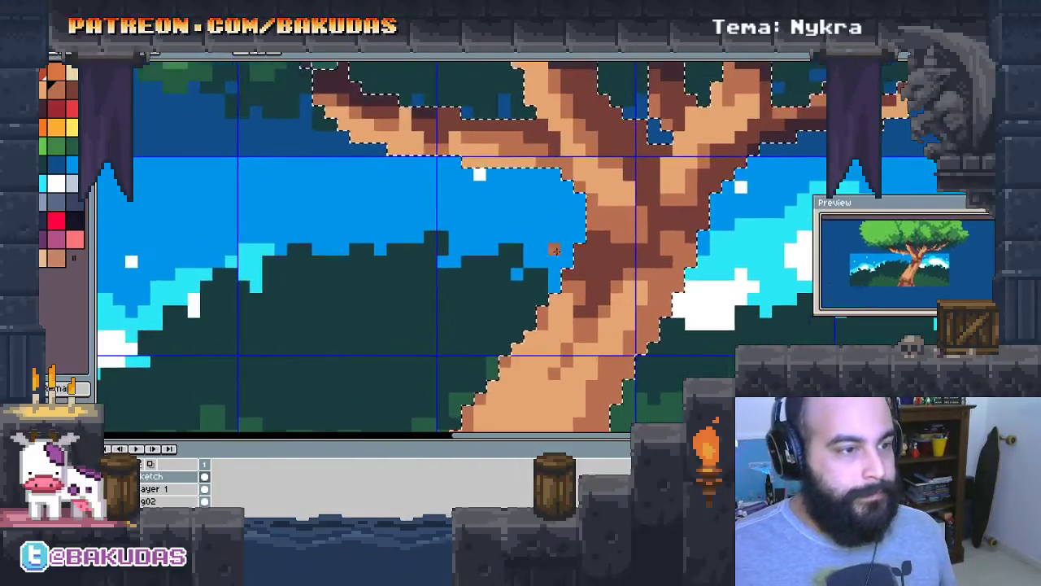
{"action": "scroll", "coordinate": [553, 260], "scroll_direction": "down", "scroll_amount": 2}
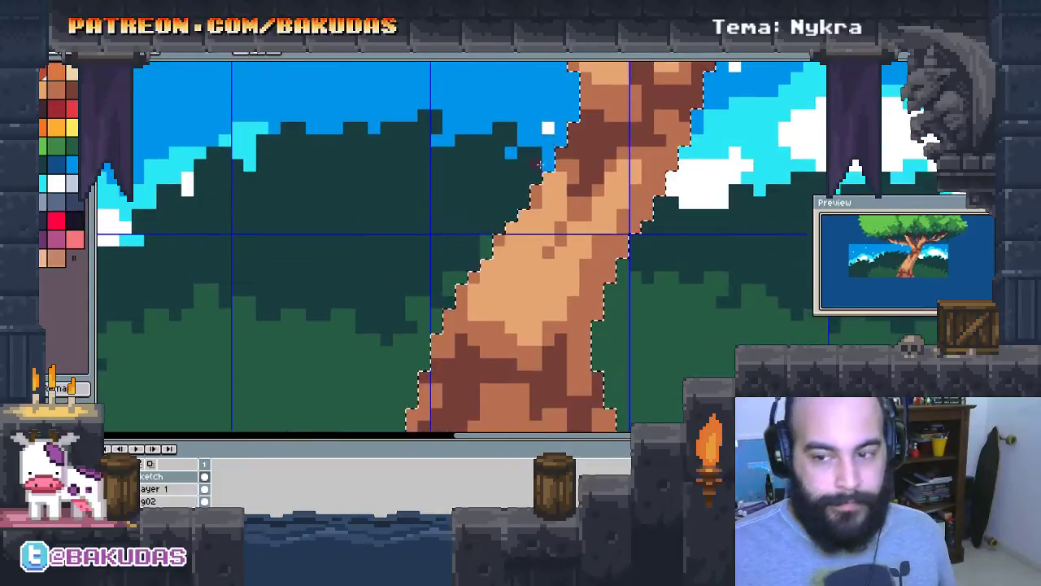
{"action": "scroll", "coordinate": [541, 157], "scroll_direction": "down", "scroll_amount": 4}
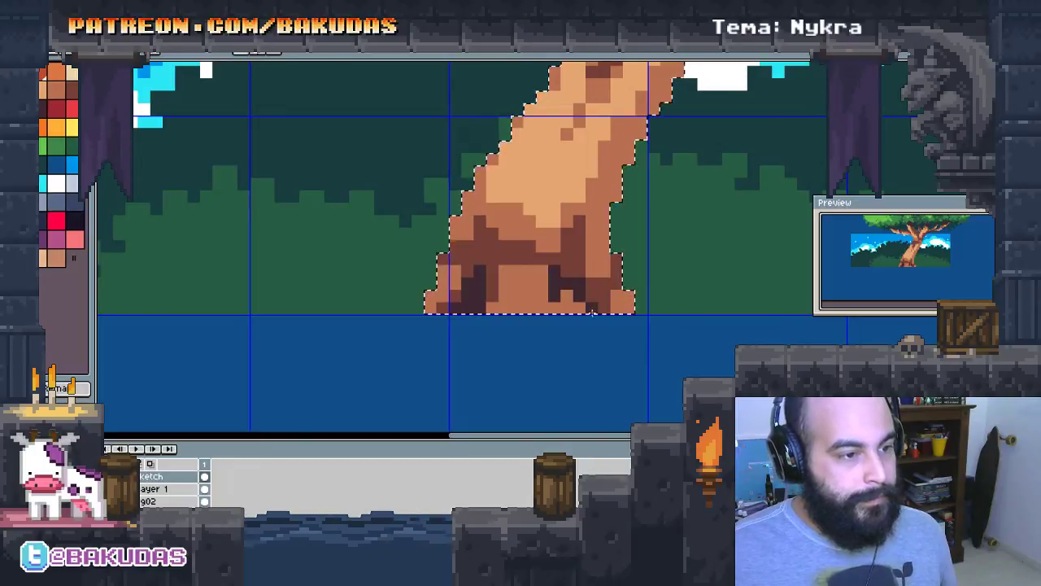
{"action": "scroll", "coordinate": [537, 326], "scroll_direction": "up", "scroll_amount": 2}
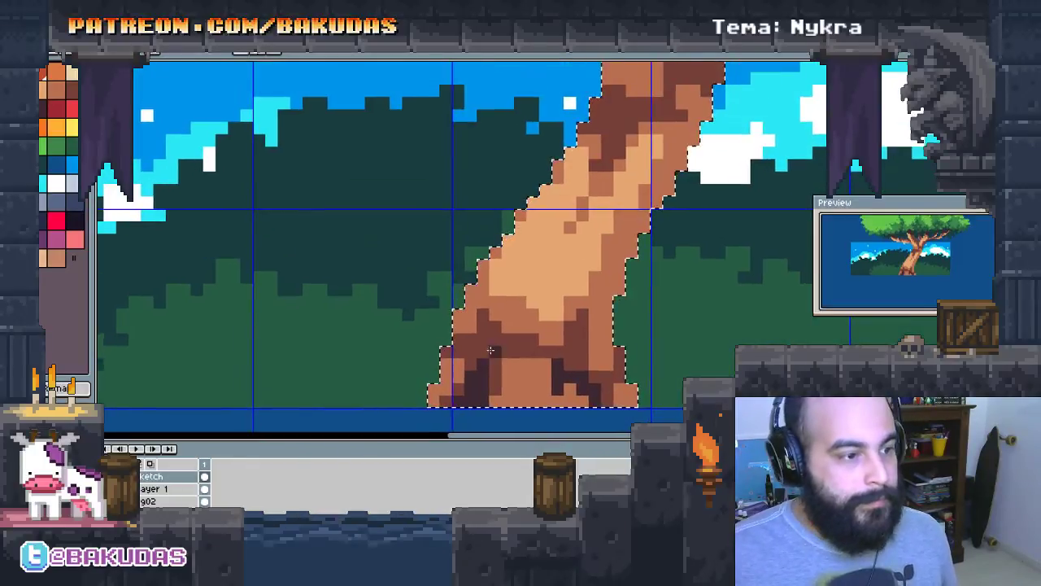
{"action": "scroll", "coordinate": [497, 350], "scroll_direction": "up", "scroll_amount": 1}
{"action": "scroll", "coordinate": [500, 346], "scroll_direction": "right", "scroll_amount": 1}
{"action": "scroll", "coordinate": [521, 325], "scroll_direction": "right", "scroll_amount": 2}
{"action": "scroll", "coordinate": [521, 326], "scroll_direction": "up", "scroll_amount": 1}
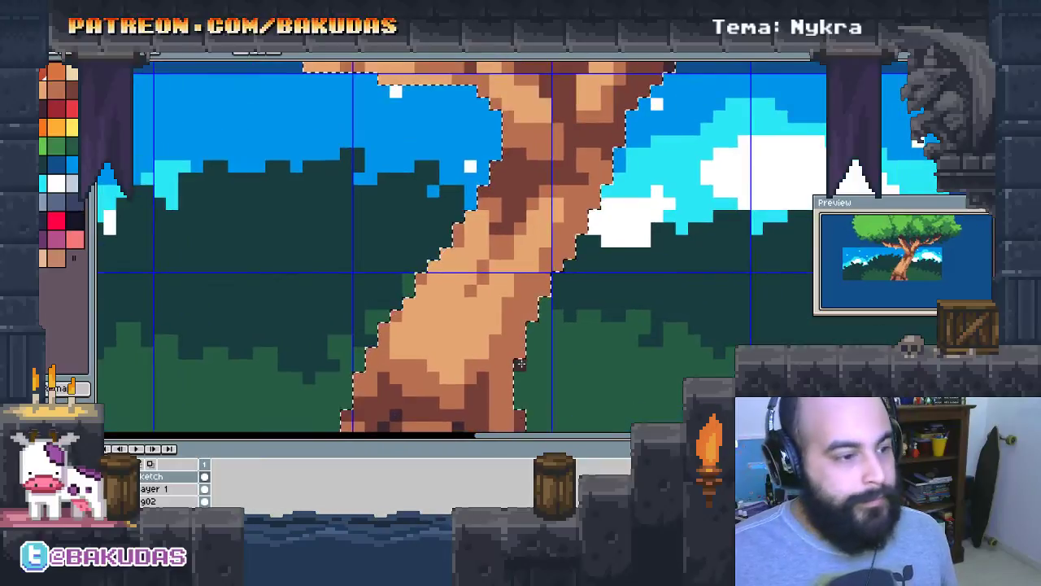
{"action": "scroll", "coordinate": [536, 299], "scroll_direction": "down", "scroll_amount": 1}
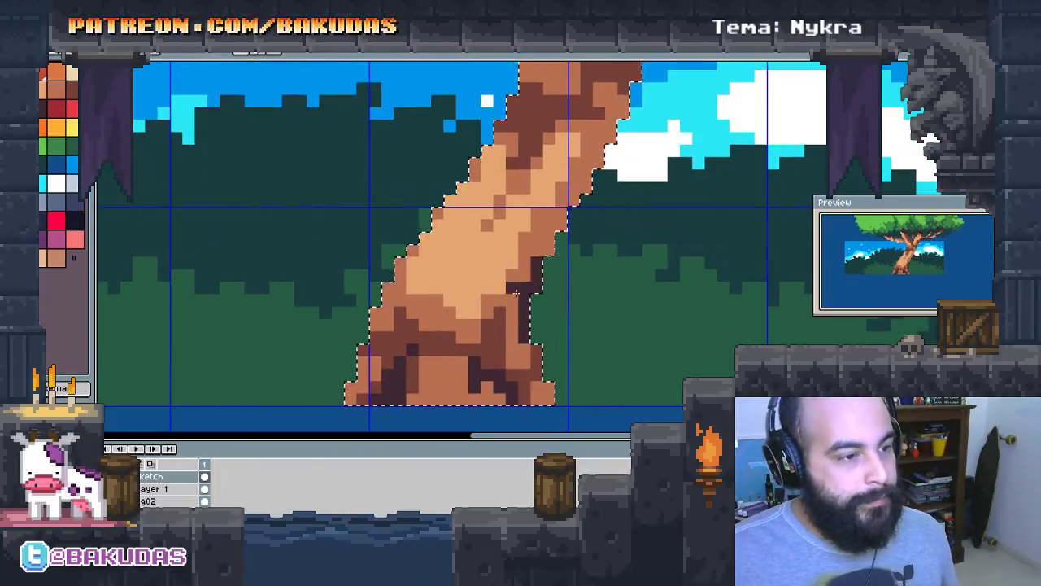
{"action": "left_click_drag", "start_coordinate": [501, 305], "coordinate": [521, 268]}
{"action": "mouse_move", "coordinate": [563, 213]}
{"action": "left_mouse_down"}
{"action": "mouse_move", "coordinate": [549, 245]}
{"action": "mouse_move", "coordinate": [590, 175]}
{"action": "left_mouse_up"}
{"action": "left_click_drag", "start_coordinate": [612, 126], "coordinate": [576, 196]}
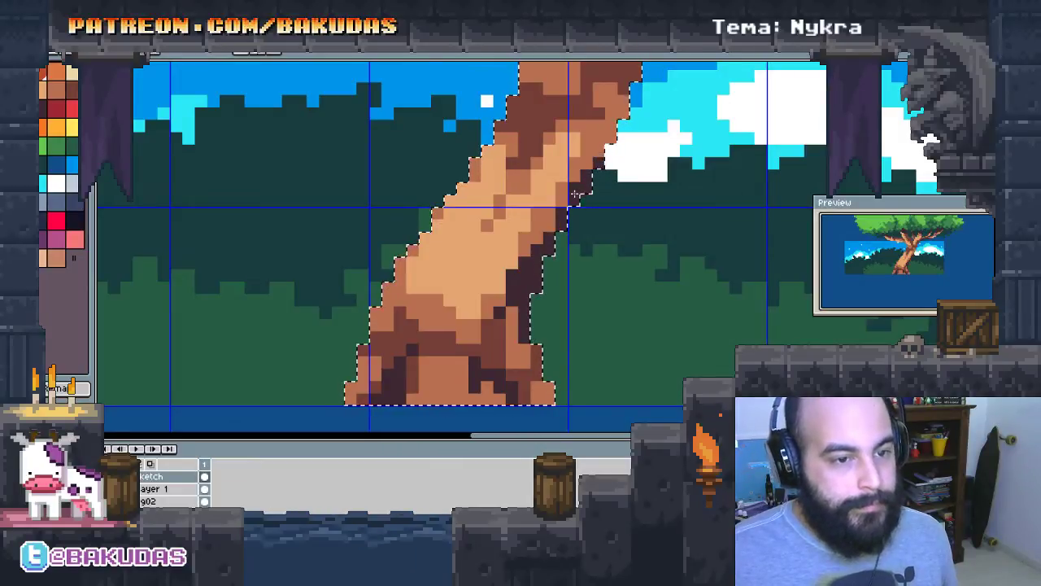
Darken one more trunk pixel, then zoom out to review the shaded tree
{"action": "scroll", "coordinate": [666, 124], "scroll_direction": "down", "scroll_amount": 1}
{"action": "scroll", "coordinate": [665, 124], "scroll_direction": "left", "scroll_amount": 1}
{"action": "scroll", "coordinate": [666, 124], "scroll_direction": "down", "scroll_amount": 1}
{"action": "scroll", "coordinate": [666, 123], "scroll_direction": "left", "scroll_amount": 1}
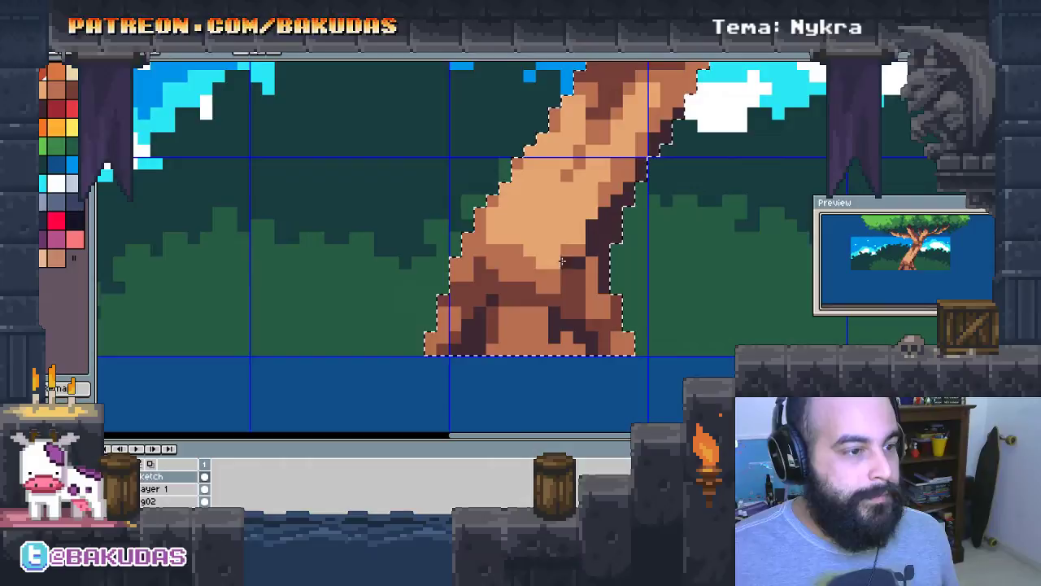
{"action": "left_click", "coordinate": [517, 258]}
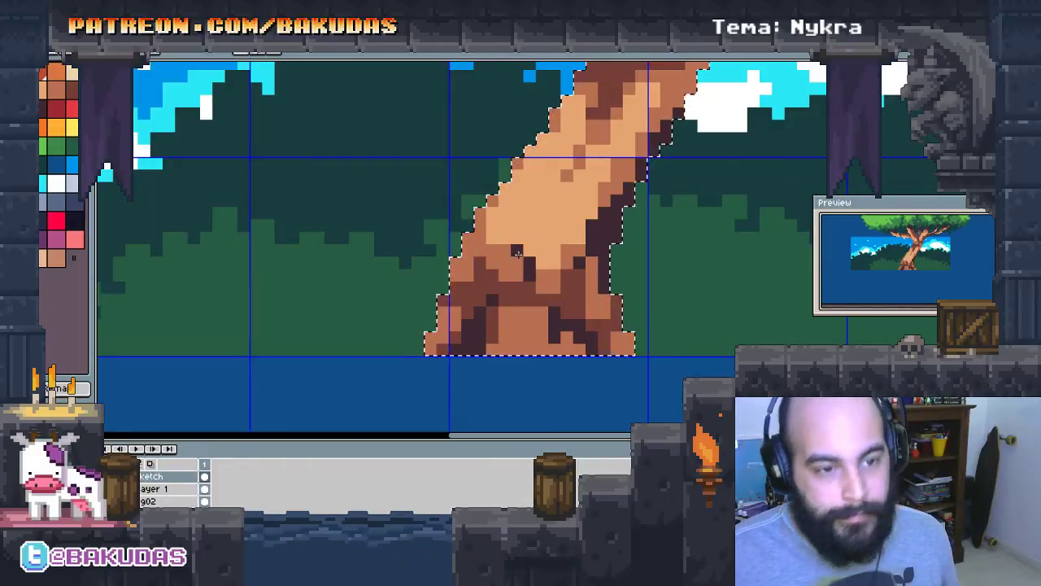
{"action": "scroll", "coordinate": [517, 253], "scroll_direction": "up", "scroll_amount": 1}
{"action": "scroll", "coordinate": [518, 254], "scroll_direction": "left", "scroll_amount": 1}
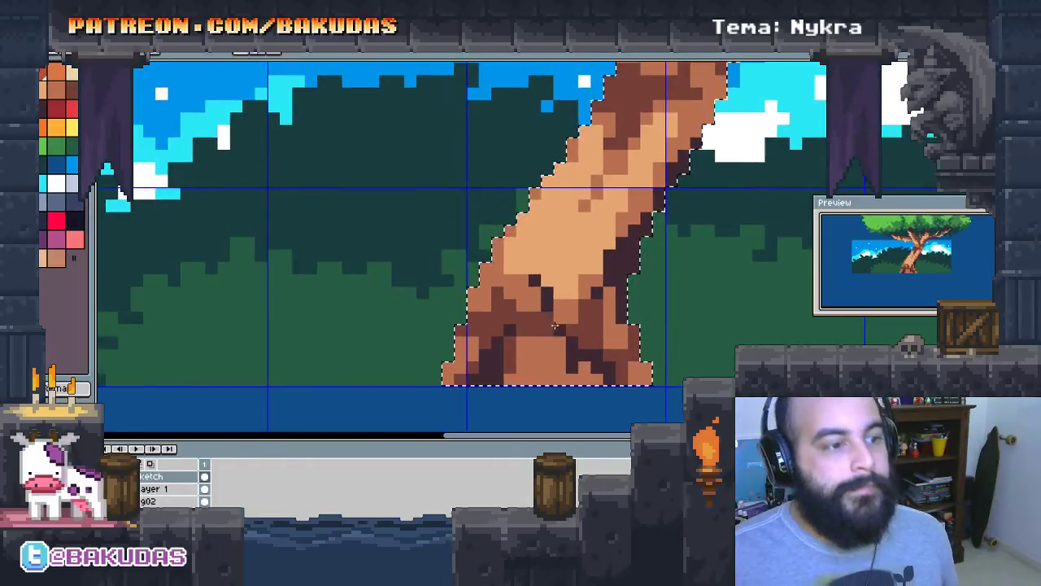
{"action": "scroll", "coordinate": [561, 243], "scroll_direction": "down", "scroll_amount": 1}
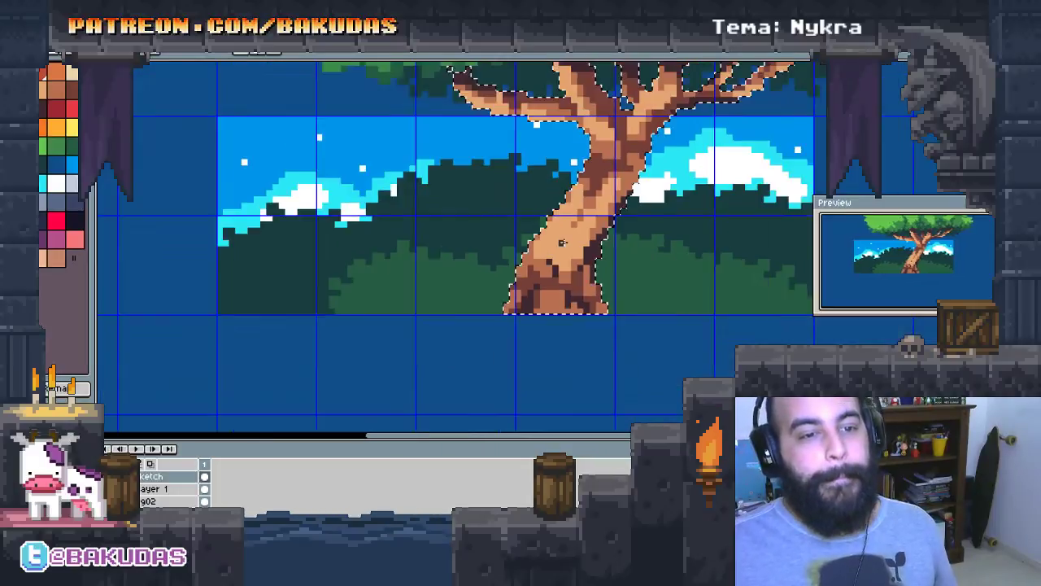
{"action": "scroll", "coordinate": [562, 243], "scroll_direction": "down", "scroll_amount": 1}
{"action": "scroll", "coordinate": [548, 292], "scroll_direction": "up", "scroll_amount": 2}
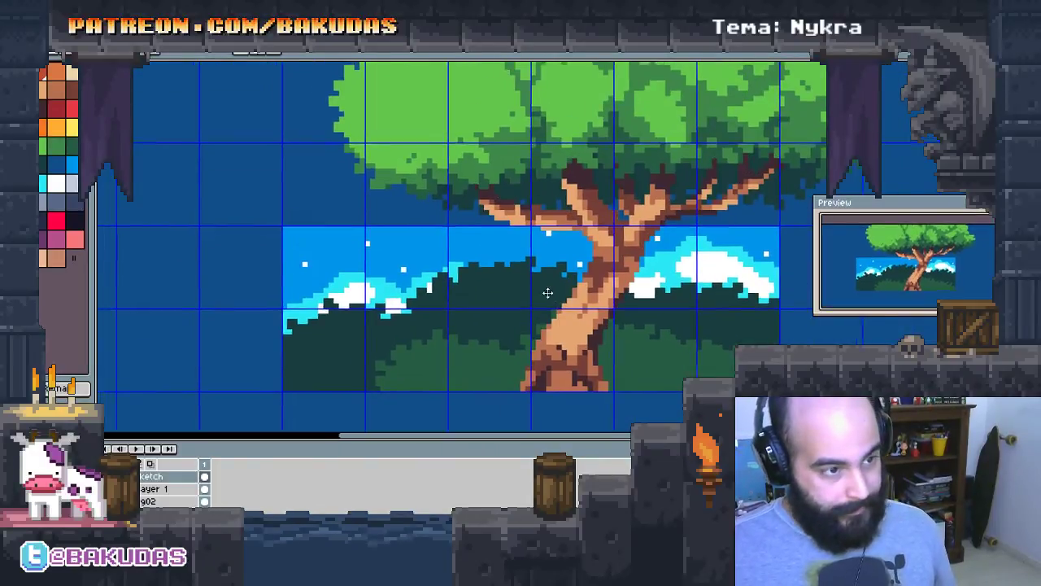
{"action": "scroll", "coordinate": [548, 293], "scroll_direction": "left", "scroll_amount": 2}
{"action": "scroll", "coordinate": [582, 292], "scroll_direction": "up", "scroll_amount": 1}
{"action": "scroll", "coordinate": [583, 293], "scroll_direction": "up", "scroll_amount": 1}
{"action": "scroll", "coordinate": [583, 293], "scroll_direction": "down", "scroll_amount": 1}
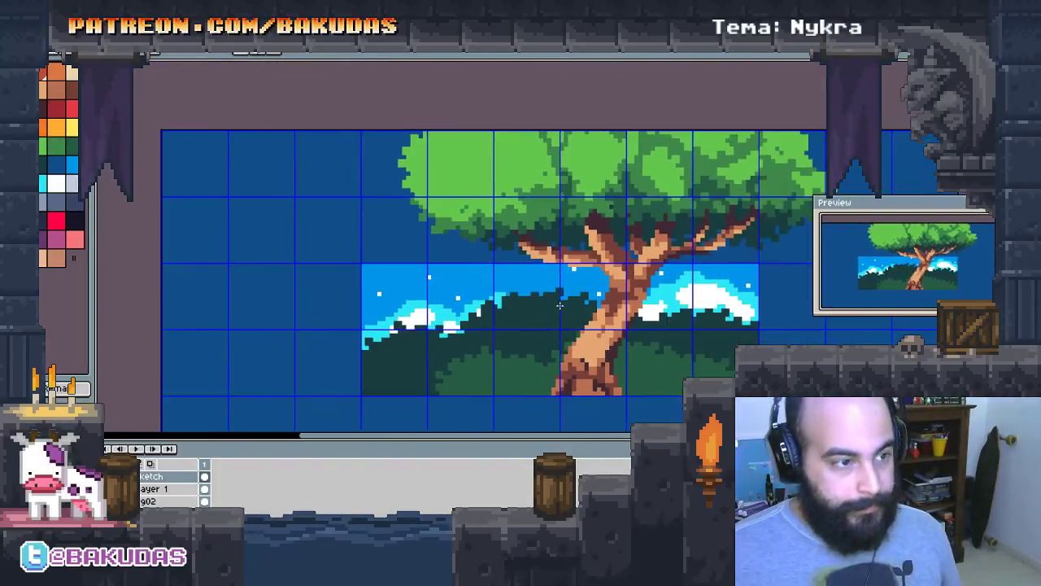
{"action": "scroll", "coordinate": [570, 269], "scroll_direction": "down", "scroll_amount": 1}
{"action": "scroll", "coordinate": [560, 242], "scroll_direction": "down", "scroll_amount": 1}
{"action": "scroll", "coordinate": [560, 242], "scroll_direction": "down", "scroll_amount": 1}
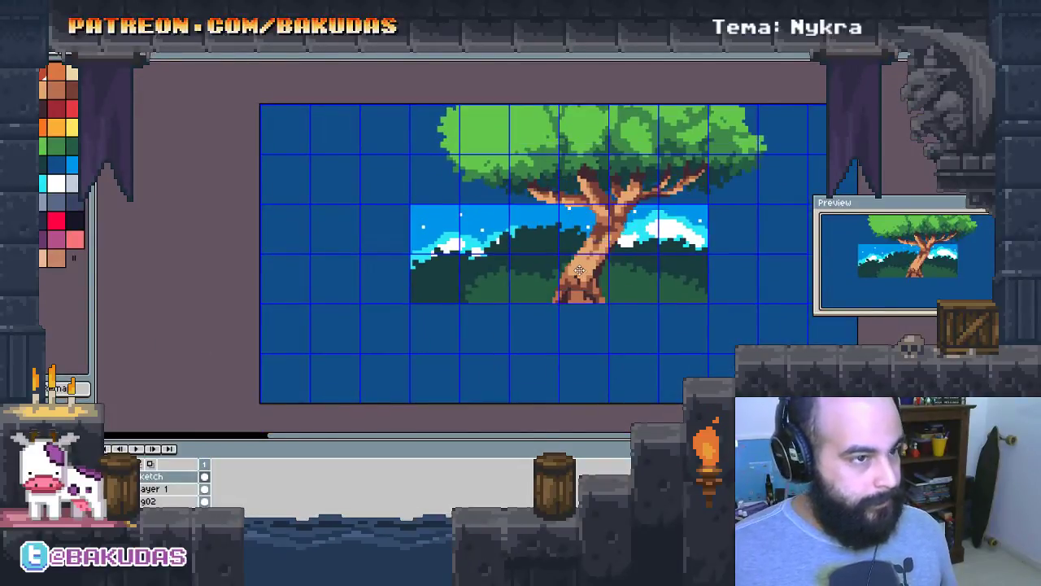
Try moving the artwork down with the Sketch and Layer 1 rows selected, undoing each attempt
{"action": "left_click", "coordinate": [154, 476], "text": "shift"}
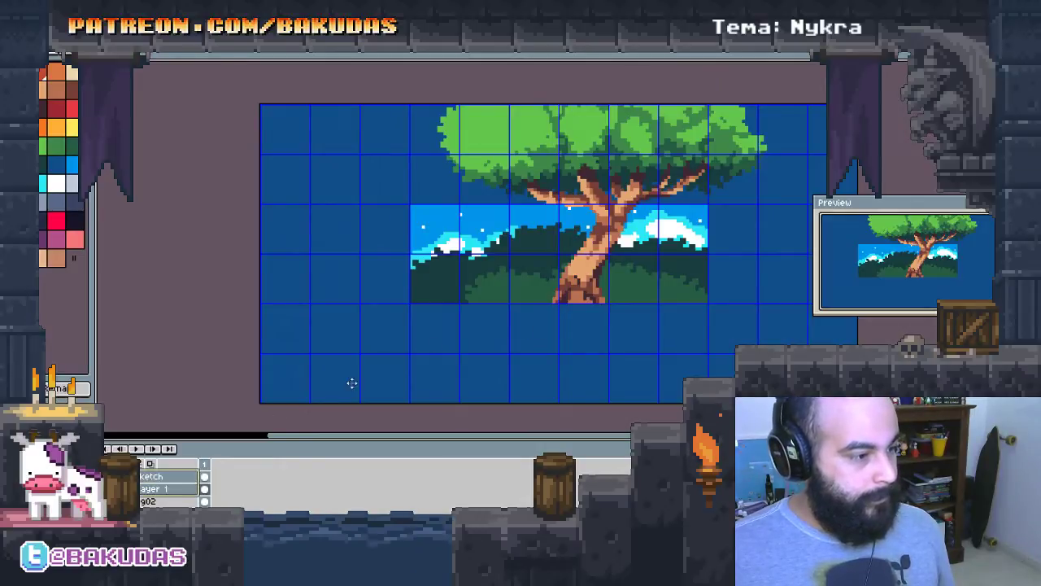
{"action": "left_click_drag", "start_coordinate": [566, 285], "coordinate": [567, 312]}
{"action": "key", "text": "ctrl+z"}
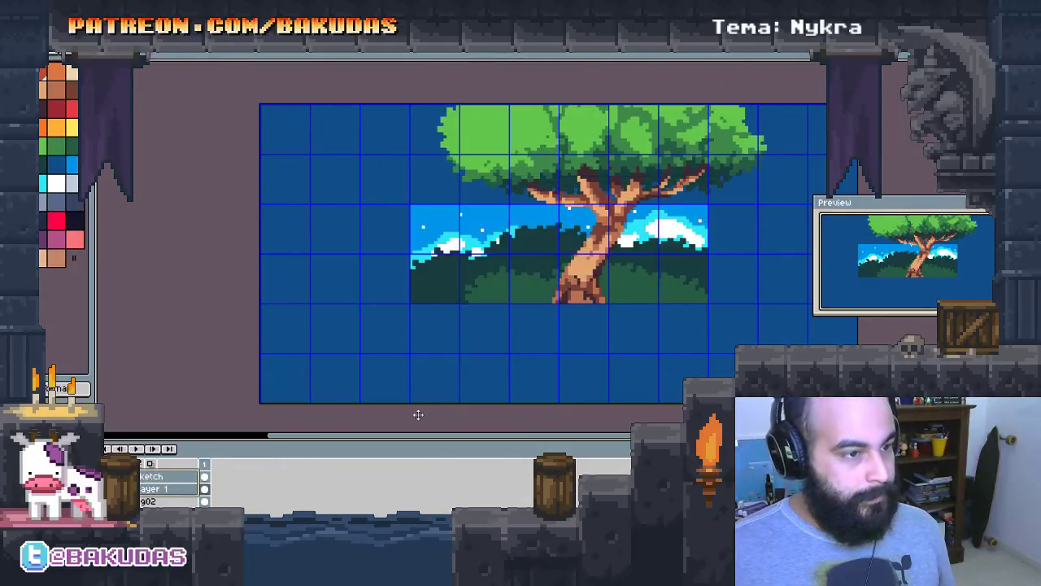
{"action": "left_click", "coordinate": [166, 488], "text": "ctrl"}
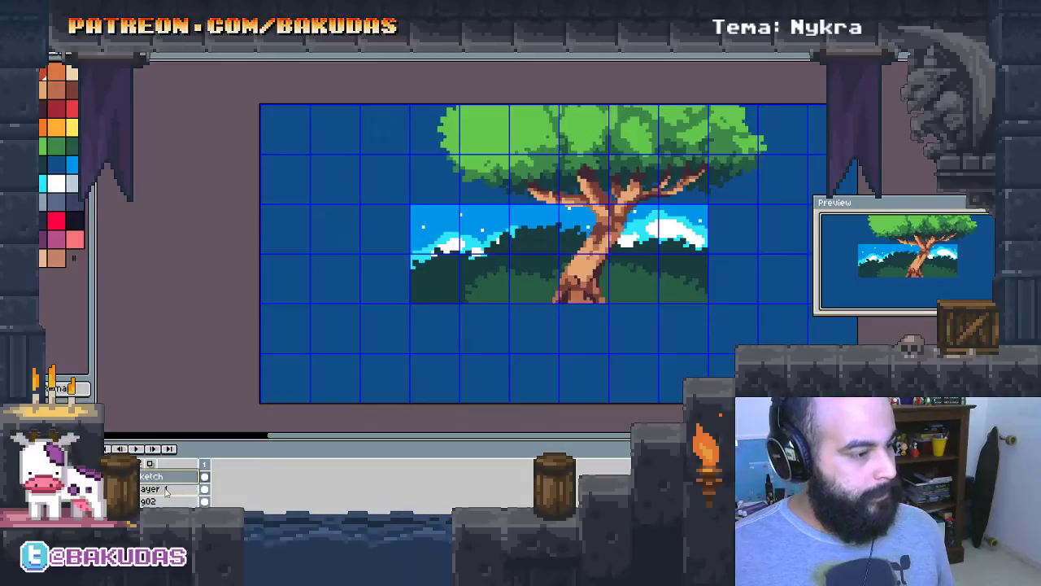
{"action": "left_click_drag", "start_coordinate": [550, 285], "coordinate": [553, 312]}
{"action": "key", "text": "ctrl+z"}
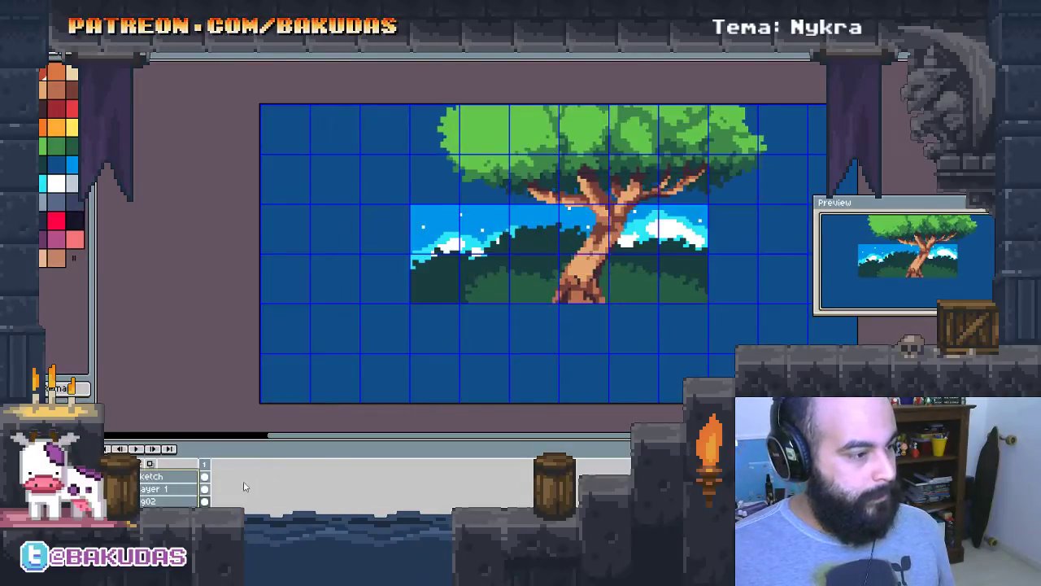
{"action": "left_click", "coordinate": [168, 477], "text": "ctrl"}
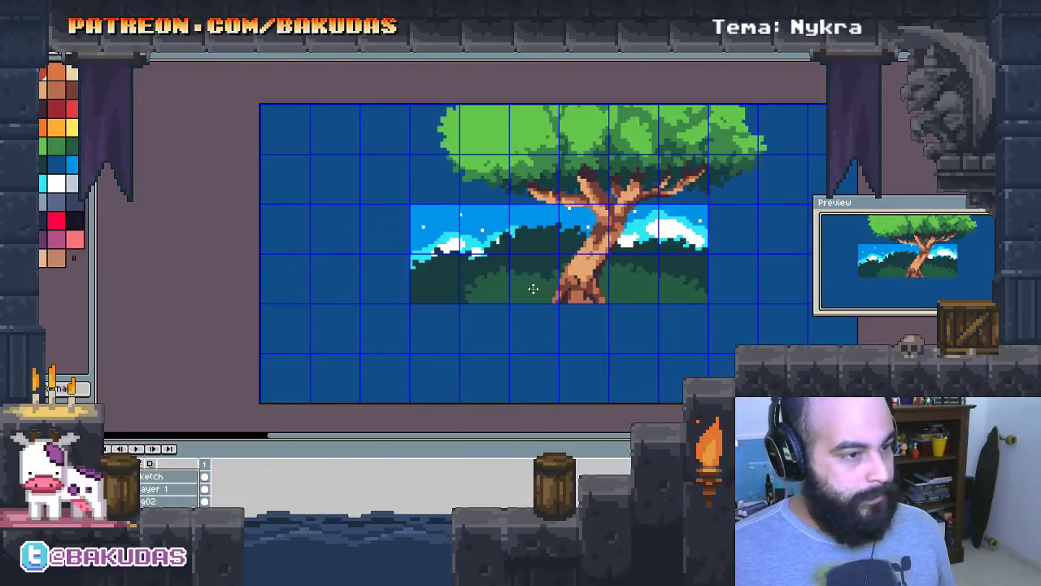
Move the tree and sky about 62 px down and clear the layer selection
{"action": "left_click_drag", "start_coordinate": [533, 288], "coordinate": [533, 339]}
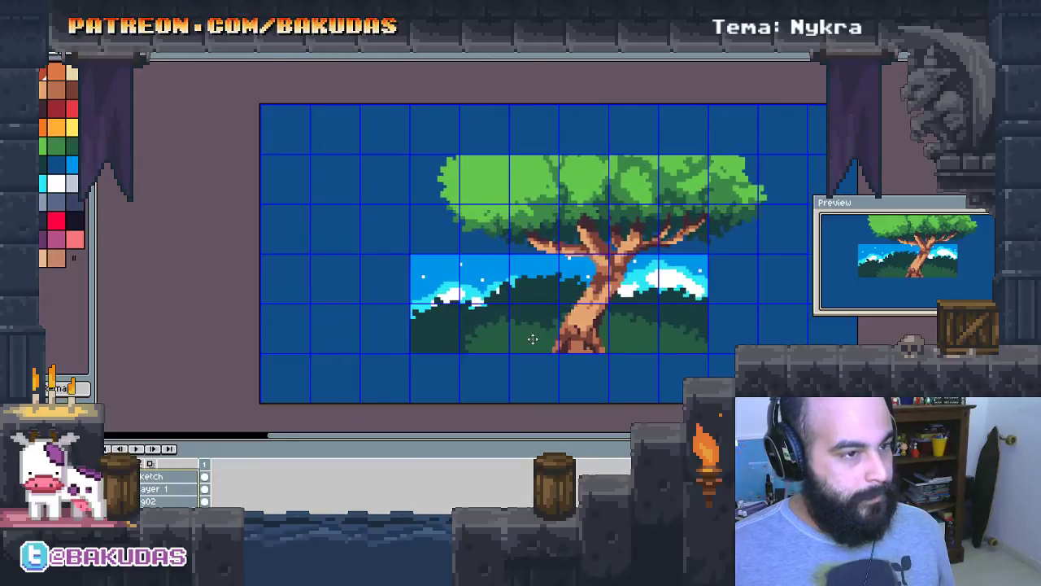
{"action": "scroll", "coordinate": [521, 288], "scroll_direction": "up", "scroll_amount": 1}
{"action": "scroll", "coordinate": [509, 239], "scroll_direction": "up", "scroll_amount": 1}
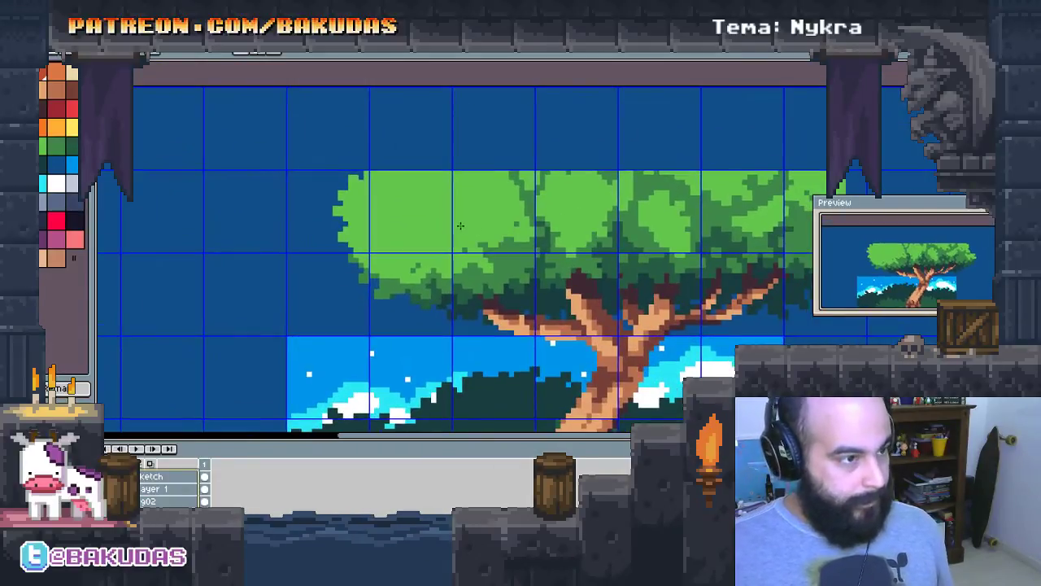
{"action": "key", "text": "Escape"}
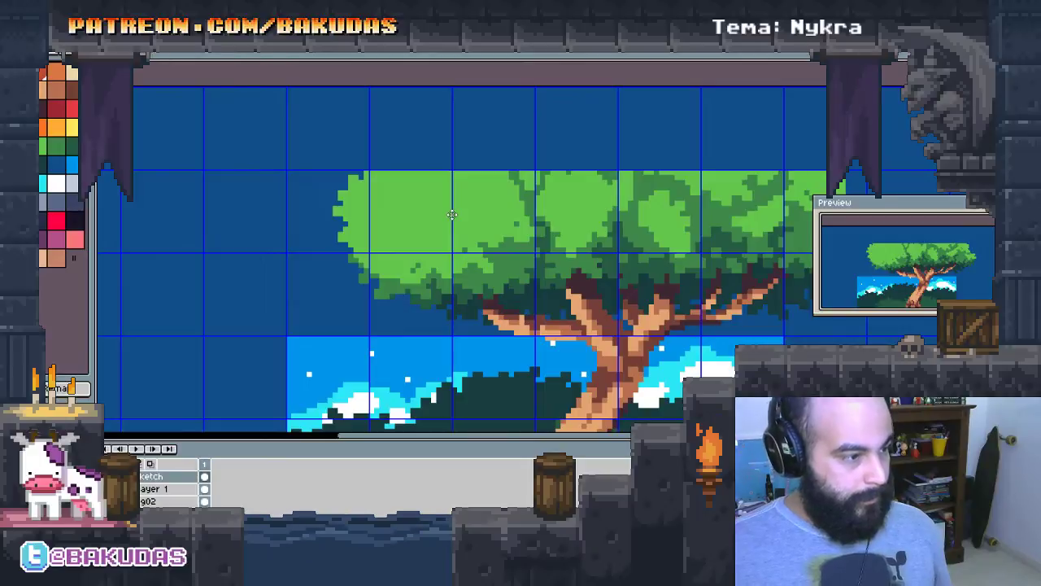
{"action": "scroll", "coordinate": [490, 209], "scroll_direction": "up", "scroll_amount": 1}
{"action": "scroll", "coordinate": [431, 215], "scroll_direction": "up", "scroll_amount": 1}
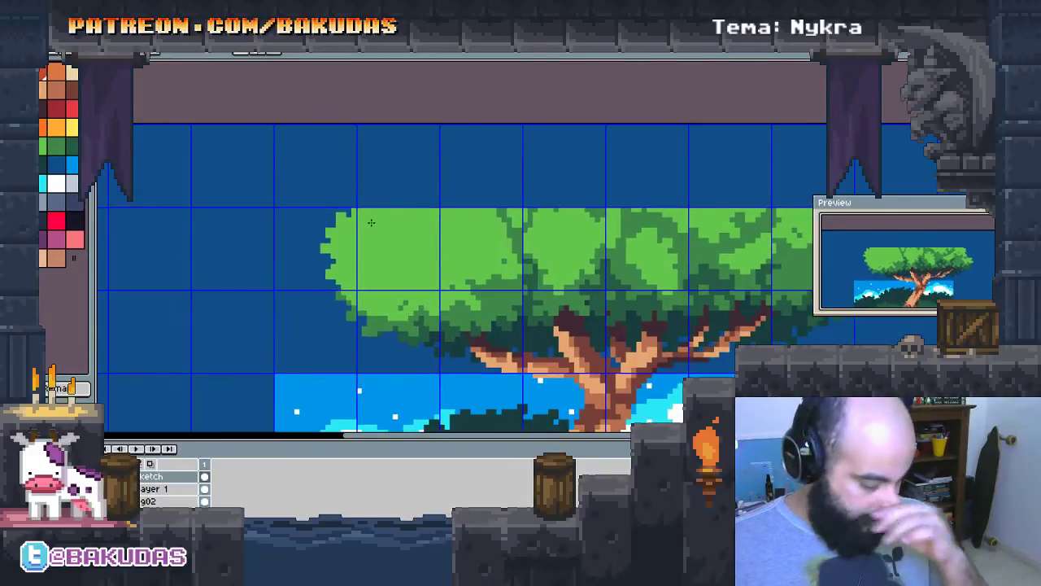
Paint green bumps into the canopy's top edge, undoing one stray stroke
{"action": "scroll", "coordinate": [383, 201], "scroll_direction": "up", "scroll_amount": 2}
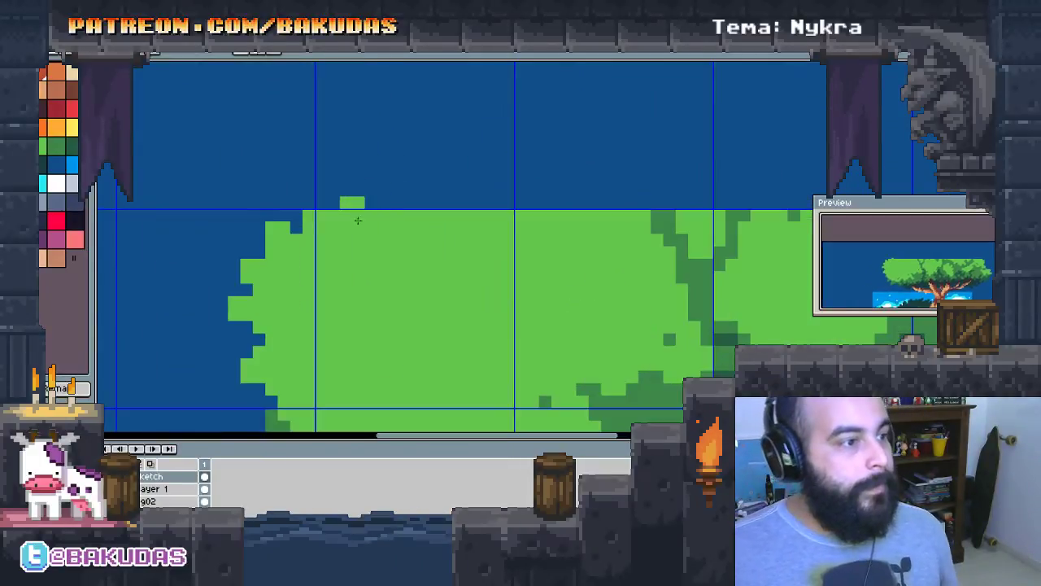
{"action": "left_click_drag", "start_coordinate": [322, 203], "coordinate": [405, 173]}
{"action": "key", "text": "ctrl+z"}
{"action": "mouse_move", "coordinate": [454, 199]}
{"action": "left_mouse_down"}
{"action": "mouse_move", "coordinate": [472, 210]}
{"action": "mouse_move", "coordinate": [496, 167]}
{"action": "mouse_move", "coordinate": [675, 214]}
{"action": "mouse_move", "coordinate": [590, 219]}
{"action": "left_mouse_up"}
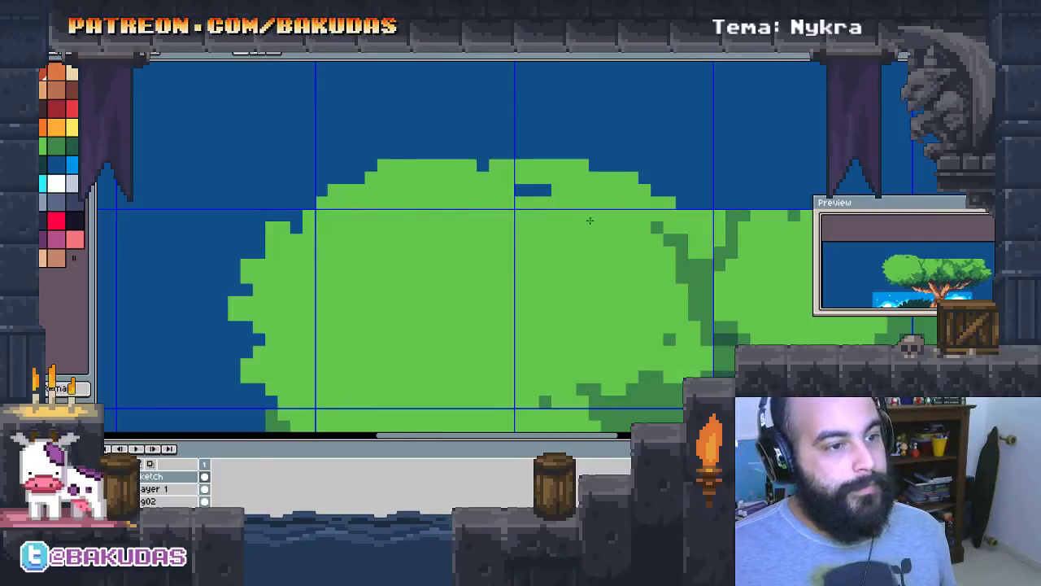
{"action": "left_click_drag", "start_coordinate": [680, 182], "coordinate": [368, 149]}
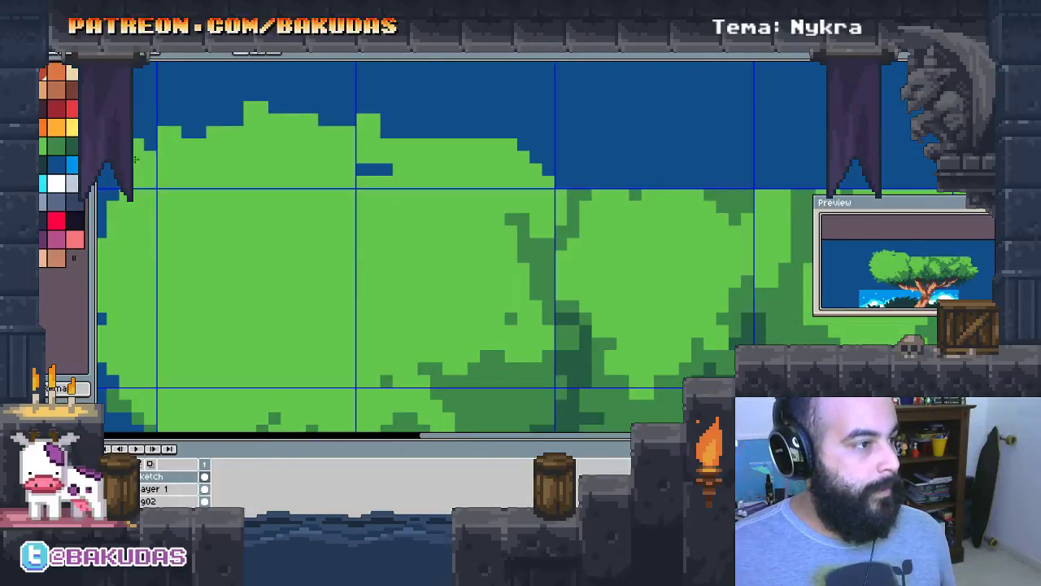
Reshape the treetop bumps and extend the canopy's top-right edge with green patches
{"action": "left_click_drag", "start_coordinate": [179, 207], "coordinate": [476, 177]}
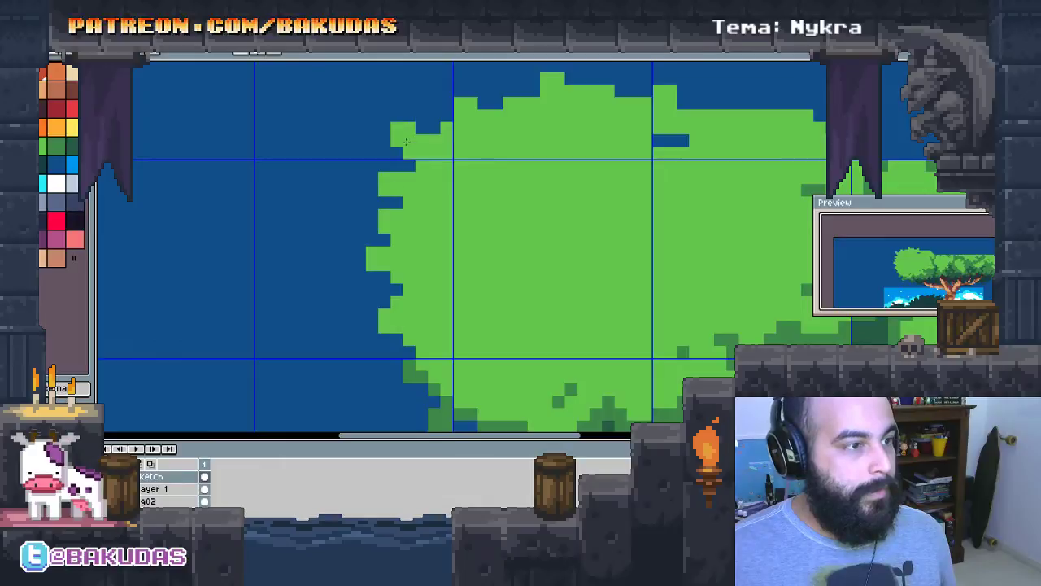
{"action": "mouse_move", "coordinate": [599, 92]}
{"action": "left_mouse_down"}
{"action": "mouse_move", "coordinate": [560, 192]}
{"action": "mouse_move", "coordinate": [576, 184]}
{"action": "left_mouse_up"}
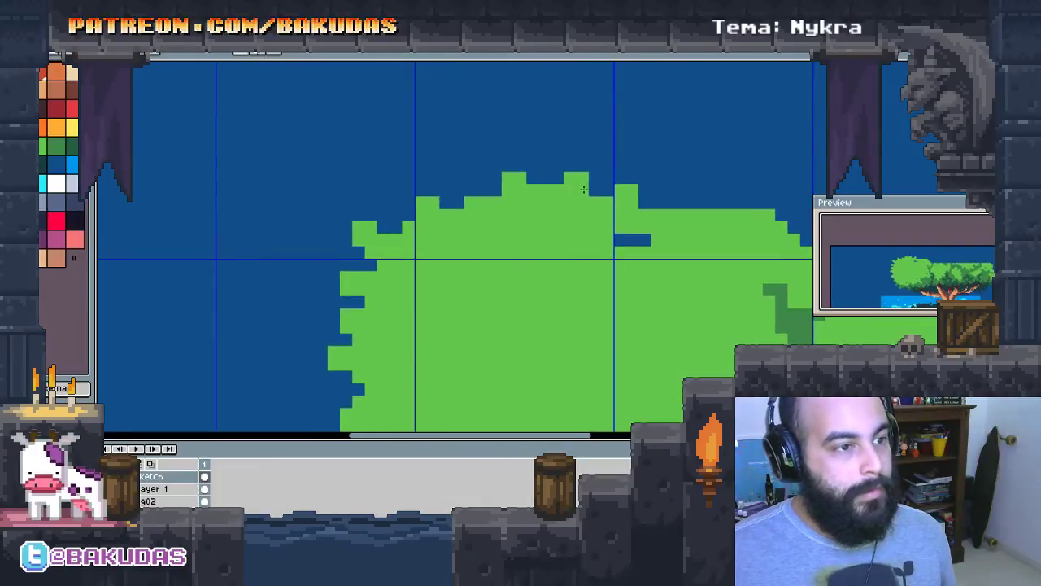
{"action": "mouse_move", "coordinate": [488, 183]}
{"action": "left_mouse_down"}
{"action": "mouse_move", "coordinate": [470, 184]}
{"action": "mouse_move", "coordinate": [508, 164]}
{"action": "left_mouse_up"}
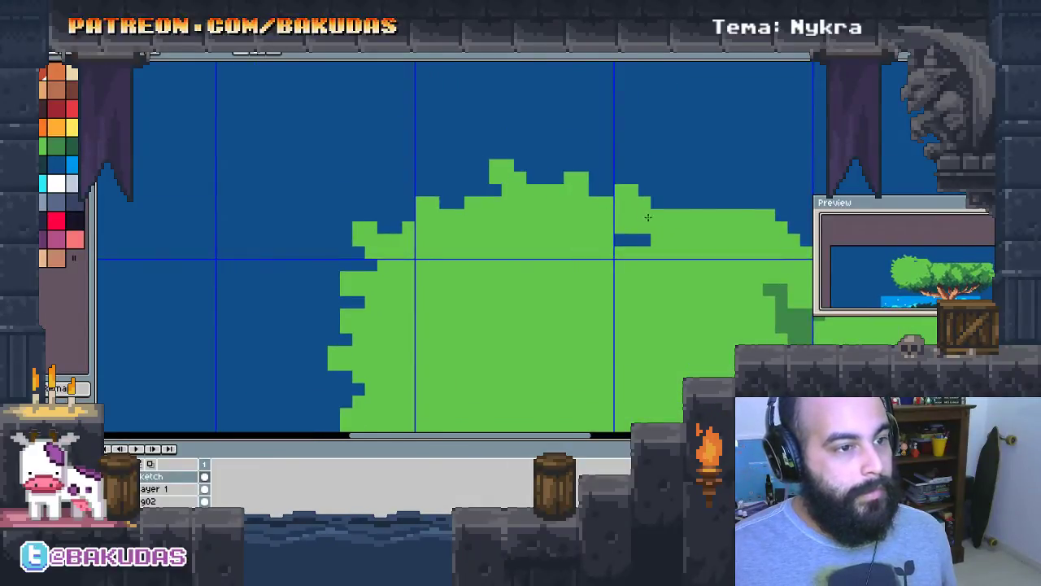
{"action": "mouse_move", "coordinate": [648, 217]}
{"action": "left_mouse_down"}
{"action": "mouse_move", "coordinate": [716, 189]}
{"action": "mouse_move", "coordinate": [674, 178]}
{"action": "left_mouse_up"}
{"action": "left_click_drag", "start_coordinate": [886, 260], "coordinate": [594, 209]}
{"action": "left_click_drag", "start_coordinate": [609, 173], "coordinate": [589, 157]}
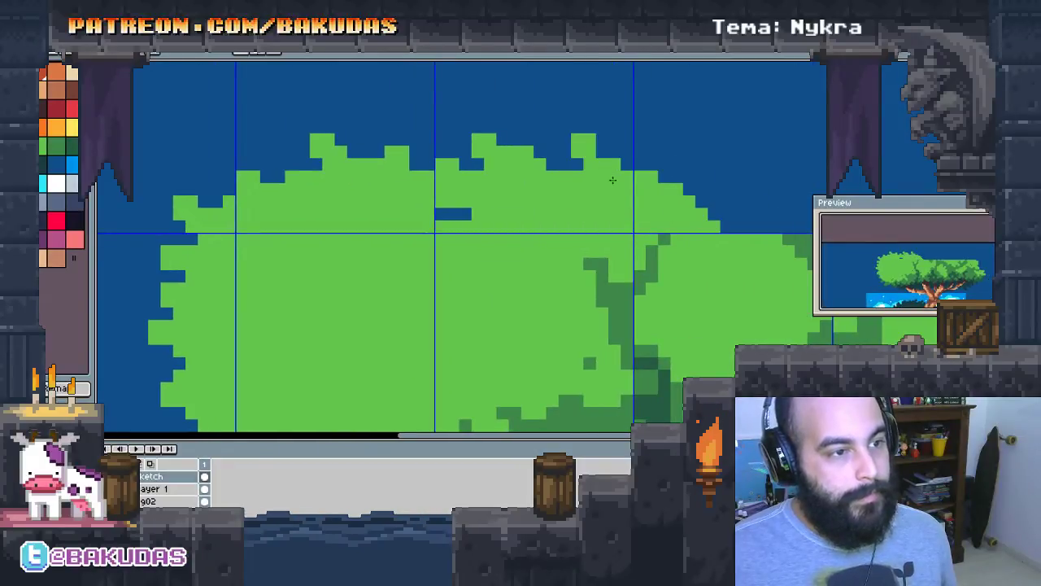
{"action": "left_click_drag", "start_coordinate": [692, 202], "coordinate": [615, 208]}
{"action": "mouse_move", "coordinate": [606, 166]}
{"action": "left_mouse_down"}
{"action": "mouse_move", "coordinate": [610, 181]}
{"action": "mouse_move", "coordinate": [589, 166]}
{"action": "left_mouse_up"}
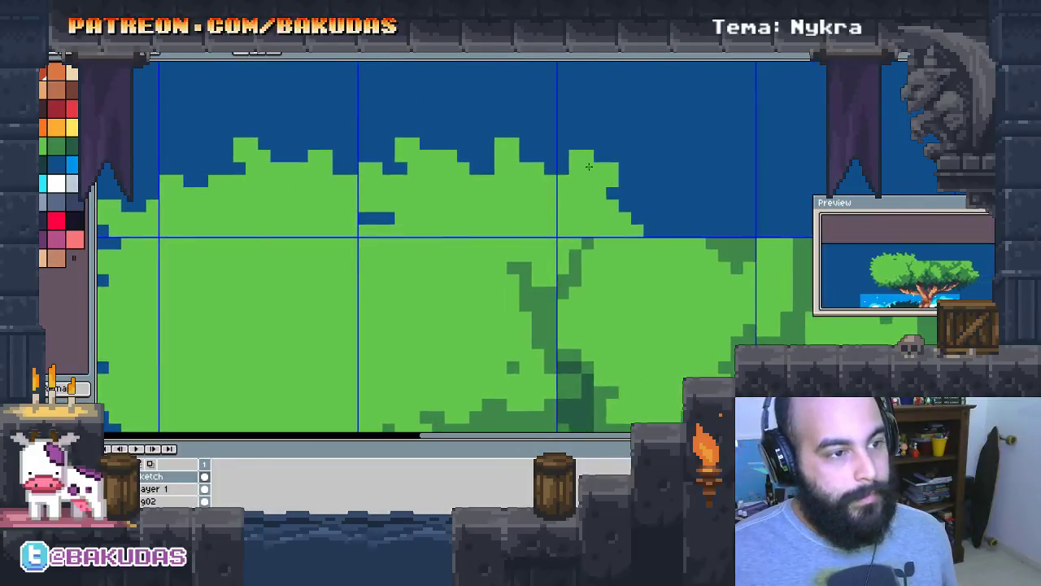
{"action": "left_click_drag", "start_coordinate": [618, 214], "coordinate": [650, 209]}
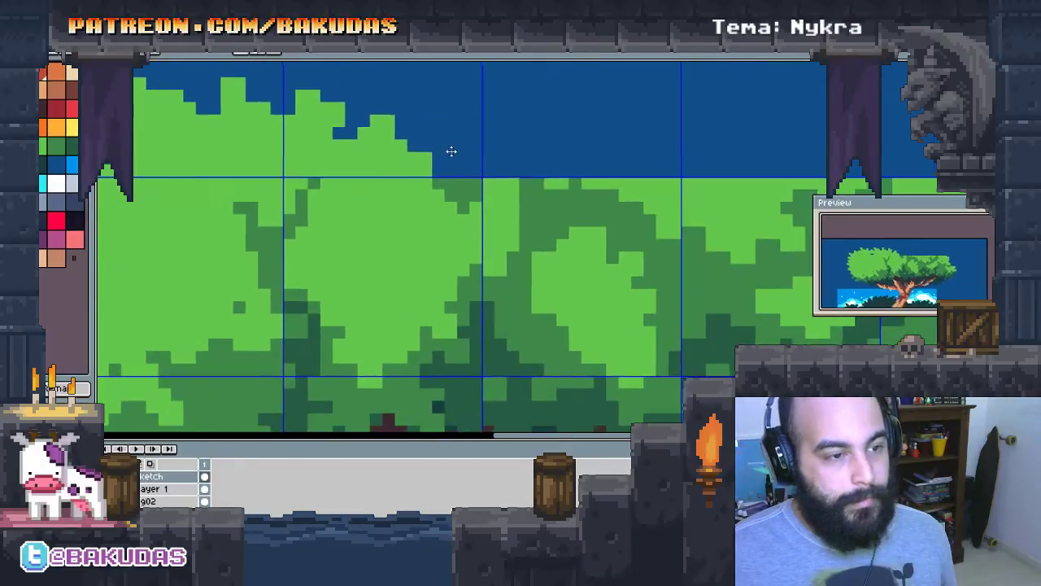
Add green bumps and strips along another stretch of the canopy's top edge
{"action": "left_click_drag", "start_coordinate": [521, 233], "coordinate": [448, 151]}
{"action": "mouse_move", "coordinate": [315, 88]}
{"action": "left_mouse_down"}
{"action": "mouse_move", "coordinate": [238, 109]}
{"action": "mouse_move", "coordinate": [358, 166]}
{"action": "left_mouse_up"}
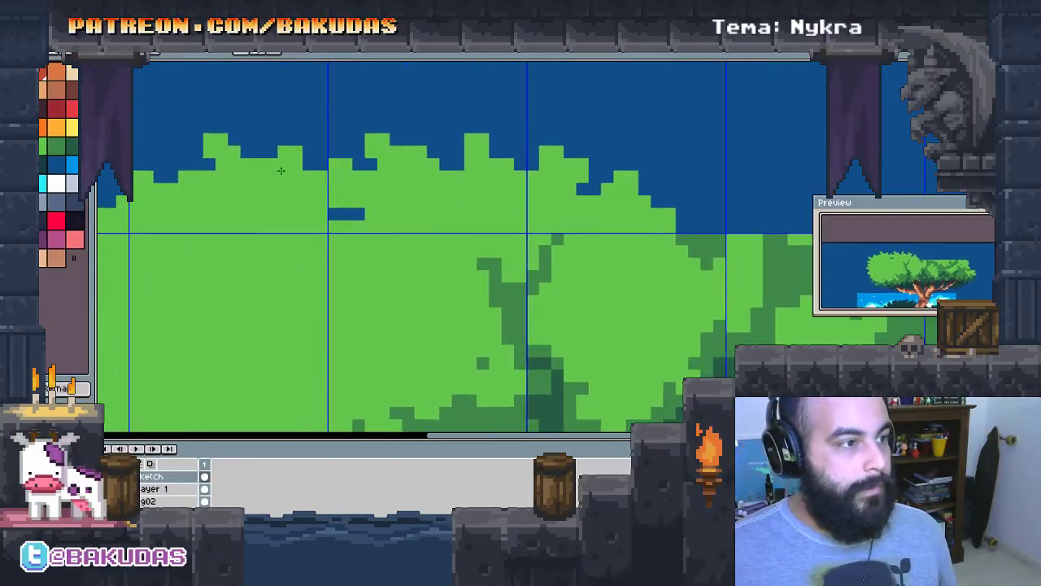
{"action": "left_click_drag", "start_coordinate": [269, 158], "coordinate": [423, 147]}
{"action": "left_click_drag", "start_coordinate": [309, 164], "coordinate": [366, 164]}
{"action": "left_click_drag", "start_coordinate": [334, 122], "coordinate": [393, 134]}
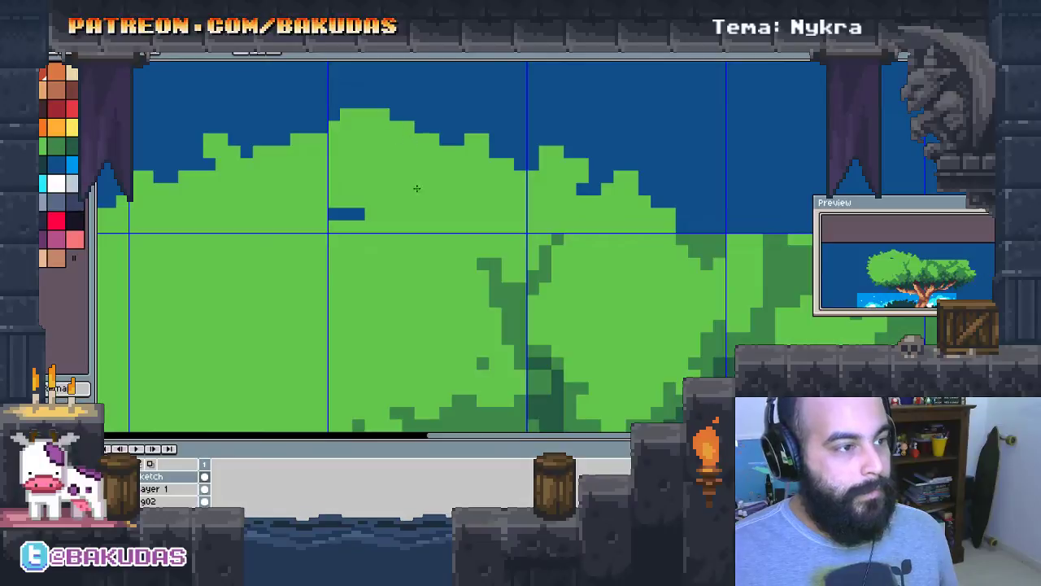
{"action": "left_click_drag", "start_coordinate": [358, 216], "coordinate": [320, 197]}
{"action": "left_click_drag", "start_coordinate": [483, 260], "coordinate": [412, 238]}
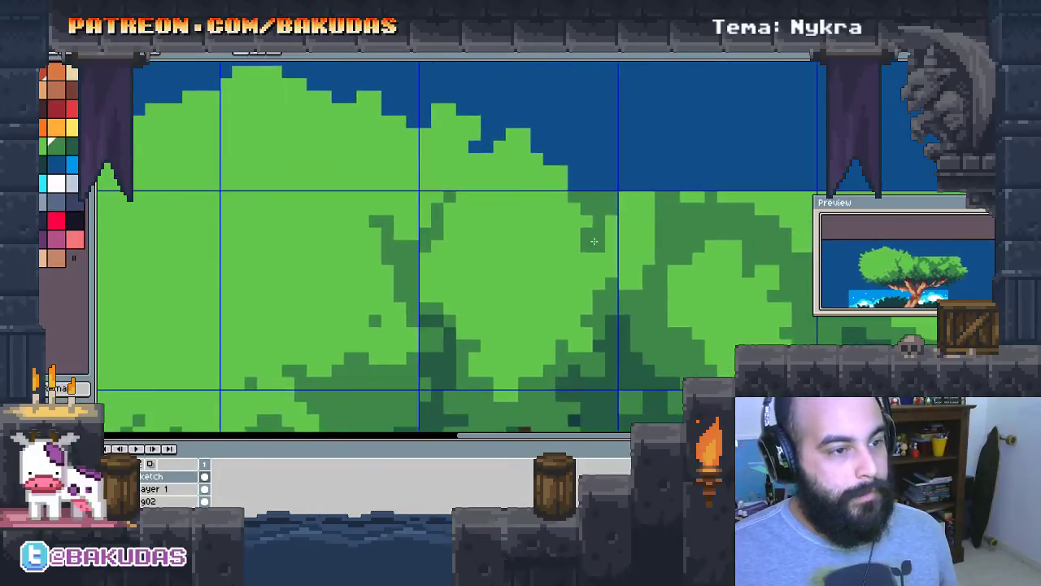
{"action": "left_click_drag", "start_coordinate": [610, 184], "coordinate": [722, 198]}
Paint a dark-green back layer that raises the treetop and fills gaps
{"action": "mouse_move", "coordinate": [639, 151]}
{"action": "left_mouse_down"}
{"action": "mouse_move", "coordinate": [578, 189]}
{"action": "mouse_move", "coordinate": [691, 167]}
{"action": "mouse_move", "coordinate": [769, 175]}
{"action": "mouse_move", "coordinate": [638, 201]}
{"action": "left_mouse_up"}
{"action": "left_click_drag", "start_coordinate": [460, 201], "coordinate": [631, 172]}
{"action": "left_click_drag", "start_coordinate": [533, 175], "coordinate": [480, 202]}
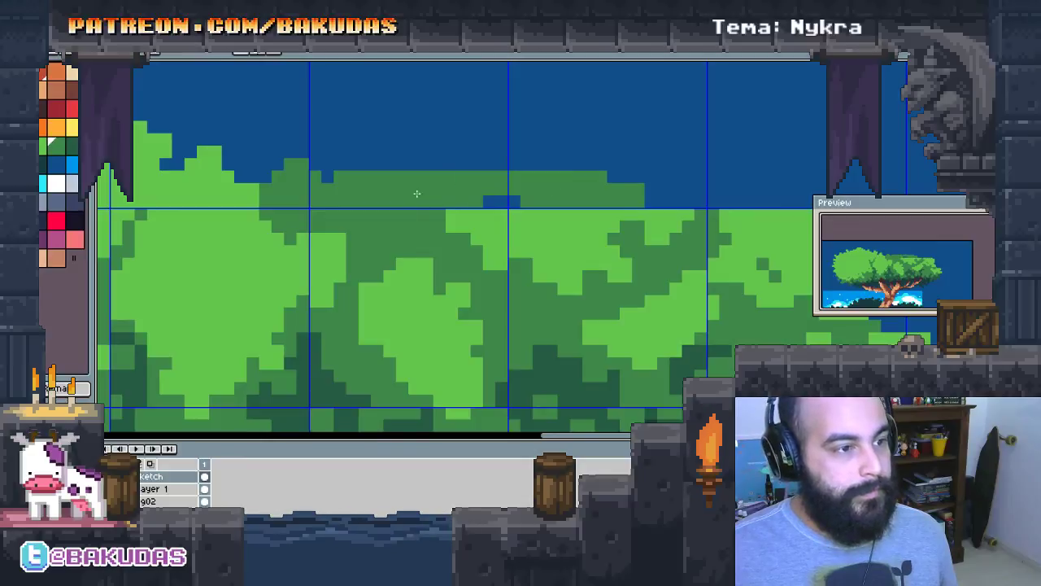
{"action": "left_click_drag", "start_coordinate": [610, 175], "coordinate": [691, 191]}
{"action": "mouse_move", "coordinate": [562, 163]}
{"action": "left_mouse_down"}
{"action": "mouse_move", "coordinate": [667, 166]}
{"action": "mouse_move", "coordinate": [379, 168]}
{"action": "mouse_move", "coordinate": [455, 151]}
{"action": "left_mouse_up"}
{"action": "left_click_drag", "start_coordinate": [450, 173], "coordinate": [496, 176]}
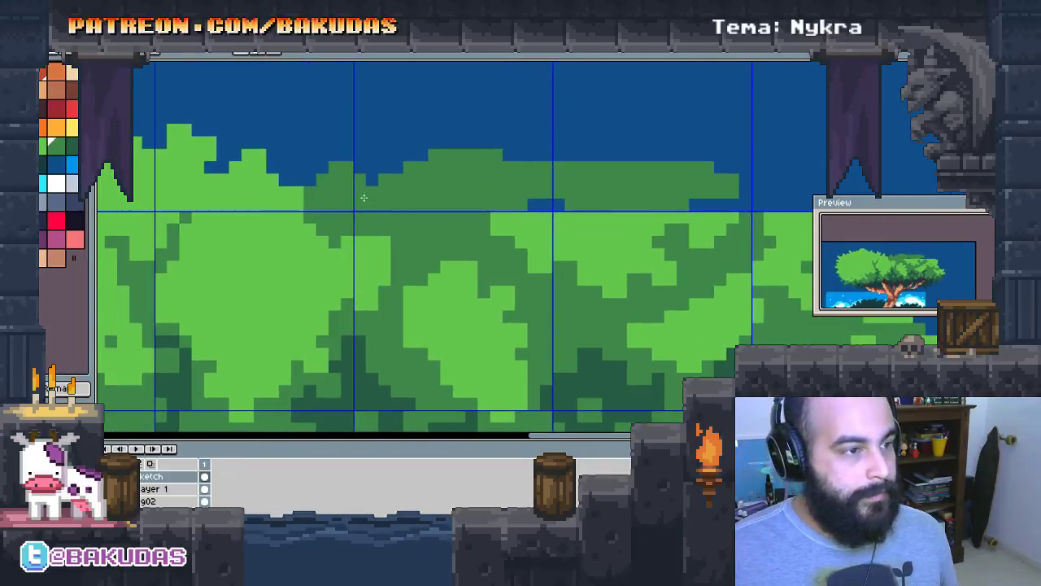
{"action": "mouse_move", "coordinate": [366, 154]}
{"action": "left_mouse_down"}
{"action": "mouse_move", "coordinate": [626, 151]}
{"action": "mouse_move", "coordinate": [489, 127]}
{"action": "left_mouse_up"}
{"action": "mouse_move", "coordinate": [643, 155]}
{"action": "left_mouse_down"}
{"action": "mouse_move", "coordinate": [732, 204]}
{"action": "mouse_move", "coordinate": [672, 204]}
{"action": "left_mouse_up"}
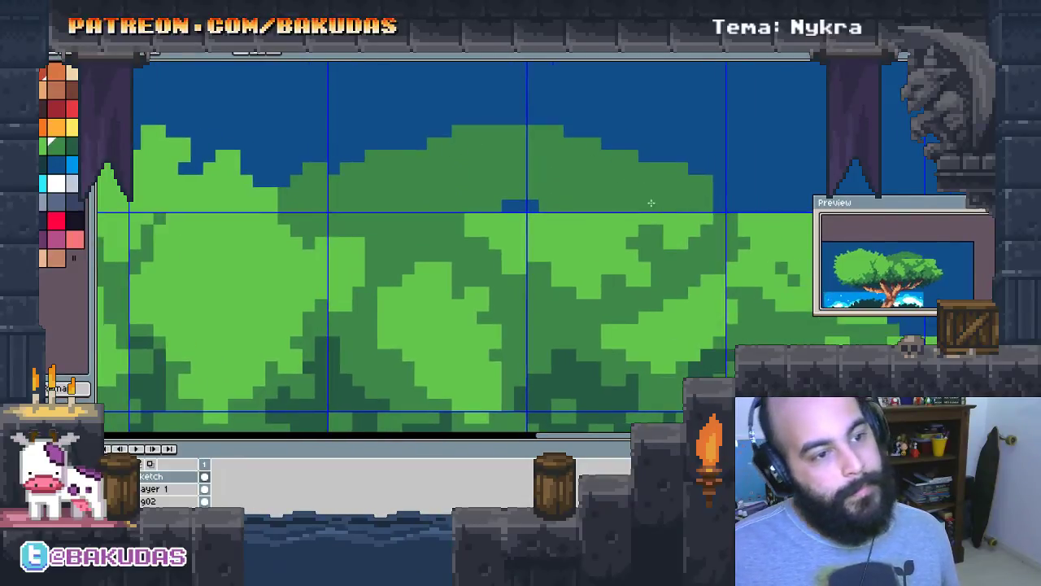
{"action": "left_click_drag", "start_coordinate": [504, 205], "coordinate": [537, 205]}
Paint light-green highlights and bumps along the treetop contour into the sky
{"action": "mouse_move", "coordinate": [672, 202]}
{"action": "left_mouse_down"}
{"action": "mouse_move", "coordinate": [459, 184]}
{"action": "mouse_move", "coordinate": [537, 187]}
{"action": "left_mouse_up"}
{"action": "left_click_drag", "start_coordinate": [468, 167], "coordinate": [598, 167]}
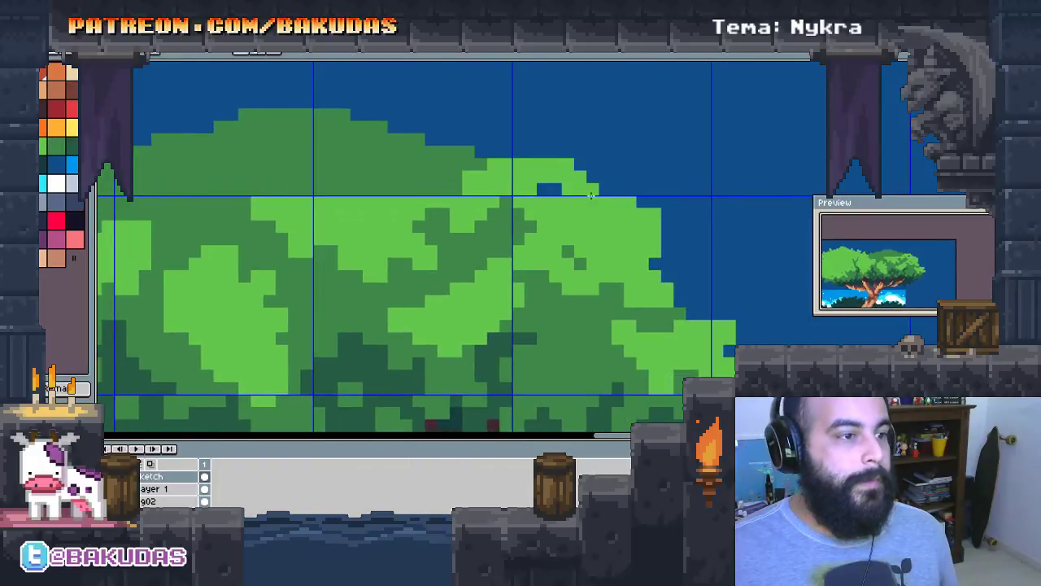
{"action": "mouse_move", "coordinate": [541, 189]}
{"action": "left_mouse_down"}
{"action": "mouse_move", "coordinate": [630, 183]}
{"action": "mouse_move", "coordinate": [554, 155]}
{"action": "mouse_move", "coordinate": [619, 187]}
{"action": "mouse_move", "coordinate": [631, 151]}
{"action": "mouse_move", "coordinate": [571, 200]}
{"action": "left_mouse_up"}
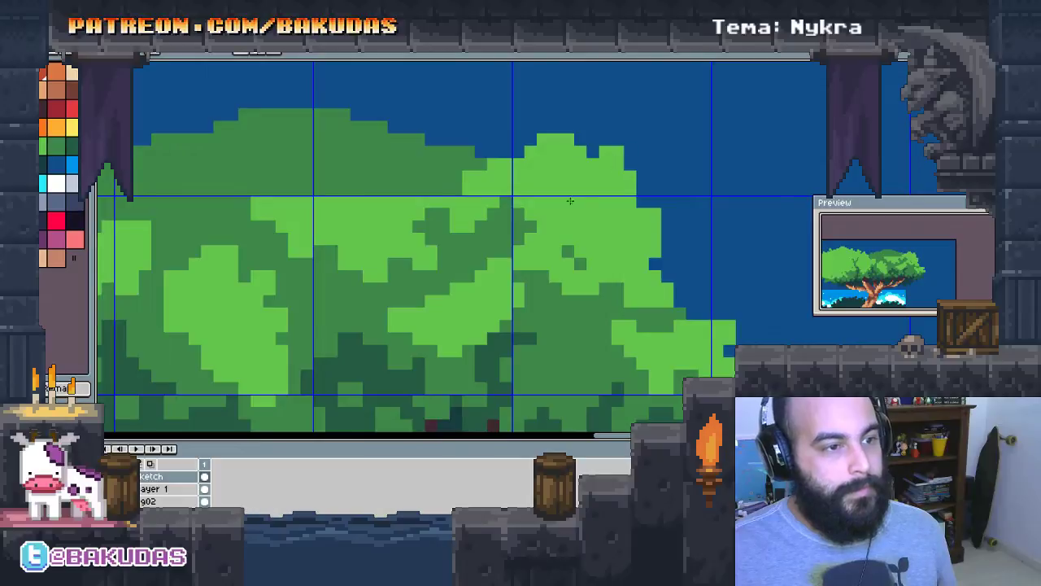
{"action": "mouse_move", "coordinate": [669, 189]}
{"action": "left_mouse_down"}
{"action": "mouse_move", "coordinate": [651, 189]}
{"action": "mouse_move", "coordinate": [681, 240]}
{"action": "mouse_move", "coordinate": [678, 253]}
{"action": "left_mouse_up"}
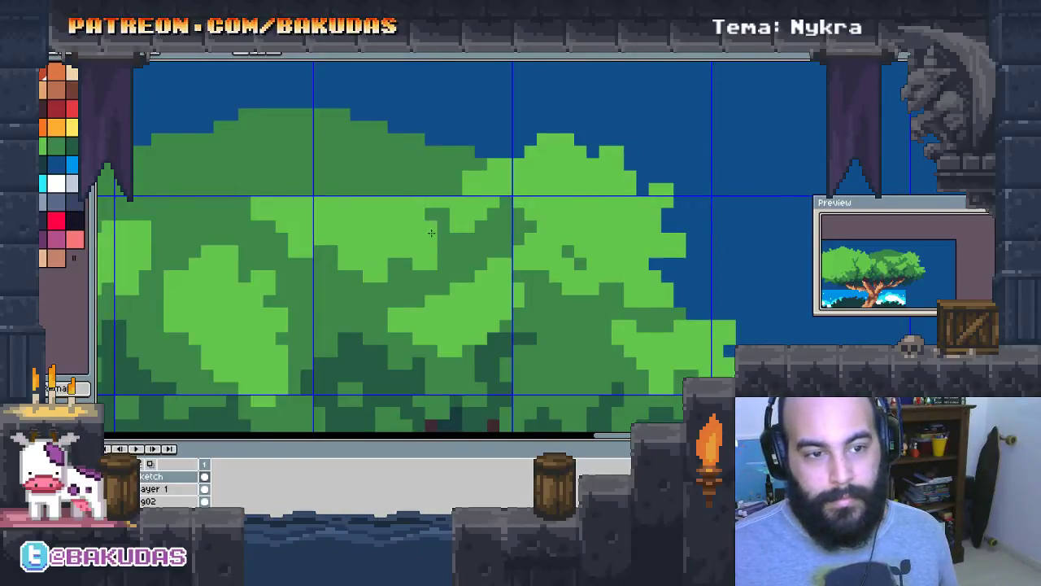
{"action": "scroll", "coordinate": [677, 253], "scroll_direction": "right", "scroll_amount": 5}
{"action": "mouse_move", "coordinate": [580, 189]}
{"action": "left_mouse_down"}
{"action": "mouse_move", "coordinate": [692, 166]}
{"action": "mouse_move", "coordinate": [573, 147]}
{"action": "mouse_move", "coordinate": [558, 155]}
{"action": "mouse_move", "coordinate": [468, 114]}
{"action": "mouse_move", "coordinate": [522, 109]}
{"action": "left_mouse_up"}
{"action": "scroll", "coordinate": [612, 161], "scroll_direction": "right", "scroll_amount": 2}
{"action": "scroll", "coordinate": [613, 161], "scroll_direction": "down", "scroll_amount": 1}
{"action": "scroll", "coordinate": [613, 161], "scroll_direction": "down", "scroll_amount": 1}
{"action": "scroll", "coordinate": [522, 109], "scroll_direction": "left", "scroll_amount": 4}
{"action": "scroll", "coordinate": [523, 110], "scroll_direction": "up", "scroll_amount": 1}
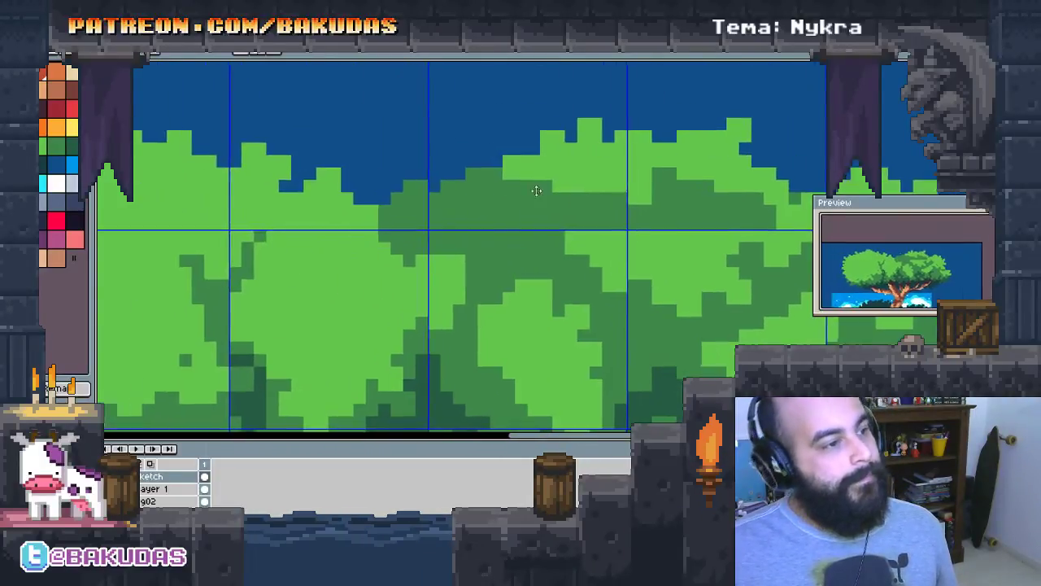
Fill sky gaps with light-green leaves and reshape the dark-green patch, then zoom out
{"action": "left_click_drag", "start_coordinate": [479, 163], "coordinate": [457, 150]}
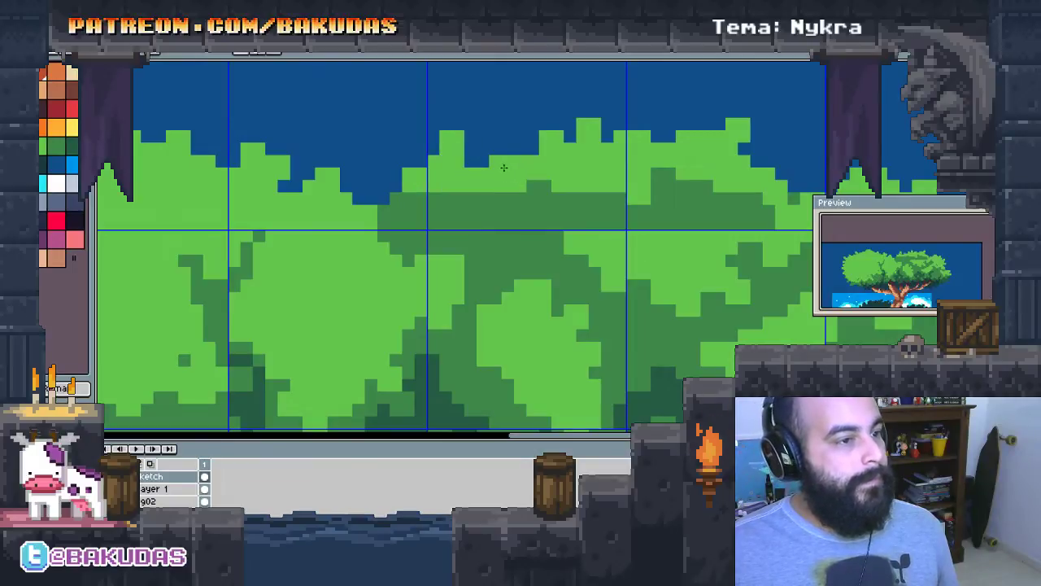
{"action": "mouse_move", "coordinate": [382, 187]}
{"action": "left_mouse_down"}
{"action": "mouse_move", "coordinate": [374, 169]}
{"action": "mouse_move", "coordinate": [370, 187]}
{"action": "mouse_move", "coordinate": [380, 178]}
{"action": "mouse_move", "coordinate": [521, 203]}
{"action": "left_mouse_up"}
{"action": "left_click_drag", "start_coordinate": [496, 236], "coordinate": [411, 225]}
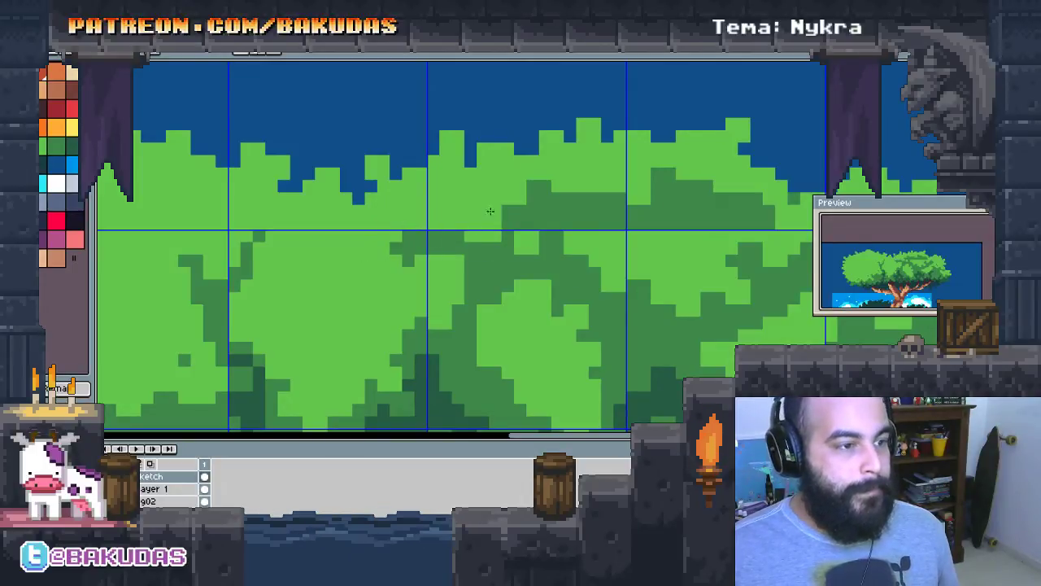
{"action": "mouse_move", "coordinate": [490, 211]}
{"action": "left_mouse_down"}
{"action": "mouse_move", "coordinate": [684, 203]}
{"action": "mouse_move", "coordinate": [569, 212]}
{"action": "mouse_move", "coordinate": [705, 215]}
{"action": "mouse_move", "coordinate": [660, 208]}
{"action": "left_mouse_up"}
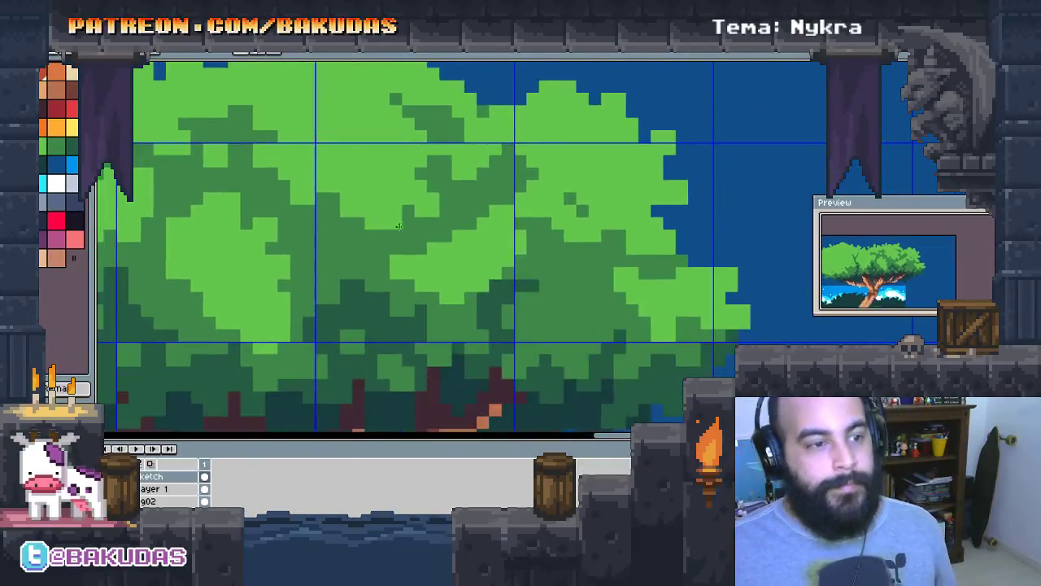
{"action": "left_click_drag", "start_coordinate": [645, 309], "coordinate": [601, 231]}
{"action": "left_click_drag", "start_coordinate": [364, 293], "coordinate": [540, 254]}
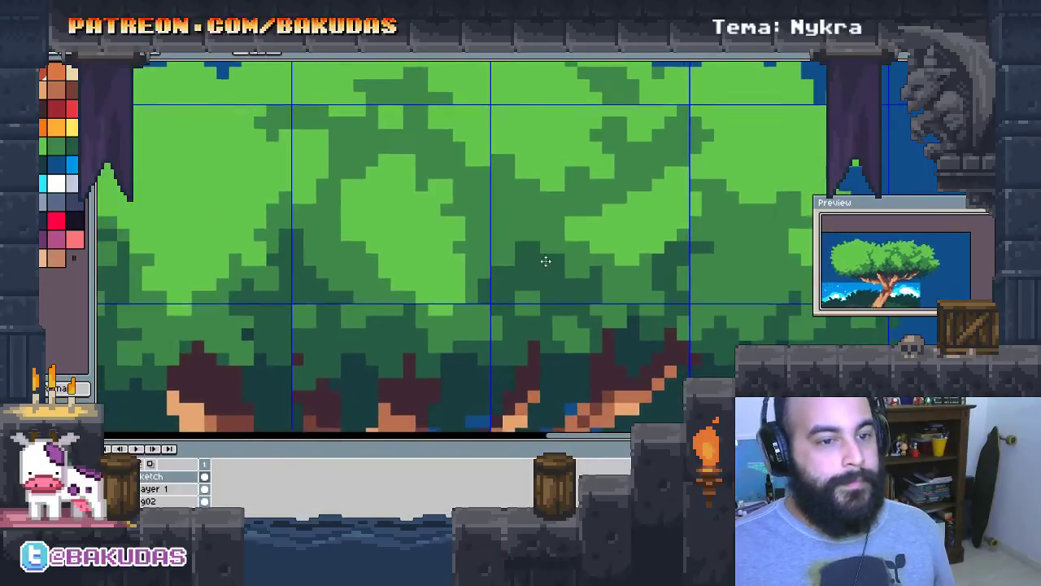
{"action": "scroll", "coordinate": [498, 267], "scroll_direction": "down", "scroll_amount": 2}
{"action": "scroll", "coordinate": [521, 212], "scroll_direction": "up", "scroll_amount": 1}
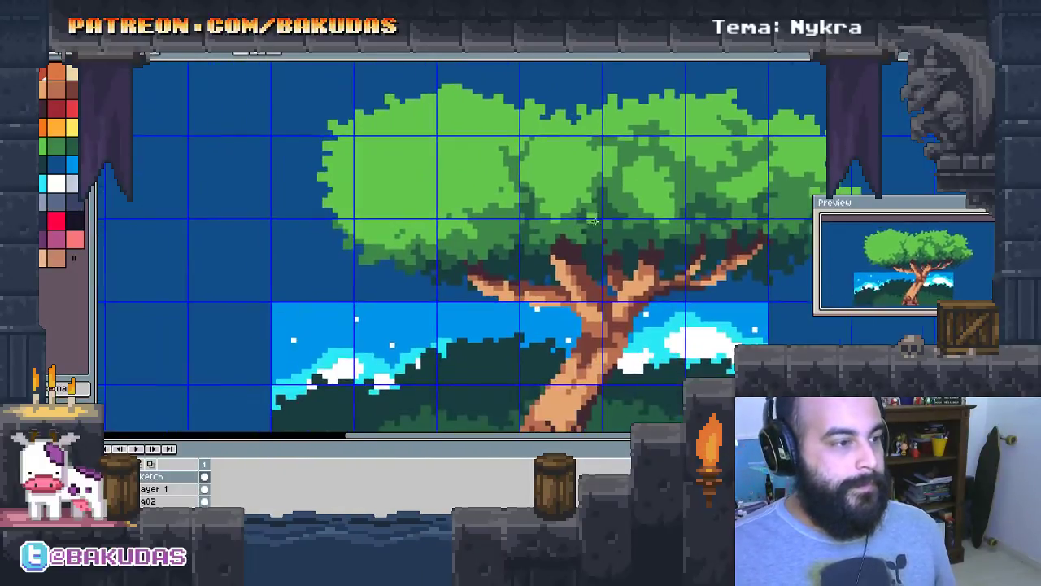
{"action": "scroll", "coordinate": [539, 173], "scroll_direction": "up", "scroll_amount": 1}
{"action": "scroll", "coordinate": [538, 174], "scroll_direction": "down", "scroll_amount": 2}
{"action": "scroll", "coordinate": [559, 242], "scroll_direction": "up", "scroll_amount": 1}
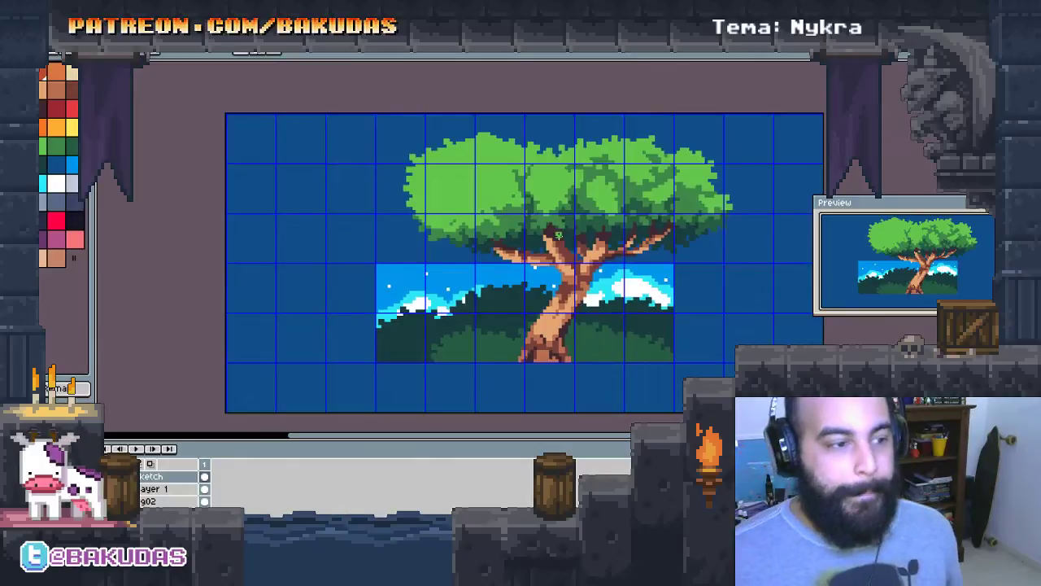
{"action": "scroll", "coordinate": [537, 304], "scroll_direction": "up", "scroll_amount": 1}
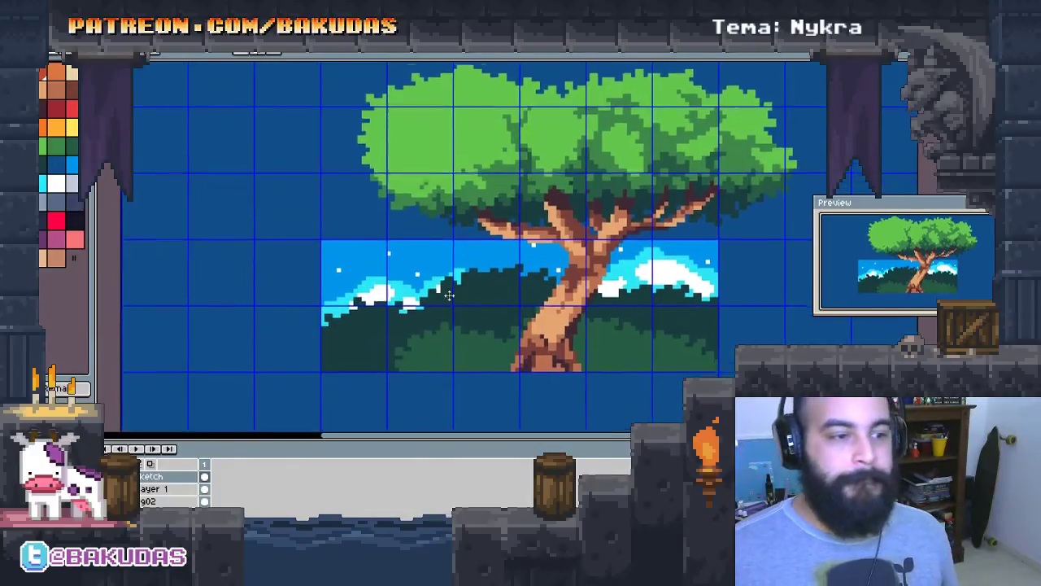
{"action": "left_click_drag", "start_coordinate": [449, 306], "coordinate": [446, 255]}
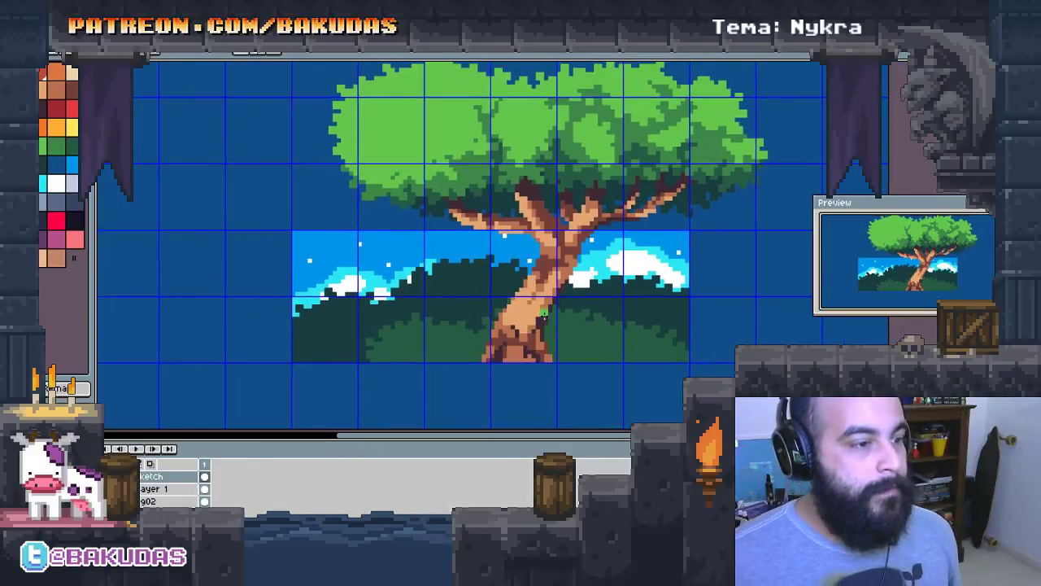
{"action": "key", "text": "Tab"}
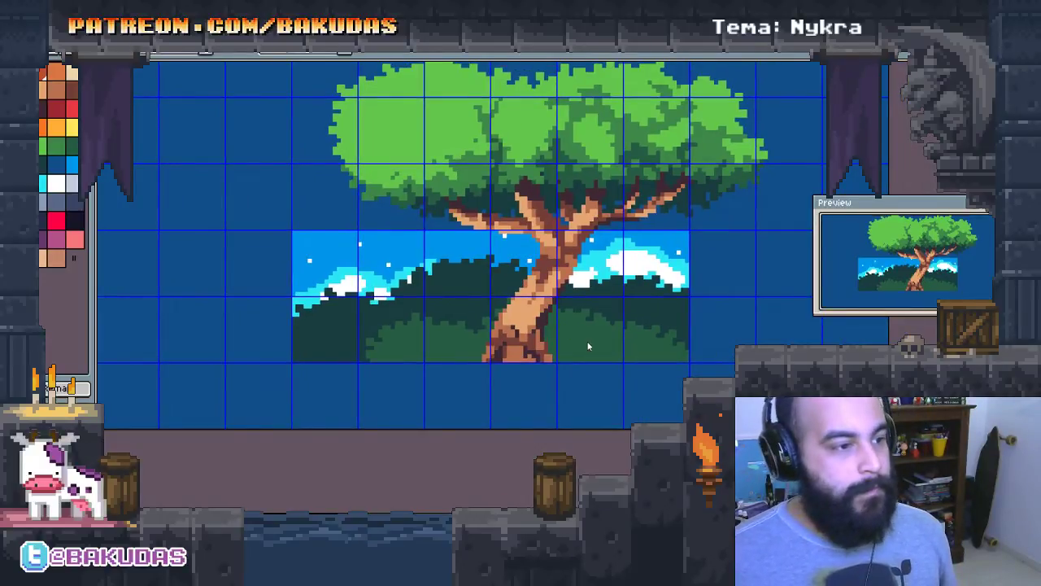
{"action": "mouse_move", "coordinate": [588, 347]}
{"action": "left_mouse_down"}
{"action": "mouse_move", "coordinate": [642, 372]}
{"action": "mouse_move", "coordinate": [599, 365]}
{"action": "mouse_move", "coordinate": [596, 352]}
{"action": "left_mouse_up"}
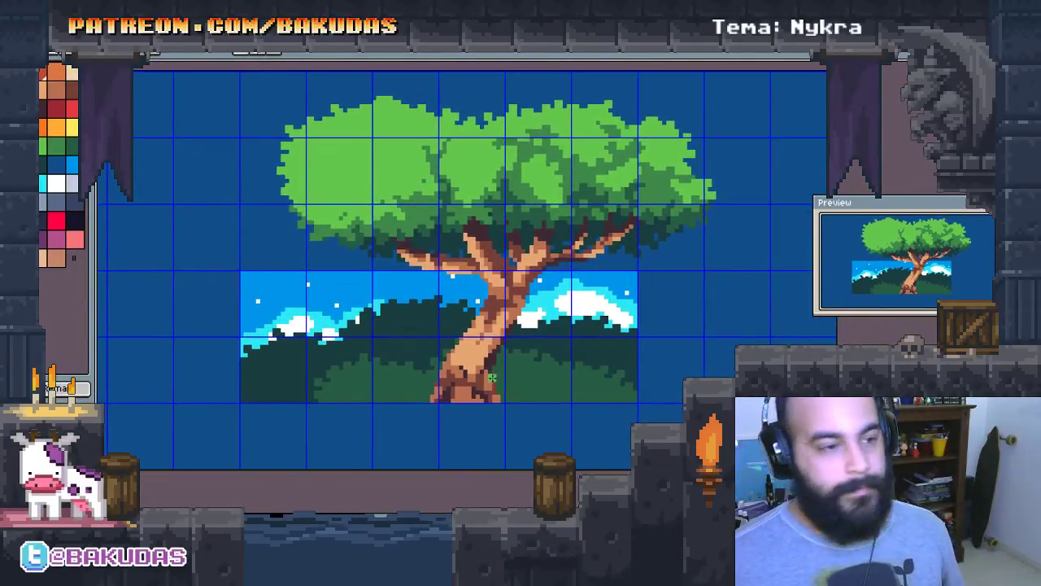
{"action": "scroll", "coordinate": [492, 376], "scroll_direction": "up", "scroll_amount": 1}
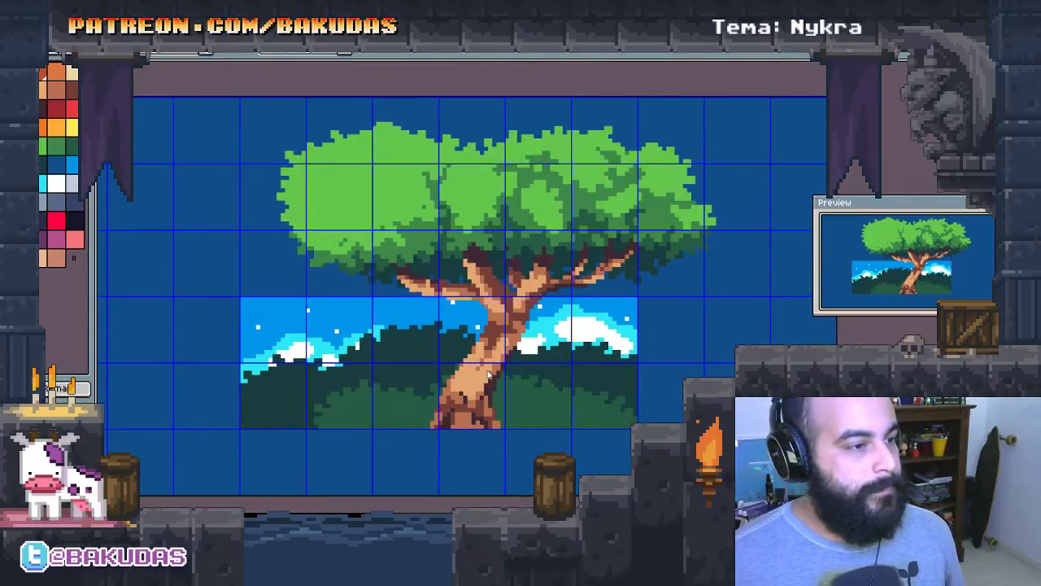
{"action": "left_click_drag", "start_coordinate": [489, 374], "coordinate": [584, 291]}
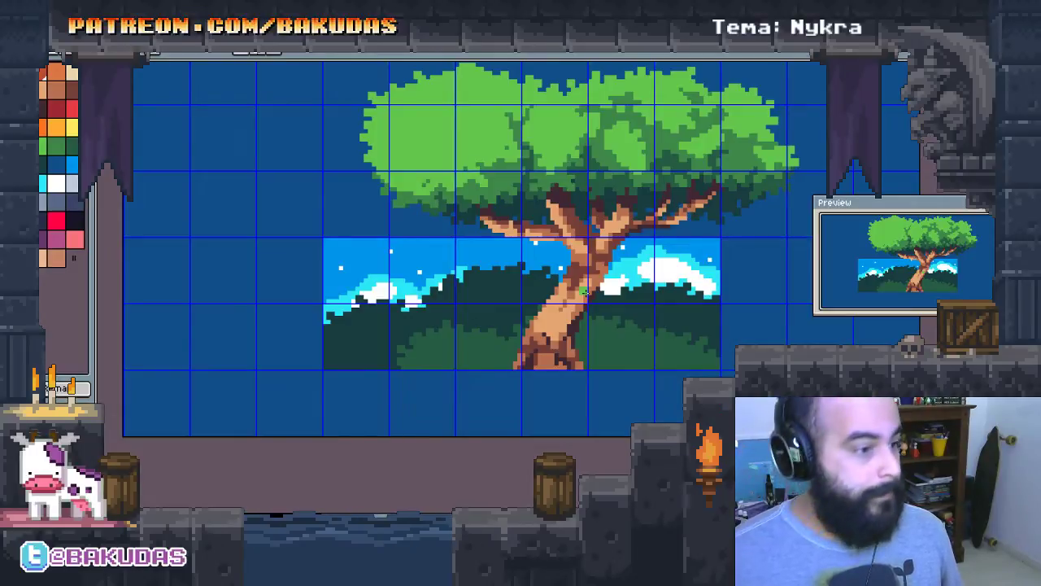
{"action": "scroll", "coordinate": [354, 332], "scroll_direction": "up", "scroll_amount": 1}
{"action": "scroll", "coordinate": [420, 358], "scroll_direction": "up", "scroll_amount": 1}
Pick yellow as the drawing colour and show the timeline with the layer list
{"action": "scroll", "coordinate": [398, 337], "scroll_direction": "up", "scroll_amount": 1}
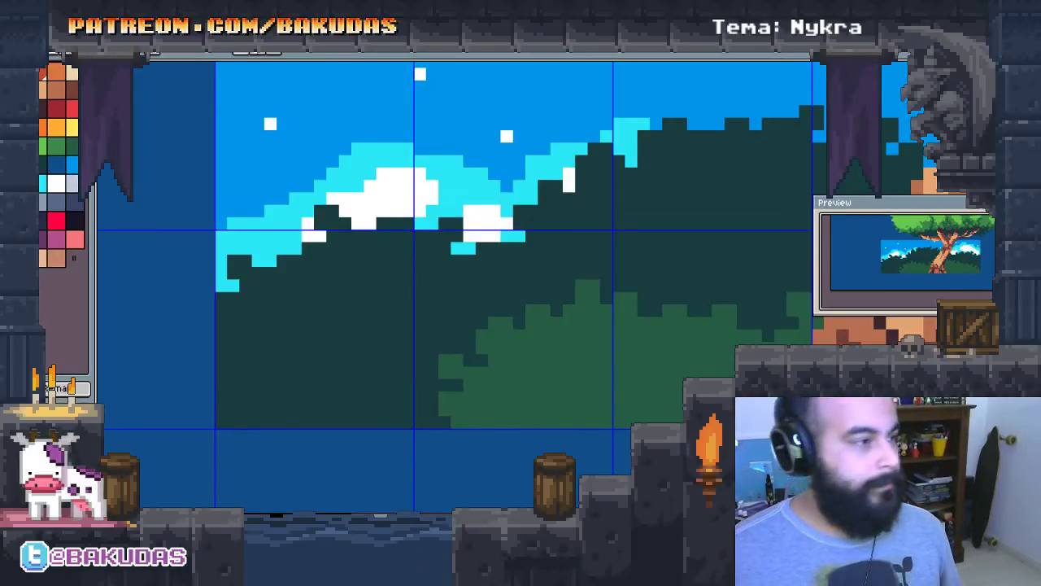
{"action": "left_click", "coordinate": [70, 127]}
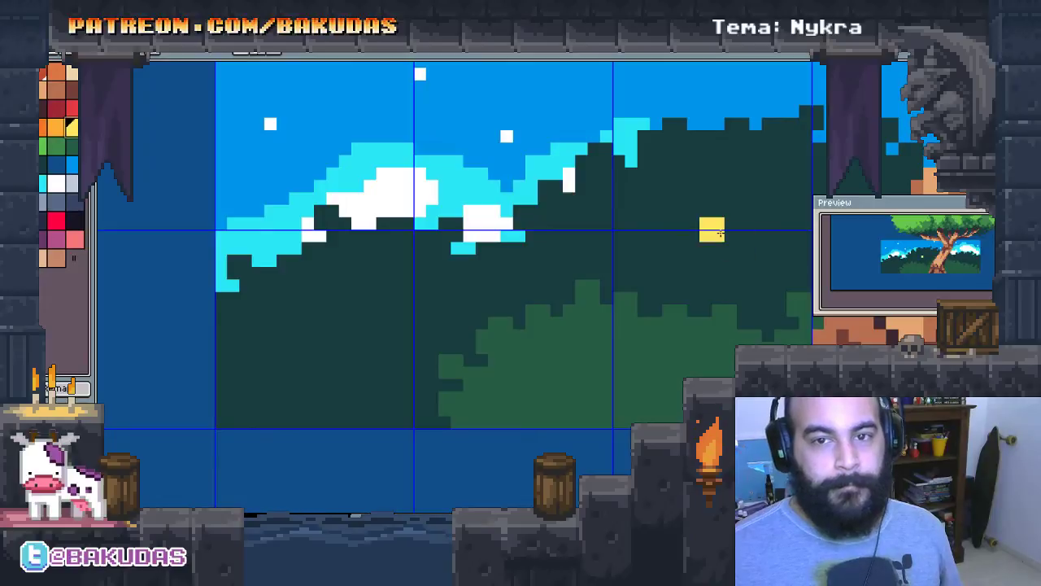
{"action": "left_click_drag", "start_coordinate": [700, 227], "coordinate": [704, 234]}
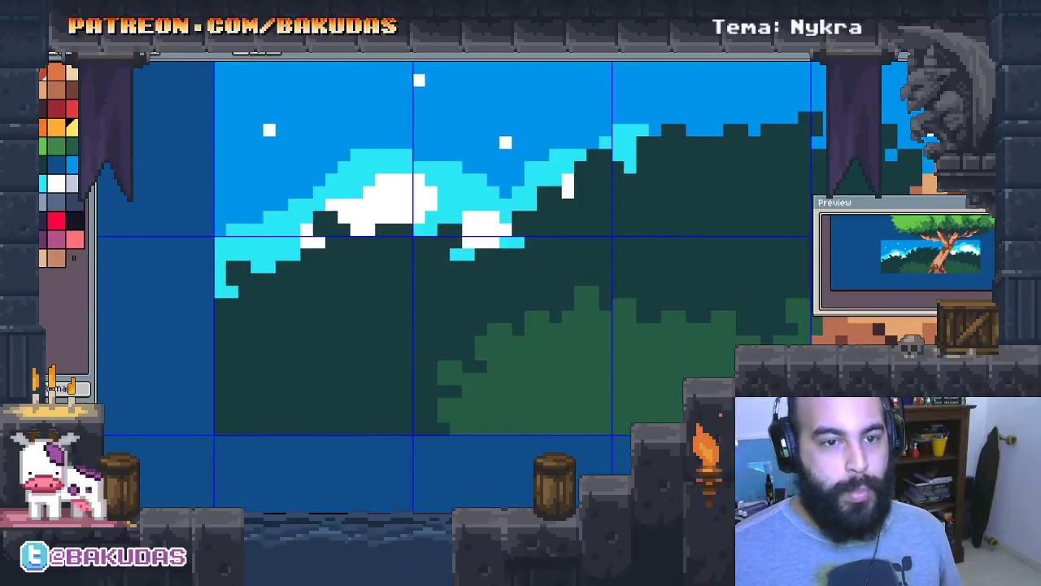
{"action": "left_click_drag", "start_coordinate": [344, 291], "coordinate": [331, 283]}
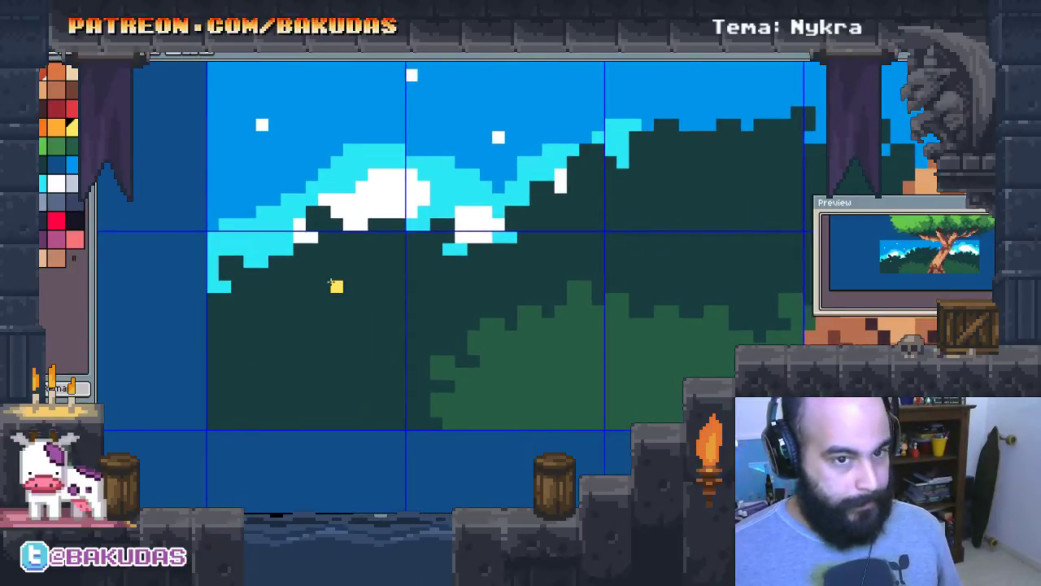
{"action": "key", "text": "Tab"}
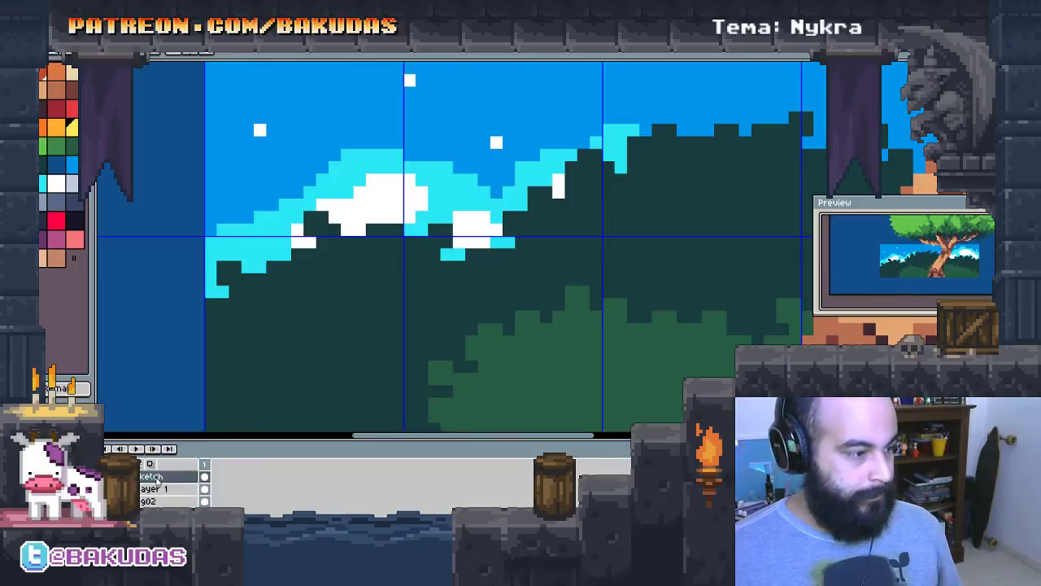
Change the Sketch layer's name to 'tree' in Layer Properties
{"action": "double_click", "coordinate": [157, 479]}
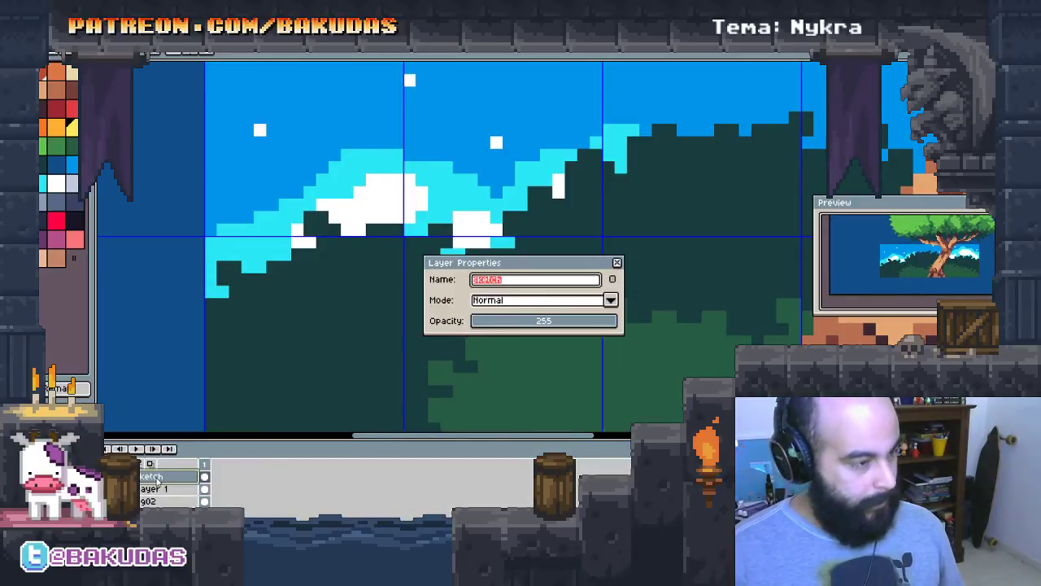
{"action": "type", "text": "tree"}
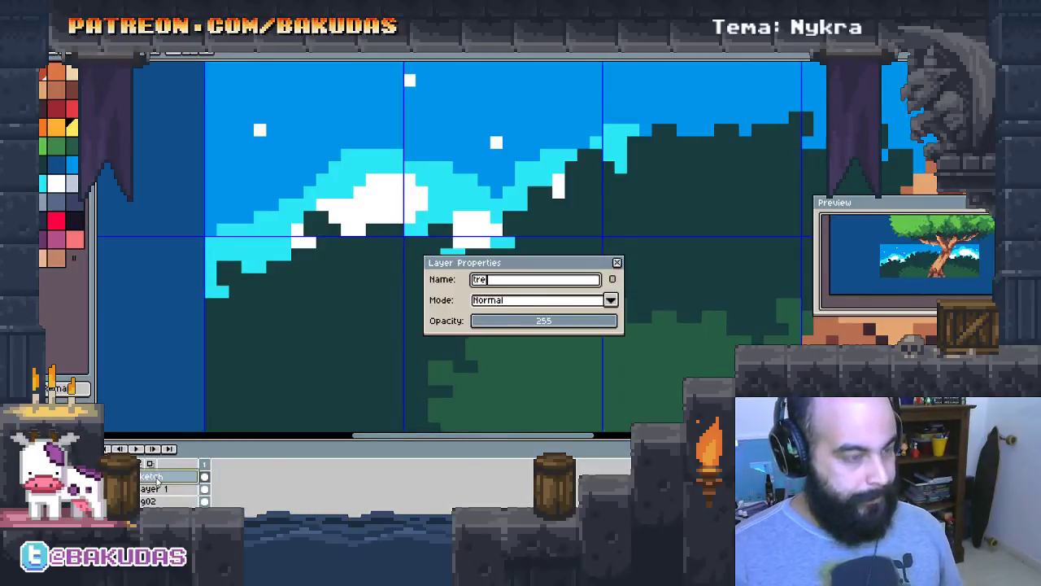
{"action": "key", "text": "Return"}
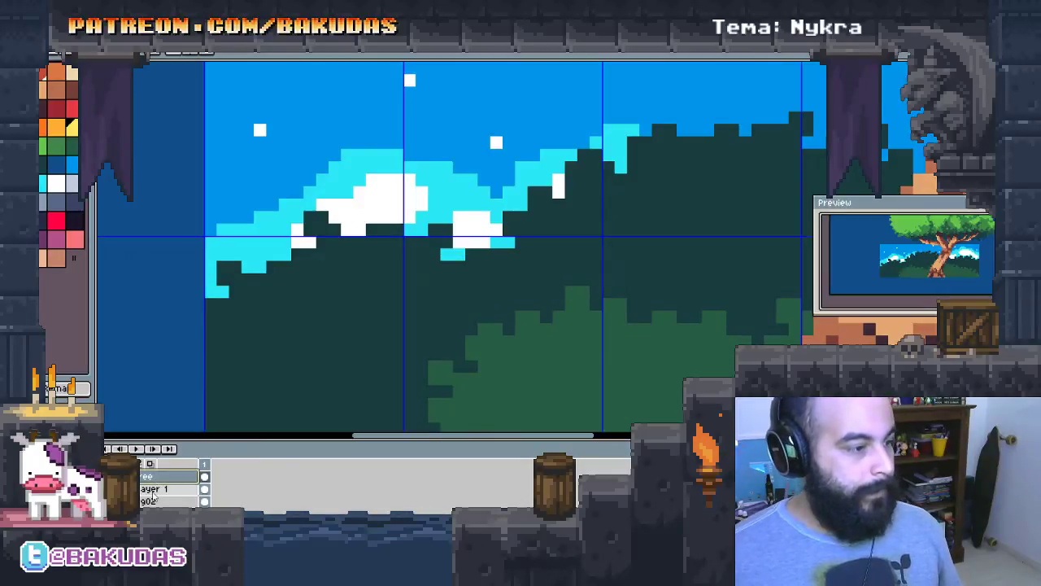
{"action": "scroll", "coordinate": [442, 303], "scroll_direction": "down", "scroll_amount": 3}
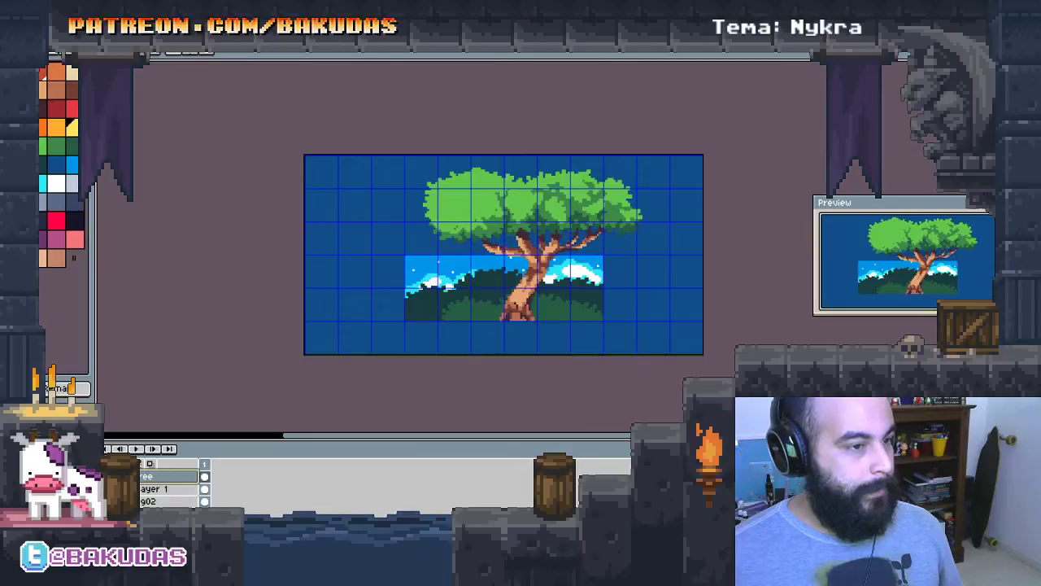
Paint dark green shading along the foliage's lower and lower-left edge
{"action": "scroll", "coordinate": [358, 283], "scroll_direction": "up", "scroll_amount": 3}
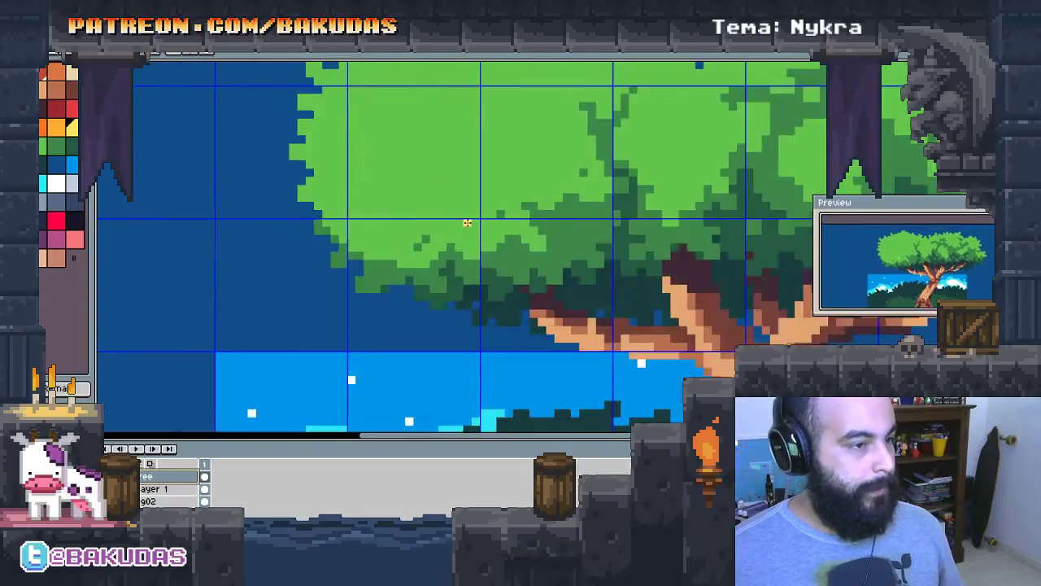
{"action": "scroll", "coordinate": [456, 244], "scroll_direction": "up", "scroll_amount": 2}
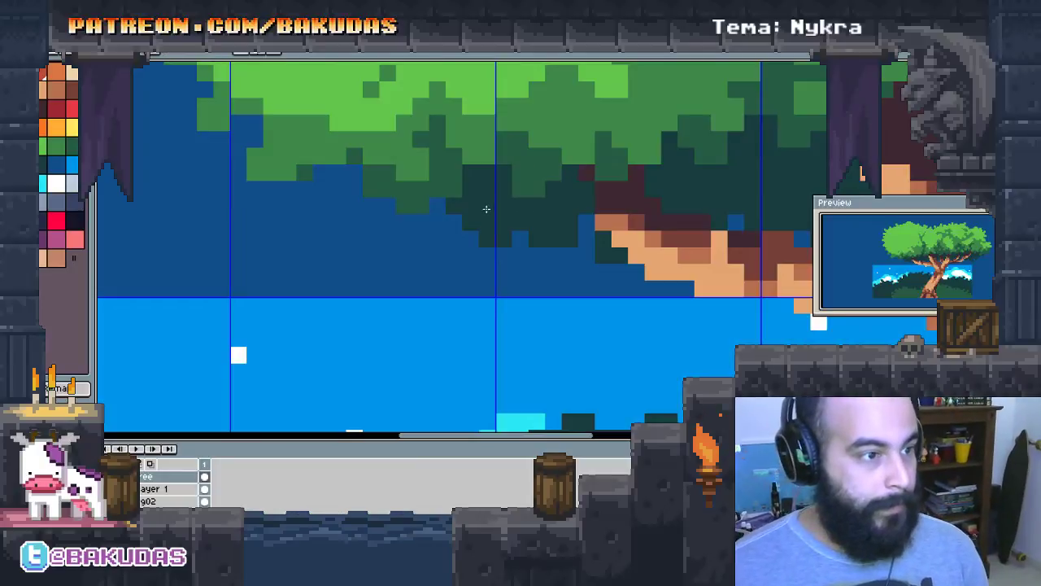
{"action": "mouse_move", "coordinate": [486, 209]}
{"action": "left_mouse_down"}
{"action": "mouse_move", "coordinate": [390, 219]}
{"action": "mouse_move", "coordinate": [338, 173]}
{"action": "left_mouse_up"}
{"action": "left_click", "coordinate": [438, 206]}
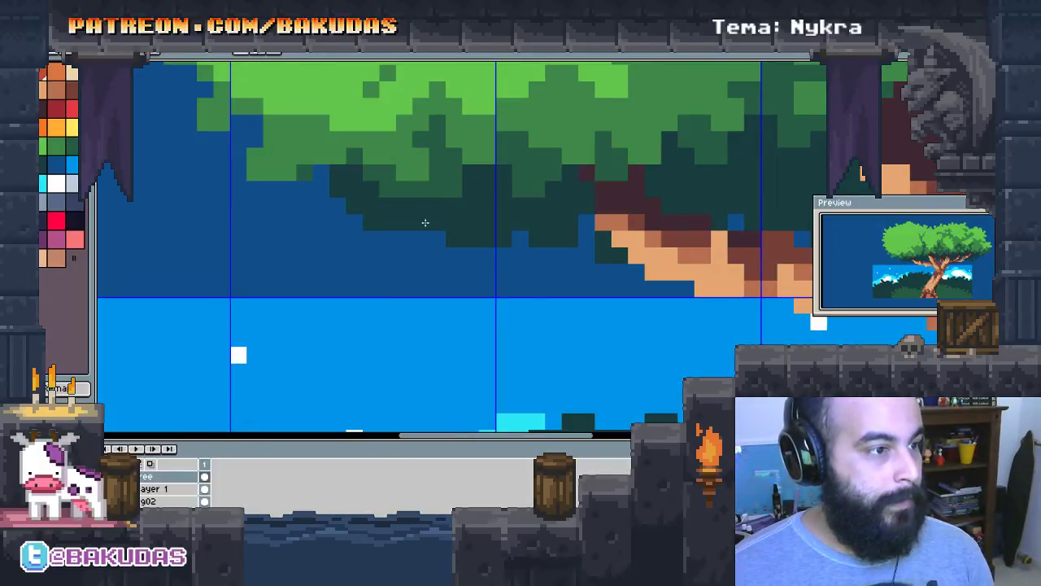
{"action": "mouse_move", "coordinate": [362, 209]}
{"action": "left_mouse_down"}
{"action": "mouse_move", "coordinate": [313, 195]}
{"action": "mouse_move", "coordinate": [305, 173]}
{"action": "mouse_move", "coordinate": [290, 212]}
{"action": "mouse_move", "coordinate": [280, 202]}
{"action": "mouse_move", "coordinate": [303, 223]}
{"action": "mouse_move", "coordinate": [379, 239]}
{"action": "mouse_move", "coordinate": [342, 239]}
{"action": "mouse_move", "coordinate": [350, 248]}
{"action": "left_mouse_up"}
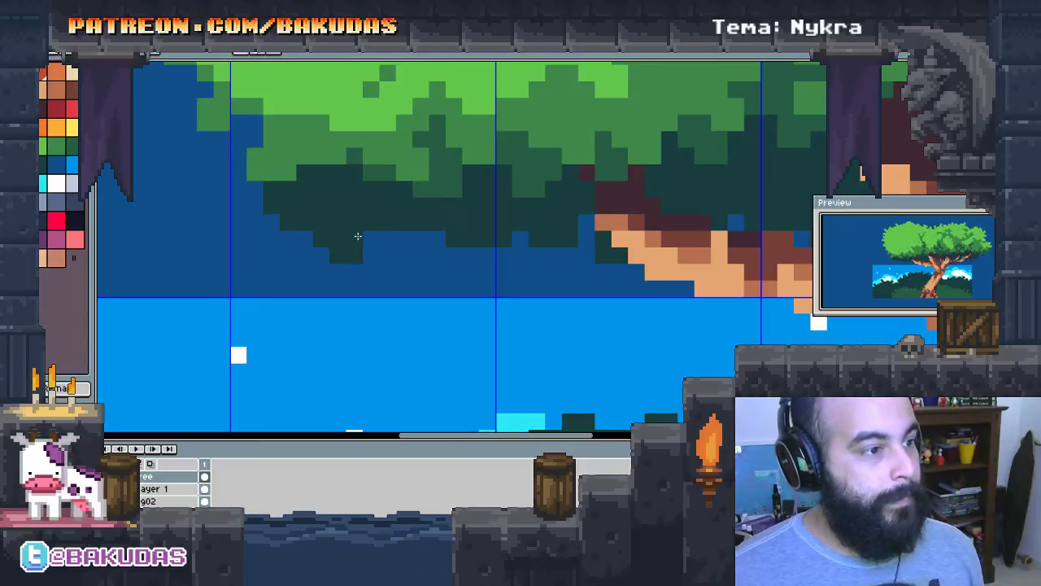
{"action": "mouse_move", "coordinate": [489, 257]}
{"action": "left_mouse_down"}
{"action": "mouse_move", "coordinate": [550, 267]}
{"action": "mouse_move", "coordinate": [565, 276]}
{"action": "mouse_move", "coordinate": [558, 292]}
{"action": "mouse_move", "coordinate": [564, 249]}
{"action": "mouse_move", "coordinate": [583, 242]}
{"action": "mouse_move", "coordinate": [521, 275]}
{"action": "mouse_move", "coordinate": [230, 185]}
{"action": "mouse_move", "coordinate": [353, 271]}
{"action": "left_mouse_up"}
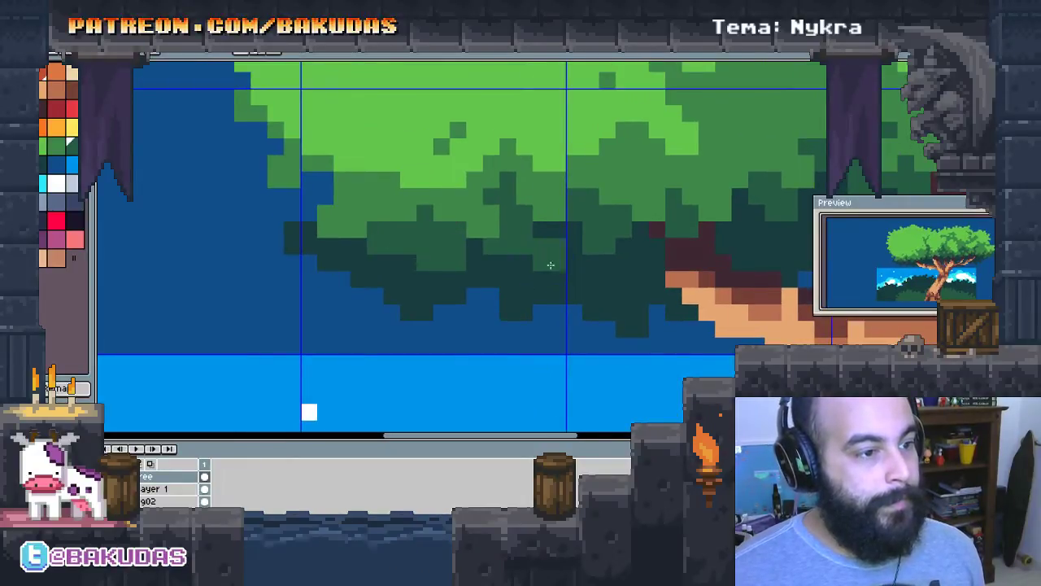
Repaint a few lower foliage pixels medium green and pan across the tree
{"action": "left_click_drag", "start_coordinate": [525, 262], "coordinate": [544, 262]}
{"action": "left_click_drag", "start_coordinate": [748, 276], "coordinate": [552, 268]}
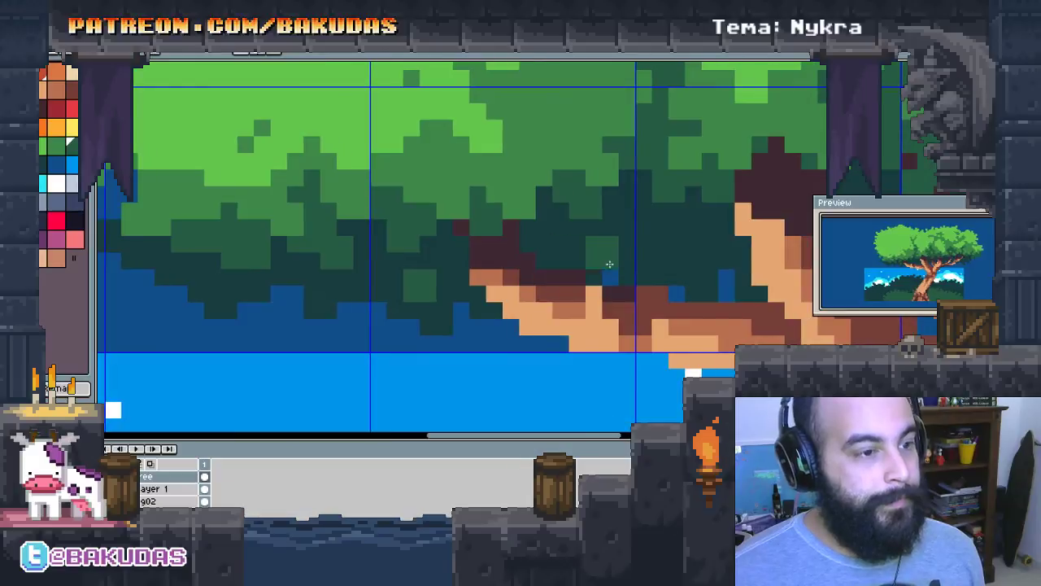
{"action": "left_click_drag", "start_coordinate": [700, 268], "coordinate": [304, 251]}
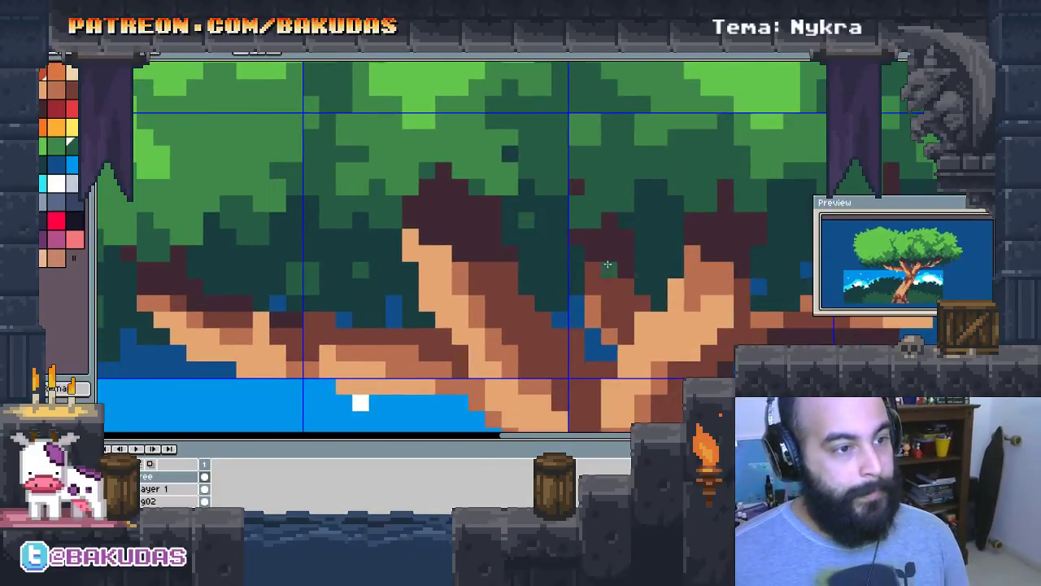
{"action": "mouse_move", "coordinate": [609, 269]}
{"action": "left_mouse_down"}
{"action": "mouse_move", "coordinate": [442, 304]}
{"action": "mouse_move", "coordinate": [460, 301]}
{"action": "left_mouse_up"}
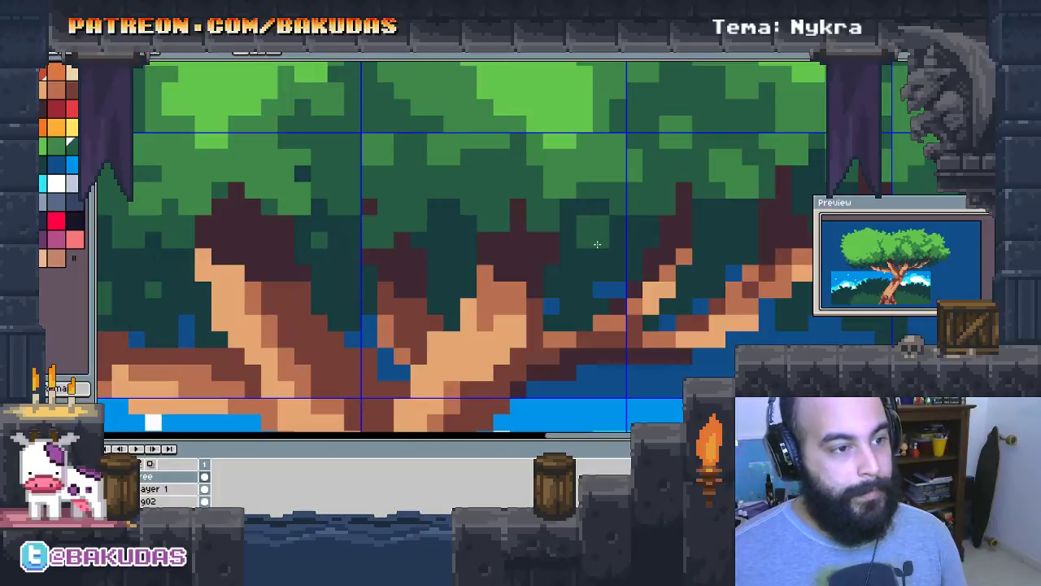
{"action": "left_click_drag", "start_coordinate": [624, 248], "coordinate": [464, 272]}
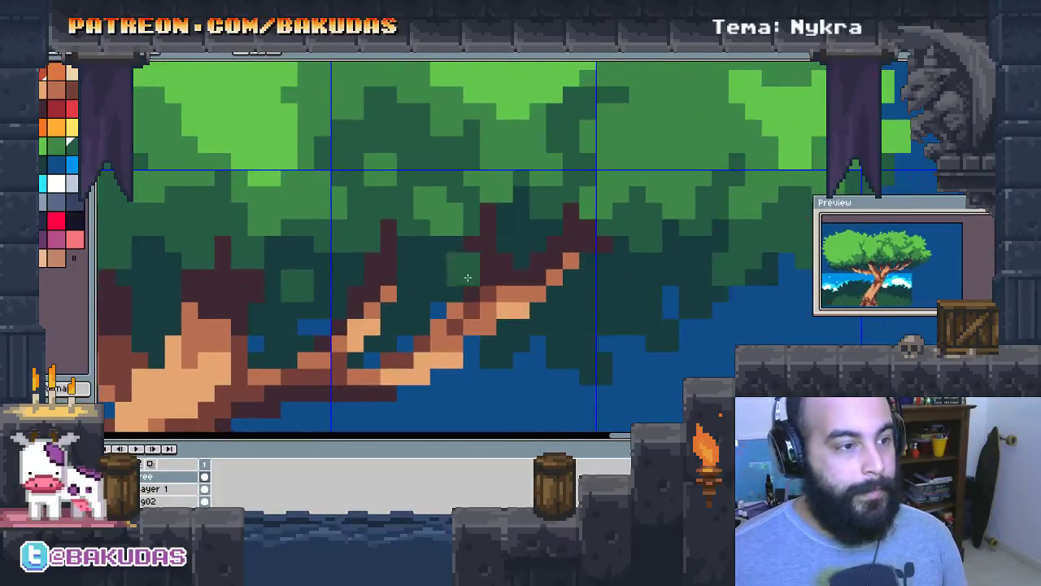
{"action": "scroll", "coordinate": [157, 312], "scroll_direction": "down", "scroll_amount": 2}
Repaint the canopy's upper-left edge mid-green, including the blue block beside the treetop
{"action": "left_click_drag", "start_coordinate": [174, 318], "coordinate": [272, 305]}
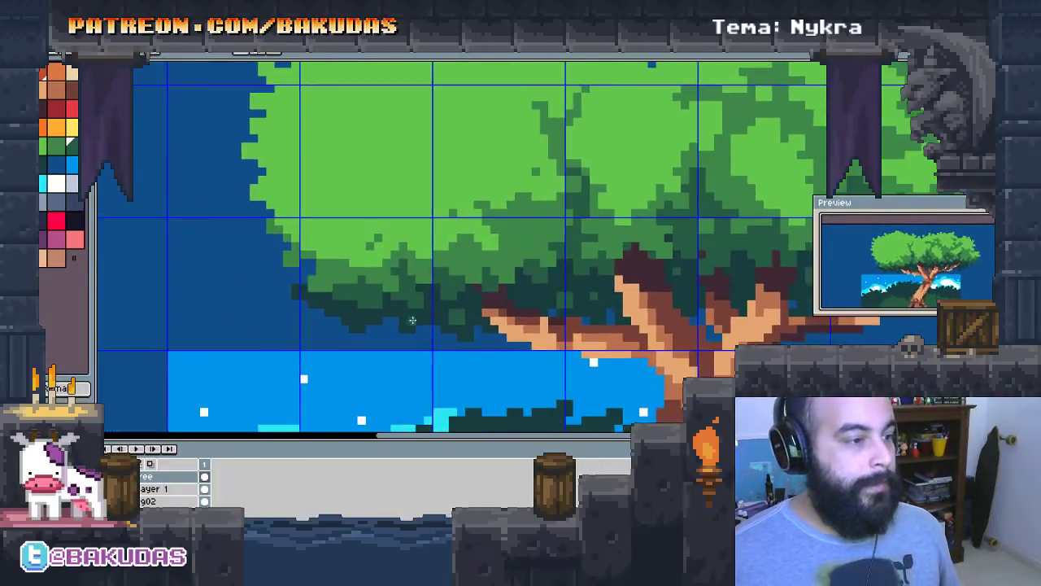
{"action": "scroll", "coordinate": [272, 305], "scroll_direction": "up", "scroll_amount": 2}
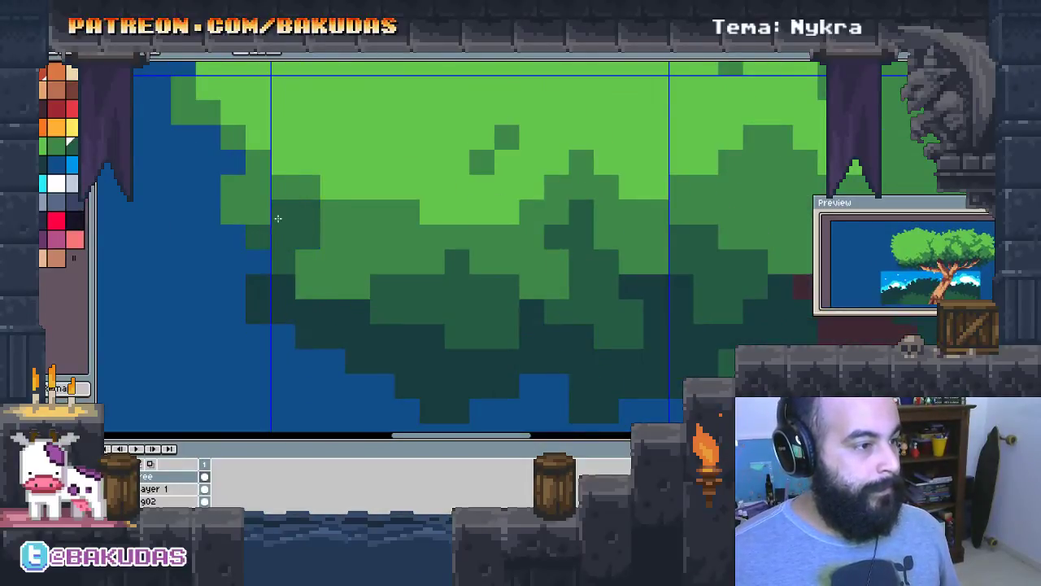
{"action": "mouse_move", "coordinate": [235, 244]}
{"action": "left_mouse_down"}
{"action": "mouse_move", "coordinate": [320, 324]}
{"action": "mouse_move", "coordinate": [333, 359]}
{"action": "left_mouse_up"}
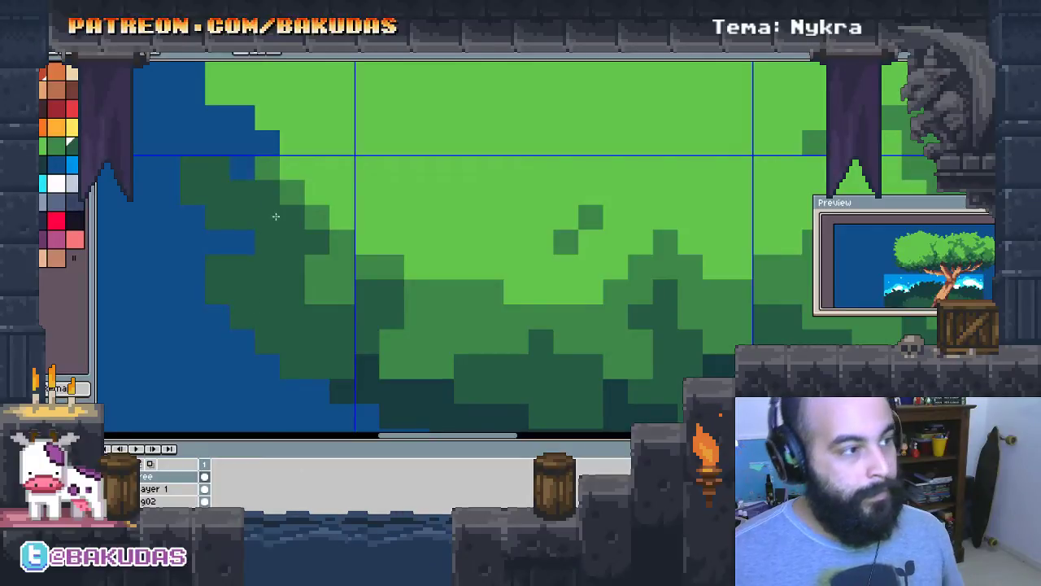
{"action": "left_click", "coordinate": [255, 156]}
{"action": "left_click", "coordinate": [230, 130]}
{"action": "left_click", "coordinate": [202, 125]}
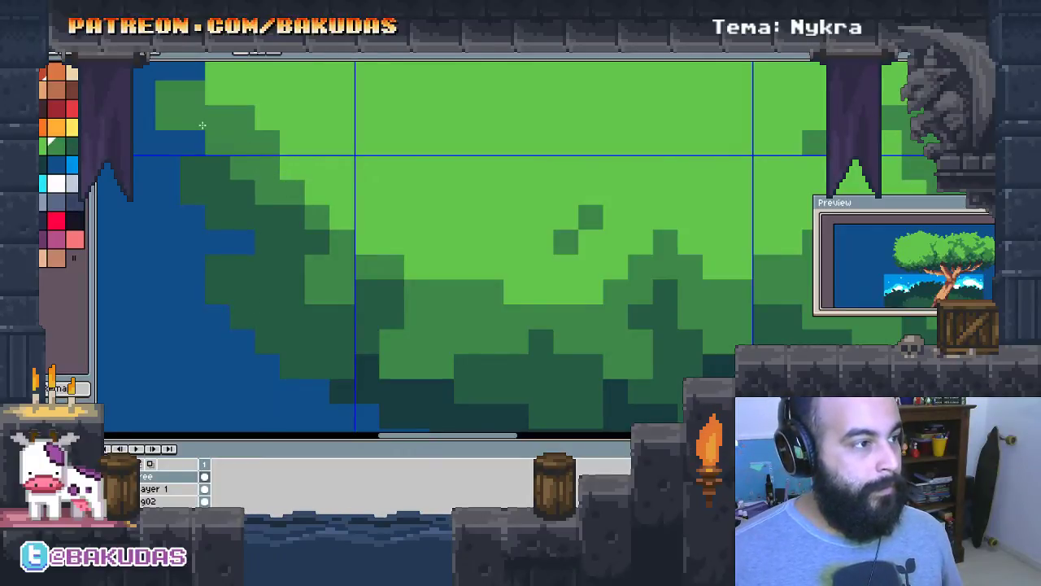
{"action": "mouse_move", "coordinate": [209, 147]}
{"action": "left_mouse_down"}
{"action": "mouse_move", "coordinate": [219, 181]}
{"action": "mouse_move", "coordinate": [209, 185]}
{"action": "mouse_move", "coordinate": [232, 181]}
{"action": "mouse_move", "coordinate": [275, 248]}
{"action": "mouse_move", "coordinate": [293, 232]}
{"action": "left_mouse_up"}
{"action": "mouse_move", "coordinate": [280, 301]}
{"action": "left_mouse_down"}
{"action": "mouse_move", "coordinate": [292, 309]}
{"action": "mouse_move", "coordinate": [317, 244]}
{"action": "mouse_move", "coordinate": [328, 258]}
{"action": "mouse_move", "coordinate": [312, 312]}
{"action": "mouse_move", "coordinate": [244, 267]}
{"action": "mouse_move", "coordinate": [253, 269]}
{"action": "left_mouse_up"}
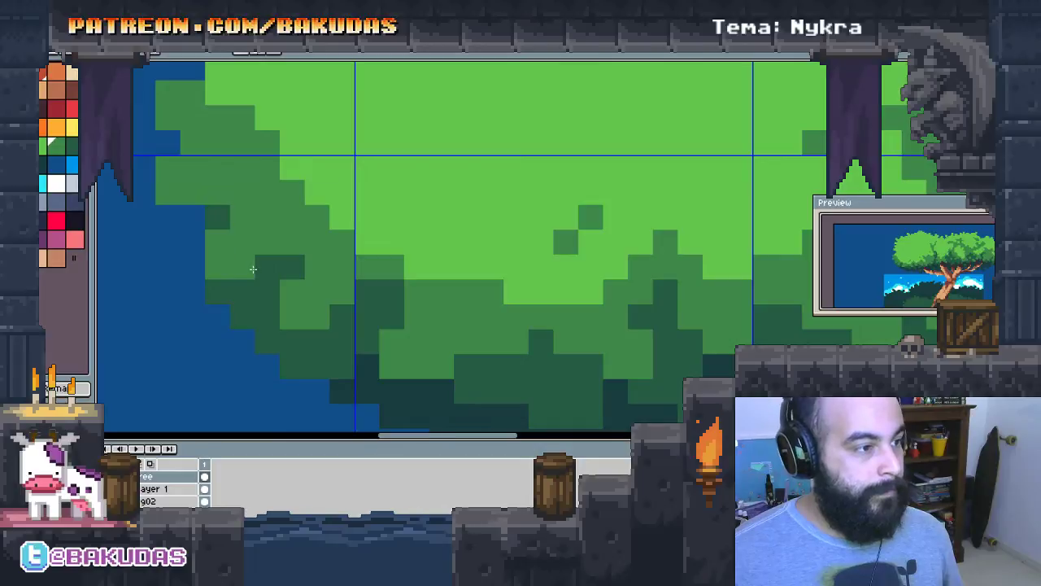
Extend the green canopy into the sky and touch up blocks along its edge
{"action": "mouse_move", "coordinate": [287, 106]}
{"action": "left_mouse_down"}
{"action": "mouse_move", "coordinate": [450, 172]}
{"action": "mouse_move", "coordinate": [495, 340]}
{"action": "left_mouse_up"}
{"action": "mouse_move", "coordinate": [401, 244]}
{"action": "left_mouse_down"}
{"action": "mouse_move", "coordinate": [428, 262]}
{"action": "mouse_move", "coordinate": [391, 262]}
{"action": "left_mouse_up"}
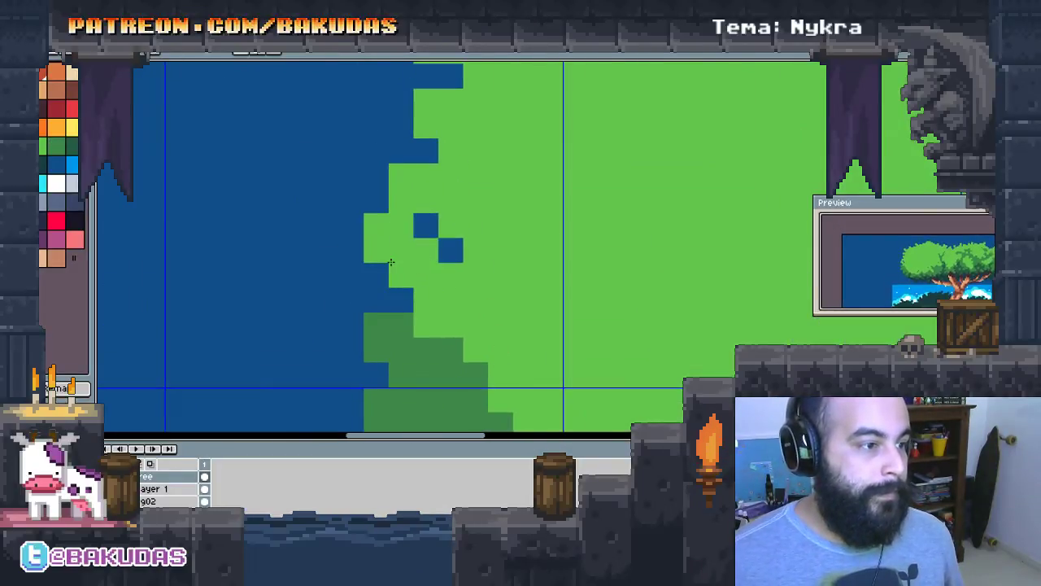
{"action": "left_click_drag", "start_coordinate": [407, 178], "coordinate": [388, 163]}
{"action": "mouse_move", "coordinate": [378, 200]}
{"action": "left_mouse_down"}
{"action": "mouse_move", "coordinate": [352, 224]}
{"action": "mouse_move", "coordinate": [353, 252]}
{"action": "mouse_move", "coordinate": [472, 363]}
{"action": "mouse_move", "coordinate": [393, 249]}
{"action": "mouse_move", "coordinate": [373, 257]}
{"action": "mouse_move", "coordinate": [390, 213]}
{"action": "left_mouse_up"}
{"action": "mouse_move", "coordinate": [415, 277]}
{"action": "left_mouse_down"}
{"action": "mouse_move", "coordinate": [403, 350]}
{"action": "mouse_move", "coordinate": [416, 327]}
{"action": "left_mouse_up"}
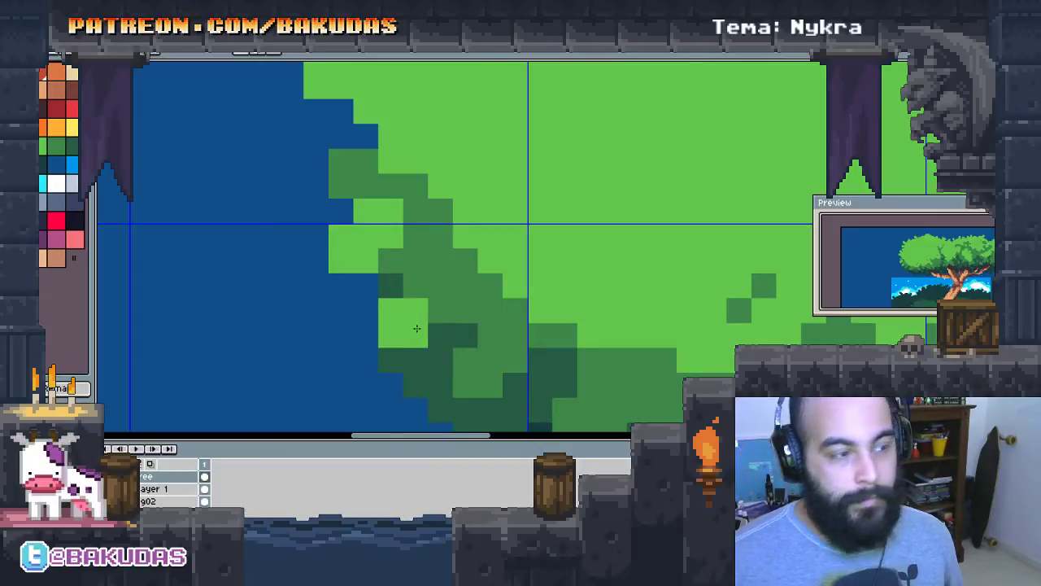
{"action": "left_click_drag", "start_coordinate": [503, 358], "coordinate": [503, 407]}
{"action": "left_click", "coordinate": [602, 372]}
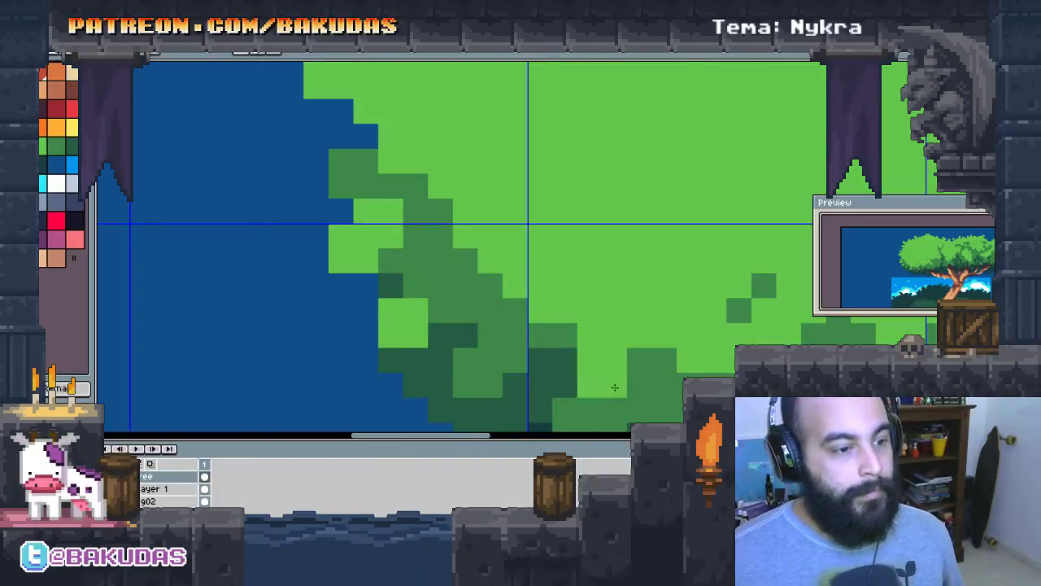
{"action": "mouse_move", "coordinate": [623, 417]}
{"action": "left_mouse_down"}
{"action": "mouse_move", "coordinate": [508, 302]}
{"action": "mouse_move", "coordinate": [337, 280]}
{"action": "left_mouse_up"}
Pan across the canopy, then zoom out to see the whole tree scene
{"action": "left_click_drag", "start_coordinate": [742, 311], "coordinate": [362, 367]}
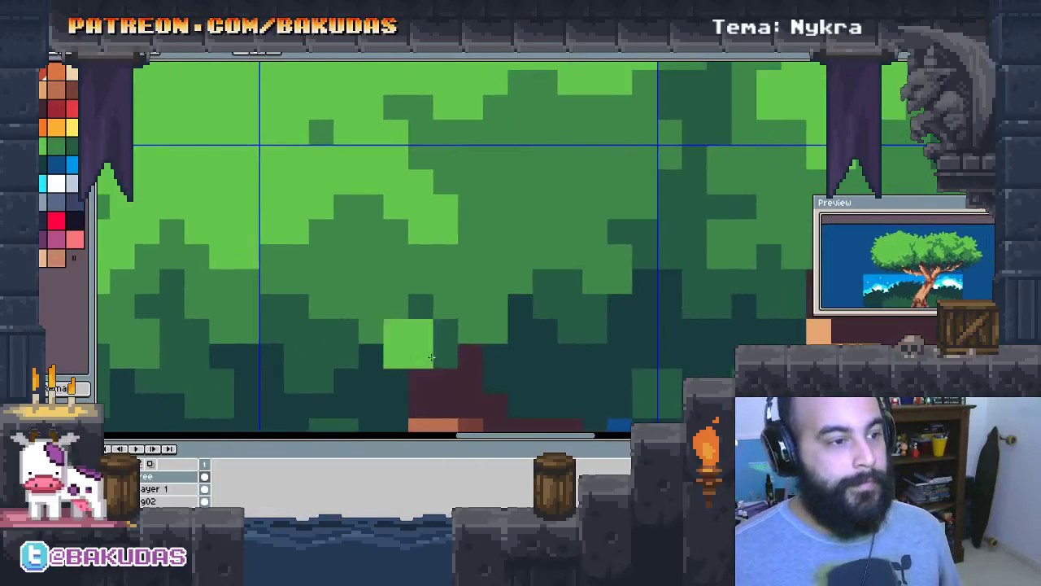
{"action": "left_click_drag", "start_coordinate": [655, 256], "coordinate": [705, 350]}
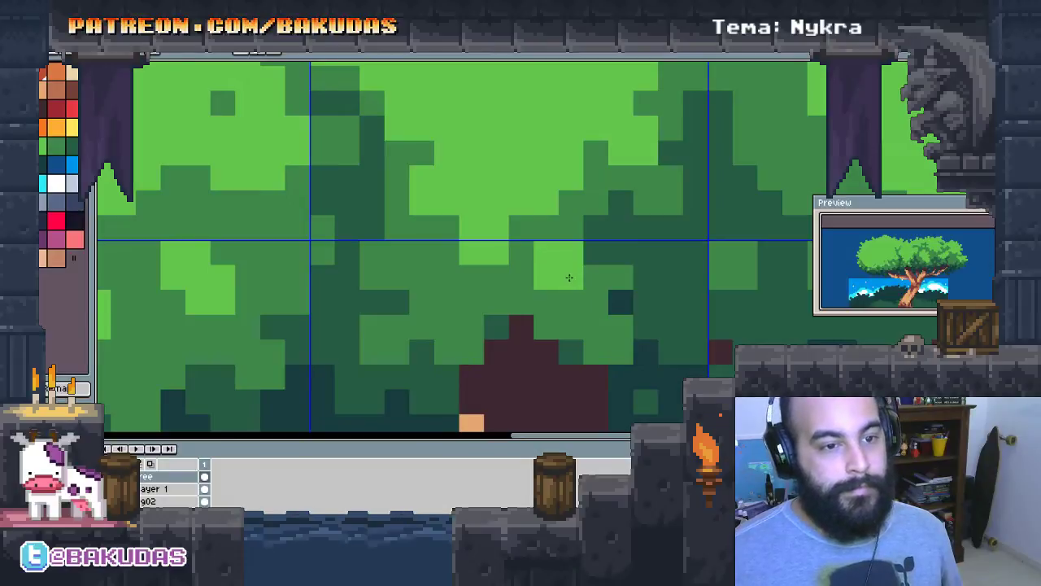
{"action": "left_click_drag", "start_coordinate": [239, 187], "coordinate": [444, 336]}
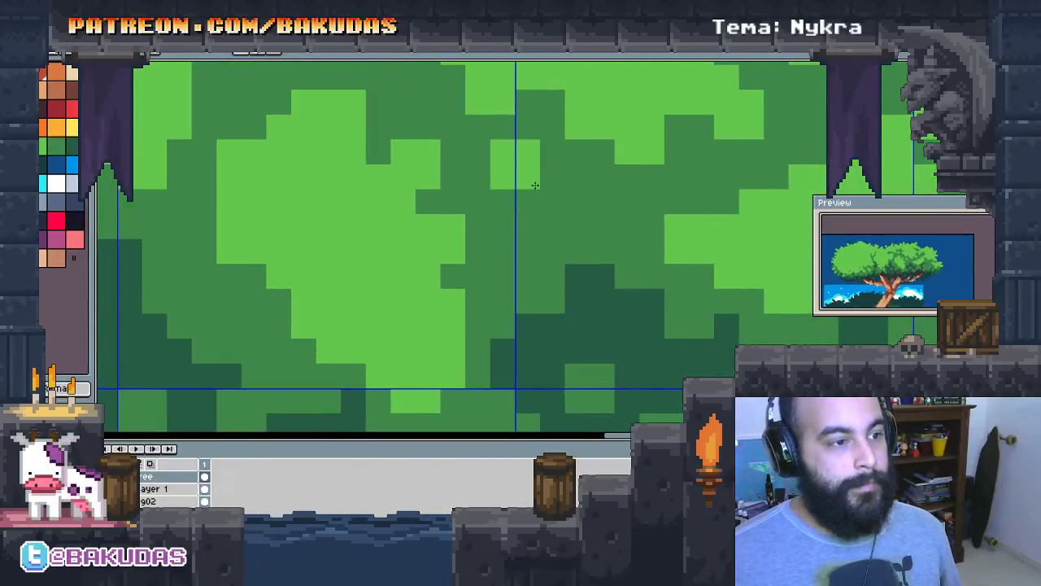
{"action": "left_click_drag", "start_coordinate": [565, 225], "coordinate": [641, 245]}
{"action": "scroll", "coordinate": [607, 281], "scroll_direction": "down", "scroll_amount": 1}
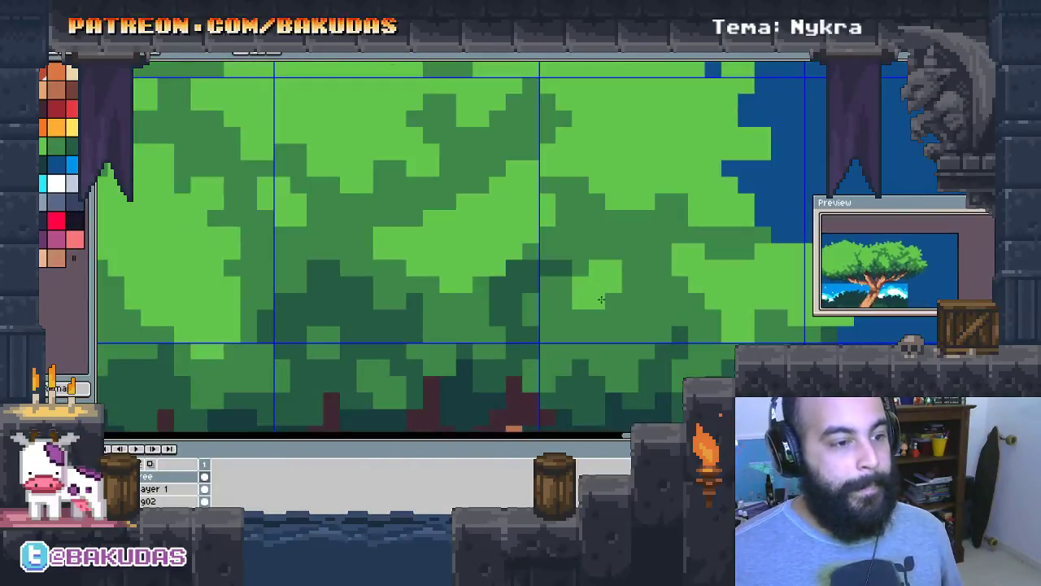
{"action": "scroll", "coordinate": [601, 299], "scroll_direction": "down", "scroll_amount": 1}
{"action": "scroll", "coordinate": [332, 273], "scroll_direction": "down", "scroll_amount": 1}
{"action": "scroll", "coordinate": [456, 297], "scroll_direction": "up", "scroll_amount": 2}
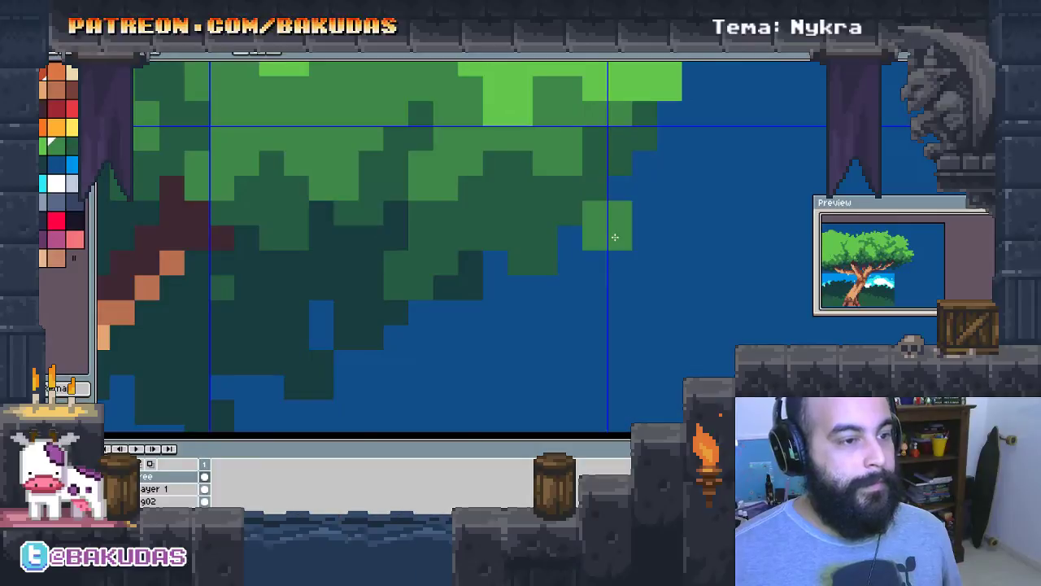
{"action": "scroll", "coordinate": [391, 293], "scroll_direction": "down", "scroll_amount": 1}
{"action": "scroll", "coordinate": [460, 331], "scroll_direction": "down", "scroll_amount": 1}
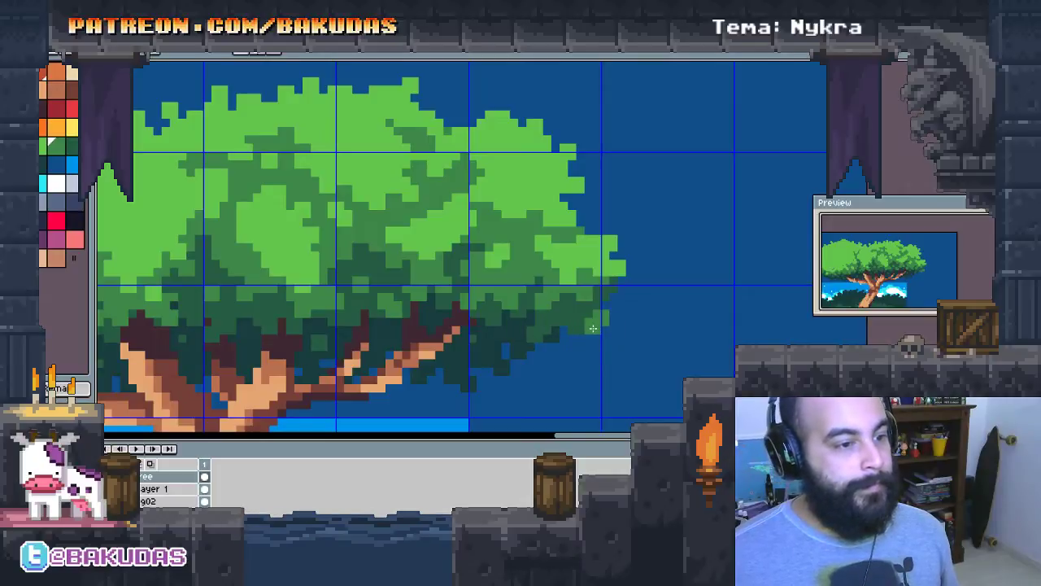
{"action": "scroll", "coordinate": [522, 345], "scroll_direction": "down", "scroll_amount": 1}
{"action": "scroll", "coordinate": [523, 345], "scroll_direction": "down", "scroll_amount": 1}
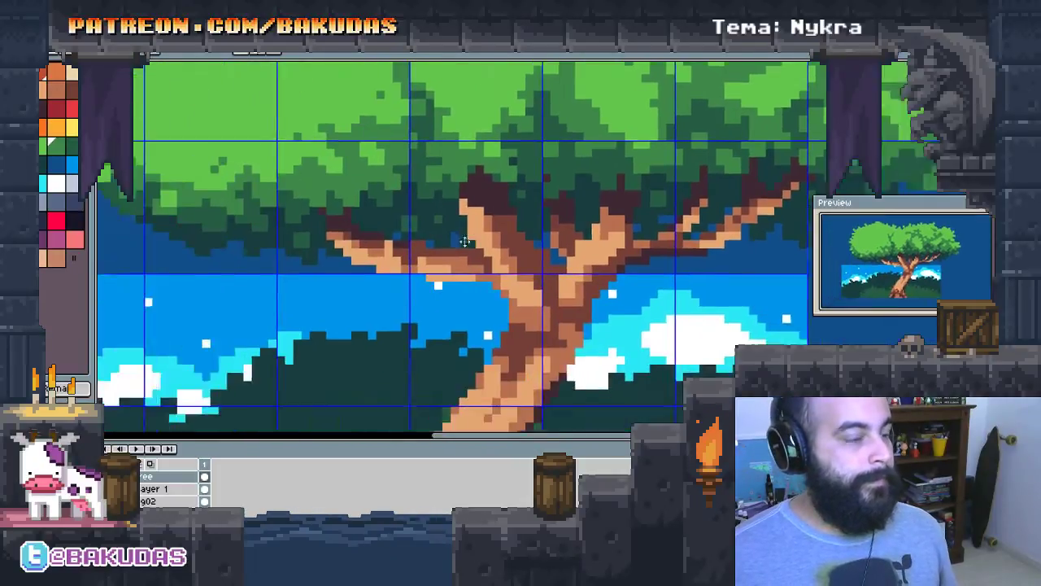
{"action": "scroll", "coordinate": [522, 345], "scroll_direction": "down", "scroll_amount": 1}
Rename Layer 1 to 'tree' in Layer Properties
{"action": "right_click", "coordinate": [151, 488]}
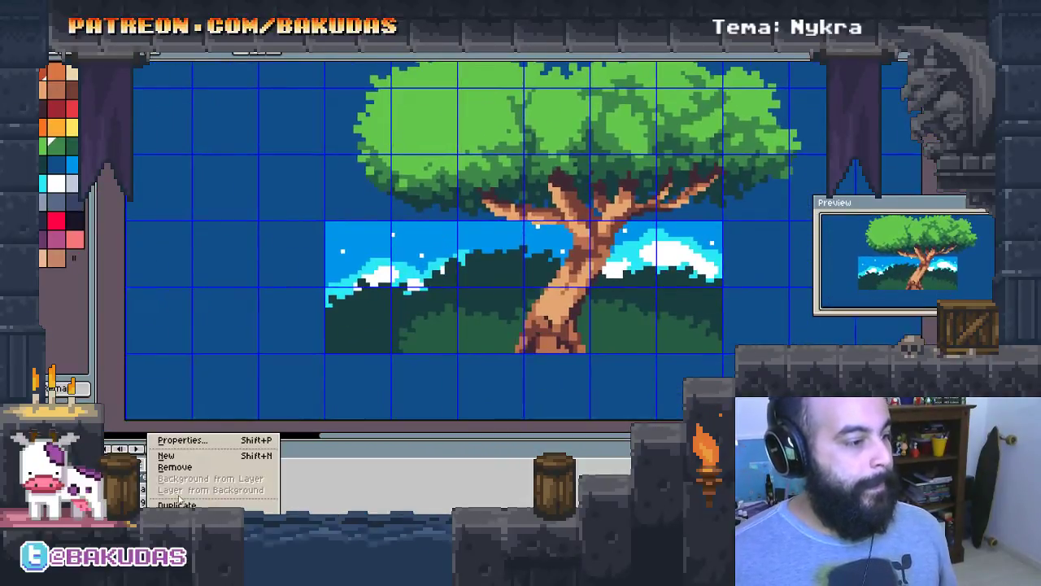
{"action": "key", "text": "Escape"}
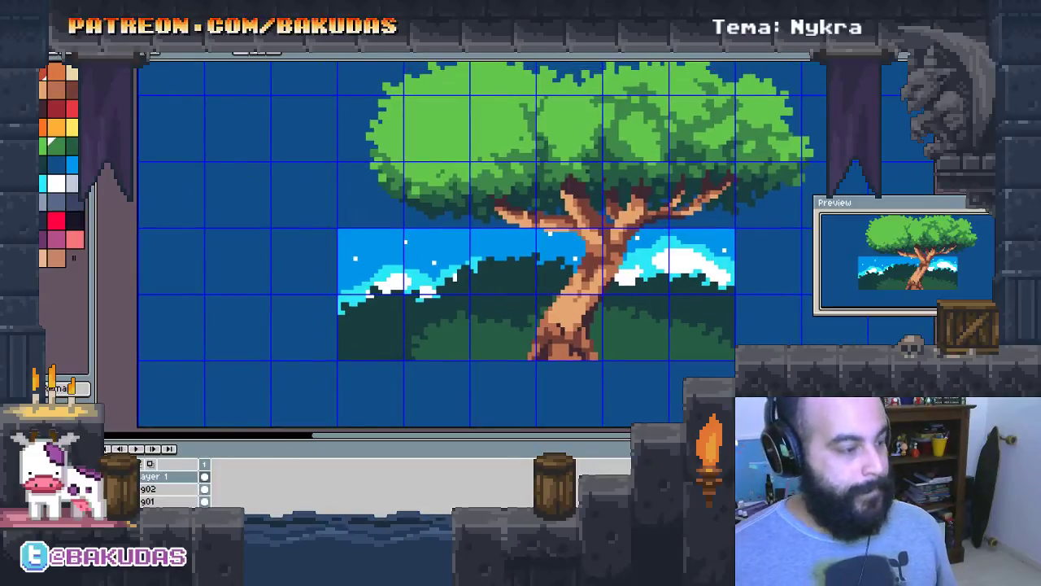
{"action": "double_click", "coordinate": [165, 477]}
{"action": "type", "text": "r"}
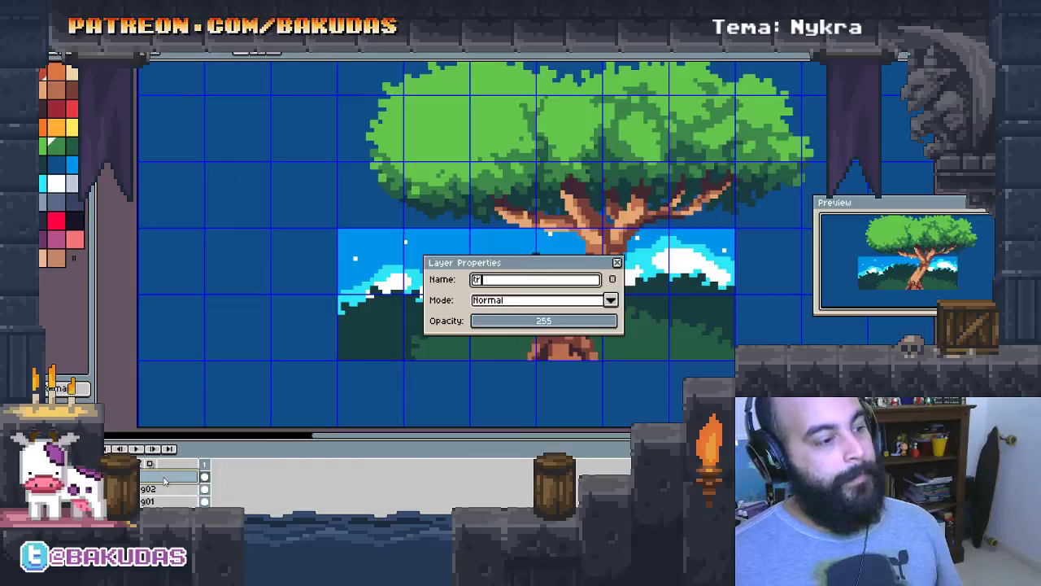
{"action": "type", "text": "e"}
{"action": "key", "text": "Return"}
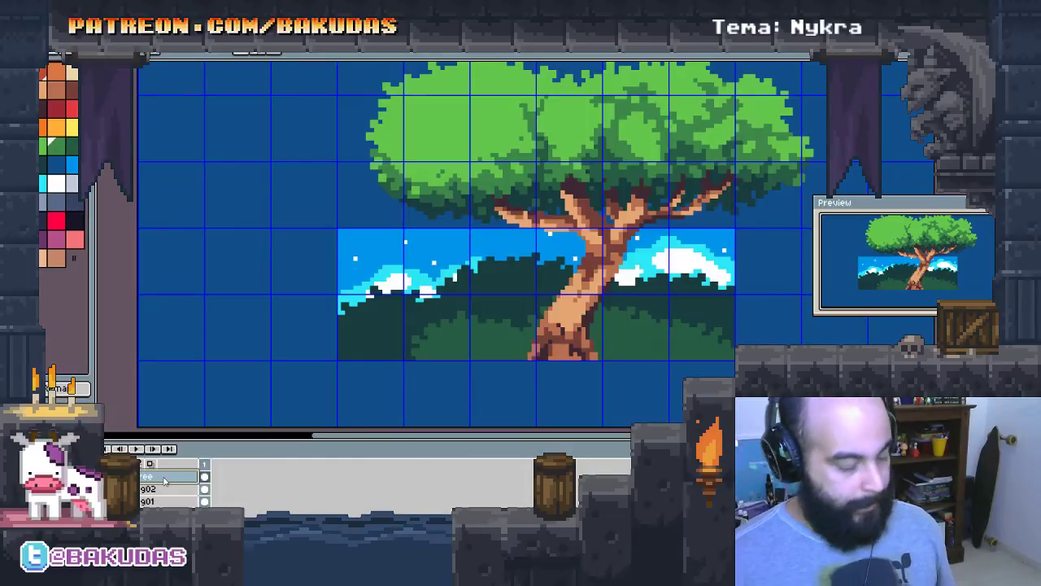
Rename the other layer to 'sketch' and hide the animation timeline
{"action": "double_click", "coordinate": [164, 480]}
{"action": "type", "text": "sket"}
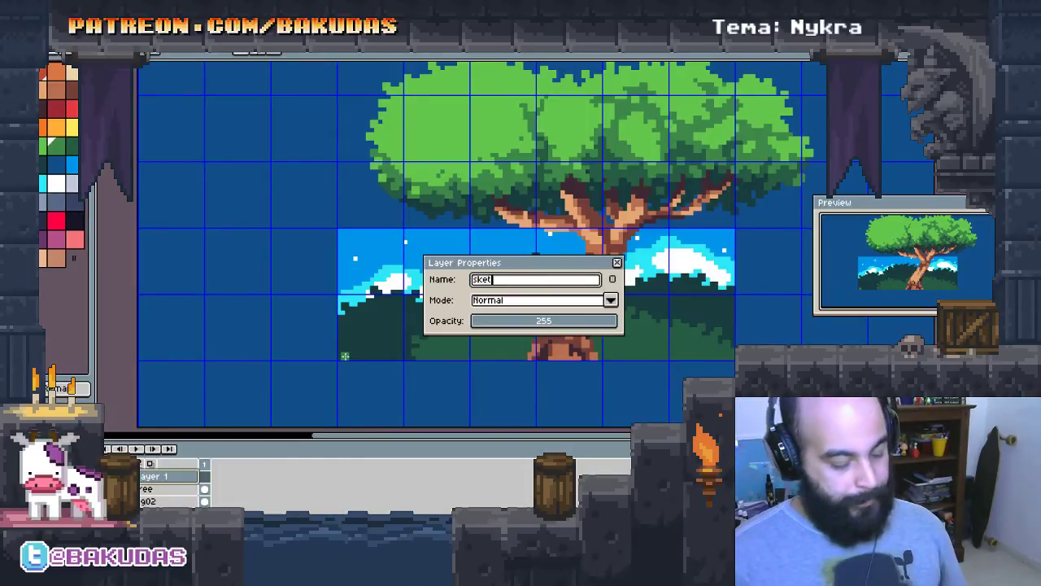
{"action": "type", "text": "ch"}
{"action": "key", "text": "Return"}
{"action": "key", "text": "Tab"}
{"action": "scroll", "coordinate": [482, 347], "scroll_direction": "up", "scroll_amount": 1}
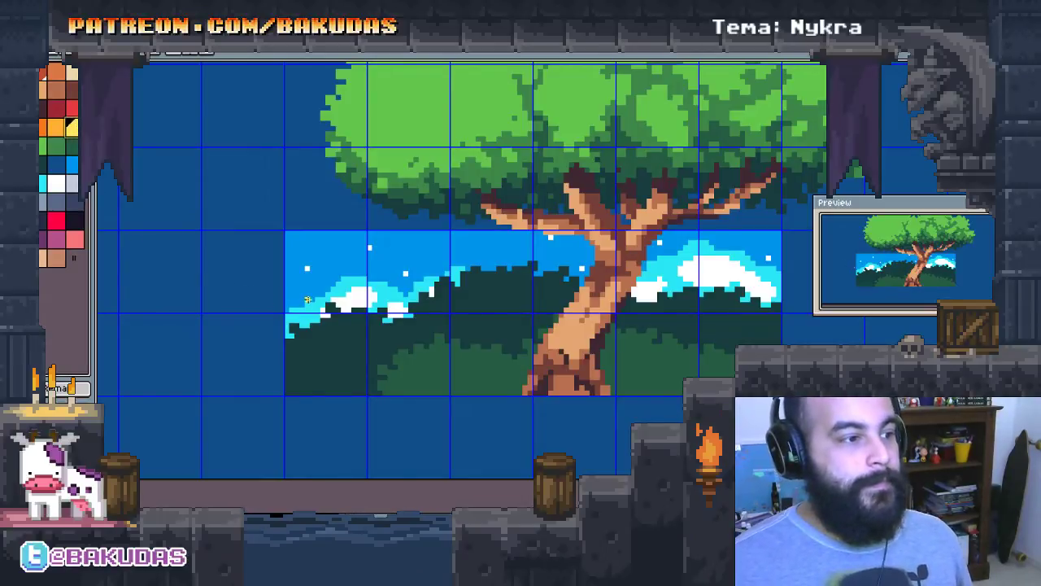
Pick orange and paint a tall orange column over the left bushes
{"action": "scroll", "coordinate": [308, 300], "scroll_direction": "up", "scroll_amount": 3}
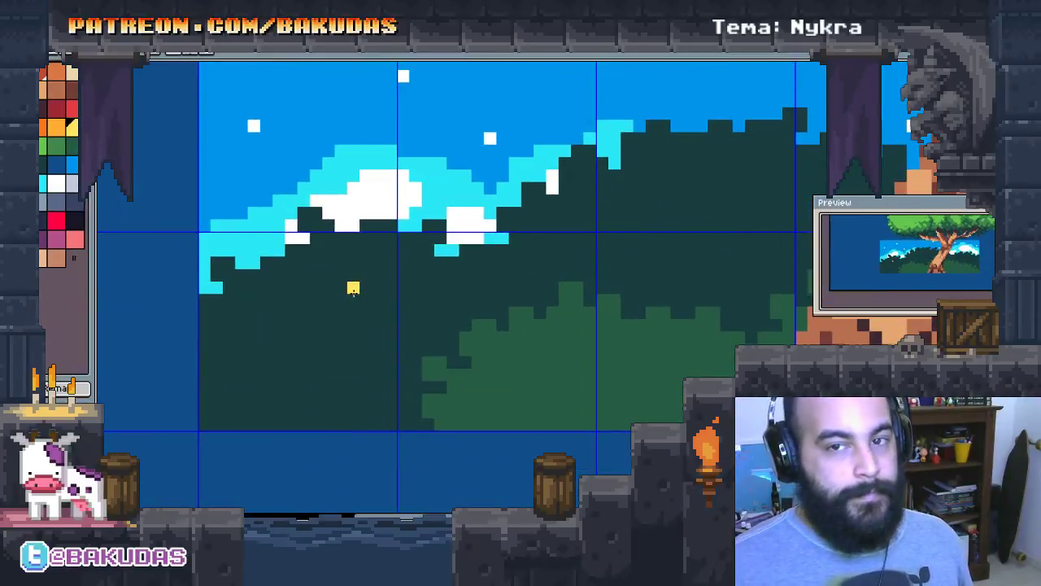
{"action": "mouse_move", "coordinate": [353, 288]}
{"action": "left_mouse_down"}
{"action": "mouse_move", "coordinate": [344, 270]}
{"action": "mouse_move", "coordinate": [311, 301]}
{"action": "left_mouse_up"}
{"action": "left_click", "coordinate": [57, 133]}
{"action": "scroll", "coordinate": [343, 267], "scroll_direction": "up", "scroll_amount": 3}
{"action": "scroll", "coordinate": [344, 265], "scroll_direction": "up", "scroll_amount": 1}
{"action": "scroll", "coordinate": [325, 290], "scroll_direction": "up", "scroll_amount": 2}
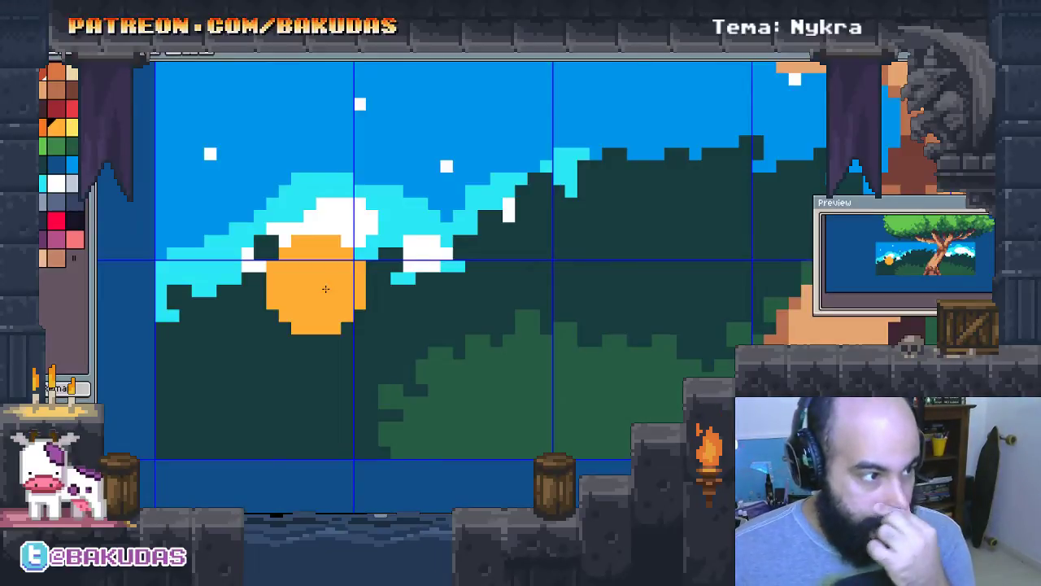
{"action": "left_click_drag", "start_coordinate": [325, 290], "coordinate": [352, 265]}
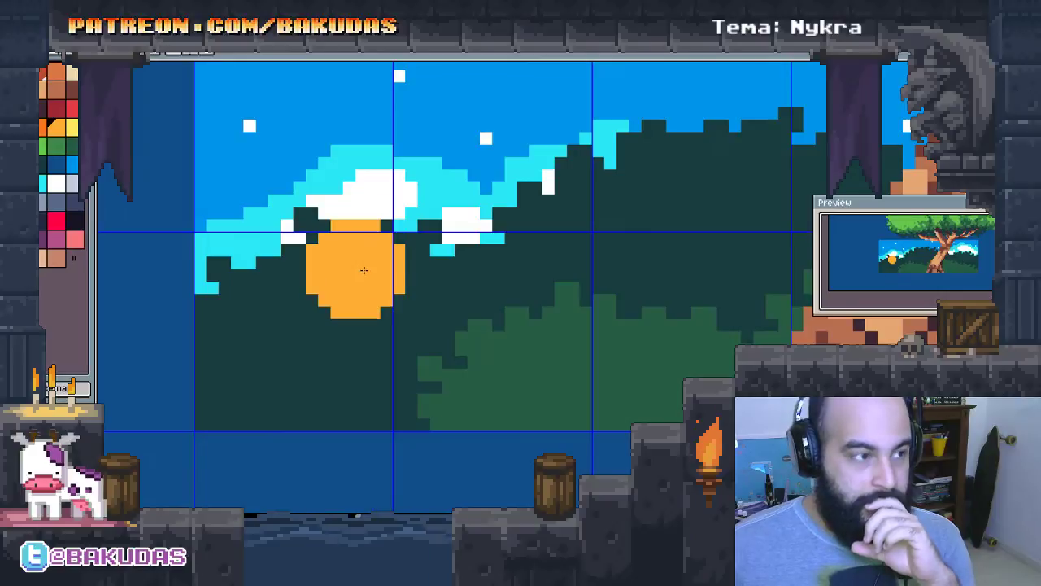
{"action": "scroll", "coordinate": [349, 240], "scroll_direction": "down", "scroll_amount": 1}
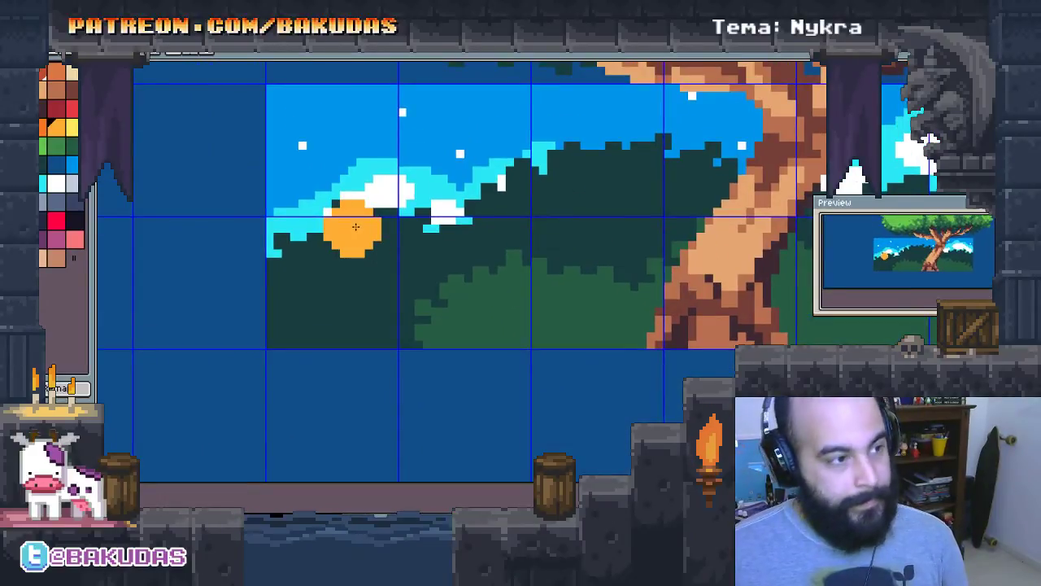
{"action": "scroll", "coordinate": [346, 244], "scroll_direction": "up", "scroll_amount": 1}
{"action": "mouse_move", "coordinate": [341, 248]}
{"action": "left_mouse_down"}
{"action": "mouse_move", "coordinate": [381, 447]}
{"action": "mouse_move", "coordinate": [350, 448]}
{"action": "left_mouse_up"}
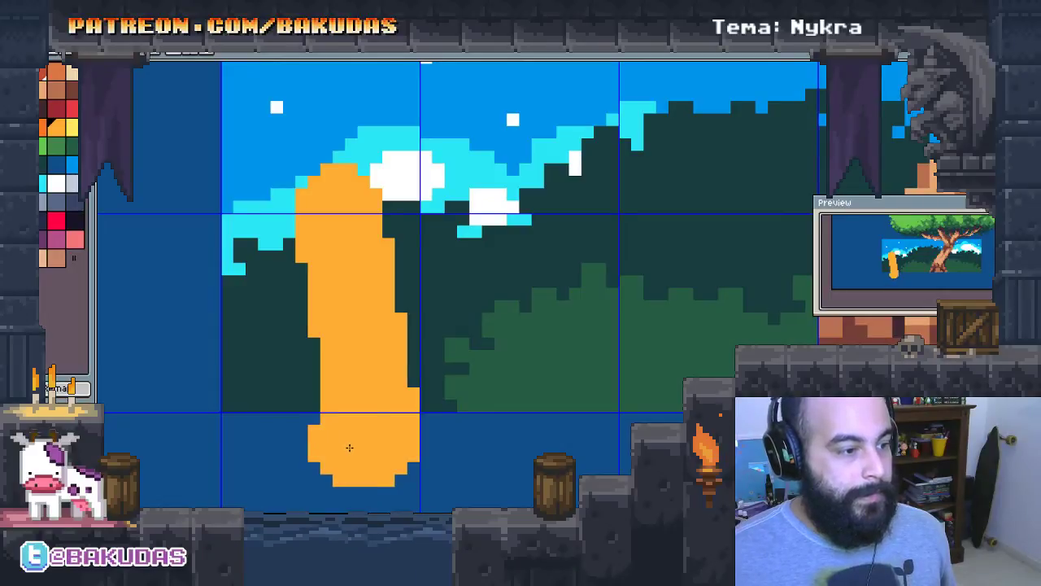
Undo the bottom blob and the stray orange pixels on the column's edge
{"action": "key", "text": "ctrl+z"}
{"action": "key", "text": "ctrl+y"}
{"action": "key", "text": "ctrl+z"}
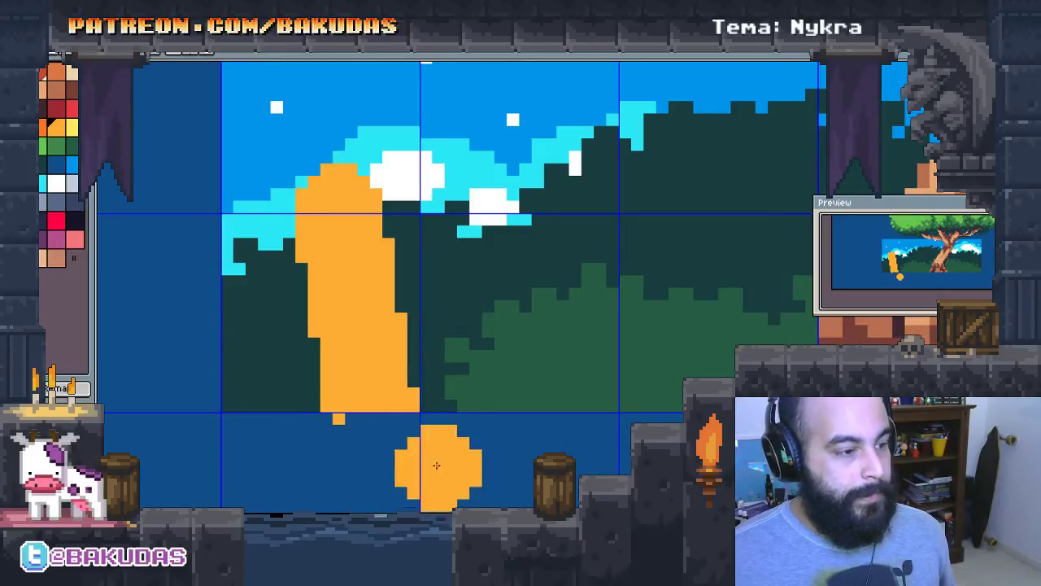
{"action": "key", "text": "ctrl+z"}
{"action": "scroll", "coordinate": [363, 259], "scroll_direction": "up", "scroll_amount": 2}
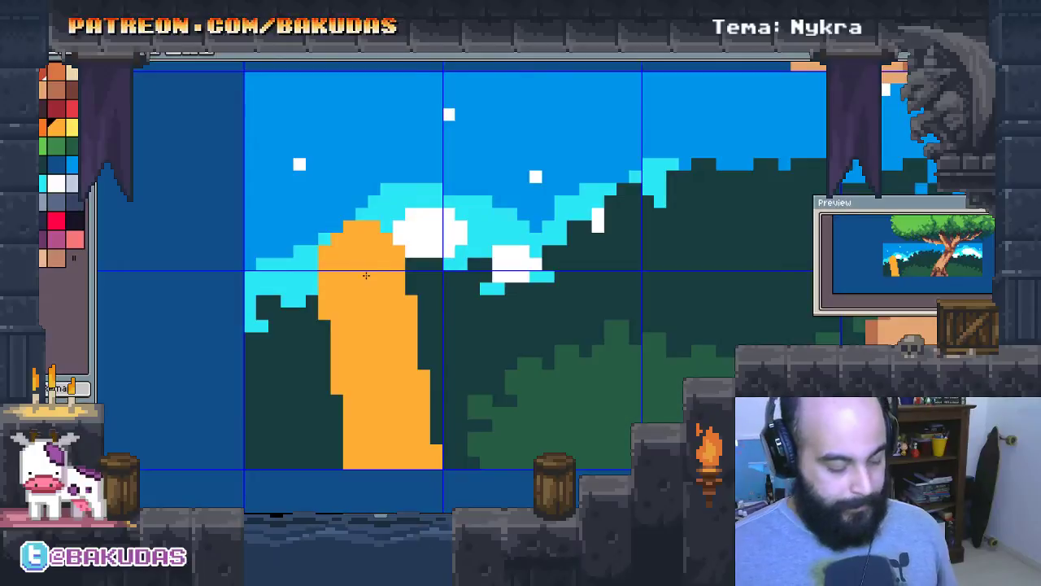
{"action": "key", "text": "ctrl+z"}
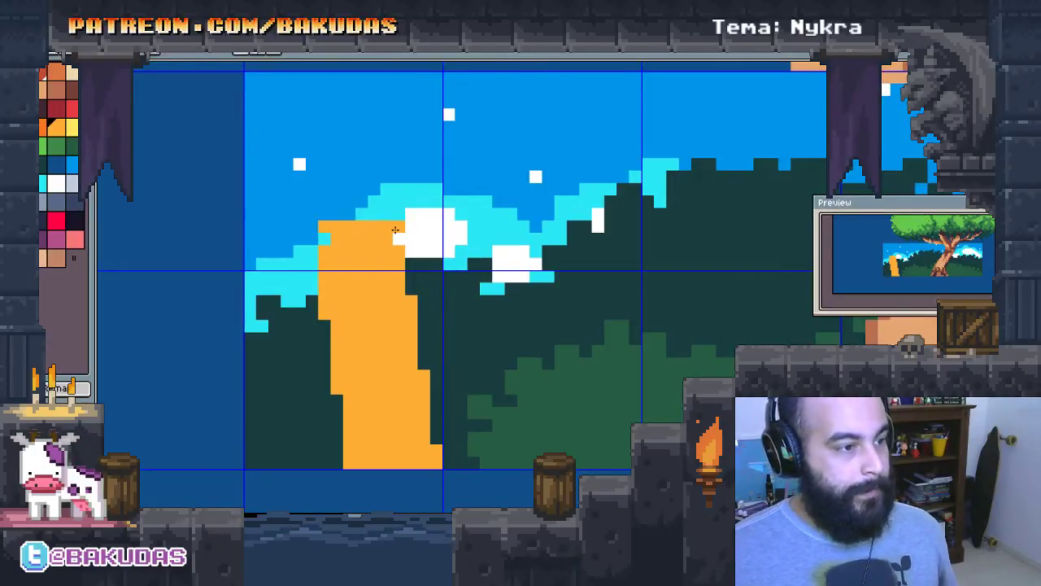
{"action": "scroll", "coordinate": [354, 151], "scroll_direction": "down", "scroll_amount": 5}
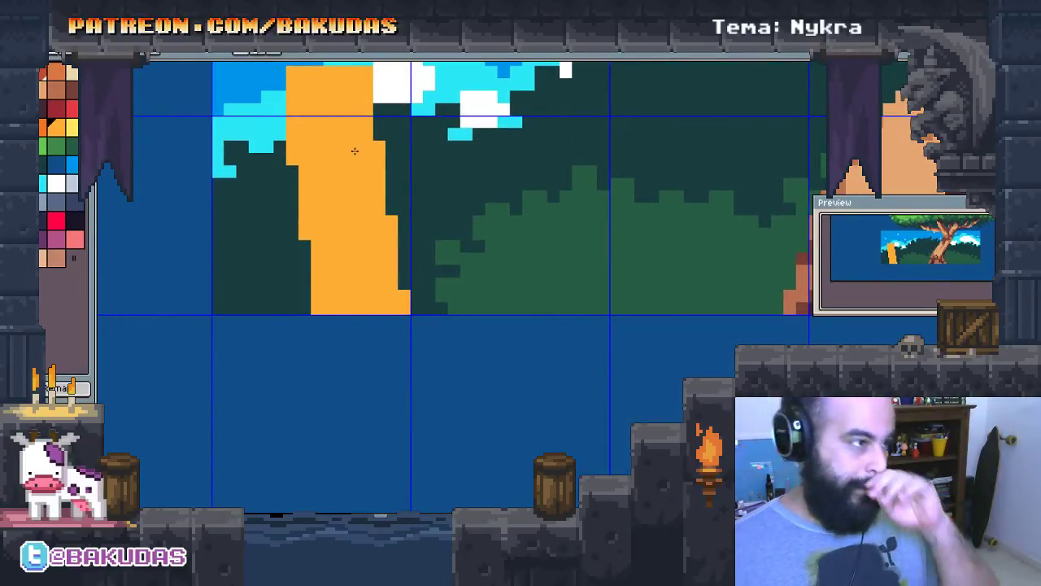
{"action": "scroll", "coordinate": [353, 150], "scroll_direction": "up", "scroll_amount": 2}
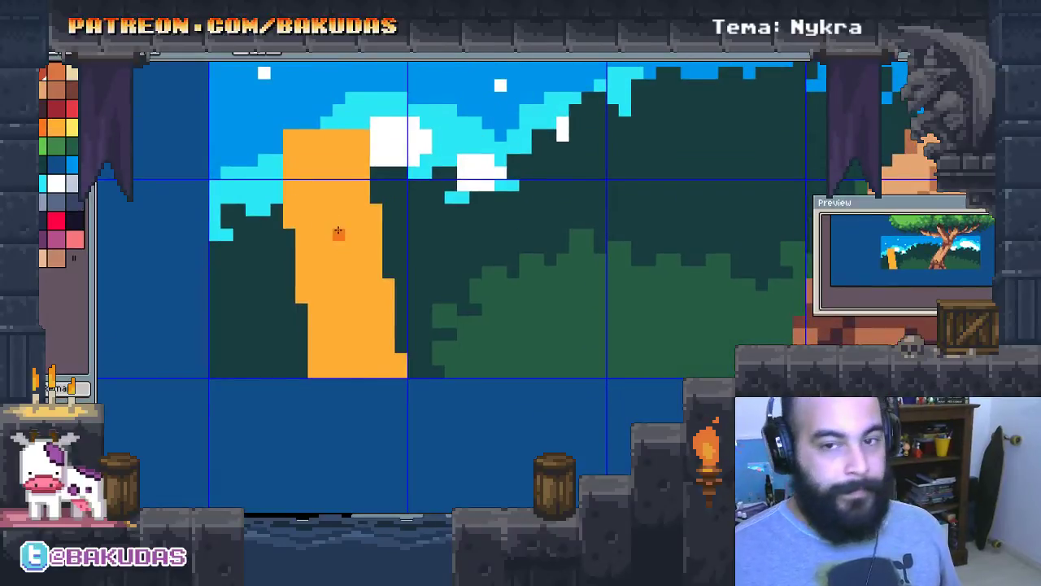
{"action": "scroll", "coordinate": [365, 213], "scroll_direction": "up", "scroll_amount": 1}
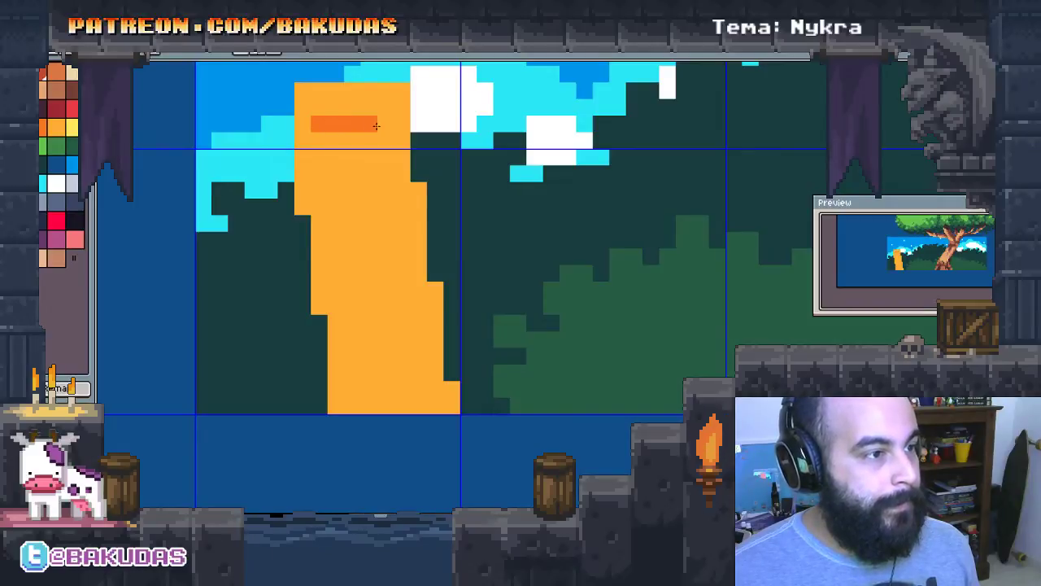
Paint an L-shaped dark-orange stroke at the top of the column
{"action": "mouse_move", "coordinate": [377, 125]}
{"action": "left_mouse_down"}
{"action": "mouse_move", "coordinate": [394, 123]}
{"action": "mouse_move", "coordinate": [319, 155]}
{"action": "mouse_move", "coordinate": [319, 207]}
{"action": "left_mouse_up"}
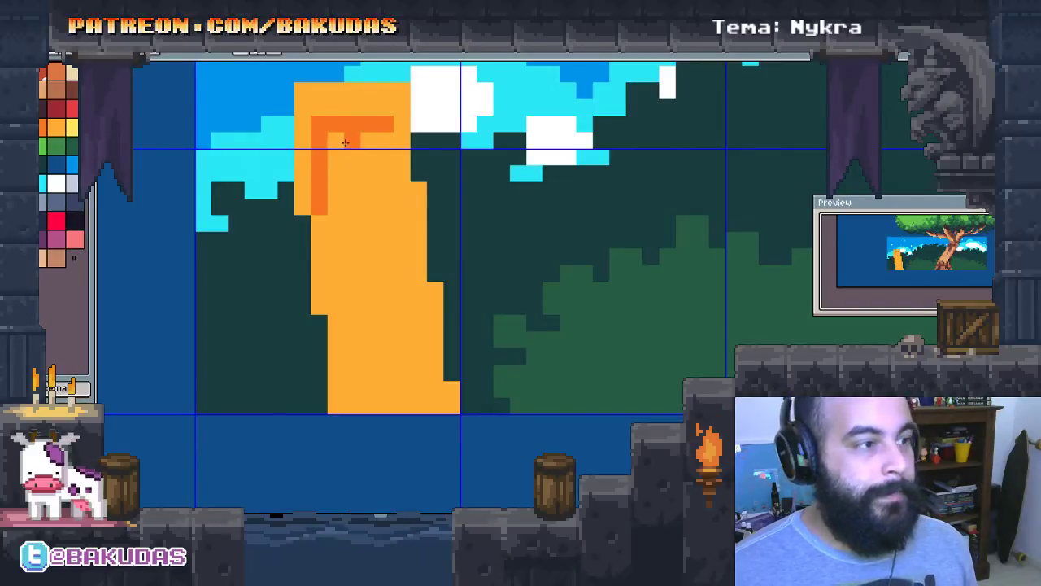
{"action": "mouse_move", "coordinate": [336, 145]}
{"action": "left_mouse_down"}
{"action": "mouse_move", "coordinate": [341, 178]}
{"action": "mouse_move", "coordinate": [361, 155]}
{"action": "mouse_move", "coordinate": [368, 195]}
{"action": "mouse_move", "coordinate": [352, 208]}
{"action": "mouse_move", "coordinate": [377, 148]}
{"action": "left_mouse_up"}
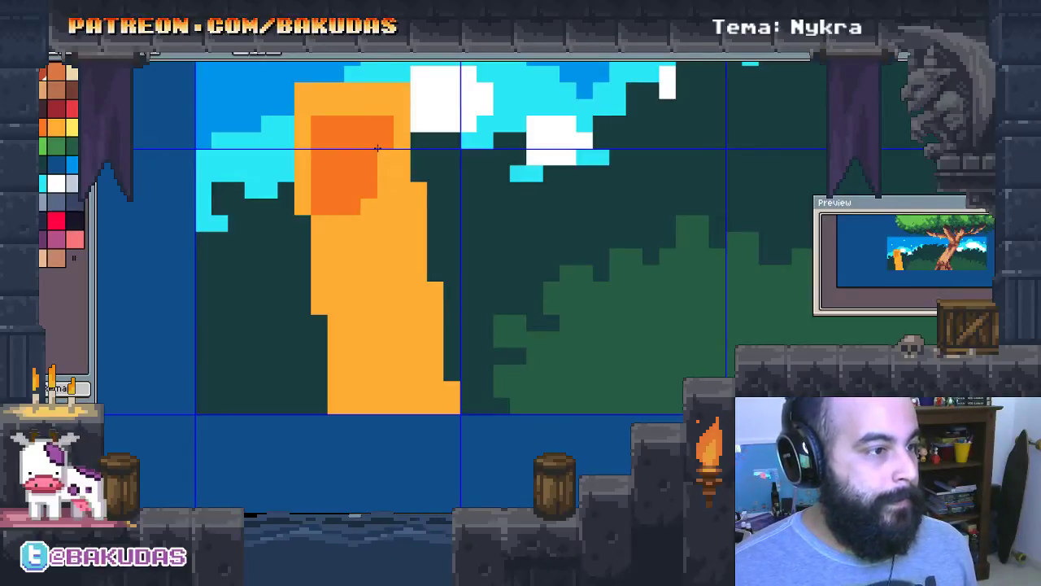
{"action": "left_click", "coordinate": [402, 205]}
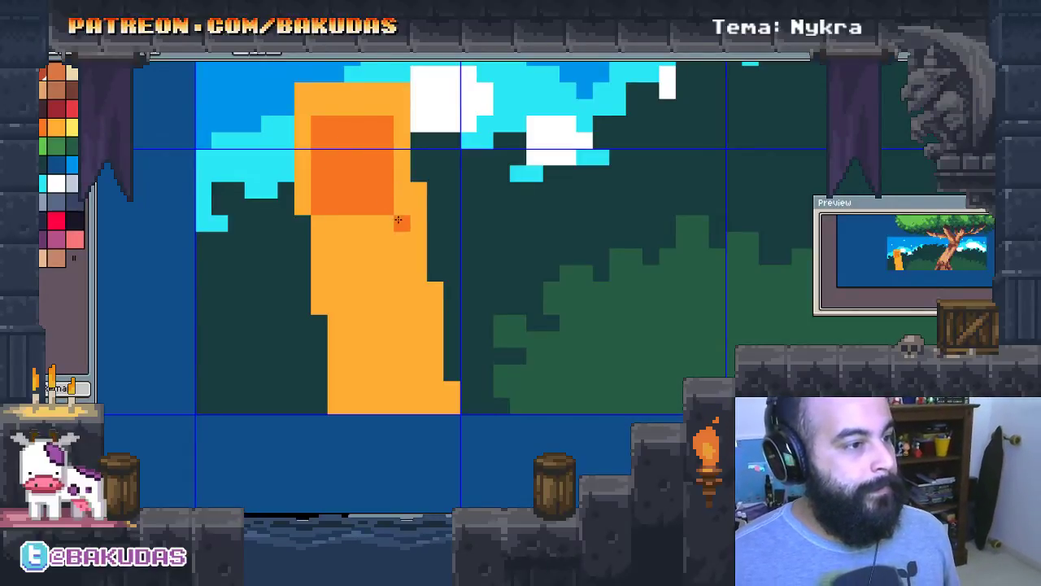
{"action": "left_click_drag", "start_coordinate": [402, 208], "coordinate": [434, 180]}
{"action": "scroll", "coordinate": [434, 180], "scroll_direction": "up", "scroll_amount": 1}
Fill the column's interior with dark-orange strips, leaving a lighter orange rim
{"action": "mouse_move", "coordinate": [339, 204]}
{"action": "left_mouse_down"}
{"action": "mouse_move", "coordinate": [343, 279]}
{"action": "mouse_move", "coordinate": [364, 322]}
{"action": "left_mouse_up"}
{"action": "mouse_move", "coordinate": [354, 239]}
{"action": "left_mouse_down"}
{"action": "mouse_move", "coordinate": [383, 239]}
{"action": "mouse_move", "coordinate": [383, 326]}
{"action": "left_mouse_up"}
{"action": "left_click", "coordinate": [401, 206]}
{"action": "left_click_drag", "start_coordinate": [401, 206], "coordinate": [412, 331]}
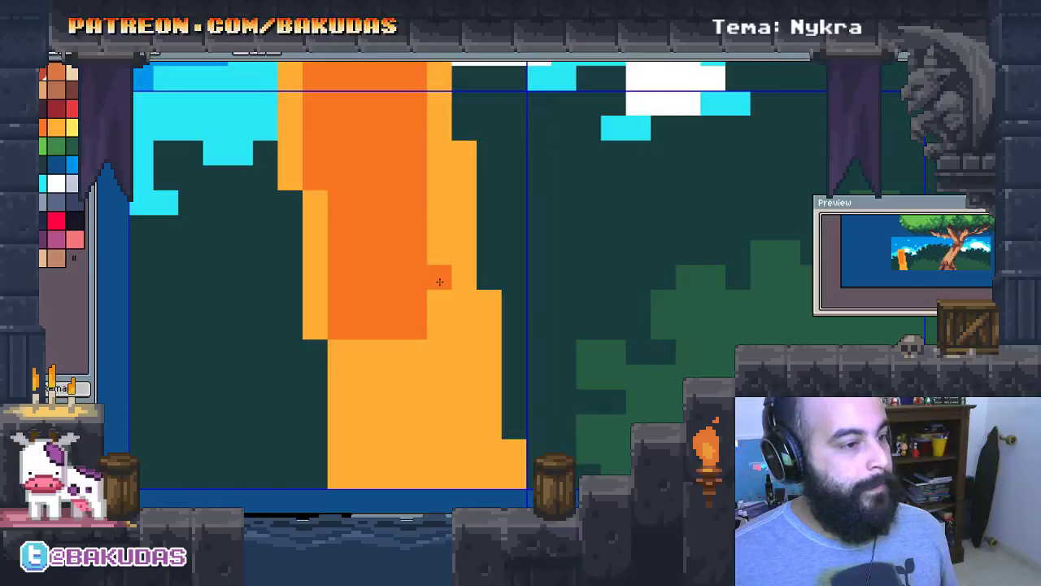
{"action": "mouse_move", "coordinate": [428, 162]}
{"action": "left_mouse_down"}
{"action": "mouse_move", "coordinate": [432, 318]}
{"action": "mouse_move", "coordinate": [453, 179]}
{"action": "mouse_move", "coordinate": [475, 182]}
{"action": "mouse_move", "coordinate": [466, 310]}
{"action": "left_mouse_up"}
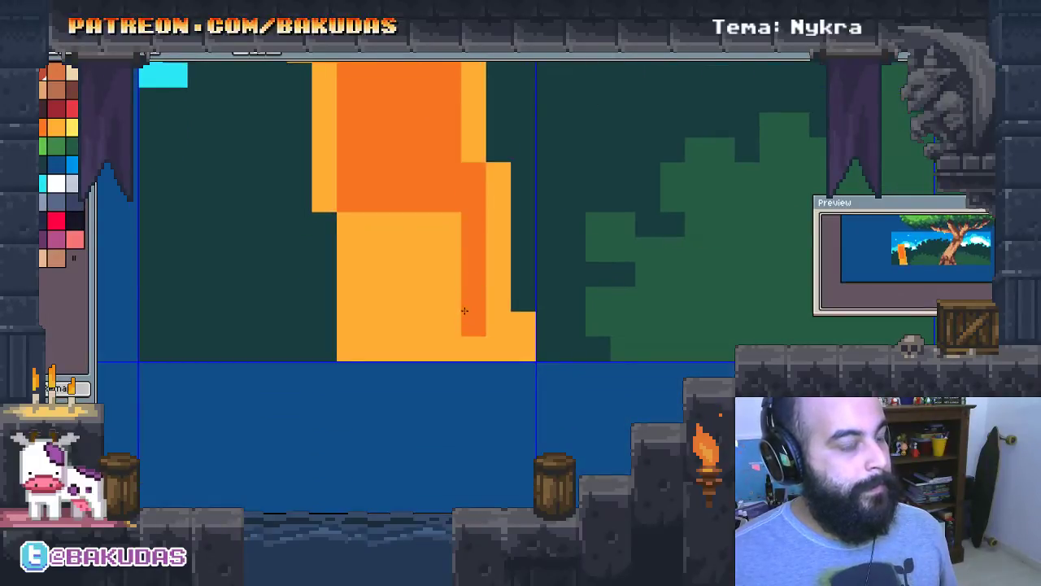
{"action": "left_click_drag", "start_coordinate": [373, 224], "coordinate": [372, 353]}
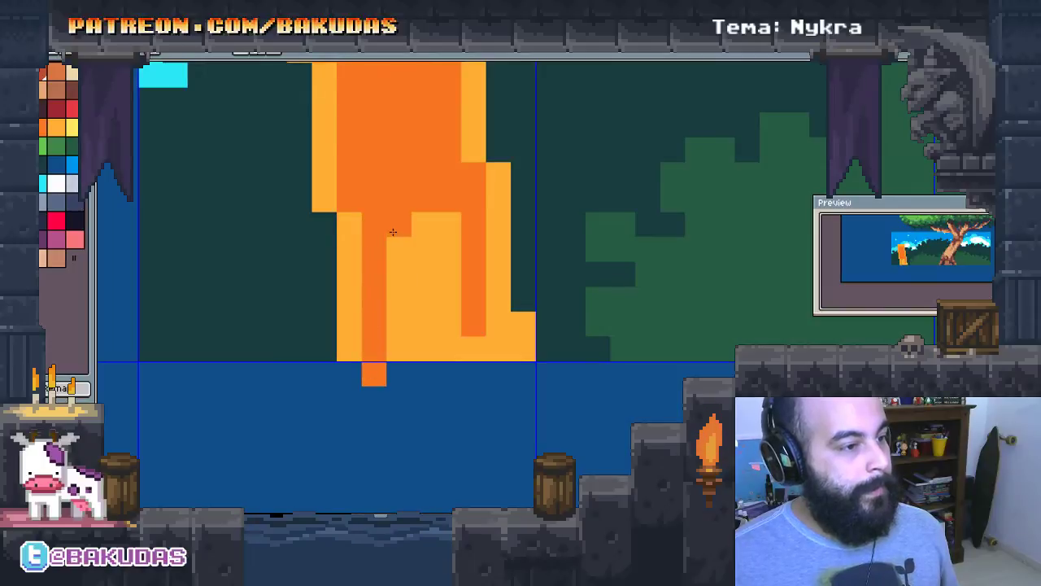
{"action": "mouse_move", "coordinate": [393, 232]}
{"action": "left_mouse_down"}
{"action": "mouse_move", "coordinate": [391, 345]}
{"action": "mouse_move", "coordinate": [419, 349]}
{"action": "left_mouse_up"}
{"action": "left_click_drag", "start_coordinate": [448, 223], "coordinate": [446, 334]}
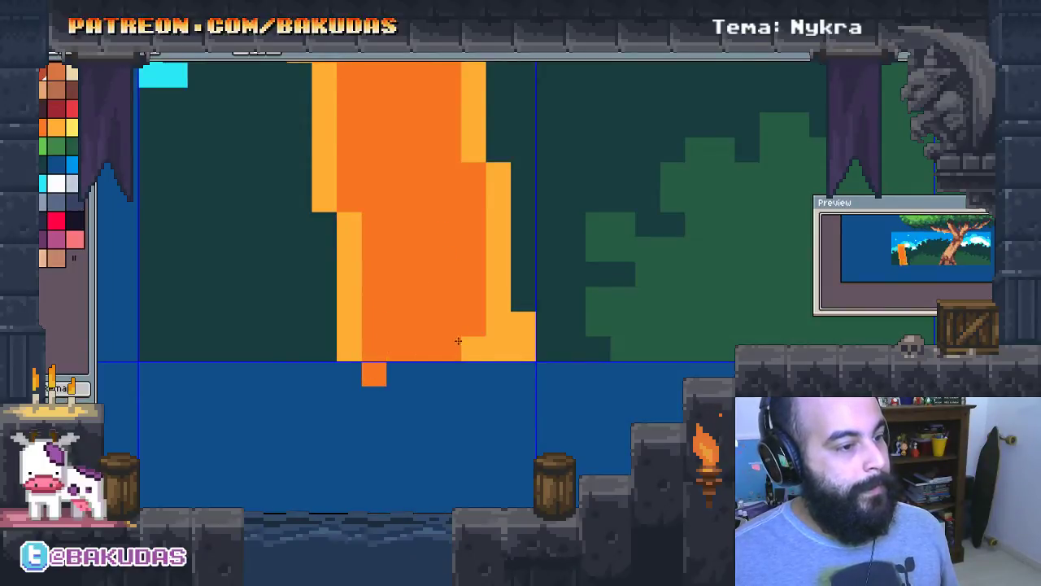
{"action": "scroll", "coordinate": [419, 244], "scroll_direction": "down", "scroll_amount": 1}
{"action": "scroll", "coordinate": [410, 246], "scroll_direction": "down", "scroll_amount": 1}
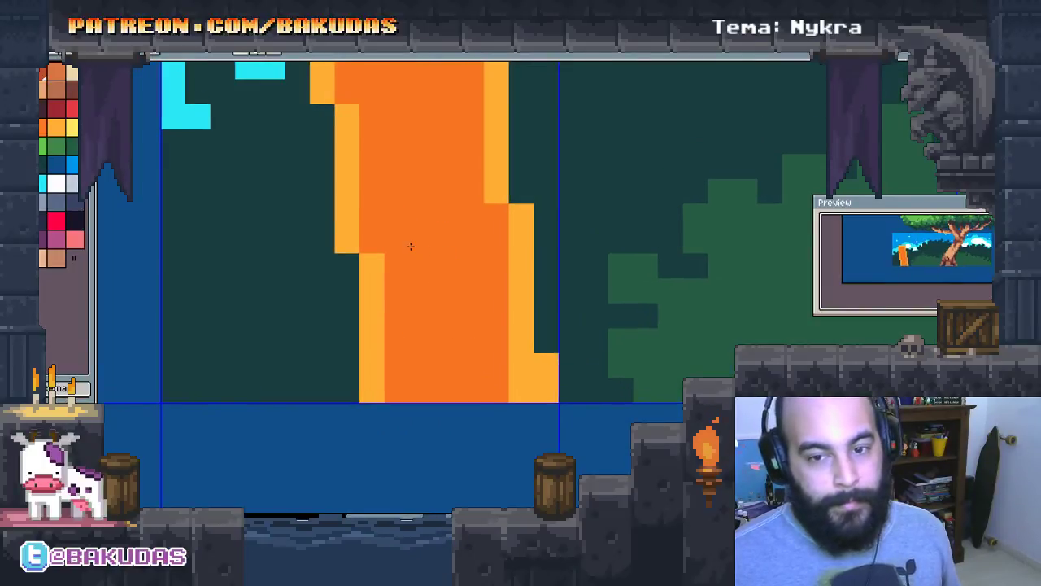
{"action": "scroll", "coordinate": [410, 246], "scroll_direction": "down", "scroll_amount": 1}
{"action": "scroll", "coordinate": [411, 246], "scroll_direction": "down", "scroll_amount": 1}
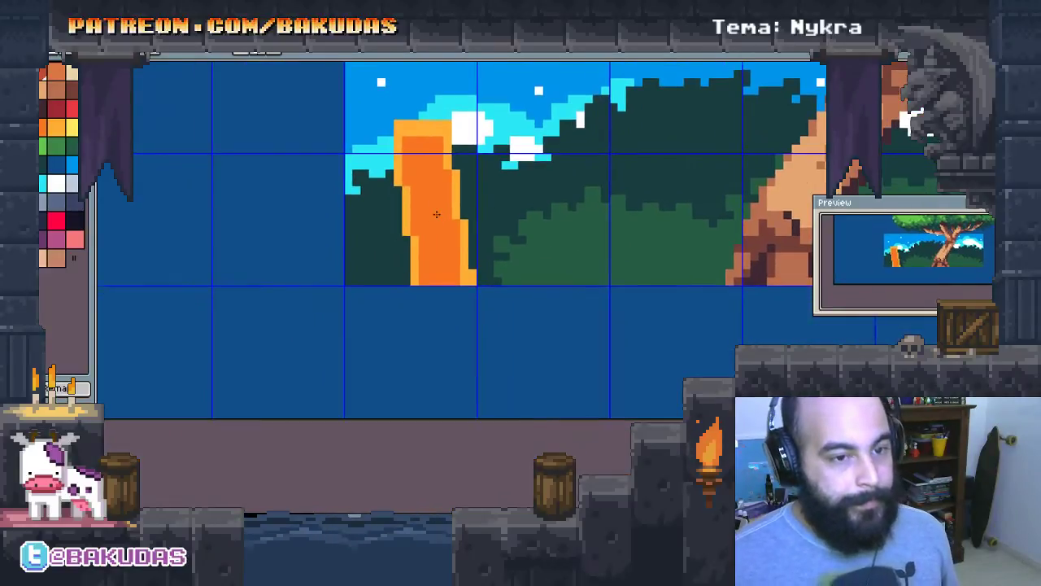
Paint light-orange highlights down the trunk's left and right edges
{"action": "scroll", "coordinate": [435, 213], "scroll_direction": "up", "scroll_amount": 1}
{"action": "scroll", "coordinate": [423, 179], "scroll_direction": "up", "scroll_amount": 1}
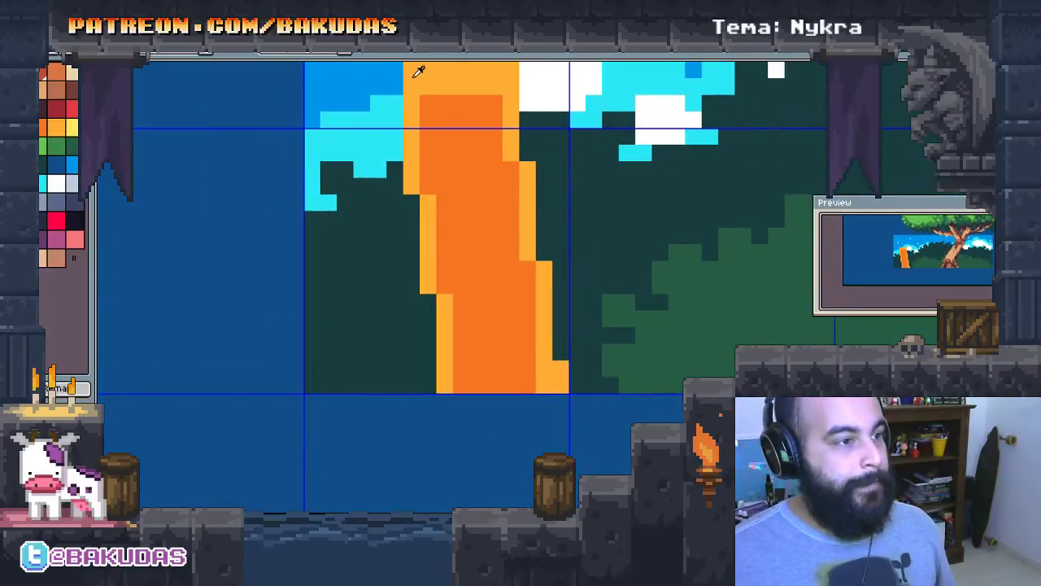
{"action": "scroll", "coordinate": [441, 170], "scroll_direction": "up", "scroll_amount": 1}
{"action": "left_click", "coordinate": [414, 153]}
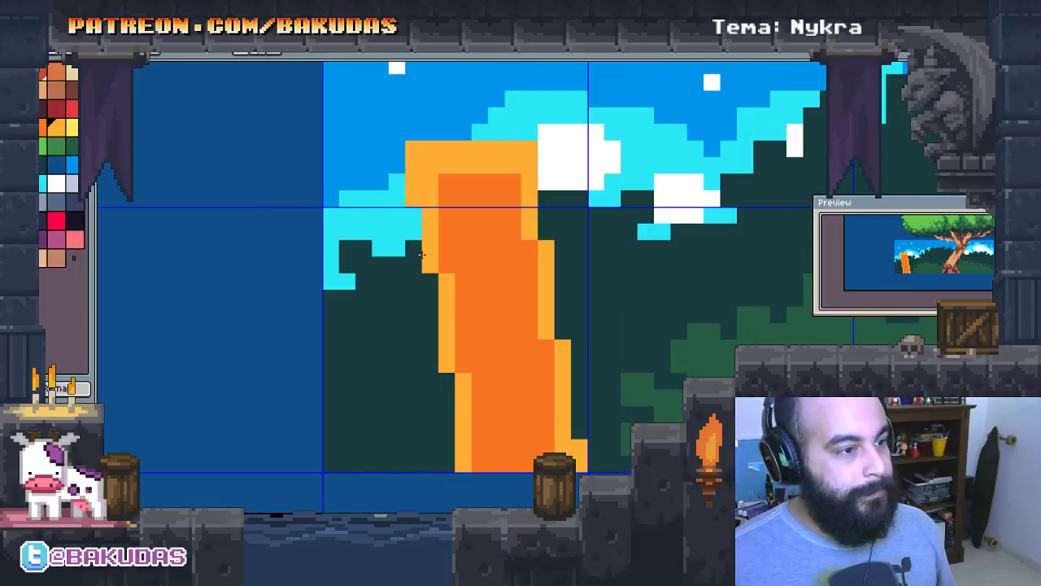
{"action": "left_click_drag", "start_coordinate": [430, 303], "coordinate": [429, 355]}
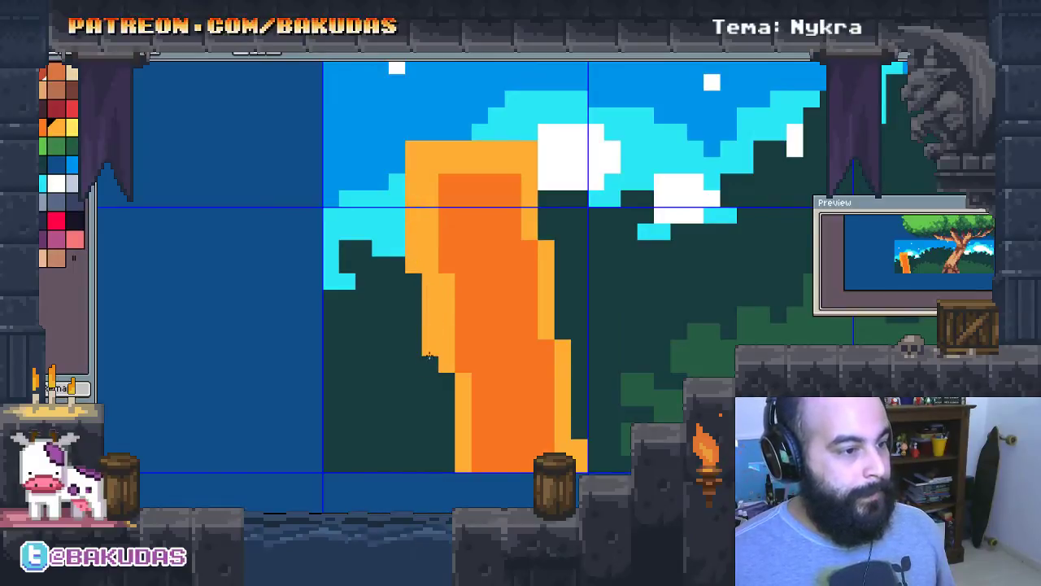
{"action": "left_click_drag", "start_coordinate": [465, 394], "coordinate": [406, 271]}
{"action": "left_click_drag", "start_coordinate": [389, 252], "coordinate": [392, 339]}
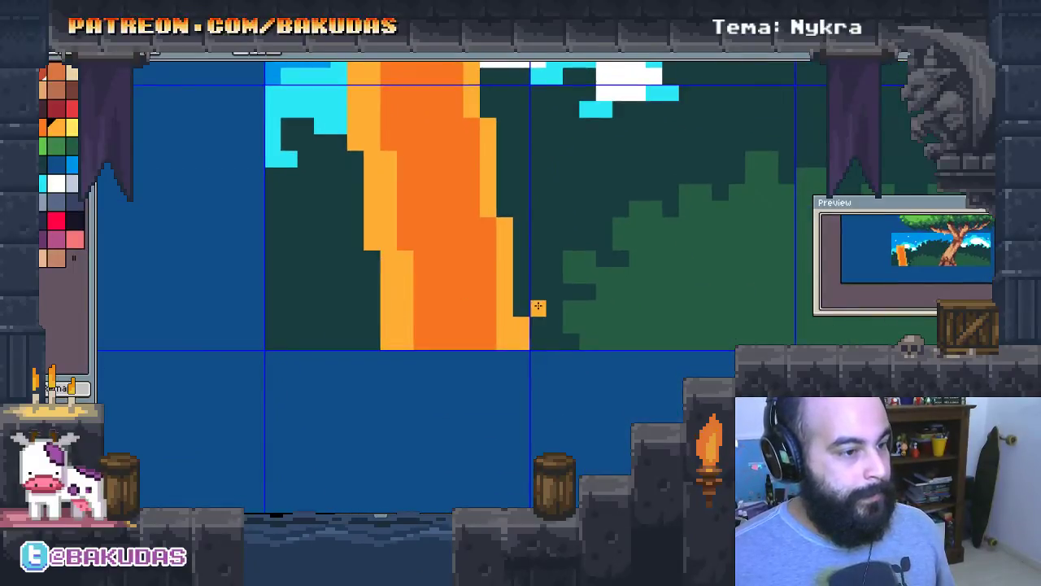
{"action": "mouse_move", "coordinate": [521, 307]}
{"action": "left_mouse_down"}
{"action": "mouse_move", "coordinate": [526, 226]}
{"action": "mouse_move", "coordinate": [505, 137]}
{"action": "left_mouse_up"}
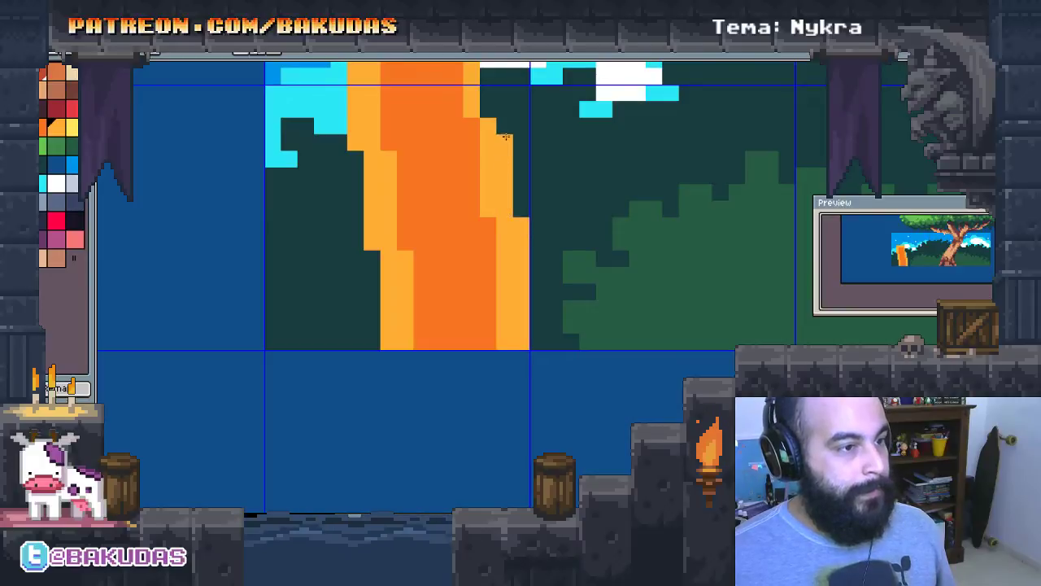
Paint dark-orange strips down the trunk's right side
{"action": "scroll", "coordinate": [496, 147], "scroll_direction": "up", "scroll_amount": 5}
{"action": "scroll", "coordinate": [489, 203], "scroll_direction": "up", "scroll_amount": 2}
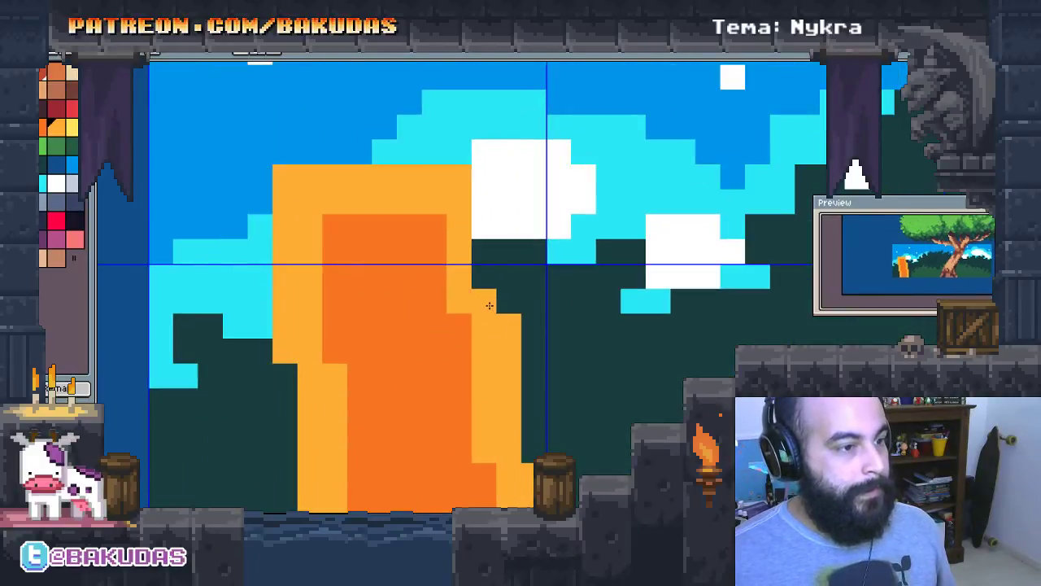
{"action": "scroll", "coordinate": [514, 331], "scroll_direction": "down", "scroll_amount": 2}
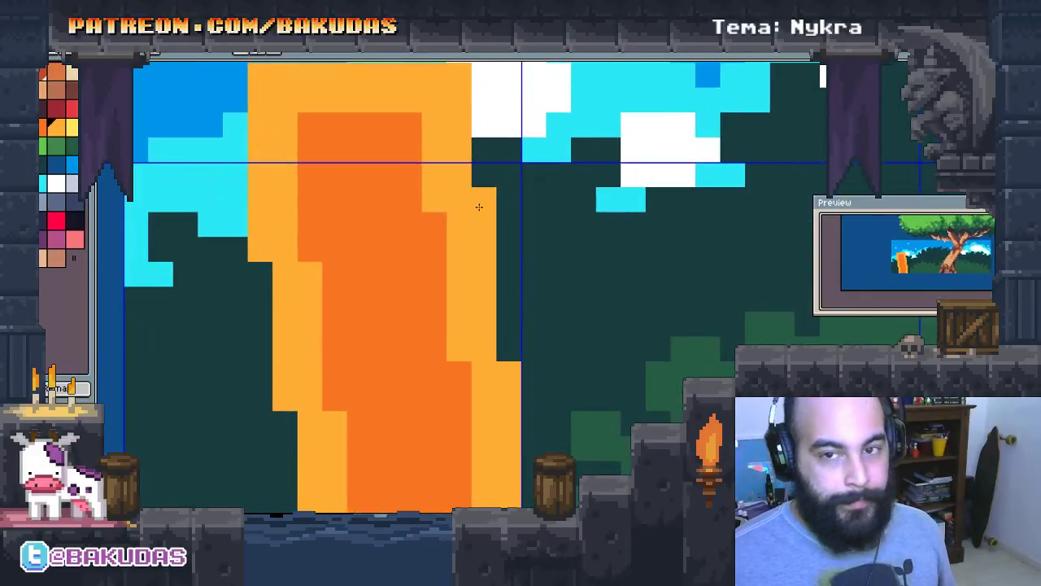
{"action": "scroll", "coordinate": [476, 204], "scroll_direction": "right", "scroll_amount": 1}
{"action": "scroll", "coordinate": [437, 217], "scroll_direction": "up", "scroll_amount": 2}
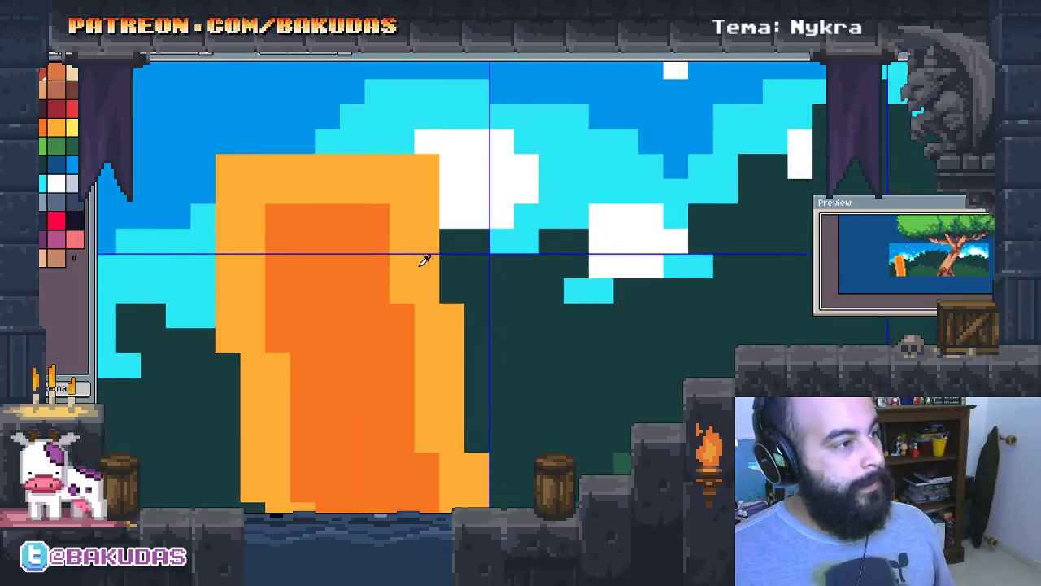
{"action": "left_click_drag", "start_coordinate": [451, 163], "coordinate": [450, 297]}
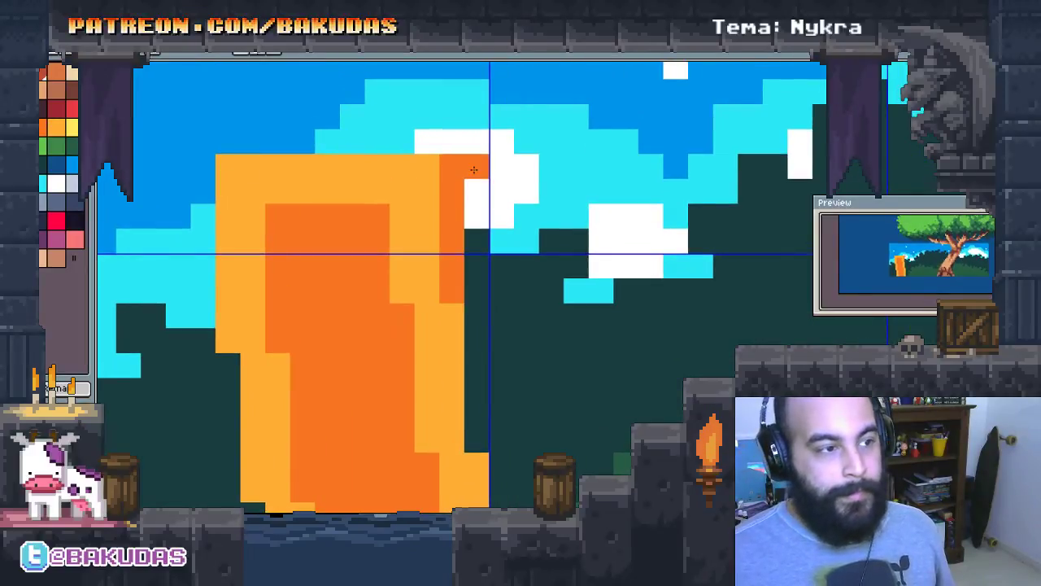
{"action": "left_click_drag", "start_coordinate": [473, 169], "coordinate": [468, 350]}
{"action": "scroll", "coordinate": [466, 285], "scroll_direction": "down", "scroll_amount": 2}
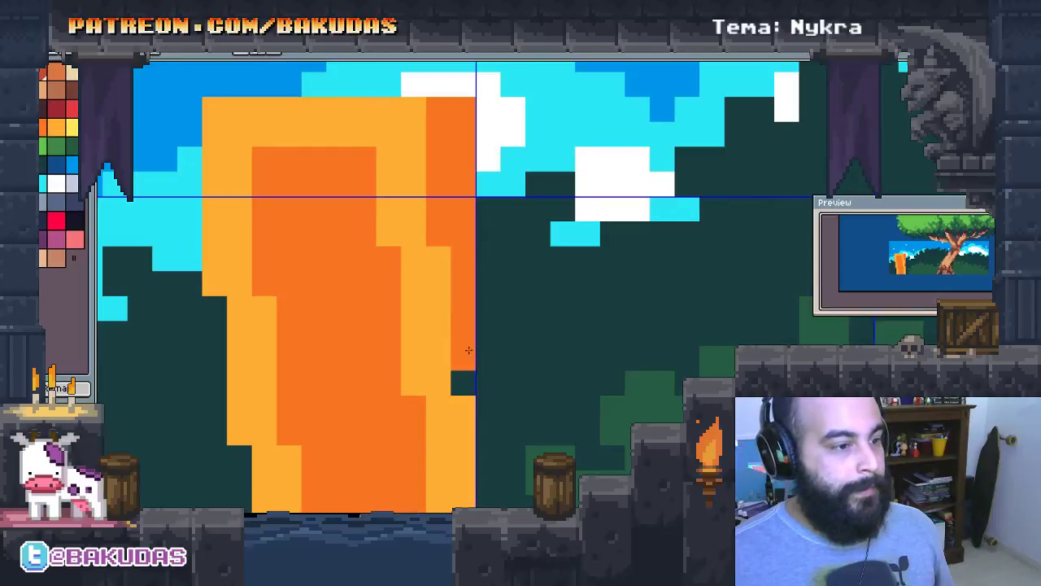
{"action": "left_click_drag", "start_coordinate": [488, 273], "coordinate": [489, 345]}
{"action": "scroll", "coordinate": [489, 380], "scroll_direction": "down", "scroll_amount": 4}
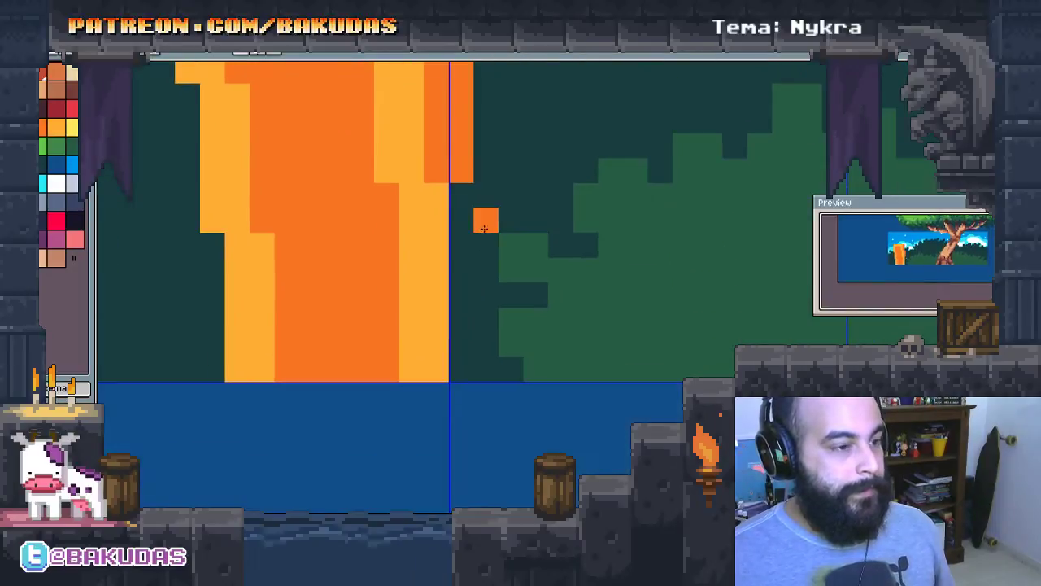
{"action": "left_click_drag", "start_coordinate": [462, 208], "coordinate": [468, 359]}
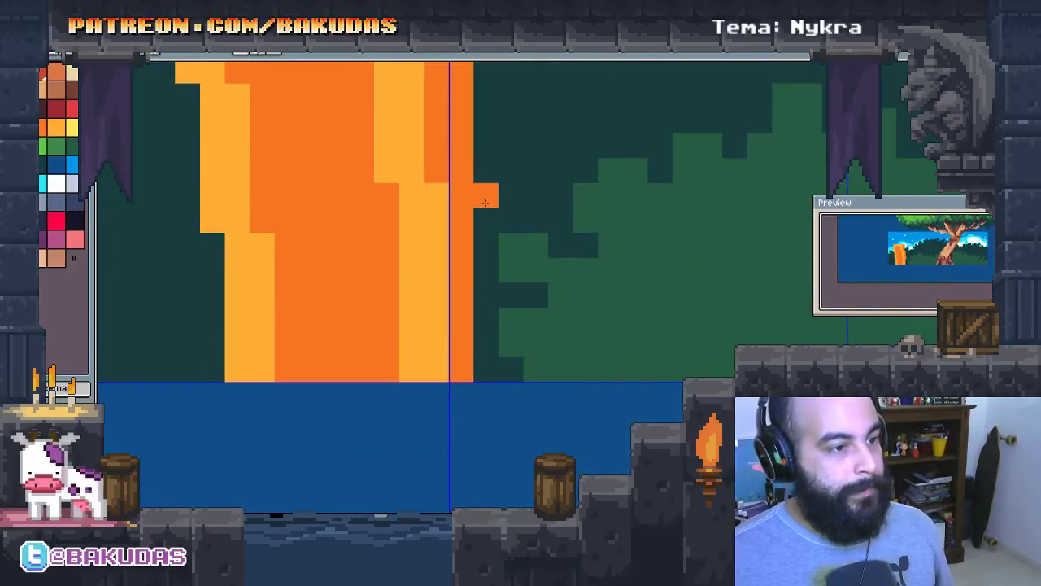
{"action": "left_click_drag", "start_coordinate": [485, 216], "coordinate": [480, 367]}
{"action": "scroll", "coordinate": [424, 310], "scroll_direction": "up", "scroll_amount": 5}
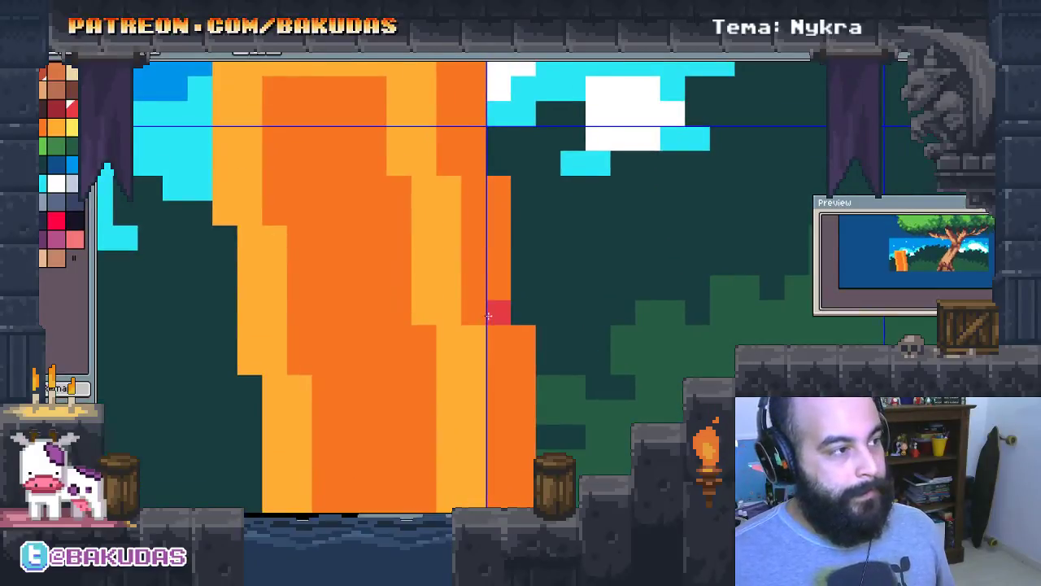
{"action": "scroll", "coordinate": [504, 314], "scroll_direction": "down", "scroll_amount": 1}
{"action": "scroll", "coordinate": [511, 315], "scroll_direction": "down", "scroll_amount": 1}
{"action": "scroll", "coordinate": [498, 317], "scroll_direction": "down", "scroll_amount": 1}
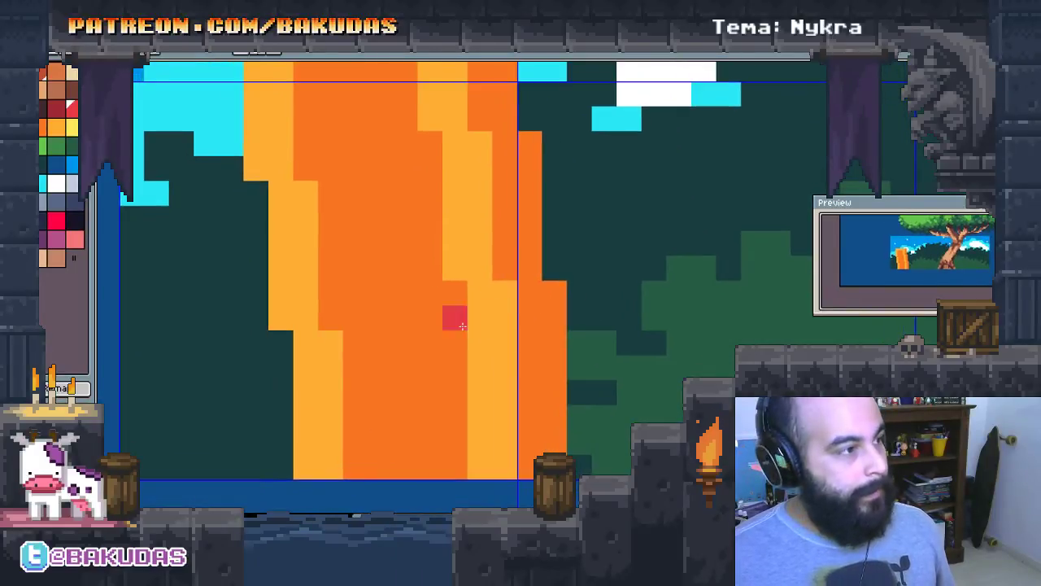
Sample orange colours from the trunk with the eyedropper
{"action": "left_click", "coordinate": [455, 244]}
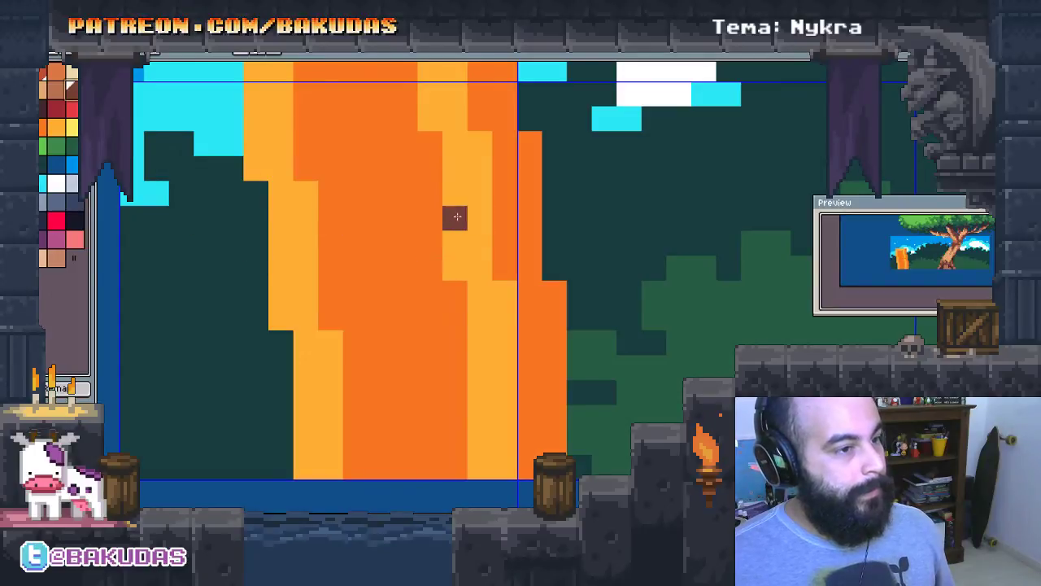
{"action": "left_click", "coordinate": [503, 214], "text": "alt"}
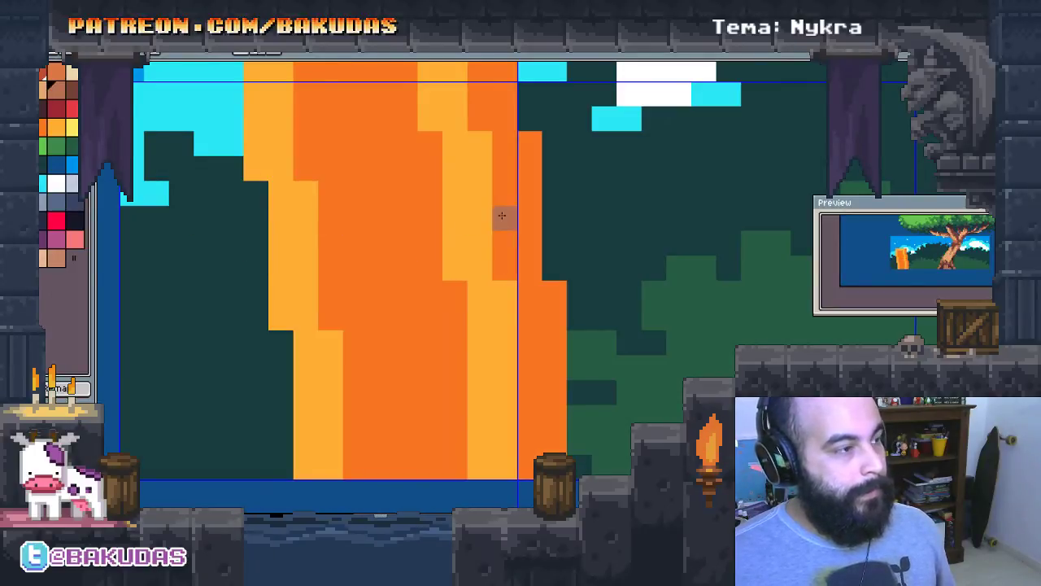
{"action": "left_click", "coordinate": [506, 212], "text": "alt"}
{"action": "left_click", "coordinate": [502, 215], "text": "alt"}
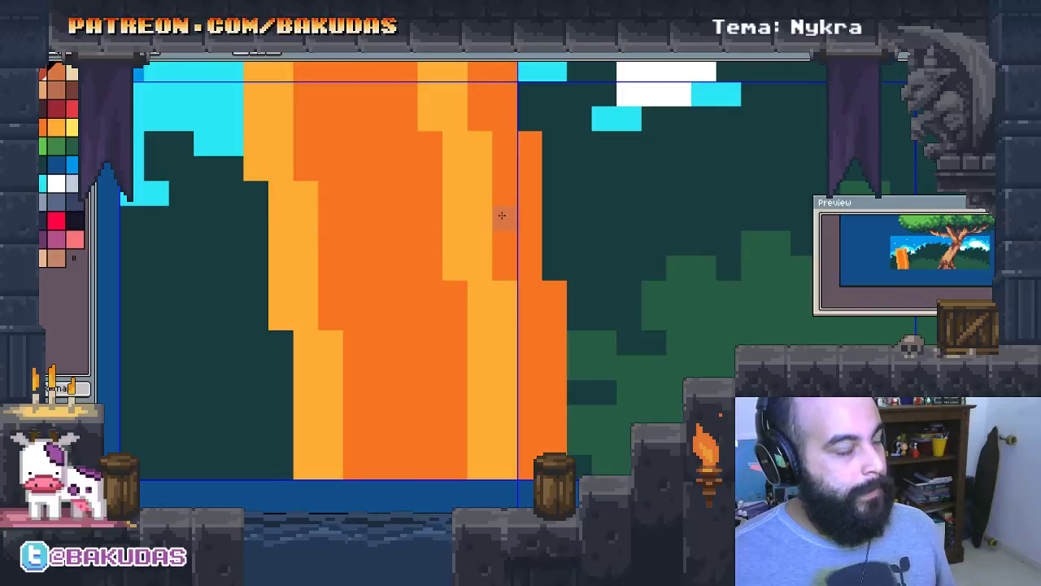
{"action": "left_click", "coordinate": [504, 214], "text": "alt"}
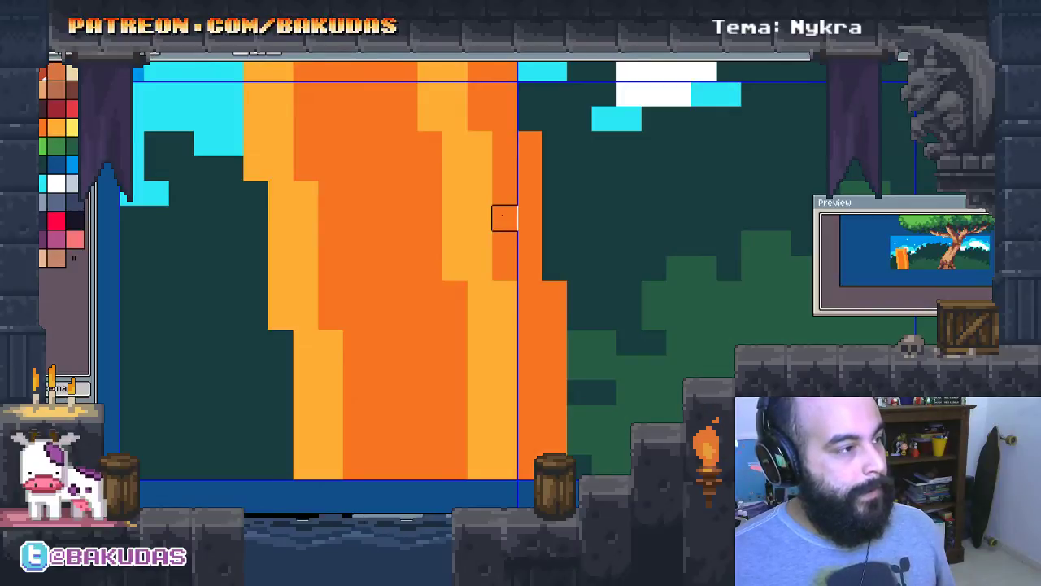
{"action": "left_click_drag", "start_coordinate": [532, 294], "coordinate": [536, 308]}
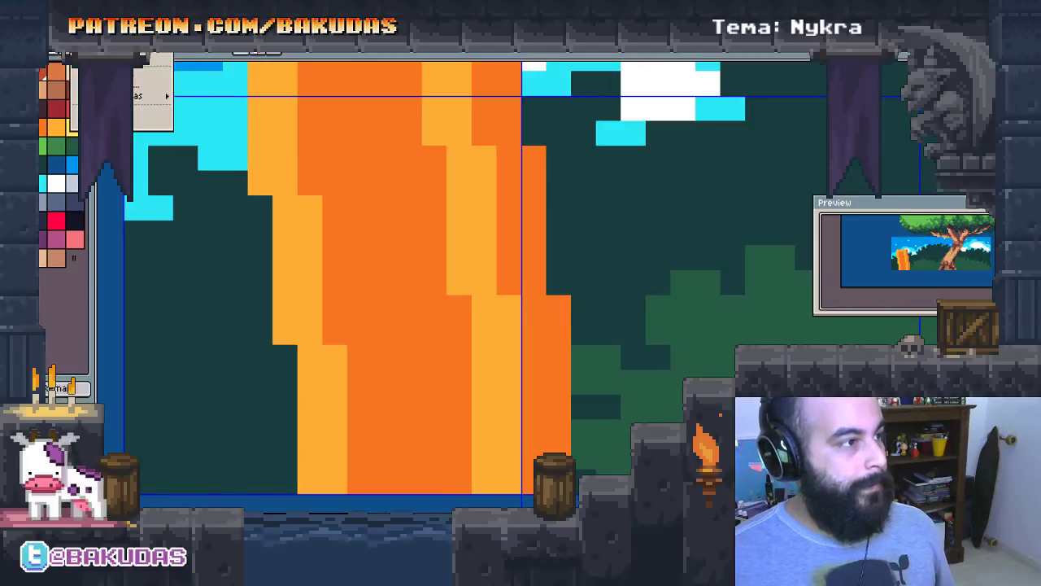
Browse the Edit and Layer menus, then close them without choosing anything
{"action": "key", "text": "alt+e"}
{"action": "key", "text": "Right"}
{"action": "key", "text": "Right"}
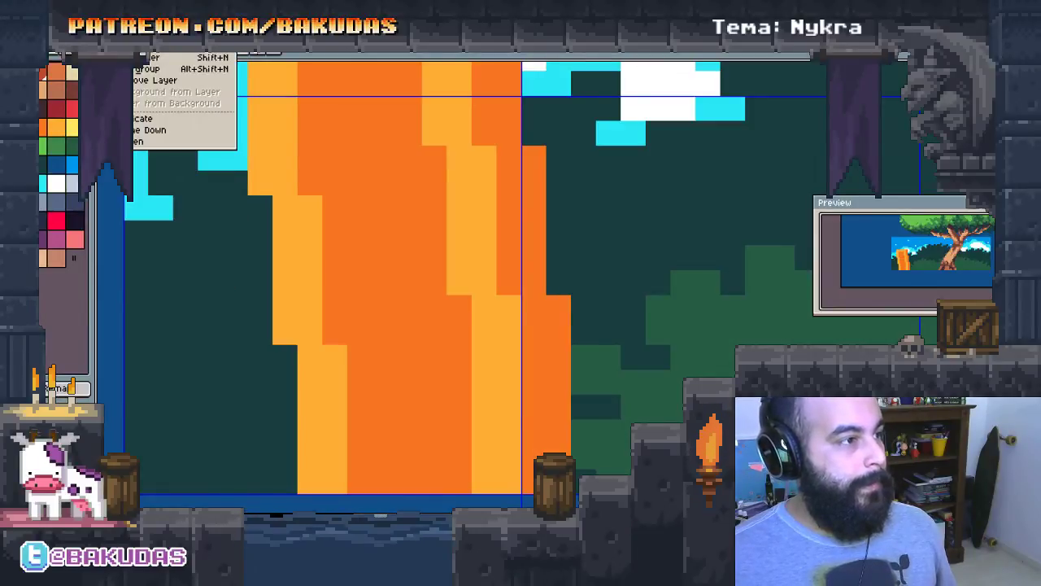
{"action": "key", "text": "Escape"}
{"action": "key", "text": "alt+e"}
{"action": "key", "text": "Escape"}
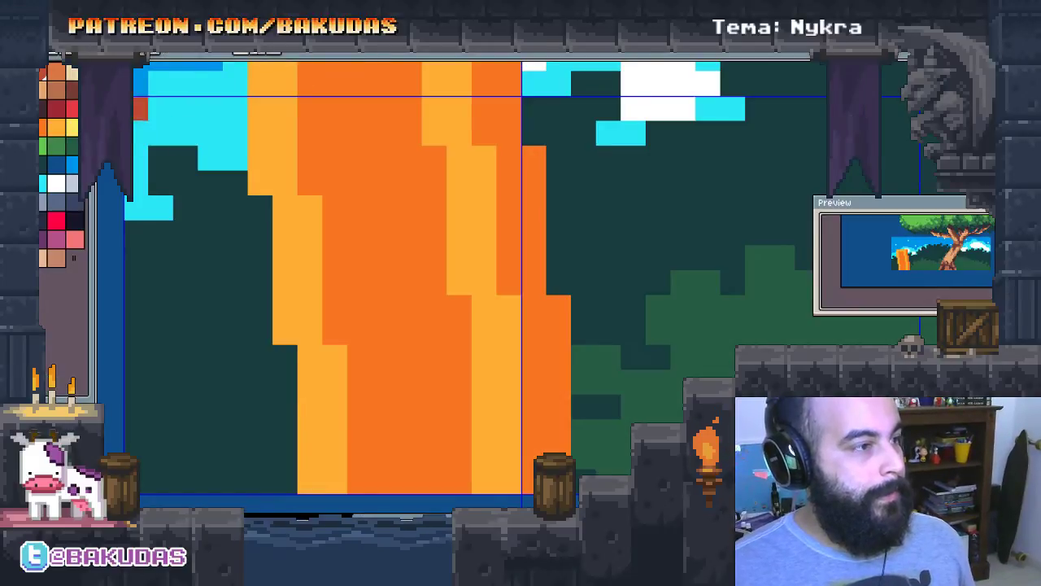
Paint a dark-red shadow band down the trunk's right edge
{"action": "mouse_move", "coordinate": [510, 195]}
{"action": "left_mouse_down"}
{"action": "mouse_move", "coordinate": [561, 367]}
{"action": "mouse_move", "coordinate": [533, 230]}
{"action": "left_mouse_up"}
{"action": "mouse_move", "coordinate": [548, 151]}
{"action": "left_mouse_down"}
{"action": "mouse_move", "coordinate": [548, 460]}
{"action": "mouse_move", "coordinate": [573, 301]}
{"action": "mouse_move", "coordinate": [547, 286]}
{"action": "mouse_move", "coordinate": [564, 286]}
{"action": "left_mouse_up"}
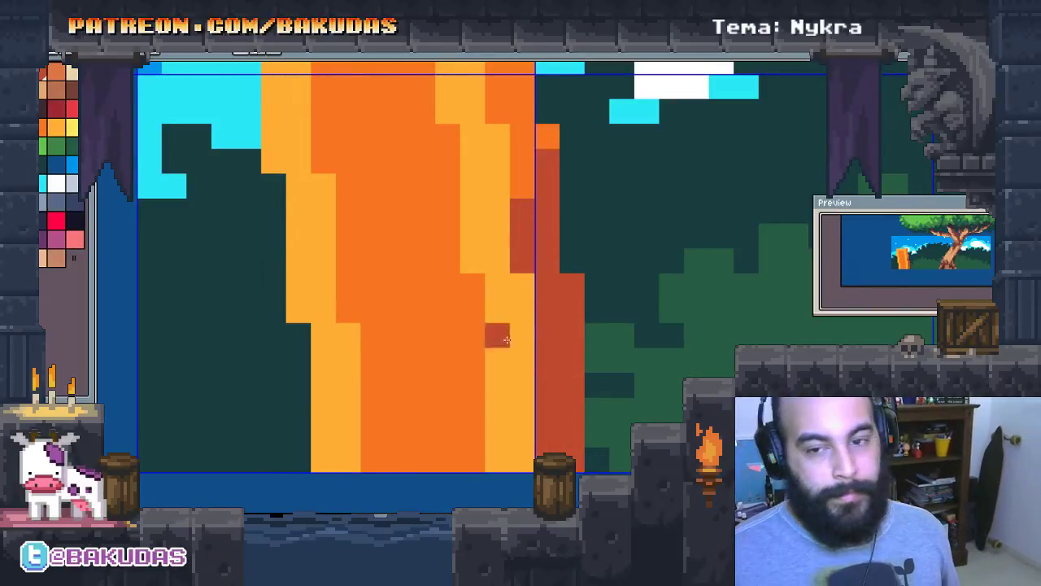
{"action": "scroll", "coordinate": [534, 290], "scroll_direction": "left", "scroll_amount": 3}
{"action": "scroll", "coordinate": [353, 284], "scroll_direction": "left", "scroll_amount": 2}
{"action": "scroll", "coordinate": [279, 275], "scroll_direction": "right", "scroll_amount": 2}
{"action": "scroll", "coordinate": [379, 254], "scroll_direction": "right", "scroll_amount": 3}
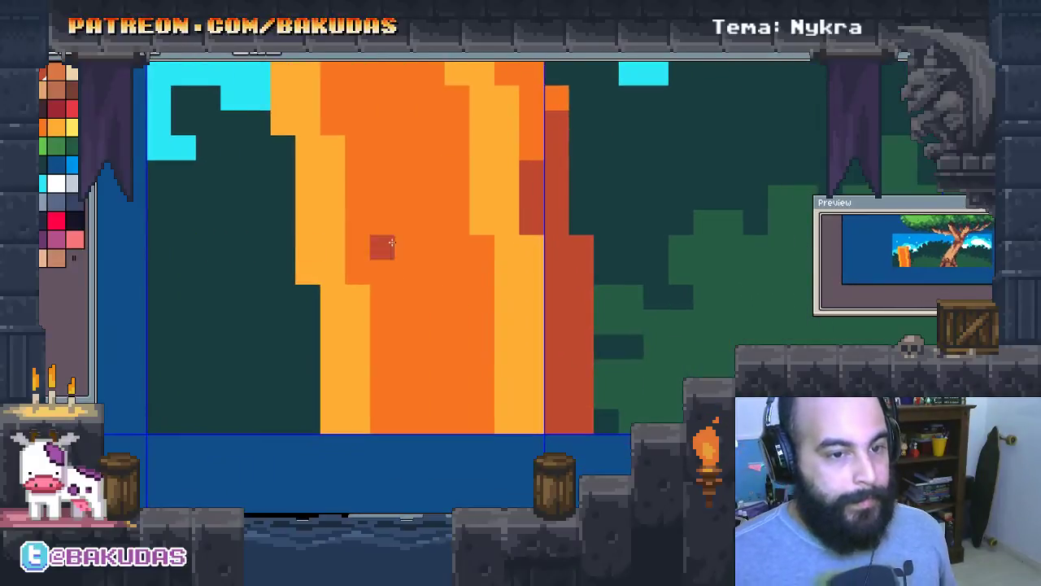
{"action": "scroll", "coordinate": [379, 252], "scroll_direction": "right", "scroll_amount": 2}
{"action": "scroll", "coordinate": [339, 254], "scroll_direction": "right", "scroll_amount": 2}
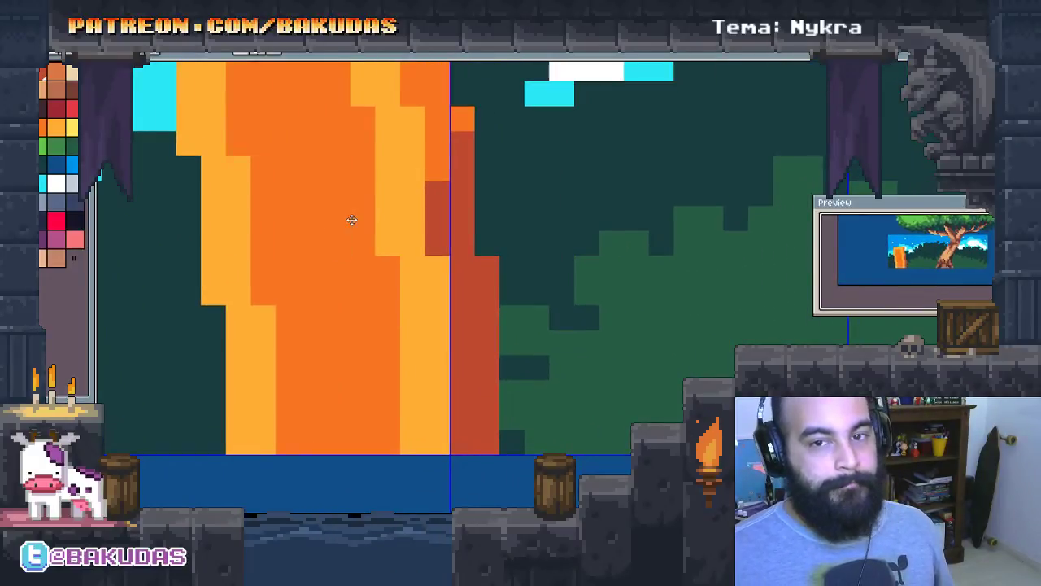
{"action": "scroll", "coordinate": [356, 236], "scroll_direction": "up", "scroll_amount": 1}
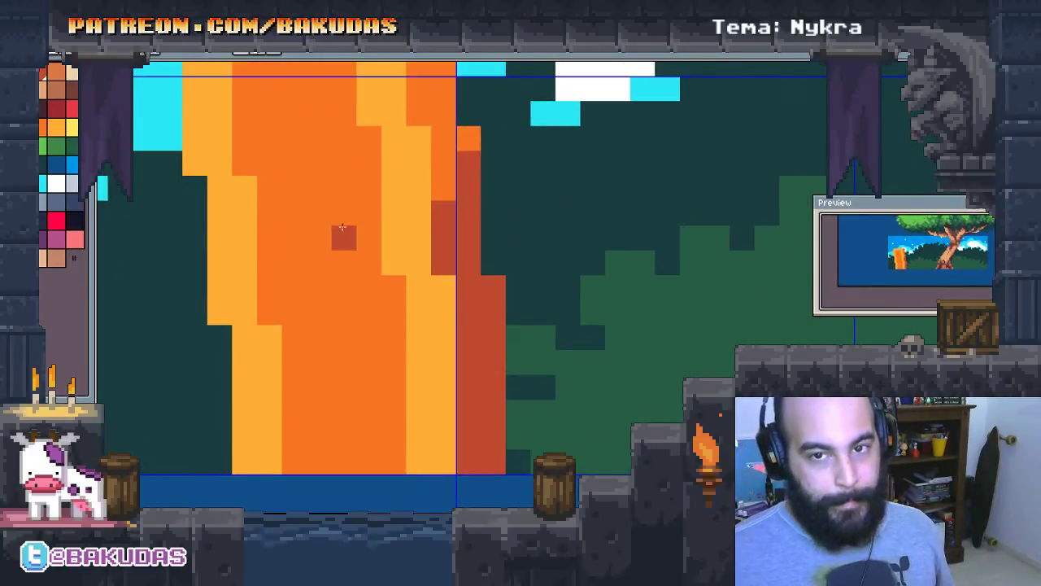
{"action": "left_click_drag", "start_coordinate": [325, 209], "coordinate": [333, 310]}
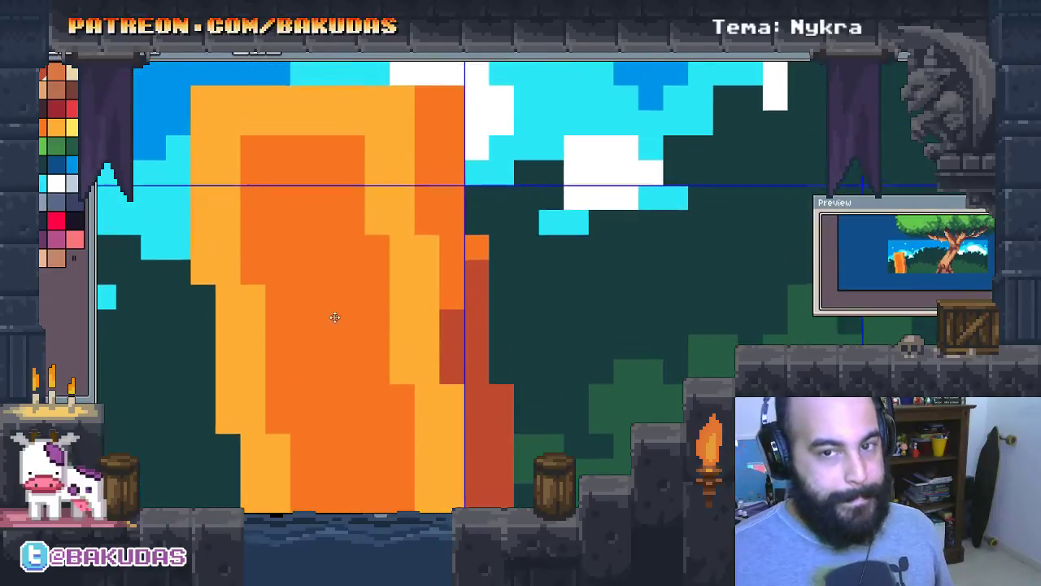
{"action": "left_click_drag", "start_coordinate": [307, 249], "coordinate": [332, 173]}
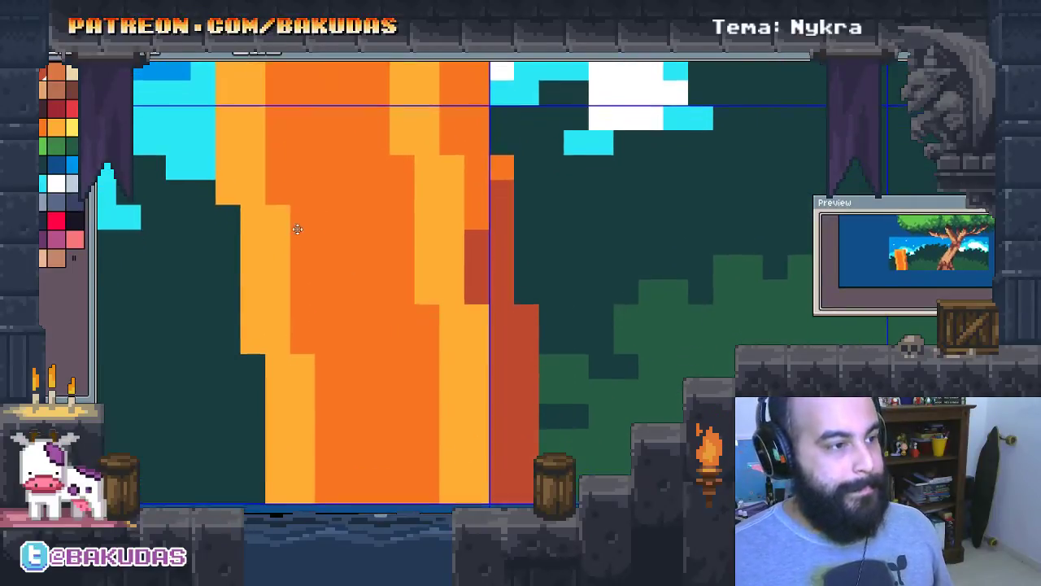
{"action": "mouse_move", "coordinate": [297, 225]}
{"action": "left_mouse_down"}
{"action": "mouse_move", "coordinate": [292, 276]}
{"action": "mouse_move", "coordinate": [294, 254]}
{"action": "left_mouse_up"}
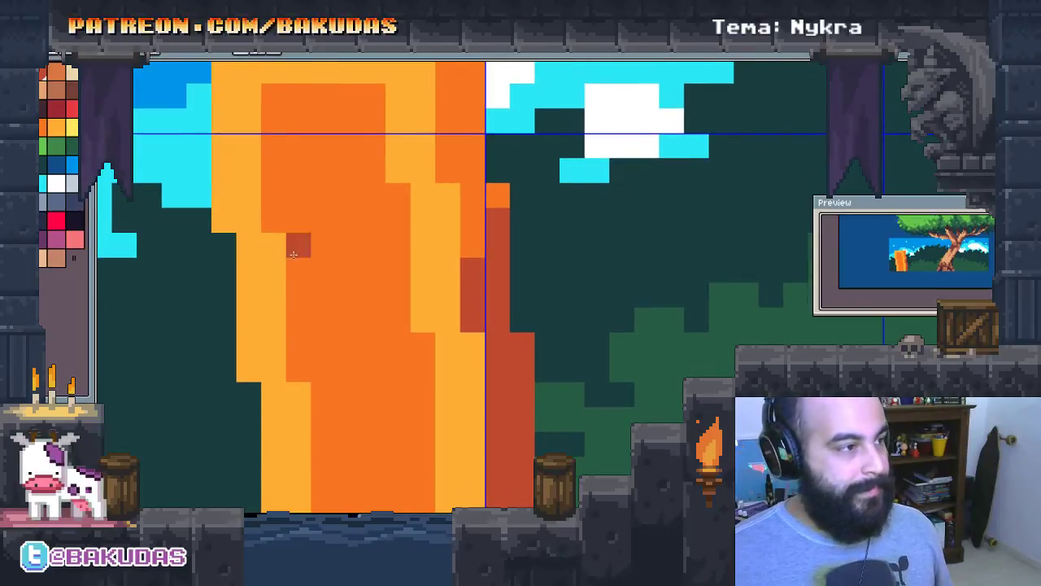
Add yellow highlight pixels along the trunk's upper-left side
{"action": "left_click", "coordinate": [71, 128]}
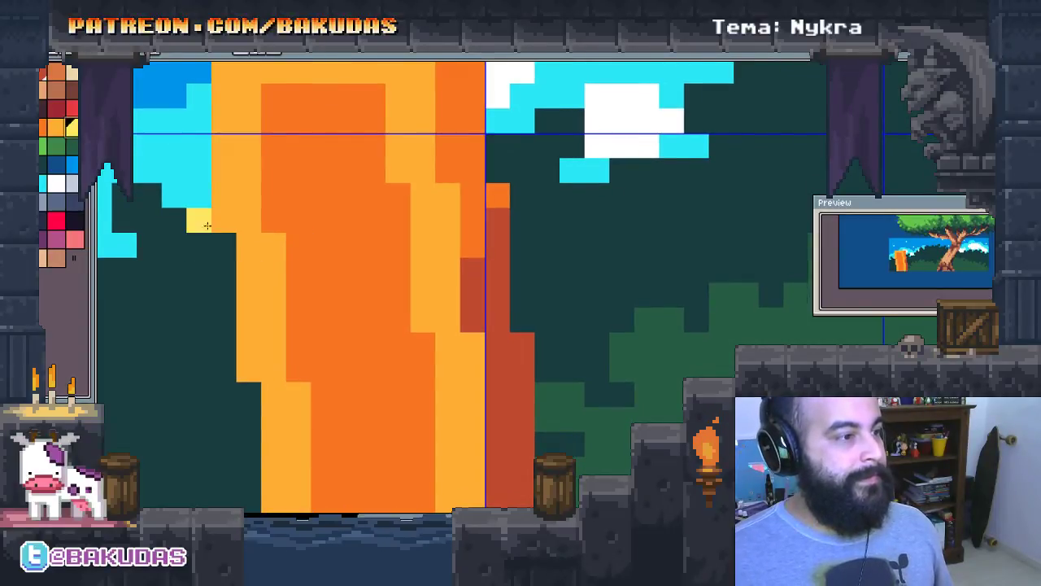
{"action": "left_click_drag", "start_coordinate": [223, 216], "coordinate": [243, 209]}
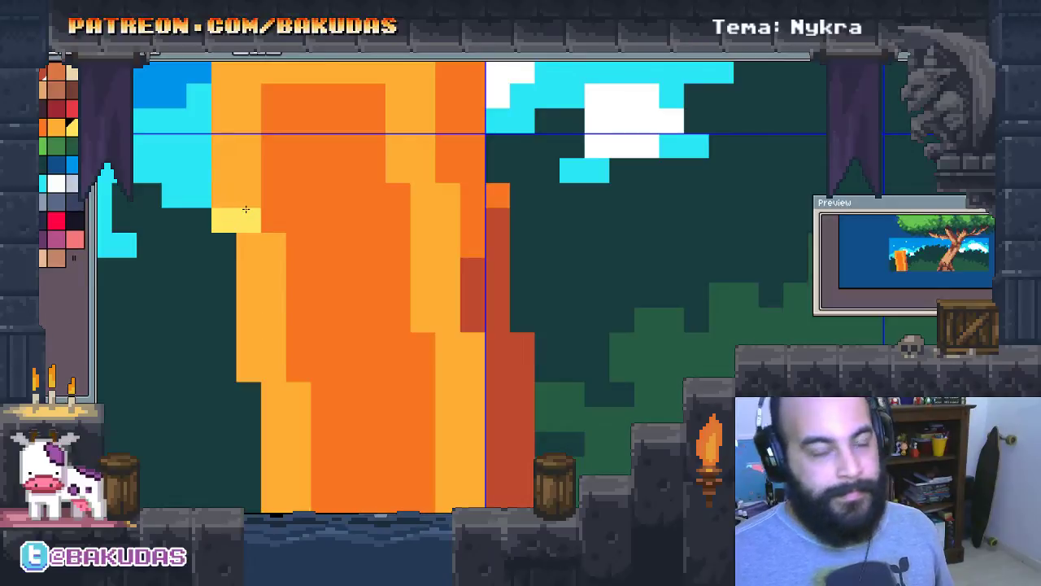
{"action": "left_click", "coordinate": [248, 244]}
{"action": "left_click", "coordinate": [248, 196]}
{"action": "left_click", "coordinate": [268, 245]}
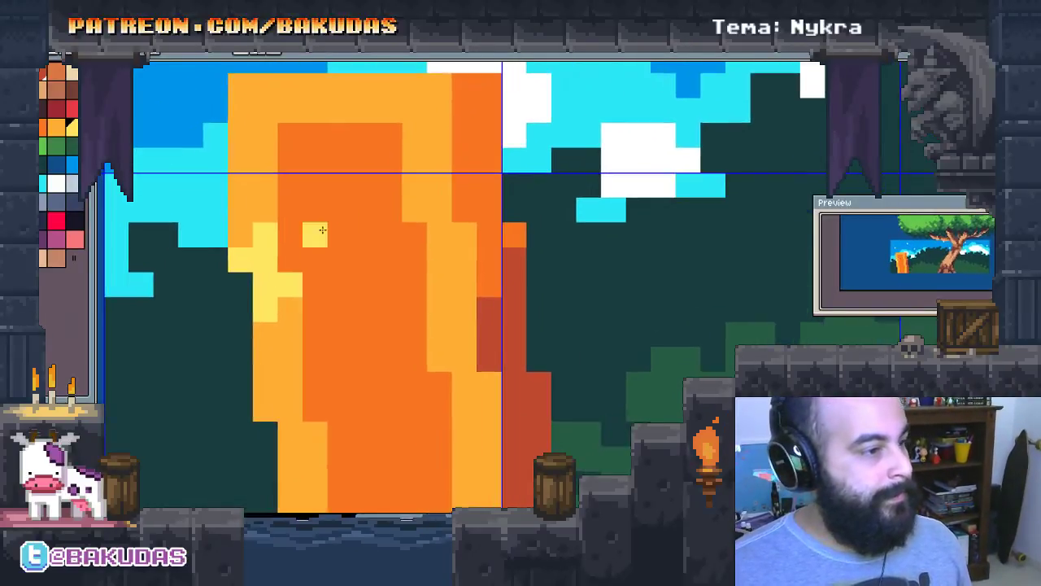
With a larger brush, fill the upper flame dark orange and streak light orange diagonally across it
{"action": "left_click", "coordinate": [266, 198], "text": "alt"}
{"action": "key", "text": "plus"}
{"action": "key", "text": "plus"}
{"action": "key", "text": "plus"}
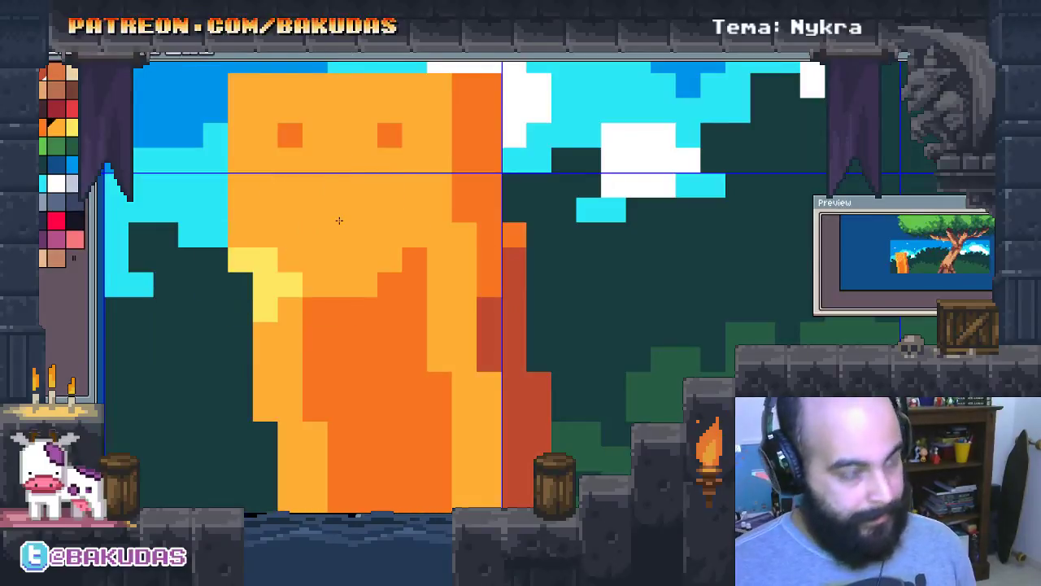
{"action": "key", "text": "minus"}
{"action": "left_click_drag", "start_coordinate": [339, 220], "coordinate": [333, 232]}
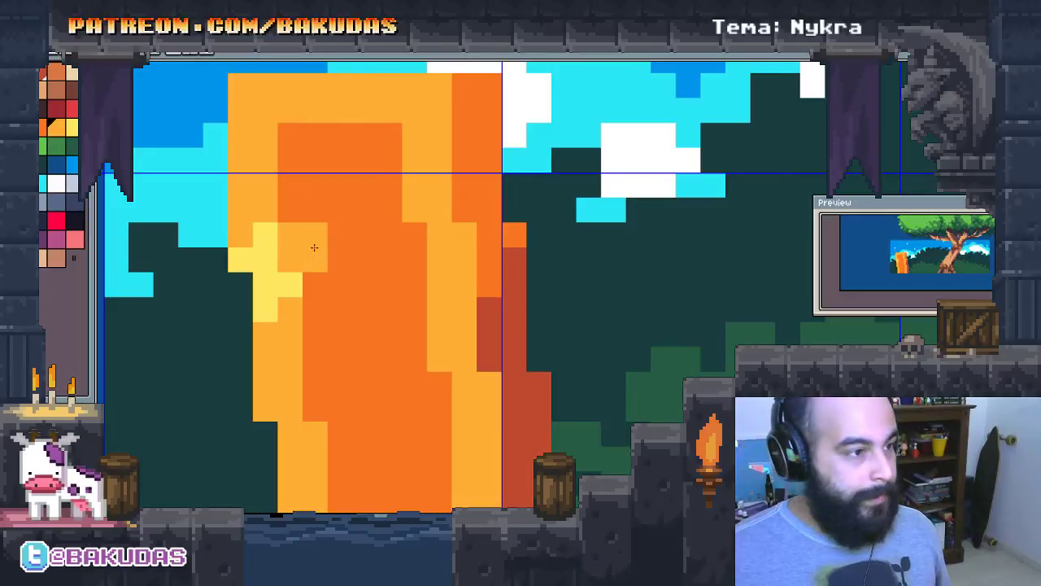
{"action": "left_click_drag", "start_coordinate": [314, 248], "coordinate": [415, 170]}
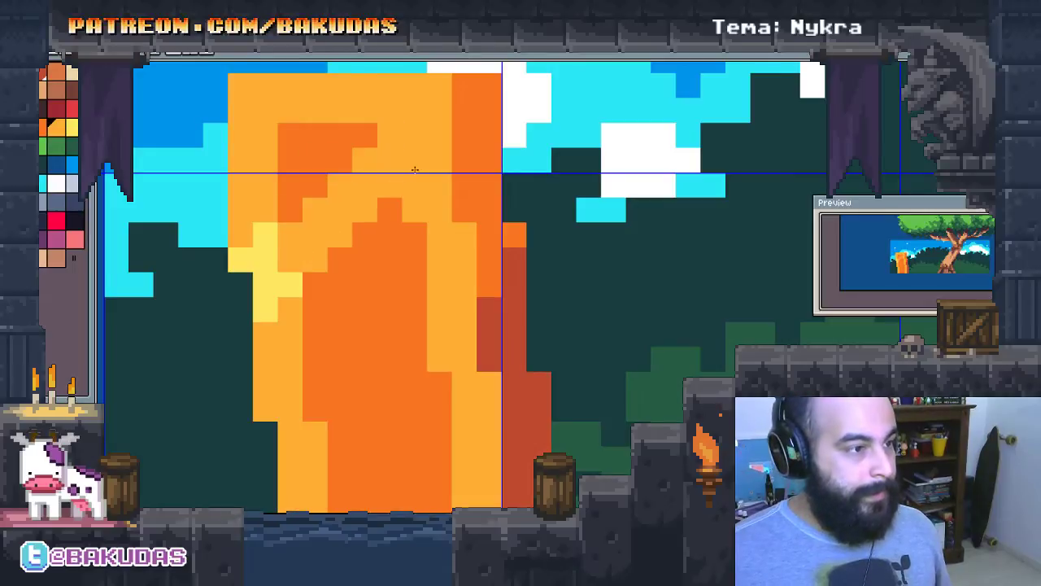
Paint a light-yellow highlight column on the flame's upper right
{"action": "left_click", "coordinate": [277, 247], "text": "alt"}
{"action": "left_click", "coordinate": [443, 147]}
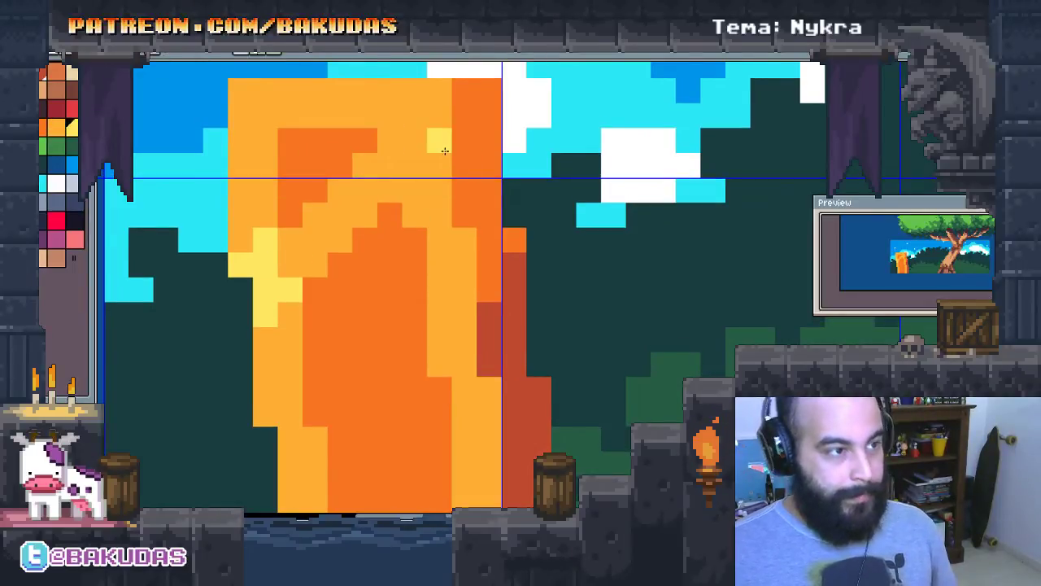
{"action": "mouse_move", "coordinate": [440, 126]}
{"action": "left_mouse_down"}
{"action": "mouse_move", "coordinate": [438, 84]}
{"action": "mouse_move", "coordinate": [419, 147]}
{"action": "left_mouse_up"}
{"action": "left_click", "coordinate": [415, 190]}
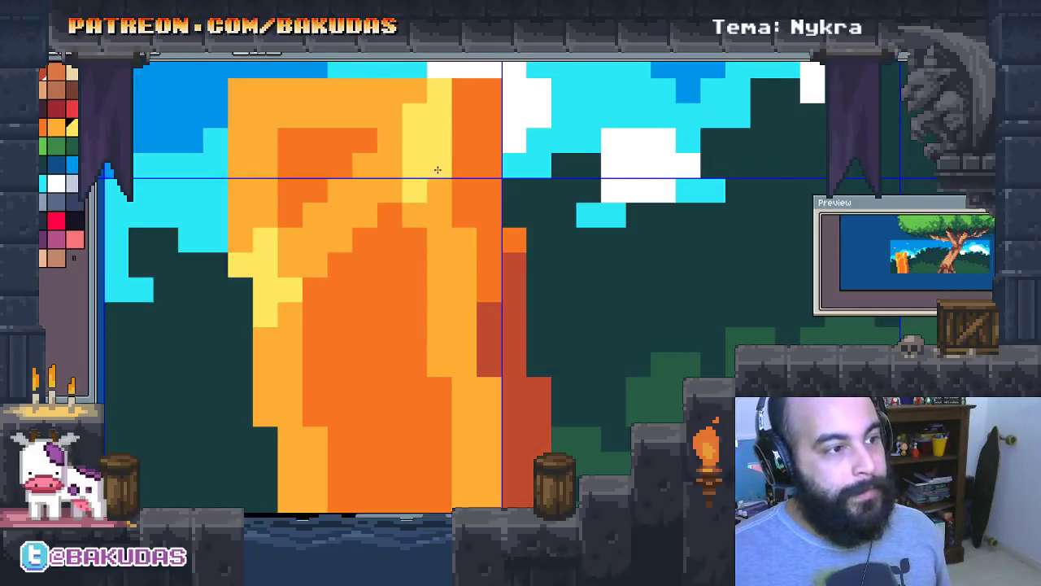
Run a yellow highlight up the flame's left edge
{"action": "left_click_drag", "start_coordinate": [364, 294], "coordinate": [416, 270]}
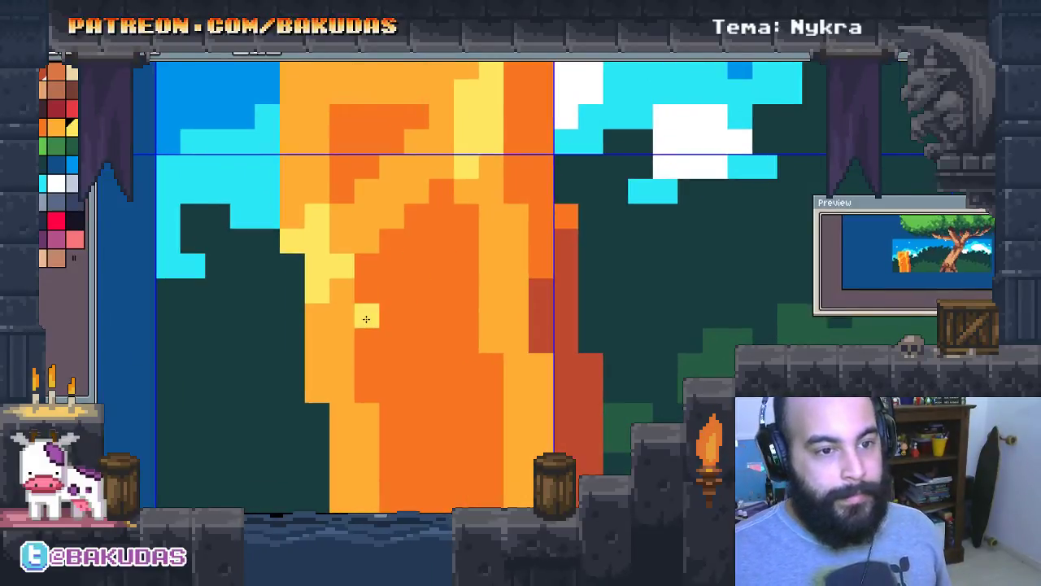
{"action": "scroll", "coordinate": [367, 301], "scroll_direction": "down", "scroll_amount": 2}
{"action": "scroll", "coordinate": [376, 244], "scroll_direction": "down", "scroll_amount": 1}
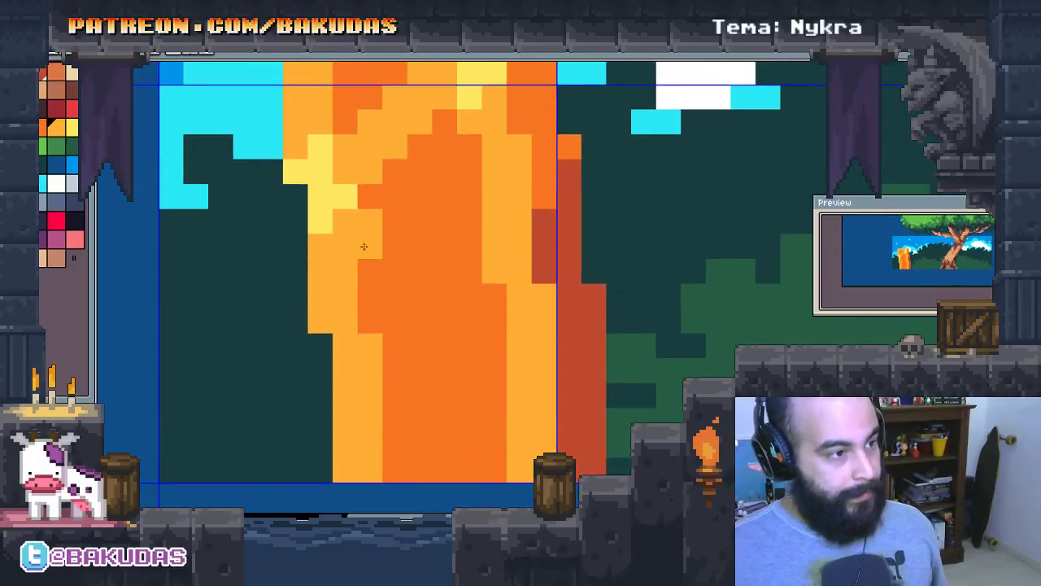
{"action": "left_click_drag", "start_coordinate": [325, 193], "coordinate": [362, 177]}
{"action": "left_click", "coordinate": [382, 330]}
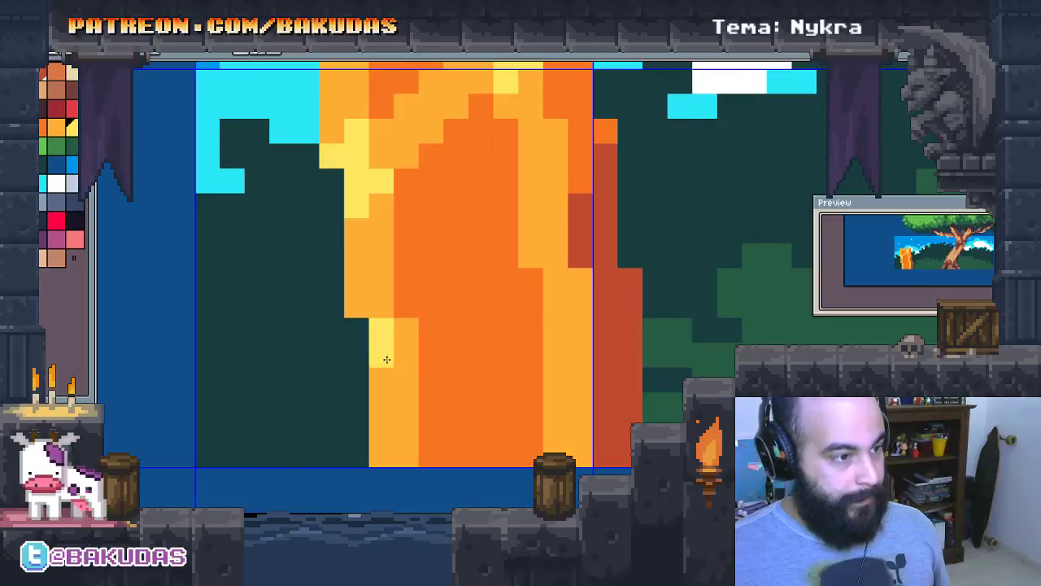
{"action": "left_click_drag", "start_coordinate": [386, 359], "coordinate": [389, 315]}
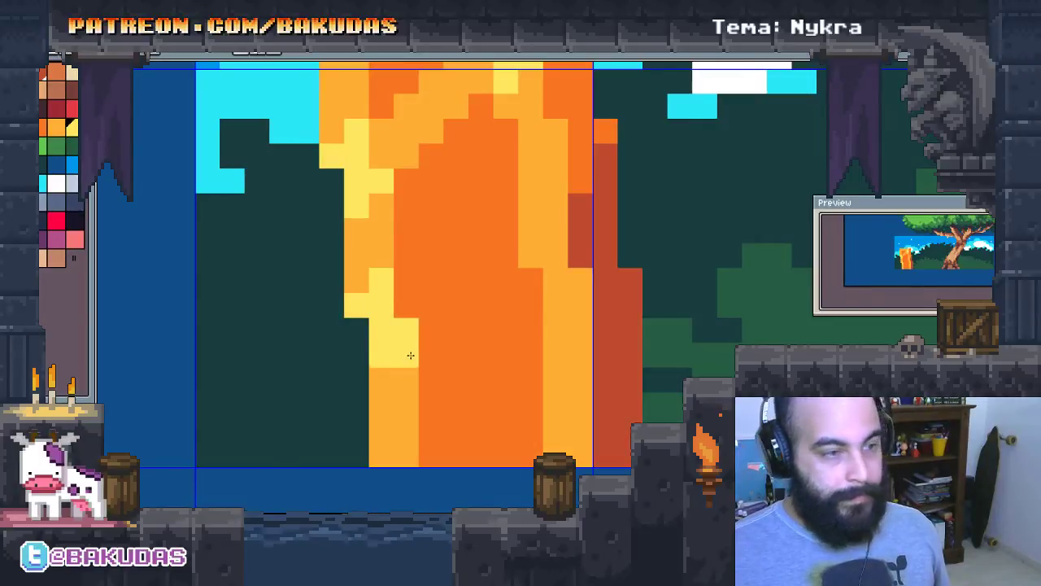
Paint a diagonal light-orange streak across the dark-orange core
{"action": "left_click_drag", "start_coordinate": [407, 354], "coordinate": [400, 409]}
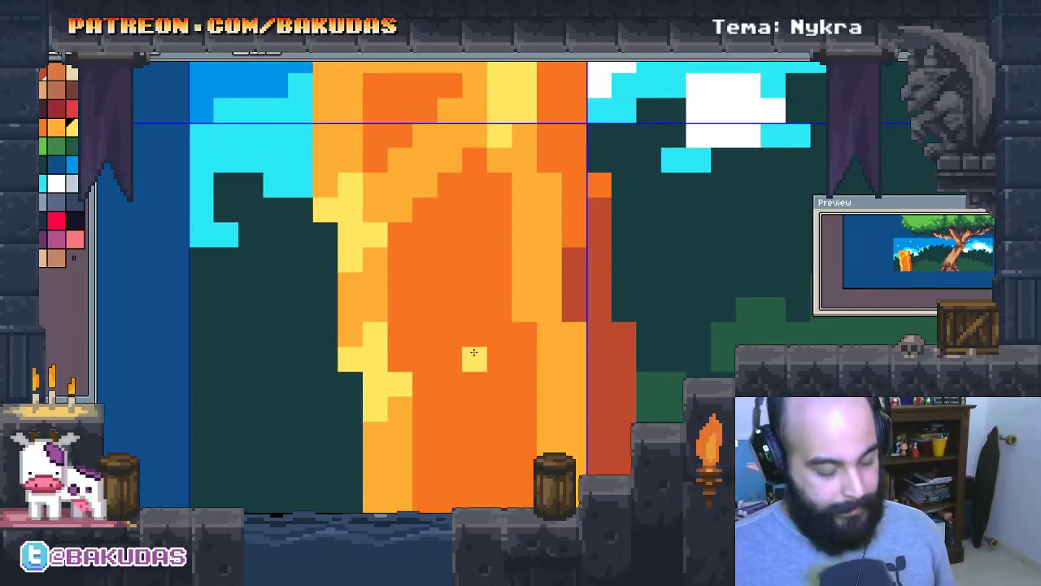
{"action": "left_click", "coordinate": [400, 417], "text": "alt"}
{"action": "mouse_move", "coordinate": [417, 366]}
{"action": "left_mouse_down"}
{"action": "mouse_move", "coordinate": [476, 293]}
{"action": "mouse_move", "coordinate": [544, 270]}
{"action": "left_mouse_up"}
Add yellow highlights down the flame's right side, fixing a stray pixel back to orange
{"action": "left_click", "coordinate": [399, 374], "text": "alt"}
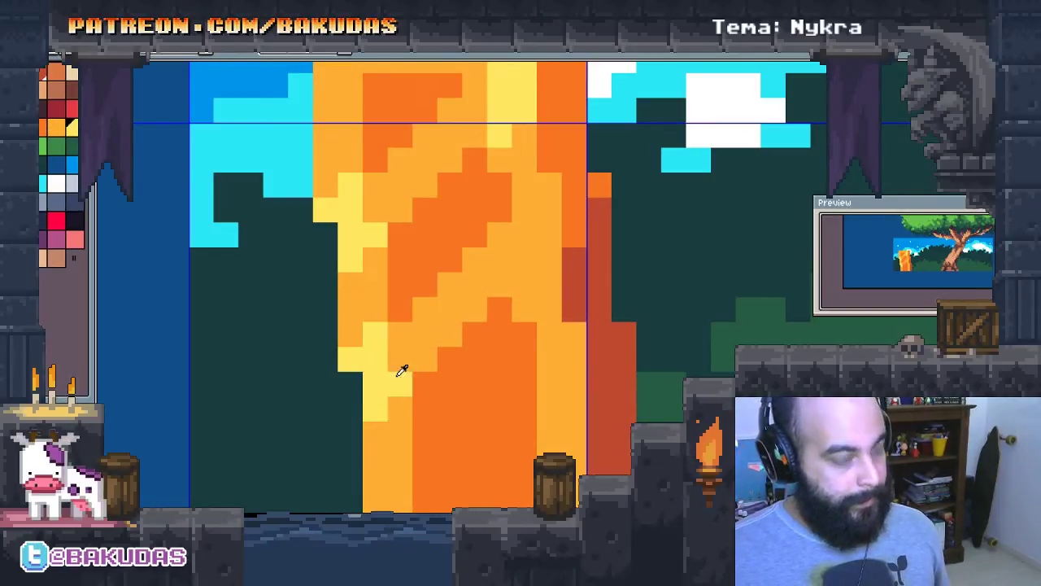
{"action": "scroll", "coordinate": [400, 364], "scroll_direction": "up", "scroll_amount": 2}
{"action": "left_click_drag", "start_coordinate": [513, 293], "coordinate": [506, 346]}
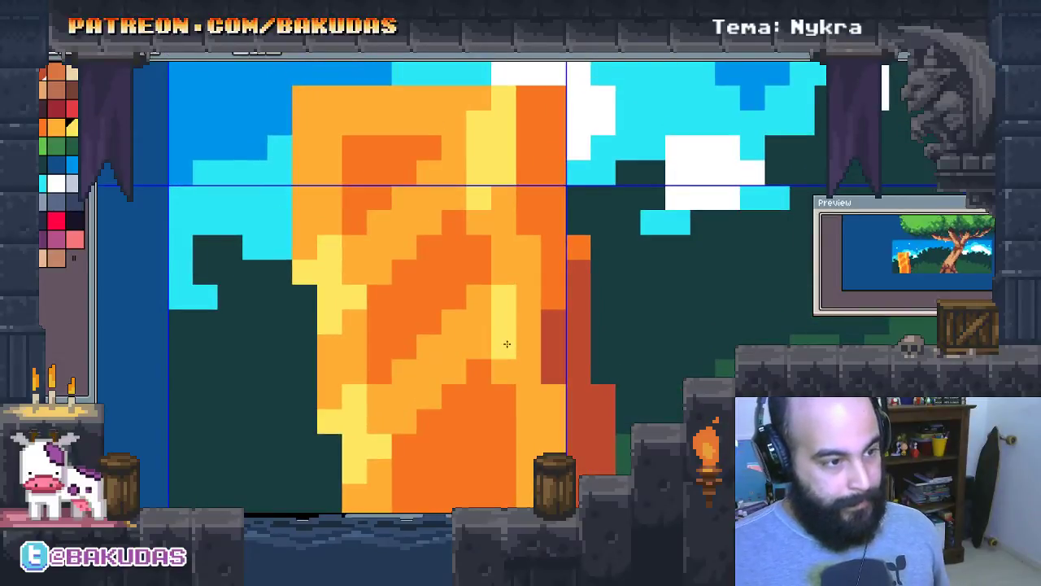
{"action": "left_click", "coordinate": [531, 269]}
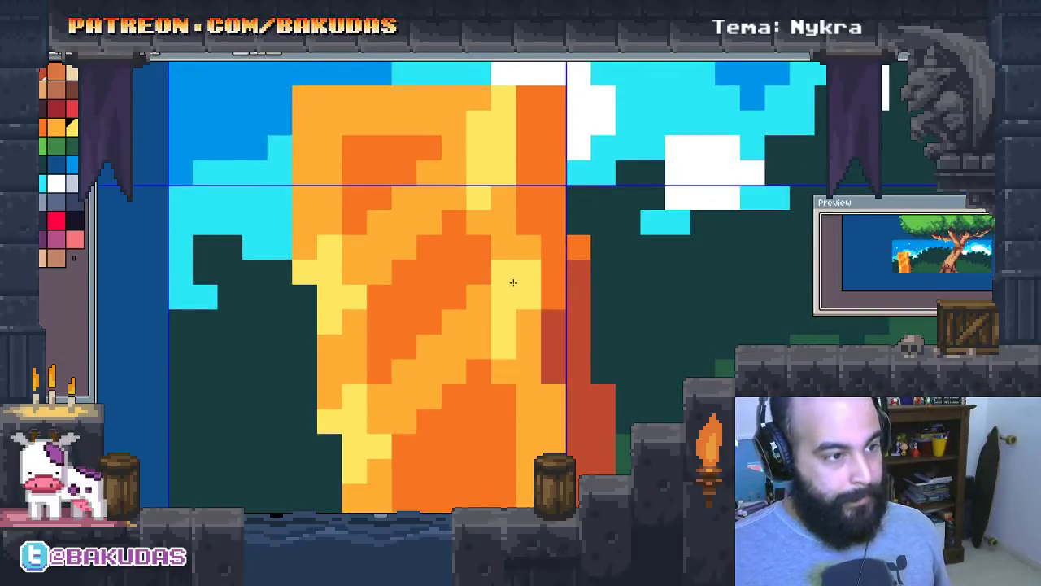
{"action": "left_click", "coordinate": [529, 247]}
{"action": "left_click", "coordinate": [529, 346], "text": "alt"}
{"action": "left_click", "coordinate": [505, 346]}
Bring the flame's base into view and undo a stray orange dab
{"action": "left_click_drag", "start_coordinate": [530, 356], "coordinate": [572, 256]}
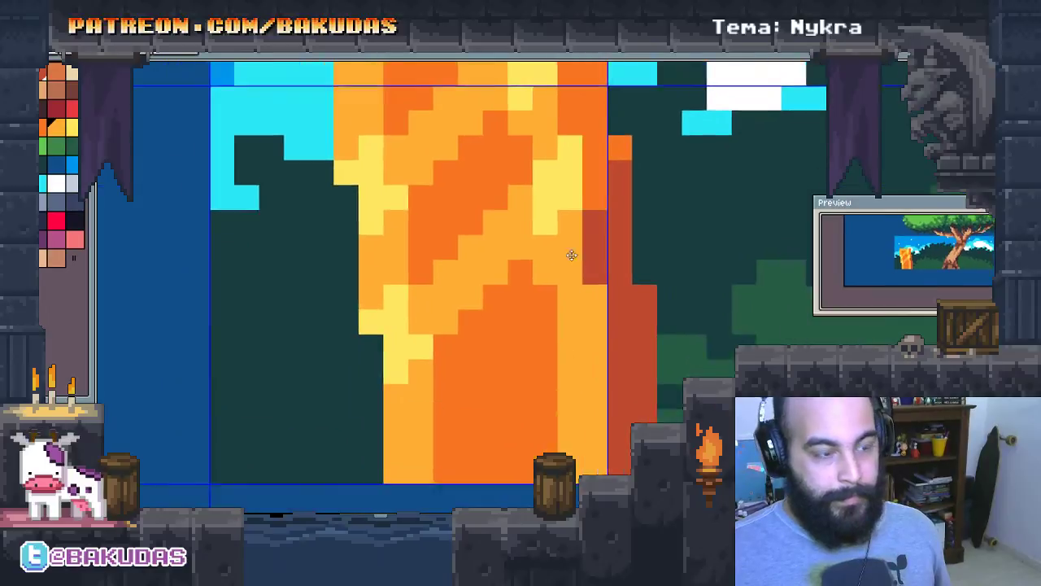
{"action": "scroll", "coordinate": [570, 255], "scroll_direction": "down", "scroll_amount": 5}
{"action": "scroll", "coordinate": [513, 261], "scroll_direction": "up", "scroll_amount": 3}
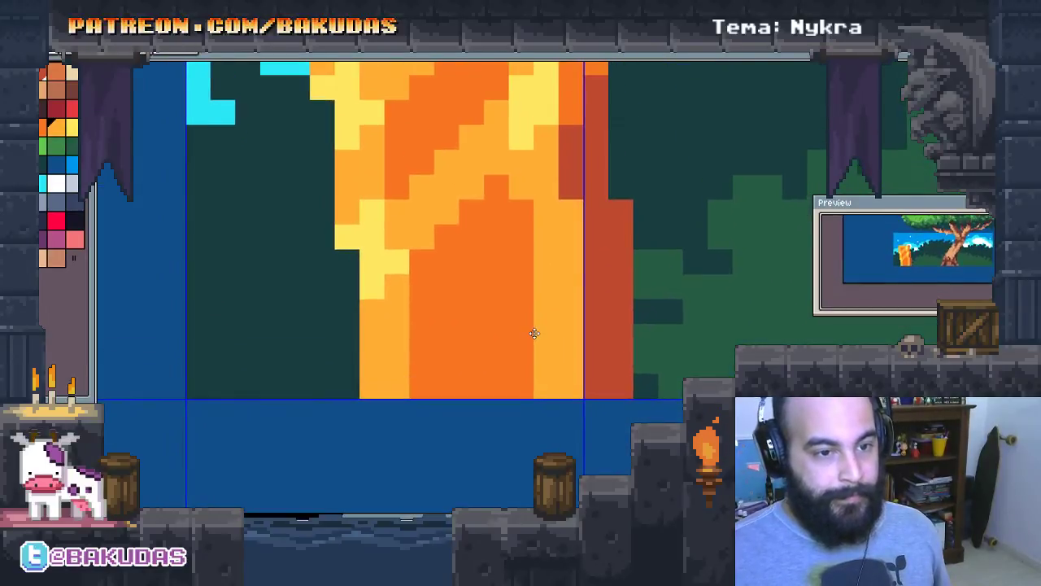
{"action": "scroll", "coordinate": [455, 309], "scroll_direction": "down", "scroll_amount": 1}
{"action": "scroll", "coordinate": [500, 309], "scroll_direction": "down", "scroll_amount": 2}
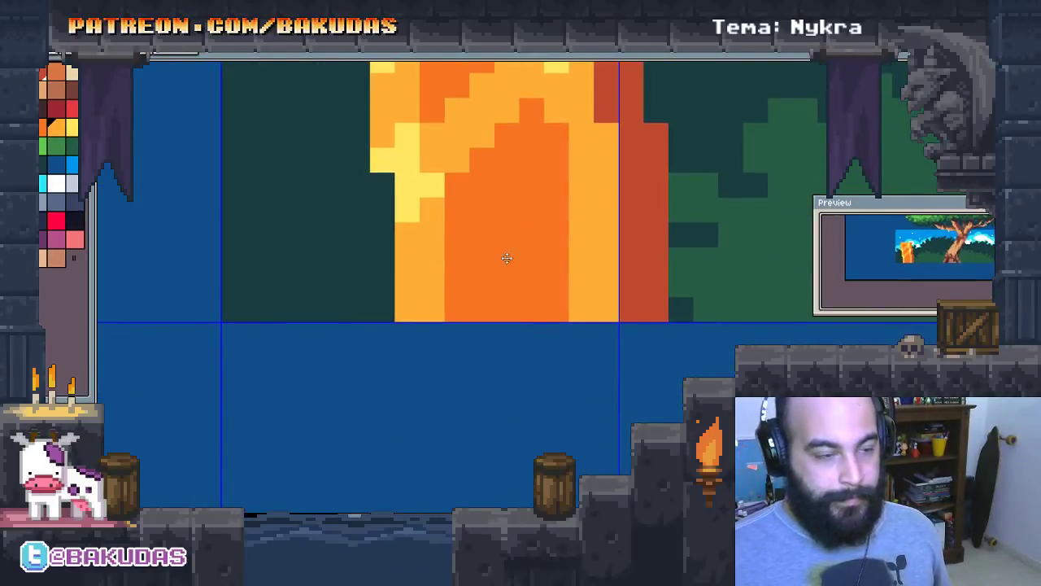
{"action": "left_click", "coordinate": [535, 330]}
{"action": "key", "text": "ctrl+z"}
Paint yellow pixels up the flame's lower-right edge, reverting one to orange
{"action": "left_click", "coordinate": [426, 181], "text": "alt"}
{"action": "left_click", "coordinate": [581, 284]}
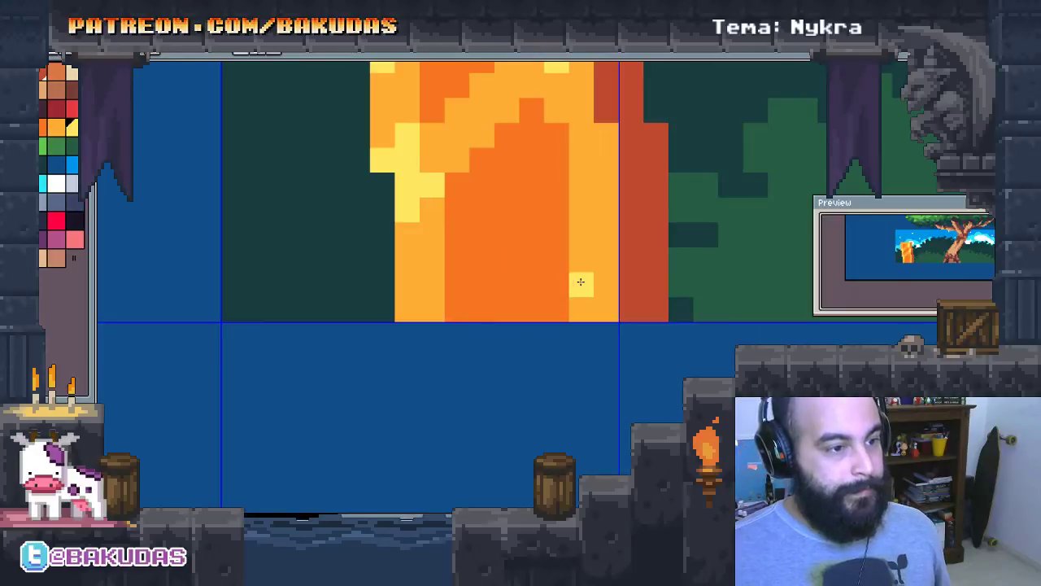
{"action": "left_click", "coordinate": [581, 309]}
{"action": "left_click", "coordinate": [606, 284]}
{"action": "left_click", "coordinate": [606, 261]}
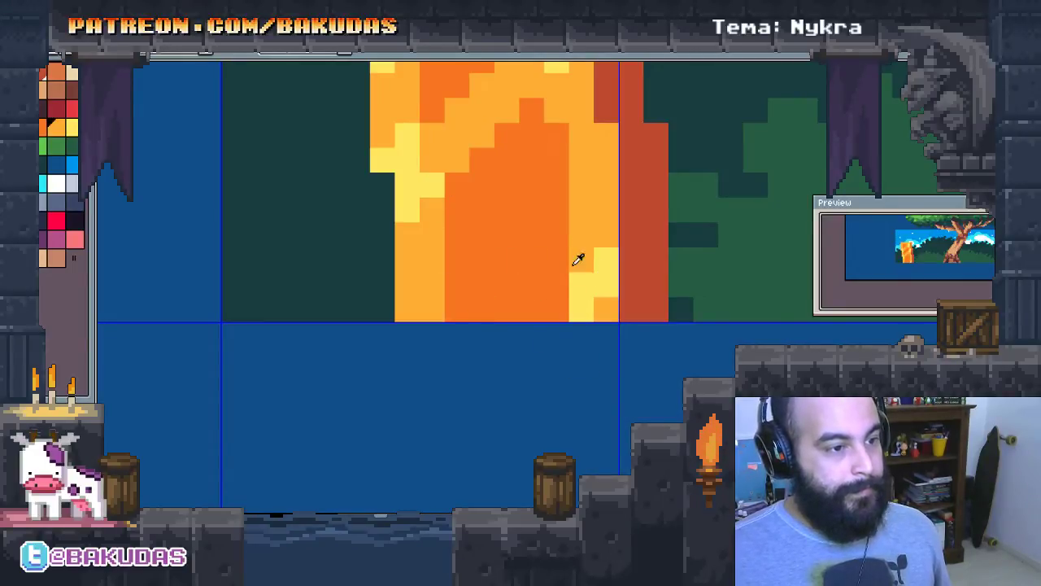
{"action": "left_click", "coordinate": [578, 259], "text": "alt"}
{"action": "left_click", "coordinate": [581, 285]}
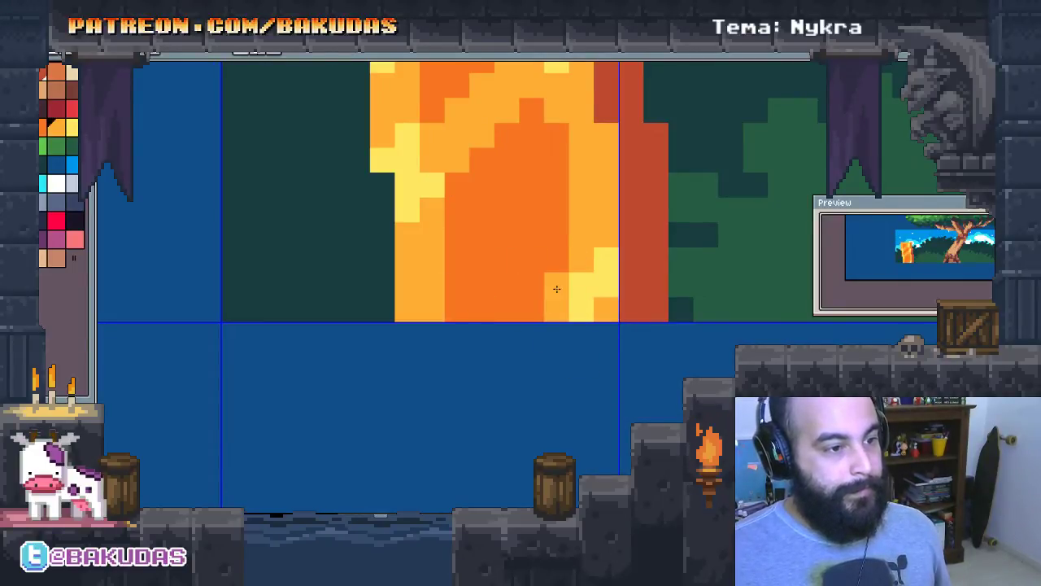
Dot more yellow pixels along the flame's lower right
{"action": "left_click", "coordinate": [606, 285]}
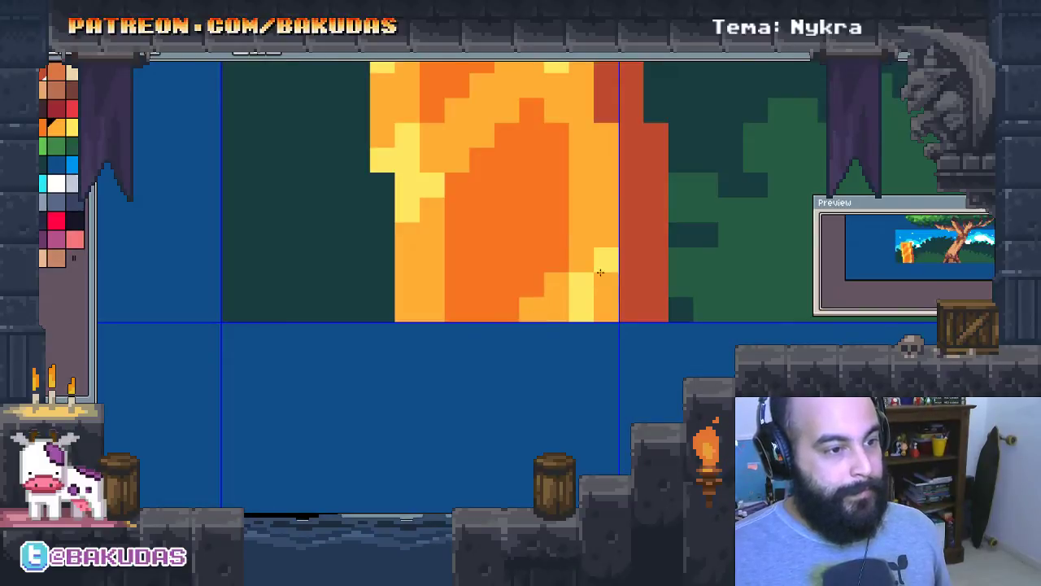
{"action": "left_click", "coordinate": [606, 260], "text": "alt"}
{"action": "left_click", "coordinate": [606, 284]}
{"action": "left_click", "coordinate": [581, 260]}
{"action": "left_click", "coordinate": [607, 234]}
{"action": "left_click", "coordinate": [606, 309]}
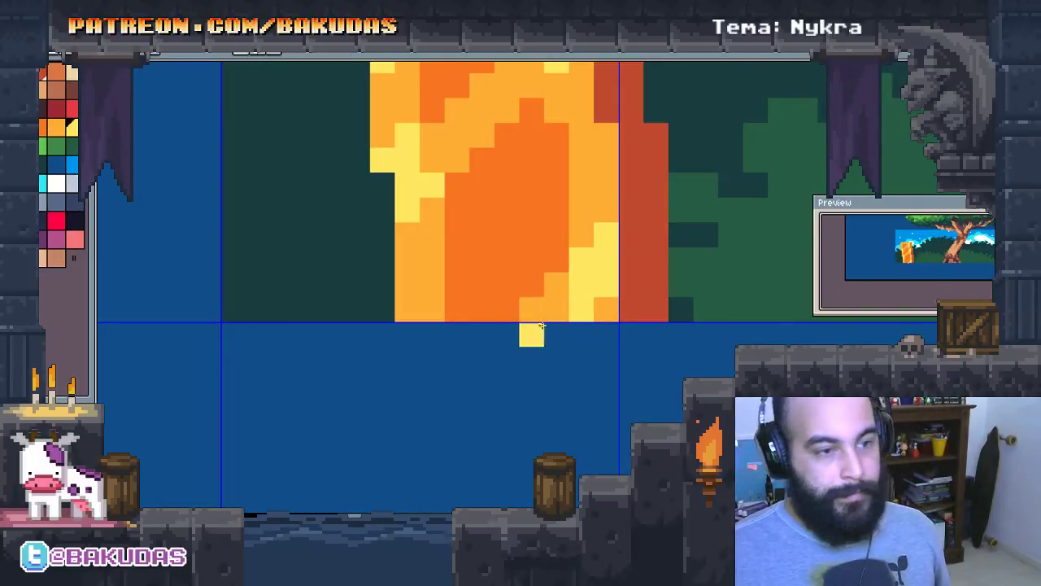
Place a diagonal column of dark-red pixels inside the flame, plus one lower down
{"action": "mouse_move", "coordinate": [342, 244]}
{"action": "left_mouse_down"}
{"action": "mouse_move", "coordinate": [366, 365]}
{"action": "mouse_move", "coordinate": [387, 394]}
{"action": "left_mouse_up"}
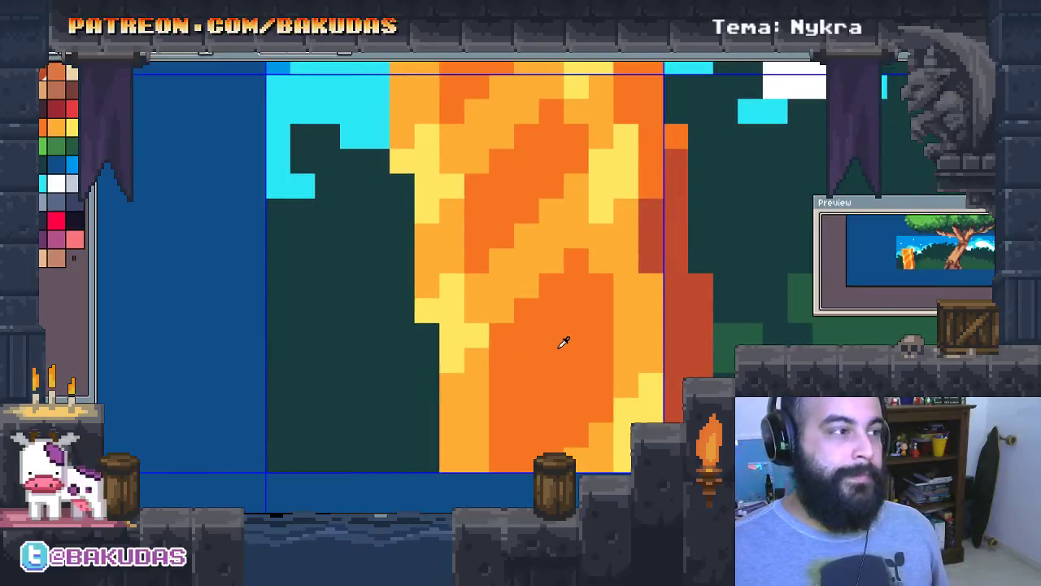
{"action": "left_click", "coordinate": [704, 320]}
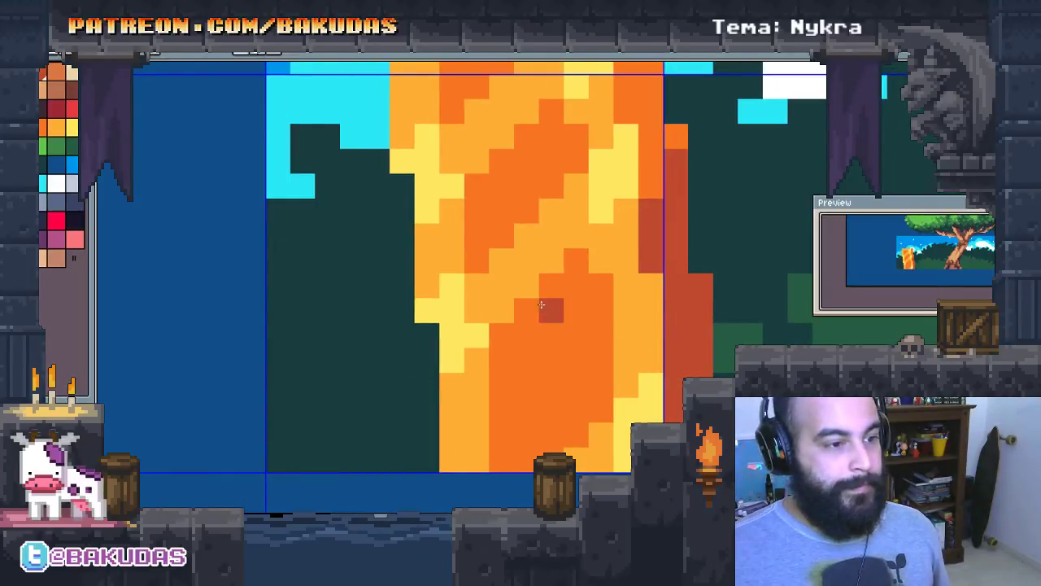
{"action": "left_click_drag", "start_coordinate": [524, 355], "coordinate": [552, 375]}
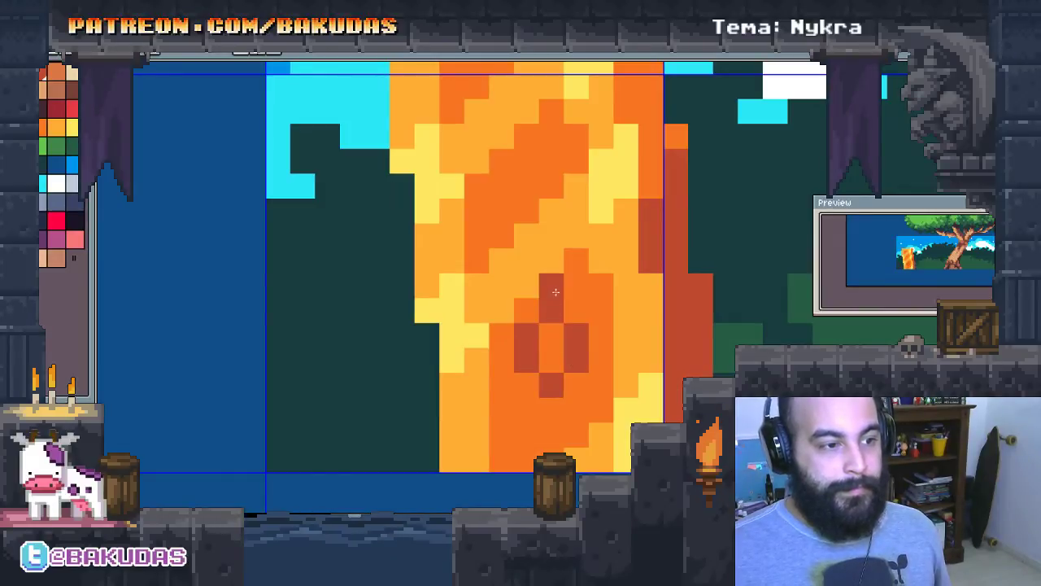
{"action": "mouse_move", "coordinate": [533, 198]}
{"action": "left_mouse_down"}
{"action": "mouse_move", "coordinate": [617, 306]}
{"action": "mouse_move", "coordinate": [609, 258]}
{"action": "left_mouse_up"}
{"action": "left_click", "coordinate": [609, 257]}
{"action": "left_click", "coordinate": [617, 411]}
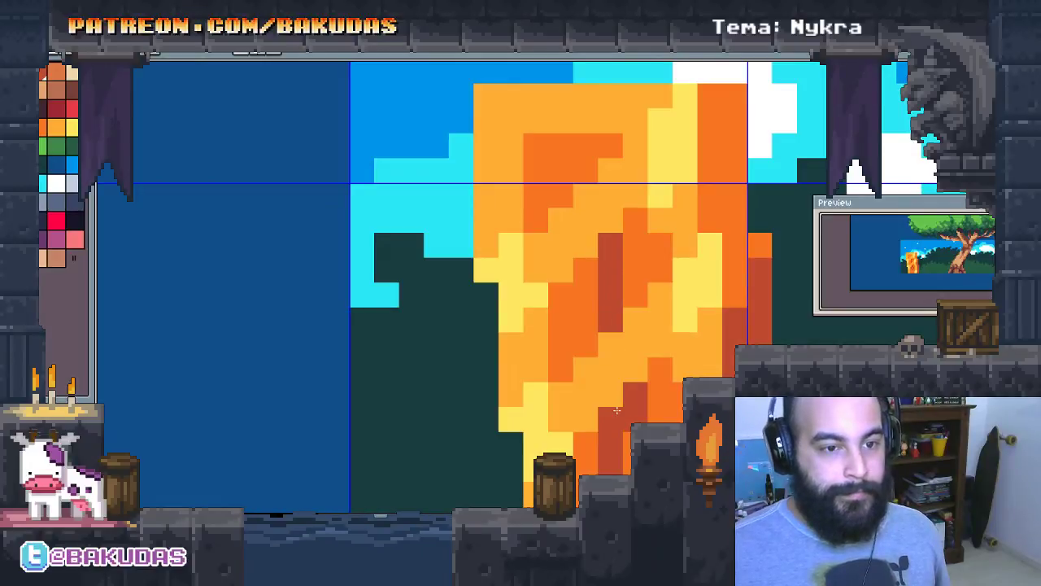
{"action": "mouse_move", "coordinate": [623, 416]}
{"action": "left_mouse_down"}
{"action": "mouse_move", "coordinate": [589, 325]}
{"action": "mouse_move", "coordinate": [557, 280]}
{"action": "mouse_move", "coordinate": [639, 285]}
{"action": "left_mouse_up"}
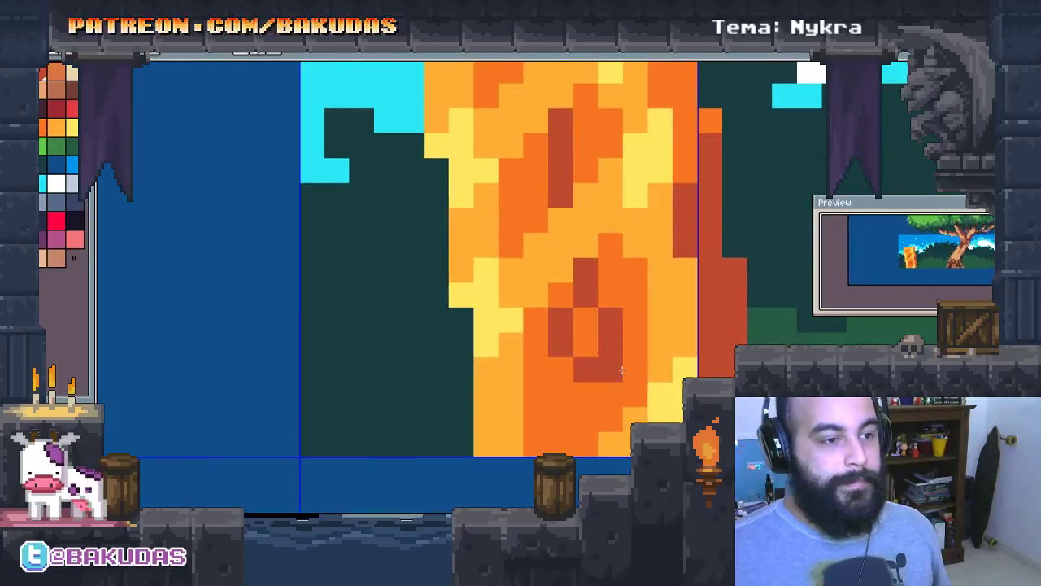
{"action": "scroll", "coordinate": [622, 370], "scroll_direction": "down", "scroll_amount": 1}
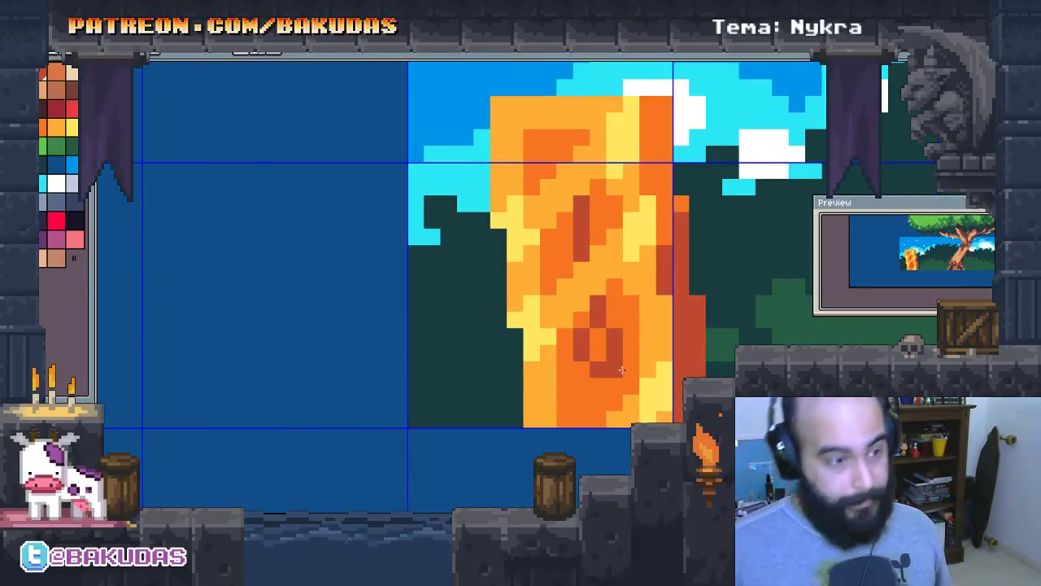
{"action": "left_click_drag", "start_coordinate": [617, 350], "coordinate": [561, 376]}
{"action": "scroll", "coordinate": [618, 383], "scroll_direction": "up", "scroll_amount": 1}
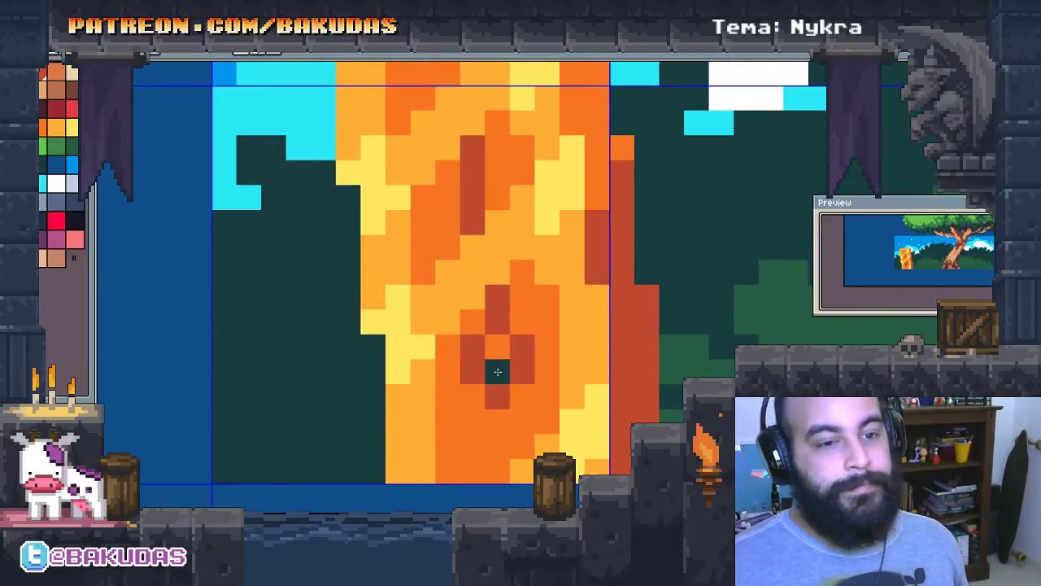
{"action": "scroll", "coordinate": [620, 413], "scroll_direction": "down", "scroll_amount": 1}
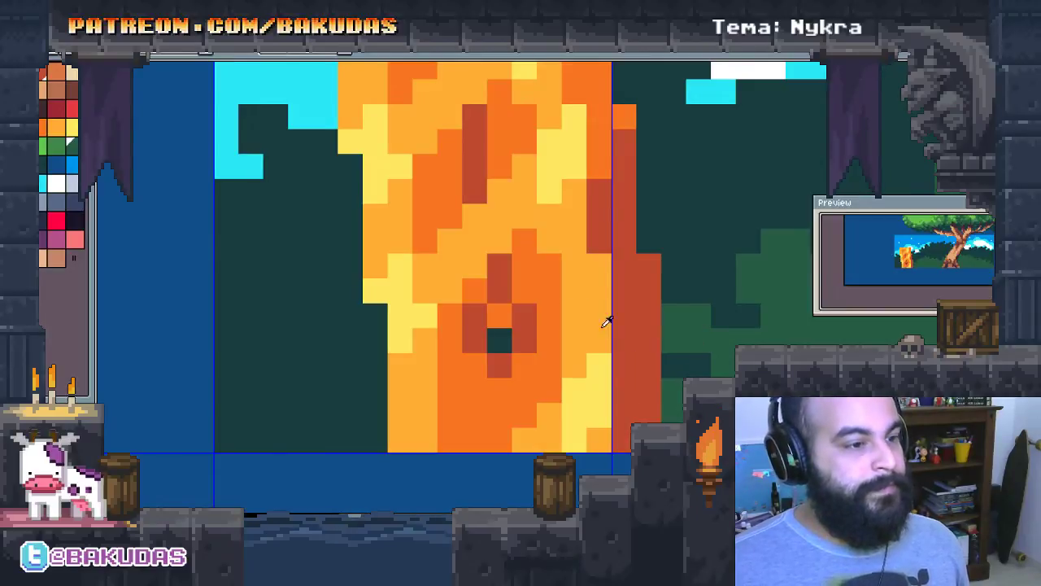
Repaint the lower diamond marking with dark red, undoing stray dark-green pixels
{"action": "left_click", "coordinate": [499, 316]}
{"action": "left_click_drag", "start_coordinate": [673, 228], "coordinate": [634, 258]}
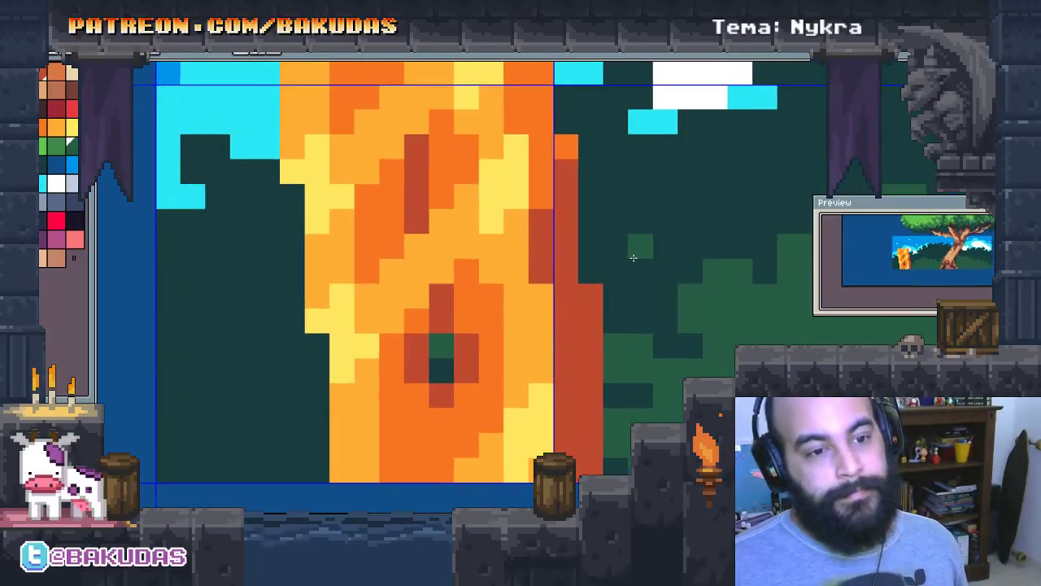
{"action": "key", "text": "ctrl+z"}
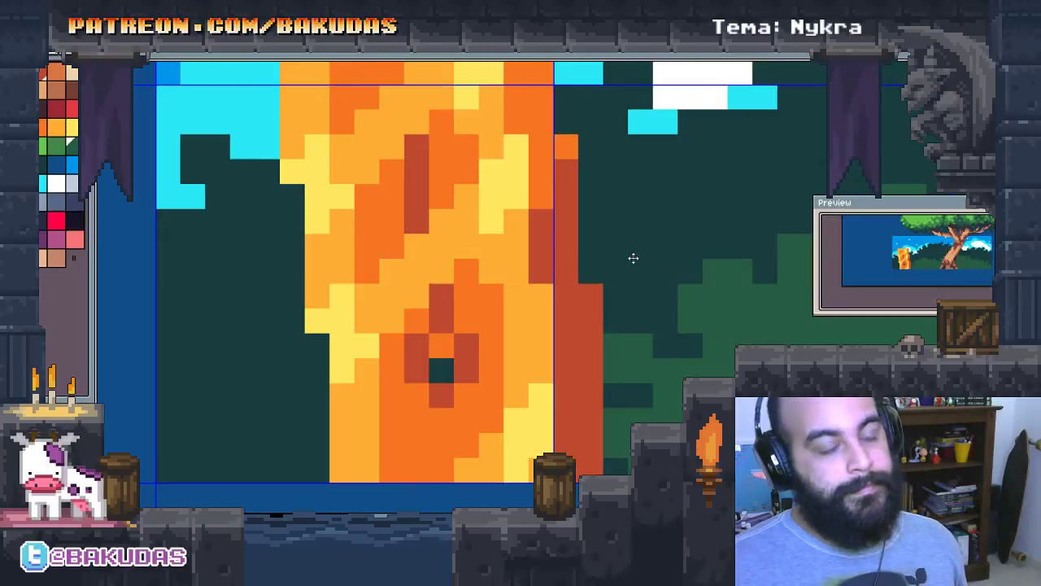
{"action": "left_click_drag", "start_coordinate": [634, 258], "coordinate": [567, 286]}
{"action": "left_click", "coordinate": [415, 369]}
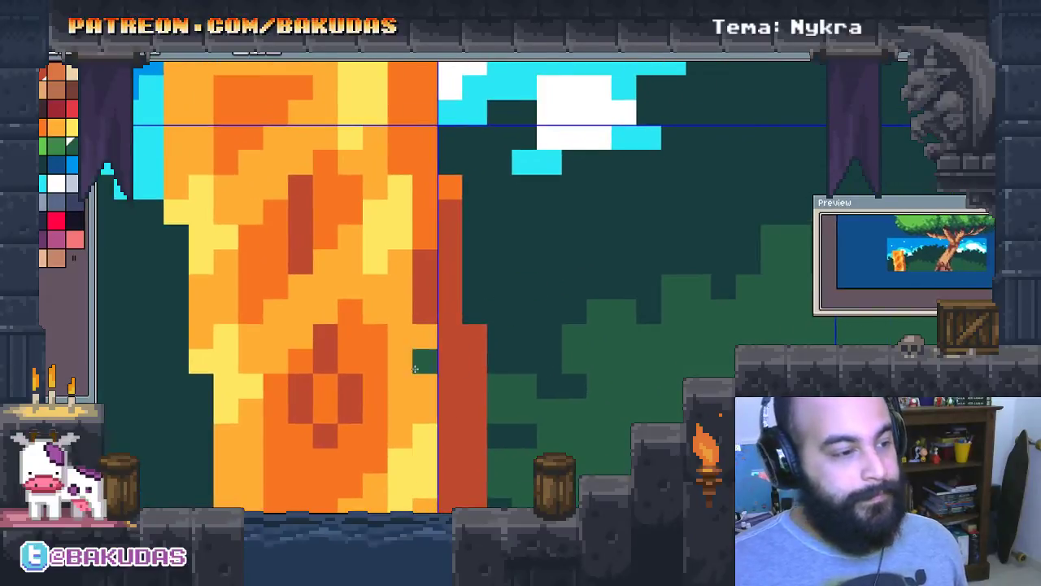
{"action": "left_click_drag", "start_coordinate": [415, 369], "coordinate": [481, 299]}
{"action": "key", "text": "ctrl+z"}
{"action": "left_click", "coordinate": [394, 324]}
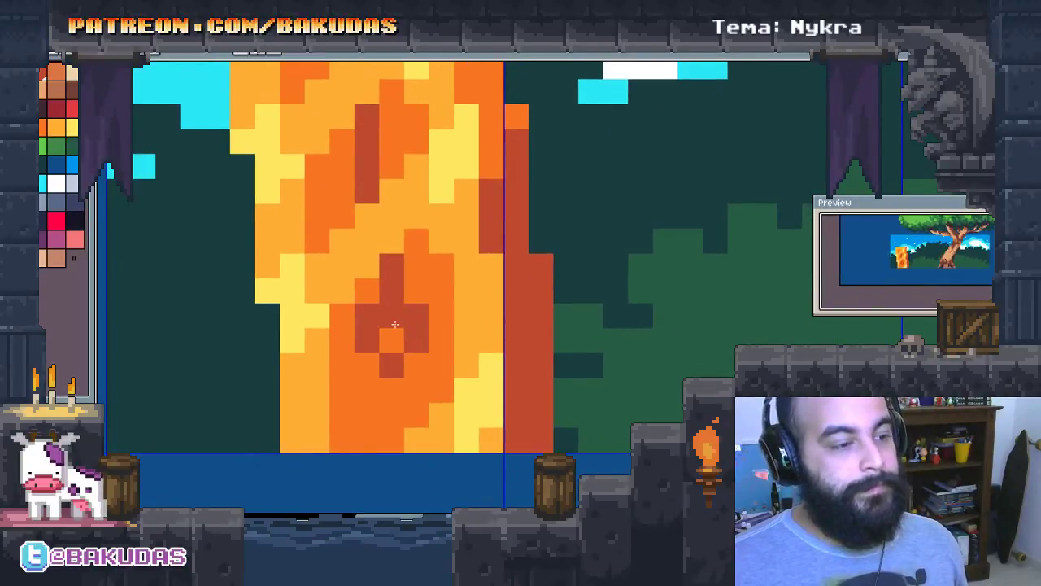
Dab a dark-orange pixel onto the green forest beside the flame
{"action": "left_click_drag", "start_coordinate": [620, 318], "coordinate": [667, 320]}
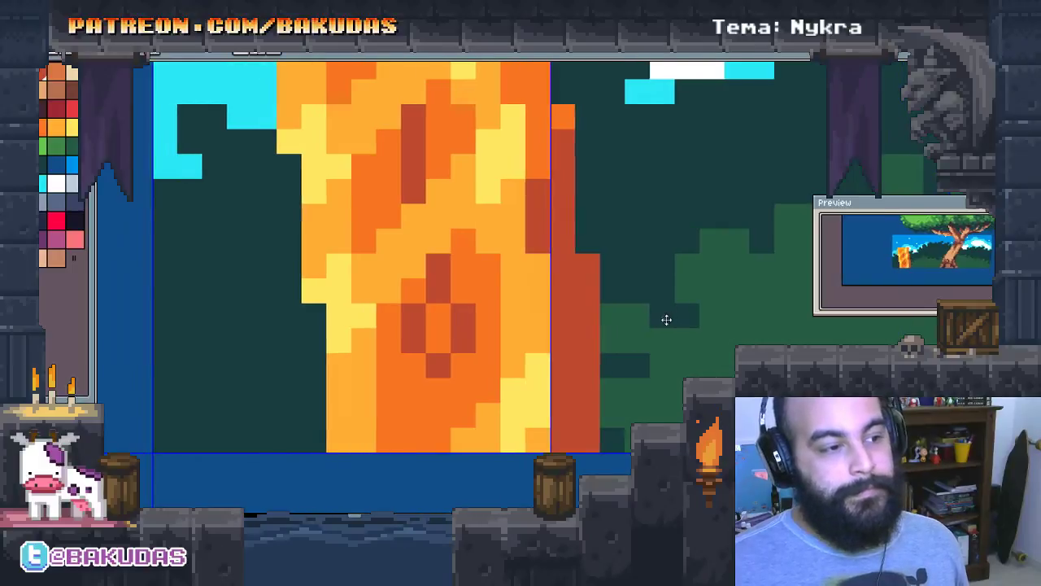
{"action": "left_click", "coordinate": [663, 317]}
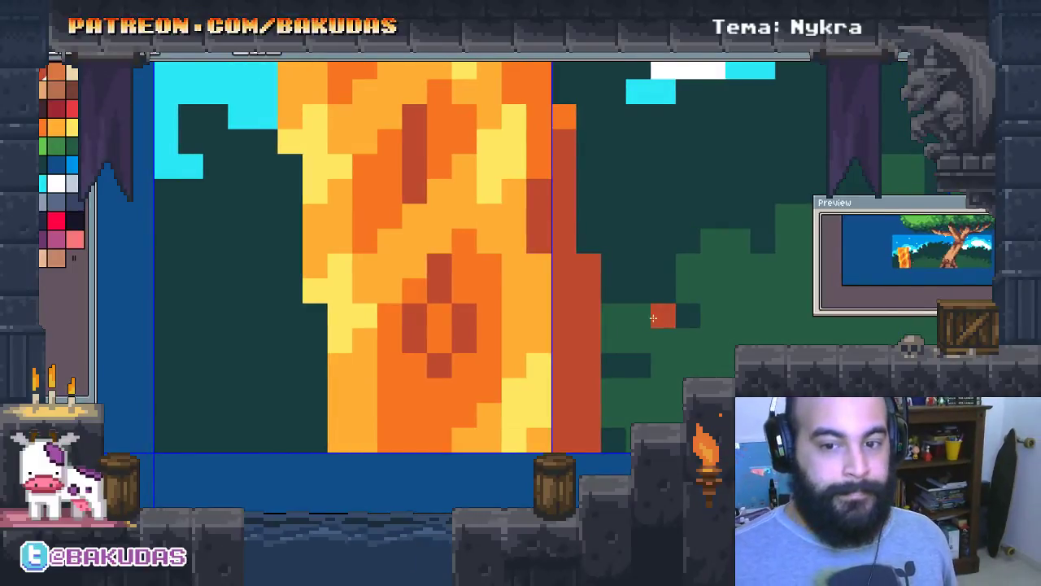
{"action": "scroll", "coordinate": [560, 308], "scroll_direction": "down", "scroll_amount": 1}
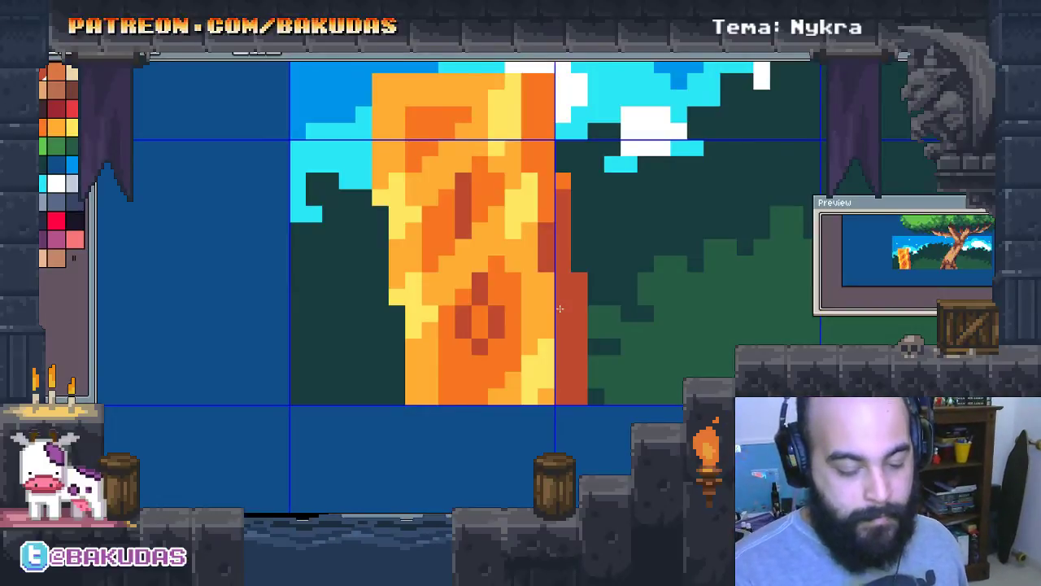
{"action": "scroll", "coordinate": [559, 309], "scroll_direction": "down", "scroll_amount": 1}
{"action": "scroll", "coordinate": [560, 308], "scroll_direction": "down", "scroll_amount": 1}
{"action": "left_click_drag", "start_coordinate": [559, 309], "coordinate": [434, 382]}
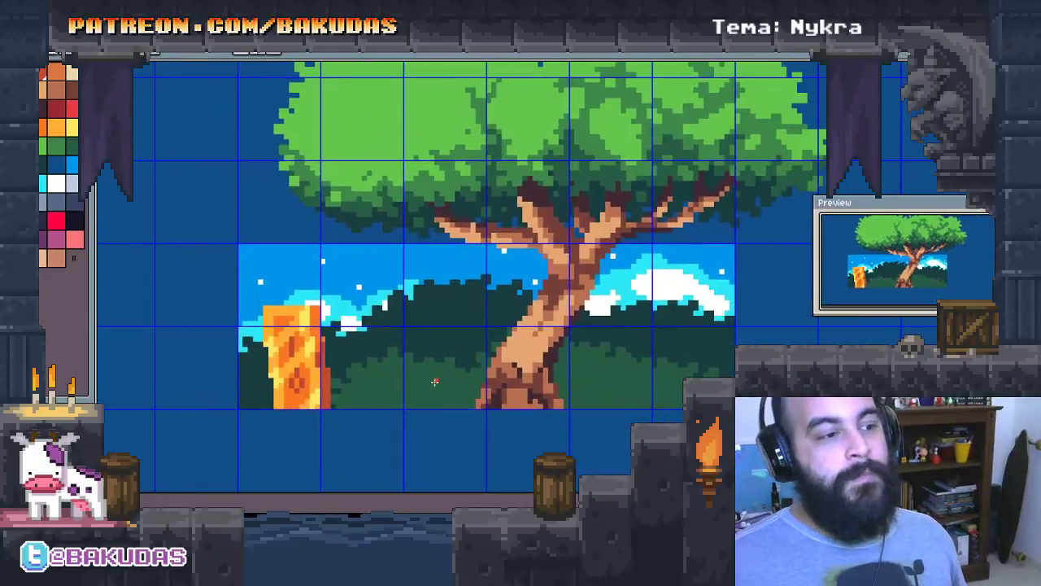
{"action": "left_click_drag", "start_coordinate": [356, 402], "coordinate": [372, 393]}
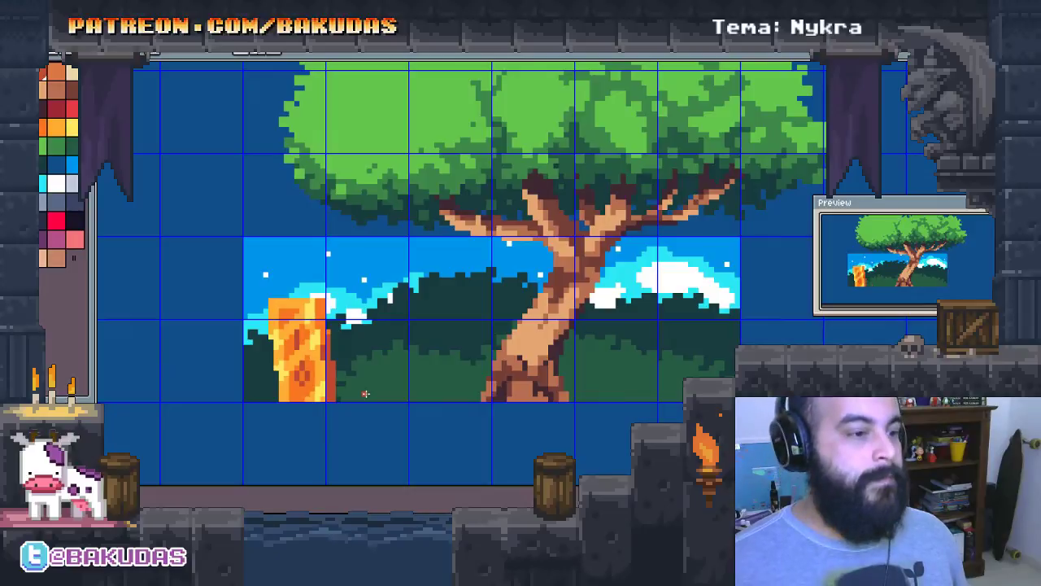
{"action": "scroll", "coordinate": [485, 359], "scroll_direction": "down", "scroll_amount": 1}
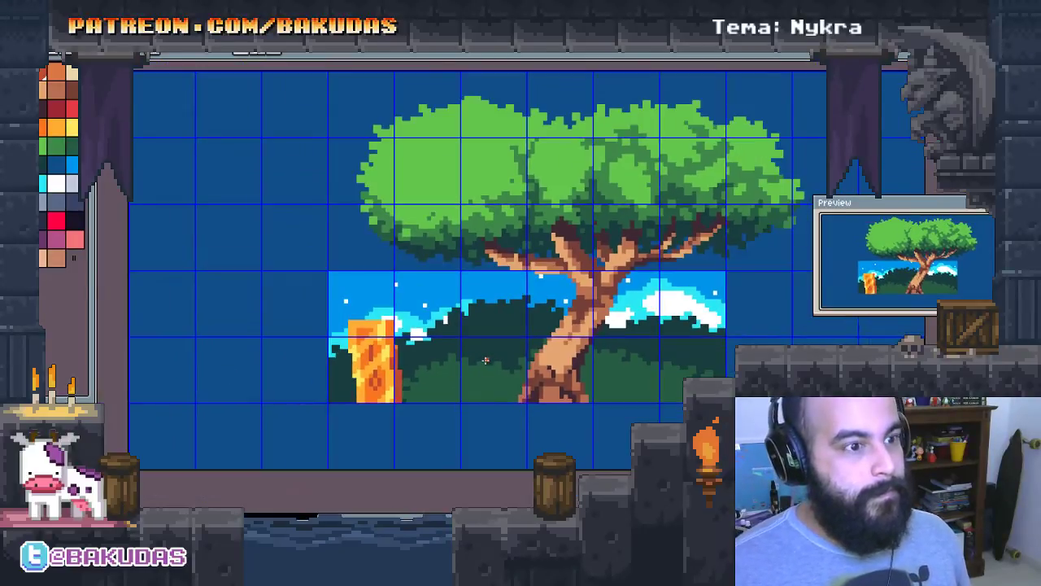
{"action": "left_click_drag", "start_coordinate": [485, 359], "coordinate": [476, 365]}
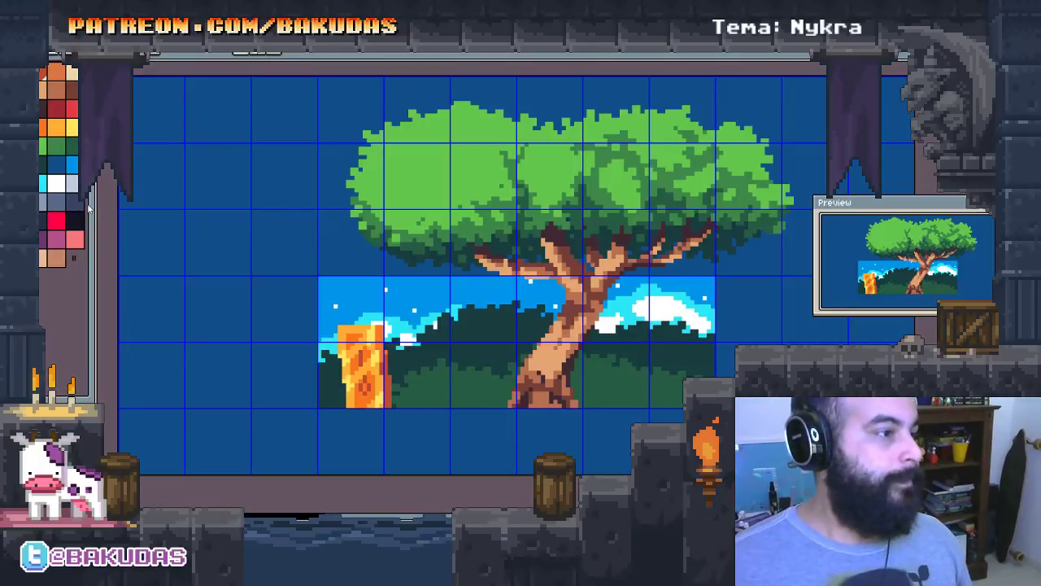
{"action": "scroll", "coordinate": [445, 404], "scroll_direction": "up", "scroll_amount": 1}
Zoom and pan the canvas to the empty dark-blue area right of the tree scene
{"action": "scroll", "coordinate": [446, 404], "scroll_direction": "up", "scroll_amount": 2}
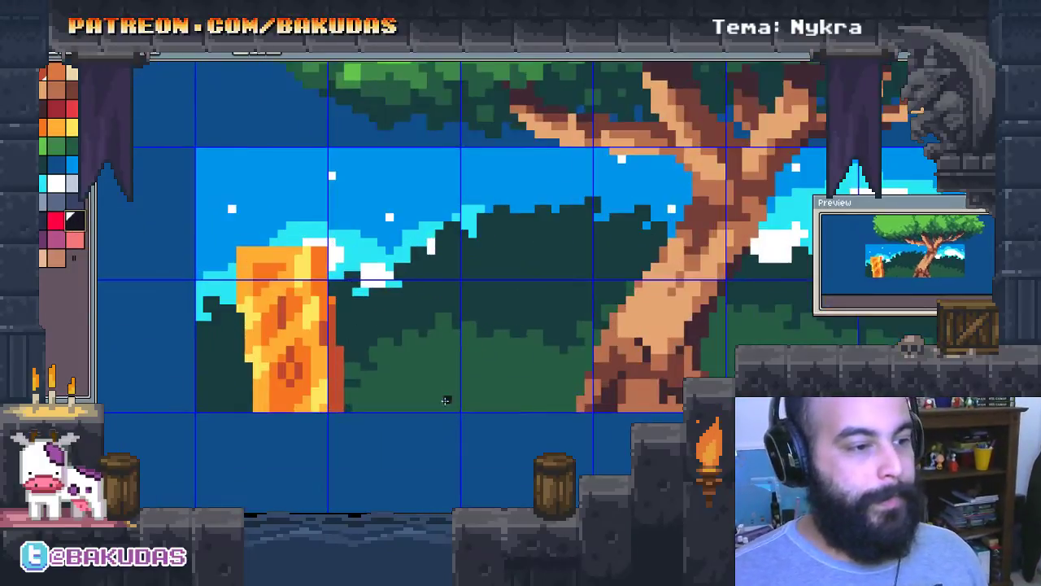
{"action": "scroll", "coordinate": [465, 353], "scroll_direction": "up", "scroll_amount": 1}
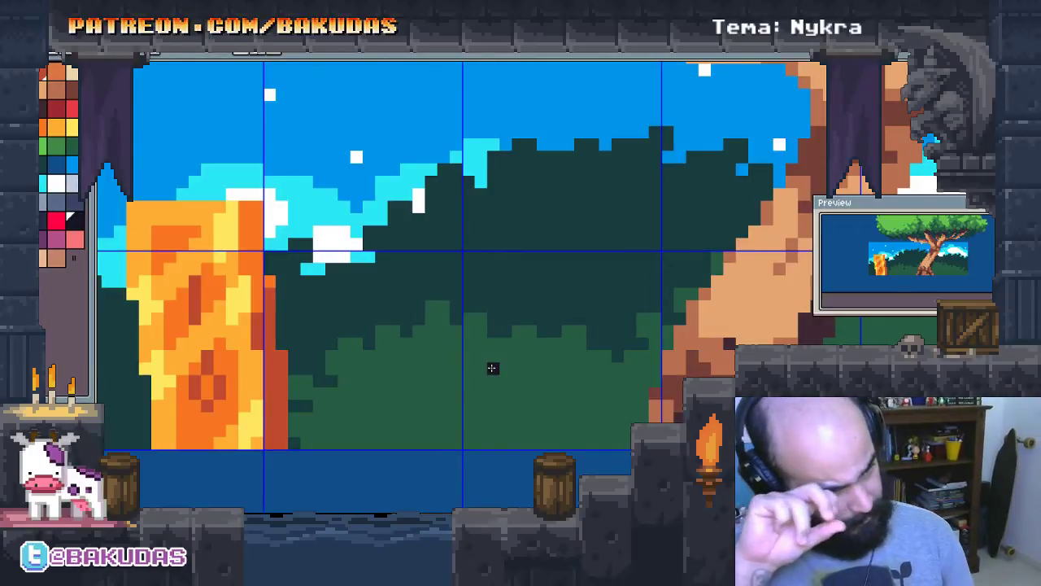
{"action": "scroll", "coordinate": [511, 361], "scroll_direction": "down", "scroll_amount": 1}
{"action": "scroll", "coordinate": [521, 374], "scroll_direction": "up", "scroll_amount": 1}
{"action": "scroll", "coordinate": [568, 344], "scroll_direction": "right", "scroll_amount": 1}
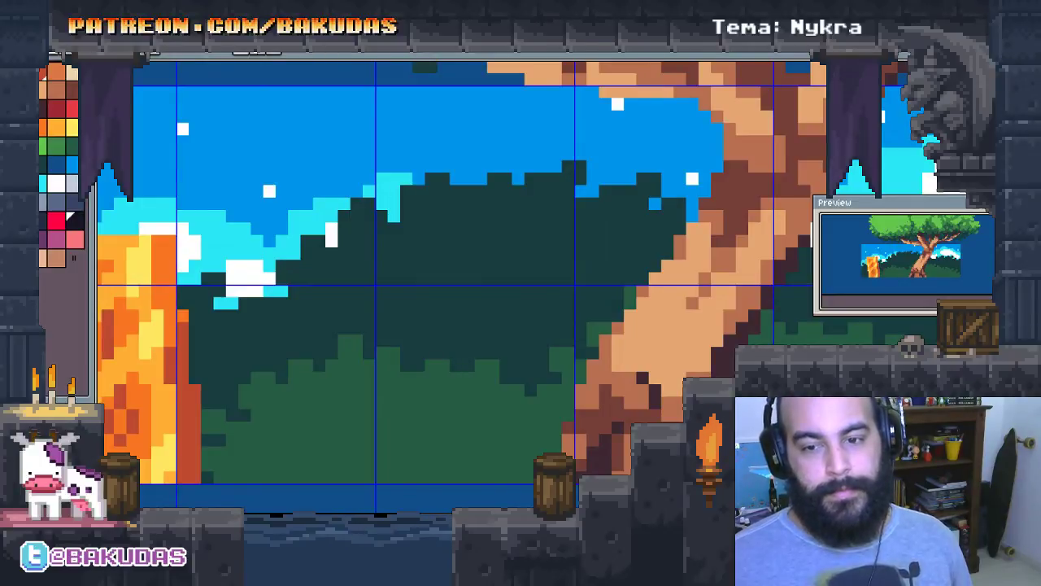
{"action": "scroll", "coordinate": [411, 352], "scroll_direction": "down", "scroll_amount": 2}
{"action": "scroll", "coordinate": [411, 351], "scroll_direction": "down", "scroll_amount": 1}
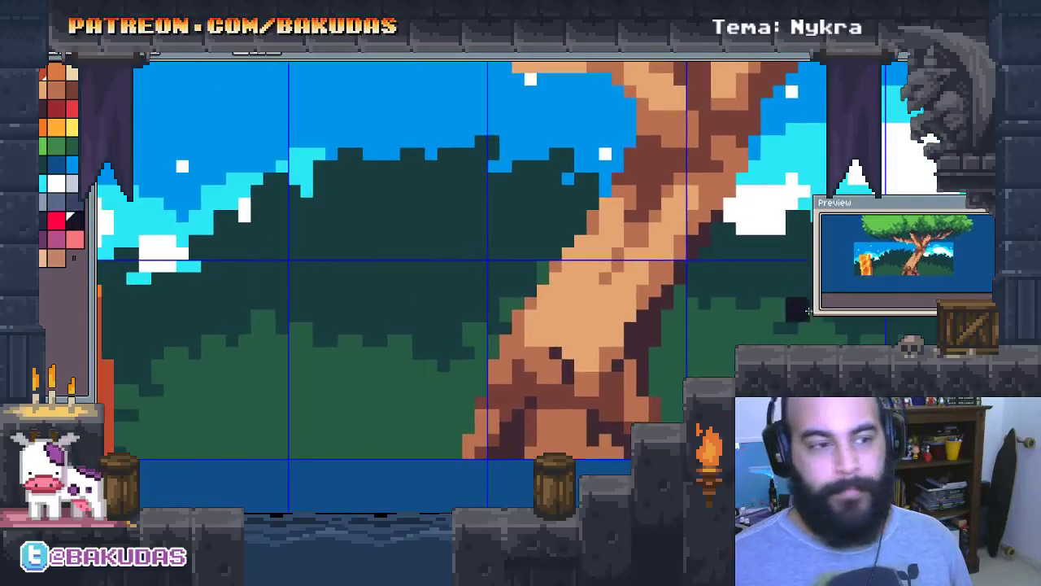
{"action": "scroll", "coordinate": [411, 352], "scroll_direction": "down", "scroll_amount": 2}
{"action": "scroll", "coordinate": [411, 352], "scroll_direction": "down", "scroll_amount": 2}
{"action": "left_click_drag", "start_coordinate": [411, 352], "coordinate": [537, 325]}
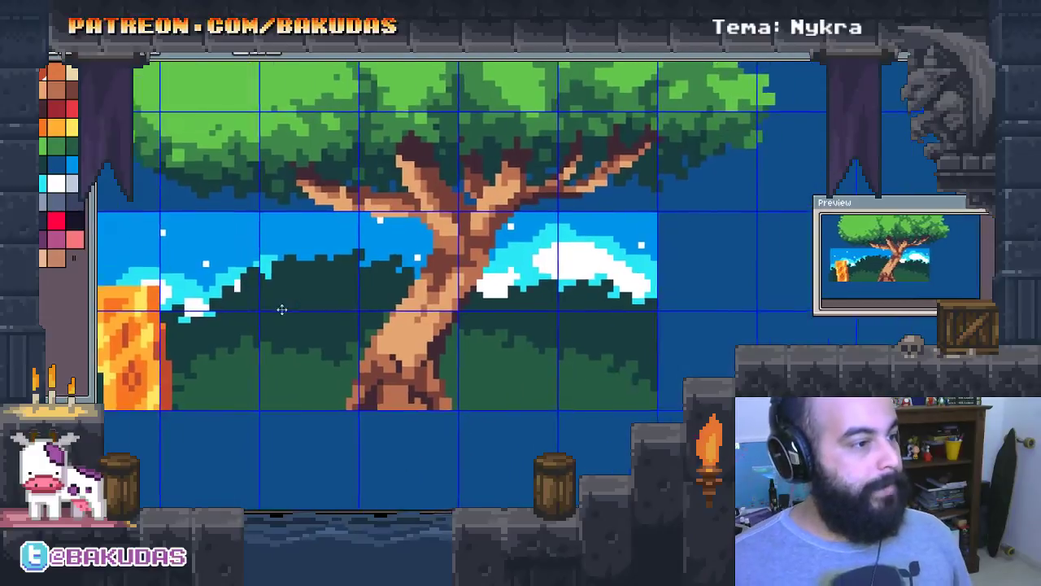
{"action": "left_click_drag", "start_coordinate": [371, 296], "coordinate": [132, 284]}
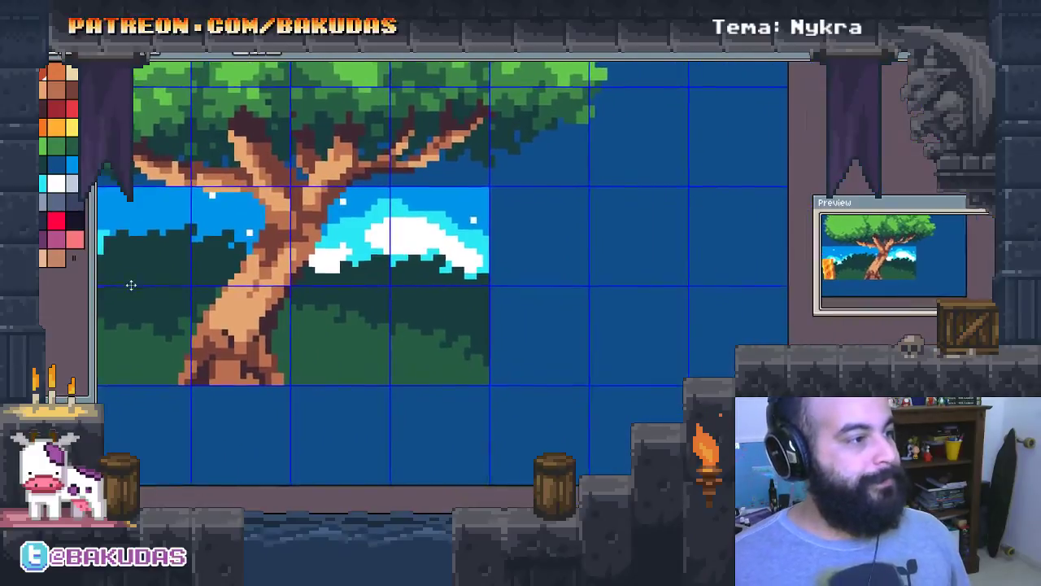
{"action": "scroll", "coordinate": [557, 313], "scroll_direction": "up", "scroll_amount": 1}
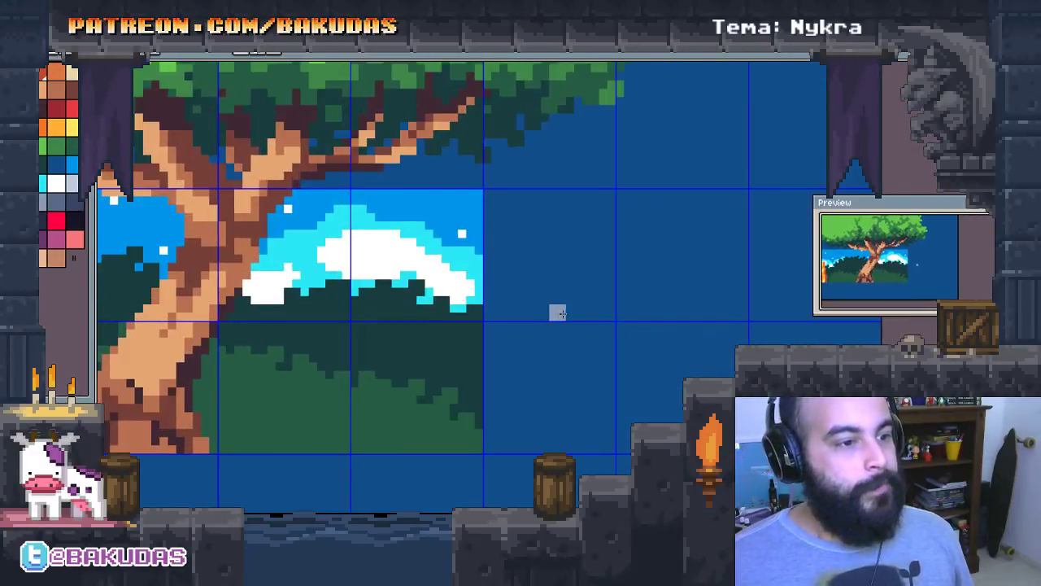
{"action": "scroll", "coordinate": [557, 313], "scroll_direction": "right", "scroll_amount": 1}
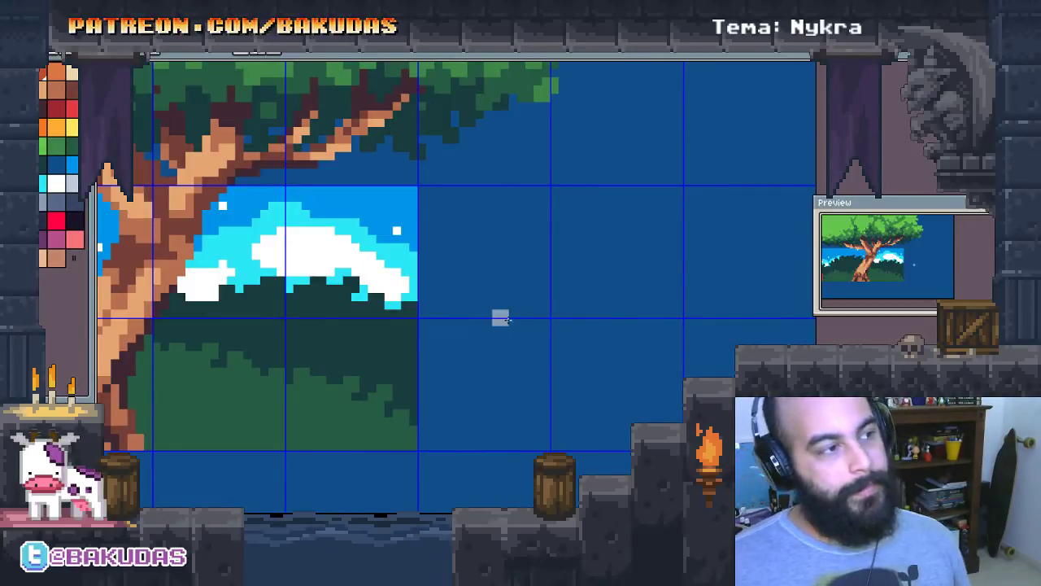
Paint a light-grey blob with a short downward tail right of the tree
{"action": "scroll", "coordinate": [493, 336], "scroll_direction": "up", "scroll_amount": 1}
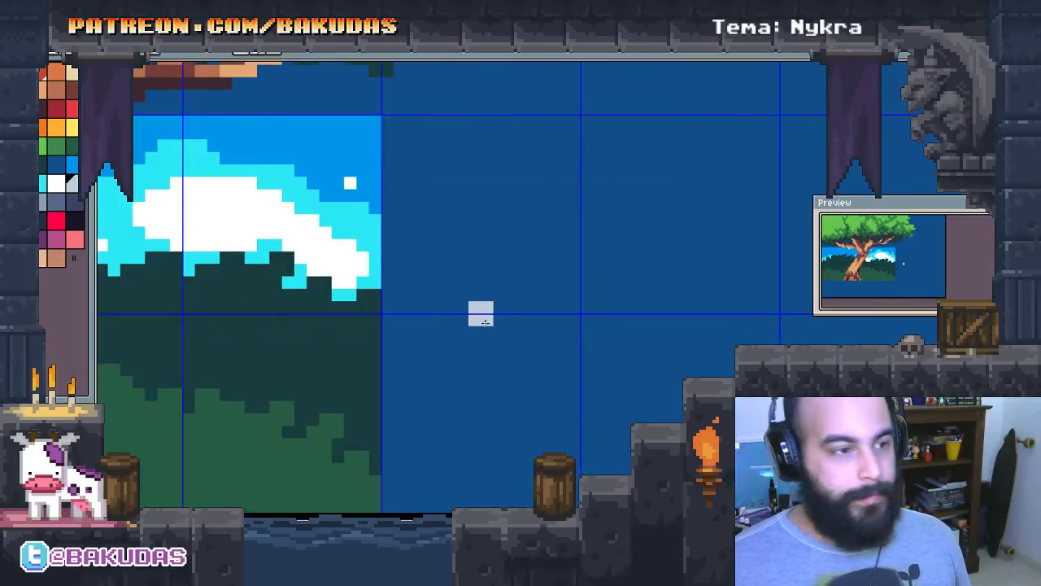
{"action": "mouse_move", "coordinate": [464, 254]}
{"action": "left_mouse_down"}
{"action": "mouse_move", "coordinate": [478, 299]}
{"action": "mouse_move", "coordinate": [488, 238]}
{"action": "mouse_move", "coordinate": [570, 195]}
{"action": "mouse_move", "coordinate": [511, 234]}
{"action": "left_mouse_up"}
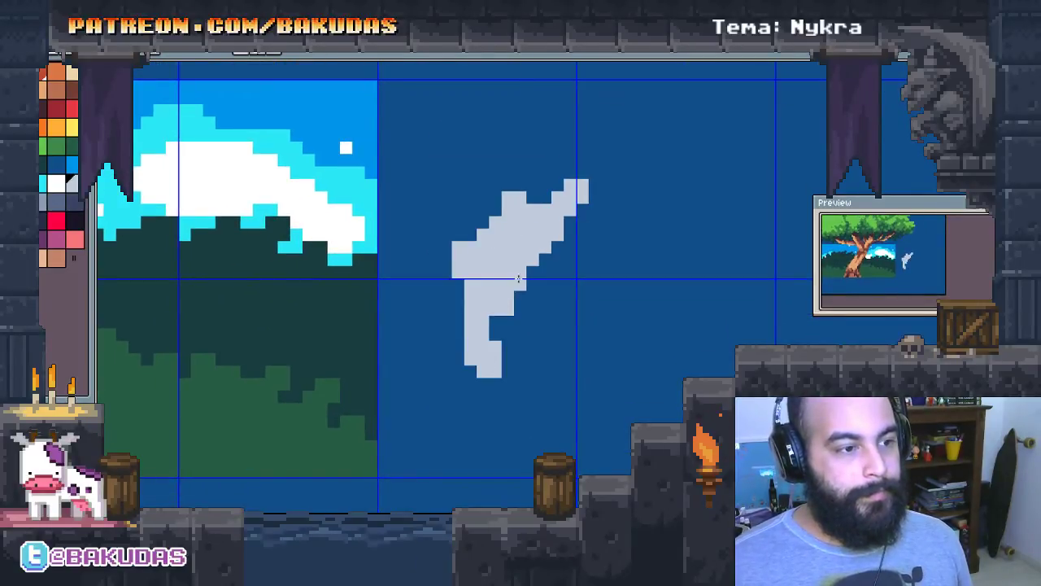
{"action": "mouse_move", "coordinate": [518, 278]}
{"action": "left_mouse_down"}
{"action": "mouse_move", "coordinate": [618, 200]}
{"action": "mouse_move", "coordinate": [511, 334]}
{"action": "mouse_move", "coordinate": [569, 350]}
{"action": "mouse_move", "coordinate": [610, 293]}
{"action": "mouse_move", "coordinate": [559, 330]}
{"action": "mouse_move", "coordinate": [616, 295]}
{"action": "mouse_move", "coordinate": [638, 310]}
{"action": "left_mouse_up"}
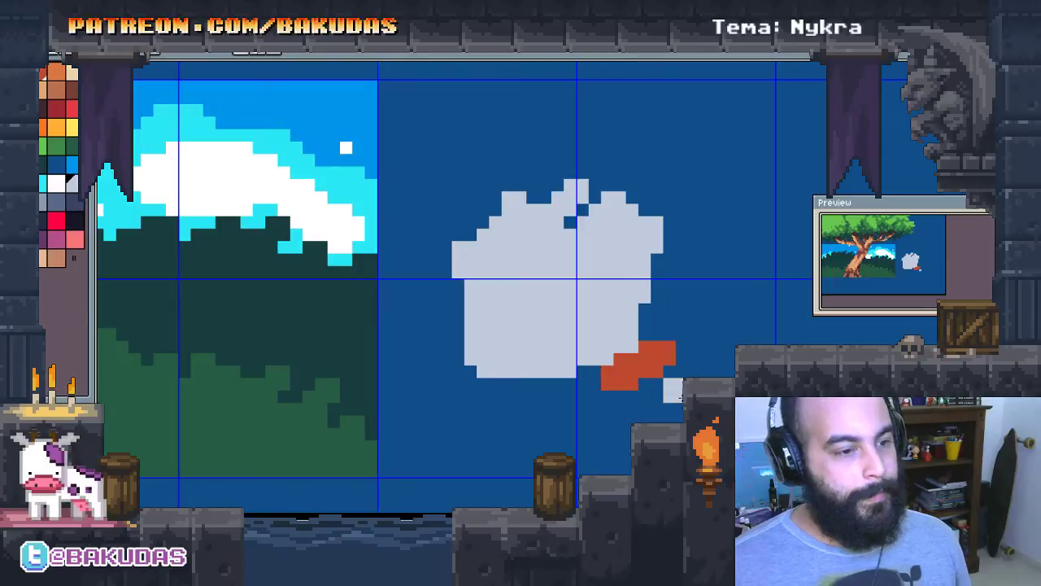
{"action": "left_click_drag", "start_coordinate": [639, 367], "coordinate": [658, 401]}
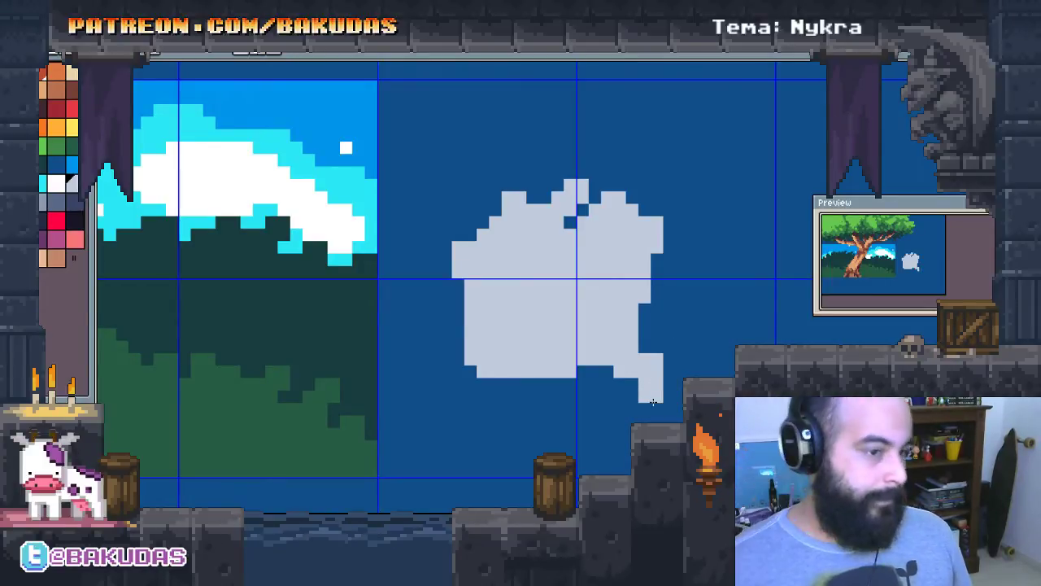
Zoom out and convert the sprite to Indexed colour mode with no dithering
{"action": "scroll", "coordinate": [623, 416], "scroll_direction": "down", "scroll_amount": 1}
{"action": "scroll", "coordinate": [624, 417], "scroll_direction": "down", "scroll_amount": 2}
{"action": "left_click_drag", "start_coordinate": [542, 417], "coordinate": [553, 407]}
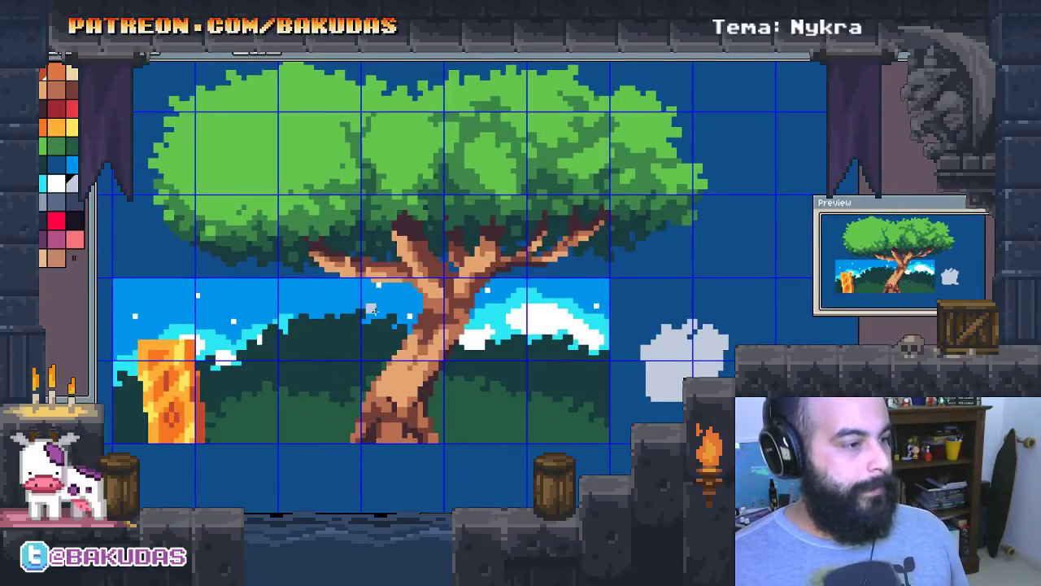
{"action": "key", "text": "alt+f"}
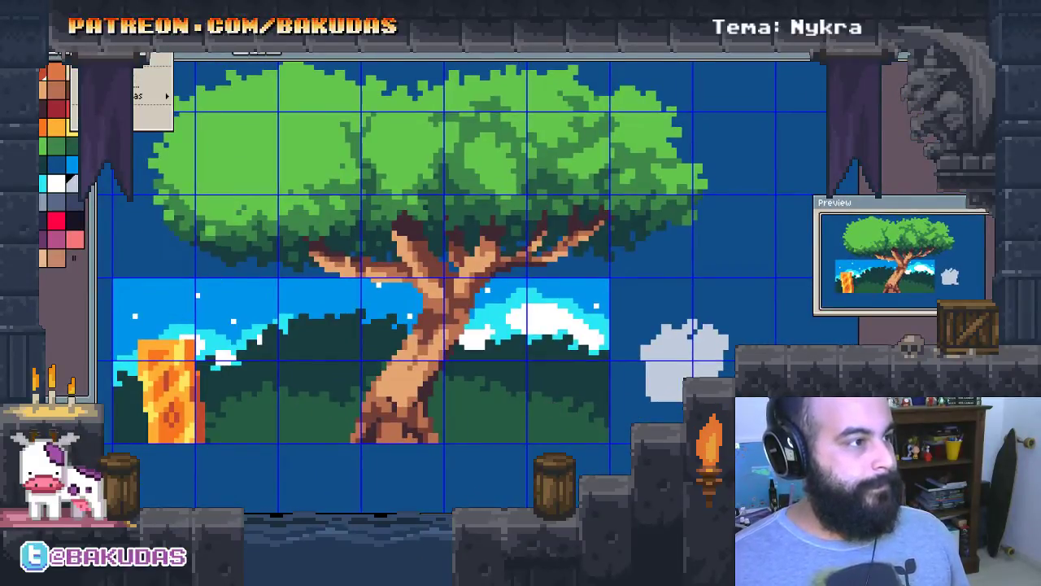
{"action": "mouse_move", "coordinate": [150, 95]}
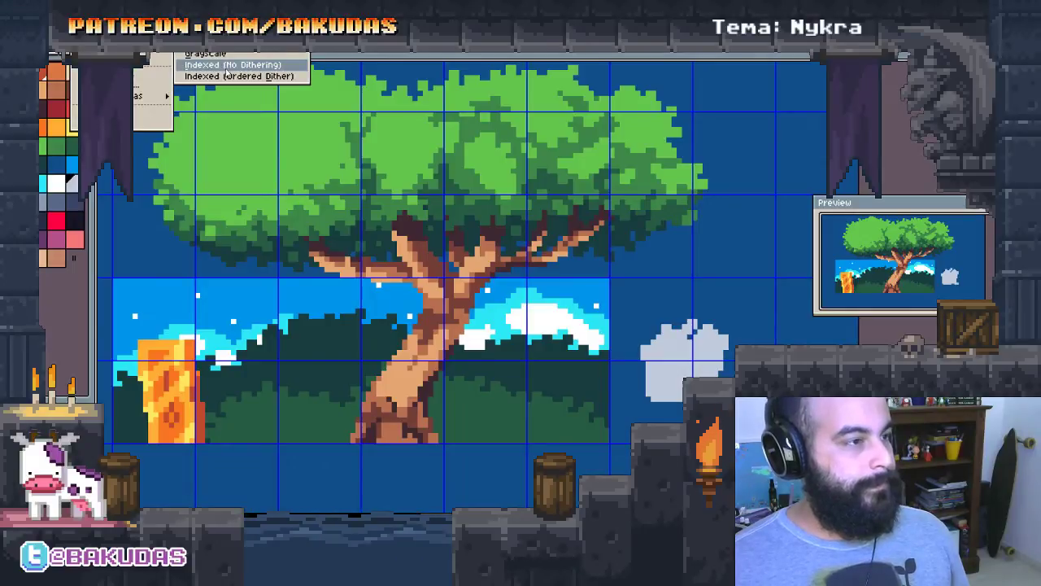
{"action": "left_click", "coordinate": [227, 70]}
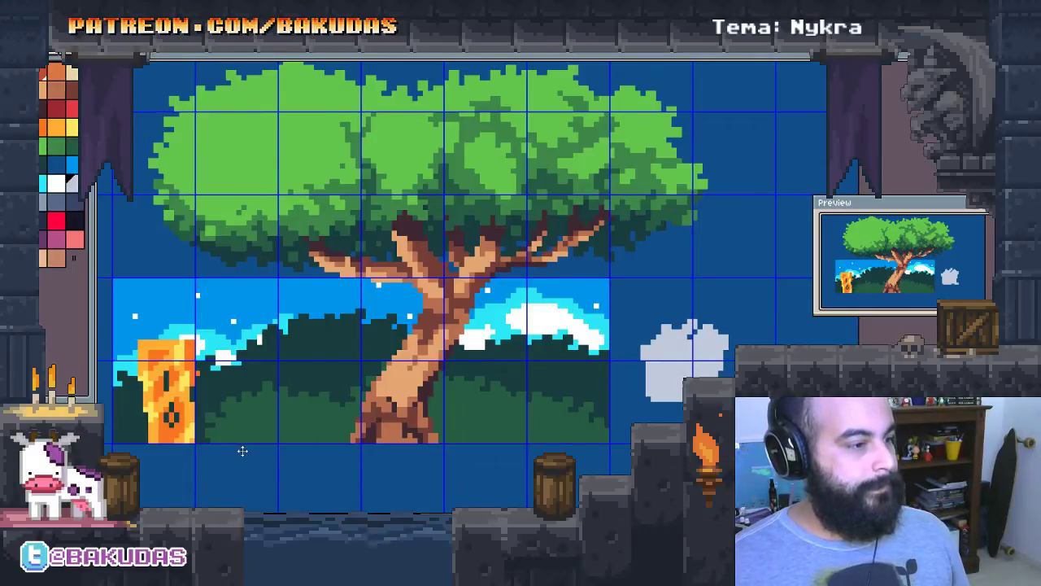
Paint a dark-red strip along the flame's right edge
{"action": "scroll", "coordinate": [199, 436], "scroll_direction": "up", "scroll_amount": 1}
{"action": "scroll", "coordinate": [244, 407], "scroll_direction": "up", "scroll_amount": 1}
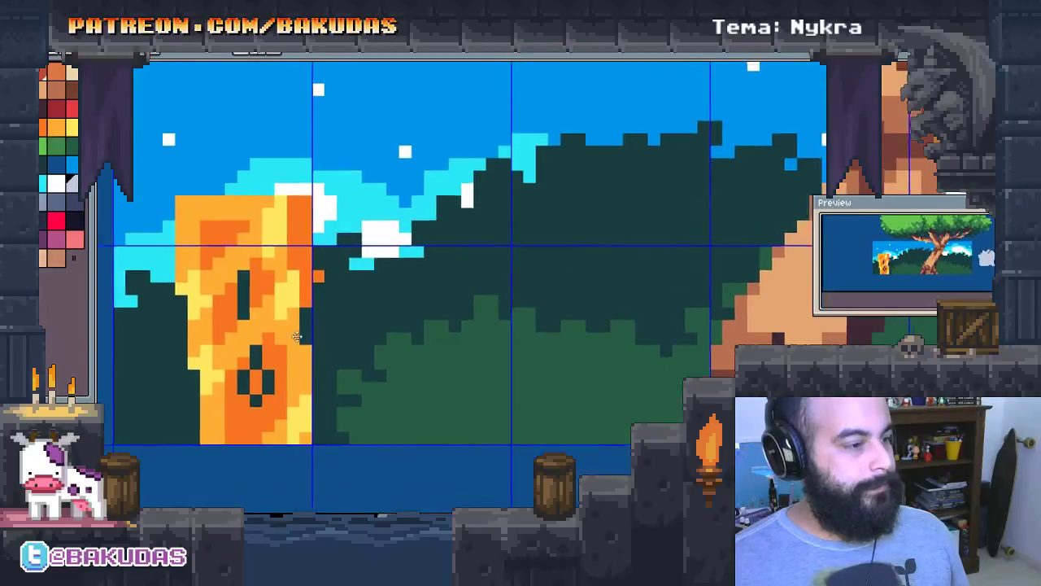
{"action": "left_click", "coordinate": [56, 108]}
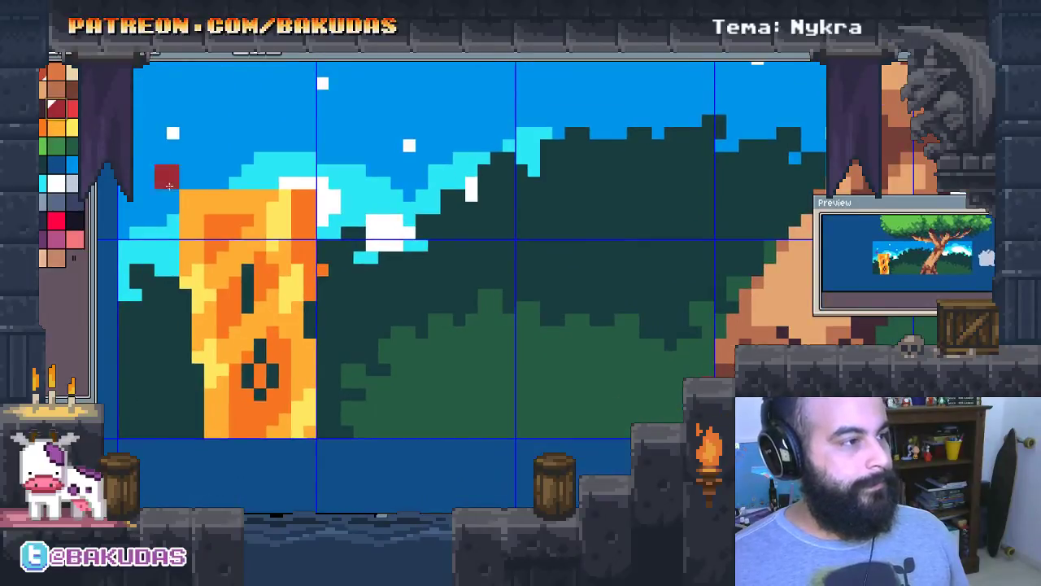
{"action": "scroll", "coordinate": [305, 329], "scroll_direction": "up", "scroll_amount": 1}
{"action": "mouse_move", "coordinate": [333, 329]}
{"action": "left_mouse_down"}
{"action": "mouse_move", "coordinate": [329, 285]}
{"action": "mouse_move", "coordinate": [329, 360]}
{"action": "mouse_move", "coordinate": [367, 387]}
{"action": "mouse_move", "coordinate": [352, 493]}
{"action": "mouse_move", "coordinate": [367, 356]}
{"action": "left_mouse_up"}
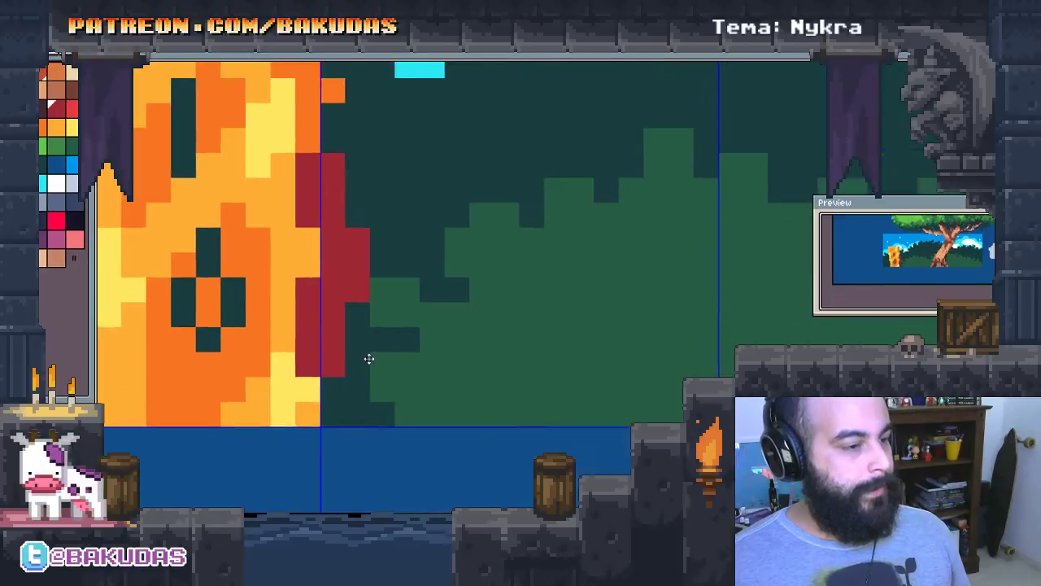
{"action": "left_click_drag", "start_coordinate": [345, 187], "coordinate": [345, 317]}
{"action": "left_click_drag", "start_coordinate": [346, 276], "coordinate": [358, 340]}
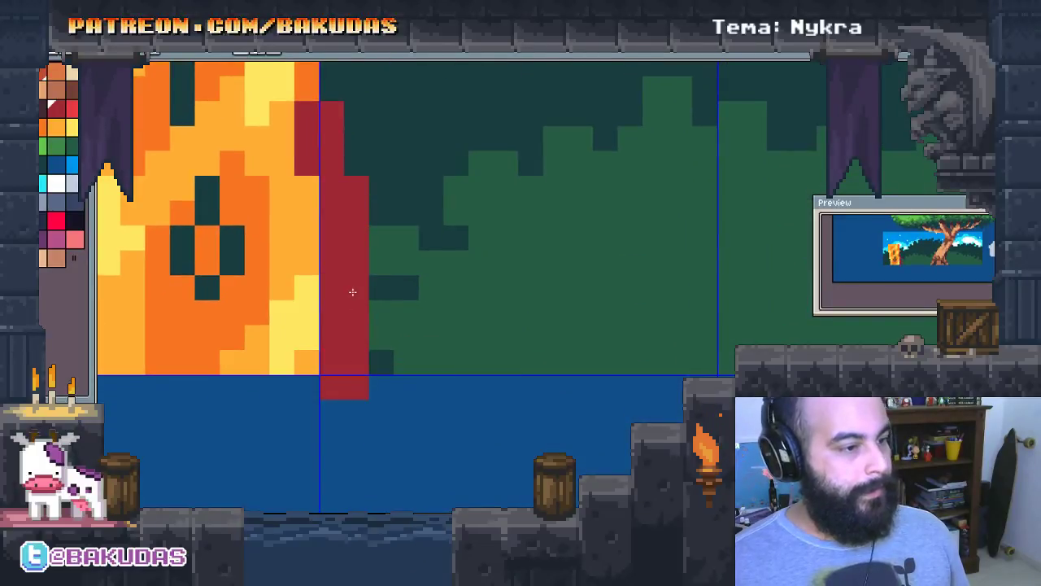
Fill the remaining teal holes with dark red, moving one misplaced pixel a row lower
{"action": "scroll", "coordinate": [361, 455], "scroll_direction": "up", "scroll_amount": 3}
{"action": "scroll", "coordinate": [382, 431], "scroll_direction": "up", "scroll_amount": 3}
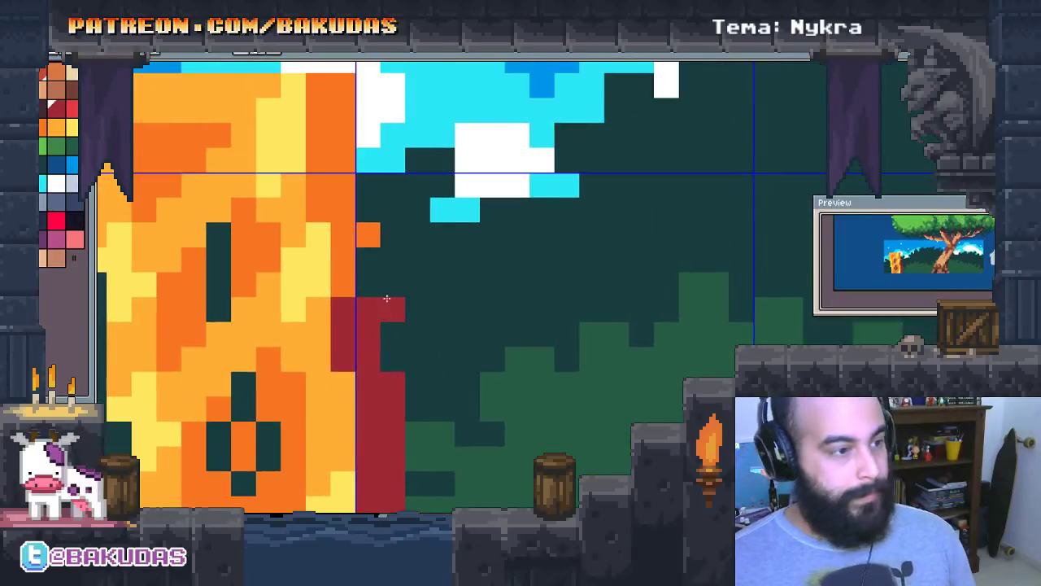
{"action": "left_click_drag", "start_coordinate": [368, 298], "coordinate": [367, 252]}
{"action": "scroll", "coordinate": [305, 315], "scroll_direction": "left", "scroll_amount": 3}
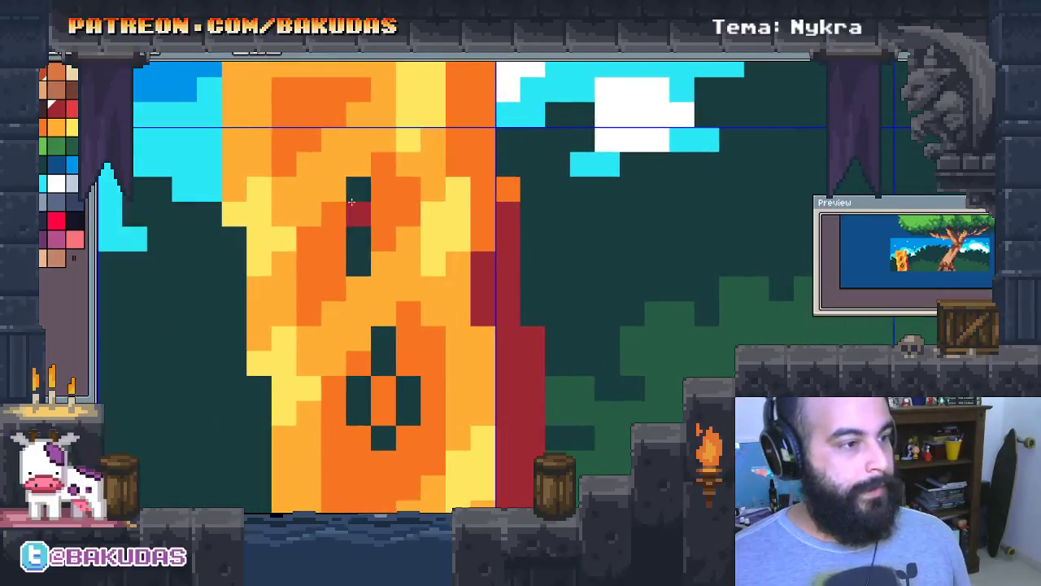
{"action": "left_click_drag", "start_coordinate": [358, 203], "coordinate": [358, 272]}
{"action": "left_click_drag", "start_coordinate": [359, 380], "coordinate": [364, 401]}
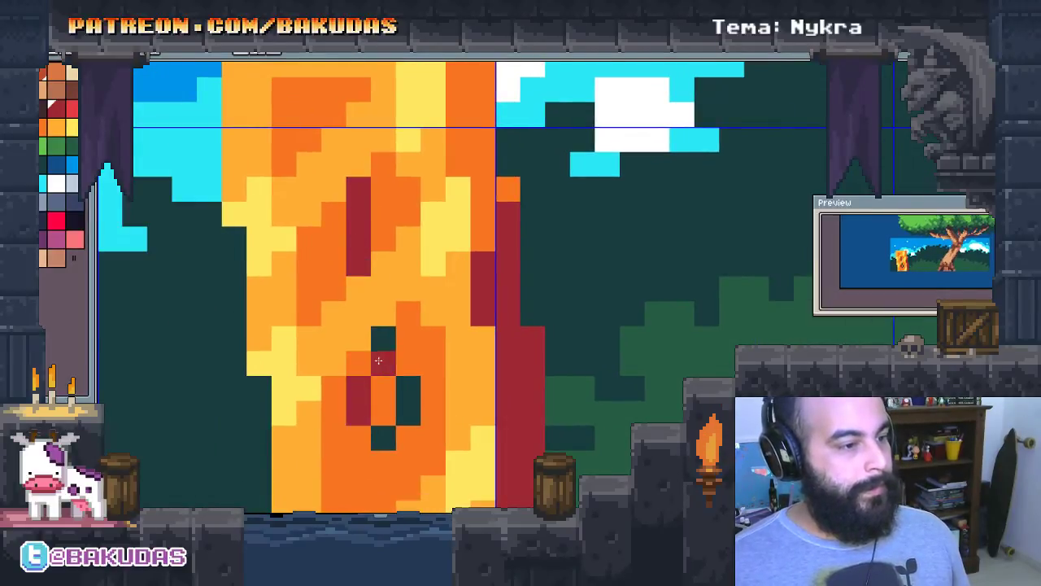
{"action": "key", "text": "ctrl+z"}
{"action": "left_click", "coordinate": [411, 414]}
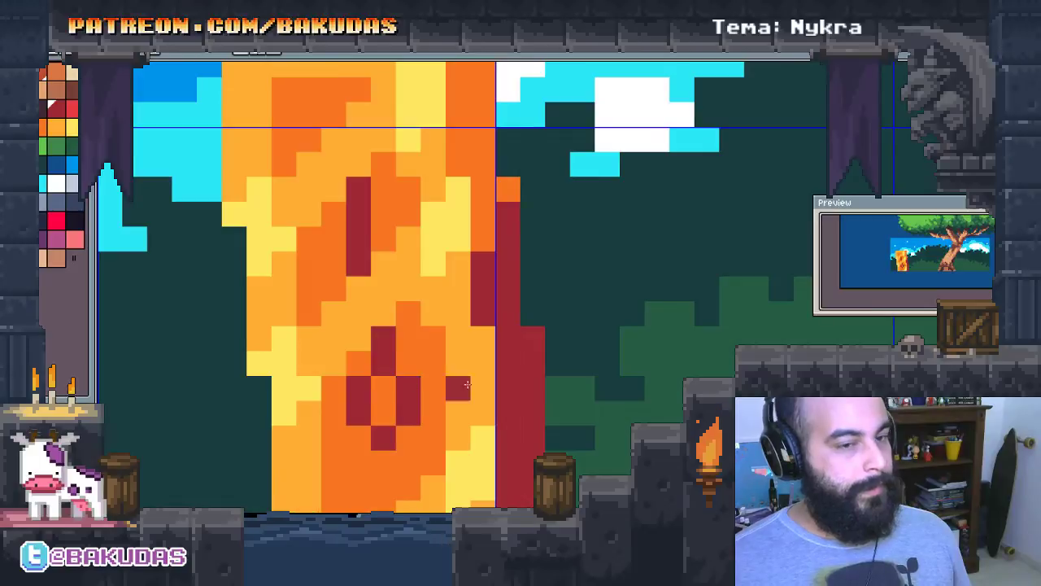
{"action": "scroll", "coordinate": [298, 323], "scroll_direction": "right", "scroll_amount": 3}
Undo a stray red block and extend the blob's bottom edge in light grey
{"action": "scroll", "coordinate": [298, 323], "scroll_direction": "down", "scroll_amount": 3}
{"action": "scroll", "coordinate": [583, 359], "scroll_direction": "up", "scroll_amount": 2}
{"action": "scroll", "coordinate": [583, 359], "scroll_direction": "up", "scroll_amount": 1}
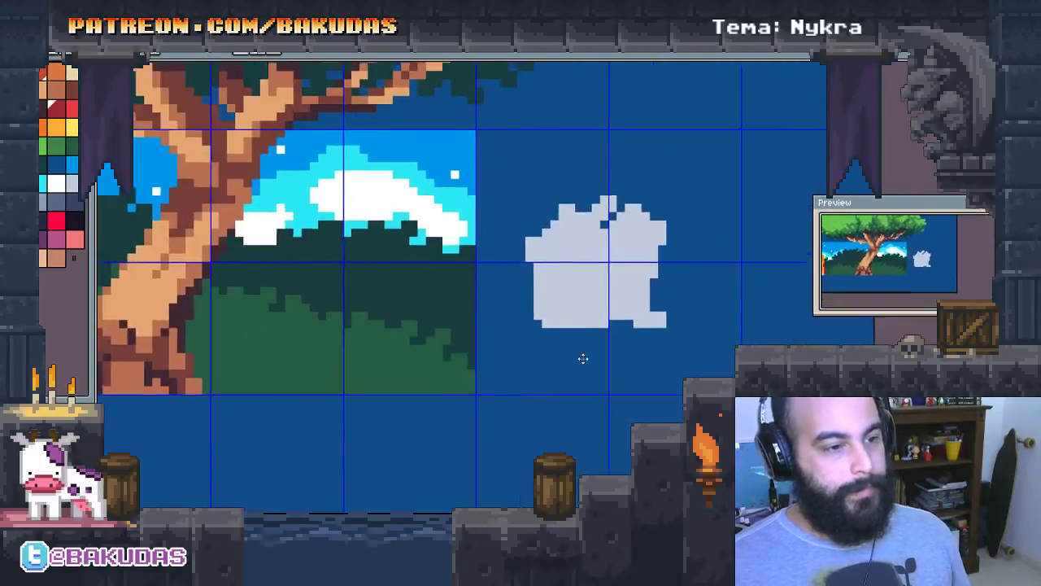
{"action": "scroll", "coordinate": [582, 359], "scroll_direction": "right", "scroll_amount": 2}
{"action": "scroll", "coordinate": [571, 340], "scroll_direction": "up", "scroll_amount": 1}
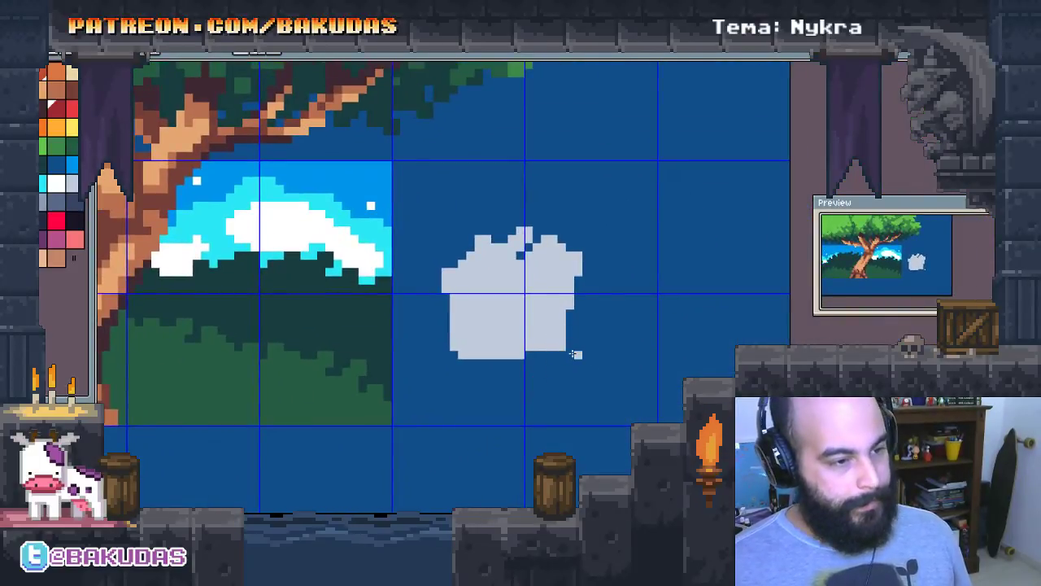
{"action": "left_click", "coordinate": [537, 348]}
{"action": "scroll", "coordinate": [538, 350], "scroll_direction": "up", "scroll_amount": 1}
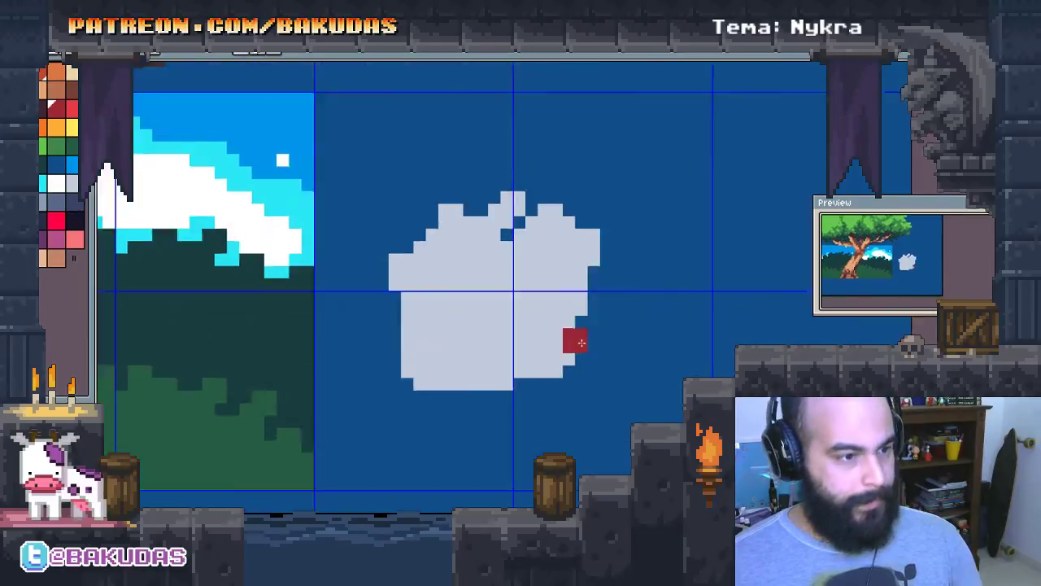
{"action": "scroll", "coordinate": [538, 371], "scroll_direction": "up", "scroll_amount": 1}
{"action": "key", "text": "ctrl+z"}
{"action": "left_click", "coordinate": [507, 345], "text": "alt"}
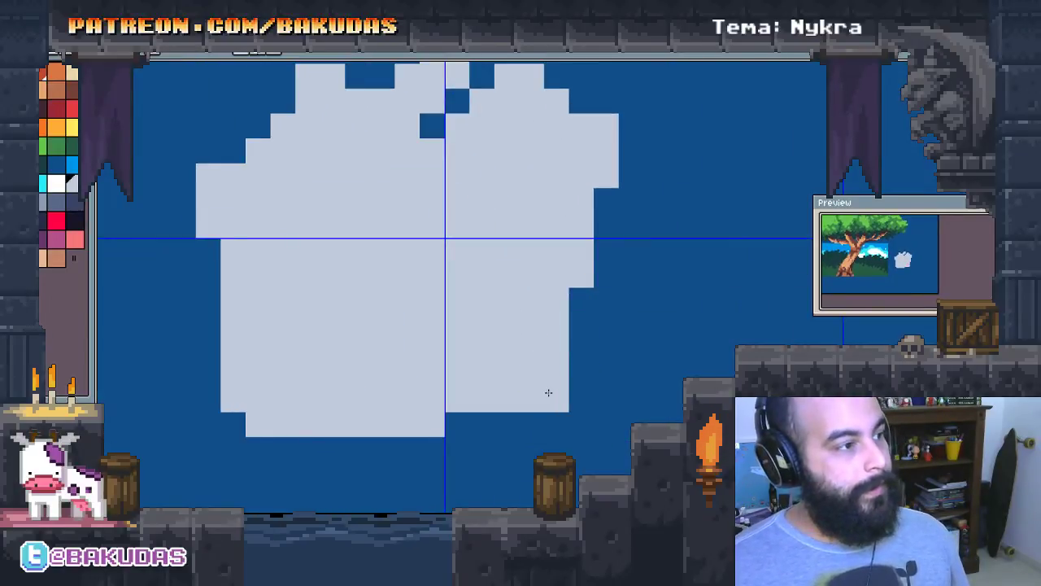
{"action": "left_click_drag", "start_coordinate": [458, 424], "coordinate": [474, 427]}
Fill the blob's top gaps and round off its left and upper-left edges
{"action": "mouse_move", "coordinate": [432, 126]}
{"action": "left_mouse_down"}
{"action": "mouse_move", "coordinate": [458, 101]}
{"action": "mouse_move", "coordinate": [375, 107]}
{"action": "mouse_move", "coordinate": [407, 279]}
{"action": "left_mouse_up"}
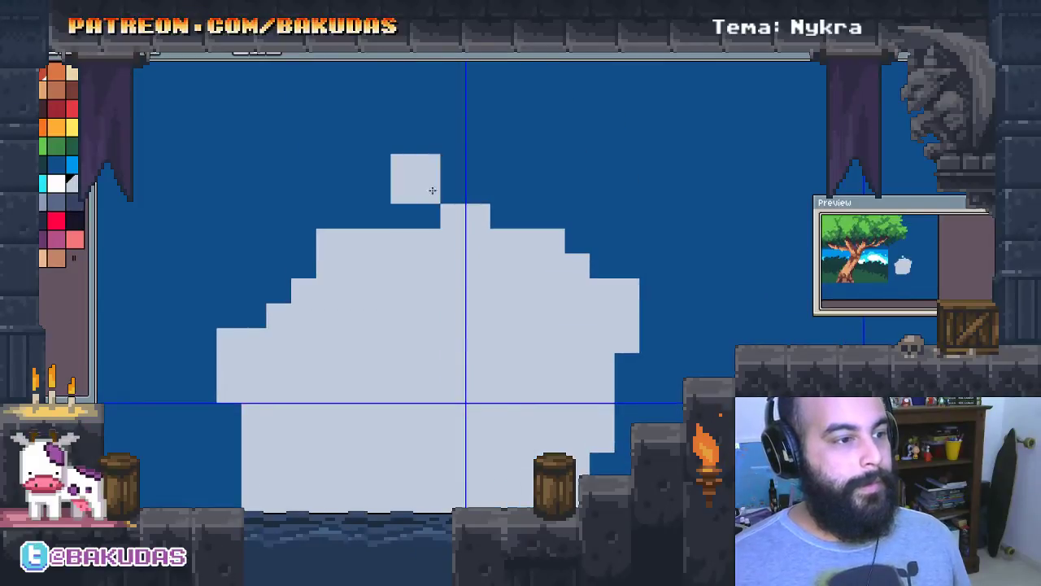
{"action": "left_click", "coordinate": [319, 233]}
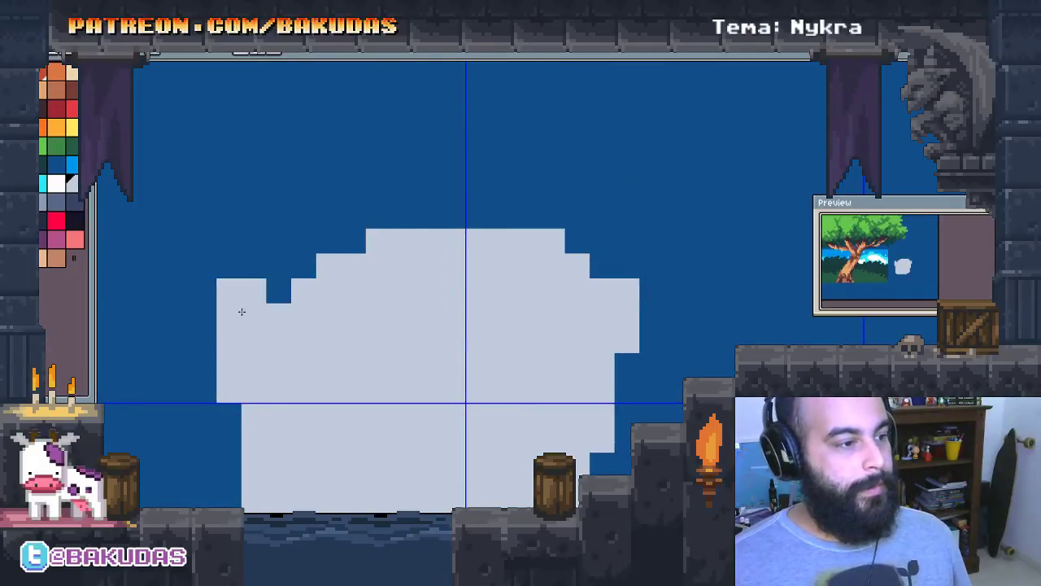
{"action": "scroll", "coordinate": [334, 253], "scroll_direction": "down", "scroll_amount": 3}
{"action": "left_click_drag", "start_coordinate": [305, 326], "coordinate": [312, 396]}
{"action": "left_click", "coordinate": [293, 407]}
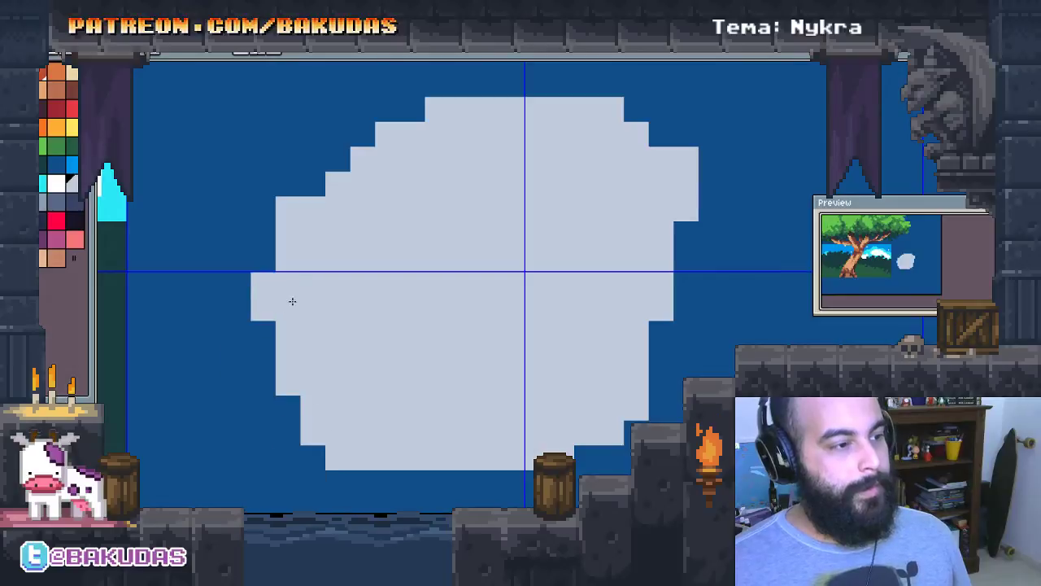
{"action": "left_click", "coordinate": [287, 209]}
{"action": "left_click", "coordinate": [313, 184]}
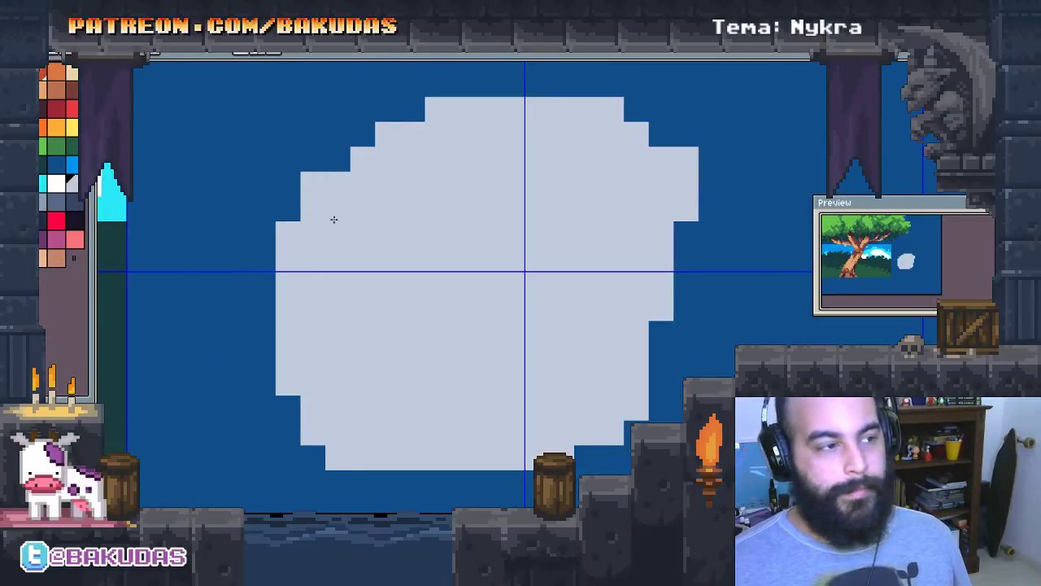
{"action": "left_click_drag", "start_coordinate": [362, 135], "coordinate": [411, 110]}
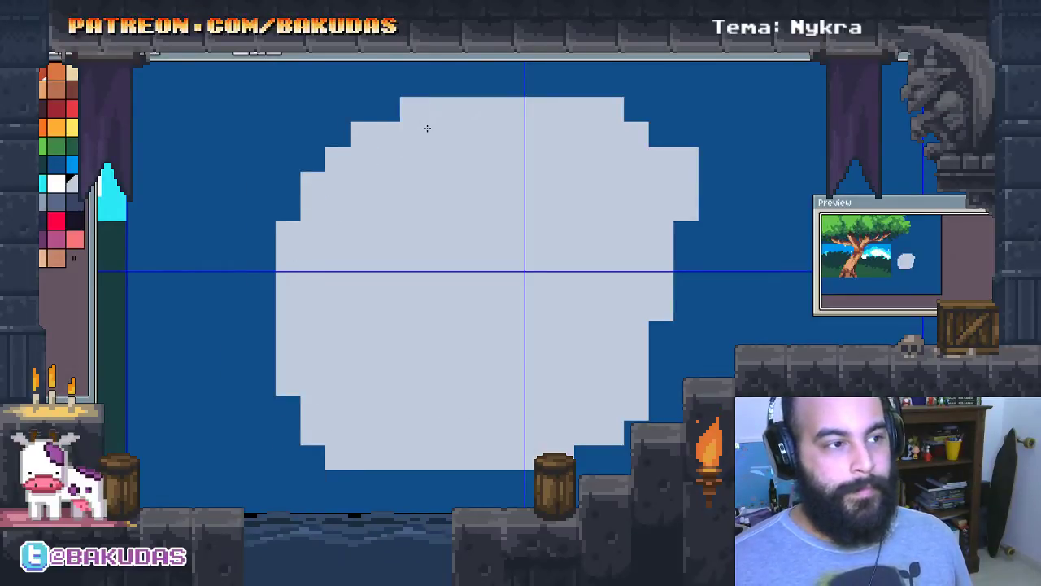
Trim the blob's right edge and dab a first darker grey shade pixel
{"action": "scroll", "coordinate": [395, 153], "scroll_direction": "right", "scroll_amount": 2}
{"action": "left_click_drag", "start_coordinate": [634, 159], "coordinate": [631, 228]}
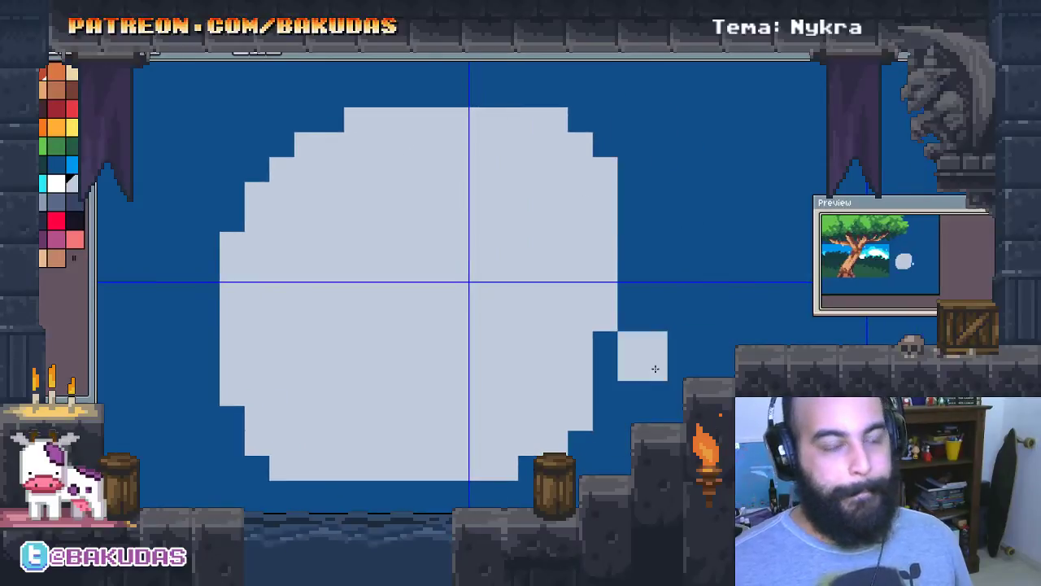
{"action": "left_click_drag", "start_coordinate": [667, 395], "coordinate": [632, 305]}
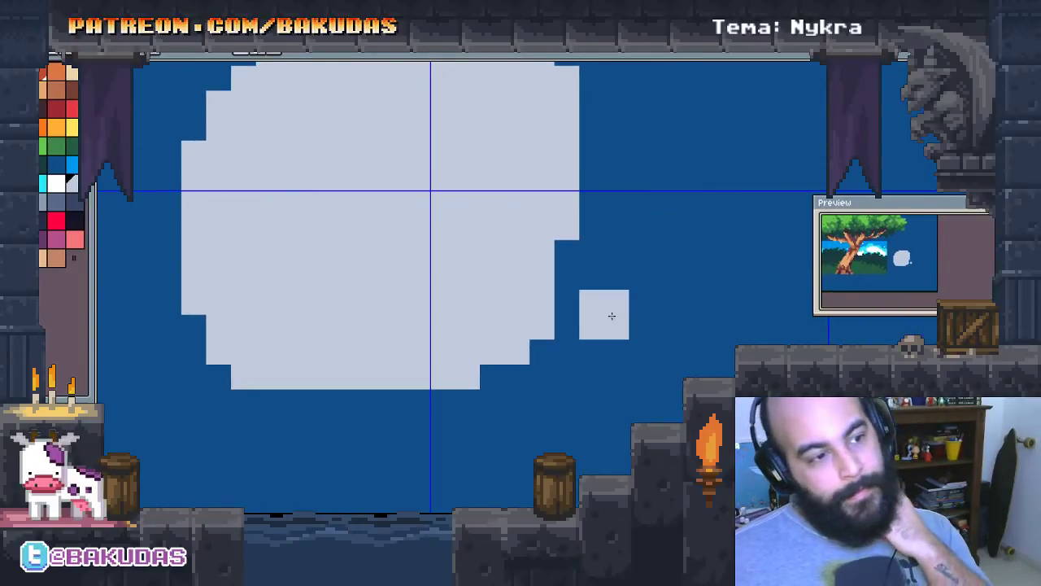
{"action": "scroll", "coordinate": [553, 187], "scroll_direction": "up", "scroll_amount": 3}
{"action": "scroll", "coordinate": [509, 251], "scroll_direction": "down", "scroll_amount": 2}
{"action": "scroll", "coordinate": [521, 223], "scroll_direction": "down", "scroll_amount": 2}
{"action": "left_click", "coordinate": [516, 222]}
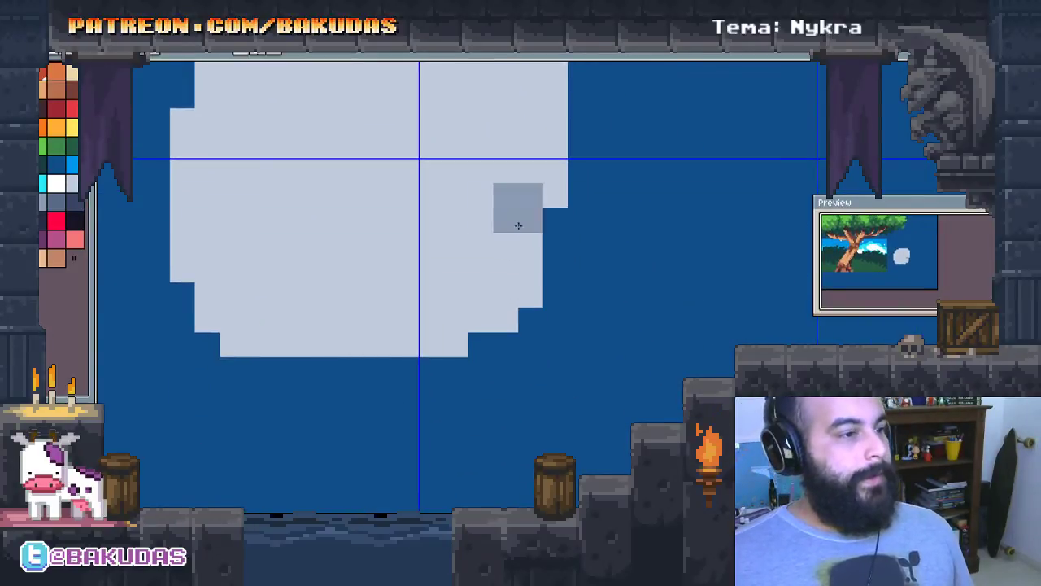
{"action": "scroll", "coordinate": [526, 194], "scroll_direction": "up", "scroll_amount": 3}
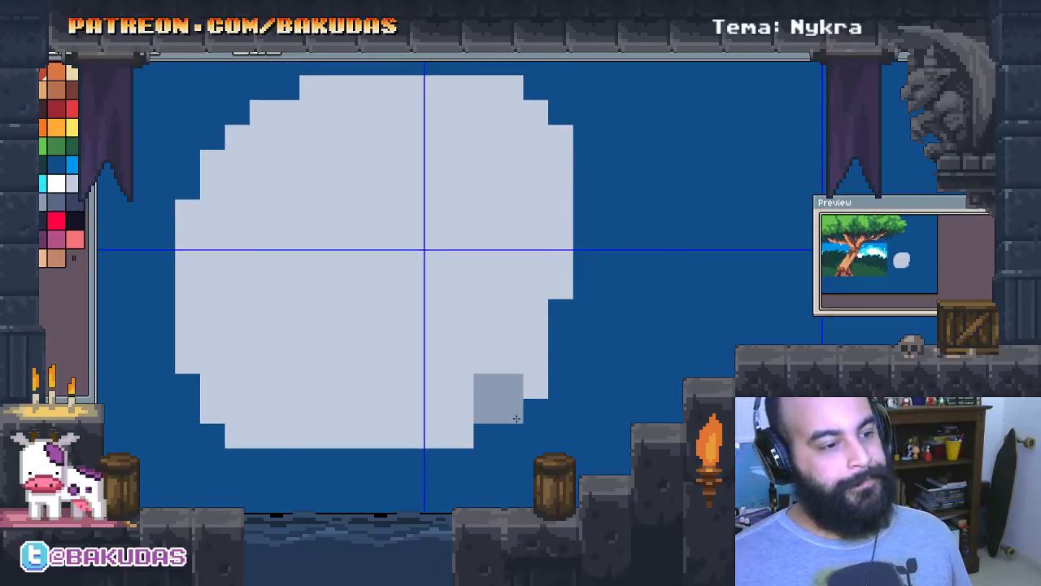
Paint dark grey shading along the blob's lower right and right edge, filling the notch
{"action": "mouse_move", "coordinate": [521, 421]}
{"action": "left_mouse_down"}
{"action": "mouse_move", "coordinate": [647, 370]}
{"action": "mouse_move", "coordinate": [551, 225]}
{"action": "left_mouse_up"}
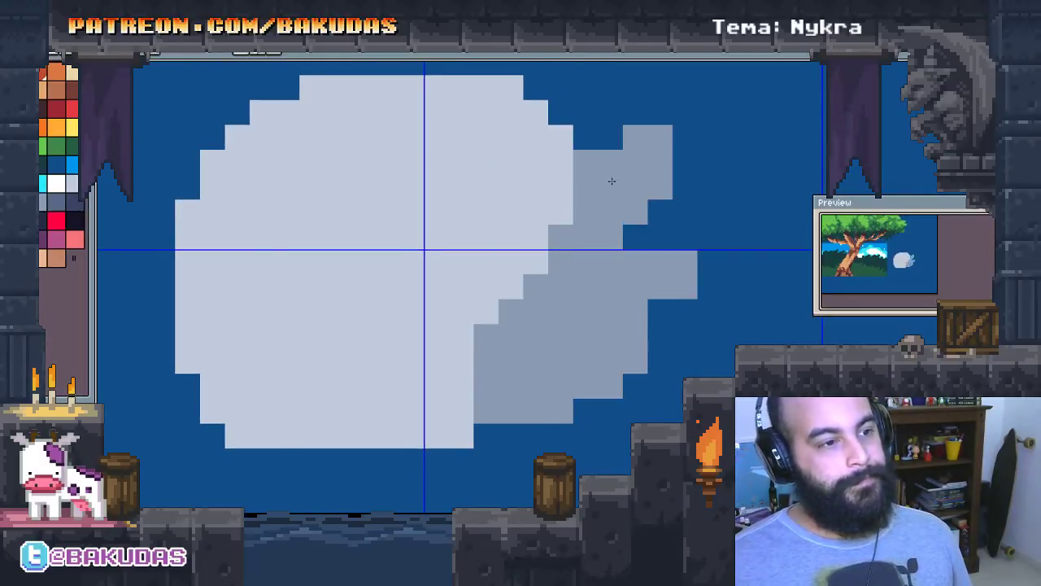
{"action": "scroll", "coordinate": [646, 201], "scroll_direction": "up", "scroll_amount": 3}
{"action": "left_click_drag", "start_coordinate": [528, 205], "coordinate": [615, 435]}
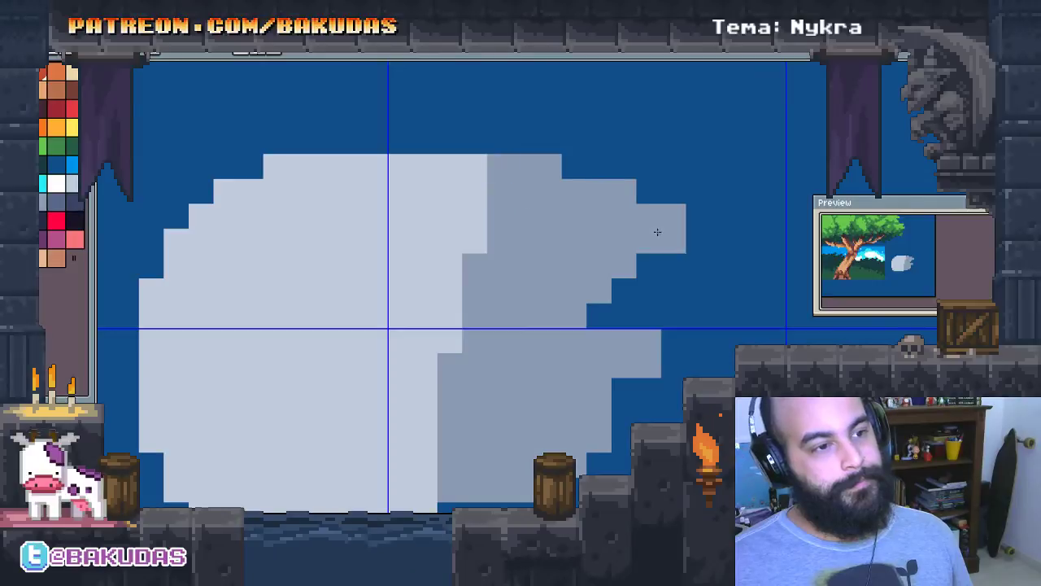
{"action": "left_click", "coordinate": [674, 366]}
{"action": "left_click", "coordinate": [650, 412]}
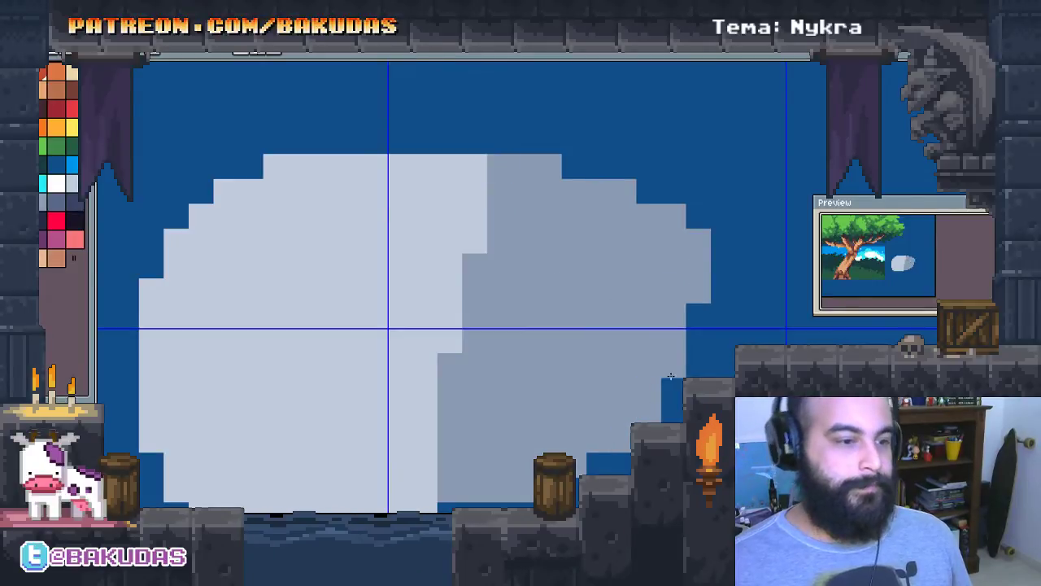
{"action": "left_click_drag", "start_coordinate": [673, 389], "coordinate": [673, 411]}
{"action": "mouse_move", "coordinate": [698, 316]}
{"action": "left_mouse_down"}
{"action": "mouse_move", "coordinate": [707, 357]}
{"action": "mouse_move", "coordinate": [697, 320]}
{"action": "left_mouse_up"}
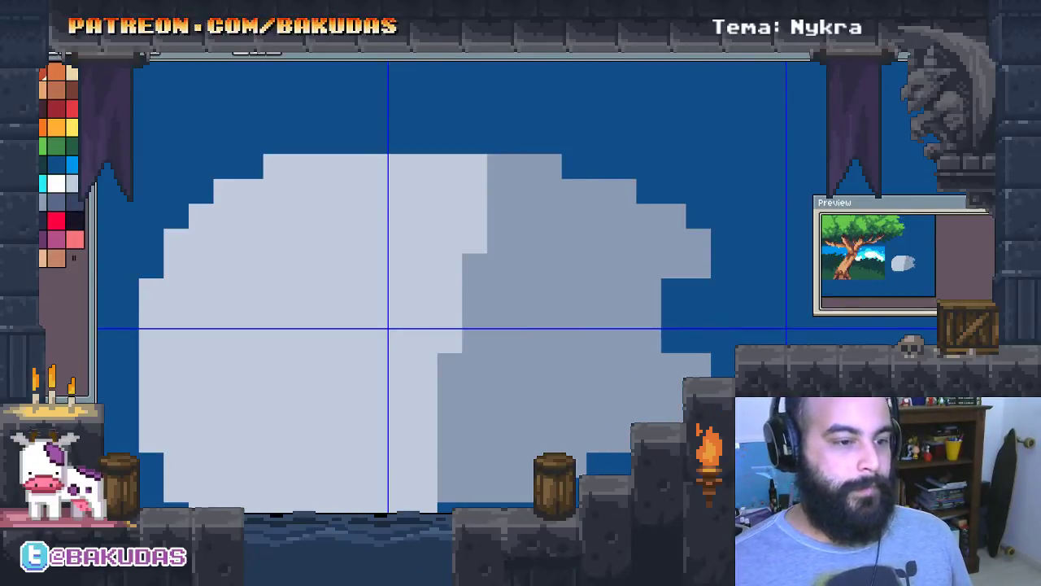
{"action": "mouse_move", "coordinate": [700, 370]}
{"action": "left_mouse_down"}
{"action": "mouse_move", "coordinate": [699, 309]}
{"action": "mouse_move", "coordinate": [686, 284]}
{"action": "left_mouse_up"}
Restore a light grey pixel on the top edge and bucket-fill the whole shadow darker grey
{"action": "scroll", "coordinate": [661, 393], "scroll_direction": "left", "scroll_amount": 2}
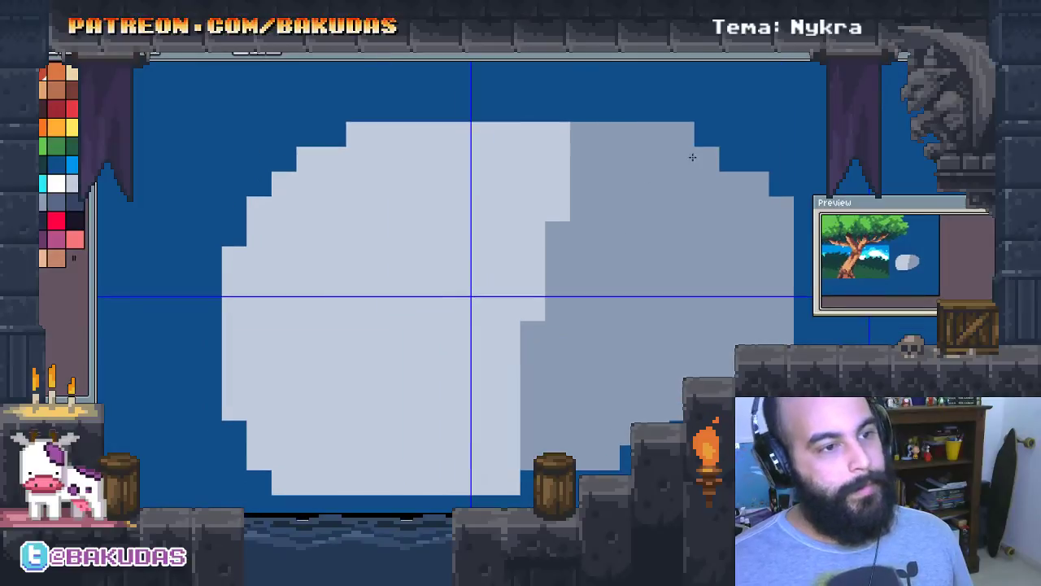
{"action": "left_click", "coordinate": [579, 152]}
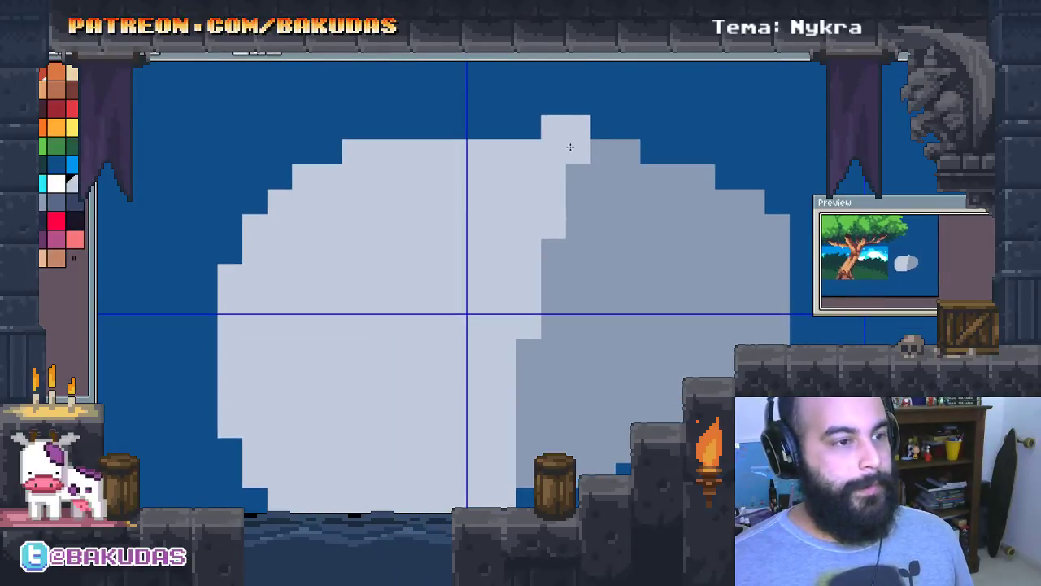
{"action": "scroll", "coordinate": [586, 348], "scroll_direction": "down", "scroll_amount": 1}
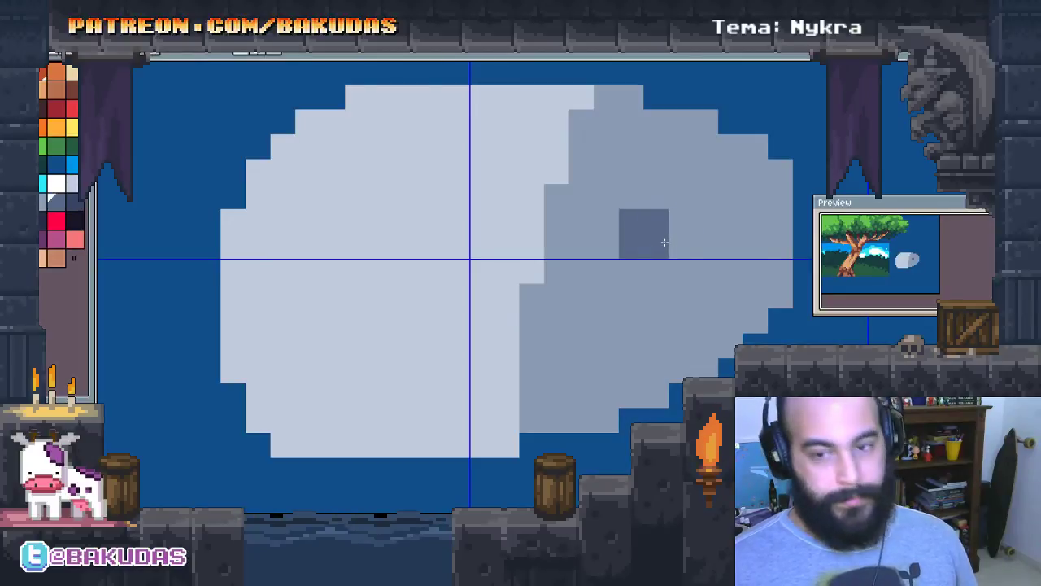
{"action": "key", "text": "g"}
{"action": "left_click", "coordinate": [630, 312]}
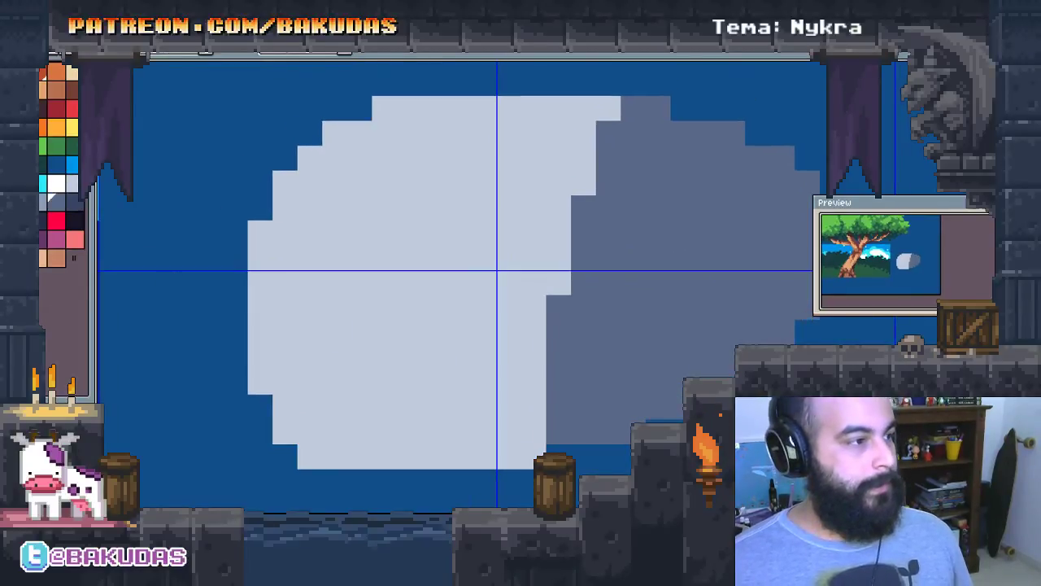
Add mid-grey transition blocks along the light/shadow boundary, discarding a too-light block
{"action": "scroll", "coordinate": [577, 304], "scroll_direction": "left", "scroll_amount": 1}
{"action": "mouse_move", "coordinate": [601, 383]}
{"action": "left_mouse_down"}
{"action": "mouse_move", "coordinate": [623, 431]}
{"action": "mouse_move", "coordinate": [607, 367]}
{"action": "mouse_move", "coordinate": [613, 407]}
{"action": "left_mouse_up"}
{"action": "key", "text": "ctrl+z"}
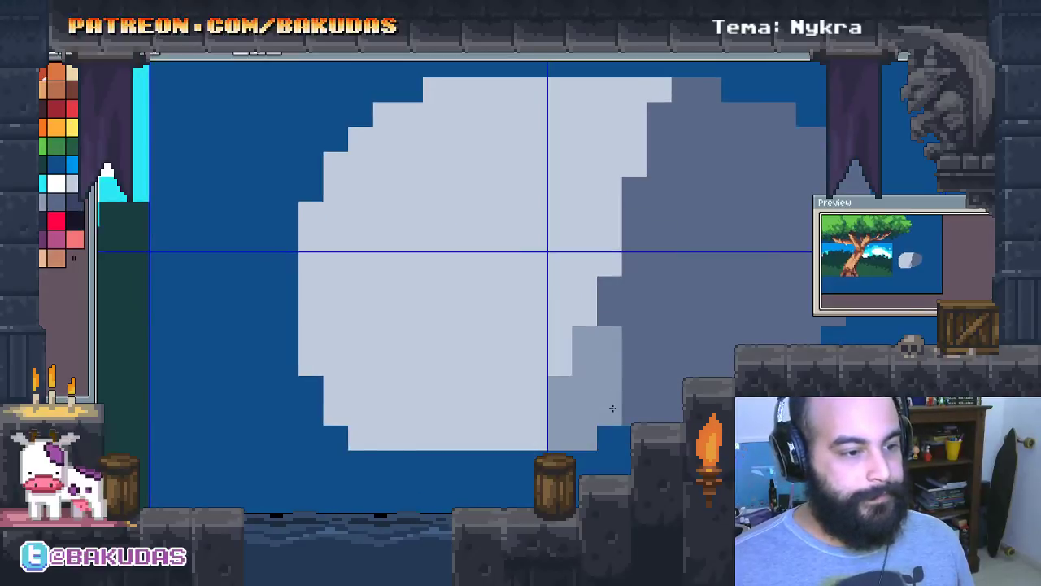
{"action": "left_click", "coordinate": [617, 320]}
{"action": "left_click_drag", "start_coordinate": [613, 343], "coordinate": [639, 309]}
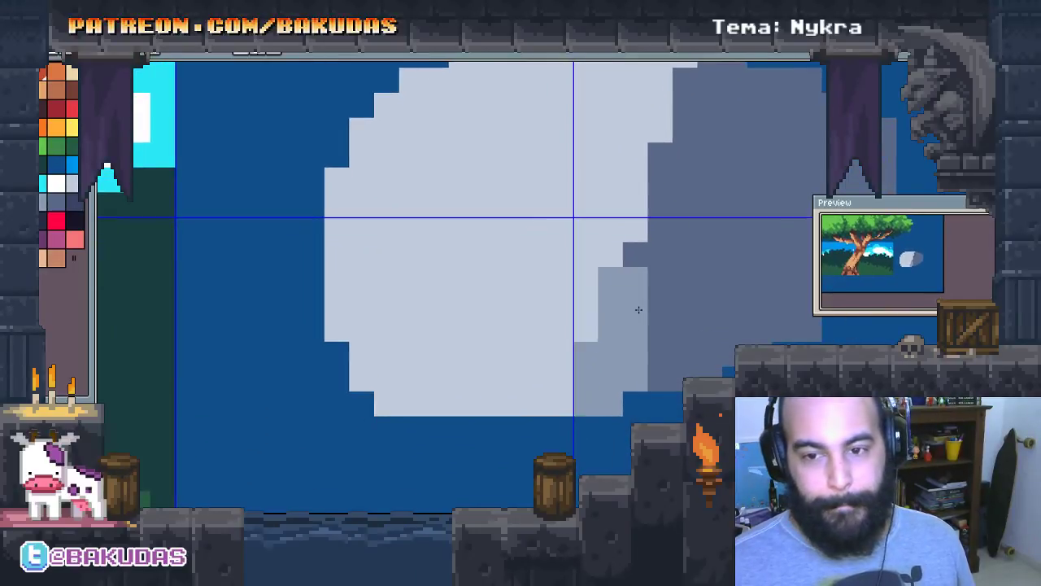
{"action": "left_click", "coordinate": [610, 280]}
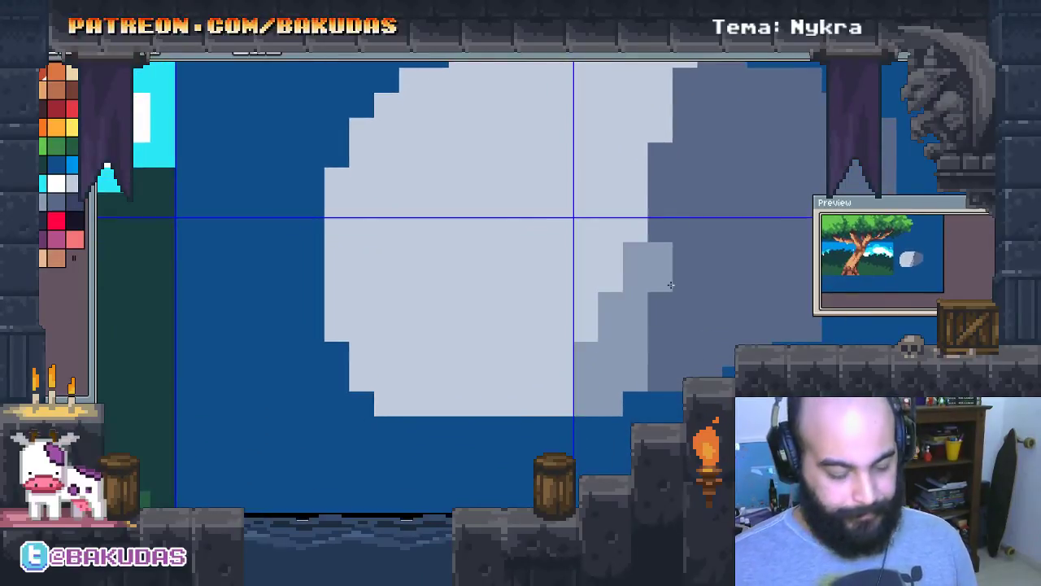
Extend the mid-grey band with cells along the shadow edge
{"action": "scroll", "coordinate": [653, 247], "scroll_direction": "up", "scroll_amount": 1}
{"action": "left_click_drag", "start_coordinate": [651, 190], "coordinate": [675, 153]}
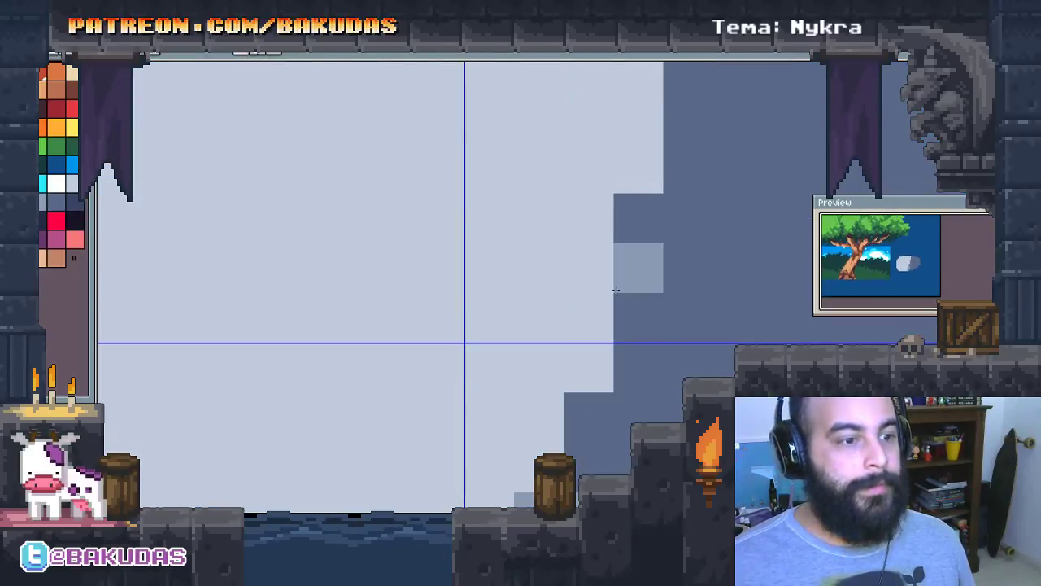
{"action": "mouse_move", "coordinate": [590, 358]}
{"action": "left_mouse_down"}
{"action": "mouse_move", "coordinate": [592, 348]}
{"action": "mouse_move", "coordinate": [625, 371]}
{"action": "left_mouse_up"}
{"action": "left_click", "coordinate": [544, 370]}
{"action": "left_click_drag", "start_coordinate": [541, 417], "coordinate": [586, 411]}
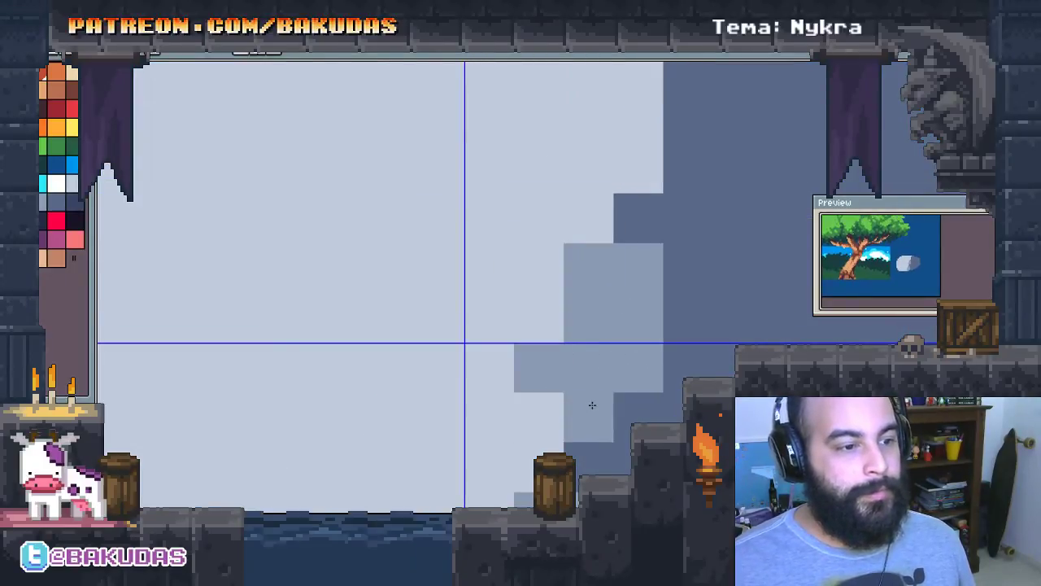
Paint mid-grey and darker shadow pixels along the blob's shaded side
{"action": "left_click", "coordinate": [592, 218]}
{"action": "left_click_drag", "start_coordinate": [595, 218], "coordinate": [656, 277]}
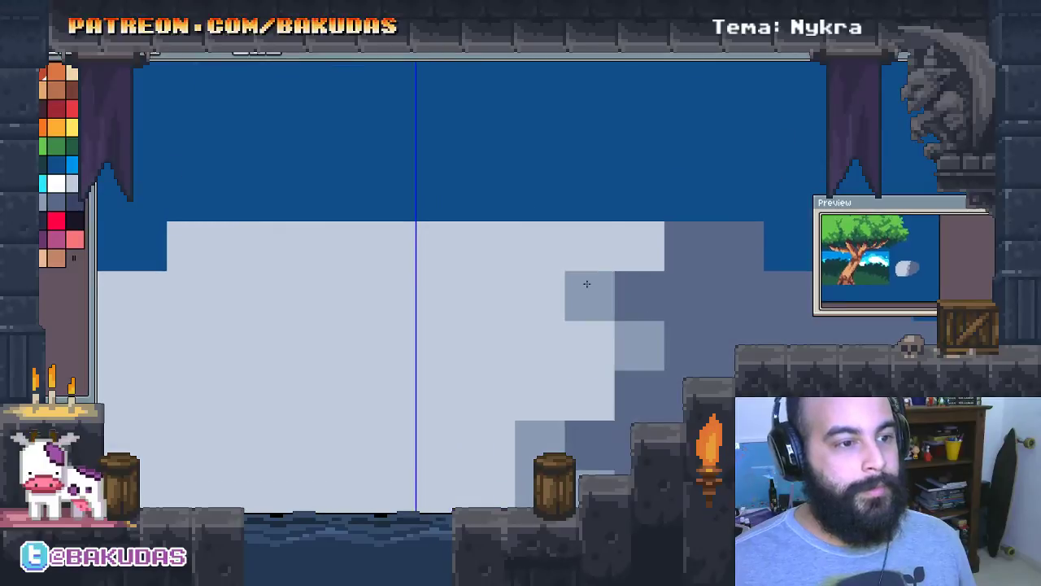
{"action": "left_click_drag", "start_coordinate": [590, 297], "coordinate": [590, 346]}
{"action": "left_click_drag", "start_coordinate": [640, 297], "coordinate": [668, 248]}
{"action": "left_click", "coordinate": [637, 244]}
{"action": "key", "text": "ctrl+z"}
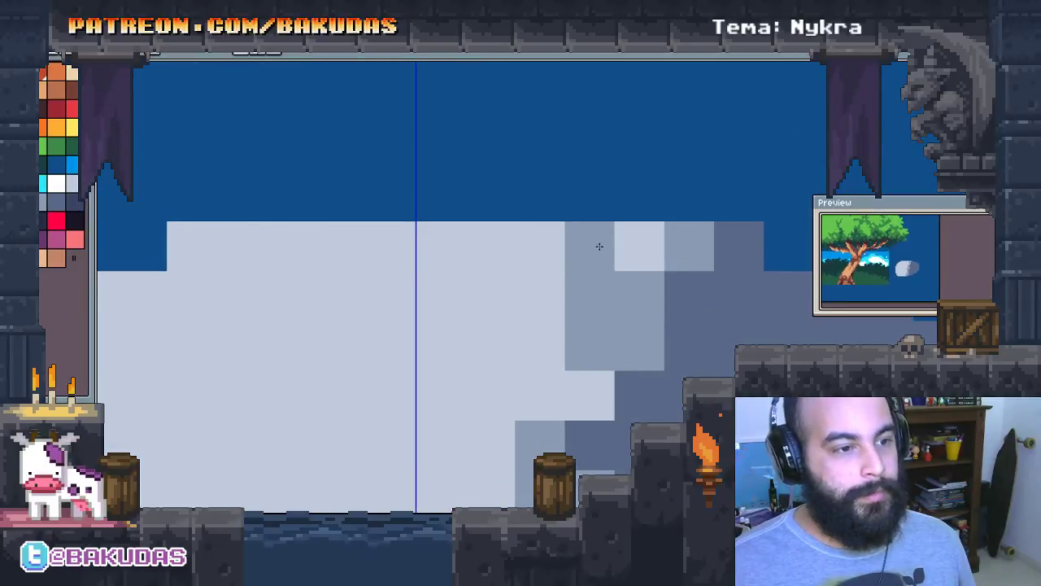
{"action": "left_click_drag", "start_coordinate": [604, 268], "coordinate": [642, 244]}
{"action": "scroll", "coordinate": [642, 244], "scroll_direction": "down", "scroll_amount": 3}
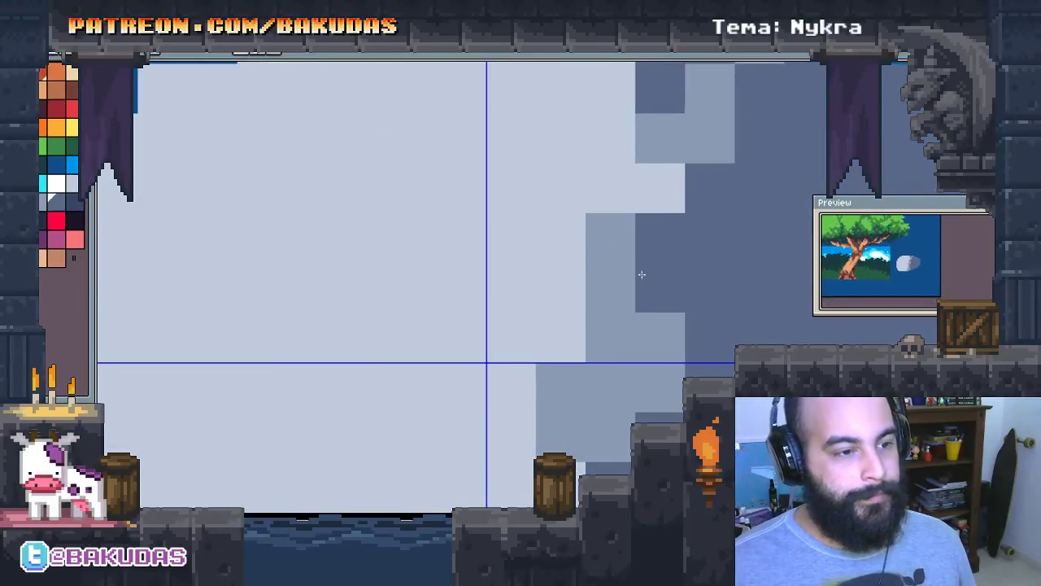
Add darker shadow pixels on the blob and lighten a stray dark pixel
{"action": "left_click", "coordinate": [602, 341]}
{"action": "left_click_drag", "start_coordinate": [561, 288], "coordinate": [565, 344]}
{"action": "left_click", "coordinate": [619, 240]}
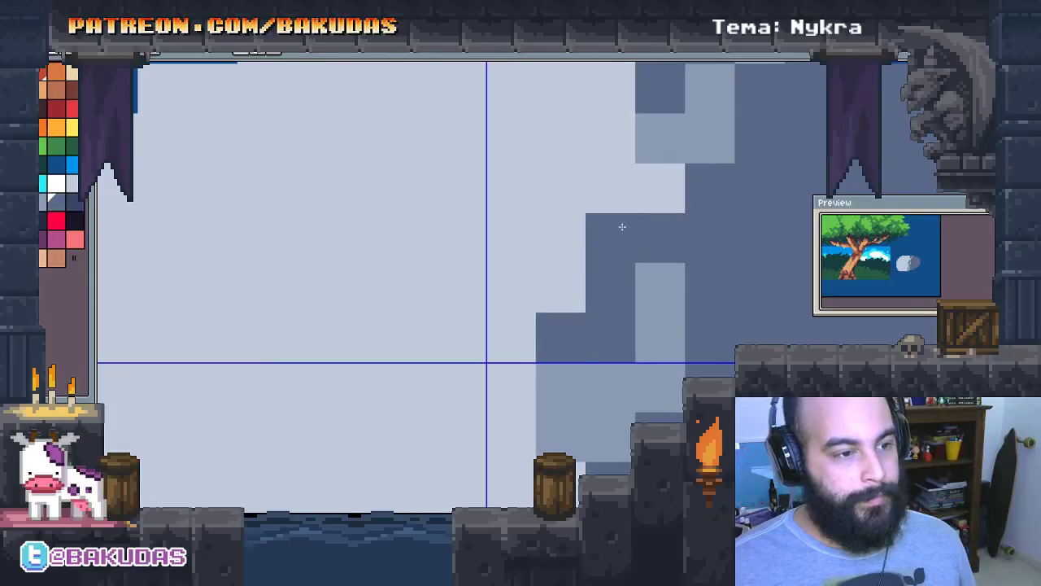
{"action": "left_click", "coordinate": [610, 388]}
{"action": "scroll", "coordinate": [616, 352], "scroll_direction": "down", "scroll_amount": 2}
{"action": "left_click", "coordinate": [683, 193]}
{"action": "left_click_drag", "start_coordinate": [588, 404], "coordinate": [657, 259]}
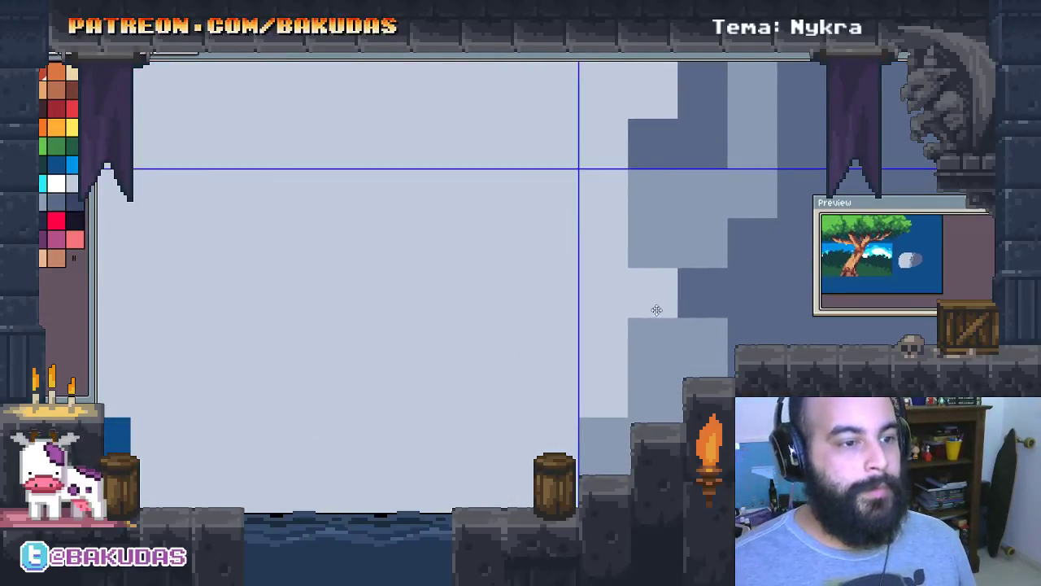
Paint darker shadow pixels across the blob's middle
{"action": "scroll", "coordinate": [664, 144], "scroll_direction": "down", "scroll_amount": 2}
{"action": "left_click", "coordinate": [609, 341]}
{"action": "left_click", "coordinate": [609, 290]}
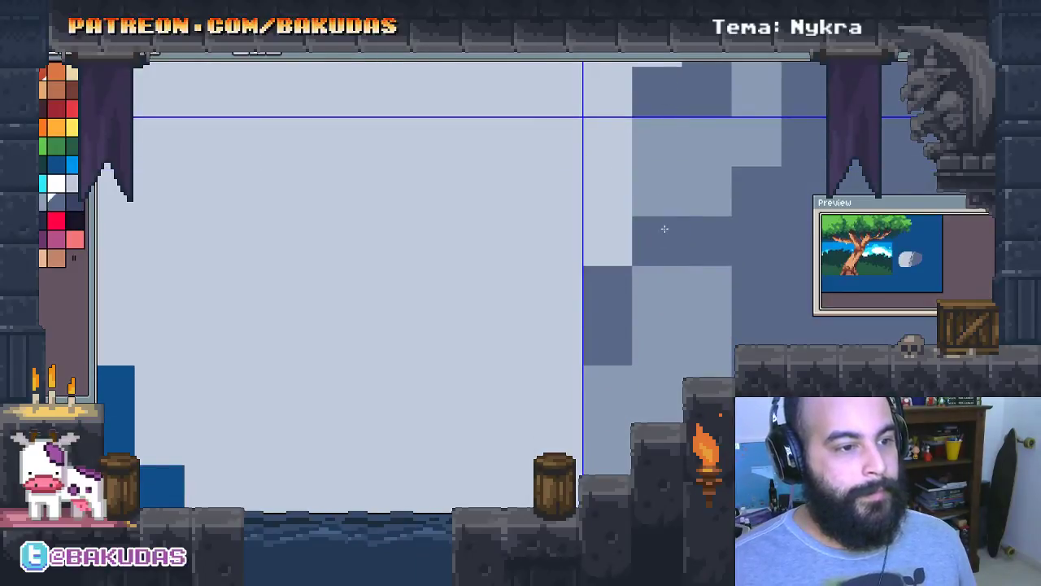
{"action": "mouse_move", "coordinate": [612, 297]}
{"action": "left_mouse_down"}
{"action": "mouse_move", "coordinate": [670, 318]}
{"action": "mouse_move", "coordinate": [725, 296]}
{"action": "left_mouse_up"}
{"action": "left_click", "coordinate": [636, 318]}
Add light highlight flecks within the shadow, turning a blue-grey block light
{"action": "scroll", "coordinate": [714, 134], "scroll_direction": "up", "scroll_amount": 1}
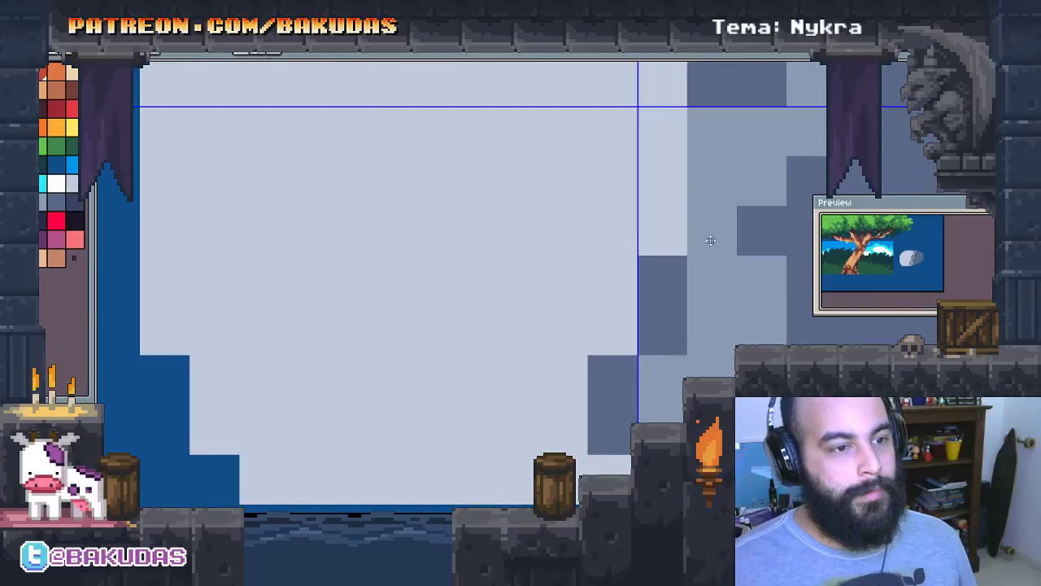
{"action": "scroll", "coordinate": [709, 232], "scroll_direction": "up", "scroll_amount": 1}
{"action": "scroll", "coordinate": [744, 290], "scroll_direction": "up", "scroll_amount": 3}
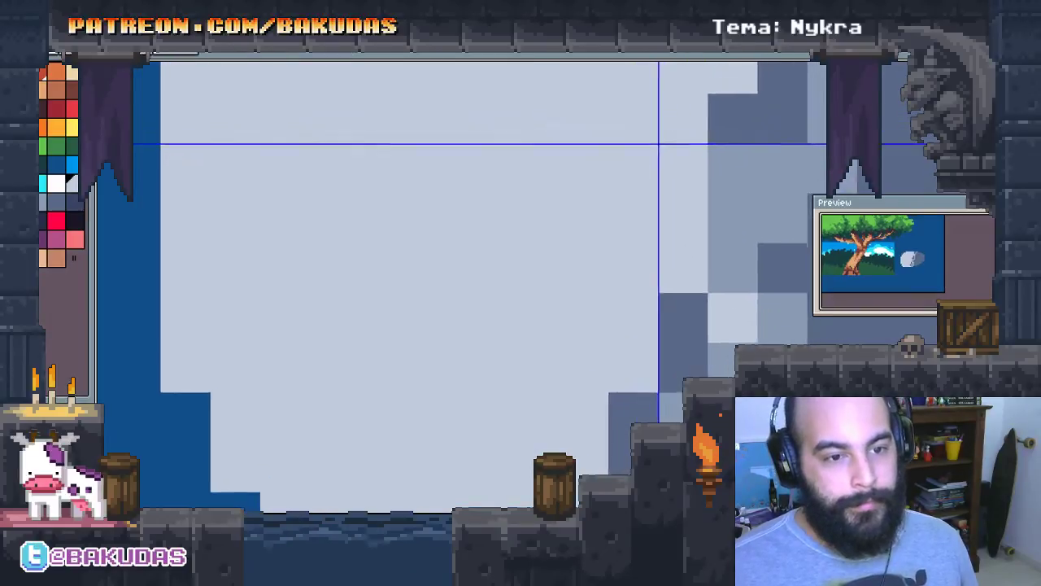
{"action": "scroll", "coordinate": [745, 291], "scroll_direction": "right", "scroll_amount": 1}
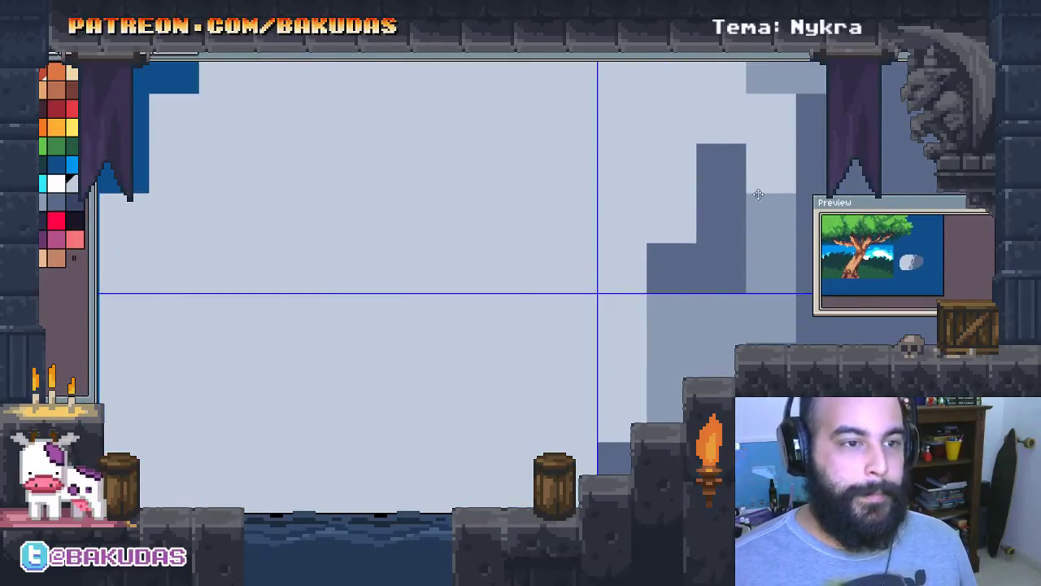
{"action": "scroll", "coordinate": [760, 153], "scroll_direction": "up", "scroll_amount": 2}
{"action": "scroll", "coordinate": [761, 153], "scroll_direction": "right", "scroll_amount": 1}
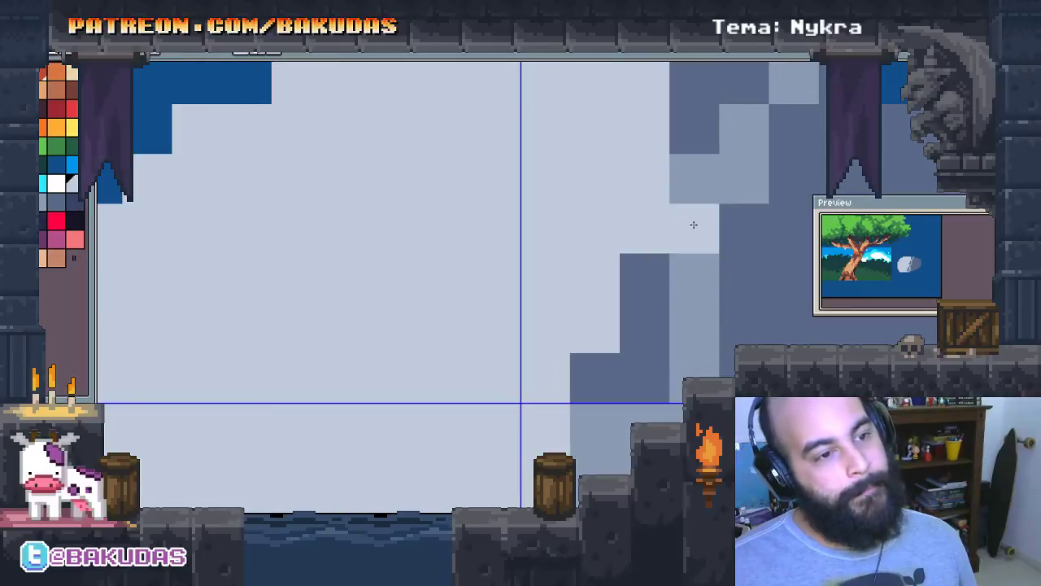
{"action": "left_click", "coordinate": [691, 275]}
{"action": "scroll", "coordinate": [691, 274], "scroll_direction": "up", "scroll_amount": 1}
{"action": "left_click", "coordinate": [776, 140]}
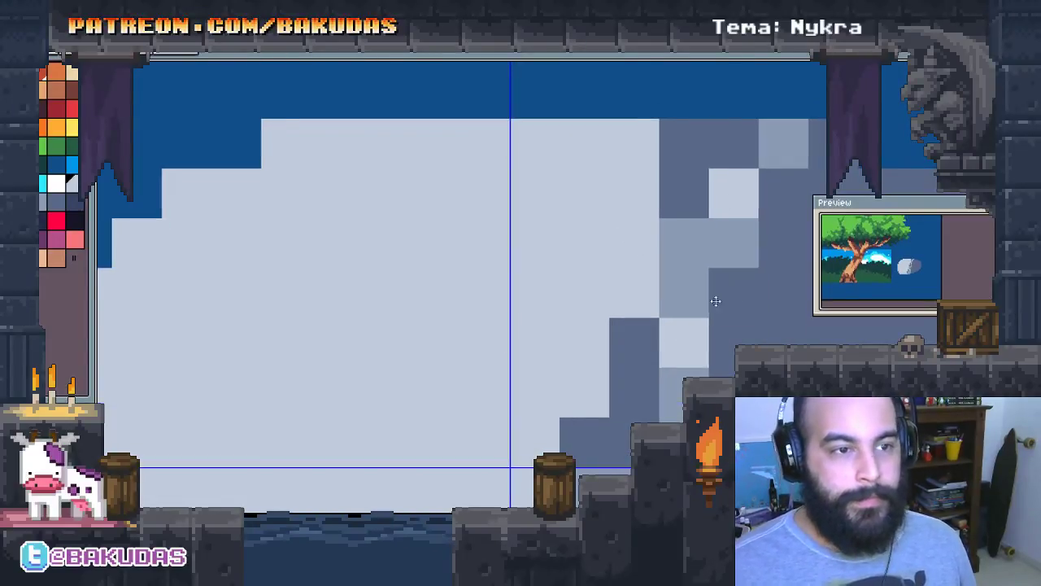
Place dark shadow blocks on the blob, redoing one misplaced block
{"action": "scroll", "coordinate": [736, 293], "scroll_direction": "right", "scroll_amount": 1}
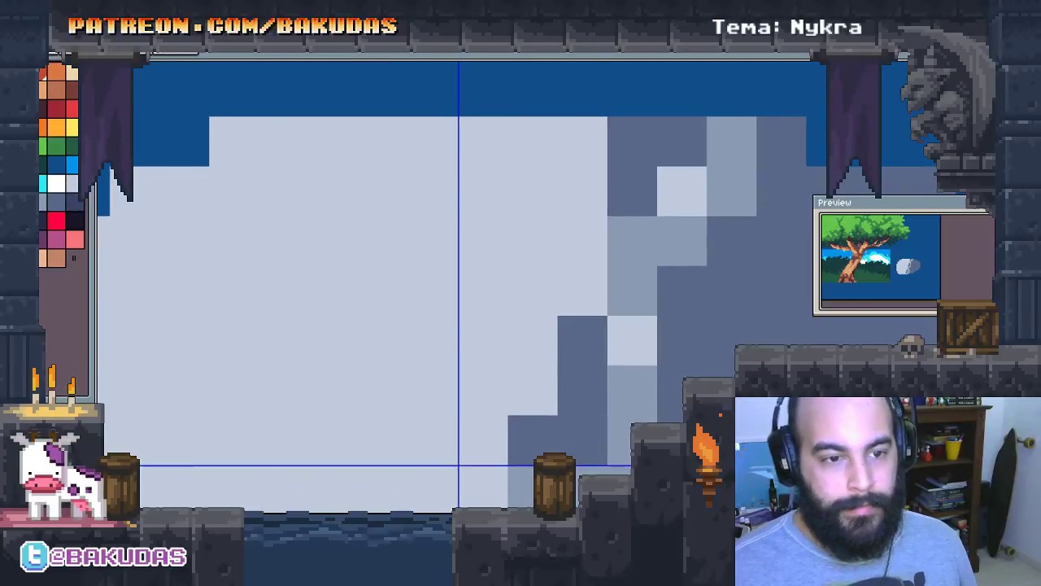
{"action": "scroll", "coordinate": [721, 264], "scroll_direction": "down", "scroll_amount": 6}
{"action": "scroll", "coordinate": [724, 252], "scroll_direction": "left", "scroll_amount": 5}
{"action": "scroll", "coordinate": [615, 188], "scroll_direction": "down", "scroll_amount": 2}
{"action": "scroll", "coordinate": [616, 188], "scroll_direction": "right", "scroll_amount": 1}
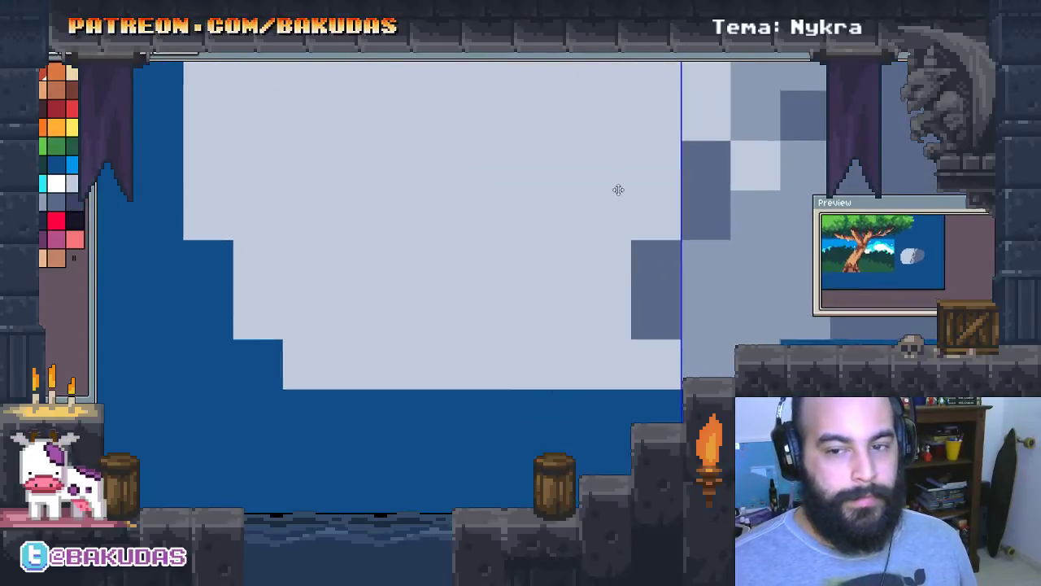
{"action": "scroll", "coordinate": [646, 135], "scroll_direction": "down", "scroll_amount": 1}
{"action": "scroll", "coordinate": [672, 148], "scroll_direction": "down", "scroll_amount": 1}
{"action": "scroll", "coordinate": [672, 148], "scroll_direction": "up", "scroll_amount": 2}
{"action": "scroll", "coordinate": [672, 148], "scroll_direction": "right", "scroll_amount": 1}
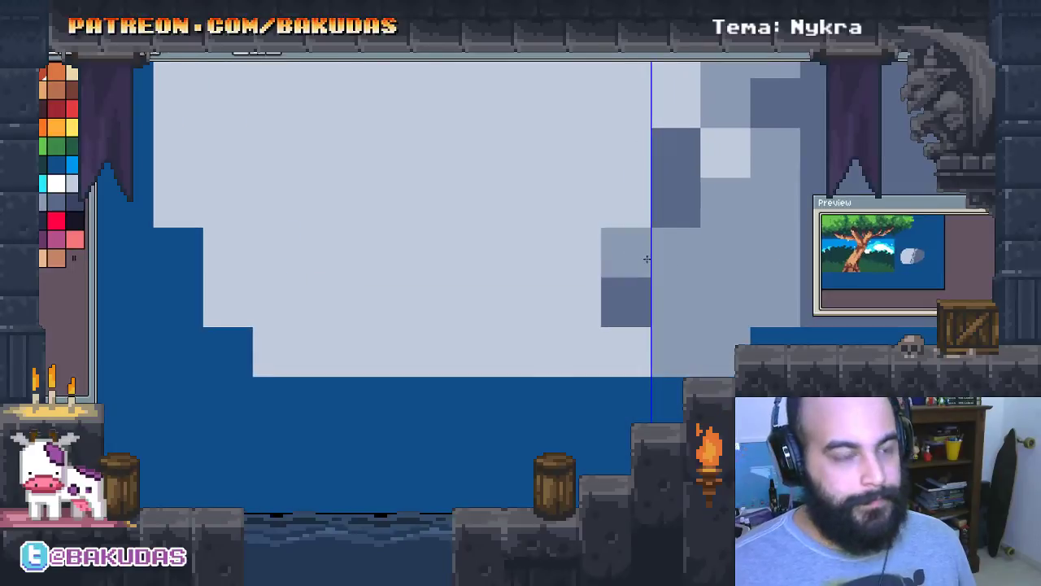
{"action": "scroll", "coordinate": [691, 269], "scroll_direction": "up", "scroll_amount": 1}
{"action": "left_click", "coordinate": [646, 236]}
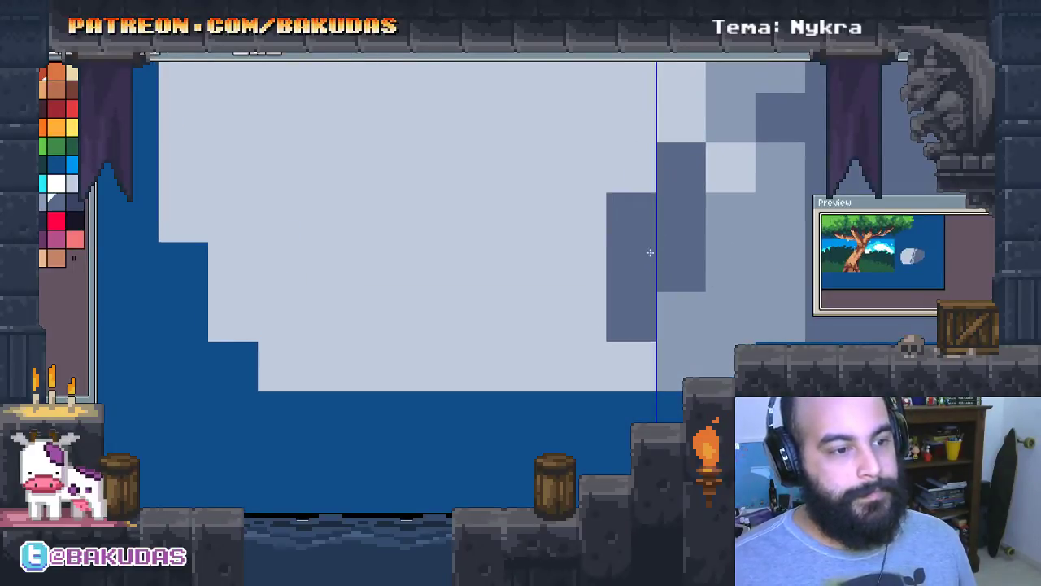
{"action": "left_click", "coordinate": [599, 302]}
{"action": "key", "text": "ctrl+z"}
{"action": "left_click", "coordinate": [600, 286]}
Fill grey blocks into the lower part of the shadow
{"action": "left_click", "coordinate": [715, 330]}
{"action": "left_click", "coordinate": [632, 366]}
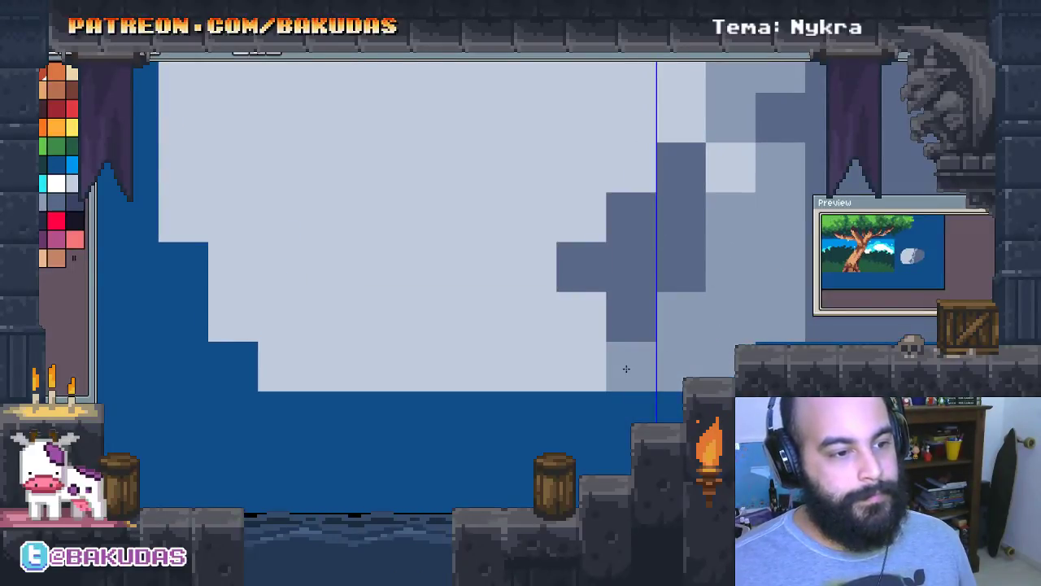
{"action": "left_click", "coordinate": [585, 331]}
{"action": "left_click", "coordinate": [585, 353]}
Move the moon's left half outward and fill the gap with light grey
{"action": "scroll", "coordinate": [671, 335], "scroll_direction": "up", "scroll_amount": 2}
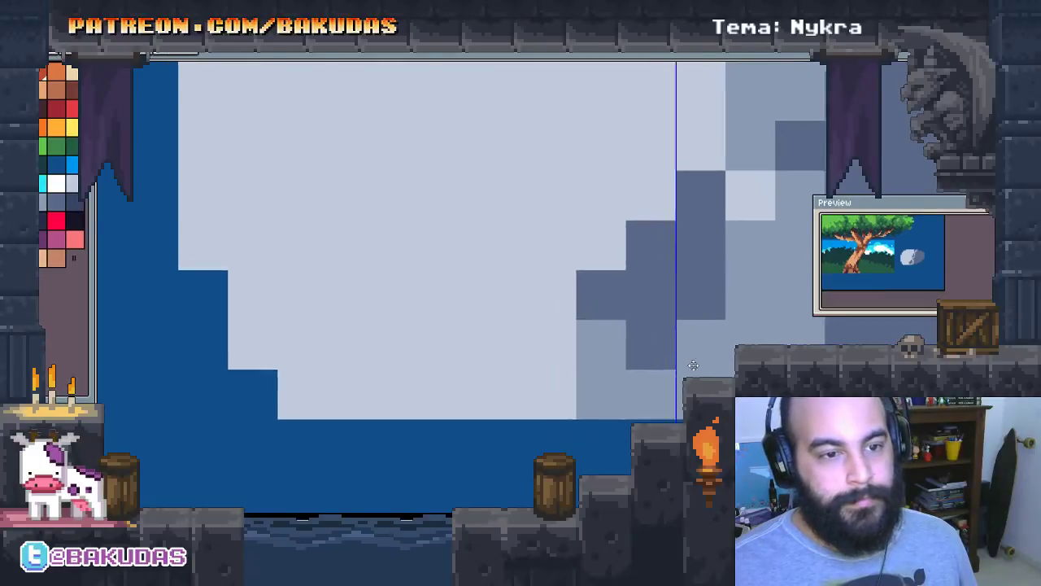
{"action": "scroll", "coordinate": [489, 350], "scroll_direction": "left", "scroll_amount": 5}
{"action": "scroll", "coordinate": [504, 346], "scroll_direction": "down", "scroll_amount": 3}
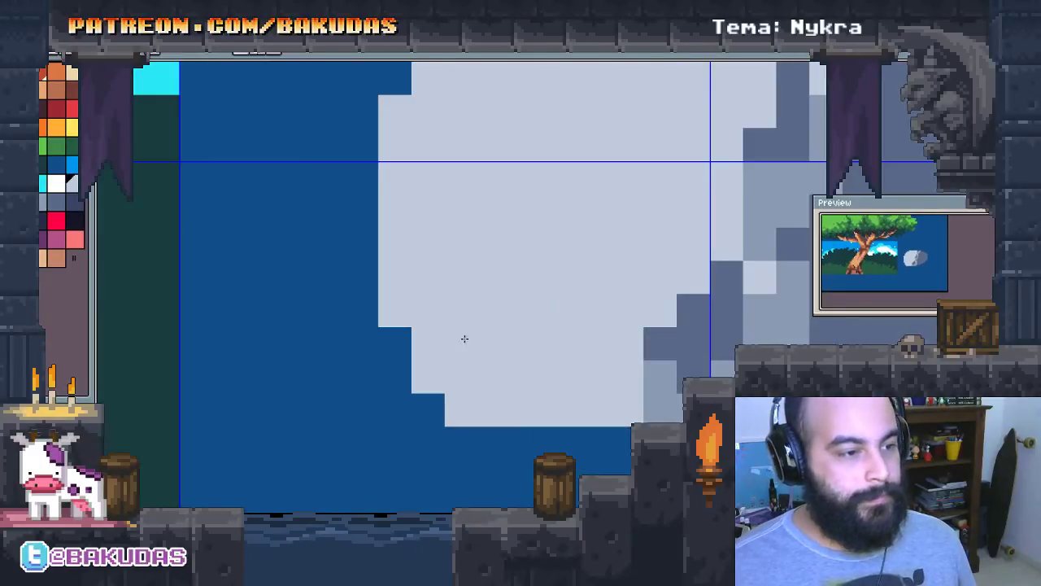
{"action": "scroll", "coordinate": [539, 379], "scroll_direction": "left", "scroll_amount": 2}
{"action": "left_click_drag", "start_coordinate": [453, 108], "coordinate": [555, 361]}
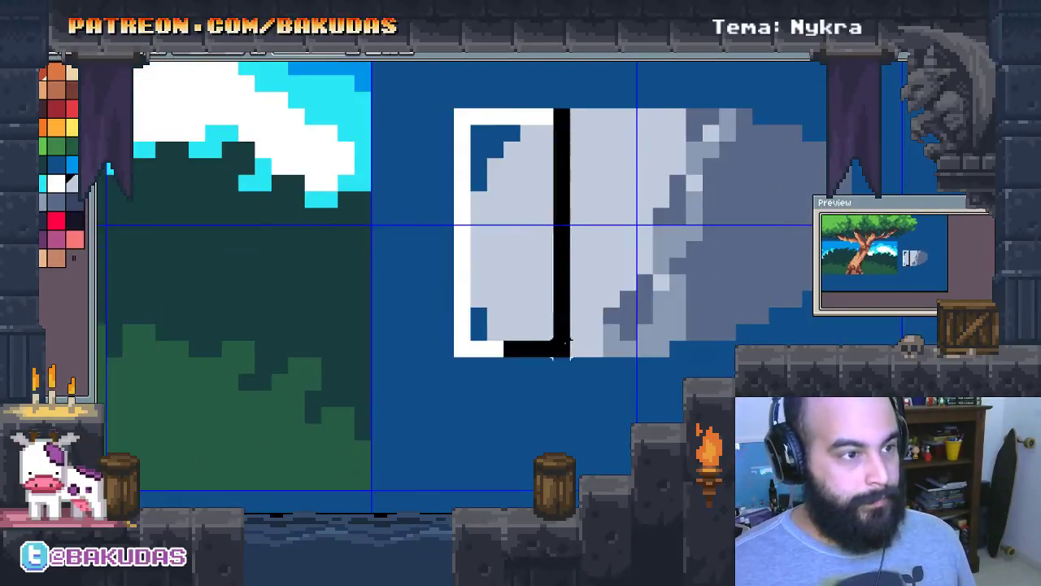
{"action": "left_click_drag", "start_coordinate": [562, 317], "coordinate": [528, 317]}
{"action": "scroll", "coordinate": [535, 327], "scroll_direction": "up", "scroll_amount": 1}
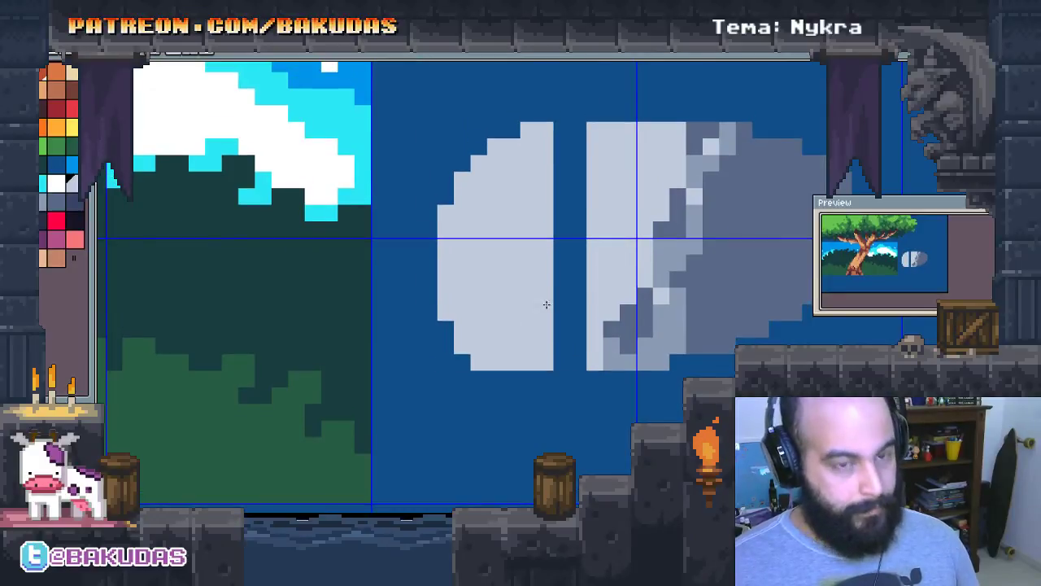
{"action": "left_click_drag", "start_coordinate": [578, 130], "coordinate": [572, 364]}
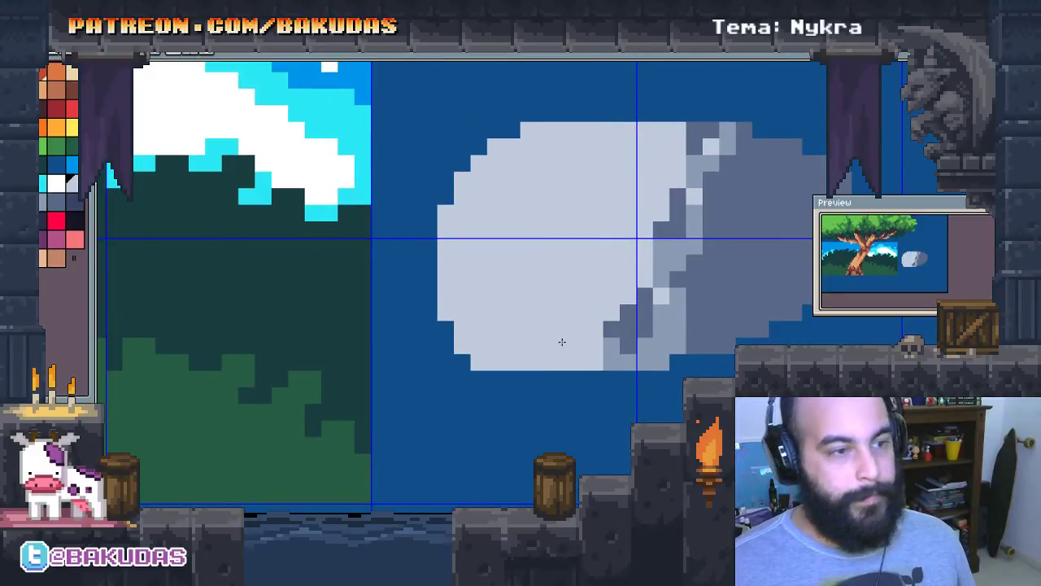
Extend the rock's right edge with a grey block
{"action": "scroll", "coordinate": [562, 342], "scroll_direction": "up", "scroll_amount": 1}
{"action": "scroll", "coordinate": [545, 342], "scroll_direction": "right", "scroll_amount": 2}
{"action": "scroll", "coordinate": [613, 201], "scroll_direction": "up", "scroll_amount": 1}
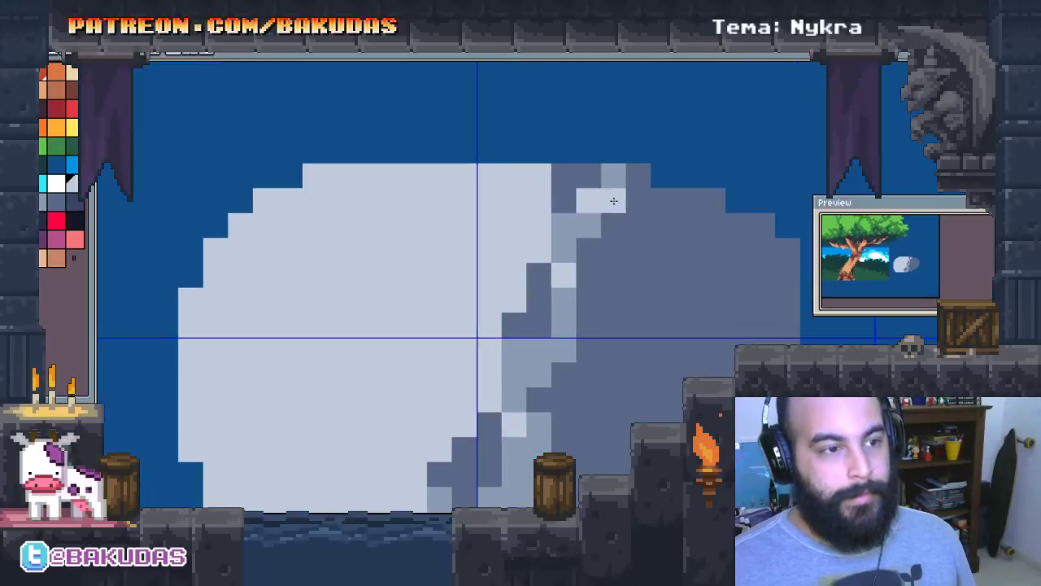
{"action": "scroll", "coordinate": [714, 293], "scroll_direction": "down", "scroll_amount": 2}
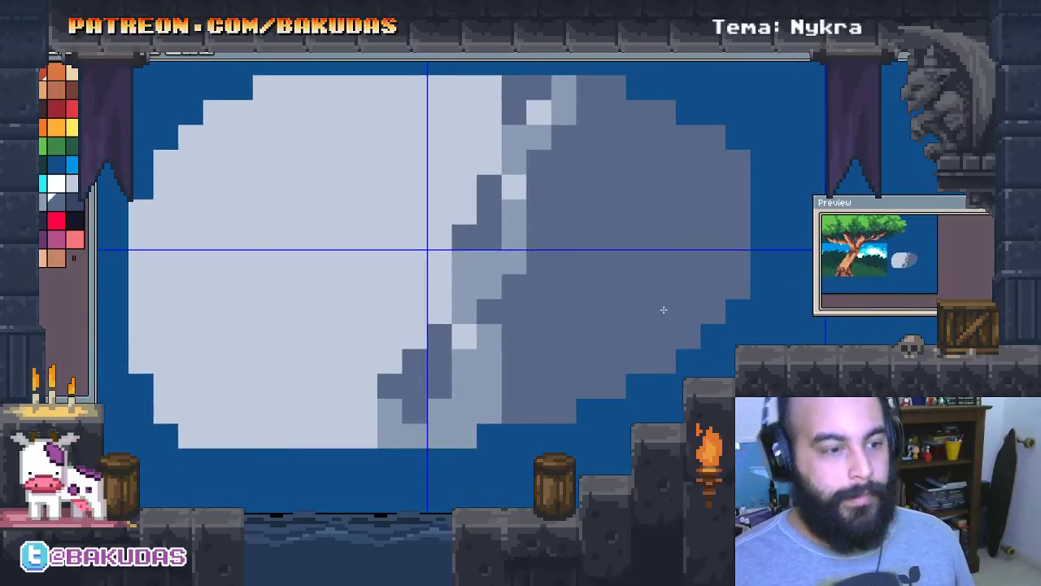
{"action": "left_click", "coordinate": [716, 325]}
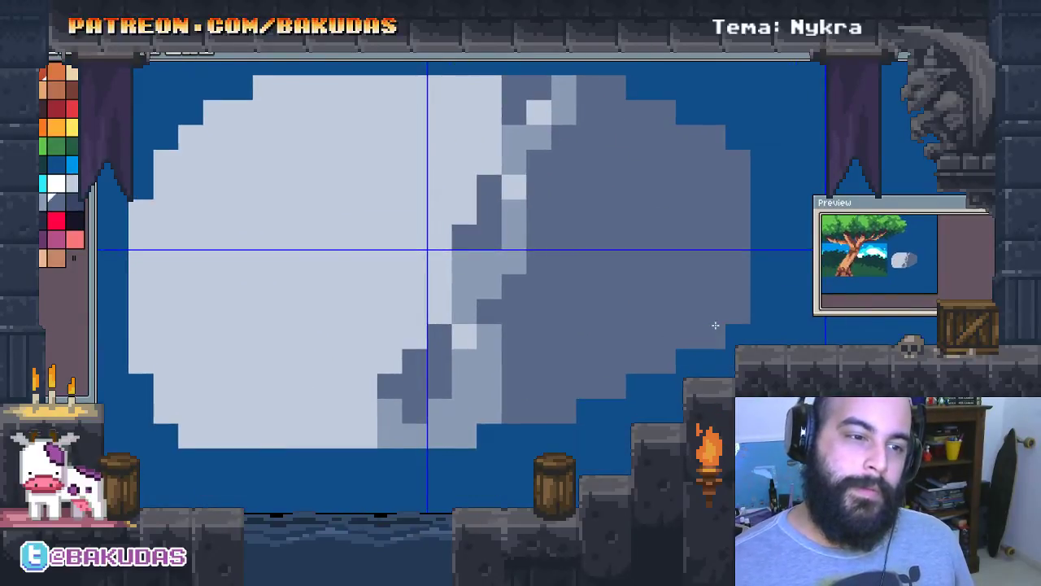
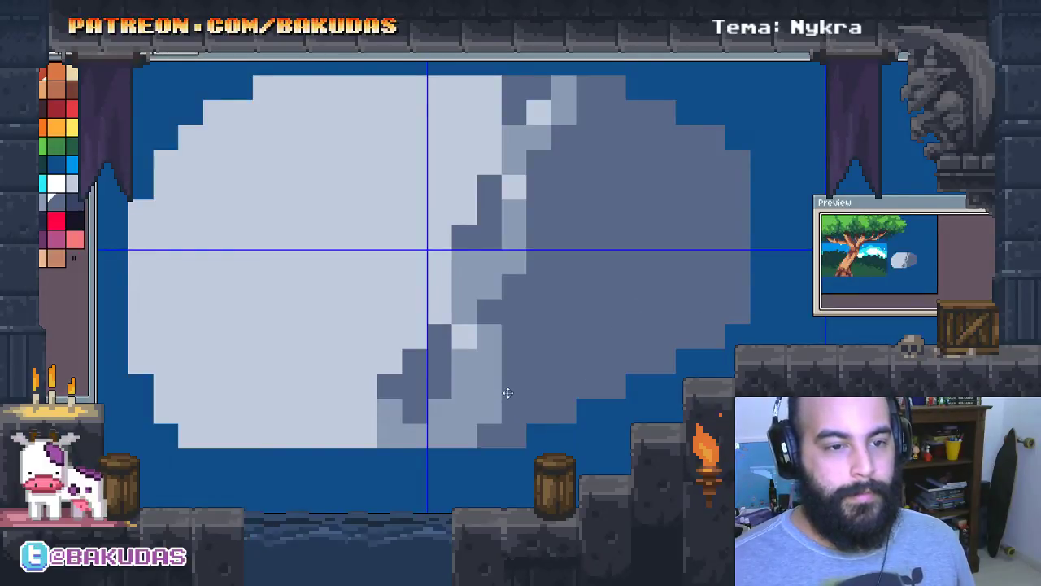
Darken two pixels in the rock's right-edge shading and add light grey pixels down one column
{"action": "left_click_drag", "start_coordinate": [508, 393], "coordinate": [678, 342]}
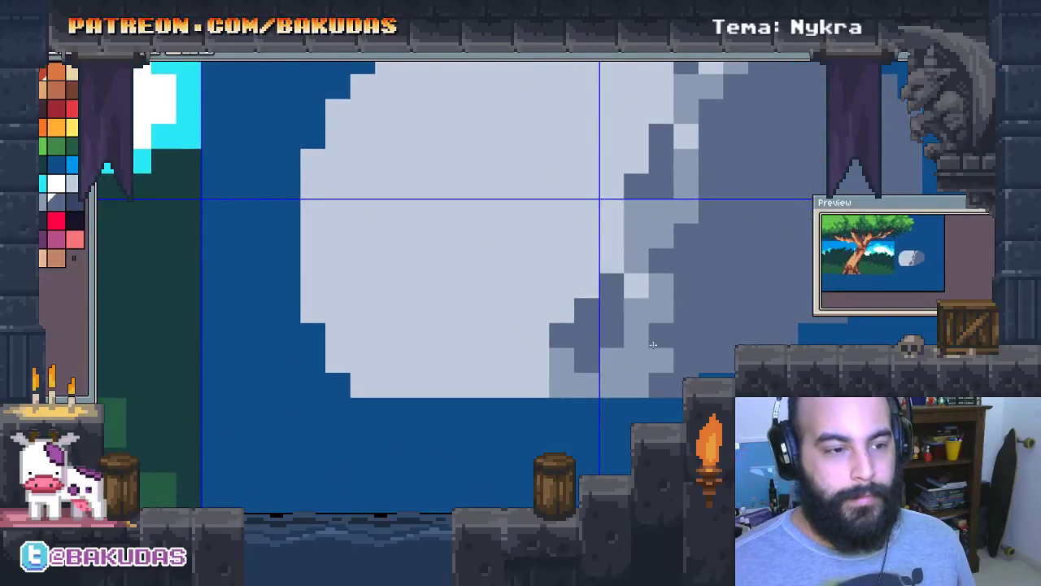
{"action": "scroll", "coordinate": [652, 345], "scroll_direction": "up", "scroll_amount": 1}
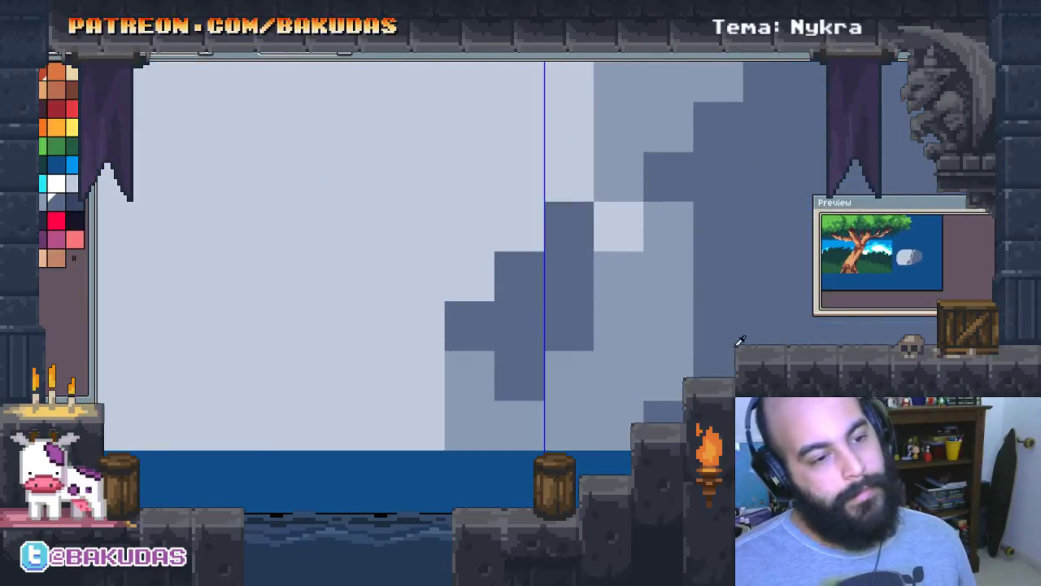
{"action": "left_click", "coordinate": [619, 426]}
{"action": "left_click", "coordinate": [667, 376]}
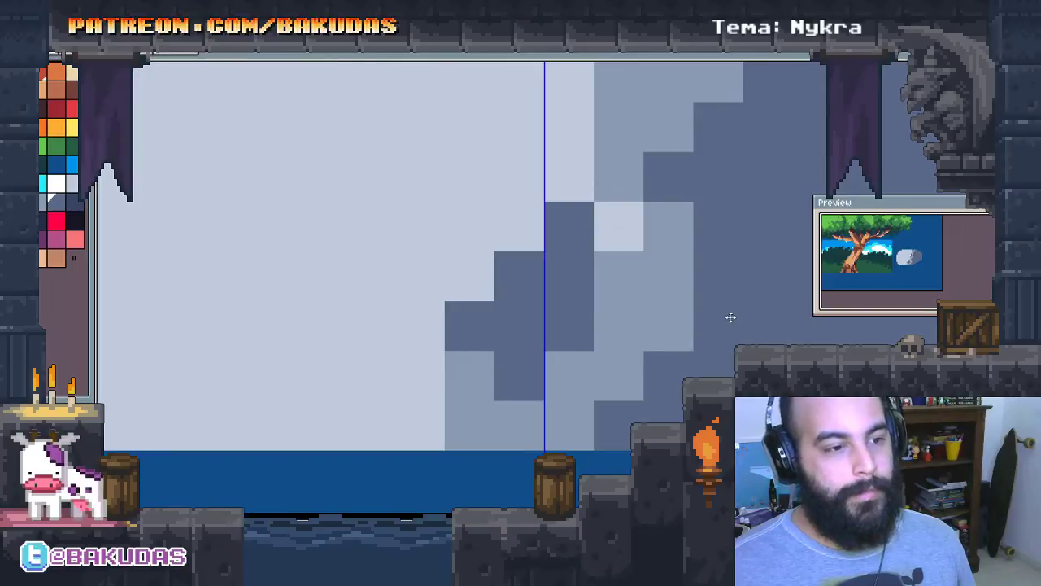
{"action": "left_click_drag", "start_coordinate": [730, 317], "coordinate": [720, 355]}
{"action": "left_click", "coordinate": [657, 363]}
{"action": "left_click_drag", "start_coordinate": [715, 216], "coordinate": [681, 378]}
{"action": "left_click", "coordinate": [662, 327]}
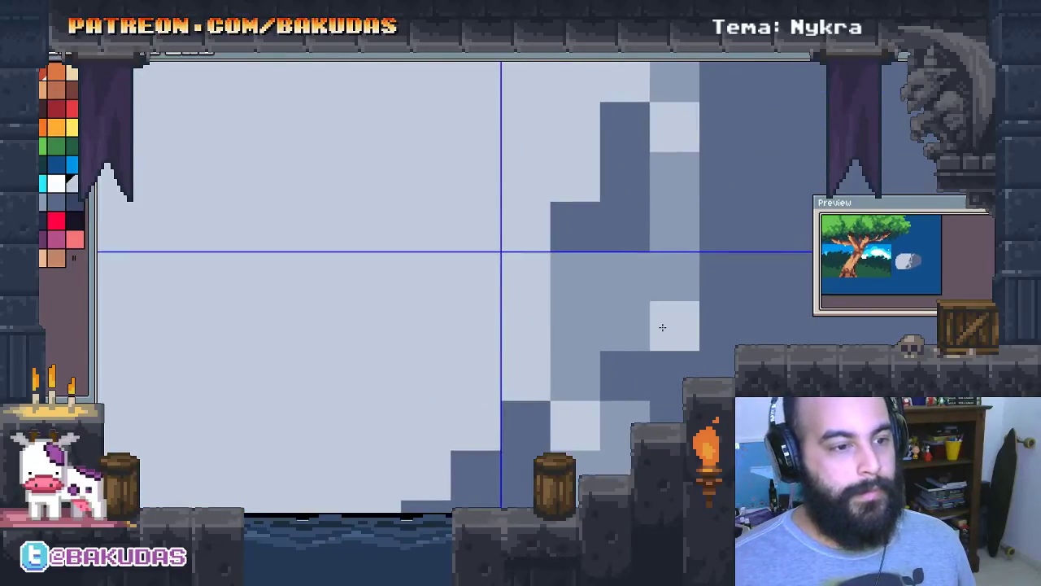
{"action": "mouse_move", "coordinate": [724, 277]}
{"action": "left_mouse_down"}
{"action": "mouse_move", "coordinate": [727, 233]}
{"action": "mouse_move", "coordinate": [723, 325]}
{"action": "left_mouse_up"}
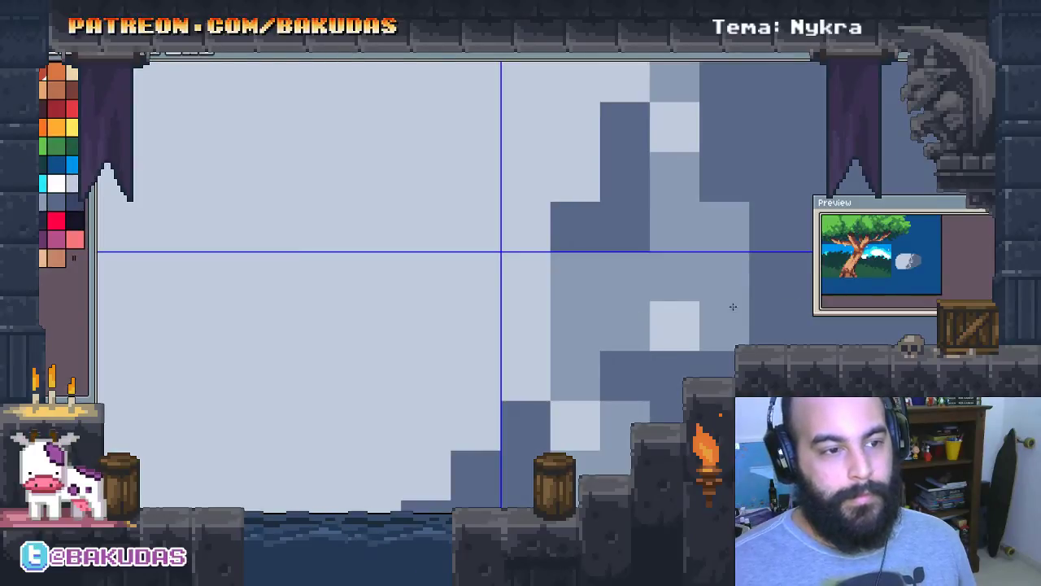
Lighten several right-edge shading pixels, darken the shadow edge, and add mid grey near the top right
{"action": "left_click", "coordinate": [718, 230]}
{"action": "left_click", "coordinate": [717, 254]}
{"action": "mouse_move", "coordinate": [719, 234]}
{"action": "left_mouse_down"}
{"action": "mouse_move", "coordinate": [718, 254]}
{"action": "mouse_move", "coordinate": [679, 295]}
{"action": "mouse_move", "coordinate": [623, 296]}
{"action": "mouse_move", "coordinate": [632, 249]}
{"action": "mouse_move", "coordinate": [616, 309]}
{"action": "mouse_move", "coordinate": [670, 318]}
{"action": "mouse_move", "coordinate": [646, 342]}
{"action": "left_mouse_up"}
{"action": "left_click", "coordinate": [655, 227]}
{"action": "left_click", "coordinate": [705, 140]}
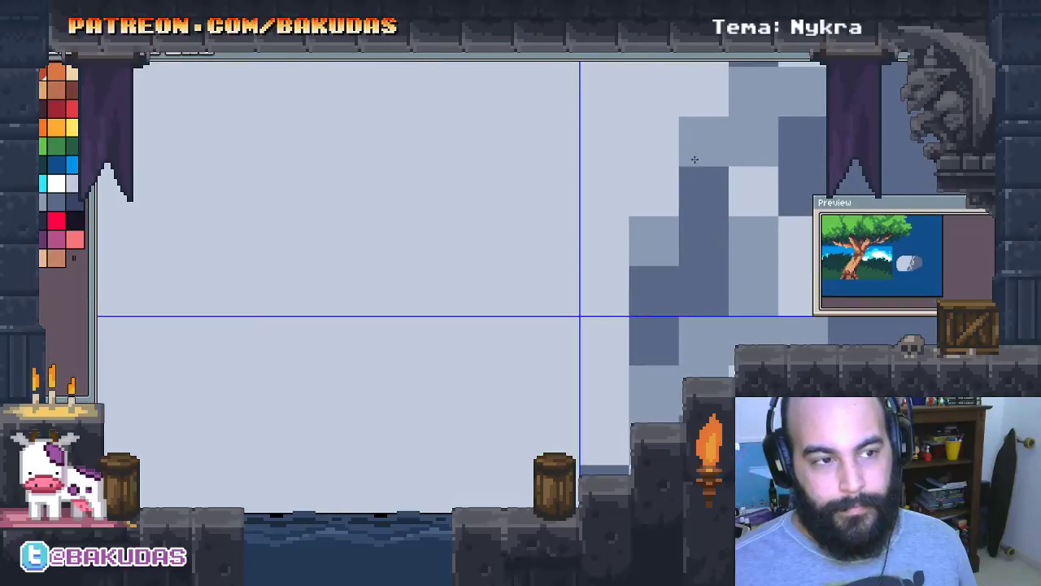
{"action": "left_click_drag", "start_coordinate": [667, 298], "coordinate": [673, 296]}
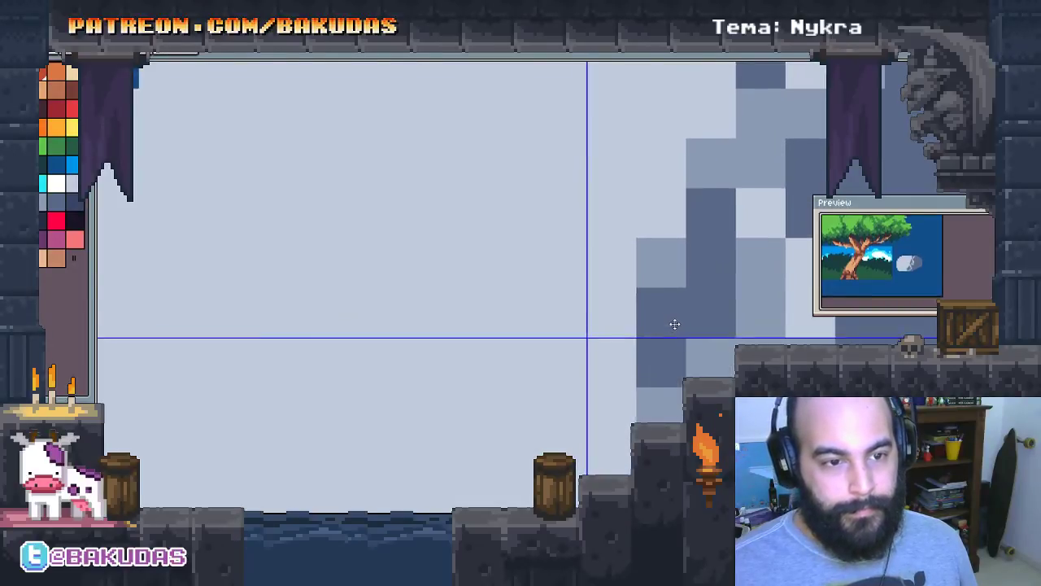
Darken two more shading pixels and paint mid grey shading pixels
{"action": "scroll", "coordinate": [674, 296], "scroll_direction": "up", "scroll_amount": 5}
{"action": "left_click", "coordinate": [689, 267]}
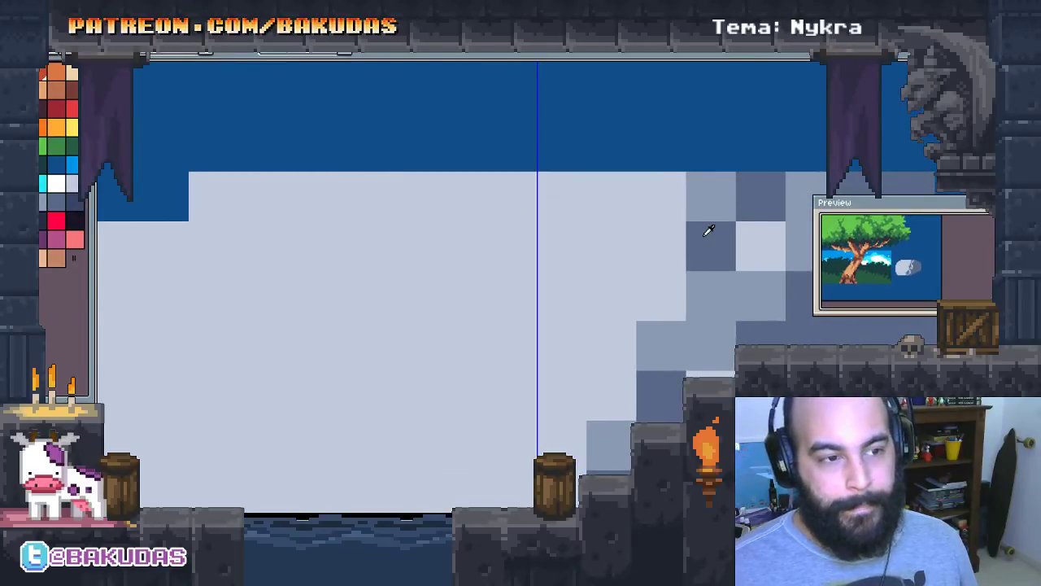
{"action": "left_click", "coordinate": [675, 293]}
{"action": "left_click", "coordinate": [661, 246]}
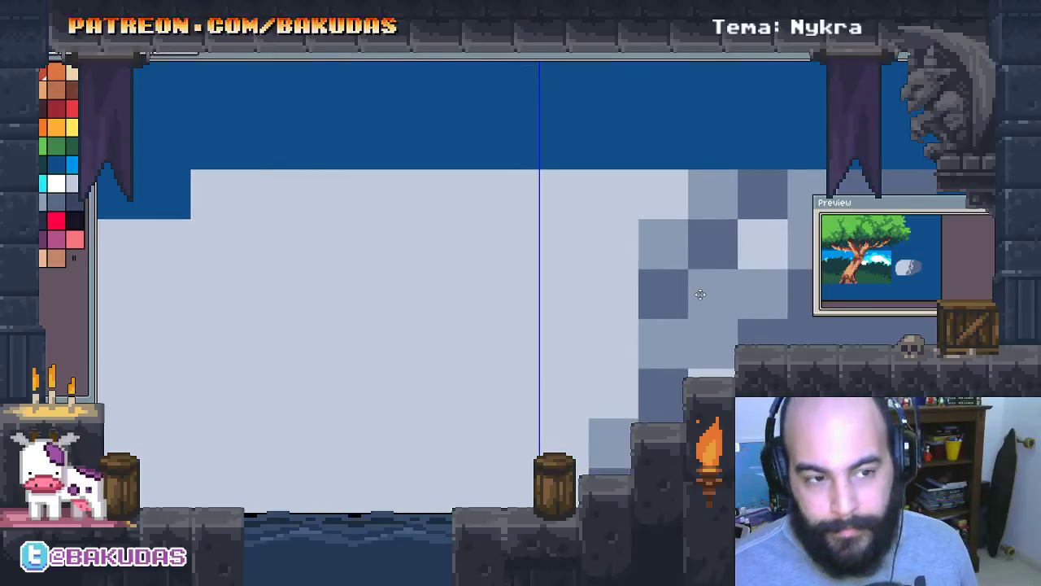
{"action": "left_click_drag", "start_coordinate": [698, 296], "coordinate": [701, 293]}
Try darkening the white pixel in the shading, then undo the last strokes
{"action": "scroll", "coordinate": [701, 293], "scroll_direction": "down", "scroll_amount": 3}
{"action": "scroll", "coordinate": [708, 305], "scroll_direction": "down", "scroll_amount": 3}
{"action": "scroll", "coordinate": [716, 317], "scroll_direction": "right", "scroll_amount": 2}
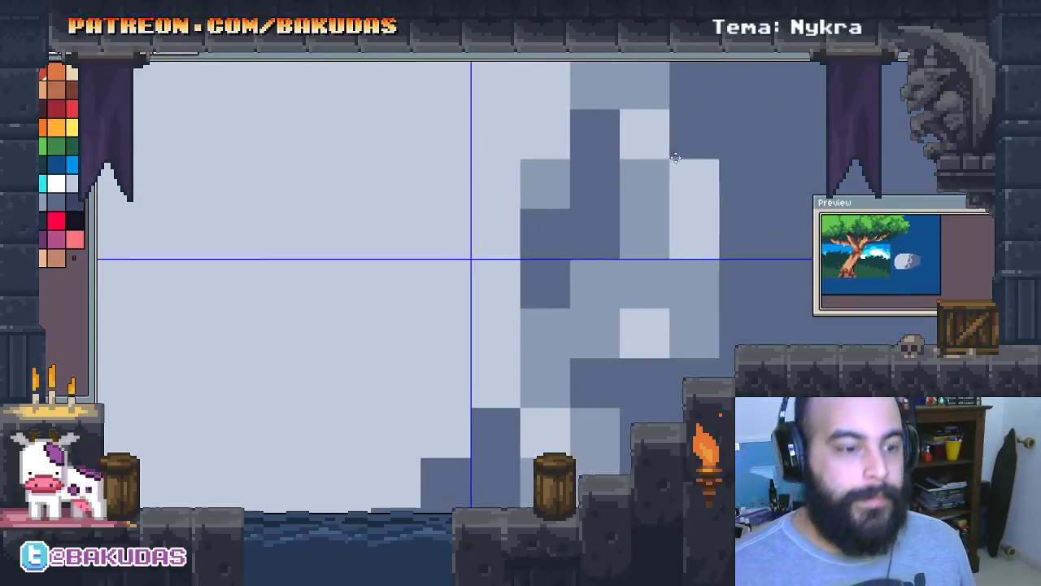
{"action": "scroll", "coordinate": [726, 330], "scroll_direction": "down", "scroll_amount": 2}
{"action": "scroll", "coordinate": [748, 284], "scroll_direction": "left", "scroll_amount": 1}
{"action": "left_click", "coordinate": [662, 286]}
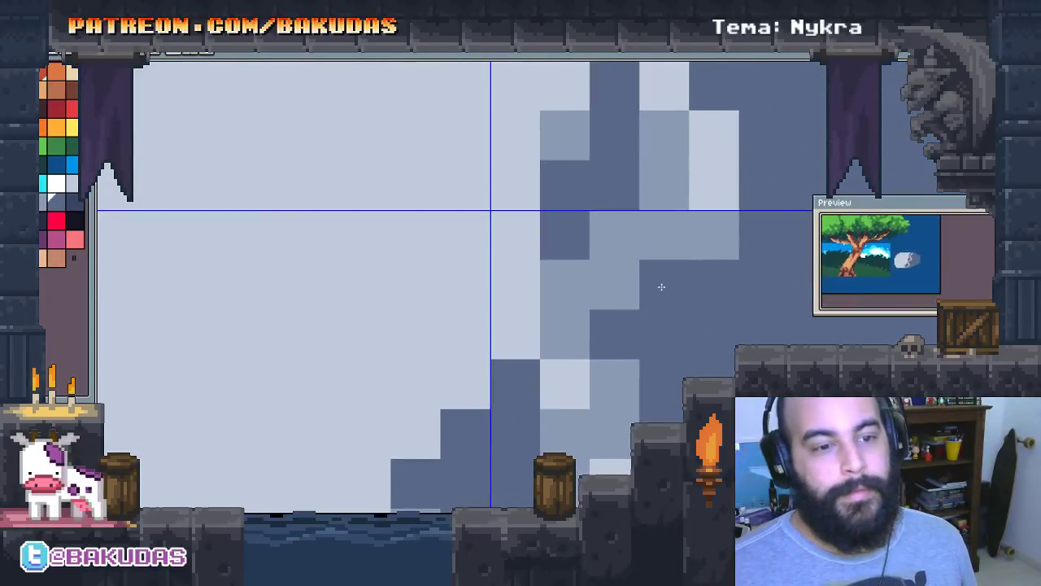
{"action": "key", "text": "ctrl+z"}
{"action": "key", "text": "ctrl+z"}
{"action": "scroll", "coordinate": [655, 276], "scroll_direction": "down", "scroll_amount": 2}
{"action": "scroll", "coordinate": [649, 266], "scroll_direction": "left", "scroll_amount": 3}
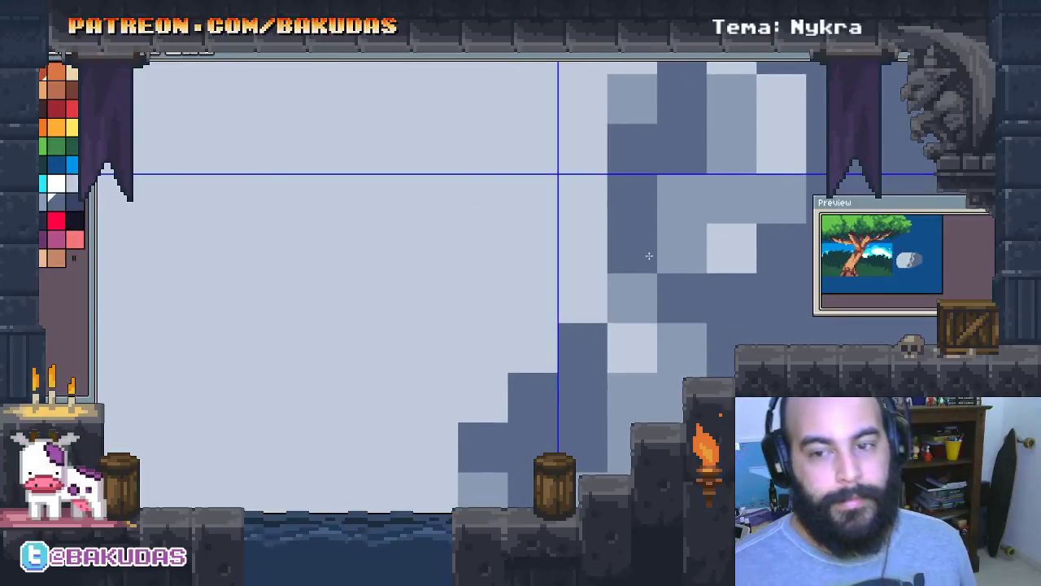
Pick the near-black swatch and pencil a dark blob spreading down and right on the pale shape
{"action": "scroll", "coordinate": [616, 251], "scroll_direction": "down", "scroll_amount": 3}
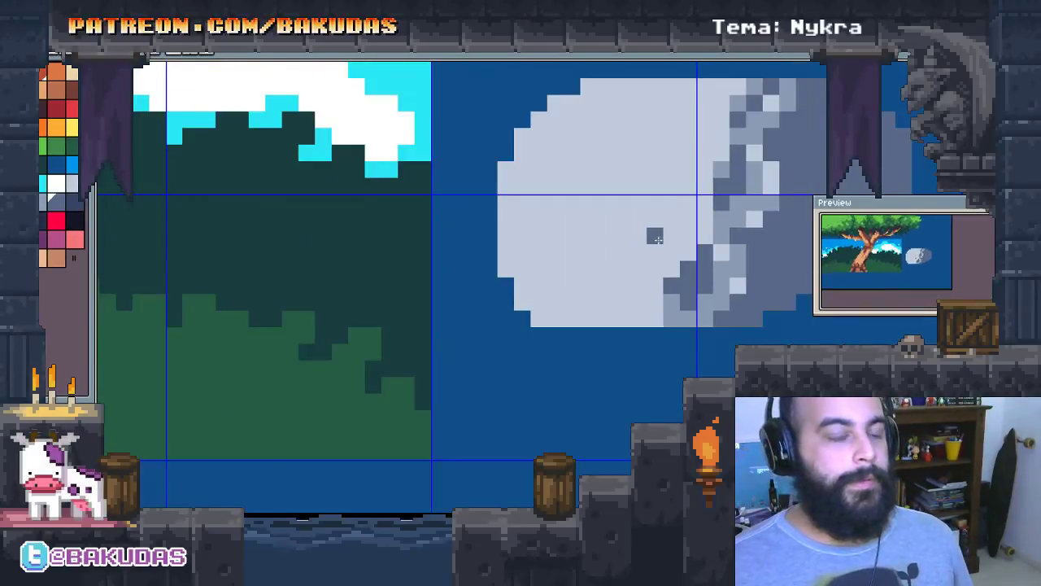
{"action": "left_click", "coordinate": [72, 220]}
{"action": "scroll", "coordinate": [496, 309], "scroll_direction": "up", "scroll_amount": 2}
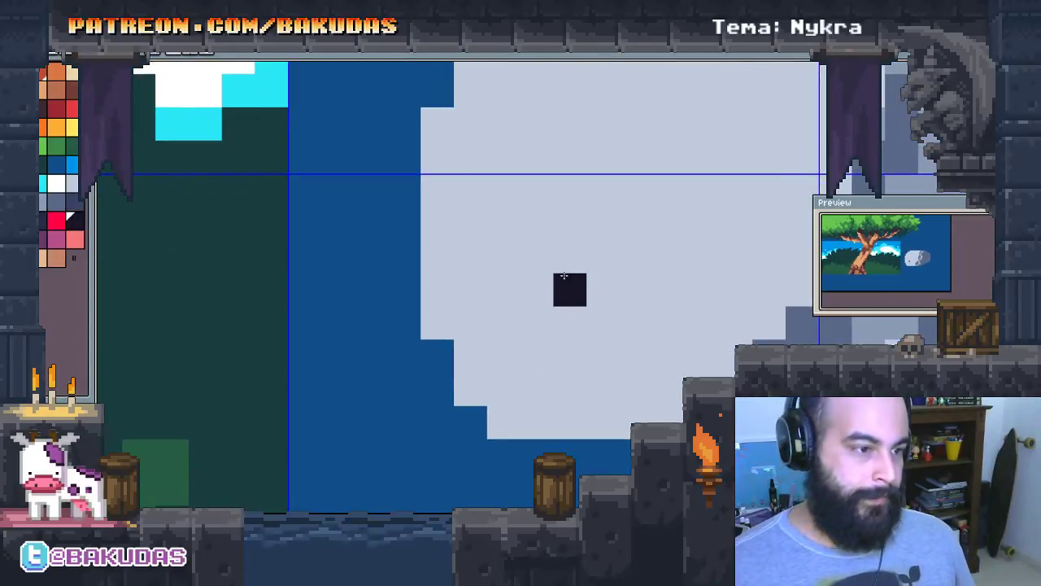
{"action": "left_click", "coordinate": [504, 290]}
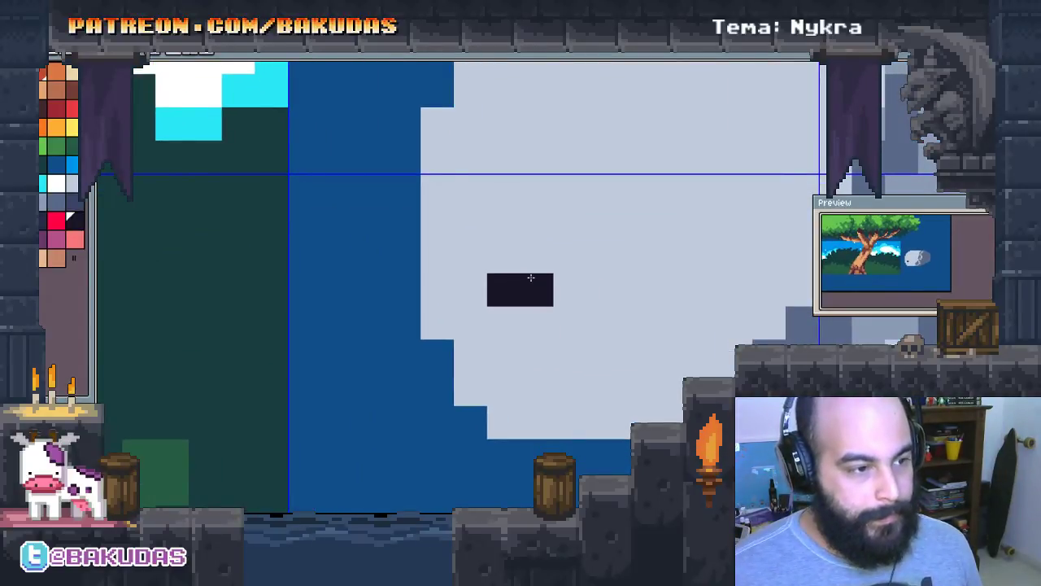
{"action": "mouse_move", "coordinate": [504, 281]}
{"action": "left_mouse_down"}
{"action": "mouse_move", "coordinate": [533, 306]}
{"action": "mouse_move", "coordinate": [547, 341]}
{"action": "mouse_move", "coordinate": [535, 269]}
{"action": "mouse_move", "coordinate": [636, 311]}
{"action": "mouse_move", "coordinate": [593, 344]}
{"action": "mouse_move", "coordinate": [651, 323]}
{"action": "left_mouse_up"}
{"action": "left_click", "coordinate": [697, 271]}
{"action": "mouse_move", "coordinate": [696, 272]}
{"action": "left_mouse_down"}
{"action": "mouse_move", "coordinate": [693, 314]}
{"action": "mouse_move", "coordinate": [727, 279]}
{"action": "mouse_move", "coordinate": [699, 356]}
{"action": "mouse_move", "coordinate": [674, 349]}
{"action": "mouse_move", "coordinate": [689, 352]}
{"action": "mouse_move", "coordinate": [680, 397]}
{"action": "mouse_move", "coordinate": [621, 382]}
{"action": "left_mouse_up"}
Fill in the blob's bottom row and lower right side, undoing one stray pixel
{"action": "left_click", "coordinate": [513, 374]}
{"action": "left_click_drag", "start_coordinate": [513, 367], "coordinate": [594, 371]}
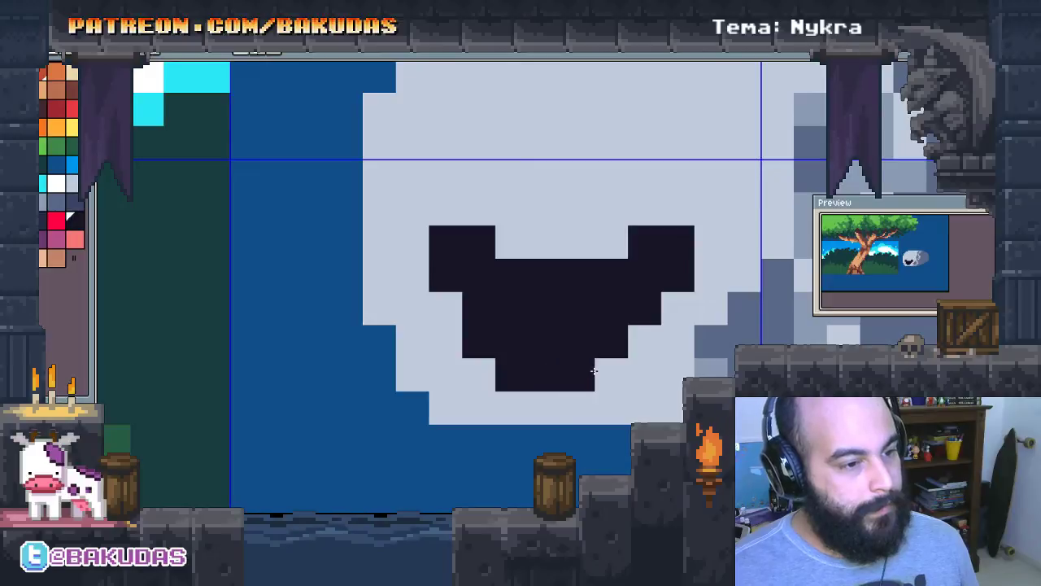
{"action": "left_click", "coordinate": [544, 401]}
{"action": "left_click", "coordinate": [572, 400]}
{"action": "left_click", "coordinate": [607, 376]}
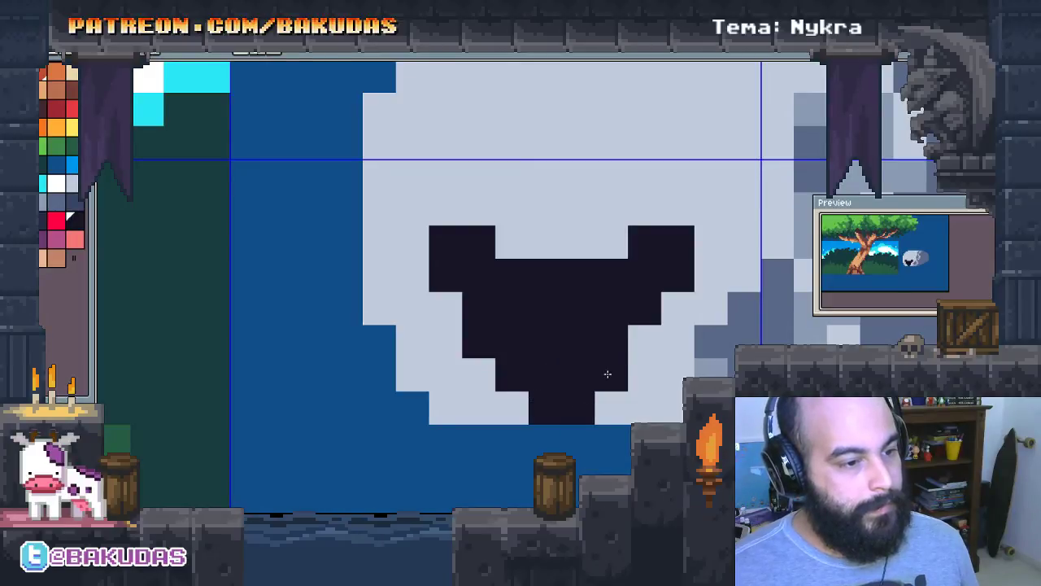
{"action": "left_click", "coordinate": [616, 398]}
{"action": "left_click", "coordinate": [631, 350]}
{"action": "left_click", "coordinate": [634, 368]}
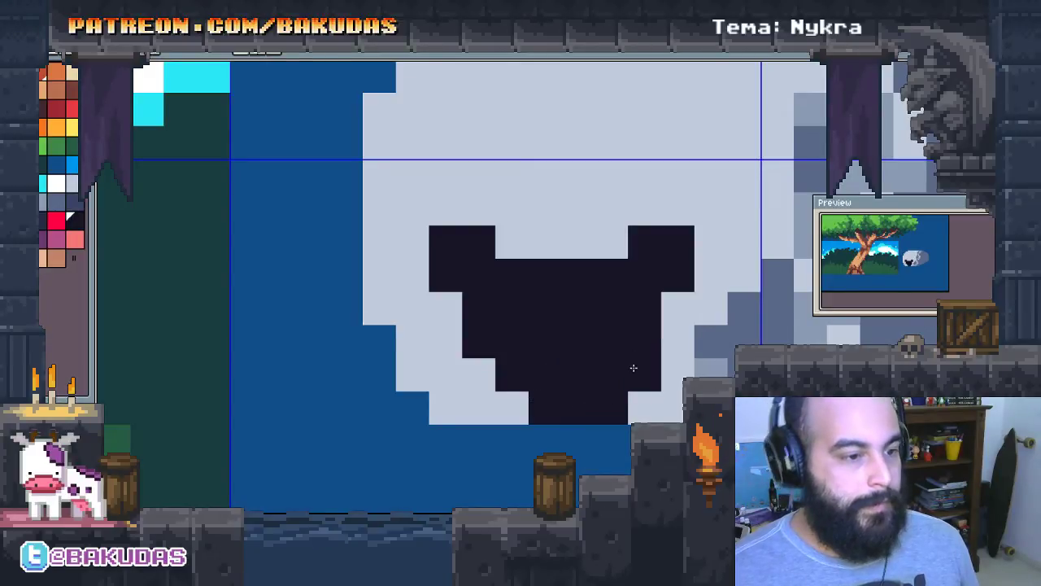
{"action": "left_click", "coordinate": [660, 317]}
{"action": "key", "text": "ctrl+z"}
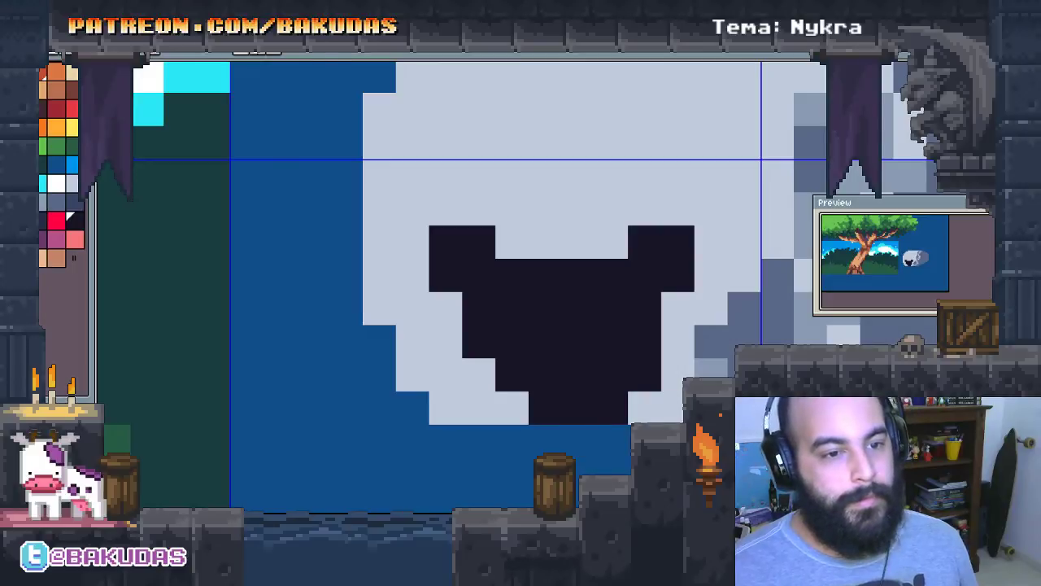
Select the dark blob and move it one pixel left
{"action": "scroll", "coordinate": [421, 304], "scroll_direction": "right", "scroll_amount": 3}
{"action": "scroll", "coordinate": [480, 305], "scroll_direction": "left", "scroll_amount": 1}
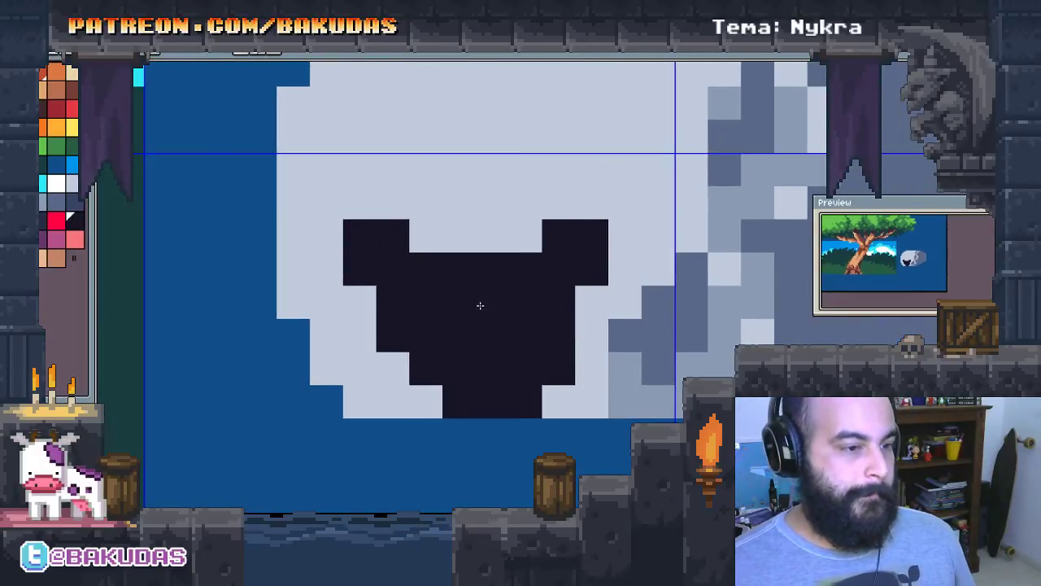
{"action": "scroll", "coordinate": [480, 305], "scroll_direction": "down", "scroll_amount": 1}
{"action": "scroll", "coordinate": [542, 372], "scroll_direction": "down", "scroll_amount": 1}
{"action": "left_click", "coordinate": [546, 362]}
{"action": "left_click_drag", "start_coordinate": [553, 372], "coordinate": [539, 378]}
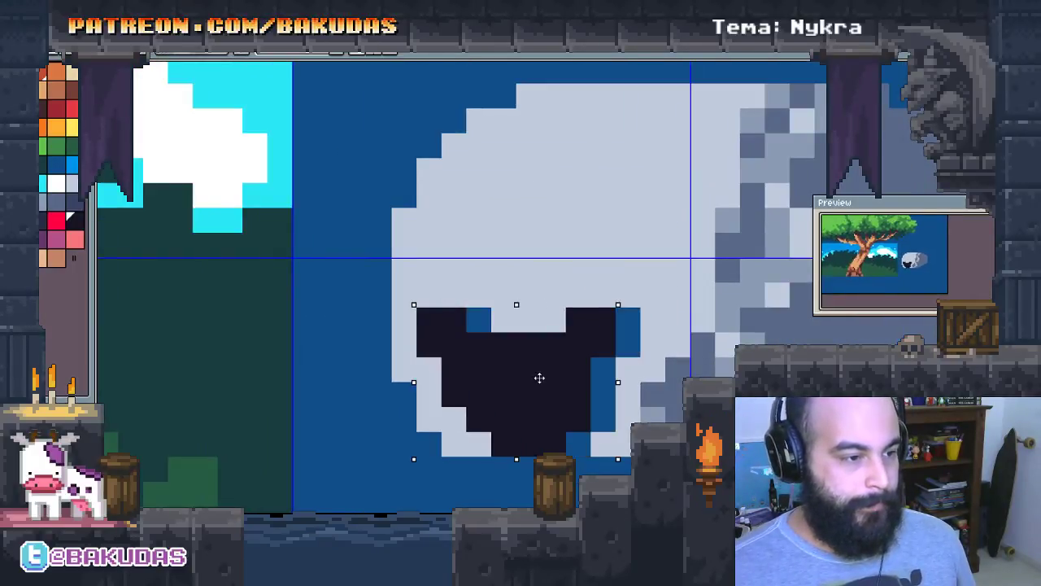
{"action": "scroll", "coordinate": [539, 377], "scroll_direction": "up", "scroll_amount": 1}
Fill the blue gaps at the blob's top-left, lower right and right edge with grey
{"action": "left_click", "coordinate": [466, 304]}
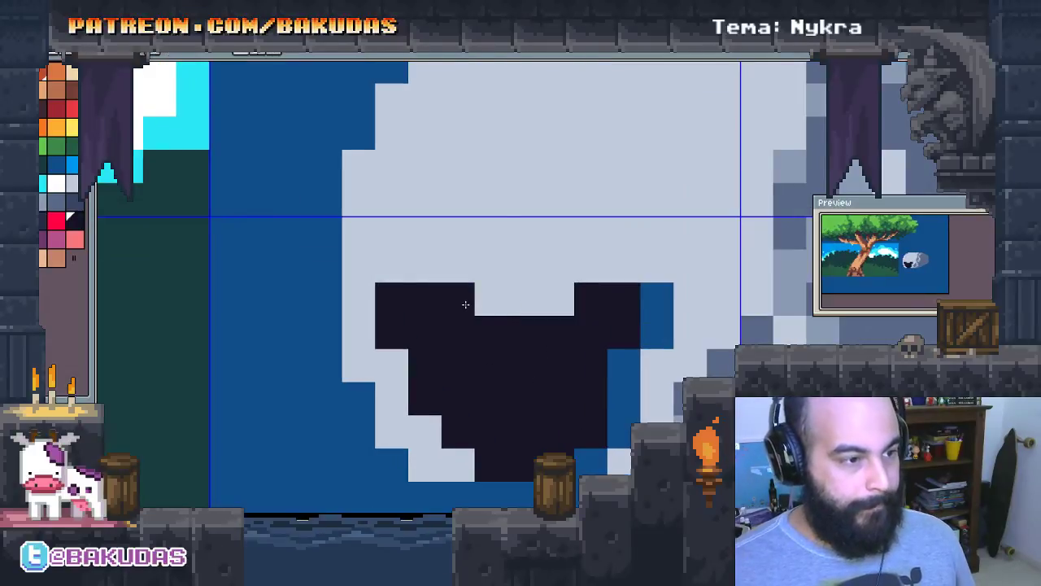
{"action": "key", "text": "ctrl+z"}
{"action": "left_click", "coordinate": [458, 299]}
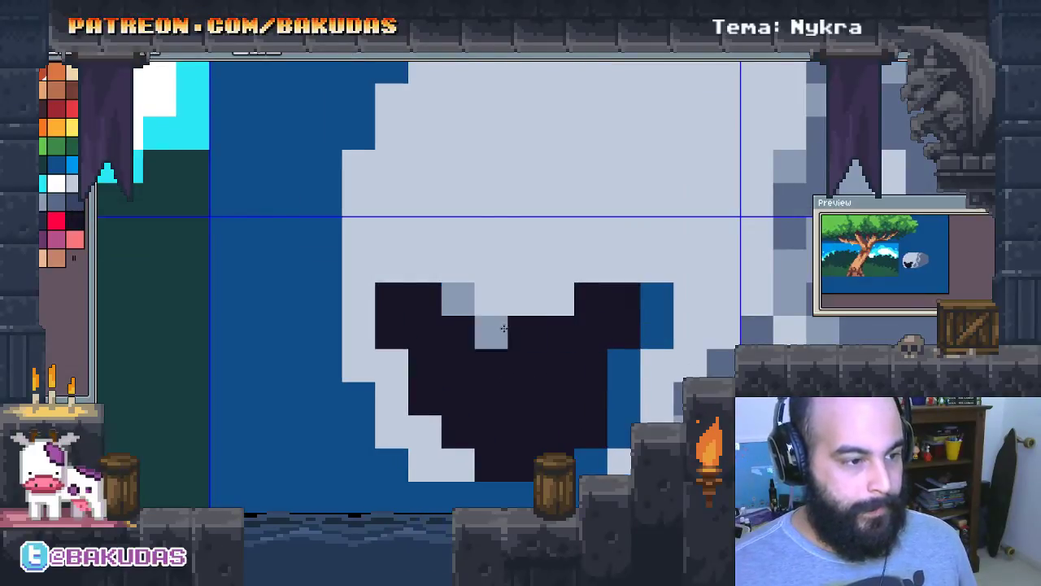
{"action": "left_click", "coordinate": [592, 463]}
{"action": "mouse_move", "coordinate": [624, 431]}
{"action": "left_mouse_down"}
{"action": "mouse_move", "coordinate": [621, 403]}
{"action": "mouse_move", "coordinate": [656, 298]}
{"action": "left_mouse_up"}
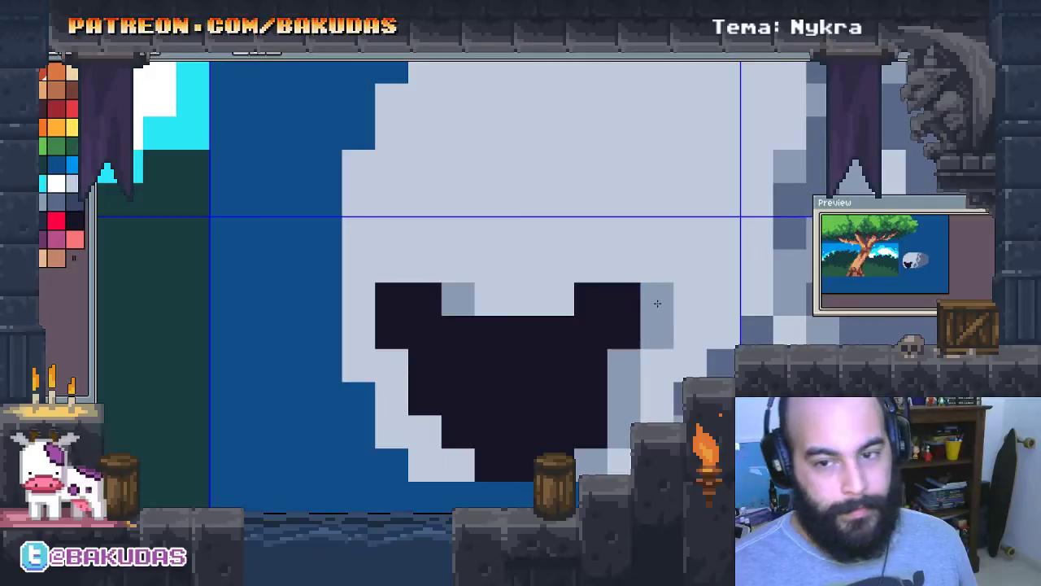
{"action": "left_click_drag", "start_coordinate": [460, 375], "coordinate": [453, 344]}
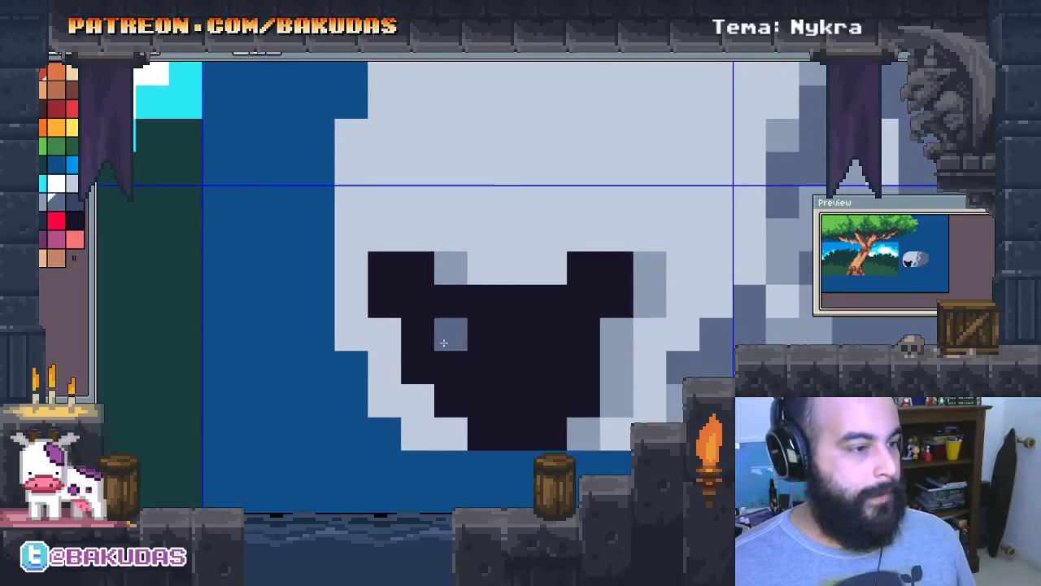
Add mid grey pixels above the blob's top-left and darken the left-edge and bottom shading
{"action": "left_click", "coordinate": [389, 332]}
{"action": "left_click", "coordinate": [384, 235]}
{"action": "left_click", "coordinate": [417, 235]}
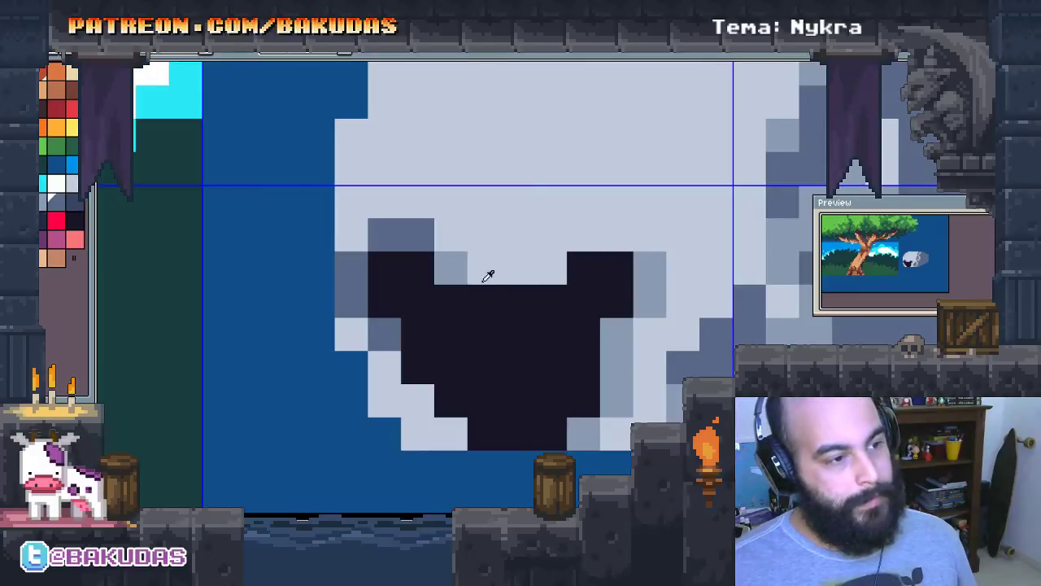
{"action": "left_click", "coordinate": [351, 235]}
{"action": "left_click", "coordinate": [399, 381]}
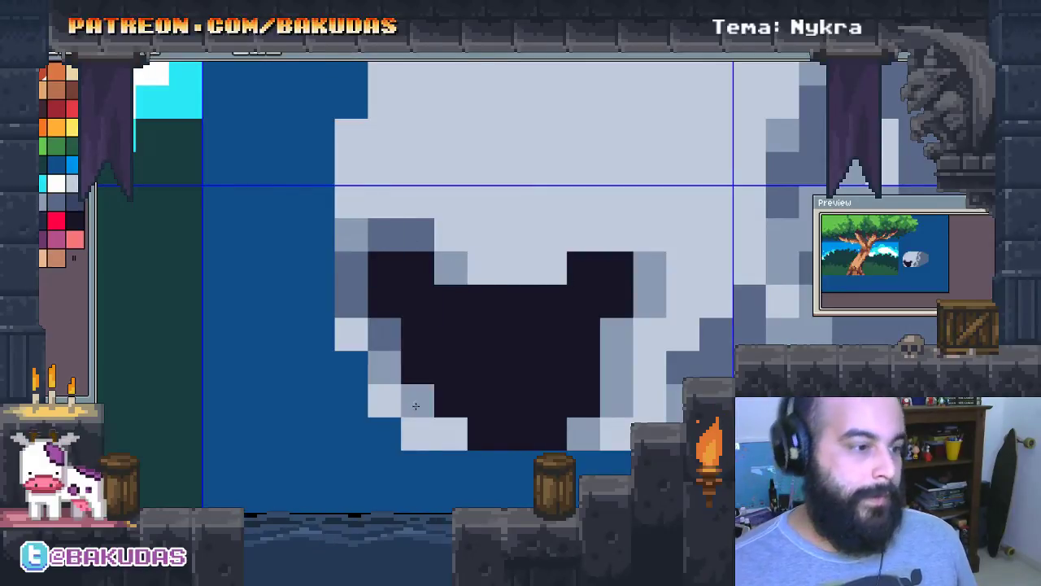
{"action": "left_click_drag", "start_coordinate": [416, 432], "coordinate": [447, 433]}
{"action": "left_click", "coordinate": [384, 400]}
{"action": "left_click", "coordinate": [351, 334]}
{"action": "left_click", "coordinate": [463, 239], "text": "alt"}
{"action": "left_click", "coordinate": [352, 235]}
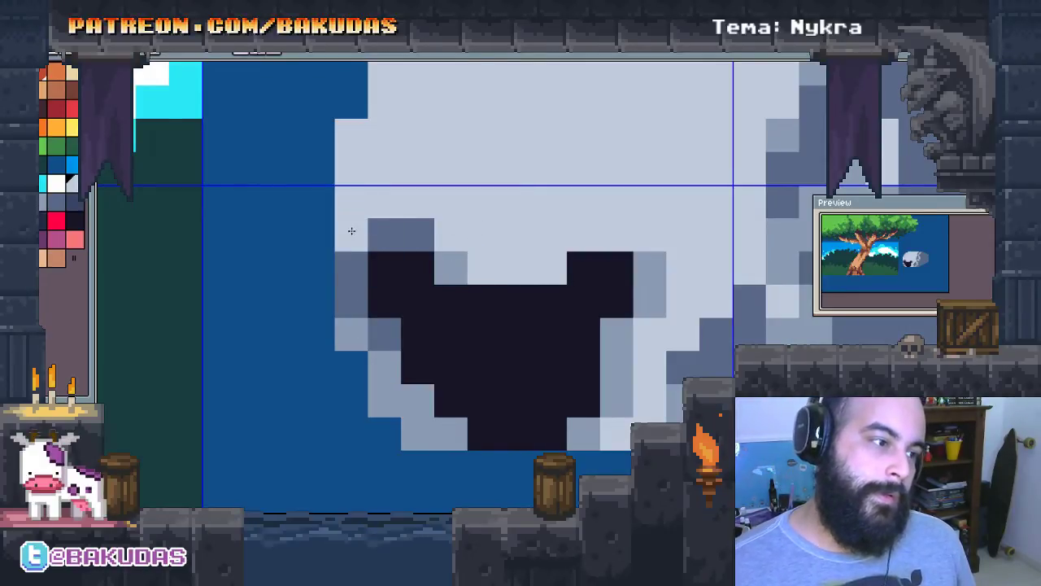
{"action": "key", "text": "ctrl+z"}
Paint a light grey column along the left edge and fill the lower-left edge pixels
{"action": "left_click_drag", "start_coordinate": [317, 169], "coordinate": [320, 334]}
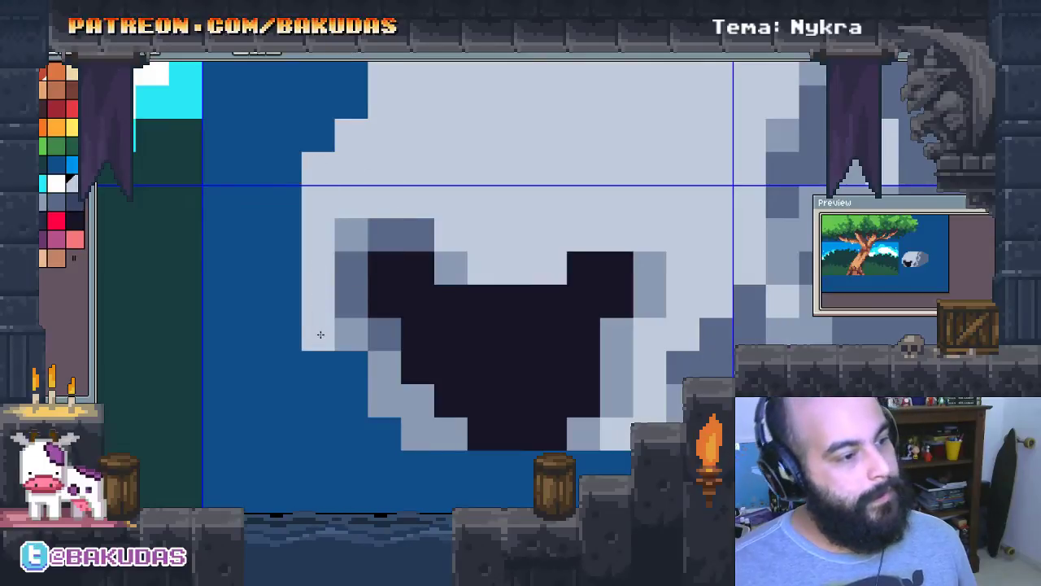
{"action": "left_click", "coordinate": [348, 368]}
{"action": "left_click", "coordinate": [349, 401]}
{"action": "left_click", "coordinate": [319, 368]}
{"action": "left_click_drag", "start_coordinate": [352, 433], "coordinate": [379, 432]}
{"action": "left_click", "coordinate": [492, 463]}
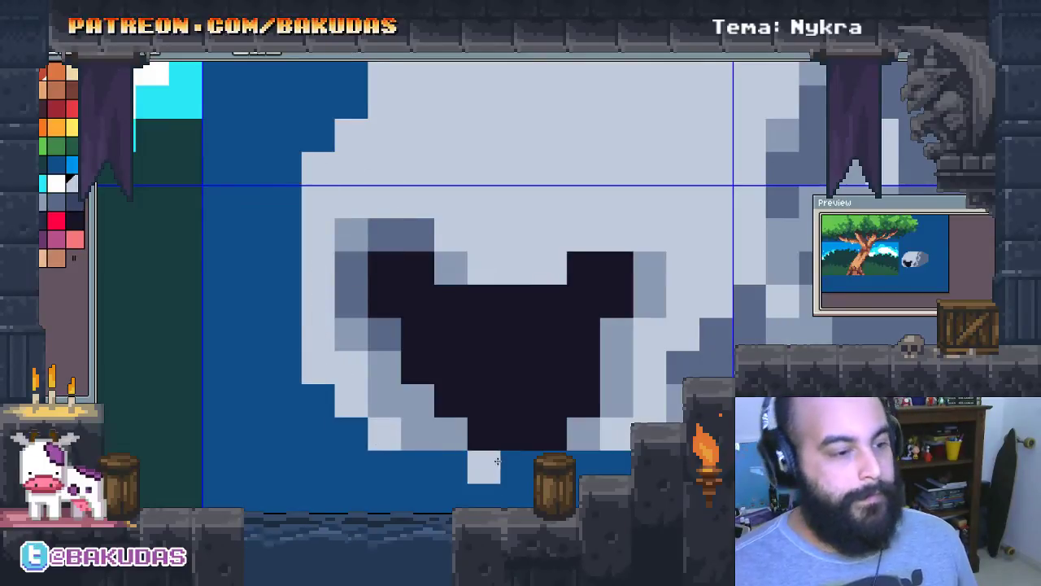
{"action": "scroll", "coordinate": [497, 461], "scroll_direction": "down", "scroll_amount": 2}
{"action": "scroll", "coordinate": [358, 265], "scroll_direction": "up", "scroll_amount": 2}
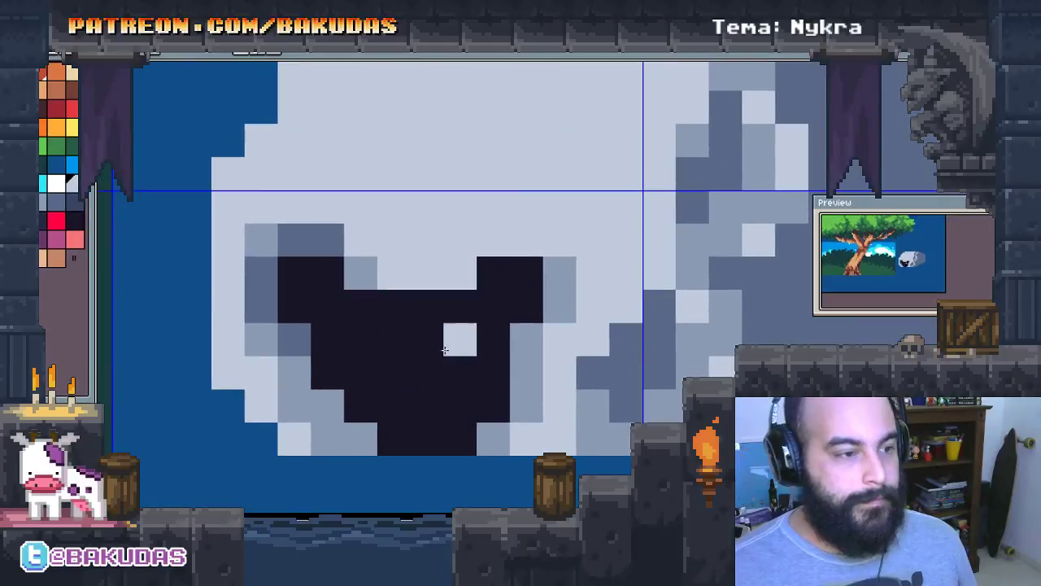
Shade pixels beside and right of the dark shape in medium grey
{"action": "left_click", "coordinate": [570, 283], "text": "alt"}
{"action": "left_click", "coordinate": [461, 277]}
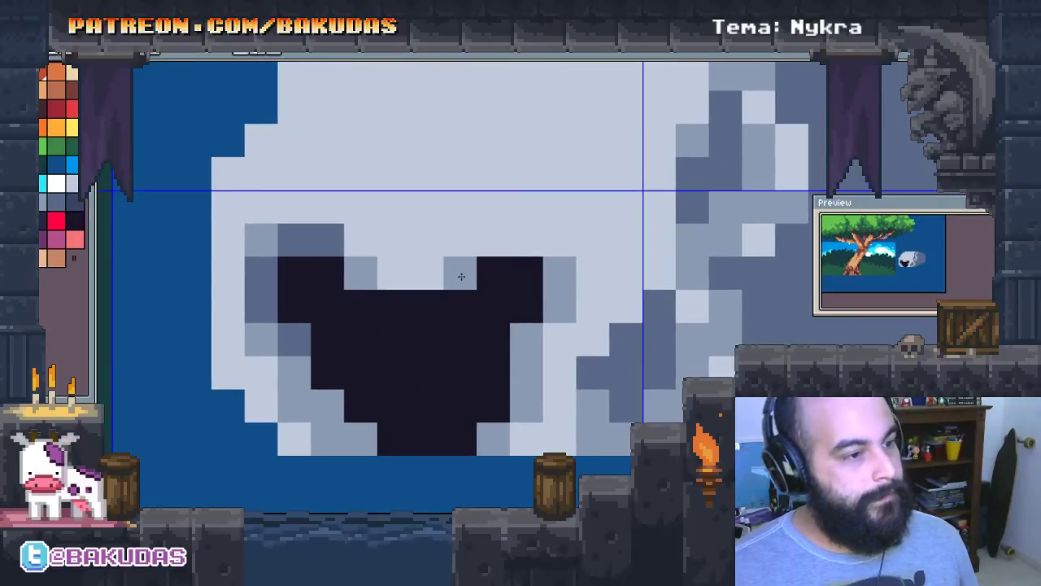
{"action": "left_click", "coordinate": [615, 353], "text": "alt"}
{"action": "left_click", "coordinate": [501, 249]}
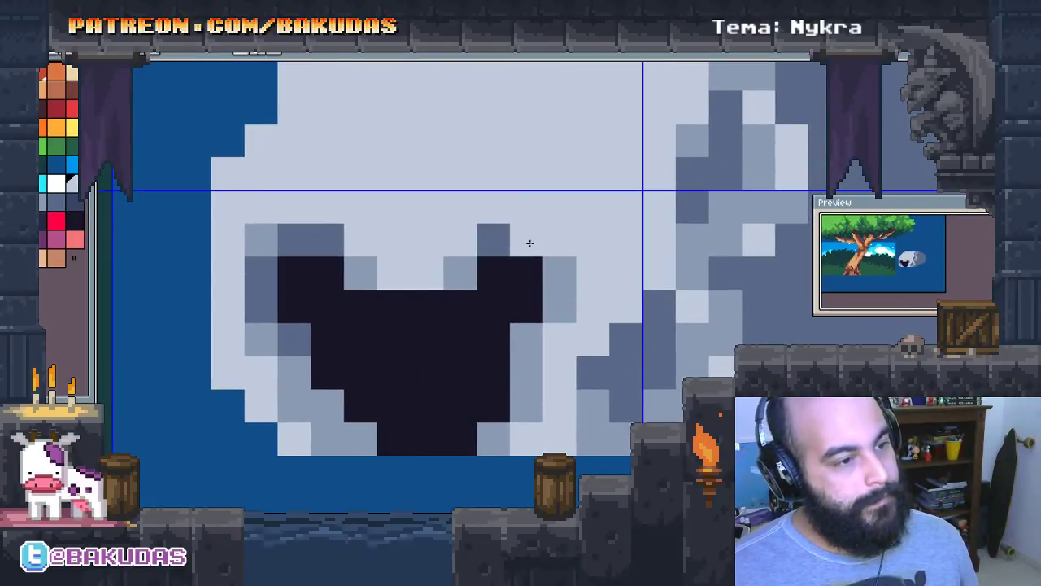
{"action": "left_click", "coordinate": [569, 264], "text": "alt"}
{"action": "left_click", "coordinate": [527, 240]}
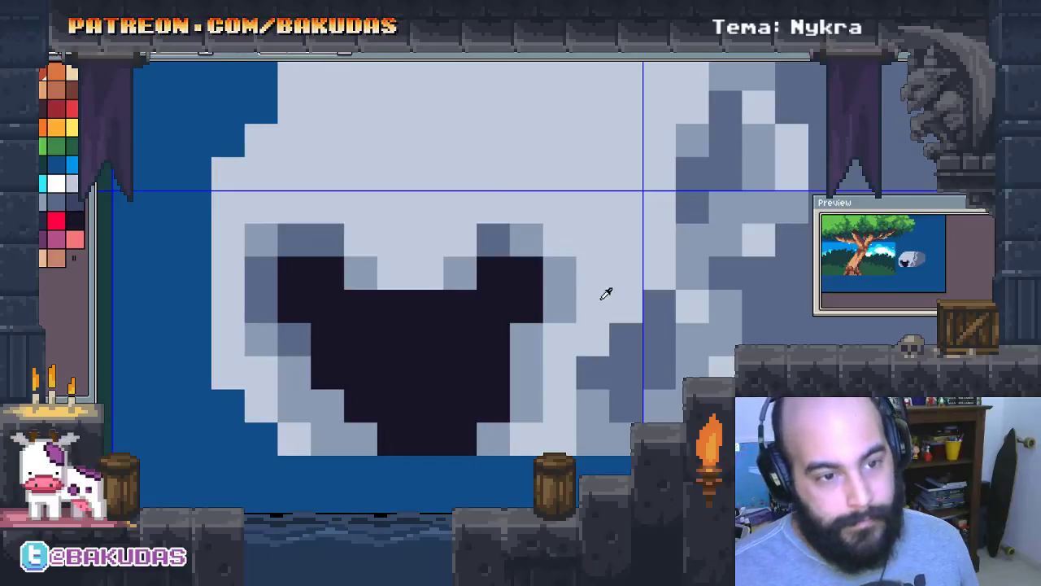
{"action": "scroll", "coordinate": [551, 333], "scroll_direction": "up", "scroll_amount": 2}
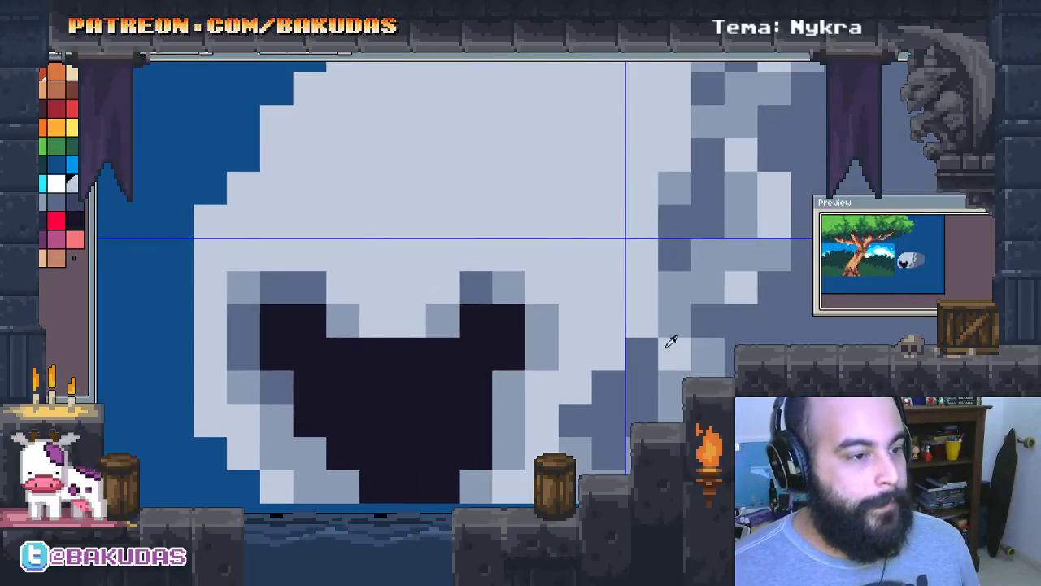
Add white highlight pixels at the dark shape's corner and above it
{"action": "left_click", "coordinate": [544, 286]}
{"action": "scroll", "coordinate": [489, 293], "scroll_direction": "down", "scroll_amount": 2}
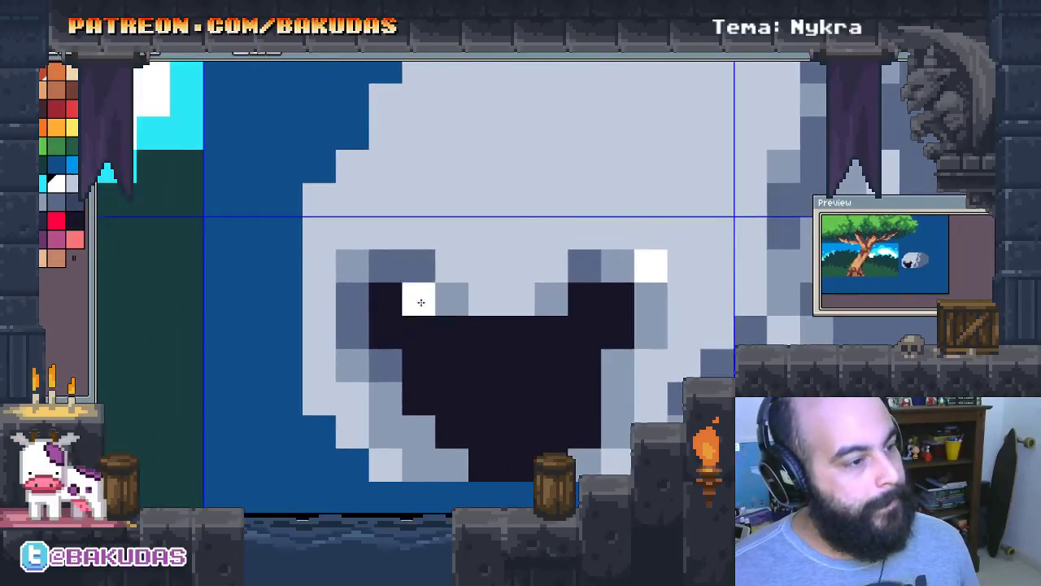
{"action": "left_click", "coordinate": [384, 236]}
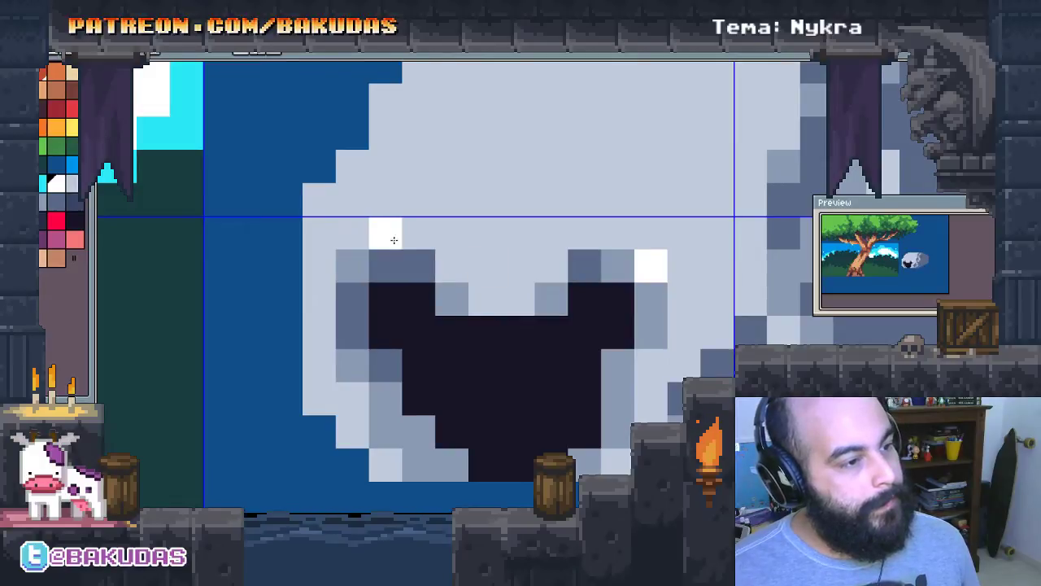
{"action": "left_click", "coordinate": [419, 237]}
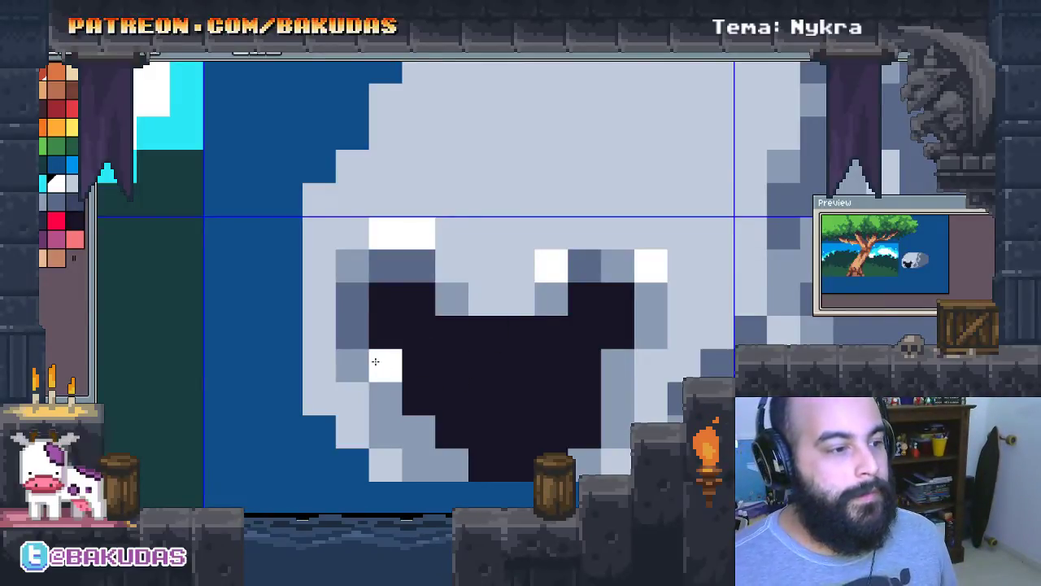
Paint dark navy and light grey-blue pixels along the creature's right side
{"action": "left_click_drag", "start_coordinate": [375, 362], "coordinate": [429, 296]}
{"action": "left_click", "coordinate": [563, 291]}
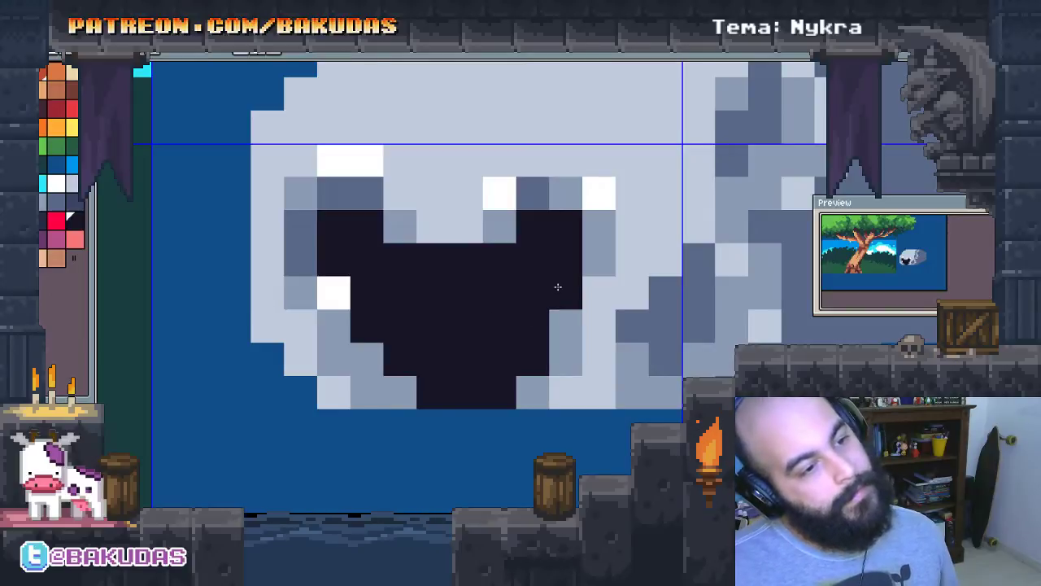
{"action": "left_click", "coordinate": [599, 259]}
{"action": "left_click", "coordinate": [599, 227]}
{"action": "left_click", "coordinate": [569, 191], "text": "alt"}
{"action": "left_click", "coordinate": [632, 227]}
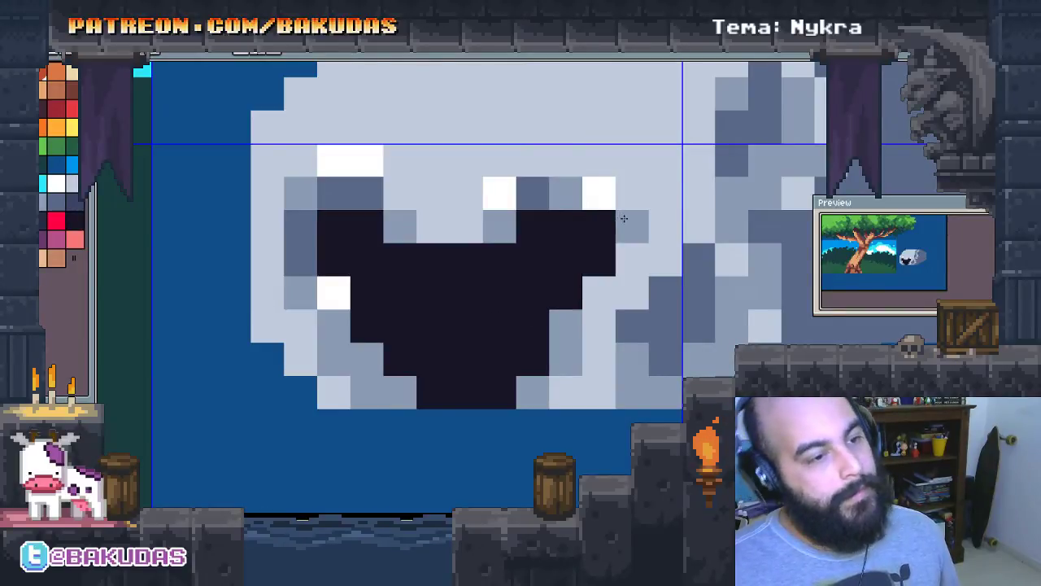
{"action": "left_click", "coordinate": [633, 259]}
{"action": "left_click", "coordinate": [599, 292]}
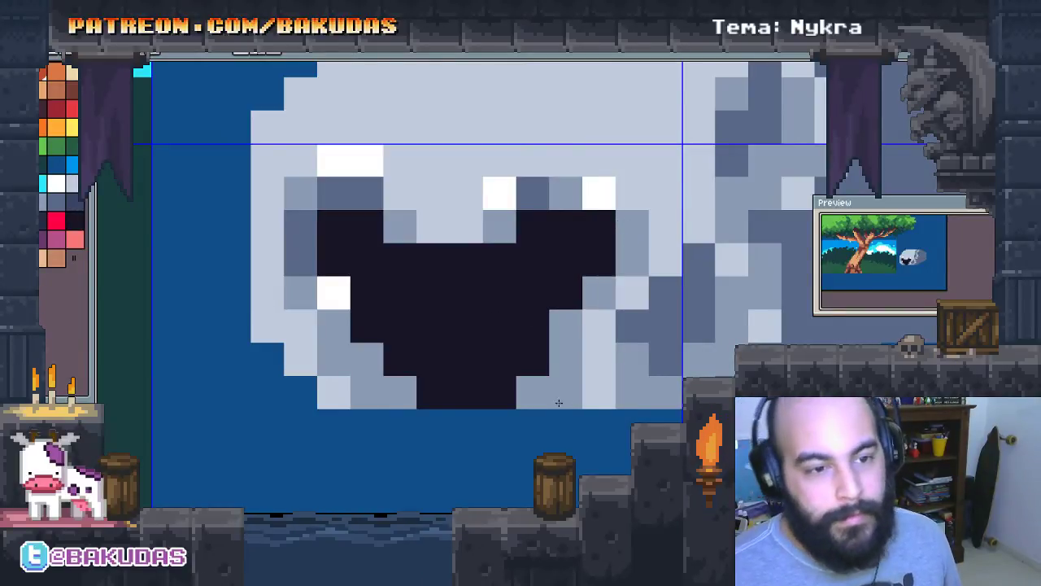
{"action": "mouse_move", "coordinate": [548, 401]}
{"action": "left_mouse_down"}
{"action": "mouse_move", "coordinate": [359, 360]}
{"action": "mouse_move", "coordinate": [462, 353]}
{"action": "left_mouse_up"}
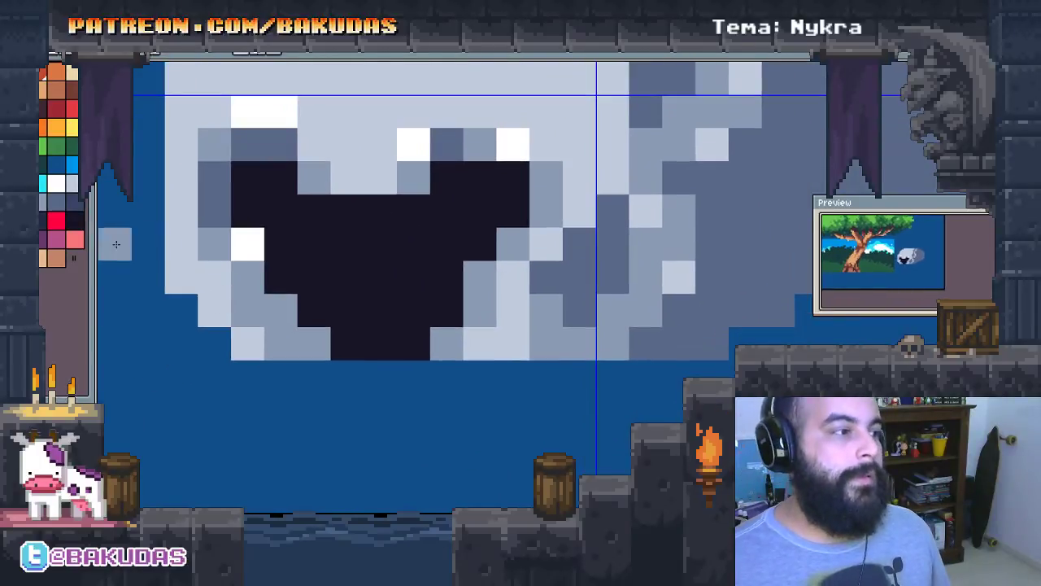
Pencil a small red diamond ring inside the black patch as a glowing eye
{"action": "left_click", "coordinate": [56, 221]}
{"action": "scroll", "coordinate": [273, 244], "scroll_direction": "up", "scroll_amount": 1}
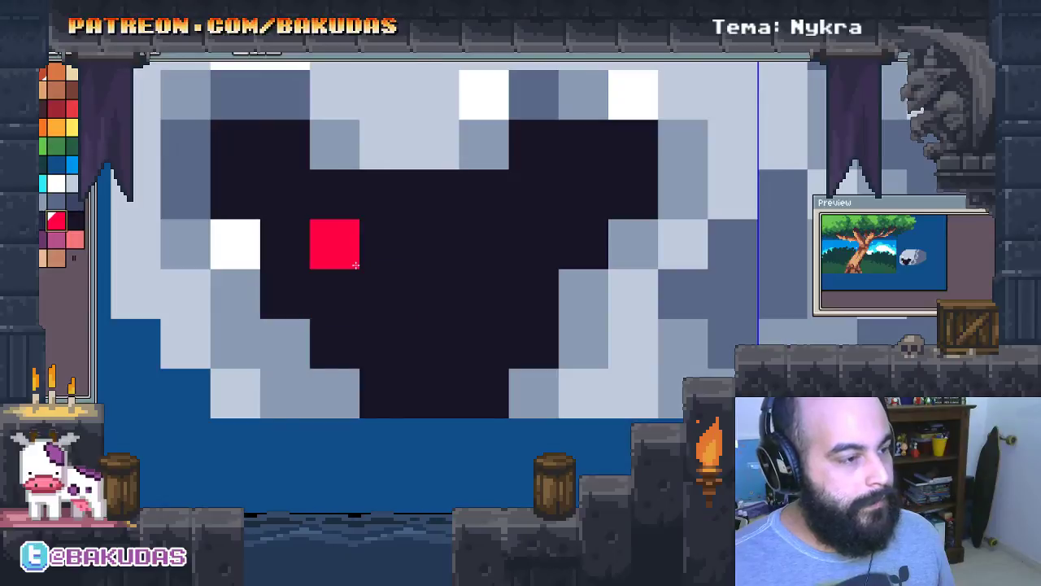
{"action": "left_click_drag", "start_coordinate": [355, 265], "coordinate": [356, 280]}
{"action": "left_click_drag", "start_coordinate": [395, 324], "coordinate": [421, 327]}
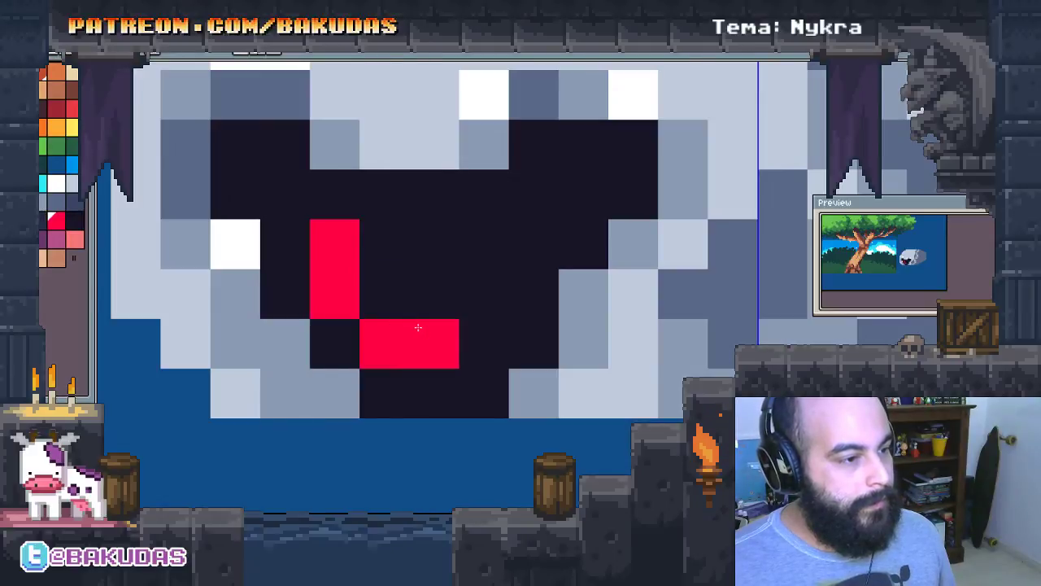
{"action": "mouse_move", "coordinate": [469, 273]}
{"action": "left_mouse_down"}
{"action": "mouse_move", "coordinate": [384, 195]}
{"action": "mouse_move", "coordinate": [433, 196]}
{"action": "left_mouse_up"}
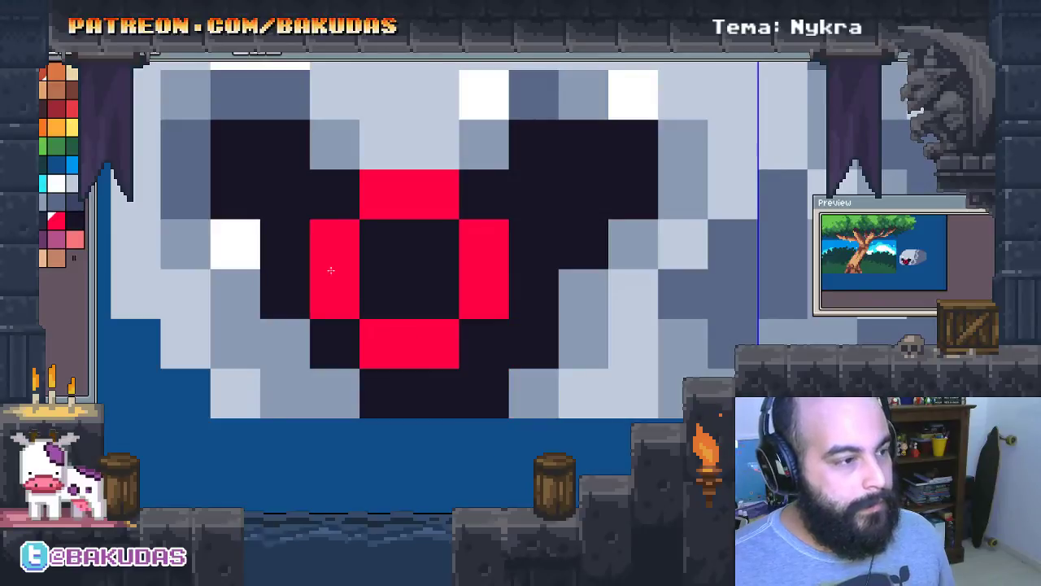
Undo the two stray red corner pixels and add a light grey pixel below the creature
{"action": "left_click", "coordinate": [583, 144]}
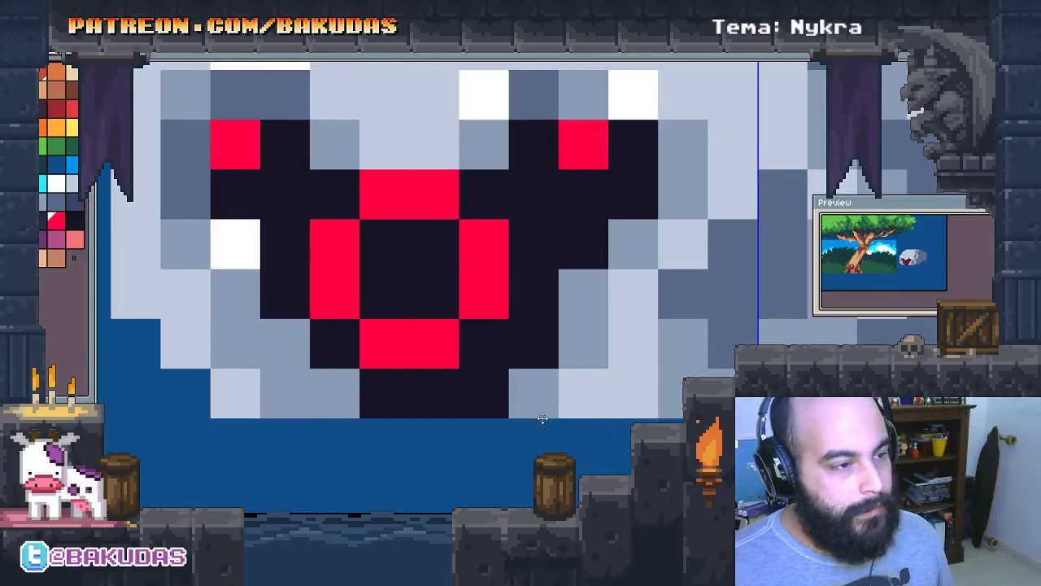
{"action": "key", "text": "ctrl+z"}
{"action": "key", "text": "ctrl+z"}
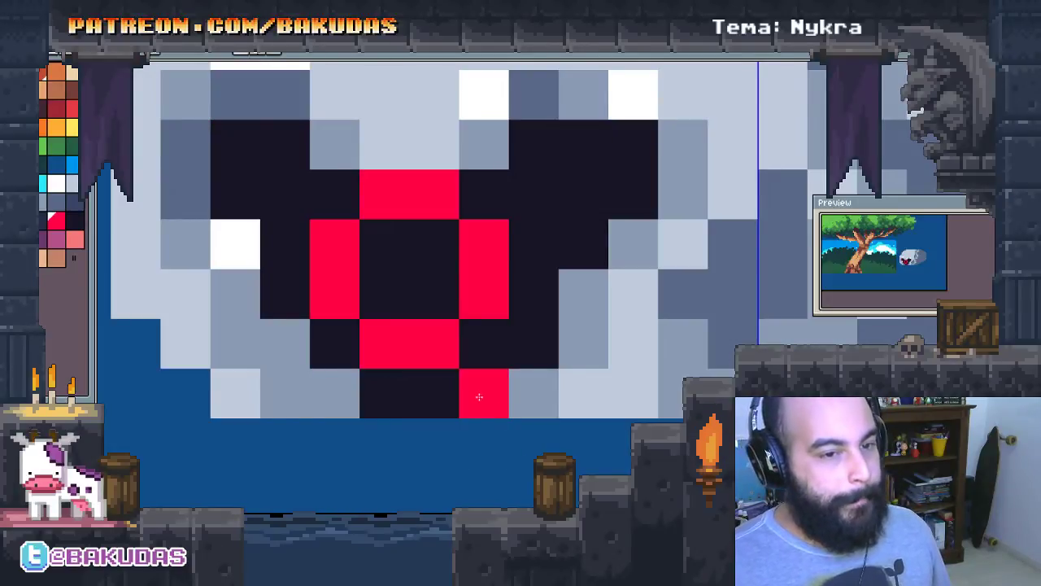
{"action": "left_click_drag", "start_coordinate": [469, 393], "coordinate": [518, 373]}
{"action": "scroll", "coordinate": [516, 374], "scroll_direction": "down", "scroll_amount": 1}
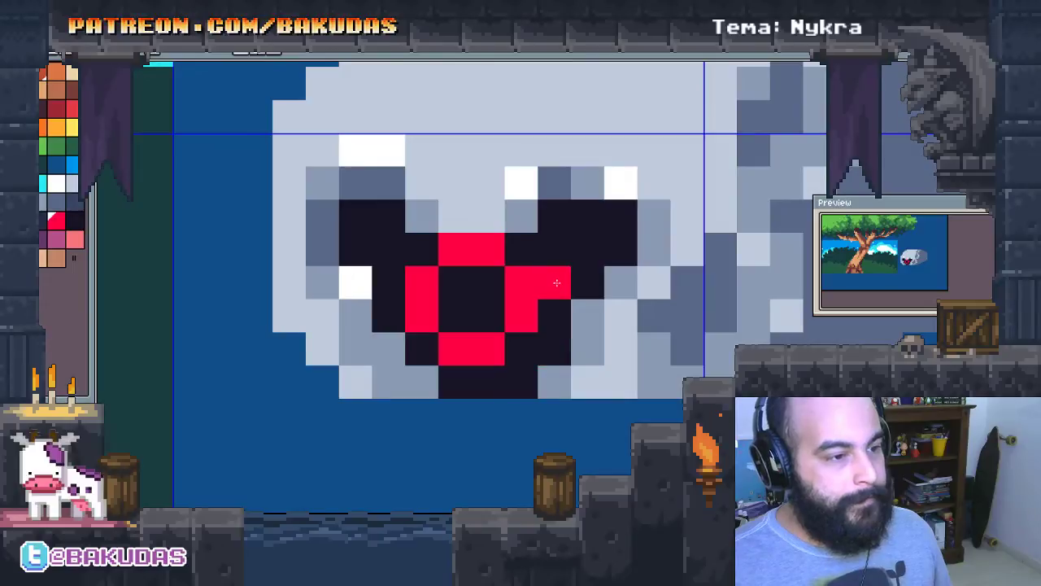
{"action": "left_click_drag", "start_coordinate": [571, 280], "coordinate": [532, 225]}
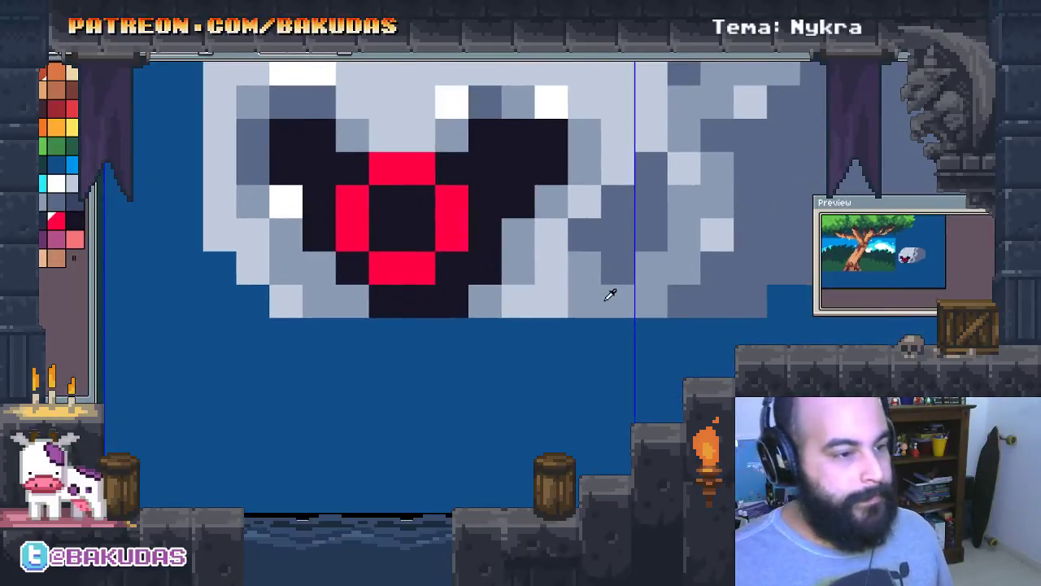
{"action": "left_click", "coordinate": [451, 326]}
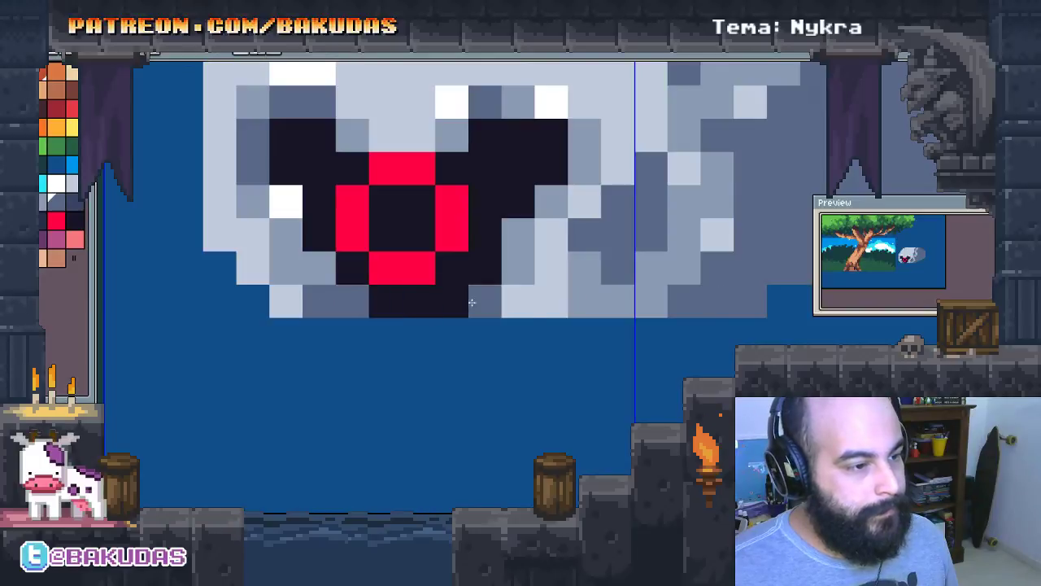
Darken a light grey cell at the creature's lower edge to grey-blue
{"action": "left_click_drag", "start_coordinate": [589, 320], "coordinate": [618, 361]}
{"action": "scroll", "coordinate": [619, 360], "scroll_direction": "up", "scroll_amount": 1}
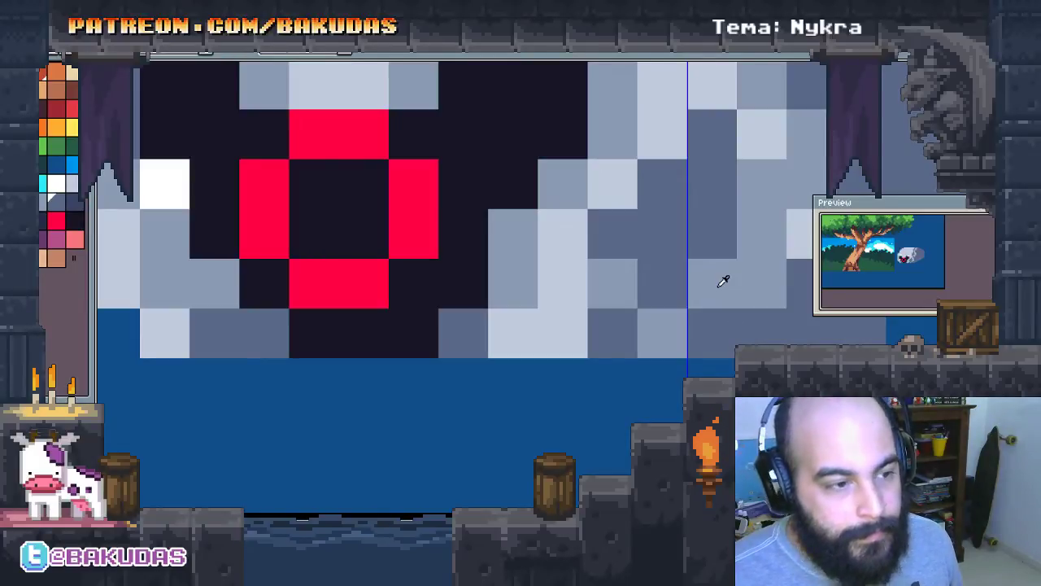
{"action": "left_click", "coordinate": [673, 336]}
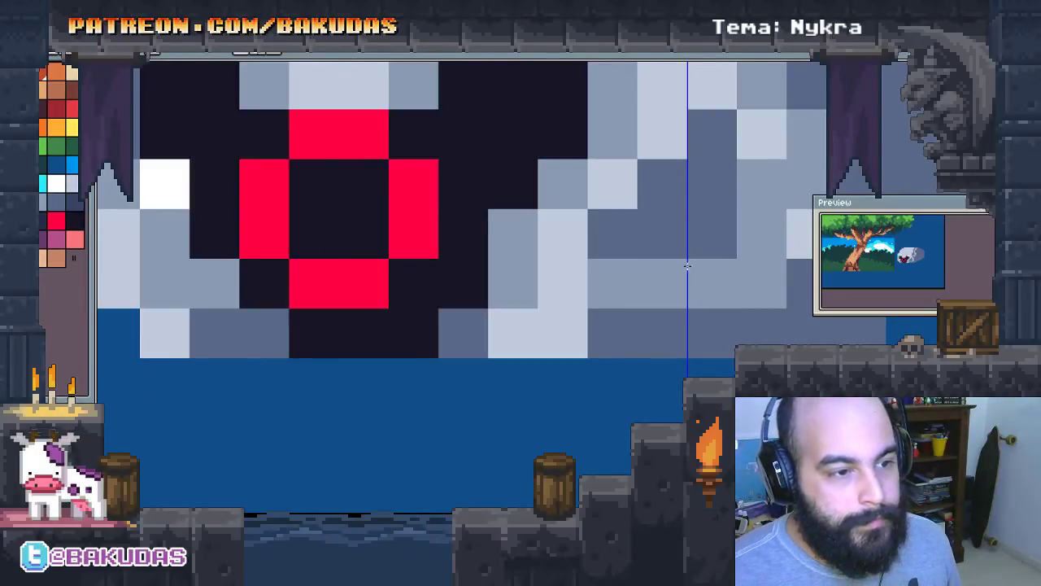
{"action": "scroll", "coordinate": [732, 284], "scroll_direction": "up", "scroll_amount": 1}
{"action": "scroll", "coordinate": [735, 305], "scroll_direction": "up", "scroll_amount": 1}
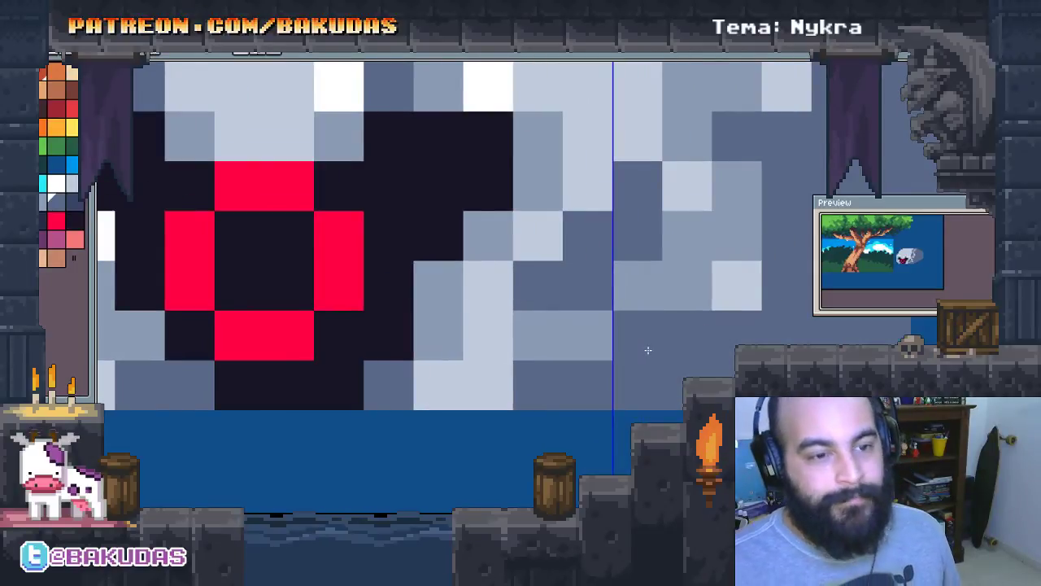
{"action": "scroll", "coordinate": [618, 374], "scroll_direction": "down", "scroll_amount": 1}
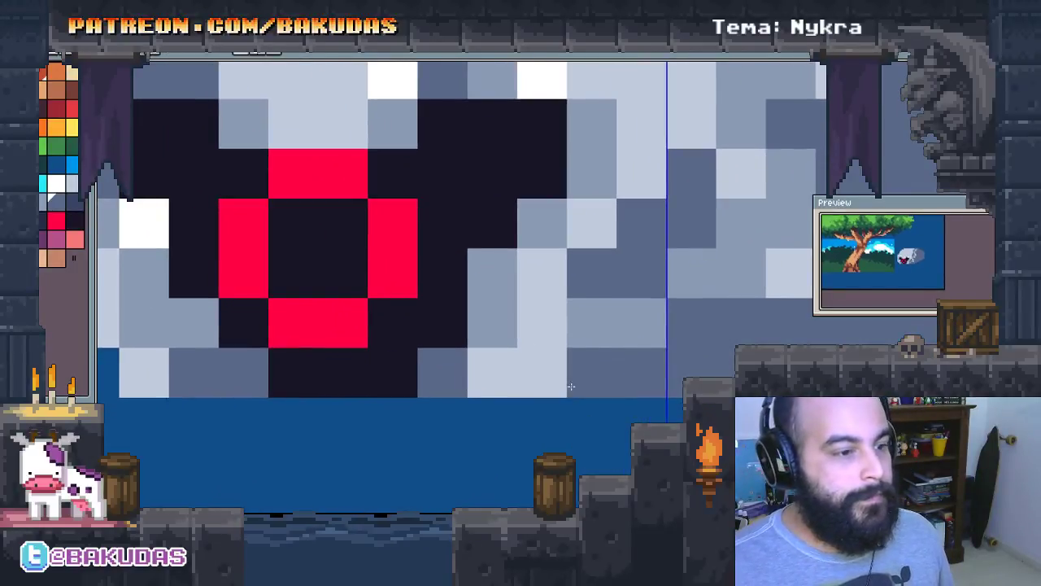
Paint white highlight pixels on the creature's right side and near its top right
{"action": "left_click", "coordinate": [564, 362], "text": "alt"}
{"action": "left_click", "coordinate": [682, 298]}
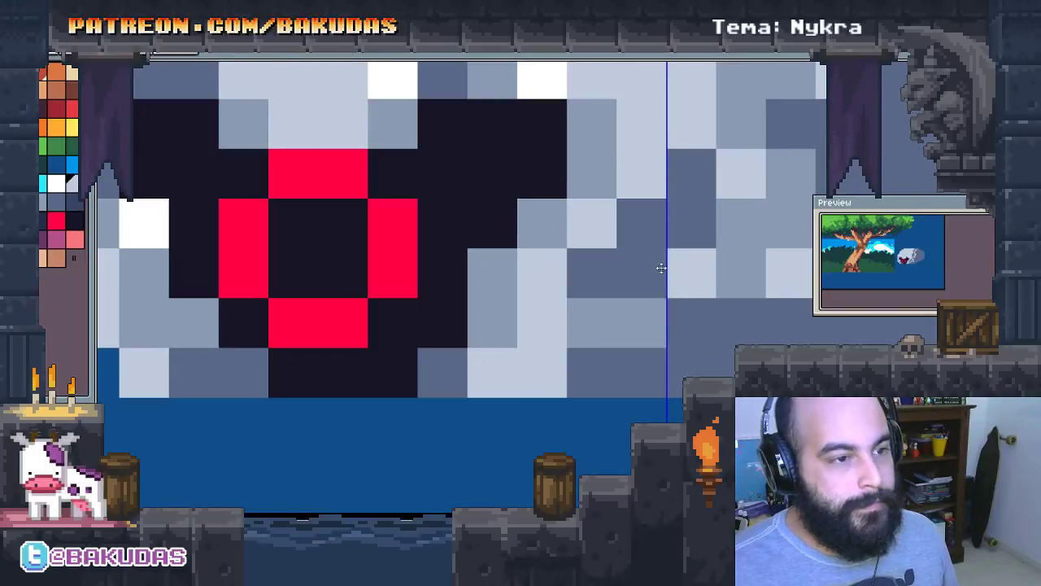
{"action": "left_click_drag", "start_coordinate": [661, 268], "coordinate": [640, 365]}
{"action": "left_click", "coordinate": [675, 225]}
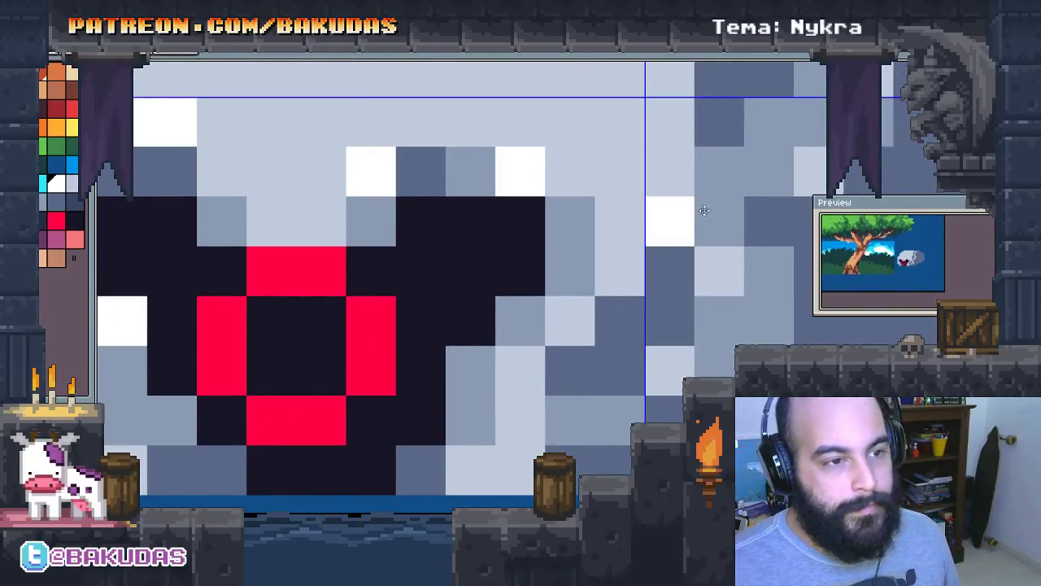
{"action": "left_click_drag", "start_coordinate": [705, 211], "coordinate": [601, 377]}
{"action": "left_click_drag", "start_coordinate": [709, 155], "coordinate": [609, 365]}
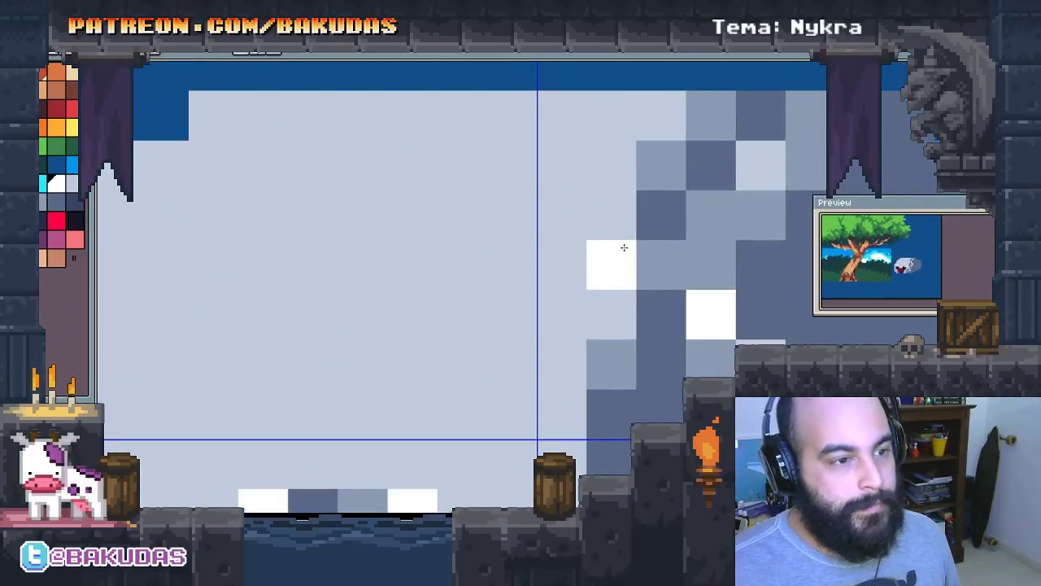
{"action": "left_click", "coordinate": [756, 168]}
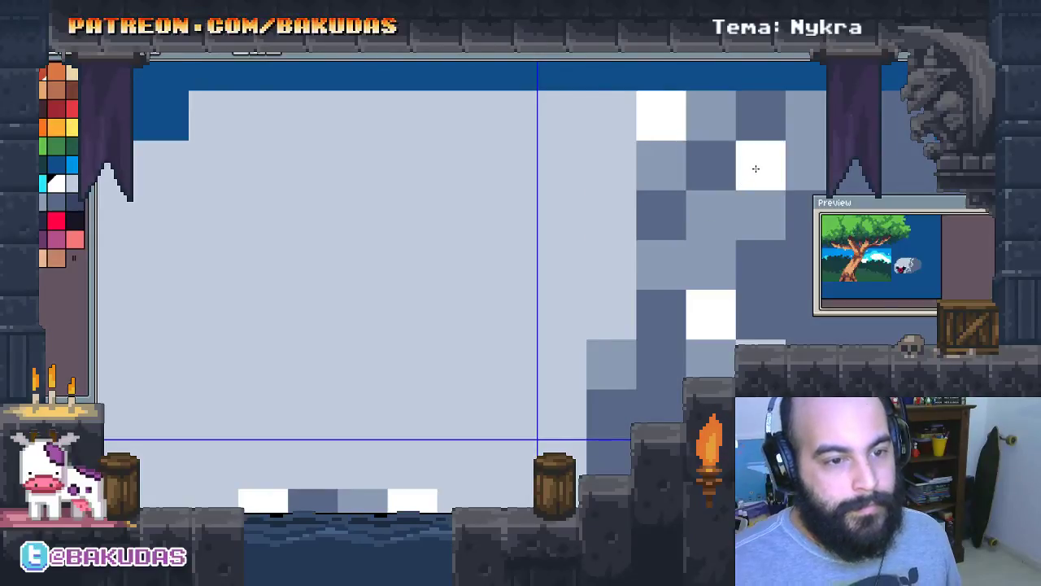
Paint a light grey row beneath the creature and a grey pixel at its lower right
{"action": "left_click_drag", "start_coordinate": [528, 365], "coordinate": [507, 295]}
{"action": "scroll", "coordinate": [507, 296], "scroll_direction": "down", "scroll_amount": 2}
{"action": "left_click_drag", "start_coordinate": [479, 391], "coordinate": [571, 237]}
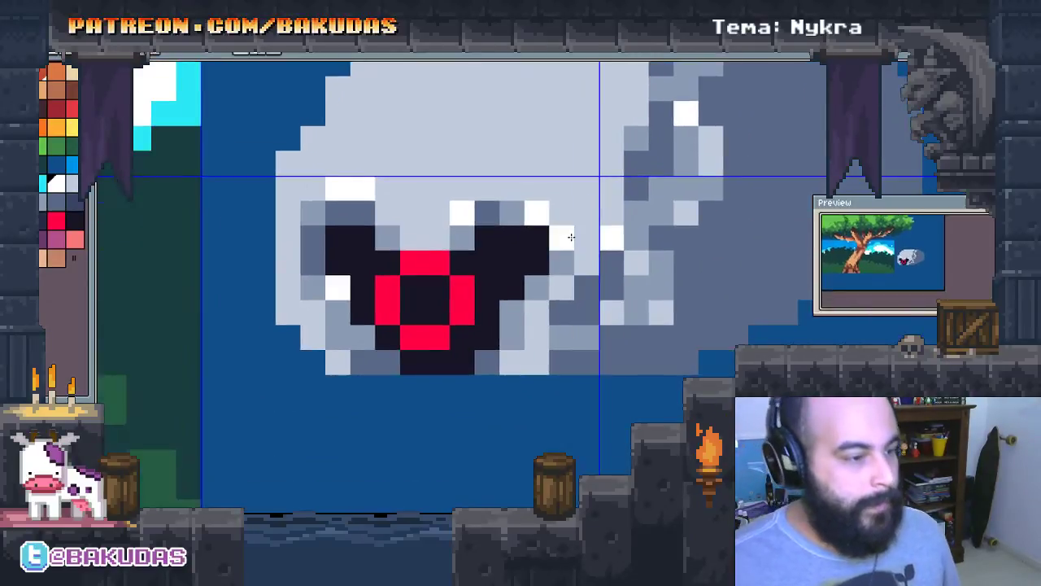
{"action": "scroll", "coordinate": [571, 236], "scroll_direction": "down", "scroll_amount": 1}
{"action": "scroll", "coordinate": [554, 306], "scroll_direction": "up", "scroll_amount": 2}
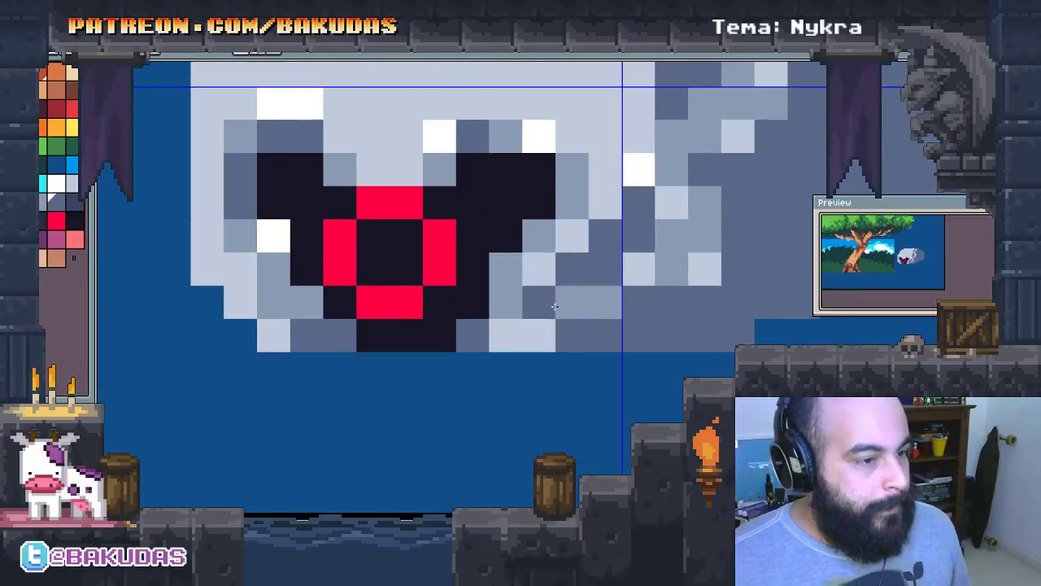
{"action": "left_click", "coordinate": [303, 367]}
{"action": "left_click_drag", "start_coordinate": [300, 367], "coordinate": [710, 344]}
{"action": "scroll", "coordinate": [720, 344], "scroll_direction": "right", "scroll_amount": 2}
{"action": "scroll", "coordinate": [598, 334], "scroll_direction": "right", "scroll_amount": 2}
{"action": "left_click", "coordinate": [598, 334]}
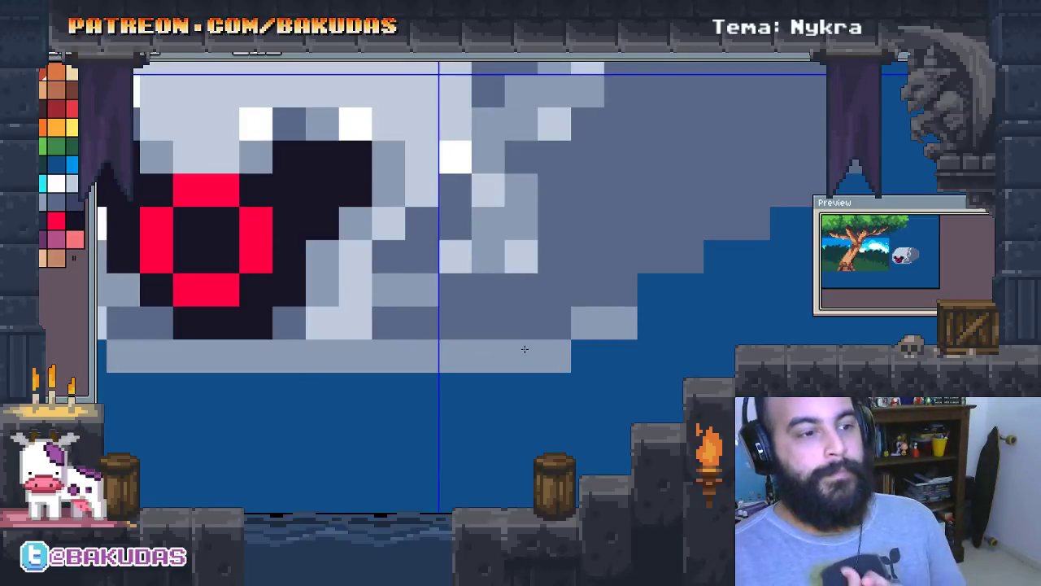
Shade the bottom rows dark slate, sampled from the sprite, as the underside
{"action": "left_click", "coordinate": [486, 332], "text": "alt"}
{"action": "mouse_move", "coordinate": [395, 355]}
{"action": "left_mouse_down"}
{"action": "mouse_move", "coordinate": [535, 355]}
{"action": "mouse_move", "coordinate": [588, 323]}
{"action": "mouse_move", "coordinate": [621, 323]}
{"action": "left_mouse_up"}
{"action": "scroll", "coordinate": [356, 376], "scroll_direction": "down", "scroll_amount": 1}
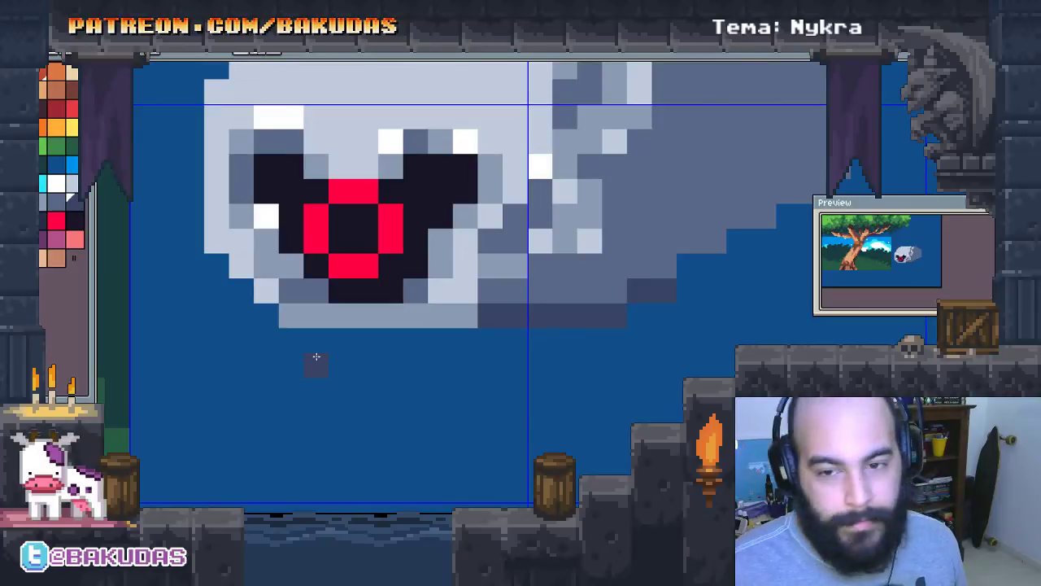
Eyedrop the light grey and paint the jaw below the eyes, with a wider lower base
{"action": "left_click", "coordinate": [265, 279], "text": "alt"}
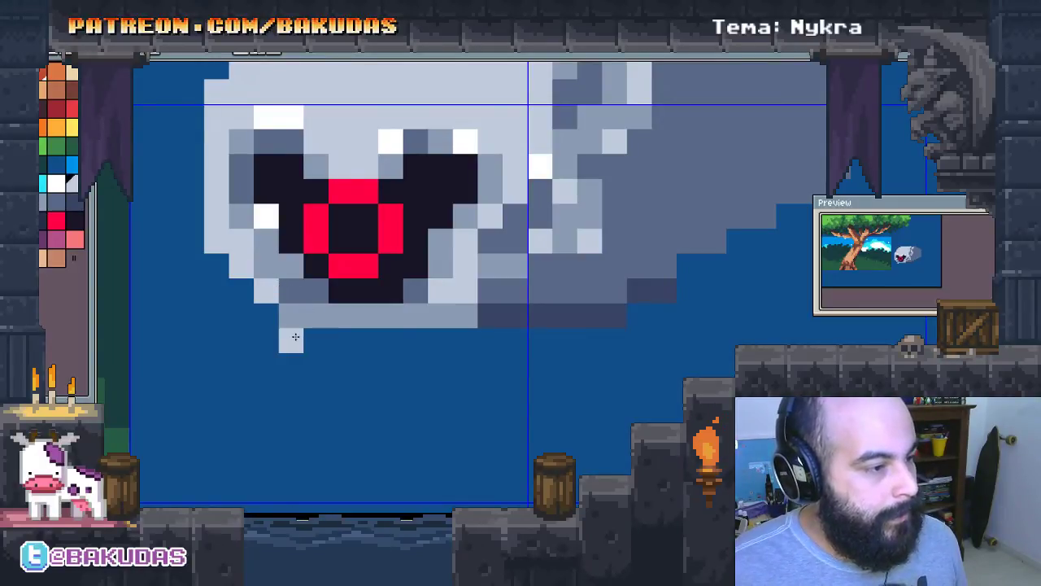
{"action": "left_click_drag", "start_coordinate": [291, 337], "coordinate": [459, 341]}
{"action": "left_click", "coordinate": [315, 365]}
{"action": "left_click_drag", "start_coordinate": [341, 365], "coordinate": [390, 389]}
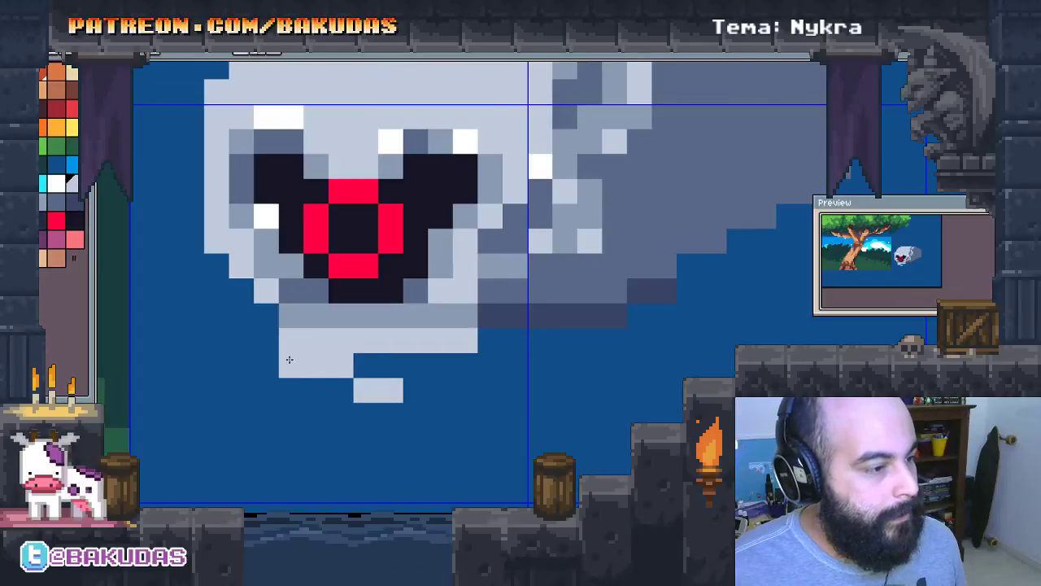
{"action": "left_click_drag", "start_coordinate": [291, 389], "coordinate": [349, 392]}
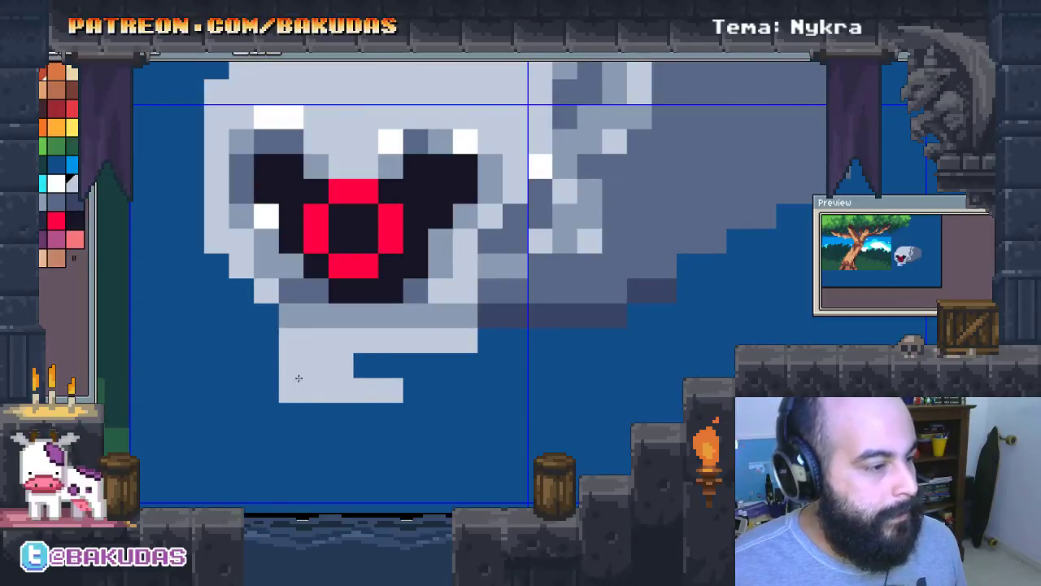
{"action": "mouse_move", "coordinate": [298, 378]}
{"action": "left_mouse_down"}
{"action": "mouse_move", "coordinate": [486, 368]}
{"action": "mouse_move", "coordinate": [514, 334]}
{"action": "left_mouse_up"}
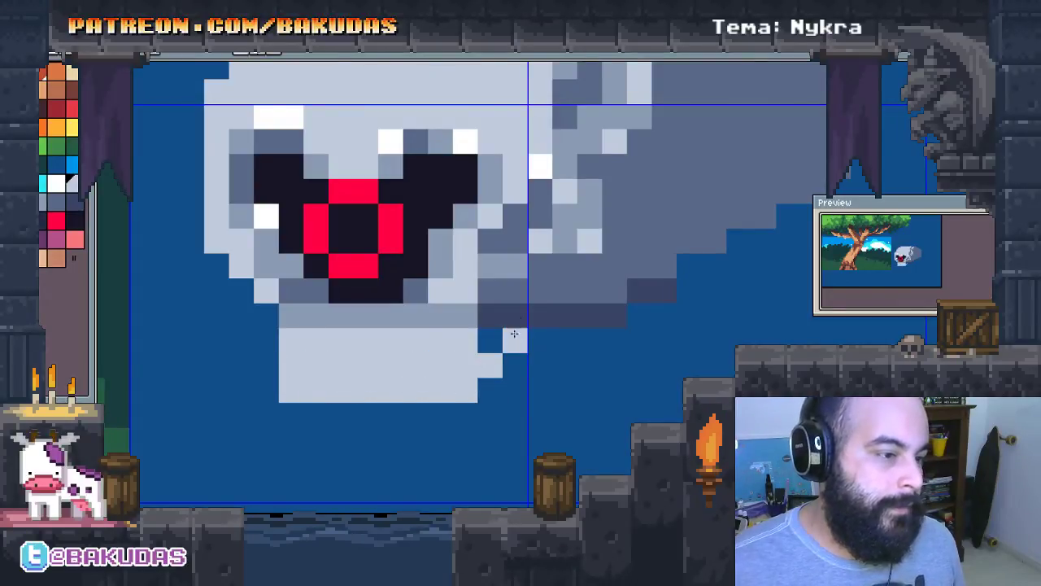
Shade the jaw's right side and bottom edge in grey-blue
{"action": "left_click", "coordinate": [526, 275]}
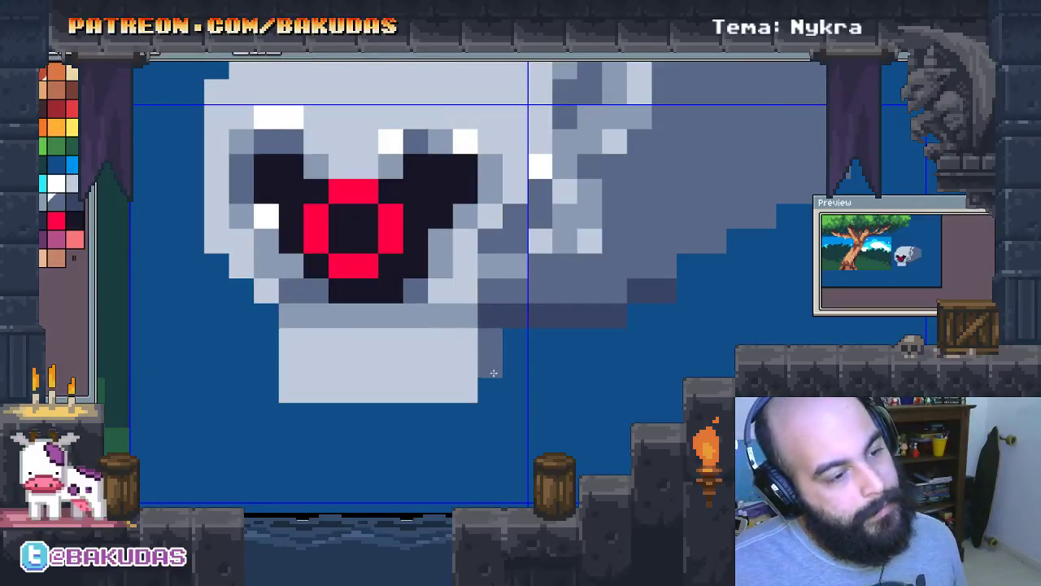
{"action": "mouse_move", "coordinate": [490, 340]}
{"action": "left_mouse_down"}
{"action": "mouse_move", "coordinate": [513, 353]}
{"action": "mouse_move", "coordinate": [615, 342]}
{"action": "mouse_move", "coordinate": [593, 355]}
{"action": "mouse_move", "coordinate": [662, 309]}
{"action": "mouse_move", "coordinate": [663, 330]}
{"action": "left_mouse_up"}
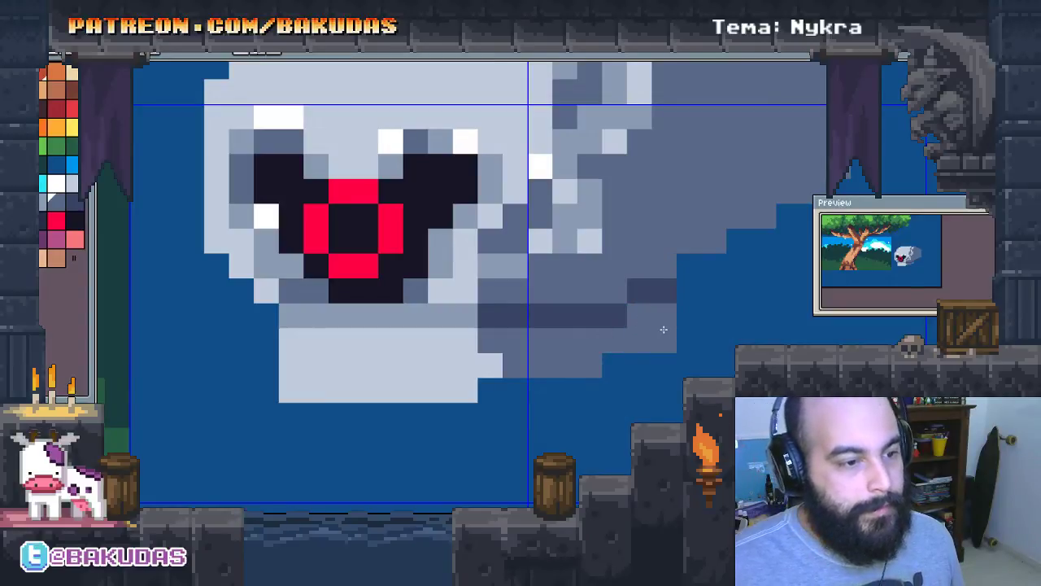
{"action": "left_click", "coordinate": [615, 366]}
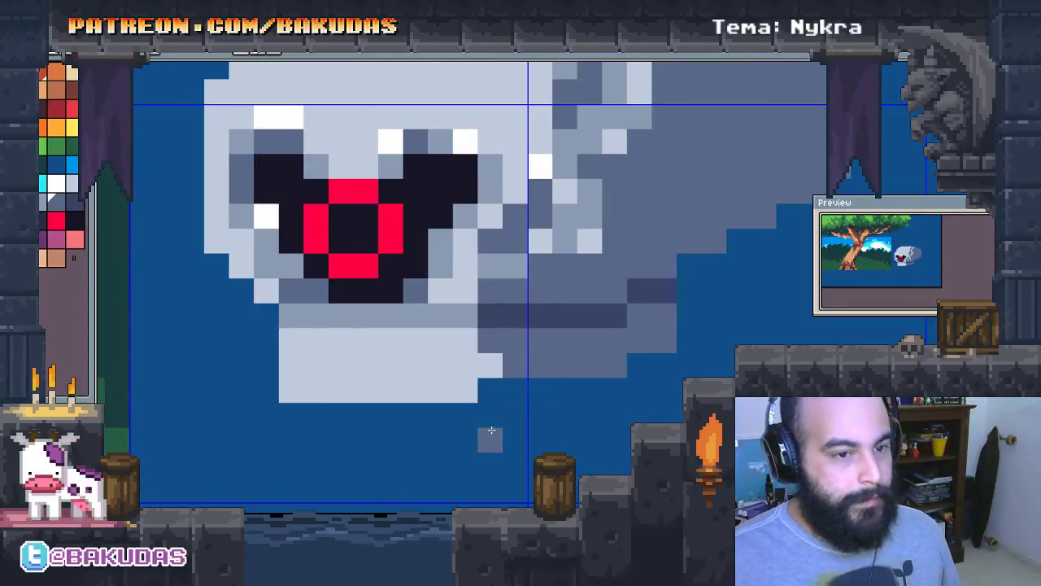
{"action": "left_click_drag", "start_coordinate": [514, 430], "coordinate": [556, 421]}
{"action": "scroll", "coordinate": [557, 421], "scroll_direction": "up", "scroll_amount": 1}
{"action": "left_click_drag", "start_coordinate": [520, 375], "coordinate": [682, 367]}
Smooth the light-to-dark transition at the jaw's lower right, pixel by pixel
{"action": "left_click", "coordinate": [525, 345]}
{"action": "left_click", "coordinate": [493, 372]}
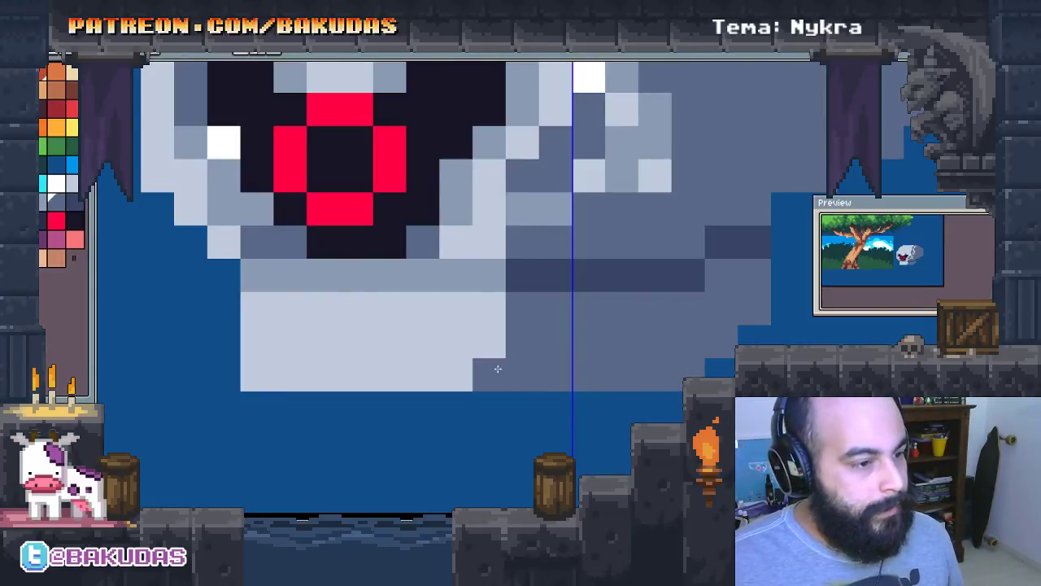
{"action": "left_click", "coordinate": [489, 342]}
{"action": "left_click_drag", "start_coordinate": [480, 356], "coordinate": [500, 359]}
{"action": "left_click", "coordinate": [499, 358]}
{"action": "left_click", "coordinate": [513, 318]}
{"action": "mouse_move", "coordinate": [513, 317]}
{"action": "left_mouse_down"}
{"action": "mouse_move", "coordinate": [537, 323]}
{"action": "mouse_move", "coordinate": [519, 377]}
{"action": "left_mouse_up"}
Extend the jaw's light band leftward and round off its lower-left edge in grey
{"action": "scroll", "coordinate": [415, 370], "scroll_direction": "left", "scroll_amount": 3}
{"action": "left_click", "coordinate": [420, 376]}
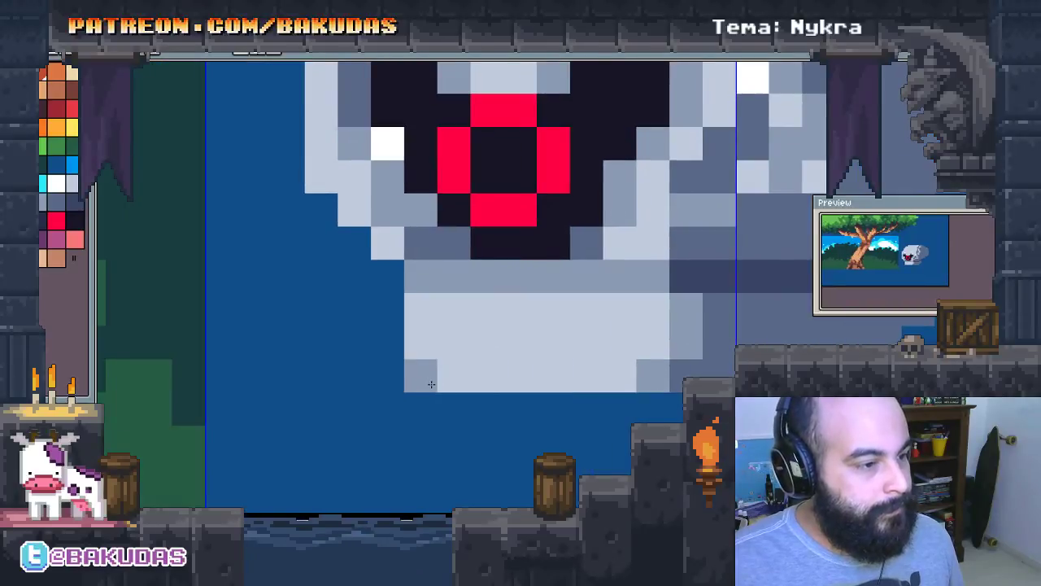
{"action": "left_click", "coordinate": [407, 322]}
{"action": "left_click", "coordinate": [398, 315]}
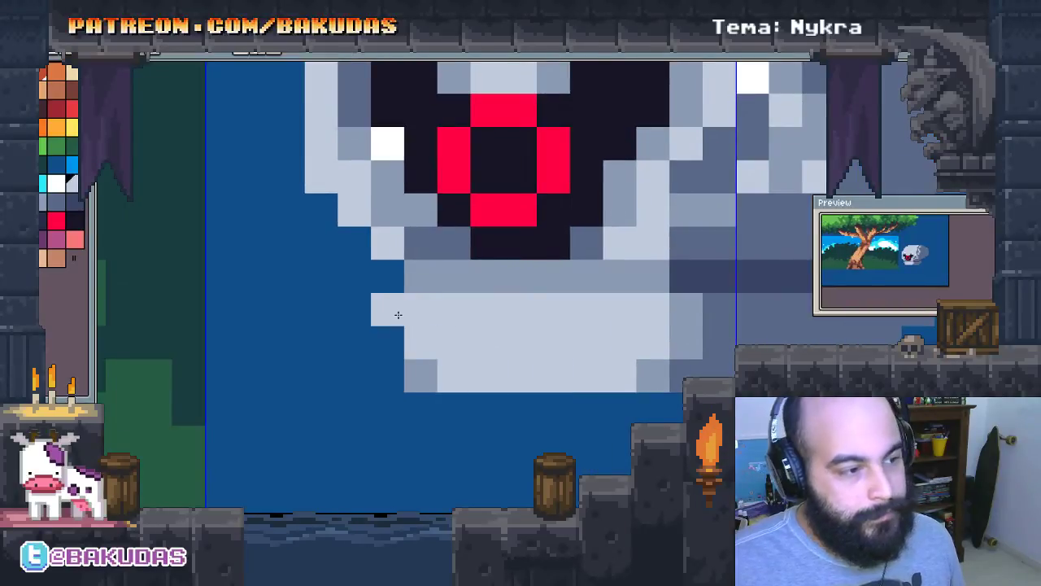
{"action": "left_click", "coordinate": [388, 342]}
{"action": "left_click_drag", "start_coordinate": [526, 372], "coordinate": [383, 388]}
Move a misplaced dark shading pixel on the jaw one row higher
{"action": "left_click", "coordinate": [478, 352]}
{"action": "left_click_drag", "start_coordinate": [477, 352], "coordinate": [544, 336]}
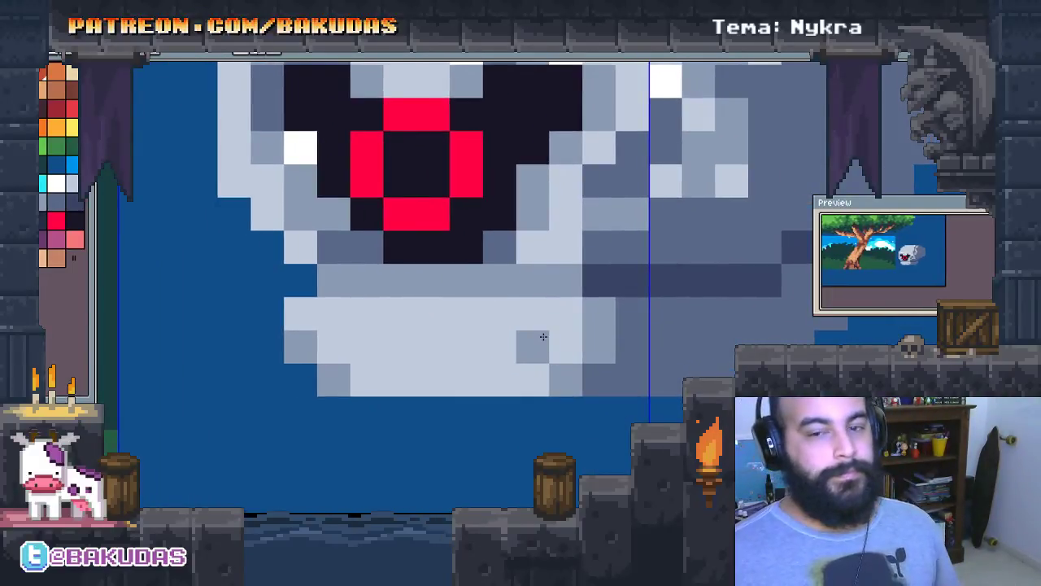
{"action": "key", "text": "ctrl+z"}
{"action": "left_click", "coordinate": [546, 328]}
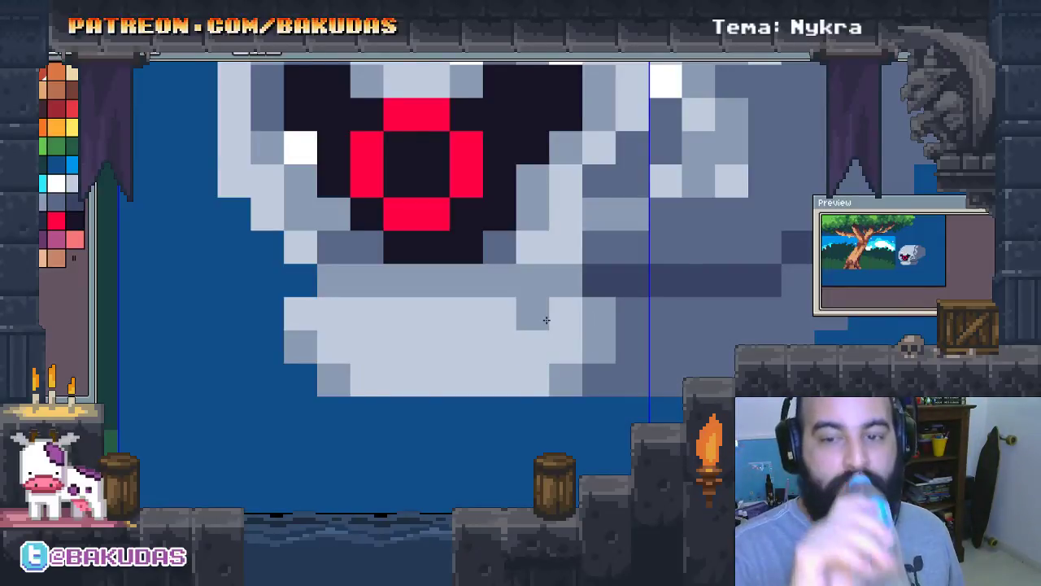
{"action": "scroll", "coordinate": [546, 321], "scroll_direction": "down", "scroll_amount": 1}
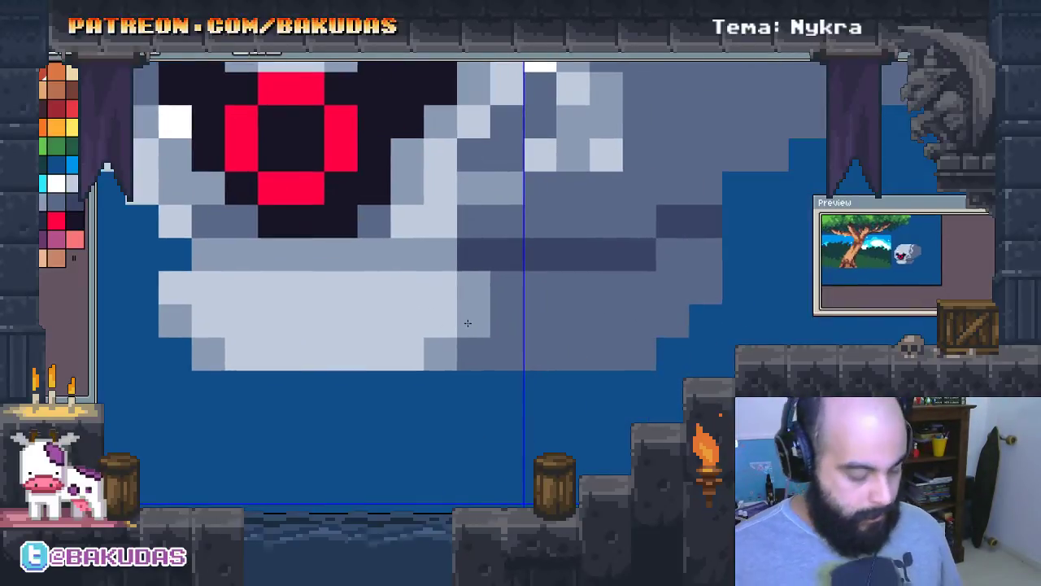
Select the creature's jaw and lower it about two pixels below the head
{"action": "left_click_drag", "start_coordinate": [656, 397], "coordinate": [209, 274]}
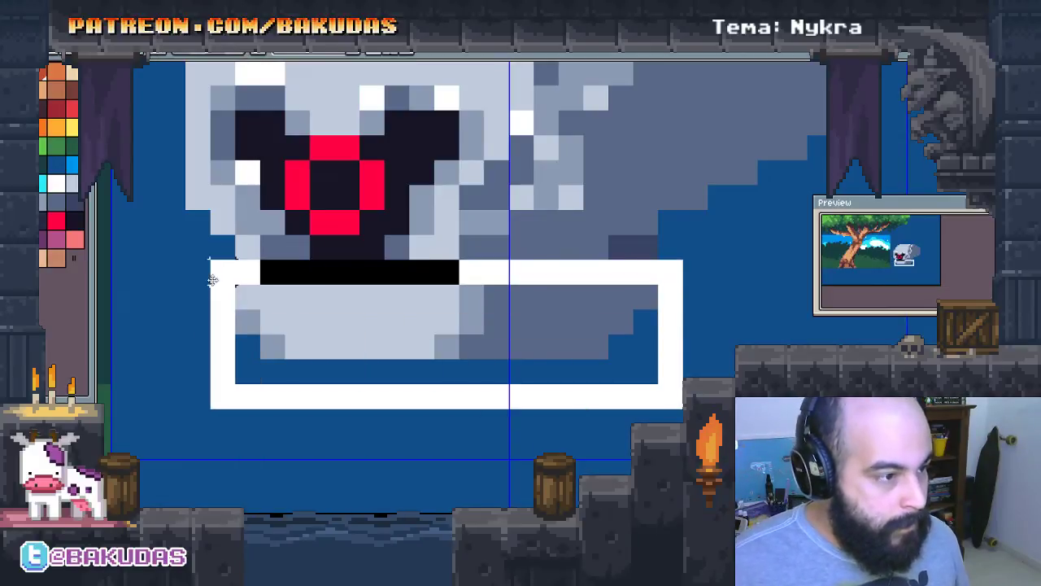
{"action": "left_click_drag", "start_coordinate": [407, 298], "coordinate": [409, 321]}
{"action": "key", "text": "ctrl+d"}
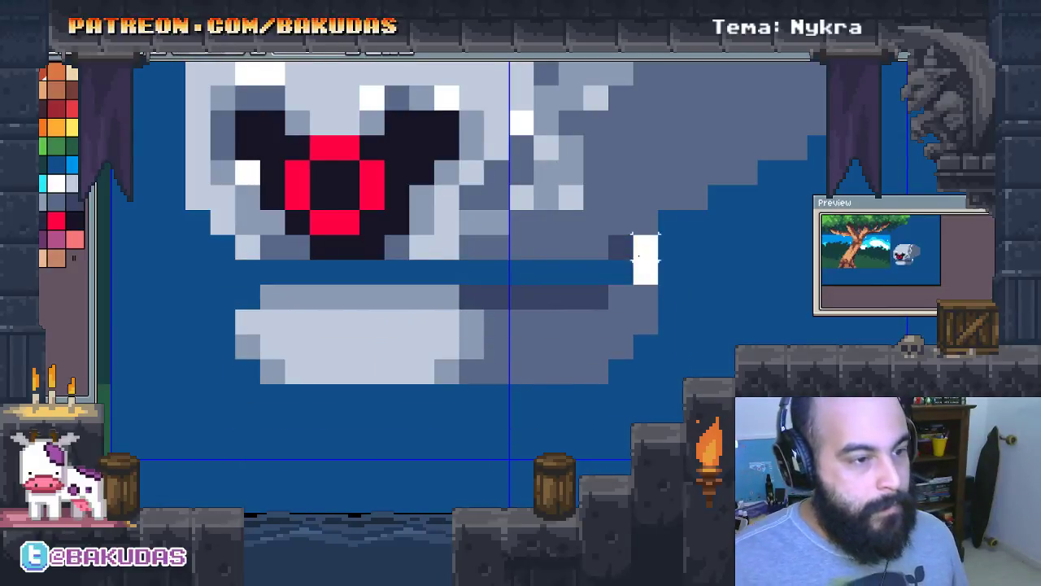
{"action": "mouse_move", "coordinate": [610, 235]}
{"action": "left_mouse_down"}
{"action": "mouse_move", "coordinate": [663, 274]}
{"action": "mouse_move", "coordinate": [635, 266]}
{"action": "left_mouse_up"}
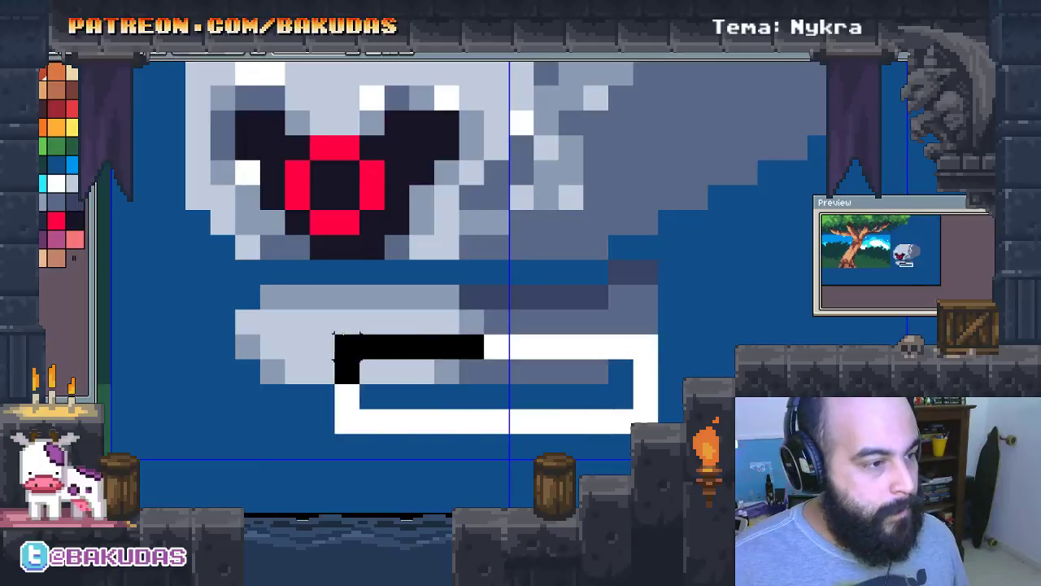
{"action": "left_click_drag", "start_coordinate": [659, 434], "coordinate": [209, 259]}
{"action": "left_click_drag", "start_coordinate": [405, 328], "coordinate": [400, 361]}
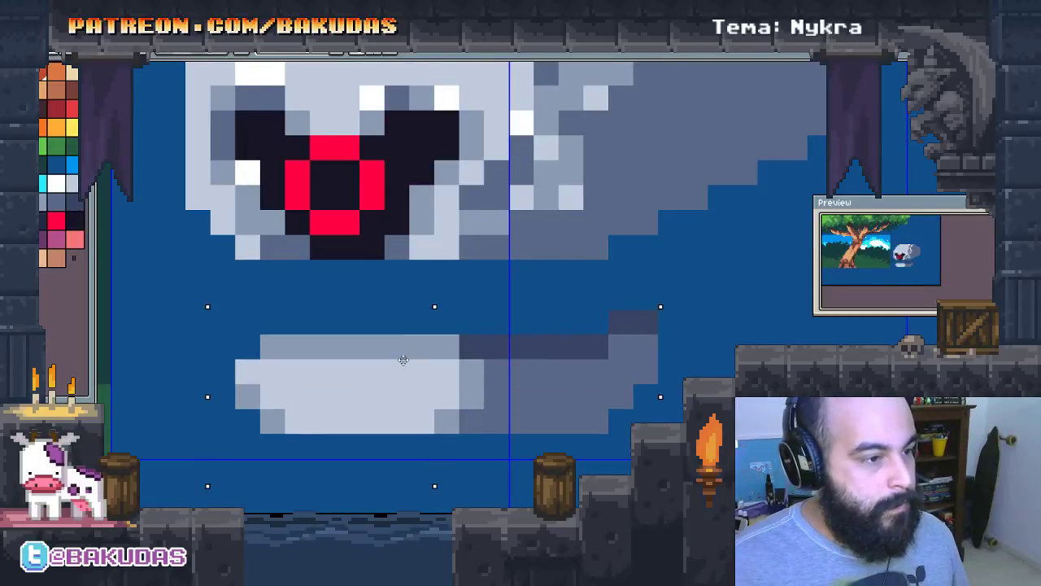
Fill the gap below the eyes with near-black to form the mouth
{"action": "left_click", "coordinate": [472, 236], "text": "alt"}
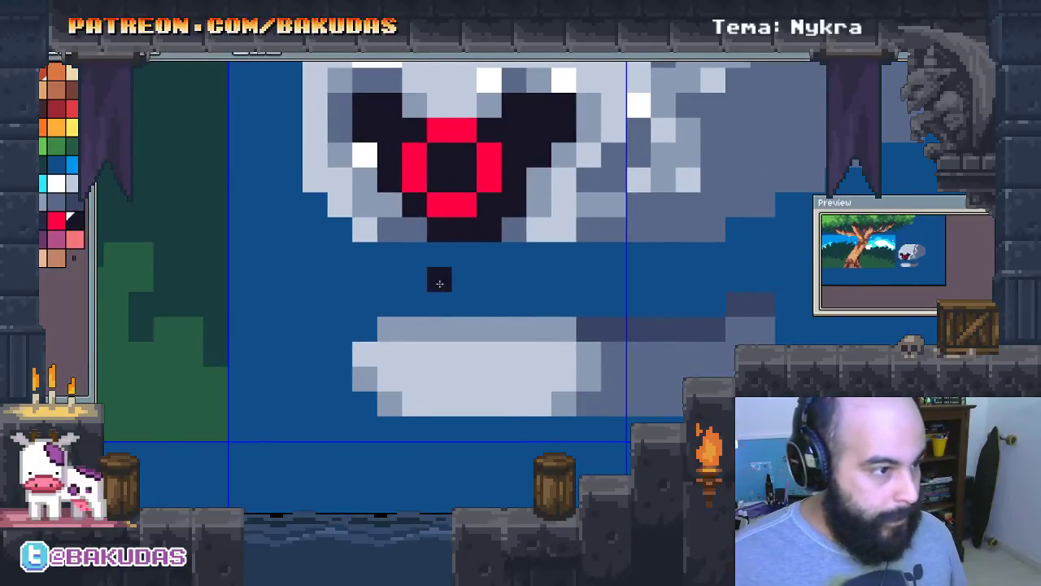
{"action": "mouse_move", "coordinate": [415, 253]}
{"action": "left_mouse_down"}
{"action": "mouse_move", "coordinate": [415, 281]}
{"action": "mouse_move", "coordinate": [389, 304]}
{"action": "mouse_move", "coordinate": [389, 253]}
{"action": "left_mouse_up"}
{"action": "left_click", "coordinate": [439, 279]}
{"action": "mouse_move", "coordinate": [438, 287]}
{"action": "left_mouse_down"}
{"action": "mouse_move", "coordinate": [439, 254]}
{"action": "mouse_move", "coordinate": [516, 296]}
{"action": "mouse_move", "coordinate": [516, 254]}
{"action": "mouse_move", "coordinate": [543, 305]}
{"action": "mouse_move", "coordinate": [632, 271]}
{"action": "mouse_move", "coordinate": [749, 269]}
{"action": "mouse_move", "coordinate": [758, 248]}
{"action": "left_mouse_up"}
Add dark stepped pixels at the mouth's left and right ends
{"action": "scroll", "coordinate": [757, 276], "scroll_direction": "left", "scroll_amount": 2}
{"action": "mouse_move", "coordinate": [417, 277]}
{"action": "left_mouse_down"}
{"action": "mouse_move", "coordinate": [418, 349]}
{"action": "mouse_move", "coordinate": [411, 309]}
{"action": "mouse_move", "coordinate": [367, 277]}
{"action": "mouse_move", "coordinate": [370, 260]}
{"action": "left_mouse_up"}
{"action": "scroll", "coordinate": [563, 294], "scroll_direction": "right", "scroll_amount": 4}
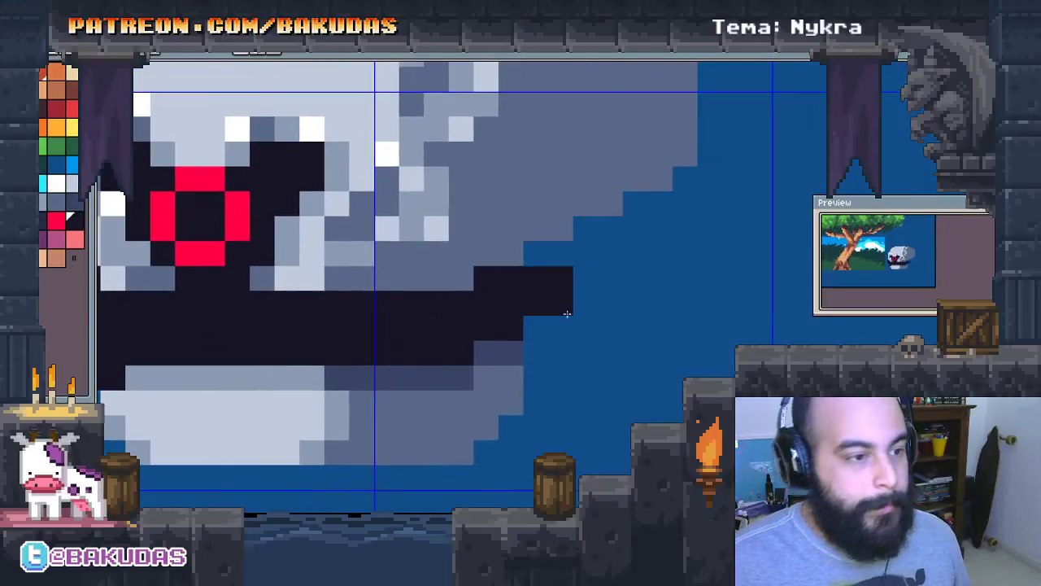
{"action": "mouse_move", "coordinate": [560, 300]}
{"action": "left_mouse_down"}
{"action": "mouse_move", "coordinate": [523, 326]}
{"action": "mouse_move", "coordinate": [561, 355]}
{"action": "left_mouse_up"}
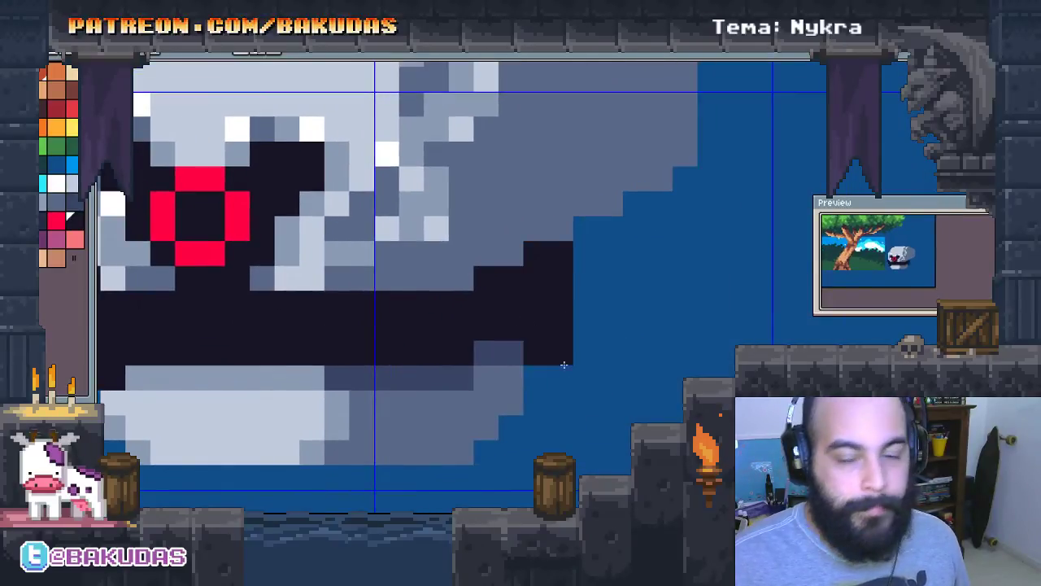
{"action": "scroll", "coordinate": [626, 267], "scroll_direction": "down", "scroll_amount": 3}
{"action": "scroll", "coordinate": [626, 267], "scroll_direction": "down", "scroll_amount": 1}
{"action": "scroll", "coordinate": [625, 267], "scroll_direction": "up", "scroll_amount": 2}
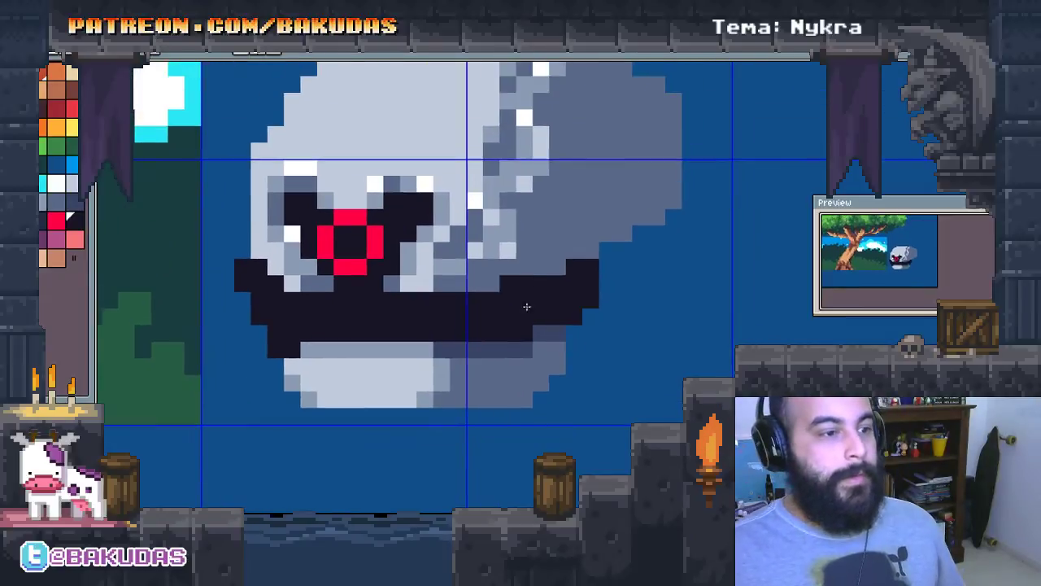
{"action": "scroll", "coordinate": [691, 170], "scroll_direction": "up", "scroll_amount": 1}
{"action": "scroll", "coordinate": [690, 170], "scroll_direction": "down", "scroll_amount": 1}
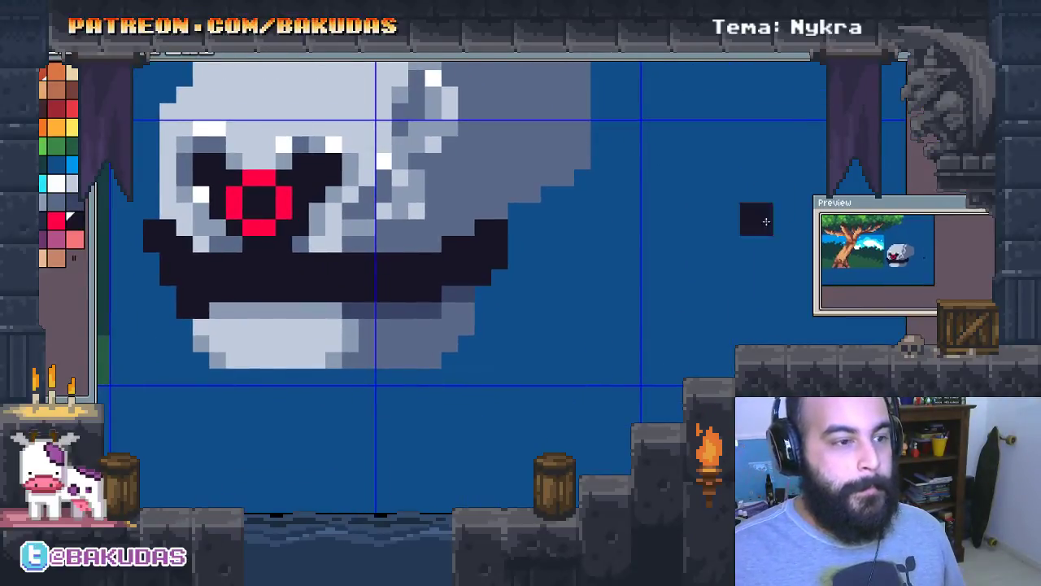
{"action": "scroll", "coordinate": [650, 252], "scroll_direction": "up", "scroll_amount": 1}
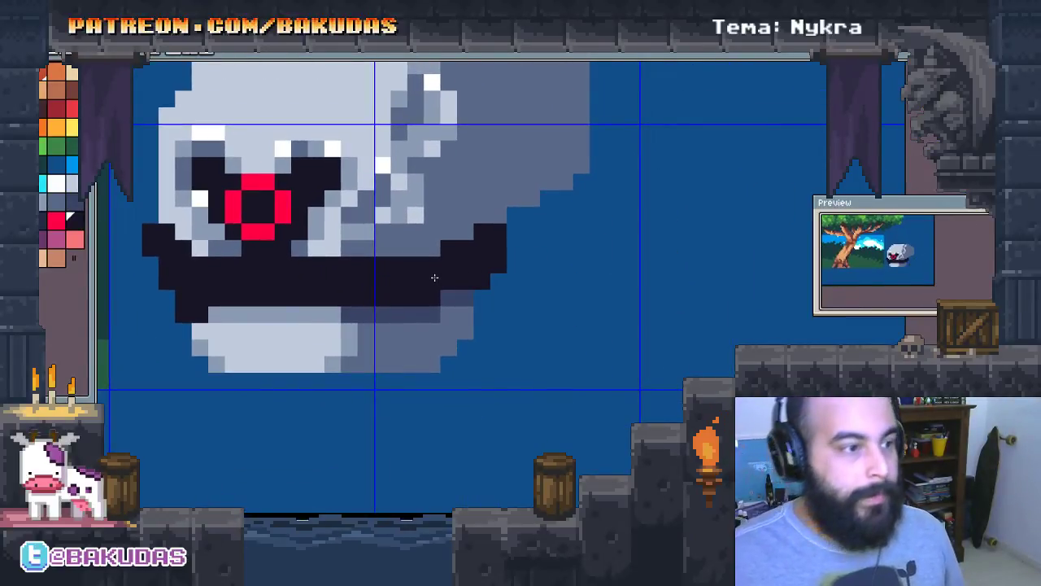
Draw a dark leg from the mouth's right side and add a pixel at its lower notch
{"action": "mouse_move", "coordinate": [455, 244]}
{"action": "left_mouse_down"}
{"action": "mouse_move", "coordinate": [496, 147]}
{"action": "mouse_move", "coordinate": [570, 337]}
{"action": "mouse_move", "coordinate": [564, 376]}
{"action": "mouse_move", "coordinate": [530, 449]}
{"action": "mouse_move", "coordinate": [483, 505]}
{"action": "left_mouse_up"}
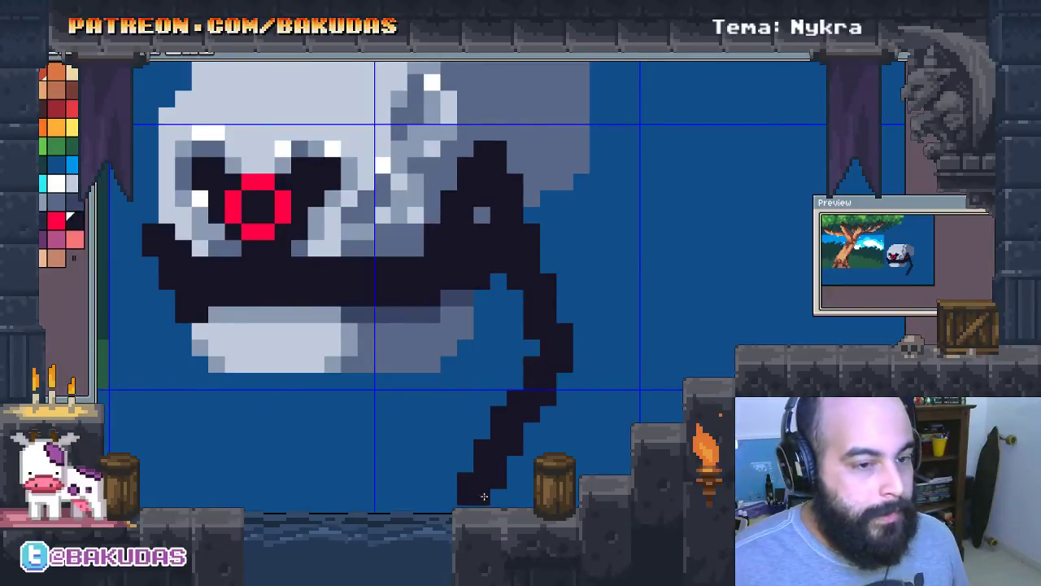
{"action": "scroll", "coordinate": [480, 390], "scroll_direction": "up", "scroll_amount": 3}
{"action": "scroll", "coordinate": [480, 325], "scroll_direction": "right", "scroll_amount": 3}
{"action": "left_click", "coordinate": [475, 277]}
{"action": "key", "text": "ctrl+z"}
{"action": "left_click", "coordinate": [415, 340]}
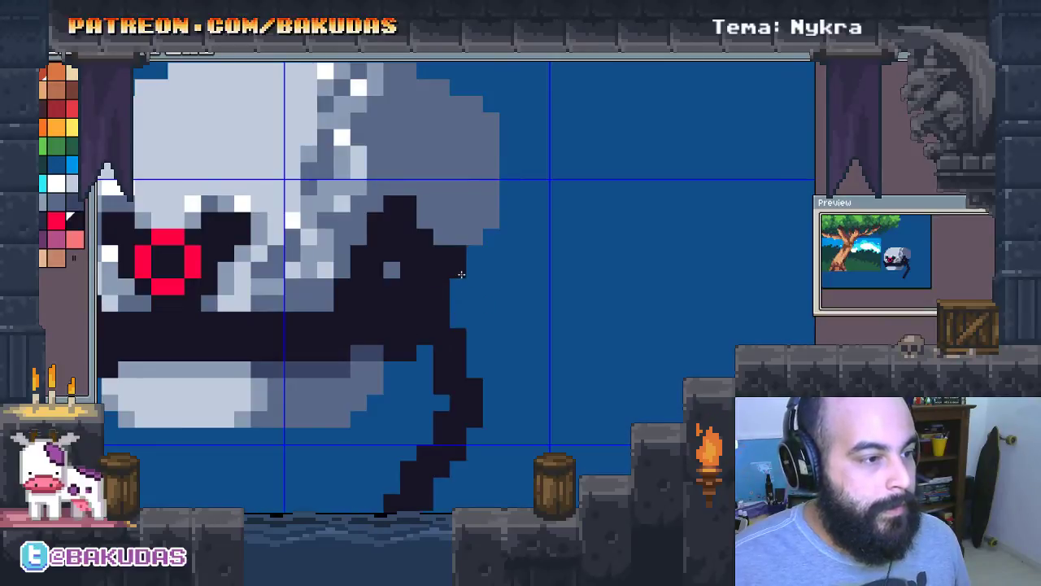
Draw a second leg arching from the mouth's upper right and continuing downward
{"action": "mouse_move", "coordinate": [462, 270]}
{"action": "left_mouse_down"}
{"action": "mouse_move", "coordinate": [532, 166]}
{"action": "mouse_move", "coordinate": [651, 345]}
{"action": "mouse_move", "coordinate": [643, 358]}
{"action": "left_mouse_up"}
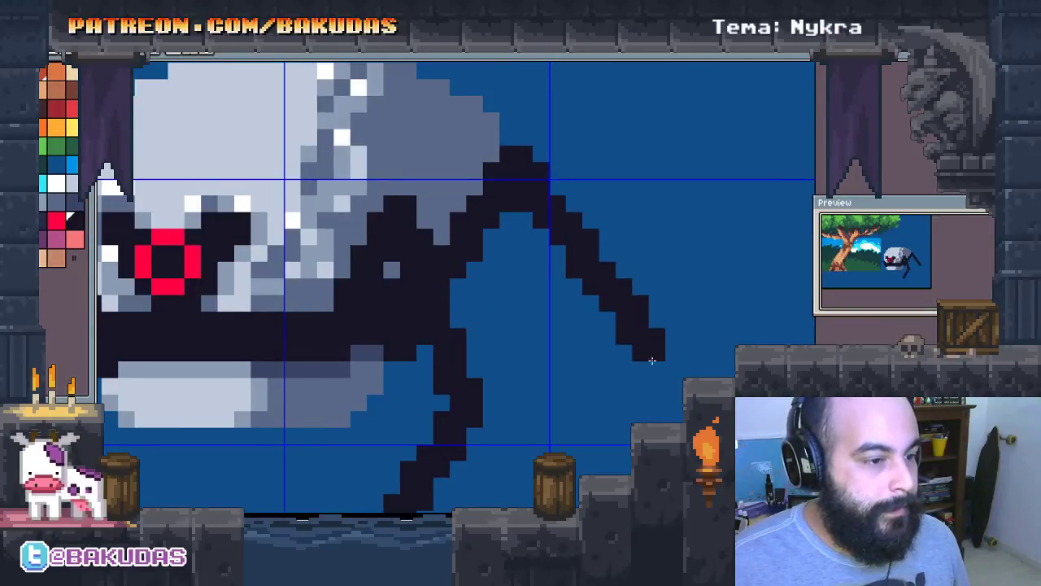
{"action": "scroll", "coordinate": [643, 358], "scroll_direction": "down", "scroll_amount": 5}
{"action": "mouse_move", "coordinate": [655, 175]}
{"action": "left_mouse_down"}
{"action": "mouse_move", "coordinate": [609, 327]}
{"action": "mouse_move", "coordinate": [616, 283]}
{"action": "left_mouse_up"}
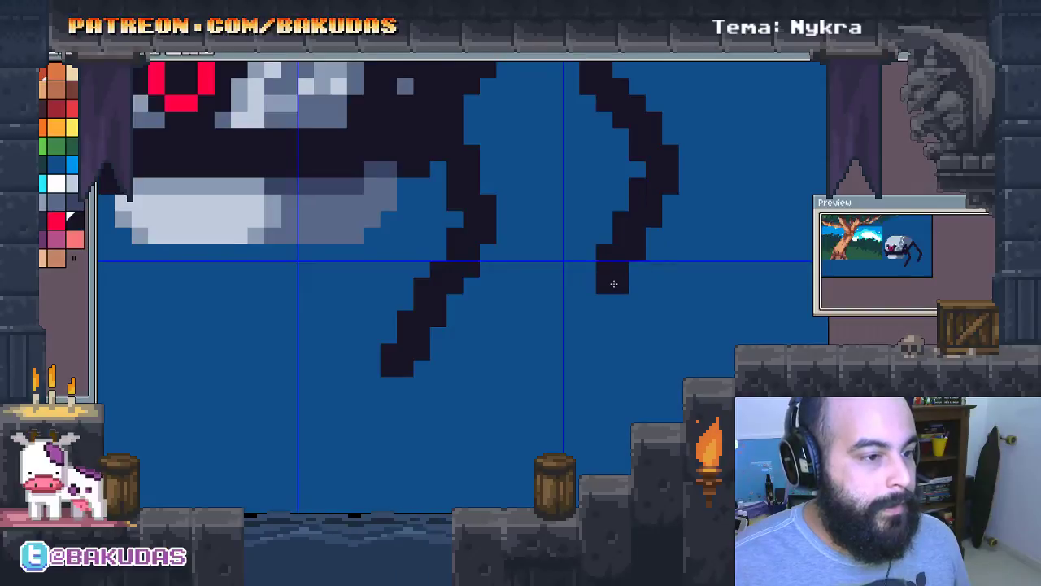
{"action": "scroll", "coordinate": [491, 302], "scroll_direction": "left", "scroll_amount": 12}
{"action": "scroll", "coordinate": [623, 274], "scroll_direction": "up", "scroll_amount": 4}
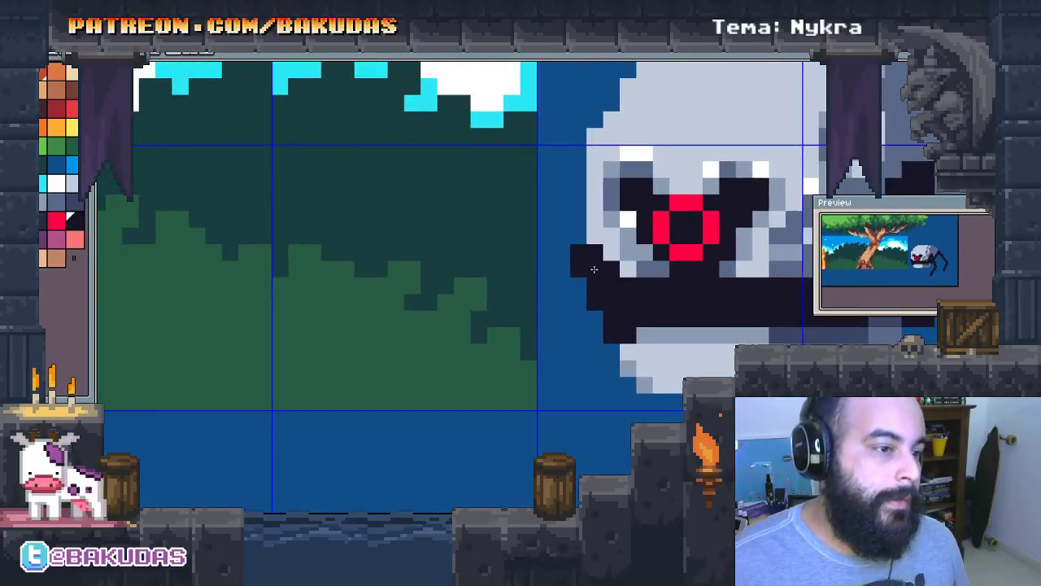
Draw a leg over the tree, then replace it with a shorter stroke
{"action": "mouse_move", "coordinate": [594, 270]}
{"action": "left_mouse_down"}
{"action": "mouse_move", "coordinate": [500, 173]}
{"action": "mouse_move", "coordinate": [507, 140]}
{"action": "mouse_move", "coordinate": [442, 280]}
{"action": "mouse_move", "coordinate": [415, 374]}
{"action": "mouse_move", "coordinate": [472, 425]}
{"action": "mouse_move", "coordinate": [492, 466]}
{"action": "left_mouse_up"}
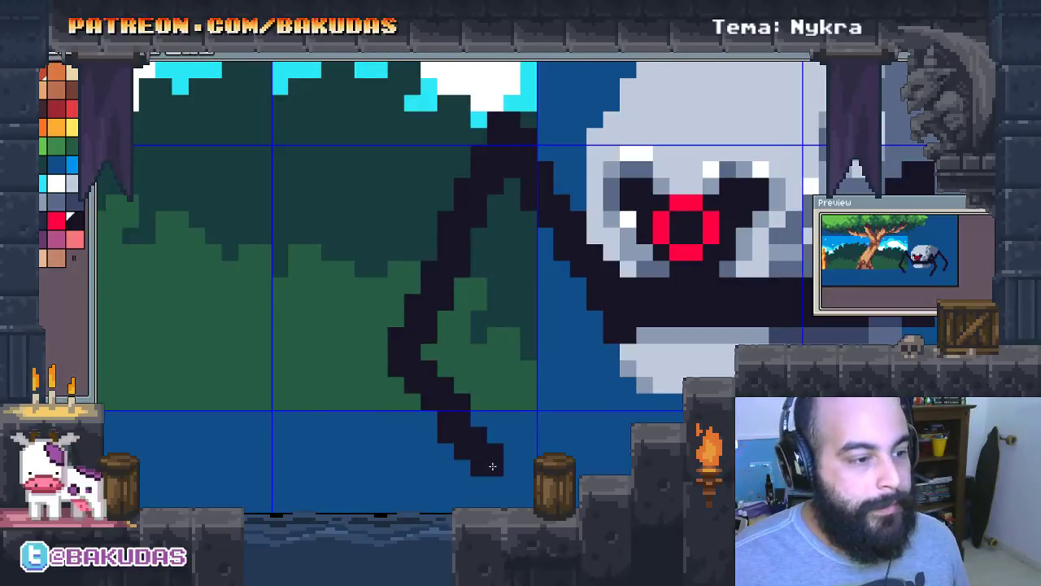
{"action": "scroll", "coordinate": [496, 317], "scroll_direction": "right", "scroll_amount": 1}
{"action": "scroll", "coordinate": [480, 341], "scroll_direction": "right", "scroll_amount": 1}
{"action": "key", "text": "ctrl+z"}
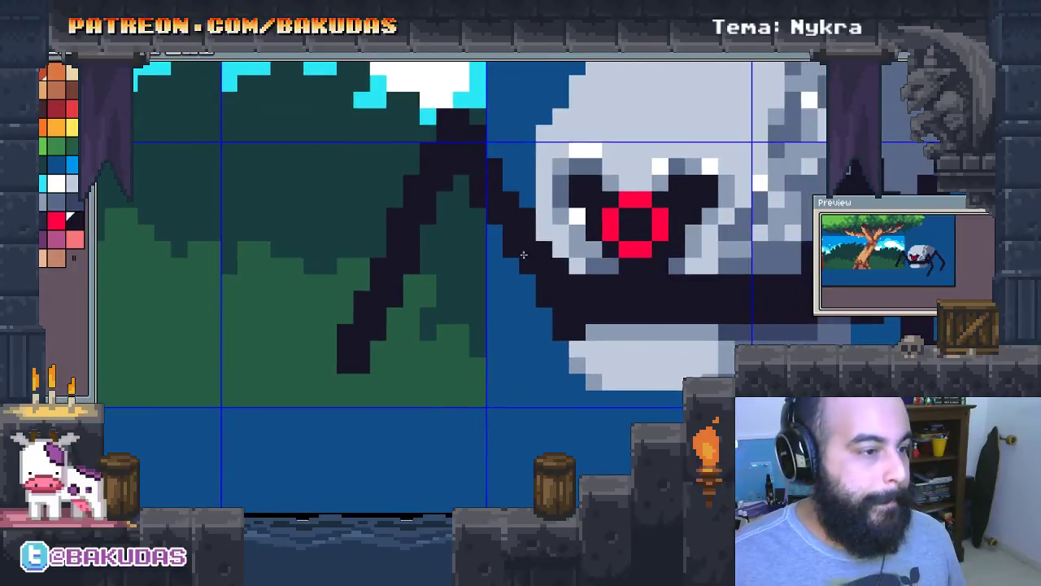
{"action": "key", "text": "ctrl+z"}
{"action": "mouse_move", "coordinate": [453, 100]}
{"action": "left_mouse_down"}
{"action": "mouse_move", "coordinate": [405, 288]}
{"action": "mouse_move", "coordinate": [382, 329]}
{"action": "mouse_move", "coordinate": [452, 470]}
{"action": "left_mouse_up"}
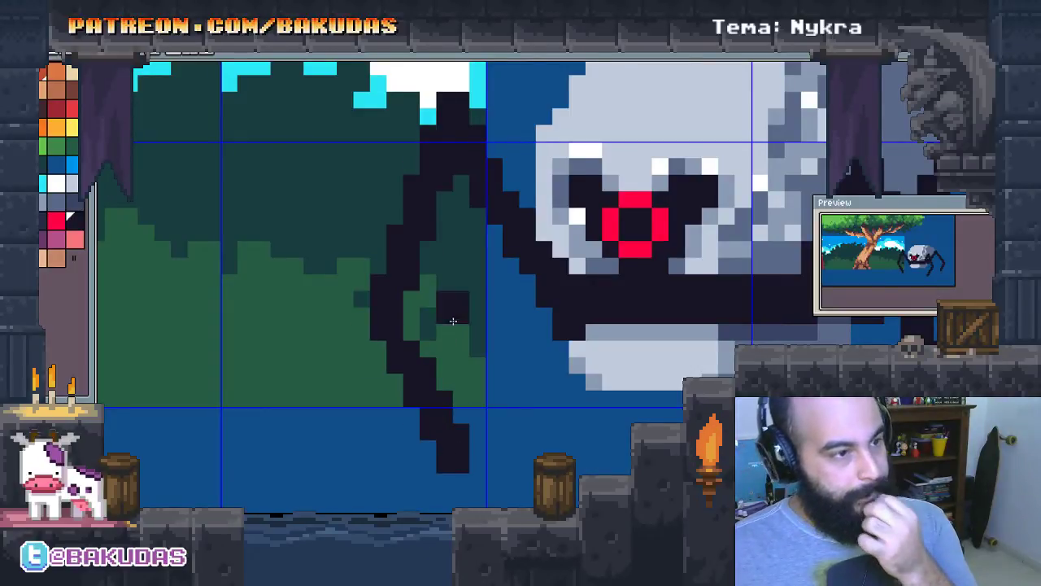
Paint another spider leg rising from near the ground toward the body
{"action": "left_click", "coordinate": [519, 425]}
{"action": "left_click_drag", "start_coordinate": [519, 427], "coordinate": [483, 274]}
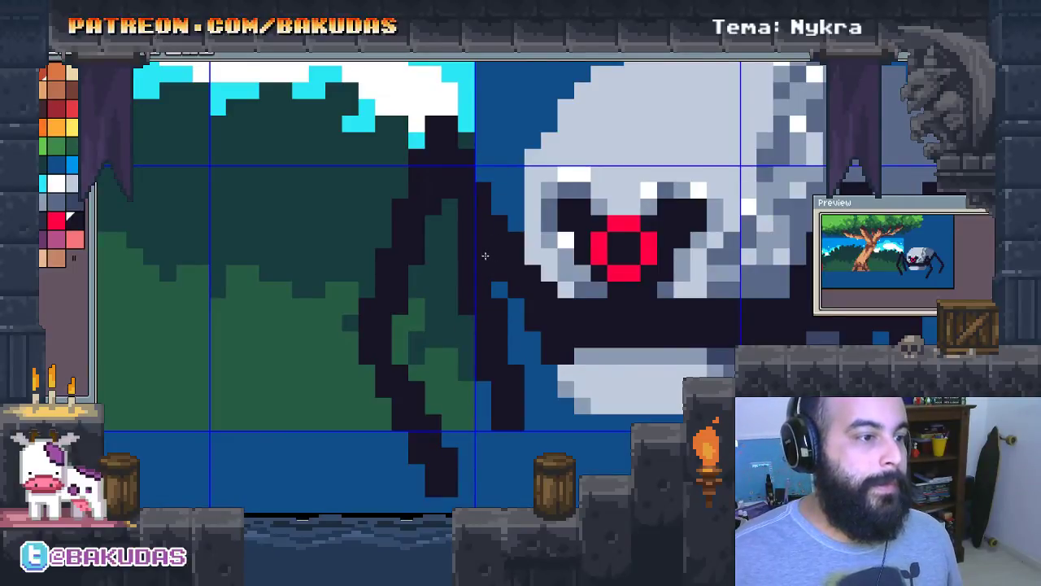
{"action": "scroll", "coordinate": [505, 184], "scroll_direction": "up", "scroll_amount": 3}
{"action": "left_click_drag", "start_coordinate": [492, 244], "coordinate": [545, 131]}
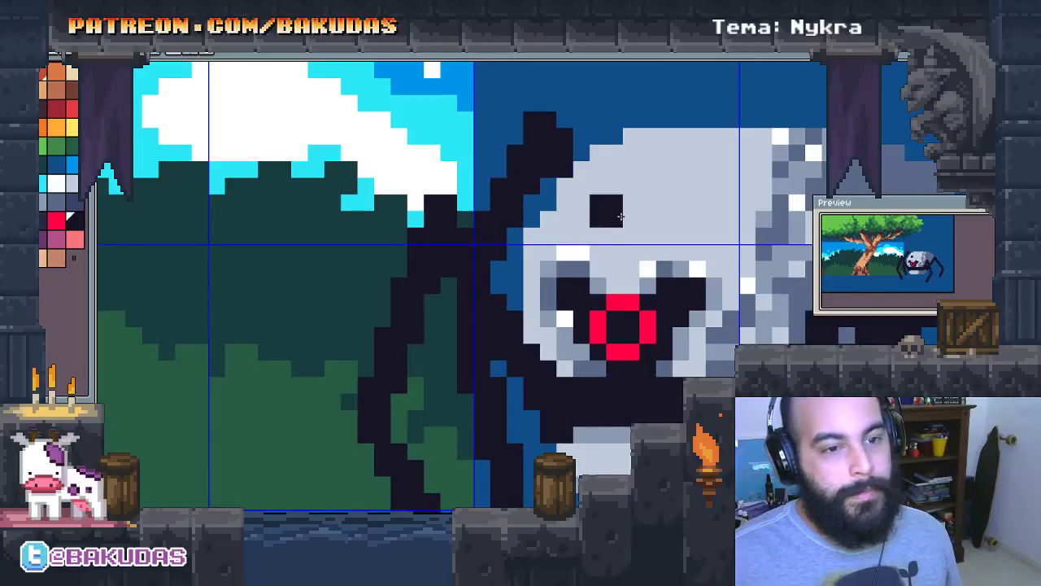
{"action": "mouse_move", "coordinate": [627, 227]}
{"action": "left_mouse_down"}
{"action": "mouse_move", "coordinate": [504, 208]}
{"action": "mouse_move", "coordinate": [432, 220]}
{"action": "left_mouse_up"}
{"action": "scroll", "coordinate": [432, 220], "scroll_direction": "down", "scroll_amount": 1}
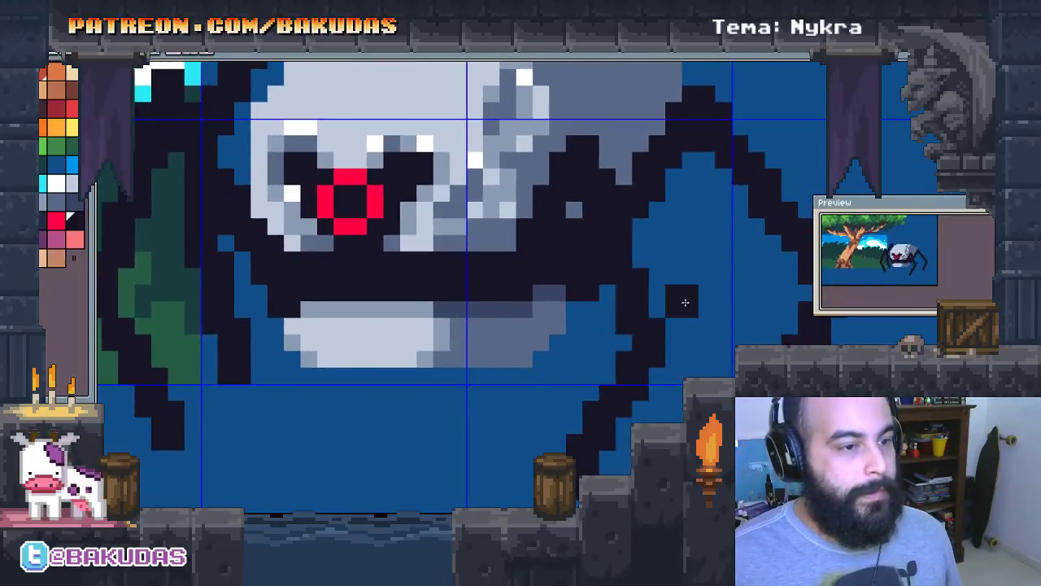
Thicken the spider's right leg with dark pixels
{"action": "scroll", "coordinate": [686, 301], "scroll_direction": "up", "scroll_amount": 1}
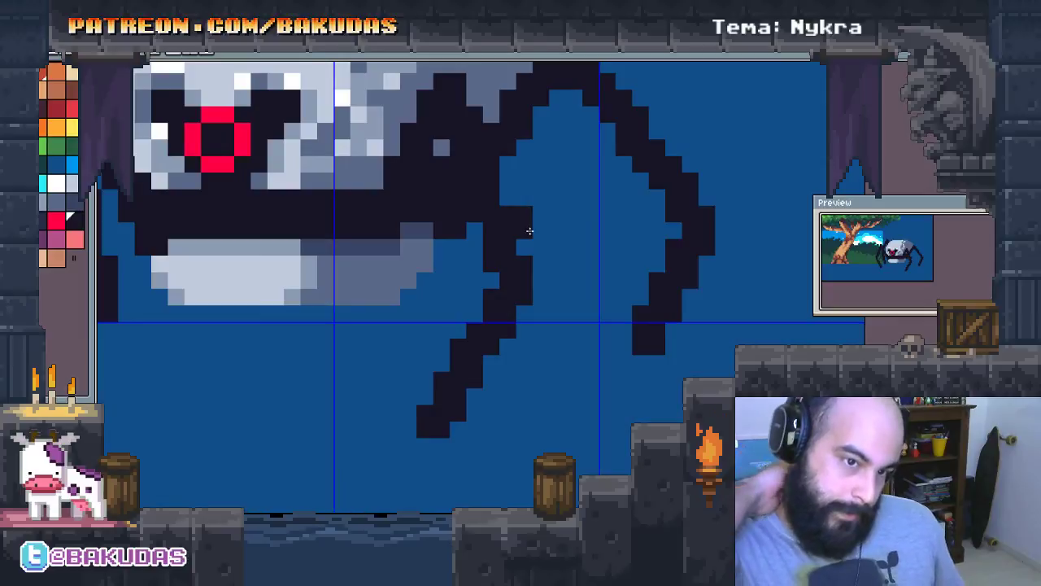
{"action": "left_click_drag", "start_coordinate": [583, 146], "coordinate": [539, 285]}
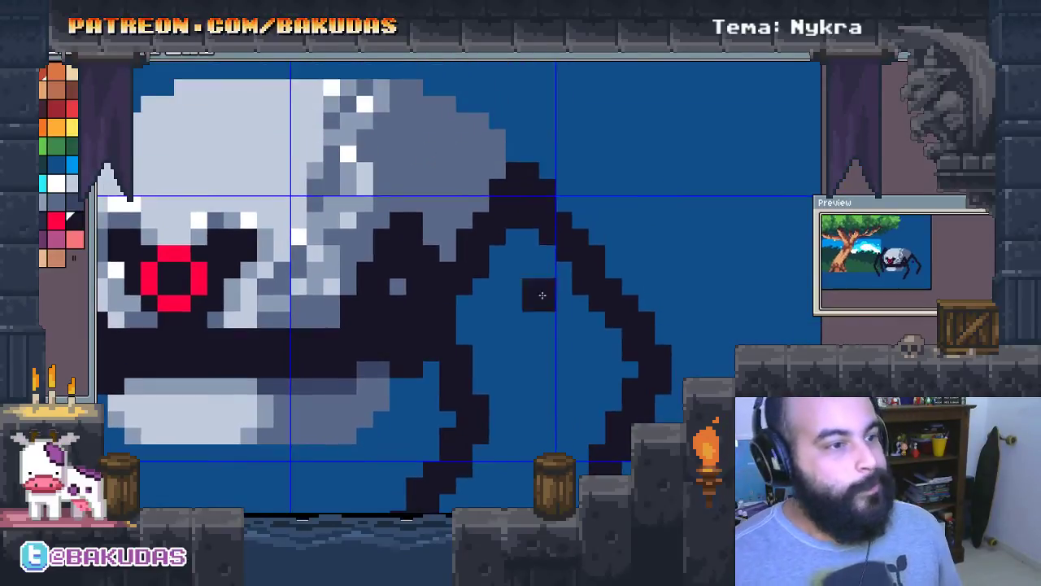
{"action": "mouse_move", "coordinate": [516, 151]}
{"action": "left_mouse_down"}
{"action": "mouse_move", "coordinate": [555, 171]}
{"action": "mouse_move", "coordinate": [643, 182]}
{"action": "left_mouse_up"}
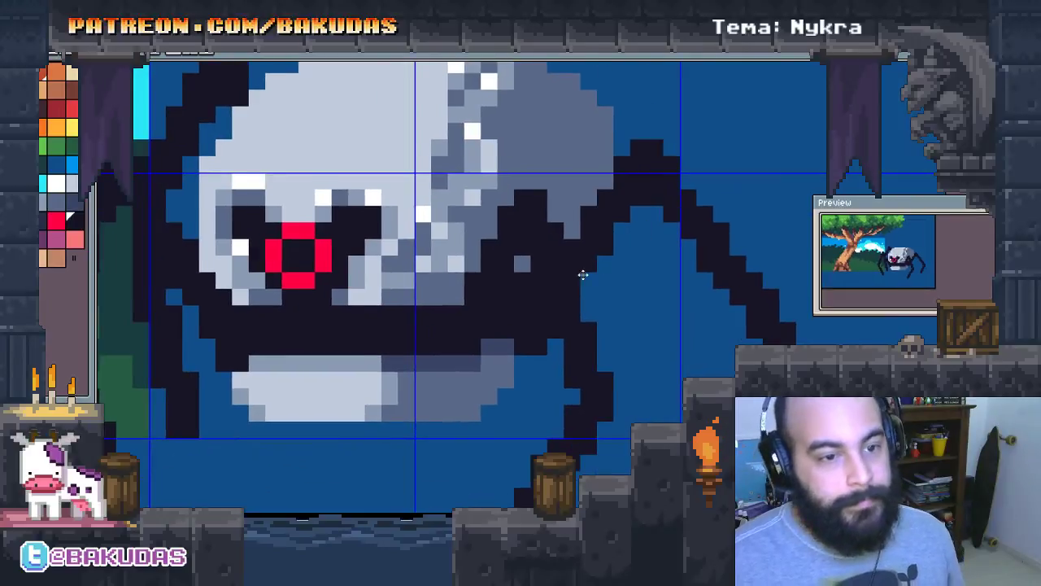
{"action": "mouse_move", "coordinate": [583, 275]}
{"action": "left_mouse_down"}
{"action": "mouse_move", "coordinate": [692, 220]}
{"action": "mouse_move", "coordinate": [602, 231]}
{"action": "left_mouse_up"}
{"action": "scroll", "coordinate": [692, 220], "scroll_direction": "up", "scroll_amount": 2}
{"action": "scroll", "coordinate": [692, 220], "scroll_direction": "down", "scroll_amount": 2}
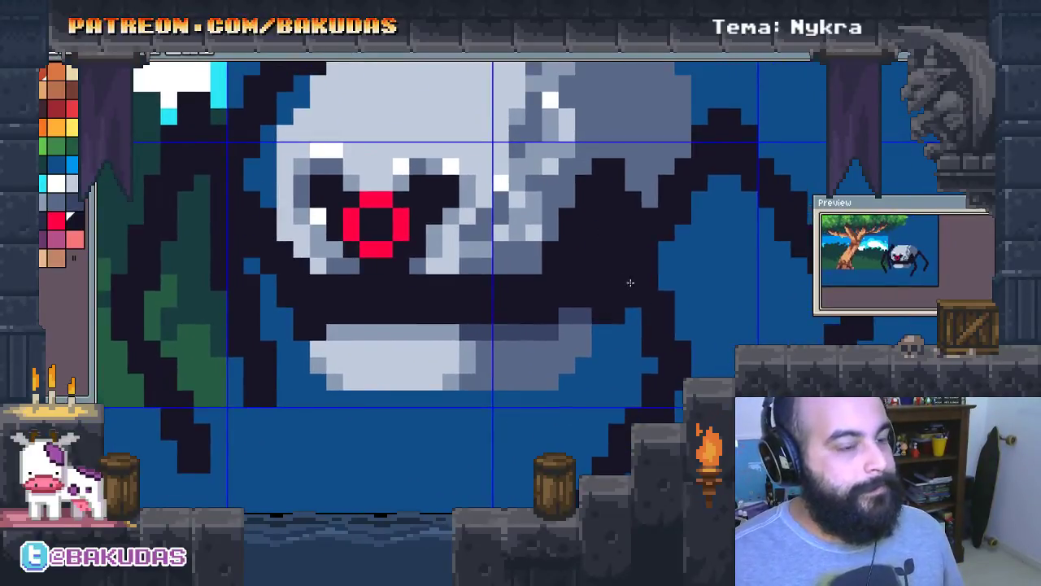
{"action": "left_click_drag", "start_coordinate": [629, 283], "coordinate": [610, 233]}
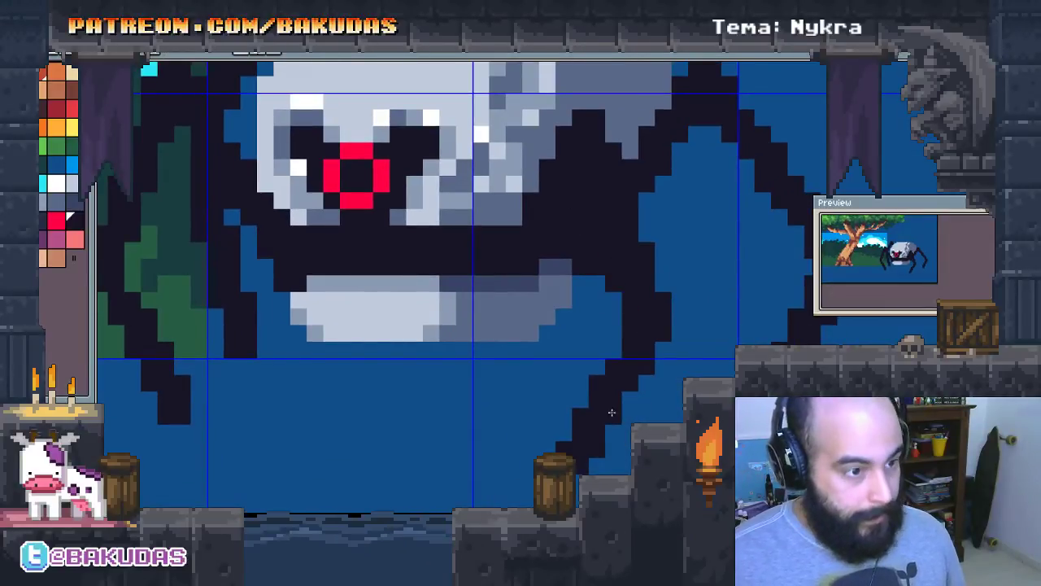
{"action": "left_click_drag", "start_coordinate": [625, 353], "coordinate": [605, 286]}
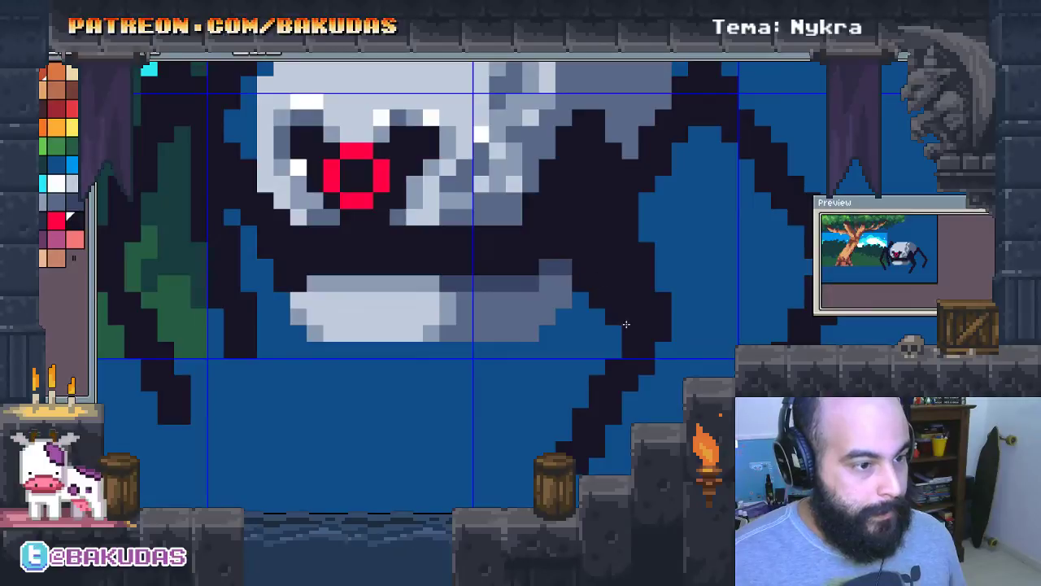
Reshape the lower right leg with blue and dark strokes, extending its tip leftward
{"action": "left_click_drag", "start_coordinate": [624, 400], "coordinate": [659, 359]}
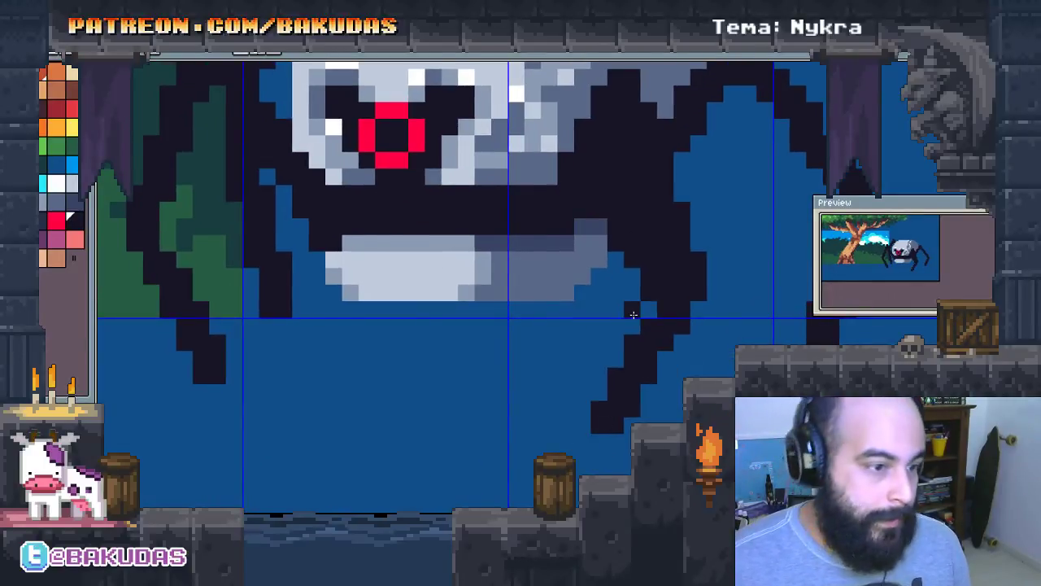
{"action": "left_click_drag", "start_coordinate": [643, 321], "coordinate": [597, 429]}
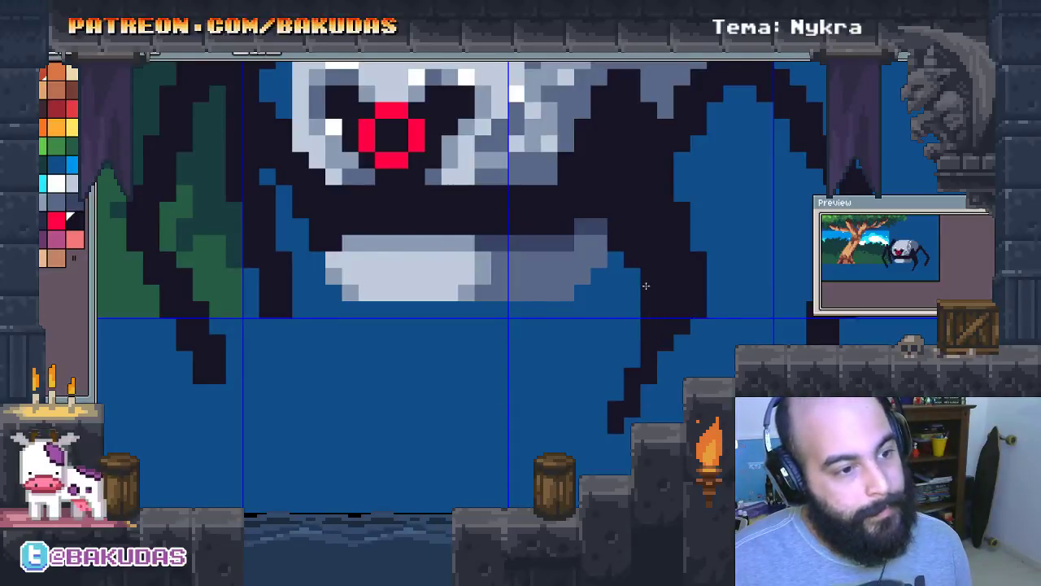
{"action": "left_click_drag", "start_coordinate": [640, 323], "coordinate": [594, 431]}
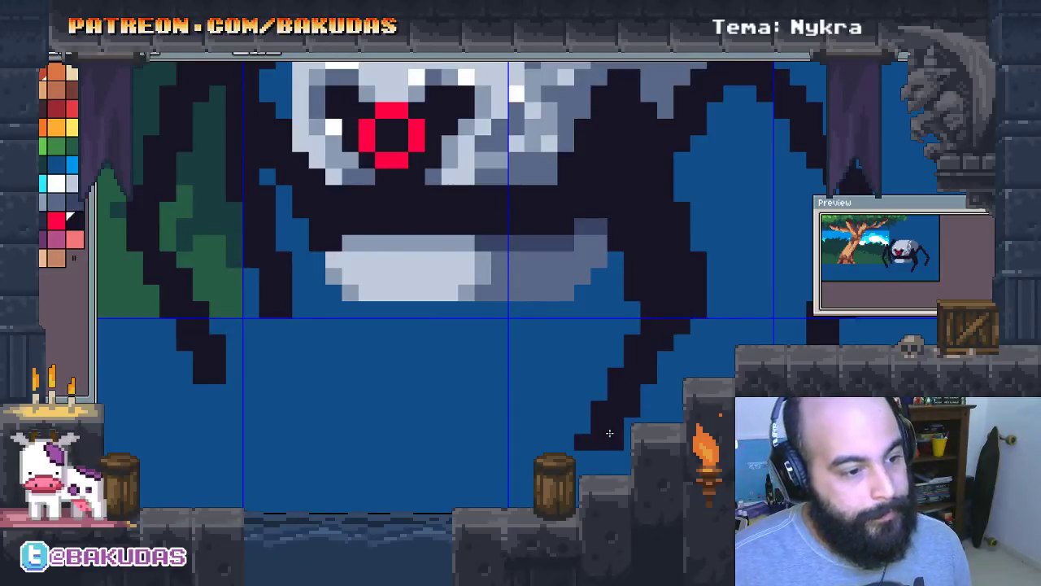
{"action": "scroll", "coordinate": [505, 434], "scroll_direction": "right", "scroll_amount": 5}
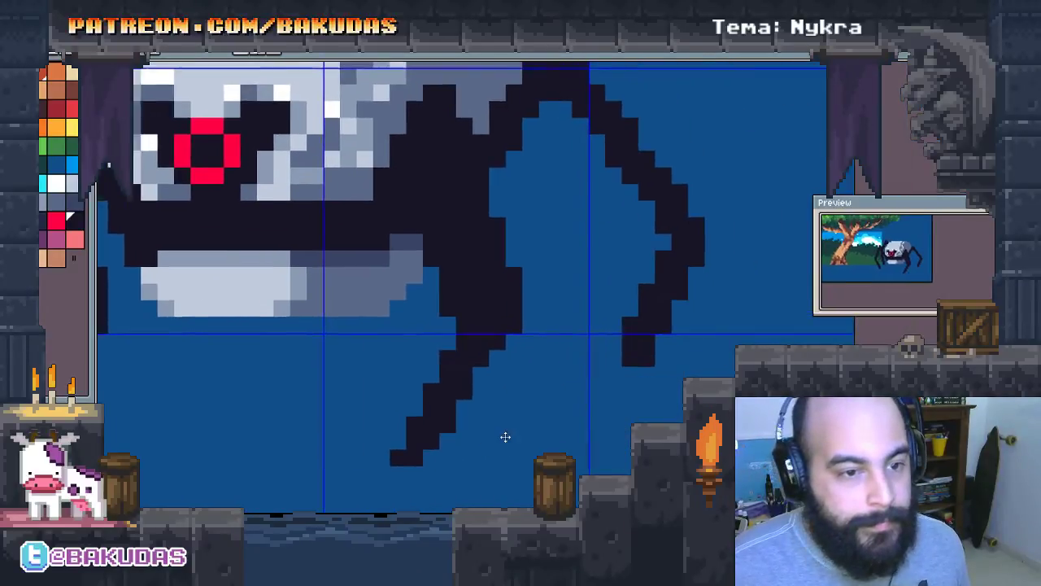
{"action": "scroll", "coordinate": [606, 378], "scroll_direction": "up", "scroll_amount": 2}
{"action": "left_click", "coordinate": [562, 424]}
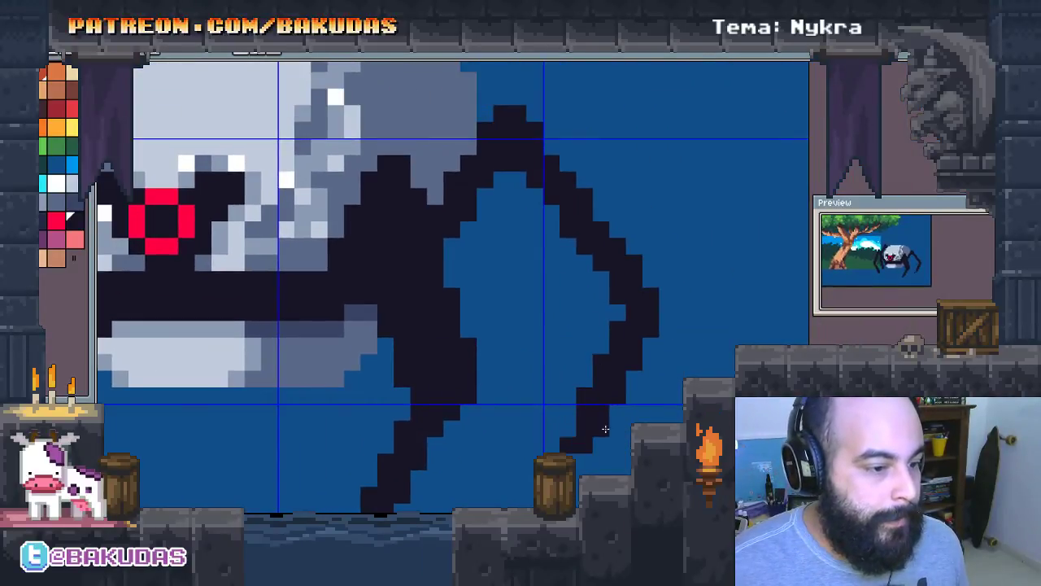
{"action": "left_click_drag", "start_coordinate": [568, 446], "coordinate": [551, 444]}
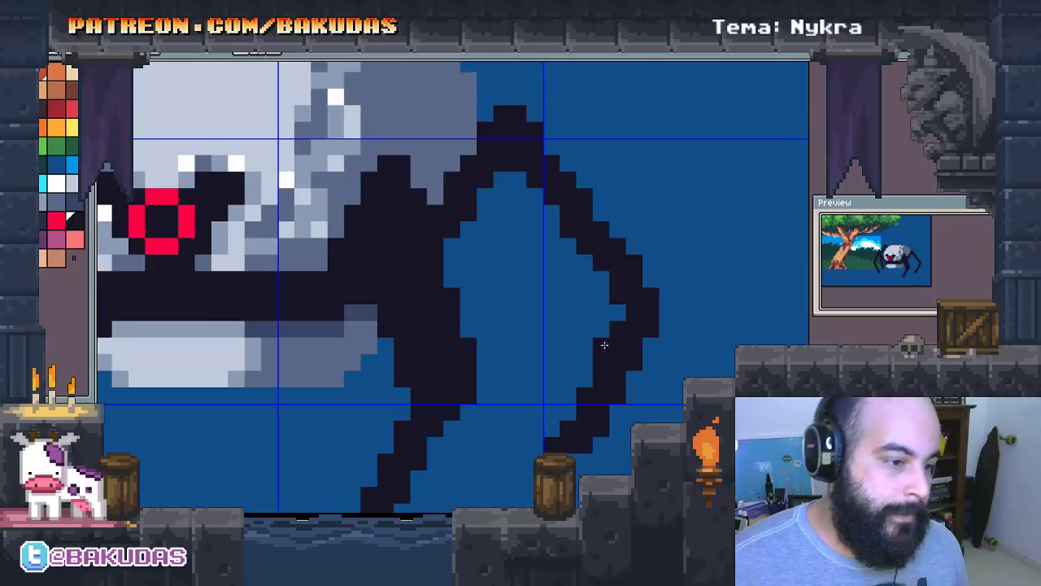
Fill the blue notches along the upper leg's inner edge and bend with dark pixels
{"action": "mouse_move", "coordinate": [537, 209]}
{"action": "left_mouse_down"}
{"action": "mouse_move", "coordinate": [502, 176]}
{"action": "mouse_move", "coordinate": [489, 229]}
{"action": "left_mouse_up"}
{"action": "left_click", "coordinate": [518, 212]}
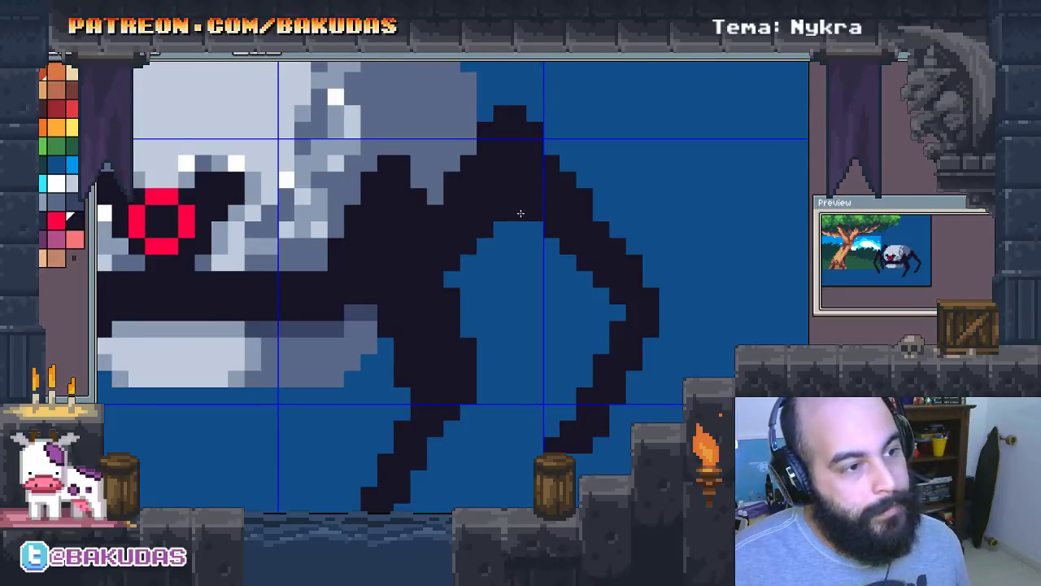
{"action": "left_click_drag", "start_coordinate": [616, 265], "coordinate": [583, 250]}
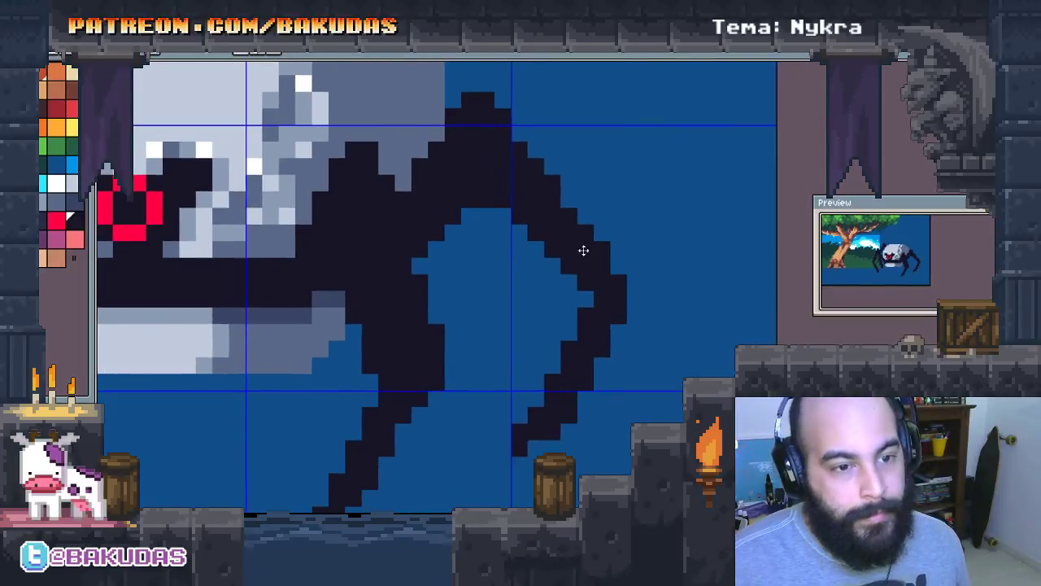
{"action": "left_click_drag", "start_coordinate": [498, 212], "coordinate": [574, 288]}
{"action": "left_click", "coordinate": [486, 217]}
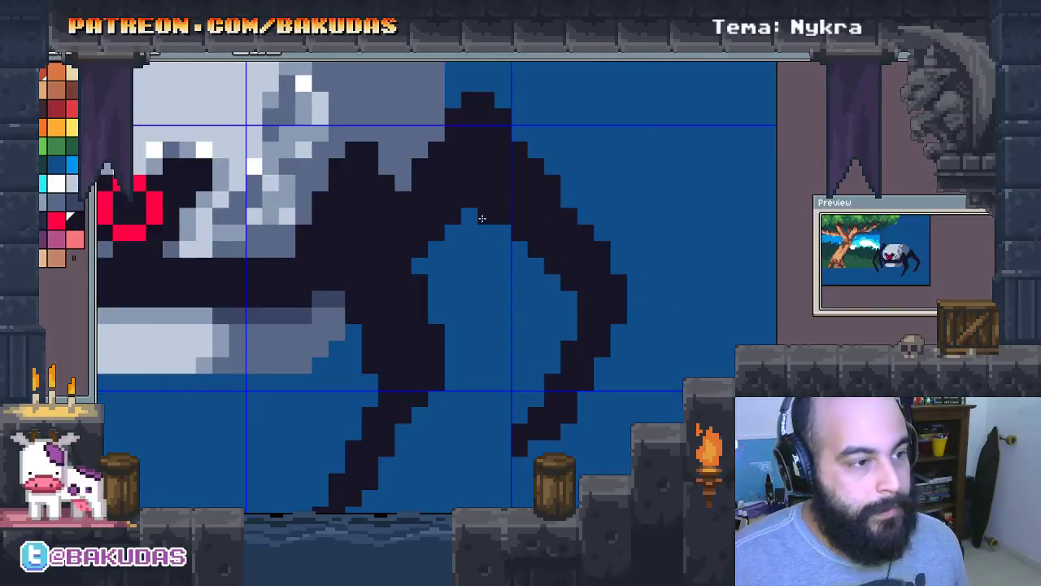
{"action": "left_click_drag", "start_coordinate": [503, 233], "coordinate": [541, 270]}
{"action": "scroll", "coordinate": [602, 366], "scroll_direction": "down", "scroll_amount": 2}
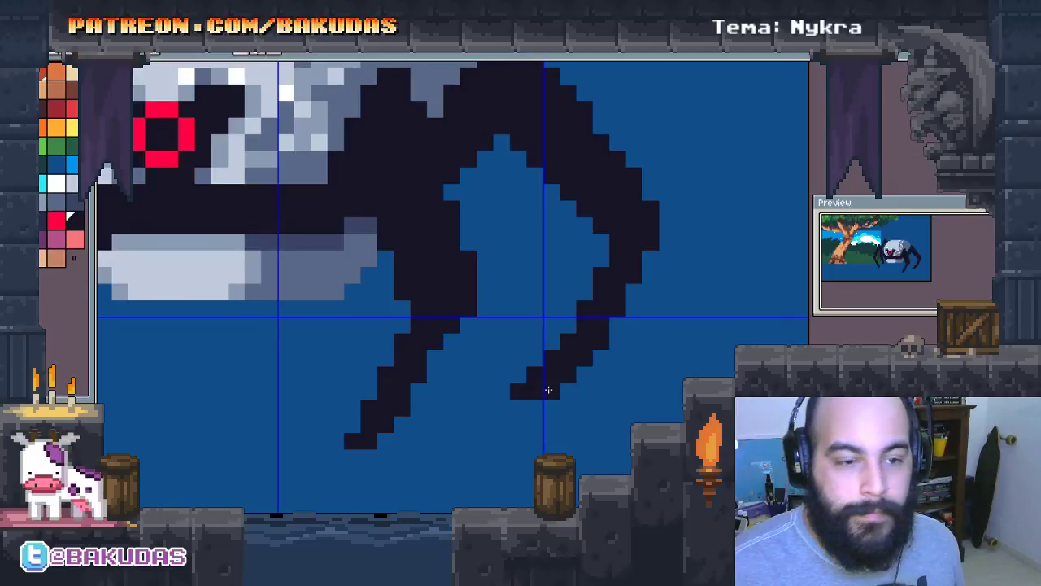
Darken pixels along the spider's left leg over the tree
{"action": "scroll", "coordinate": [522, 388], "scroll_direction": "left", "scroll_amount": 5}
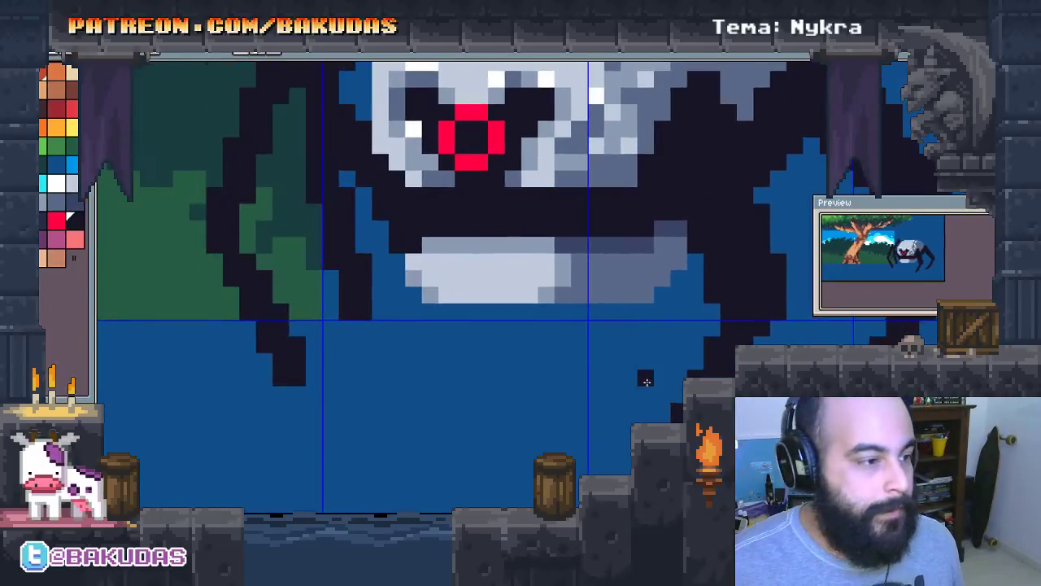
{"action": "scroll", "coordinate": [558, 379], "scroll_direction": "left", "scroll_amount": 2}
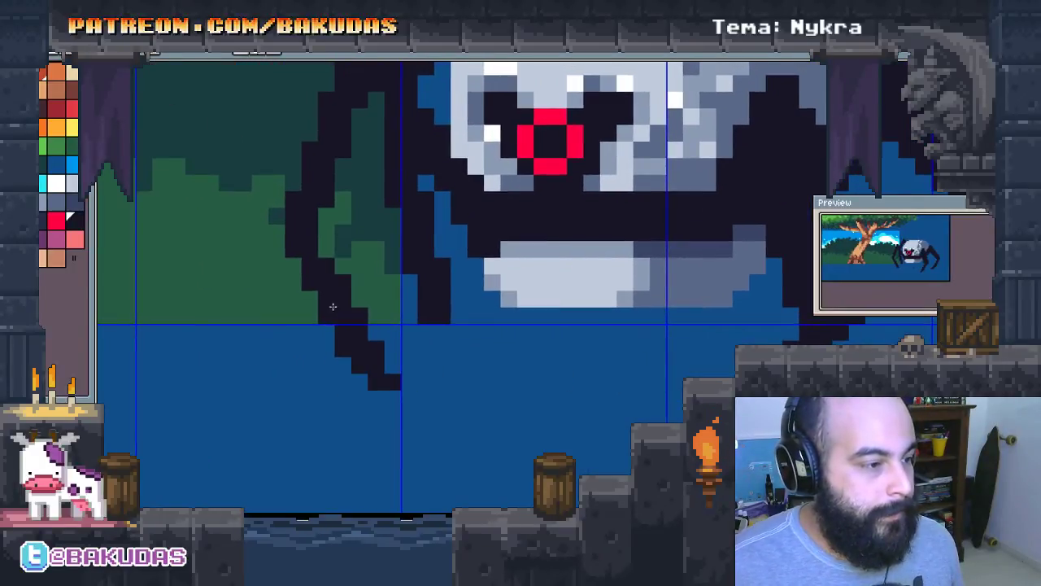
{"action": "scroll", "coordinate": [332, 306], "scroll_direction": "up", "scroll_amount": 1}
{"action": "scroll", "coordinate": [332, 306], "scroll_direction": "left", "scroll_amount": 1}
{"action": "left_click_drag", "start_coordinate": [341, 240], "coordinate": [373, 350]}
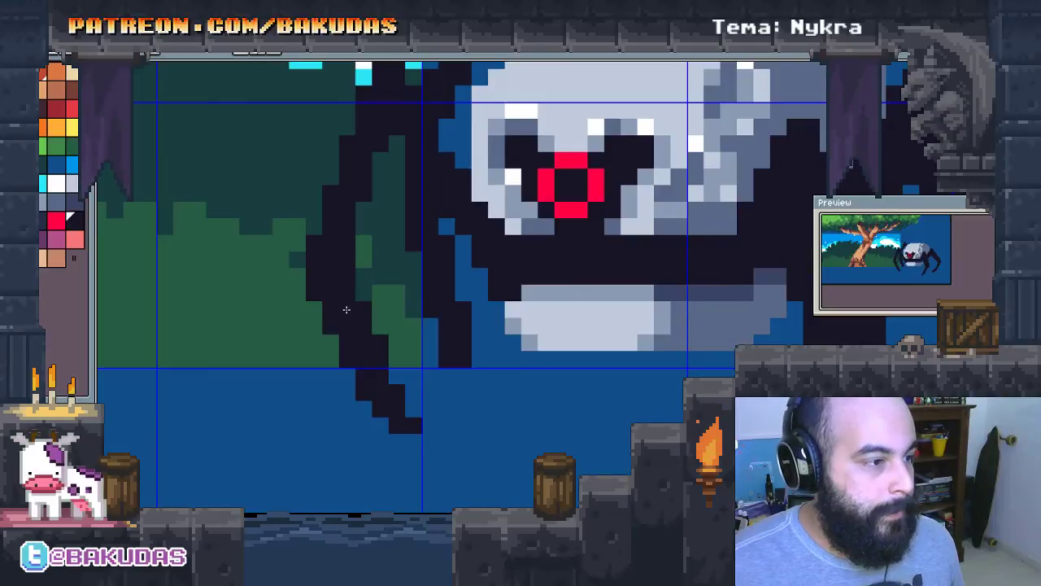
{"action": "scroll", "coordinate": [295, 260], "scroll_direction": "up", "scroll_amount": 2}
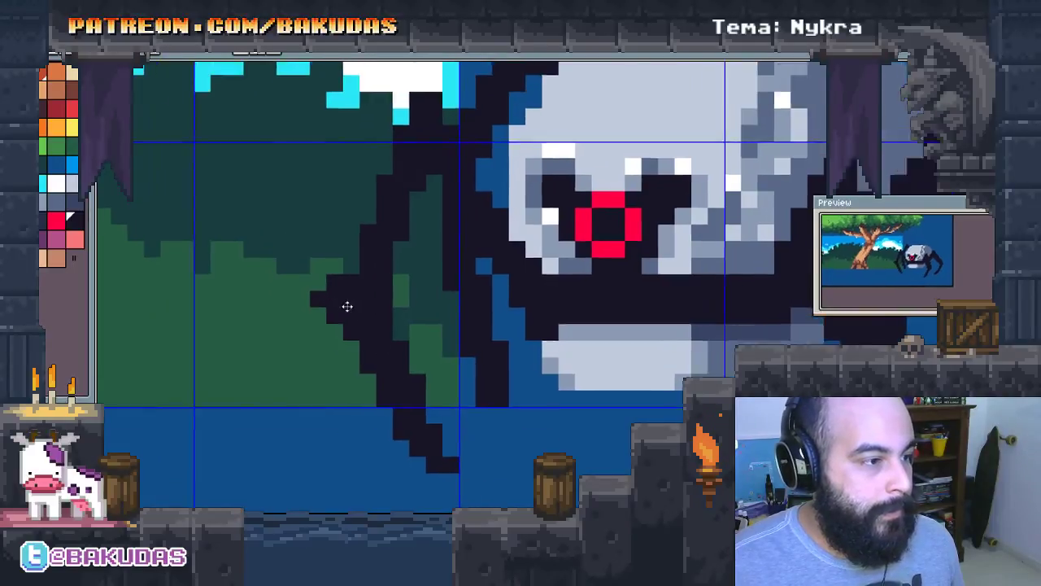
{"action": "scroll", "coordinate": [346, 305], "scroll_direction": "left", "scroll_amount": 2}
Thicken the left leg's outer edge, covering sky pixels and the blue gap beside the head
{"action": "left_click_drag", "start_coordinate": [341, 320], "coordinate": [399, 228]}
{"action": "mouse_move", "coordinate": [462, 119]}
{"action": "left_mouse_down"}
{"action": "mouse_move", "coordinate": [349, 302]}
{"action": "mouse_move", "coordinate": [372, 295]}
{"action": "left_mouse_up"}
{"action": "left_click_drag", "start_coordinate": [428, 165], "coordinate": [377, 242]}
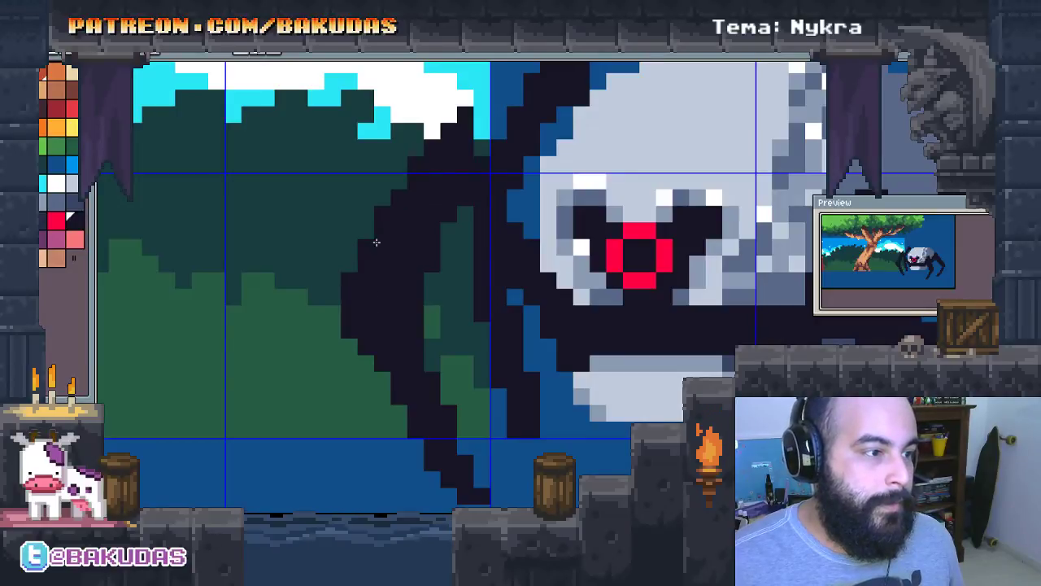
{"action": "left_click_drag", "start_coordinate": [438, 141], "coordinate": [426, 169]}
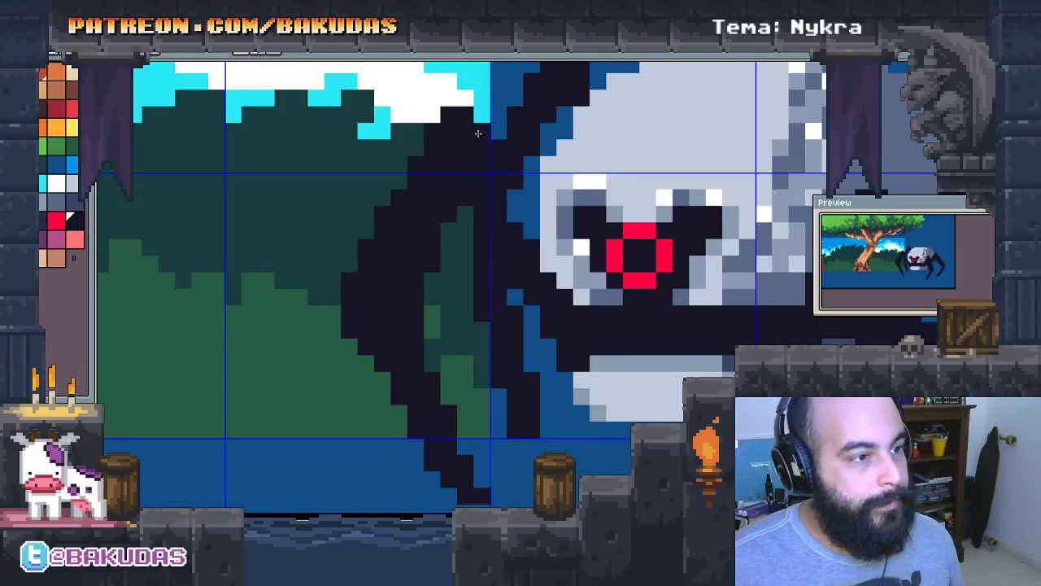
{"action": "left_click_drag", "start_coordinate": [507, 187], "coordinate": [533, 244]}
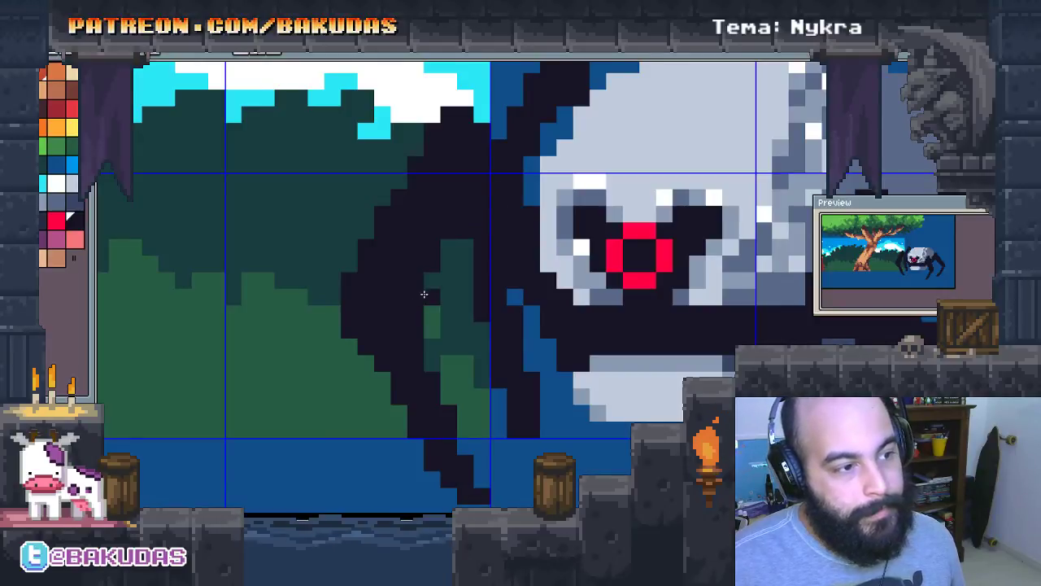
Cover the green tree pixels inside the leg and trim part of the lower-left leg
{"action": "left_click_drag", "start_coordinate": [424, 294], "coordinate": [466, 234]}
{"action": "left_click_drag", "start_coordinate": [441, 354], "coordinate": [440, 368]}
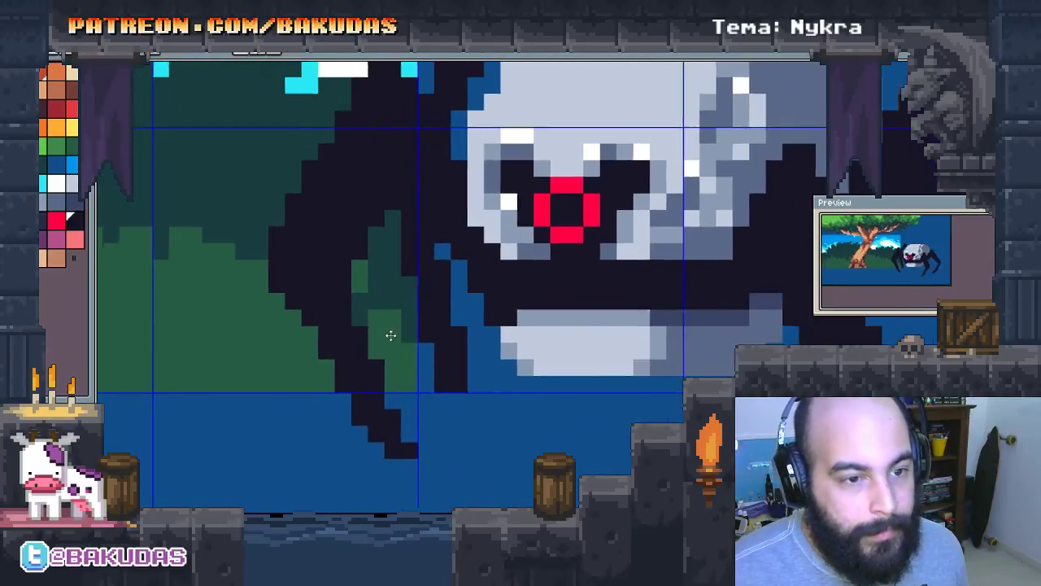
{"action": "left_click_drag", "start_coordinate": [457, 432], "coordinate": [365, 376]}
{"action": "mouse_move", "coordinate": [277, 322]}
{"action": "left_mouse_down"}
{"action": "mouse_move", "coordinate": [291, 308]}
{"action": "mouse_move", "coordinate": [374, 440]}
{"action": "left_mouse_up"}
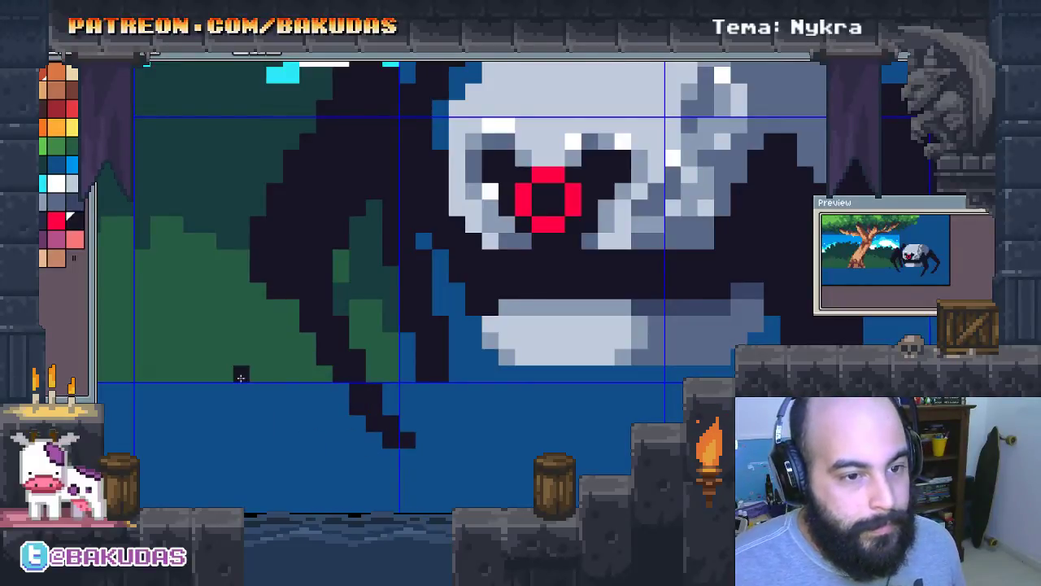
{"action": "left_click_drag", "start_coordinate": [240, 376], "coordinate": [250, 391]}
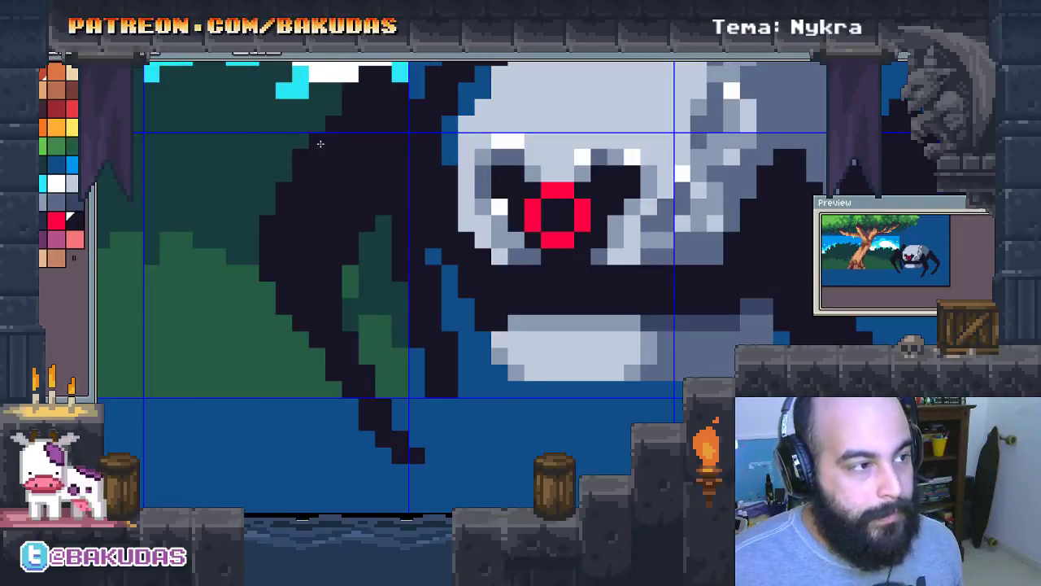
{"action": "left_click_drag", "start_coordinate": [333, 111], "coordinate": [318, 151]}
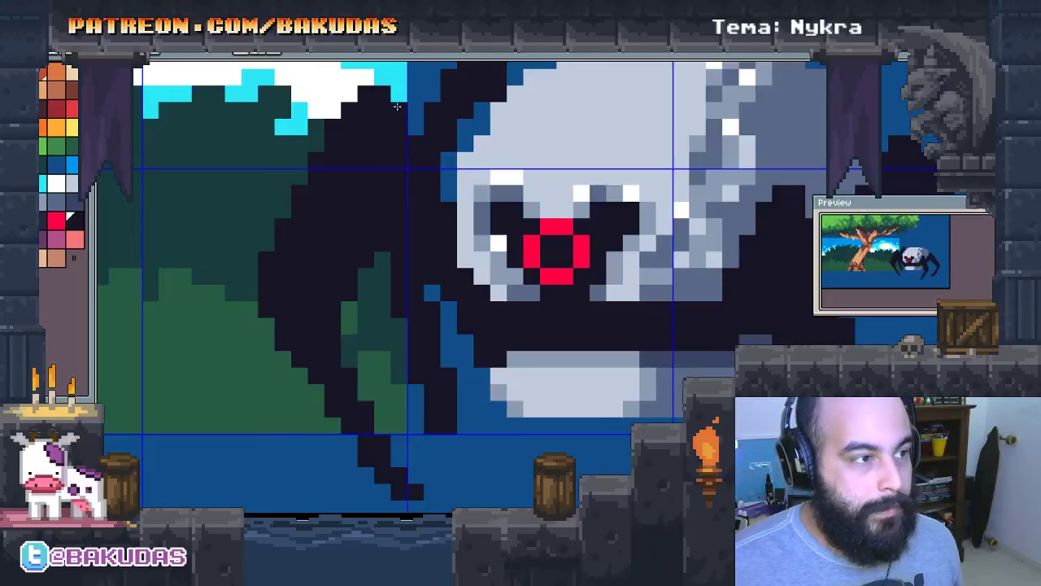
{"action": "left_click_drag", "start_coordinate": [434, 230], "coordinate": [187, 237]}
{"action": "left_click_drag", "start_coordinate": [551, 244], "coordinate": [419, 223]}
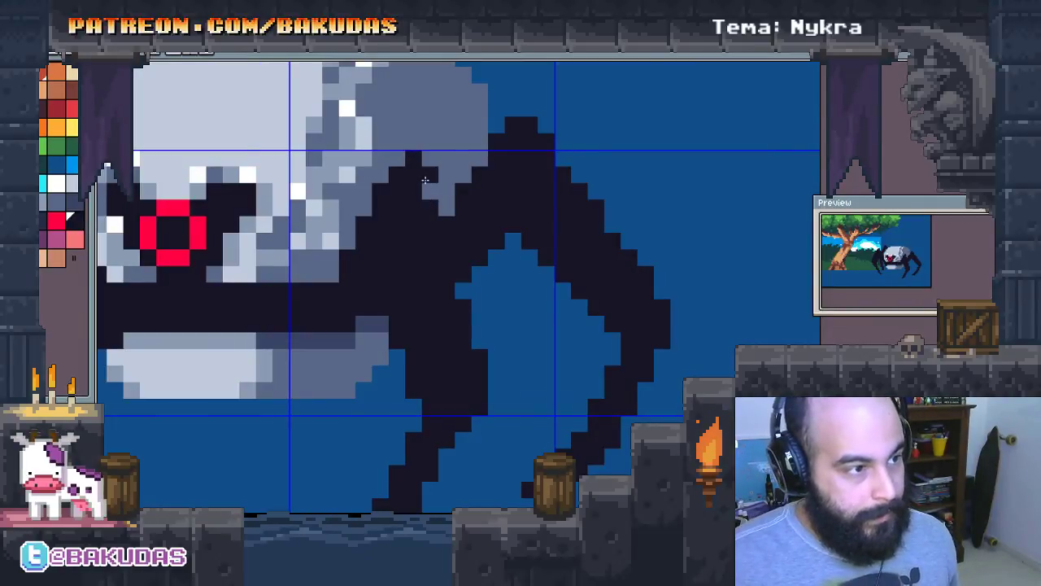
Paint dark pixels over the blue spots on the right leg and extend it downward
{"action": "left_click_drag", "start_coordinate": [432, 223], "coordinate": [482, 345]}
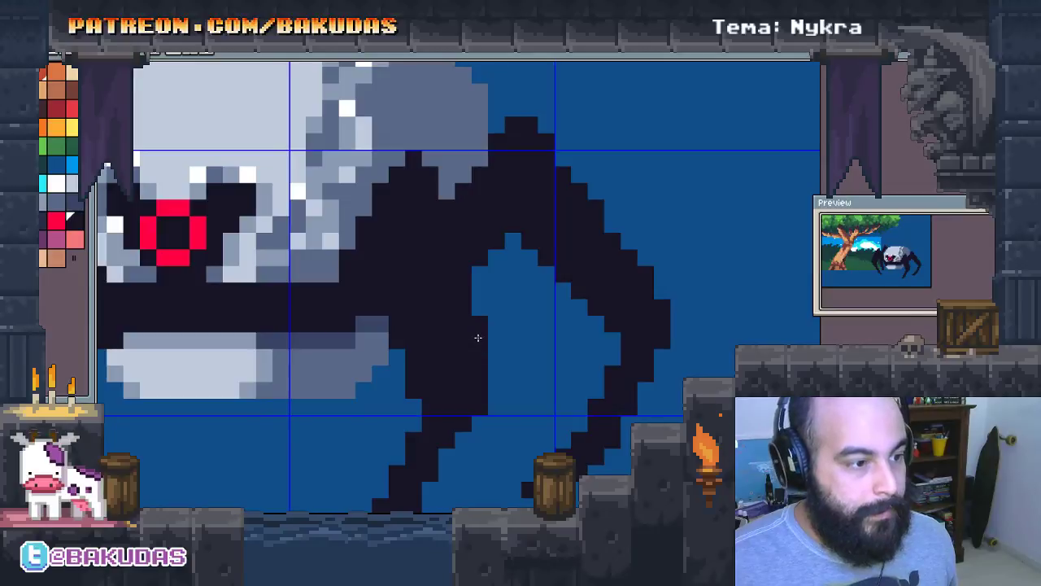
{"action": "left_click_drag", "start_coordinate": [491, 362], "coordinate": [491, 390]}
{"action": "left_click_drag", "start_coordinate": [493, 429], "coordinate": [550, 316]}
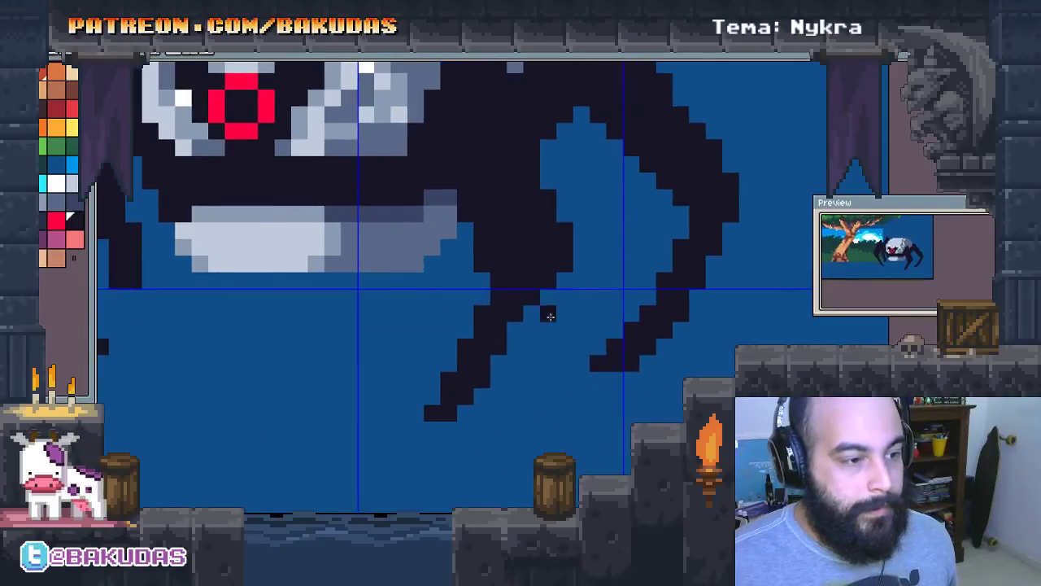
{"action": "left_click", "coordinate": [532, 313]}
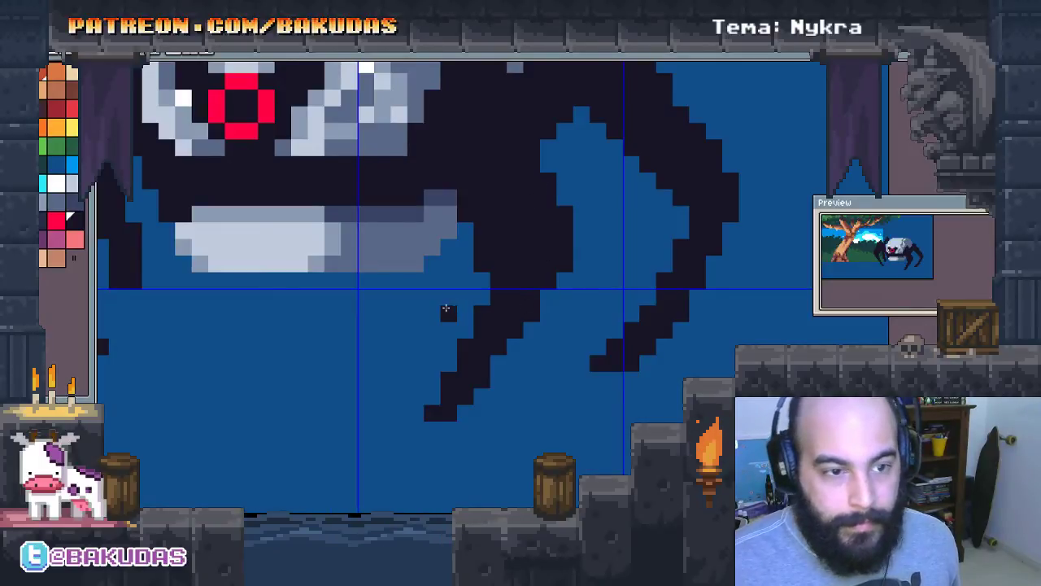
Thicken the top of the right leg and raise its pointed tip by one pixel
{"action": "scroll", "coordinate": [382, 326], "scroll_direction": "right", "scroll_amount": 5}
{"action": "scroll", "coordinate": [421, 302], "scroll_direction": "up", "scroll_amount": 2}
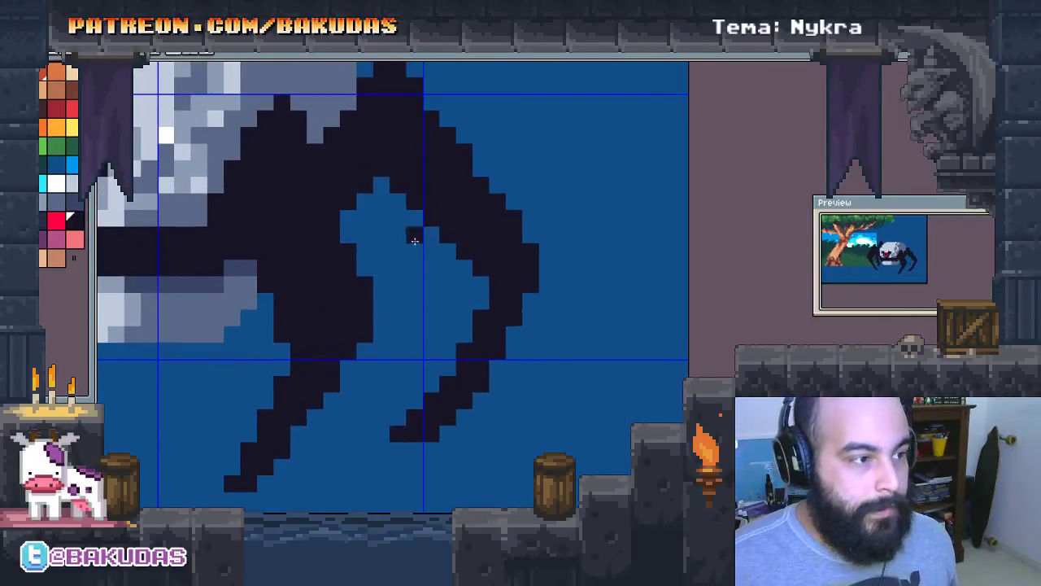
{"action": "scroll", "coordinate": [415, 241], "scroll_direction": "down", "scroll_amount": 3}
{"action": "scroll", "coordinate": [530, 265], "scroll_direction": "left", "scroll_amount": 1}
{"action": "scroll", "coordinate": [529, 266], "scroll_direction": "up", "scroll_amount": 3}
{"action": "scroll", "coordinate": [424, 288], "scroll_direction": "left", "scroll_amount": 2}
{"action": "scroll", "coordinate": [425, 288], "scroll_direction": "up", "scroll_amount": 4}
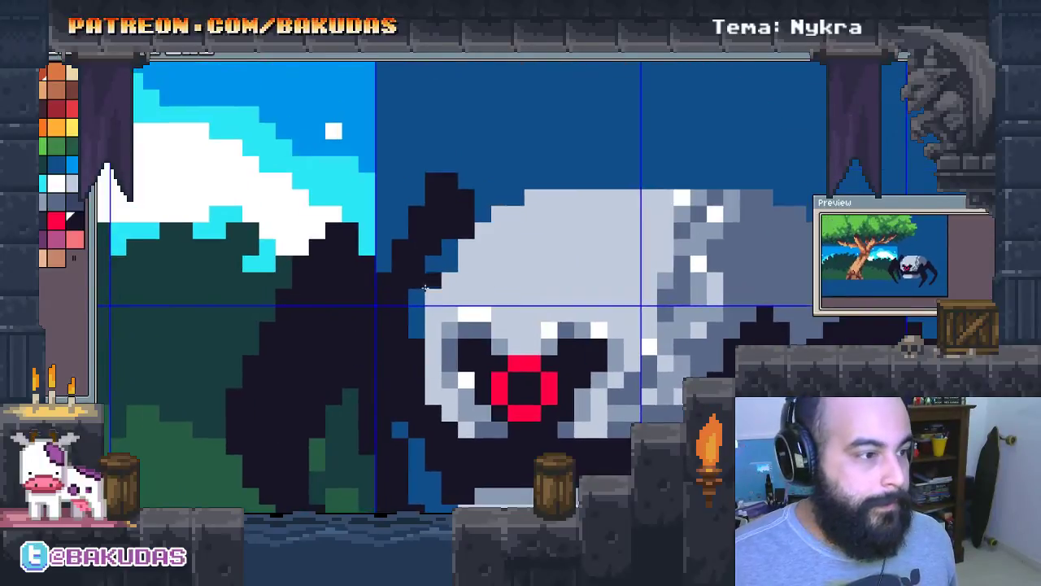
{"action": "left_click", "coordinate": [450, 164]}
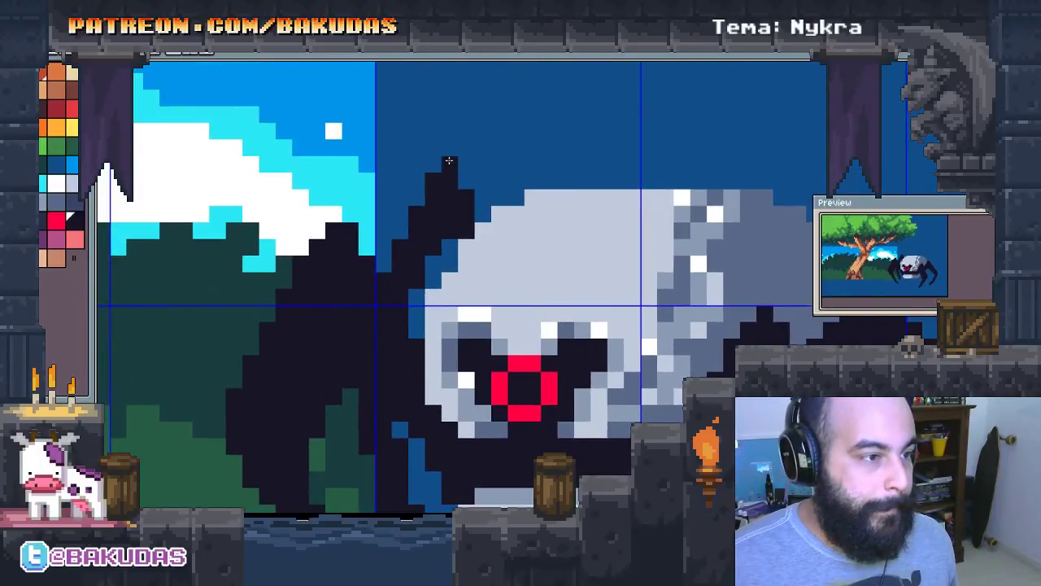
{"action": "left_click", "coordinate": [482, 213]}
{"action": "left_click", "coordinate": [466, 148]}
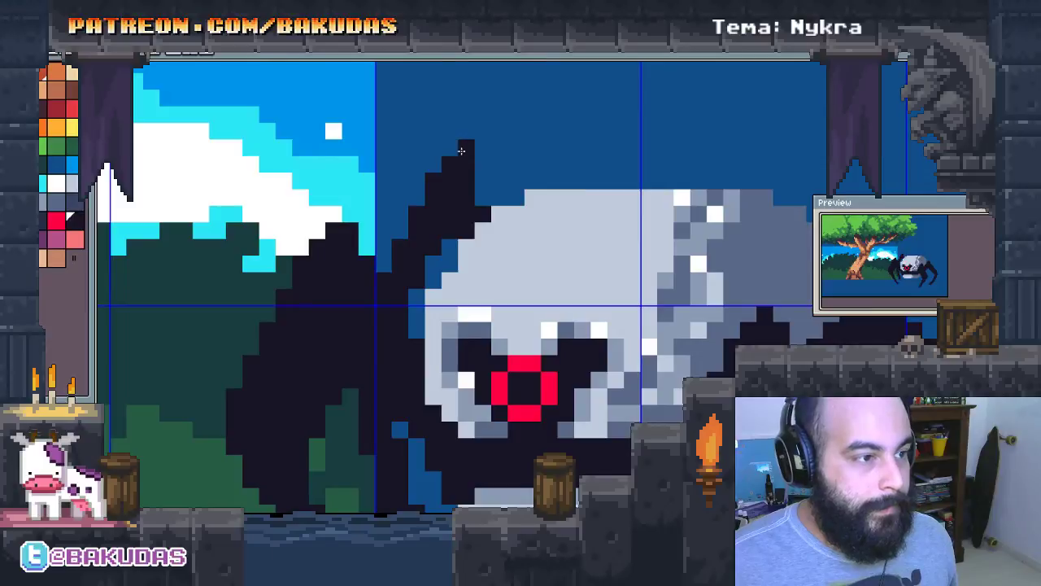
Add a pointed dark tip above the next right leg and thicken it
{"action": "scroll", "coordinate": [434, 199], "scroll_direction": "down", "scroll_amount": 1}
{"action": "scroll", "coordinate": [434, 199], "scroll_direction": "left", "scroll_amount": 1}
{"action": "scroll", "coordinate": [383, 191], "scroll_direction": "right", "scroll_amount": 2}
{"action": "scroll", "coordinate": [383, 191], "scroll_direction": "down", "scroll_amount": 1}
{"action": "scroll", "coordinate": [399, 199], "scroll_direction": "right", "scroll_amount": 5}
{"action": "scroll", "coordinate": [399, 199], "scroll_direction": "down", "scroll_amount": 1}
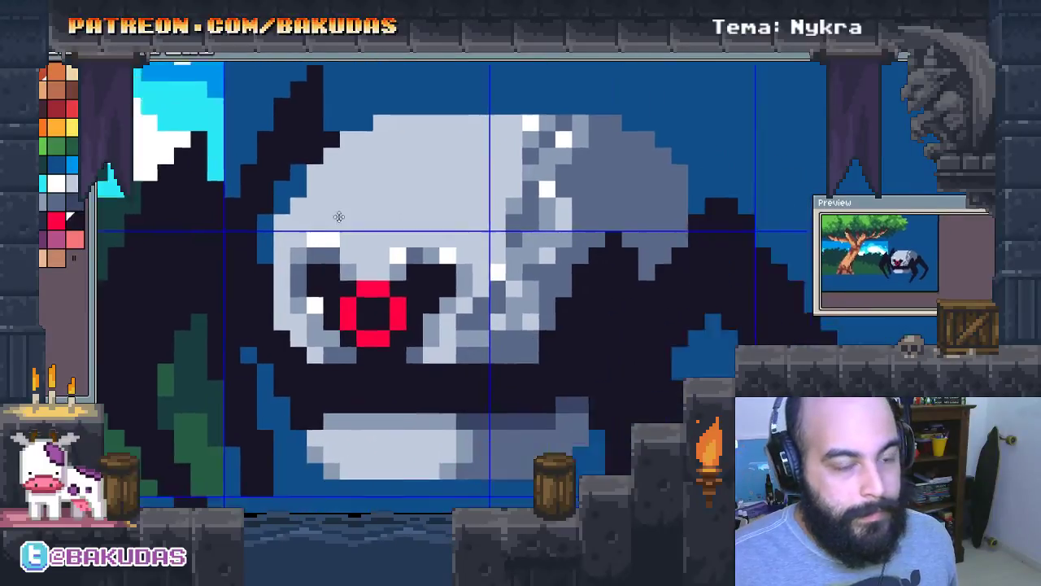
{"action": "scroll", "coordinate": [415, 208], "scroll_direction": "right", "scroll_amount": 7}
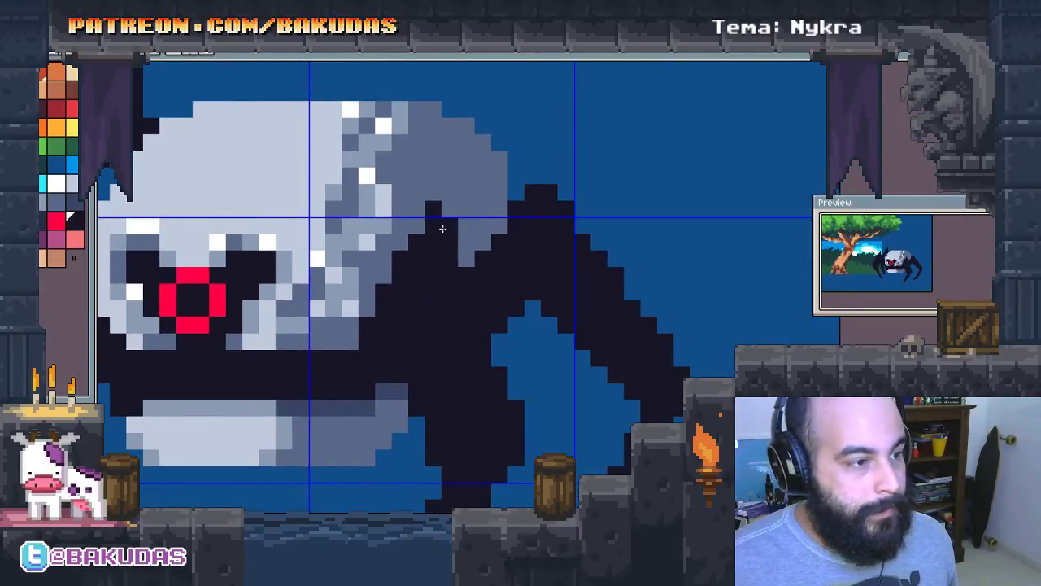
{"action": "left_click", "coordinate": [536, 164]}
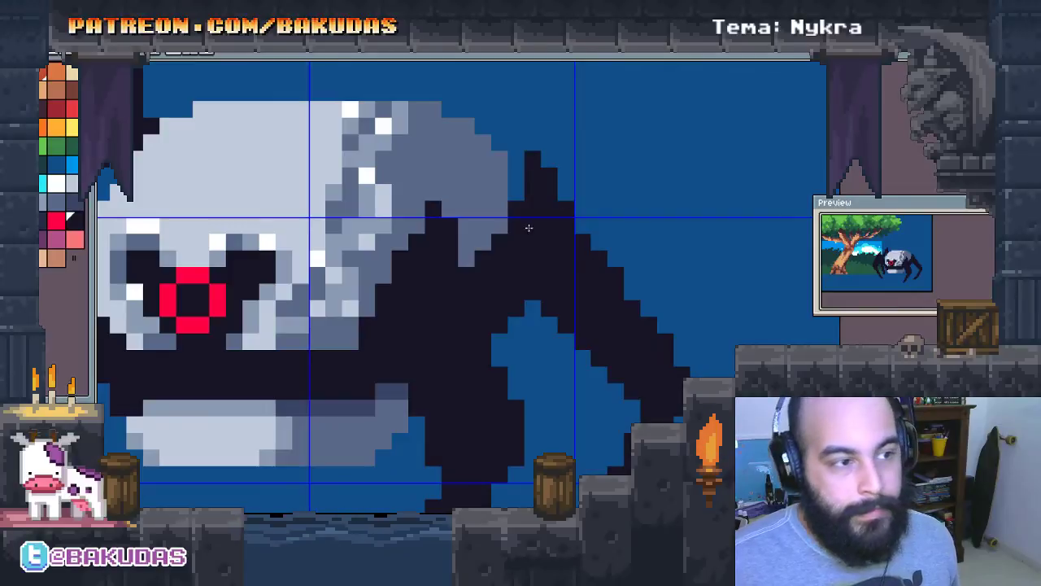
{"action": "left_click", "coordinate": [519, 197]}
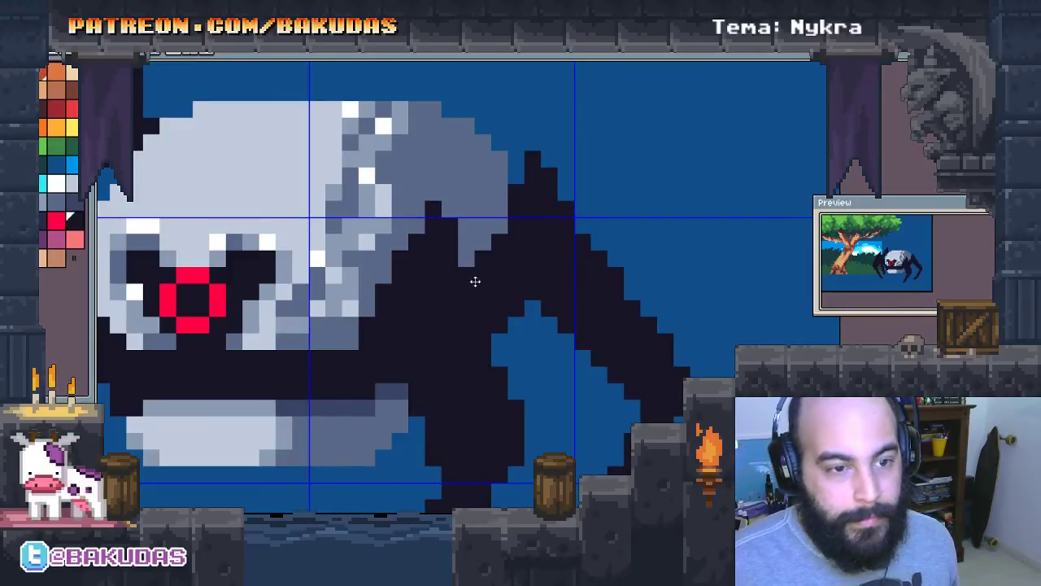
{"action": "scroll", "coordinate": [475, 282], "scroll_direction": "down", "scroll_amount": 1}
{"action": "scroll", "coordinate": [447, 269], "scroll_direction": "left", "scroll_amount": 1}
{"action": "scroll", "coordinate": [488, 260], "scroll_direction": "left", "scroll_amount": 5}
{"action": "scroll", "coordinate": [488, 260], "scroll_direction": "down", "scroll_amount": 2}
{"action": "scroll", "coordinate": [602, 239], "scroll_direction": "left", "scroll_amount": 2}
{"action": "scroll", "coordinate": [602, 238], "scroll_direction": "down", "scroll_amount": 1}
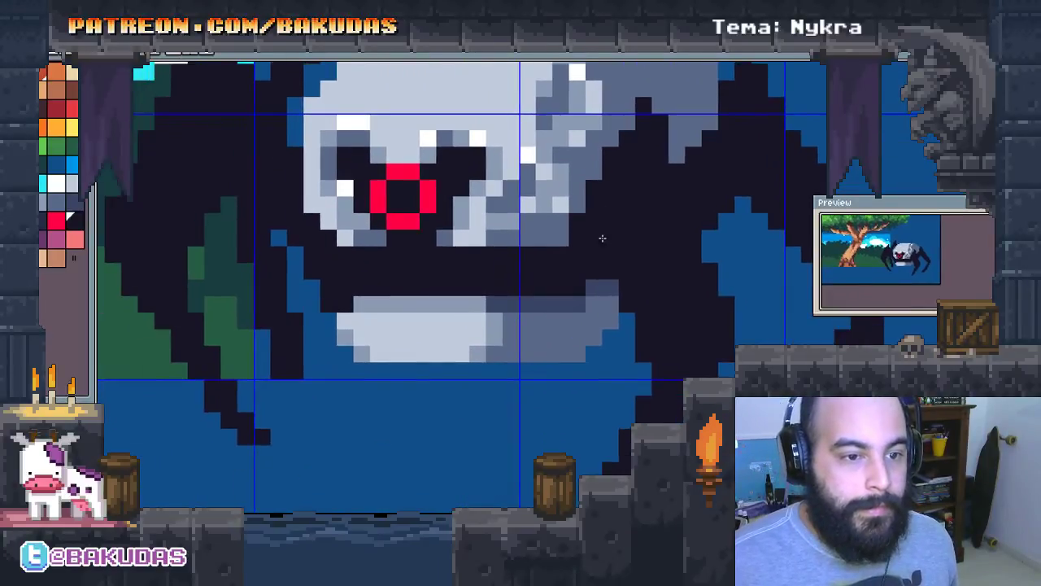
{"action": "scroll", "coordinate": [558, 198], "scroll_direction": "down", "scroll_amount": 3}
{"action": "scroll", "coordinate": [558, 198], "scroll_direction": "left", "scroll_amount": 3}
{"action": "scroll", "coordinate": [505, 228], "scroll_direction": "up", "scroll_amount": 1}
{"action": "scroll", "coordinate": [446, 259], "scroll_direction": "right", "scroll_amount": 3}
{"action": "scroll", "coordinate": [446, 258], "scroll_direction": "up", "scroll_amount": 1}
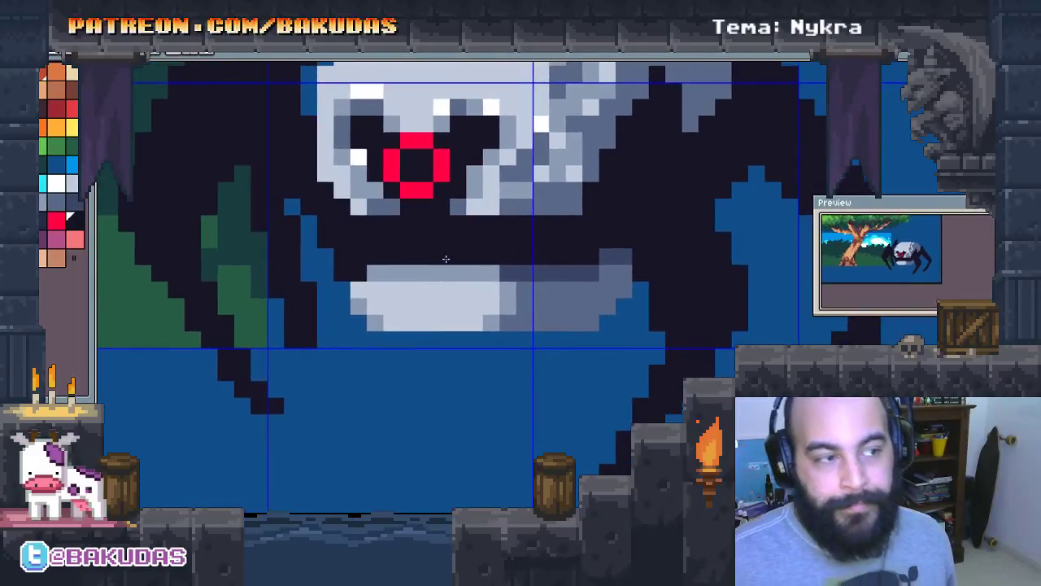
{"action": "scroll", "coordinate": [446, 259], "scroll_direction": "up", "scroll_amount": 1}
{"action": "scroll", "coordinate": [451, 289], "scroll_direction": "down", "scroll_amount": 1}
Extend the inner left leg a few pixels lower and darken the blue gaps beside the head and body
{"action": "scroll", "coordinate": [590, 318], "scroll_direction": "down", "scroll_amount": 1}
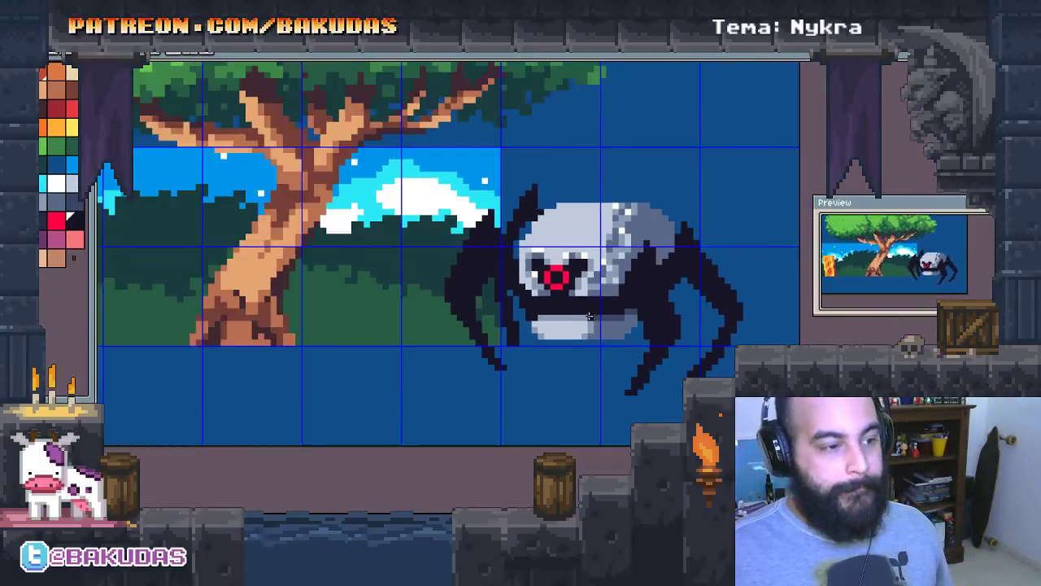
{"action": "scroll", "coordinate": [590, 318], "scroll_direction": "up", "scroll_amount": 1}
{"action": "scroll", "coordinate": [534, 340], "scroll_direction": "up", "scroll_amount": 1}
{"action": "scroll", "coordinate": [561, 338], "scroll_direction": "up", "scroll_amount": 1}
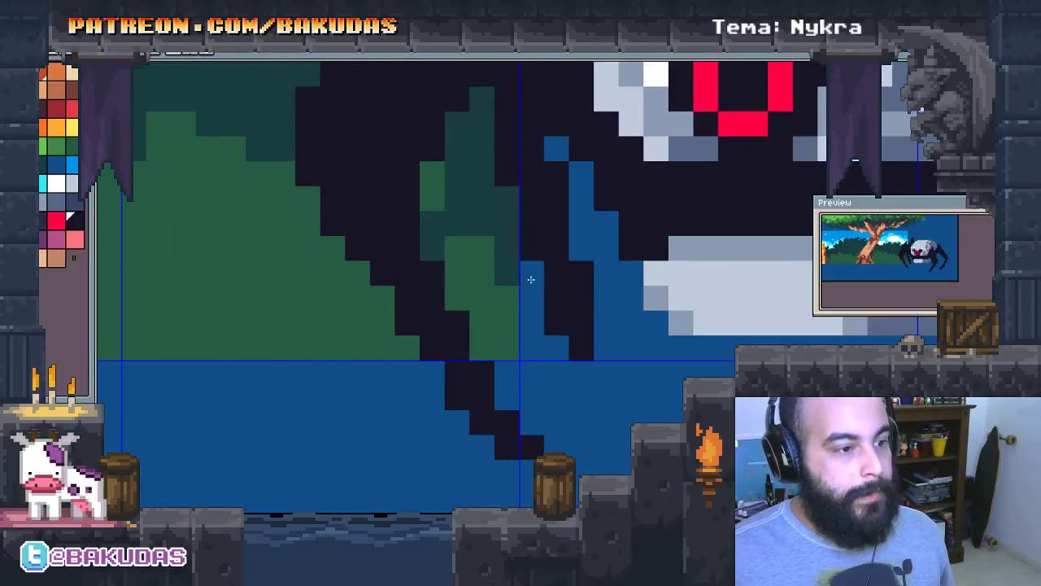
{"action": "left_click", "coordinate": [606, 348]}
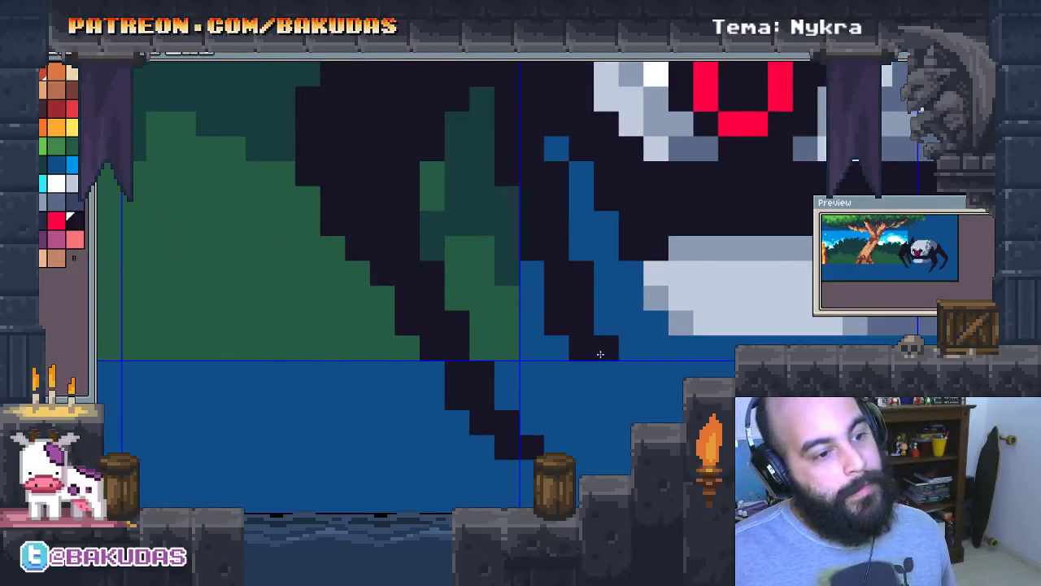
{"action": "left_click_drag", "start_coordinate": [606, 371], "coordinate": [621, 367]}
{"action": "left_click", "coordinate": [604, 334]}
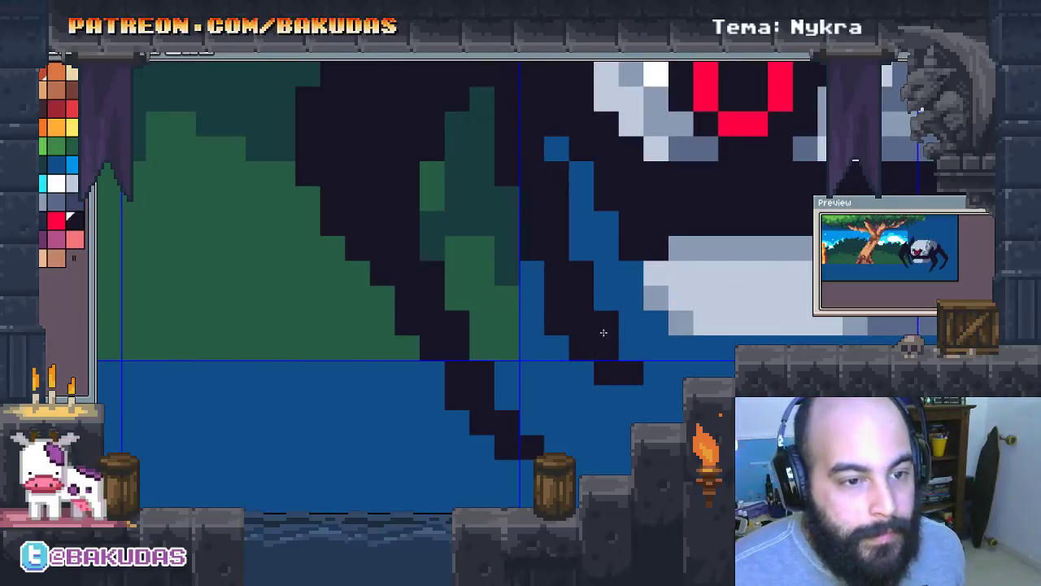
{"action": "left_click", "coordinate": [557, 148]}
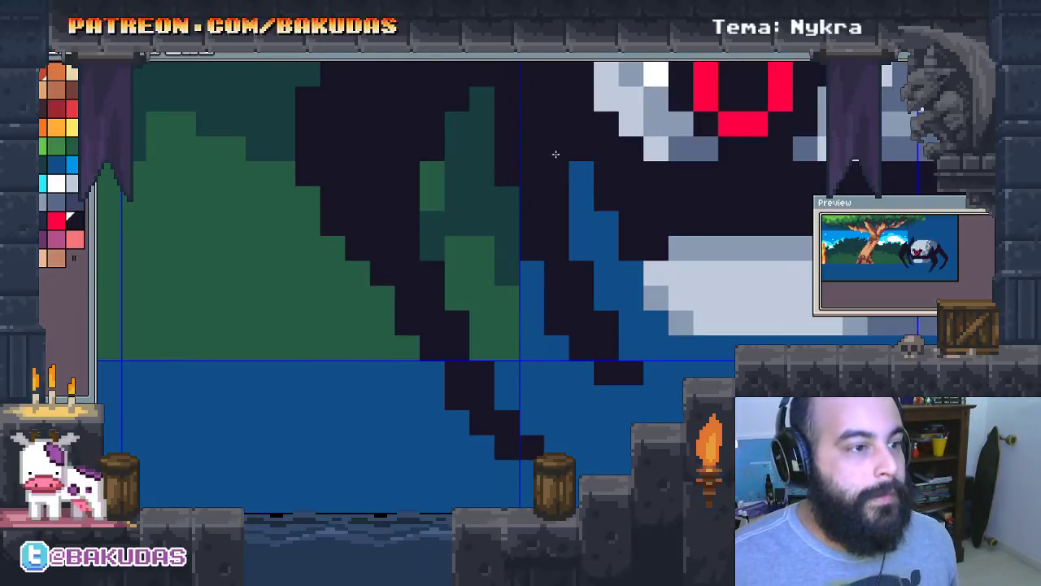
{"action": "left_click", "coordinate": [589, 206]}
{"action": "left_click_drag", "start_coordinate": [586, 205], "coordinate": [473, 226]}
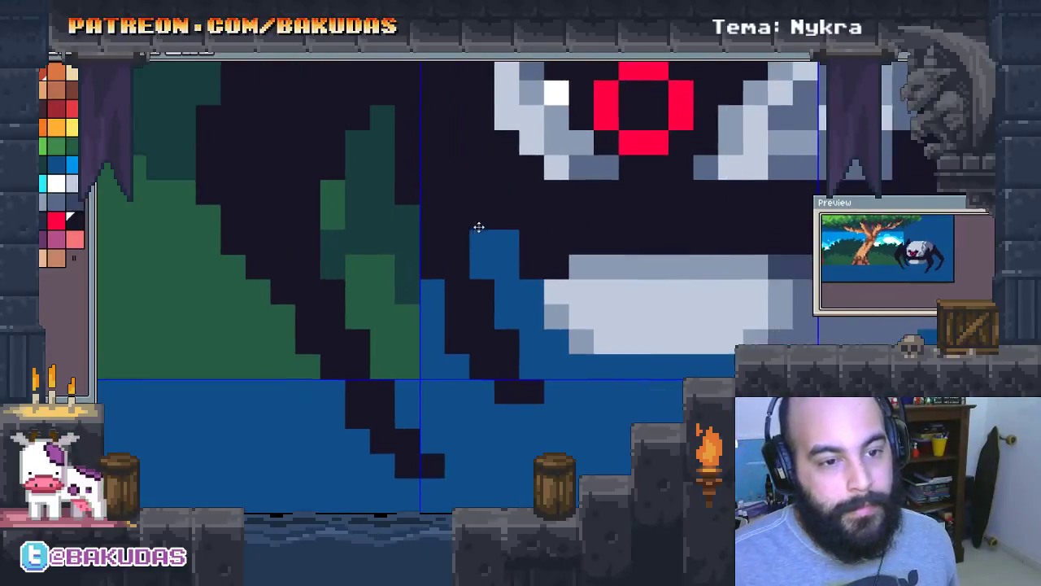
Draw a diagonal dark edge along the right leg and fill it in solid
{"action": "scroll", "coordinate": [473, 226], "scroll_direction": "down", "scroll_amount": 2}
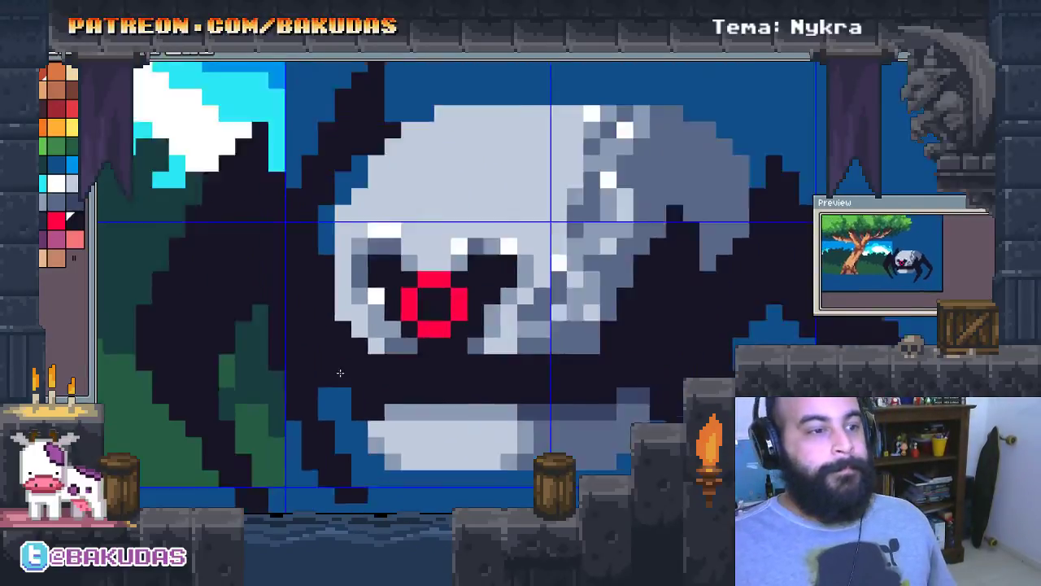
{"action": "scroll", "coordinate": [489, 236], "scroll_direction": "down", "scroll_amount": 1}
{"action": "scroll", "coordinate": [496, 240], "scroll_direction": "up", "scroll_amount": 1}
{"action": "scroll", "coordinate": [509, 246], "scroll_direction": "up", "scroll_amount": 1}
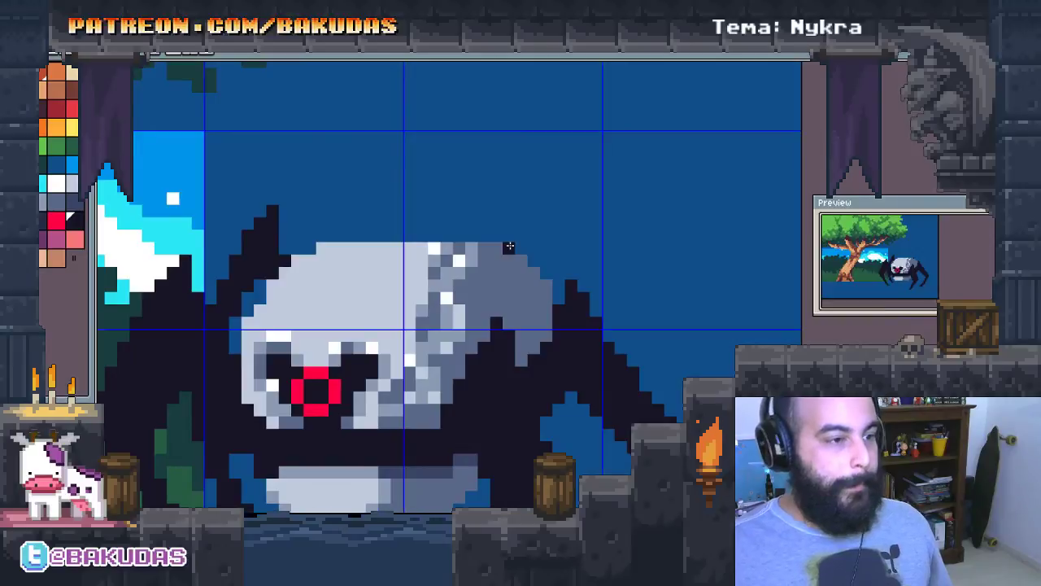
{"action": "mouse_move", "coordinate": [532, 233]}
{"action": "left_mouse_down"}
{"action": "mouse_move", "coordinate": [539, 242]}
{"action": "mouse_move", "coordinate": [412, 200]}
{"action": "left_mouse_up"}
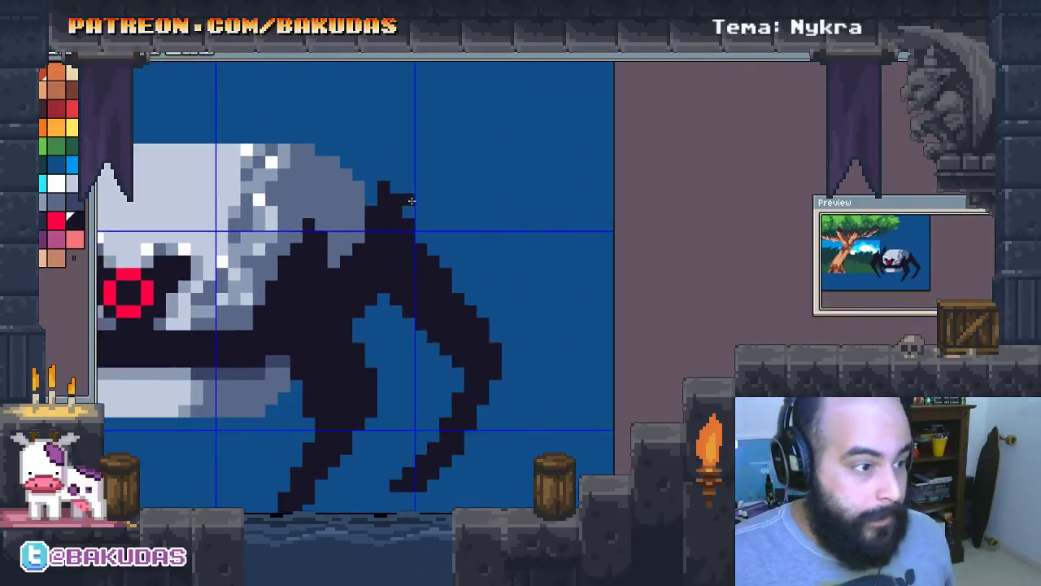
{"action": "scroll", "coordinate": [412, 200], "scroll_direction": "up", "scroll_amount": 1}
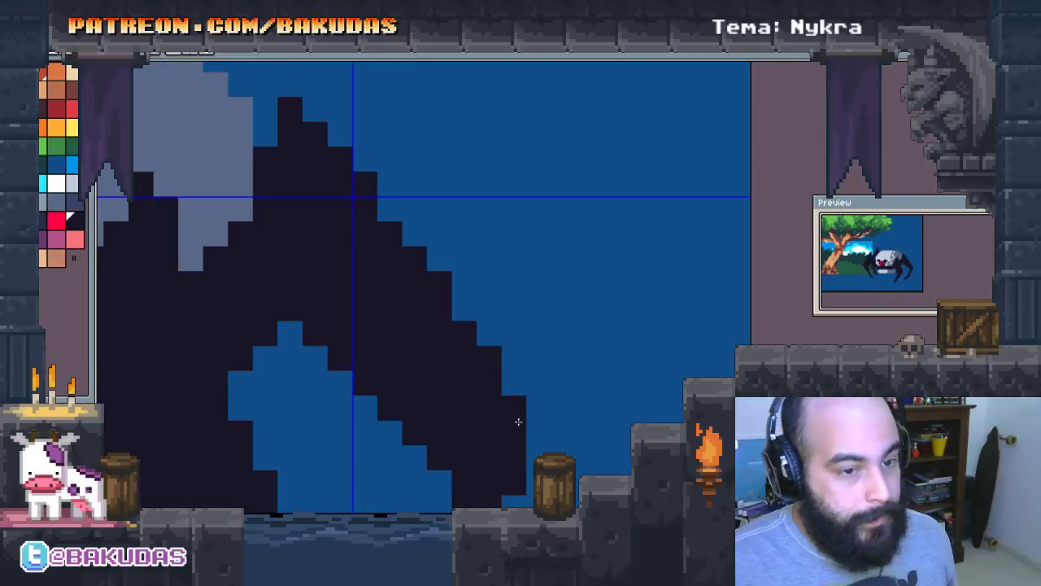
{"action": "left_click_drag", "start_coordinate": [518, 422], "coordinate": [581, 353]}
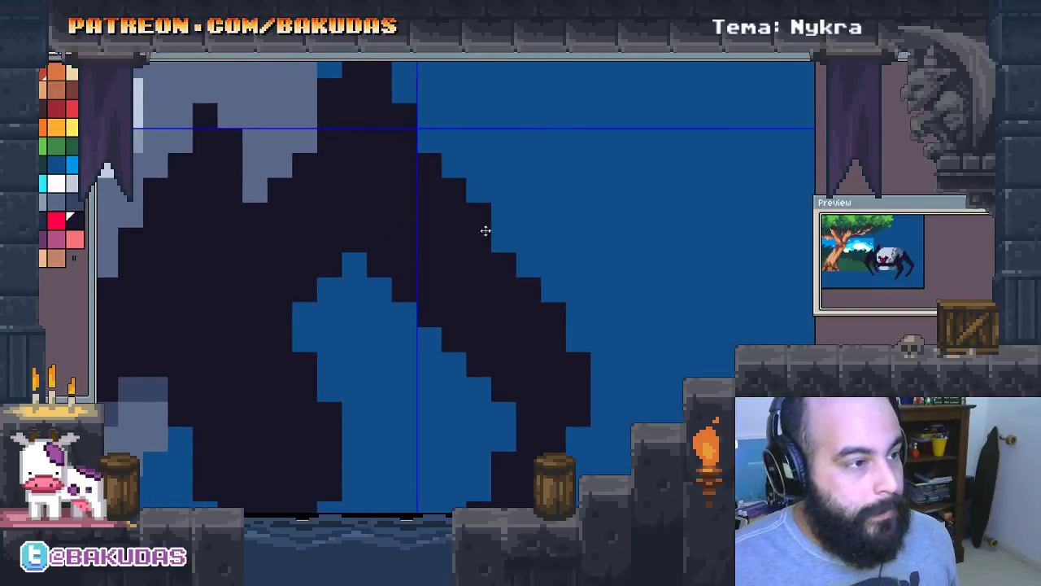
{"action": "mouse_move", "coordinate": [429, 116]}
{"action": "left_mouse_down"}
{"action": "mouse_move", "coordinate": [628, 315]}
{"action": "mouse_move", "coordinate": [603, 389]}
{"action": "left_mouse_up"}
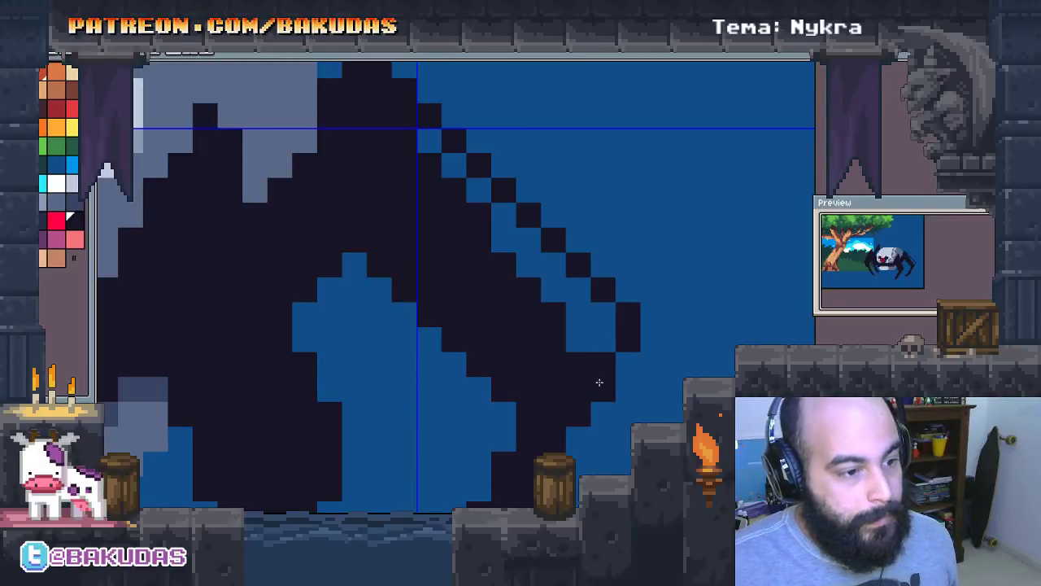
{"action": "left_click_drag", "start_coordinate": [605, 352], "coordinate": [424, 141]}
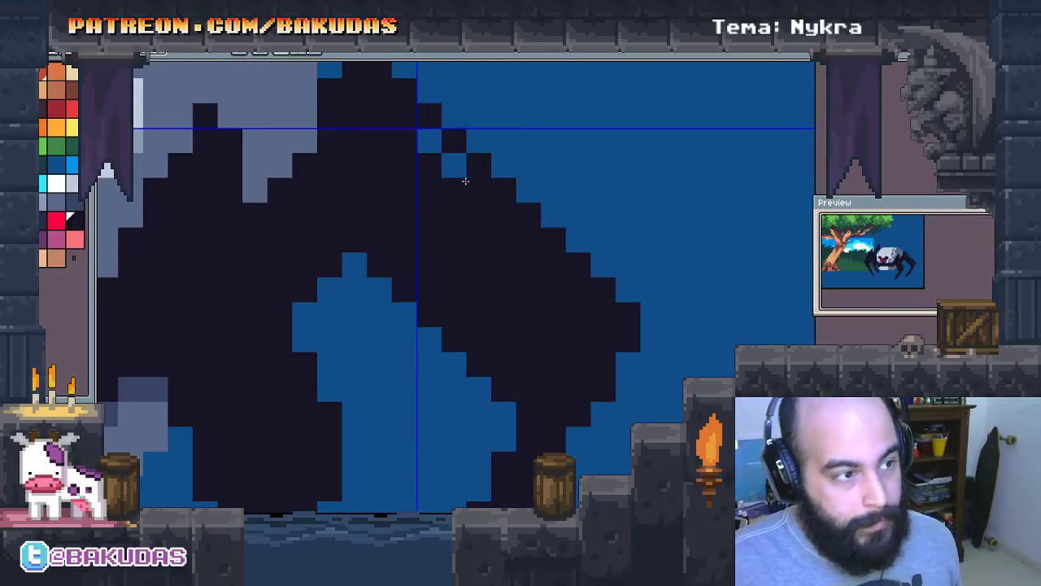
Widen the lower right leg along its diagonal and repaint stray dark pixels sky blue
{"action": "mouse_move", "coordinate": [512, 337]}
{"action": "left_mouse_down"}
{"action": "mouse_move", "coordinate": [635, 336]}
{"action": "mouse_move", "coordinate": [649, 263]}
{"action": "left_mouse_up"}
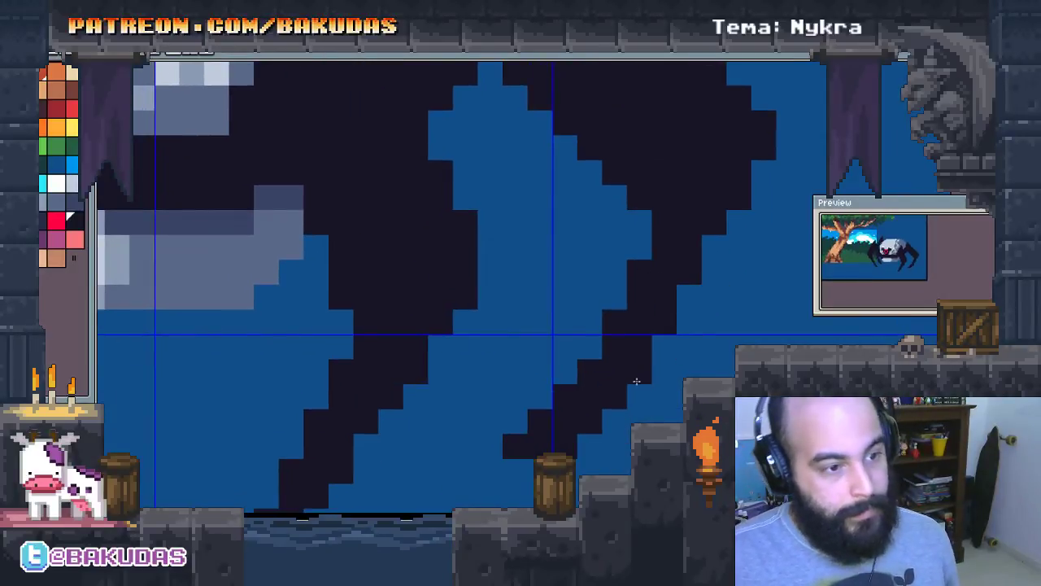
{"action": "left_click_drag", "start_coordinate": [655, 345], "coordinate": [757, 160]}
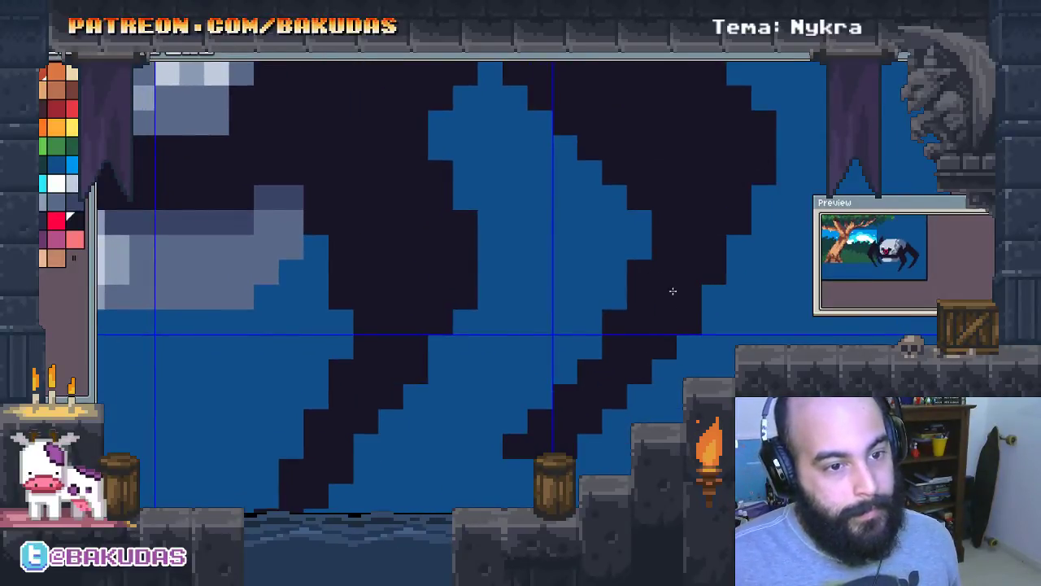
{"action": "left_click_drag", "start_coordinate": [672, 293], "coordinate": [662, 317]}
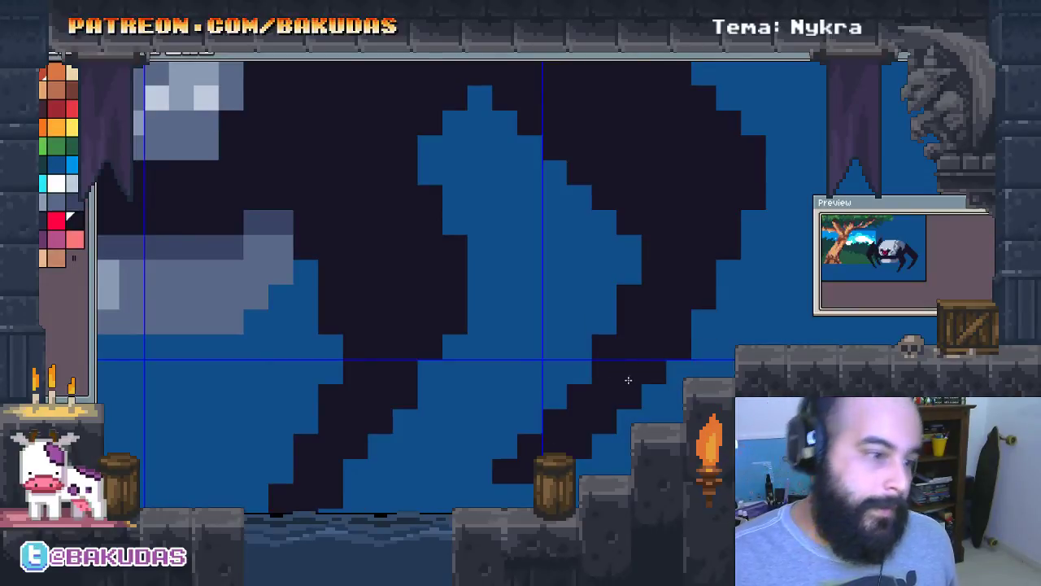
{"action": "left_click", "coordinate": [700, 363]}
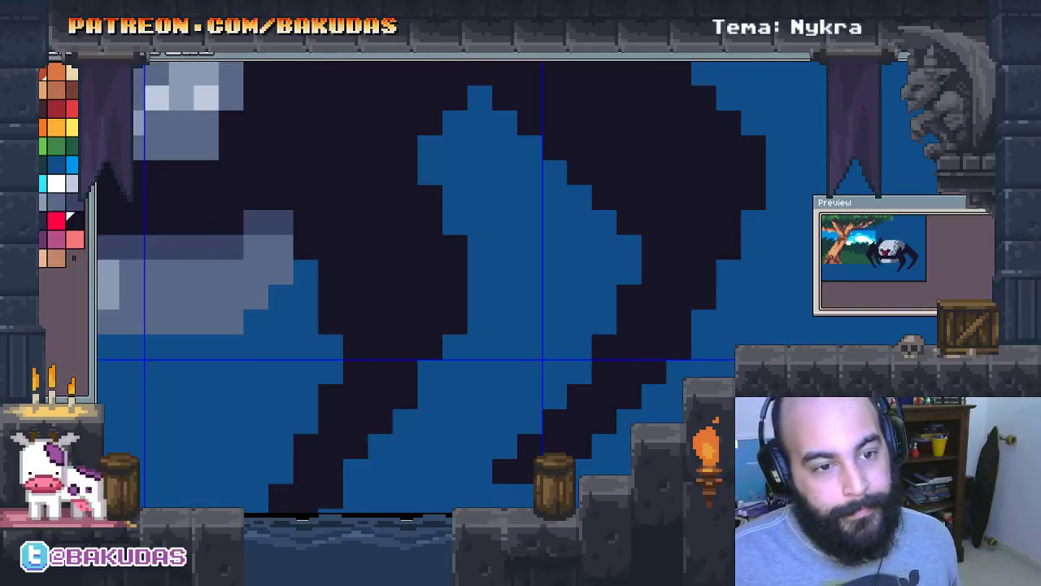
{"action": "left_click_drag", "start_coordinate": [609, 259], "coordinate": [624, 359]}
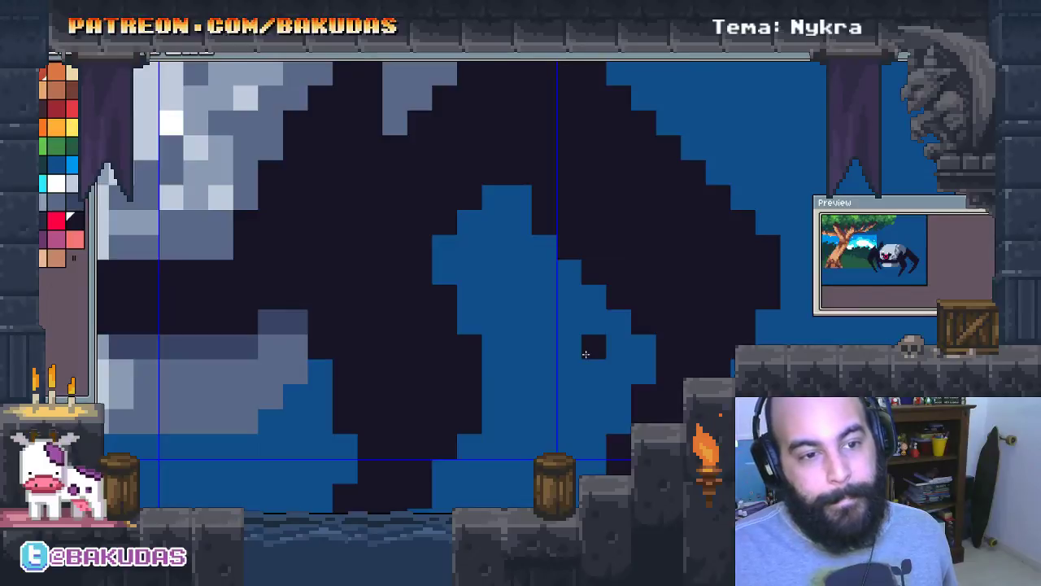
{"action": "key", "text": "ctrl+z"}
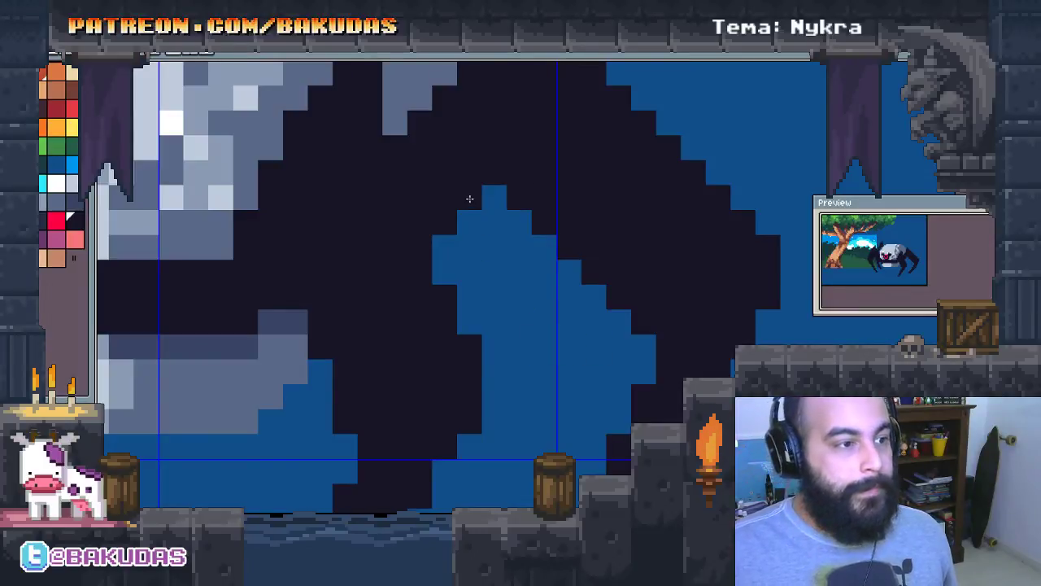
{"action": "right_click", "coordinate": [470, 198]}
{"action": "right_click", "coordinate": [444, 223]}
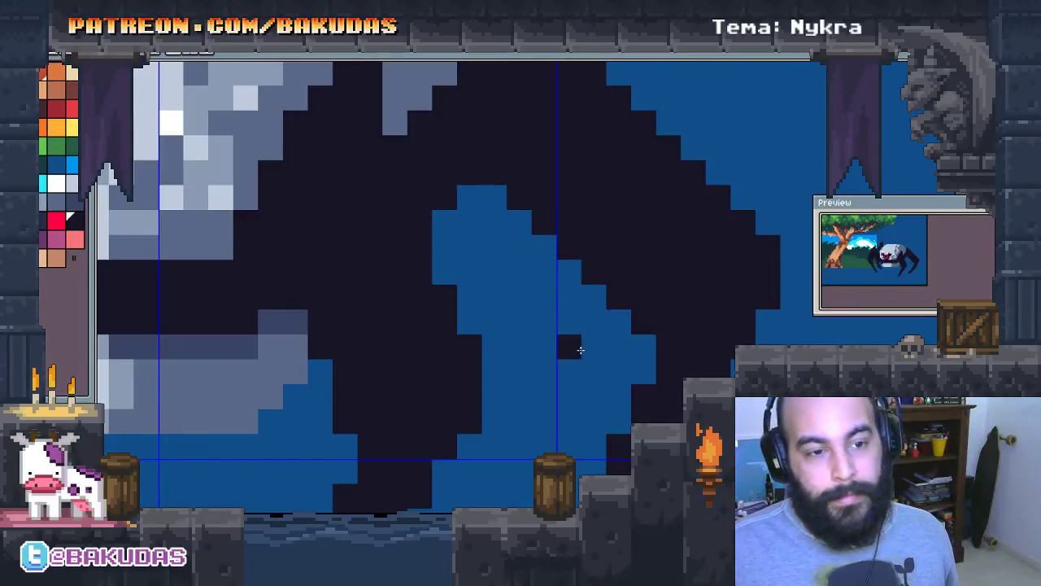
Darken pixels along the leg outline down to its tip and fill the notch
{"action": "scroll", "coordinate": [500, 268], "scroll_direction": "up", "scroll_amount": 3}
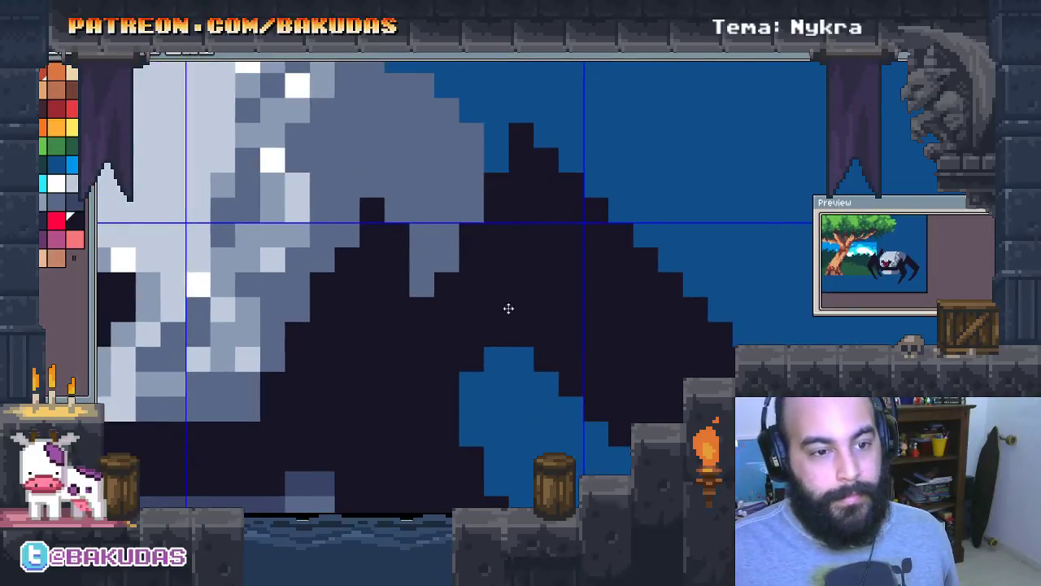
{"action": "scroll", "coordinate": [507, 307], "scroll_direction": "left", "scroll_amount": 2}
{"action": "scroll", "coordinate": [591, 320], "scroll_direction": "left", "scroll_amount": 1}
{"action": "scroll", "coordinate": [590, 320], "scroll_direction": "down", "scroll_amount": 1}
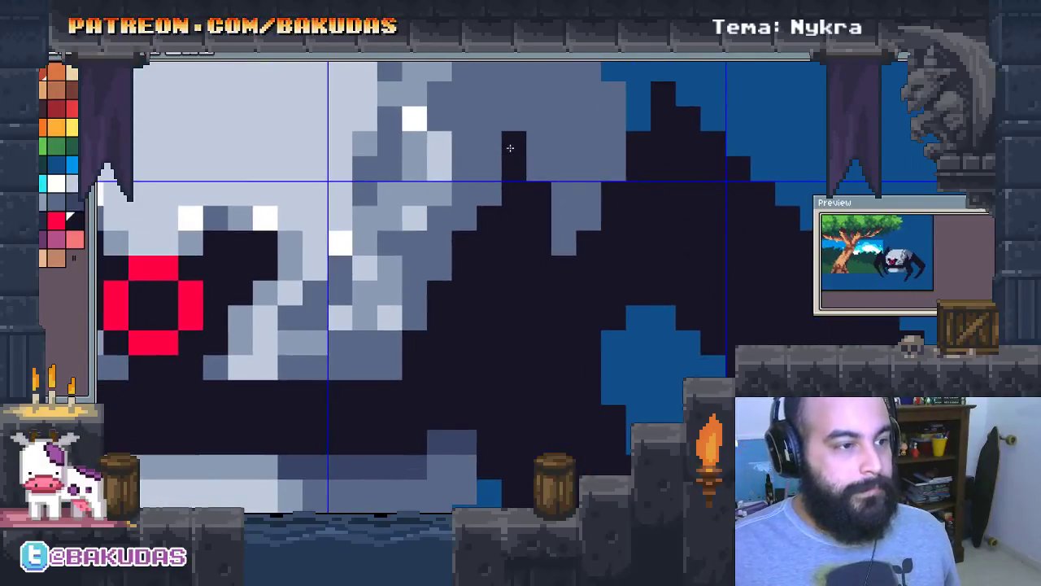
{"action": "left_click", "coordinate": [528, 171]}
{"action": "left_click", "coordinate": [562, 244]}
{"action": "left_click", "coordinate": [614, 390]}
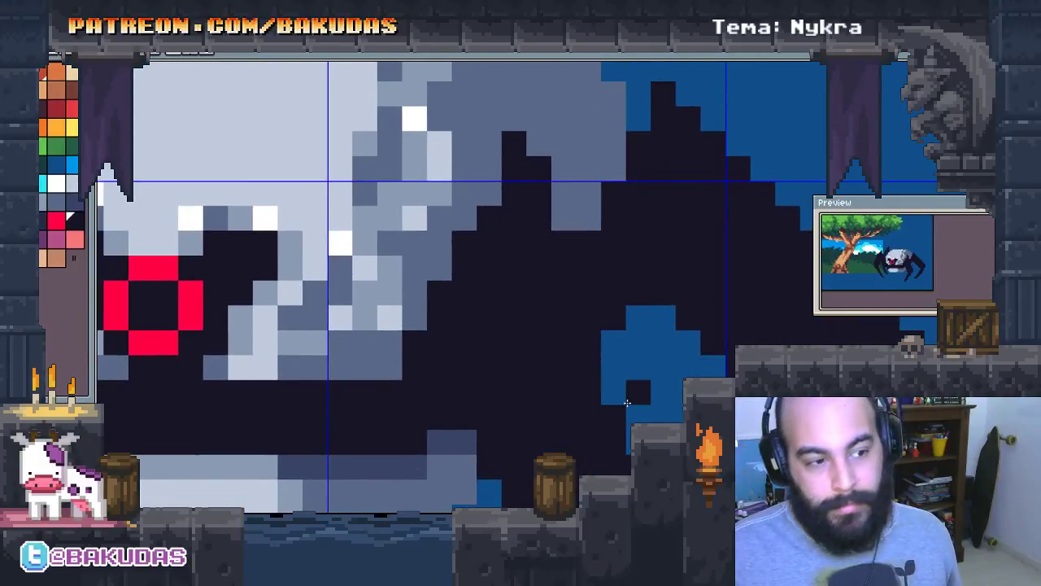
{"action": "left_click", "coordinate": [665, 411]}
{"action": "left_click_drag", "start_coordinate": [672, 404], "coordinate": [611, 281]}
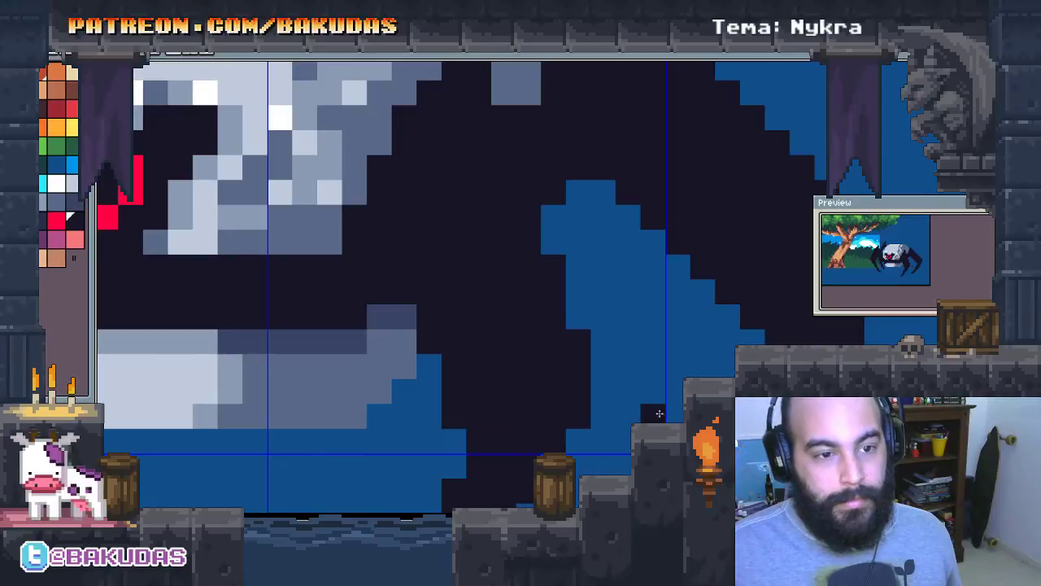
{"action": "left_click_drag", "start_coordinate": [625, 436], "coordinate": [669, 302]}
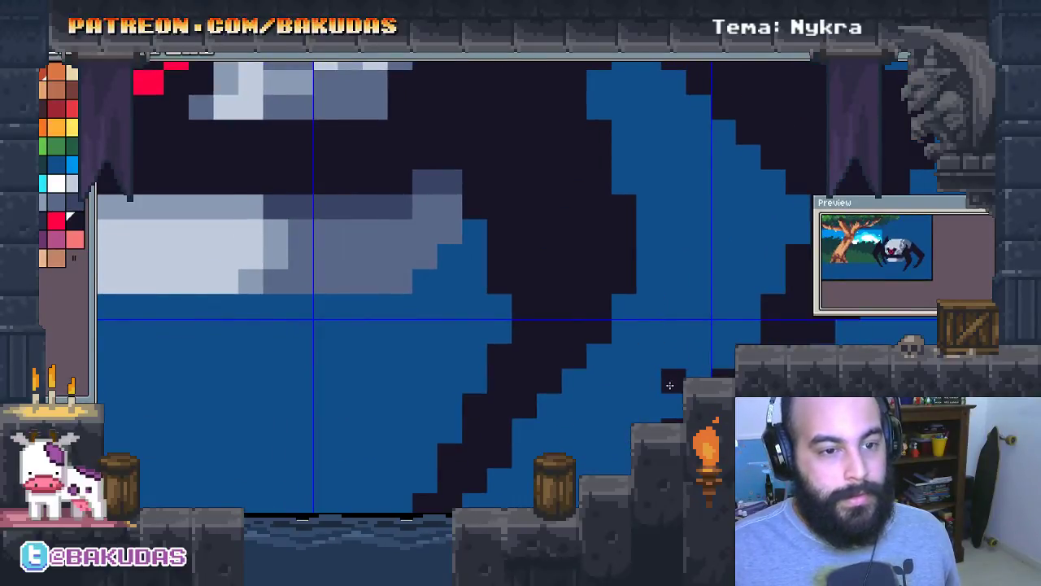
{"action": "left_click_drag", "start_coordinate": [635, 393], "coordinate": [771, 259]}
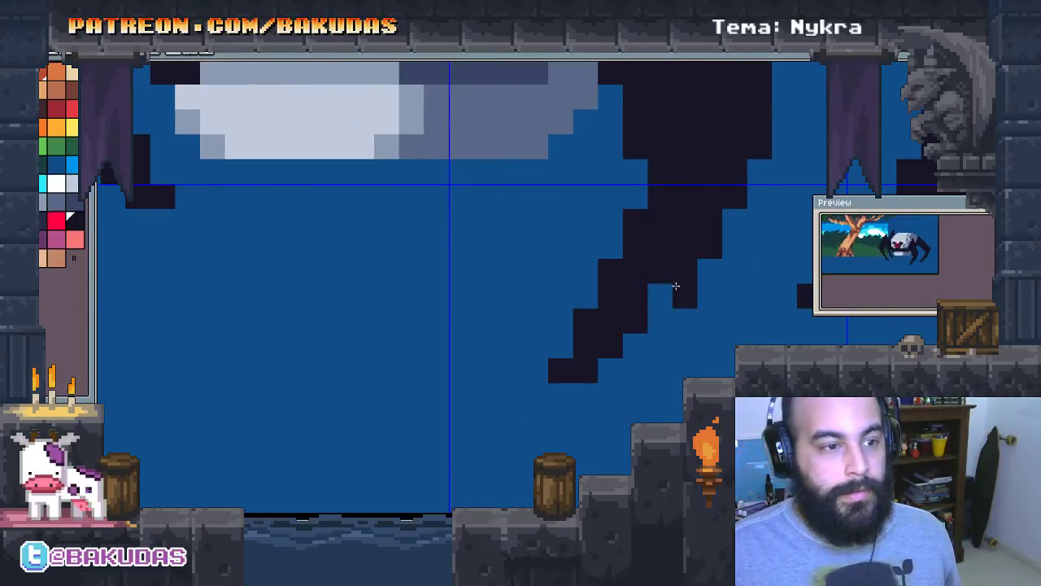
{"action": "left_click", "coordinate": [660, 296]}
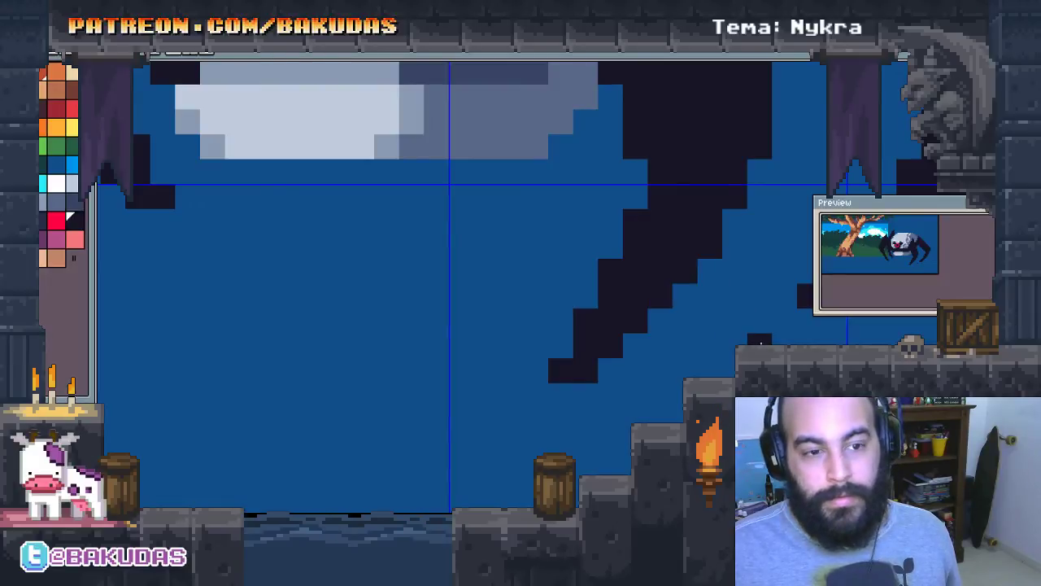
{"action": "scroll", "coordinate": [507, 296], "scroll_direction": "left", "scroll_amount": 2}
Extend one leg's diagonal with two dark pixels and add a pixel at another leg tip
{"action": "scroll", "coordinate": [570, 336], "scroll_direction": "left", "scroll_amount": 4}
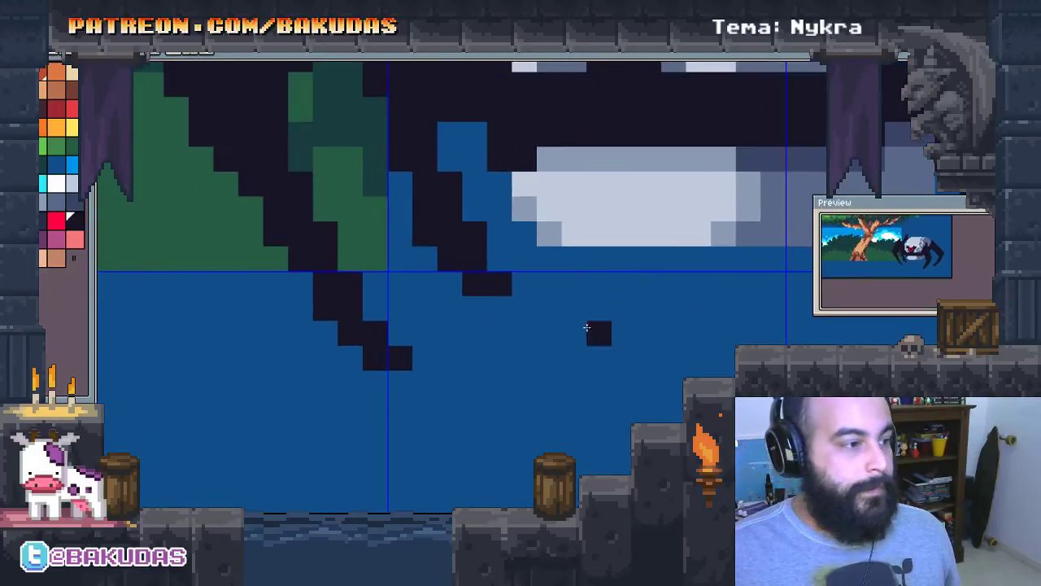
{"action": "scroll", "coordinate": [425, 259], "scroll_direction": "up", "scroll_amount": 1}
{"action": "scroll", "coordinate": [425, 258], "scroll_direction": "left", "scroll_amount": 3}
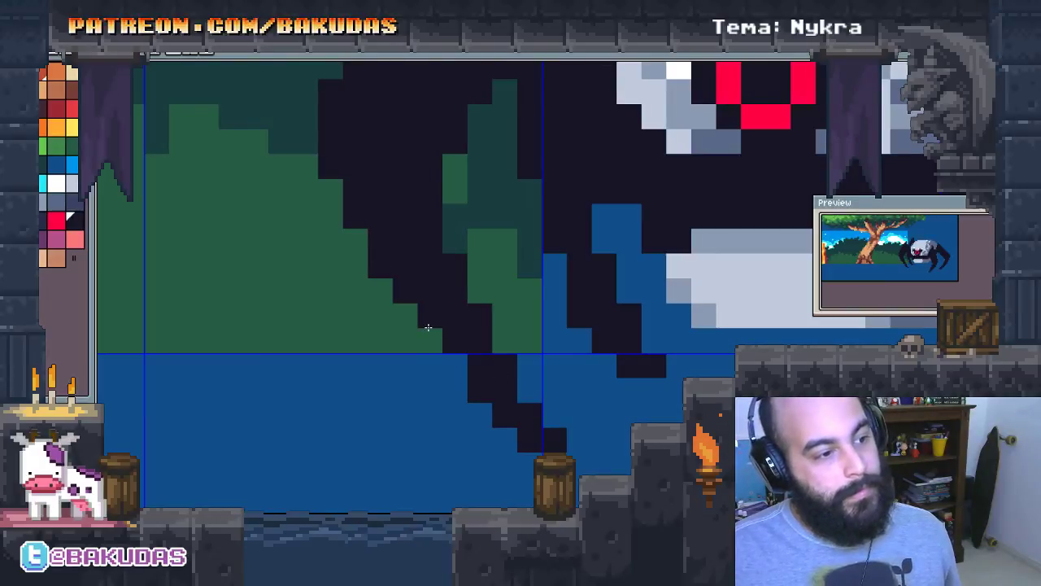
{"action": "left_click", "coordinate": [429, 340]}
{"action": "left_click", "coordinate": [456, 366]}
{"action": "left_click", "coordinate": [608, 408]}
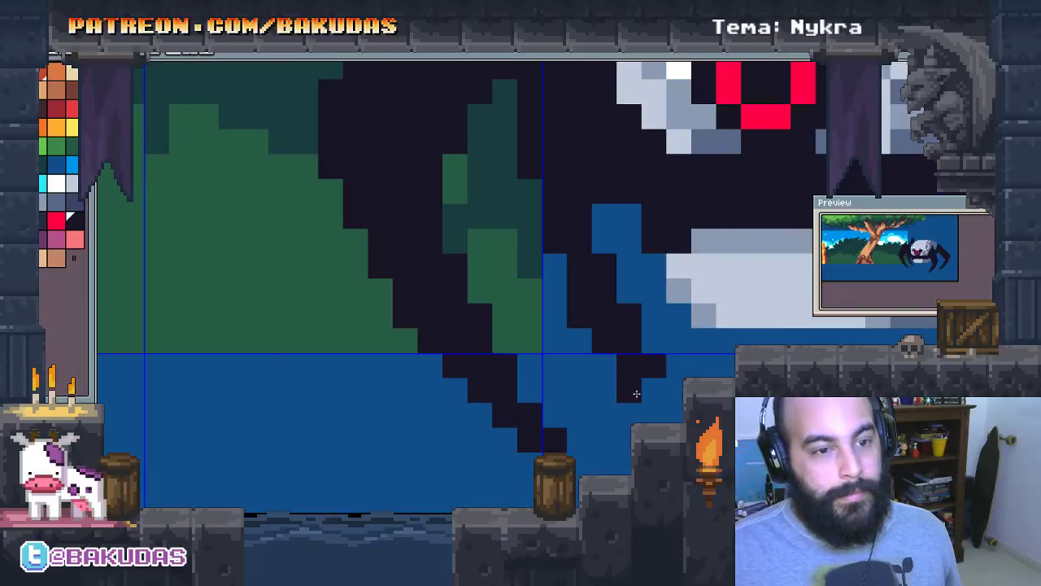
Turn stray dark pixels back to blue so the middle leg tapers to one pixel
{"action": "scroll", "coordinate": [565, 420], "scroll_direction": "right", "scroll_amount": 3}
{"action": "scroll", "coordinate": [564, 421], "scroll_direction": "up", "scroll_amount": 1}
{"action": "left_click", "coordinate": [476, 306]}
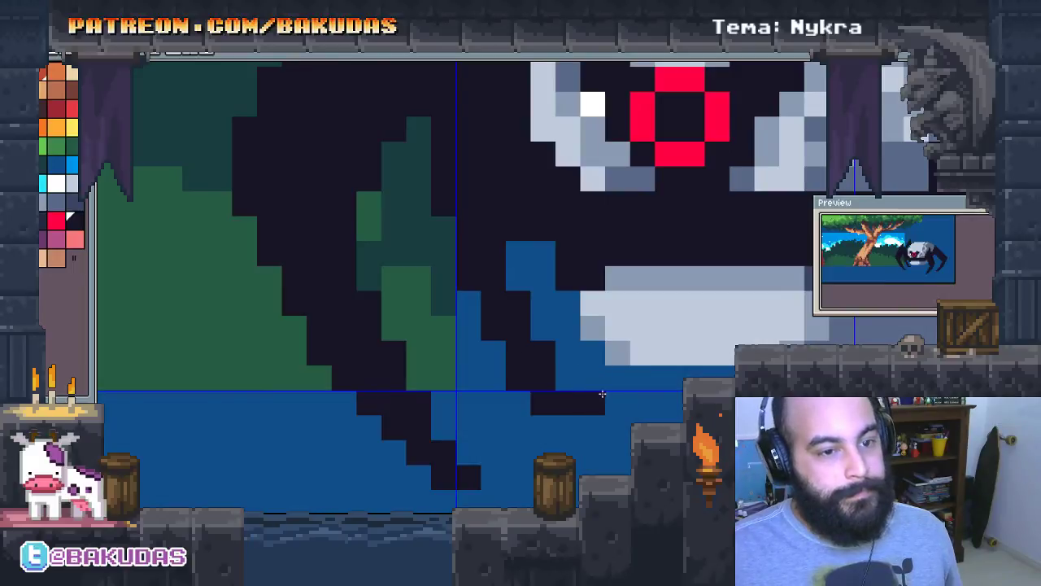
{"action": "left_click", "coordinate": [563, 395]}
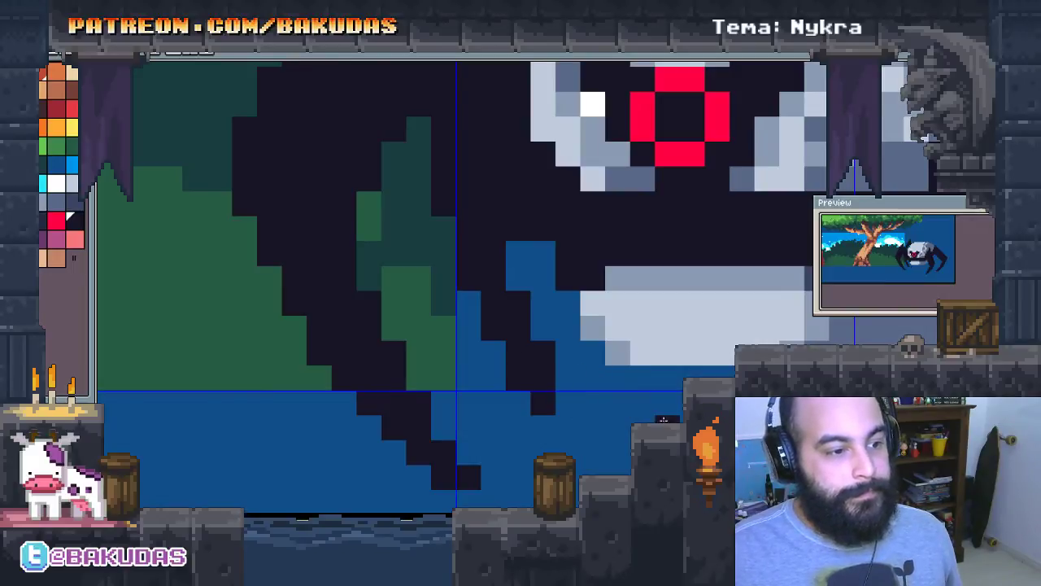
{"action": "scroll", "coordinate": [456, 285], "scroll_direction": "right", "scroll_amount": 1}
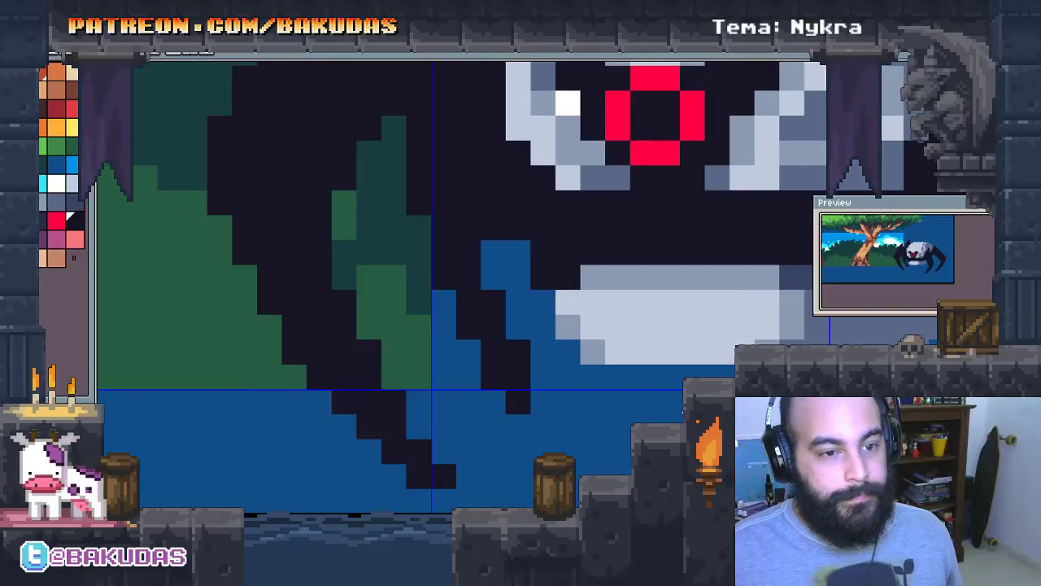
Darken the columns of blue showing through the leg outline
{"action": "scroll", "coordinate": [528, 300], "scroll_direction": "down", "scroll_amount": 2}
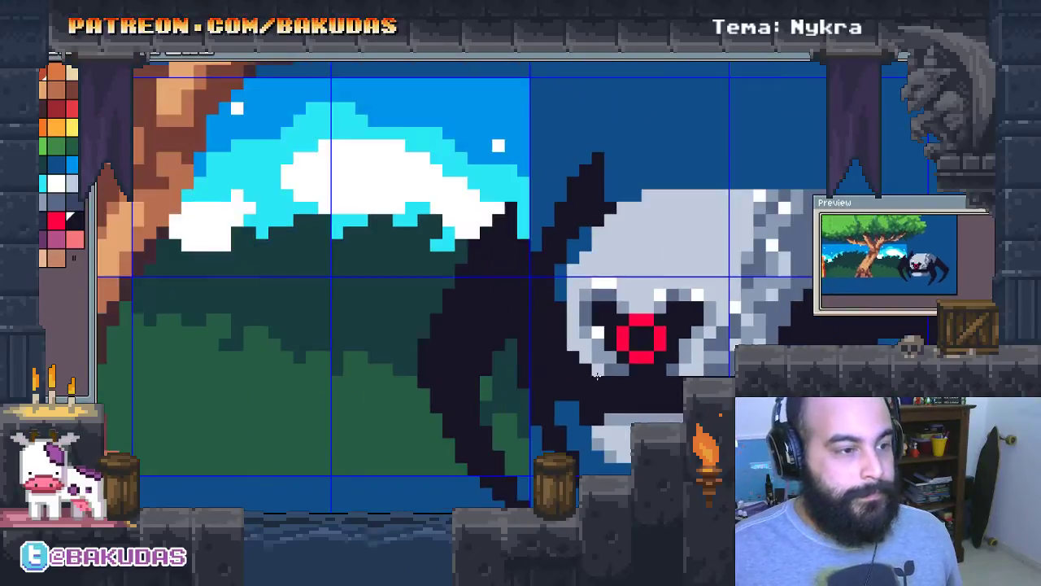
{"action": "scroll", "coordinate": [528, 300], "scroll_direction": "up", "scroll_amount": 1}
{"action": "scroll", "coordinate": [528, 301], "scroll_direction": "up", "scroll_amount": 1}
{"action": "left_click_drag", "start_coordinate": [528, 300], "coordinate": [491, 379]}
{"action": "mouse_move", "coordinate": [557, 313]}
{"action": "left_mouse_down"}
{"action": "mouse_move", "coordinate": [558, 256]}
{"action": "mouse_move", "coordinate": [571, 257]}
{"action": "left_mouse_up"}
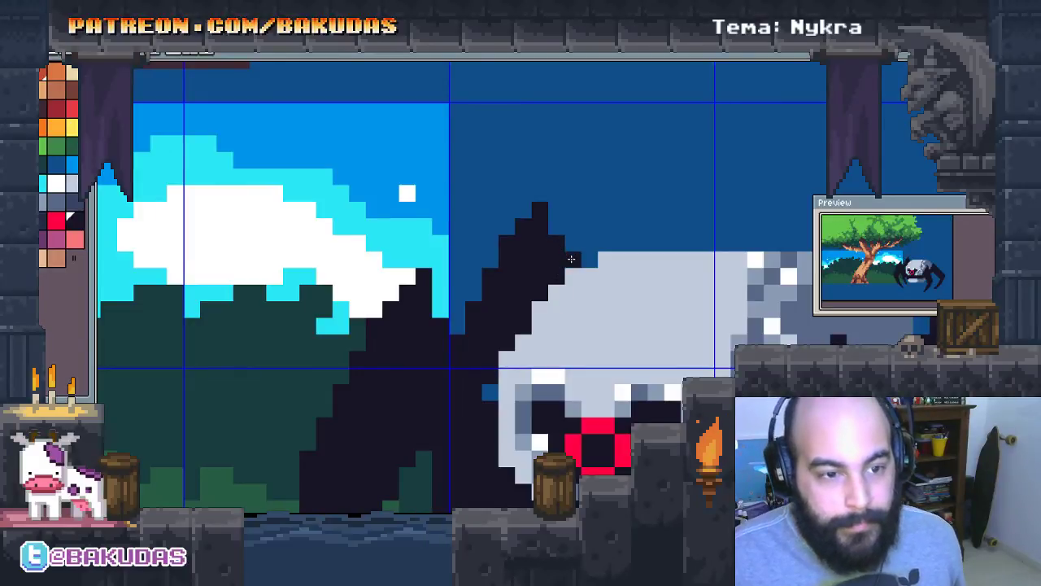
Zoom out and pan to review the whole spider in the scene
{"action": "scroll", "coordinate": [572, 259], "scroll_direction": "down", "scroll_amount": 1}
{"action": "scroll", "coordinate": [499, 287], "scroll_direction": "down", "scroll_amount": 1}
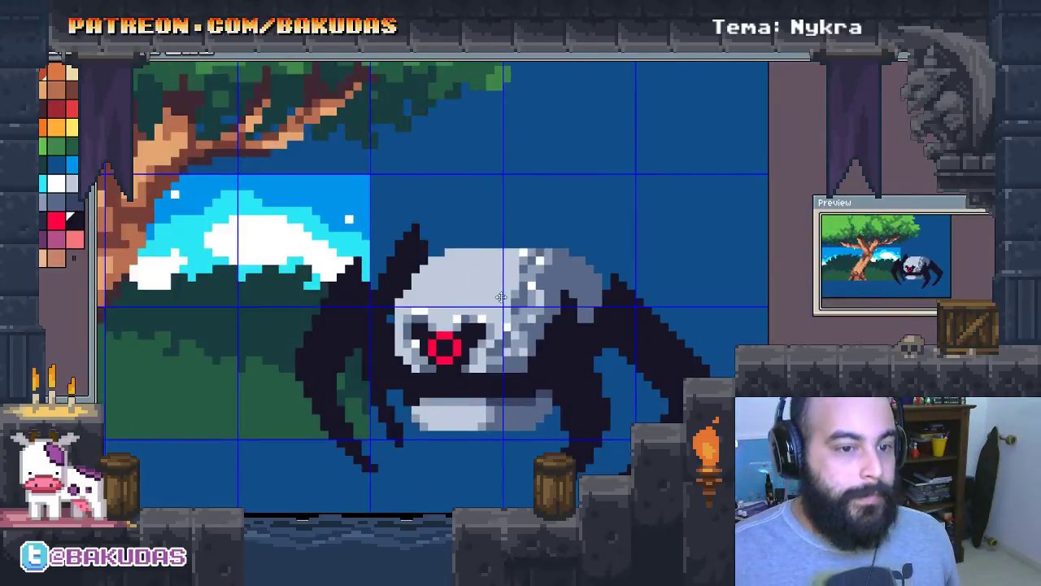
{"action": "mouse_move", "coordinate": [499, 287]}
{"action": "left_mouse_down"}
{"action": "mouse_move", "coordinate": [553, 250]}
{"action": "mouse_move", "coordinate": [525, 258]}
{"action": "left_mouse_up"}
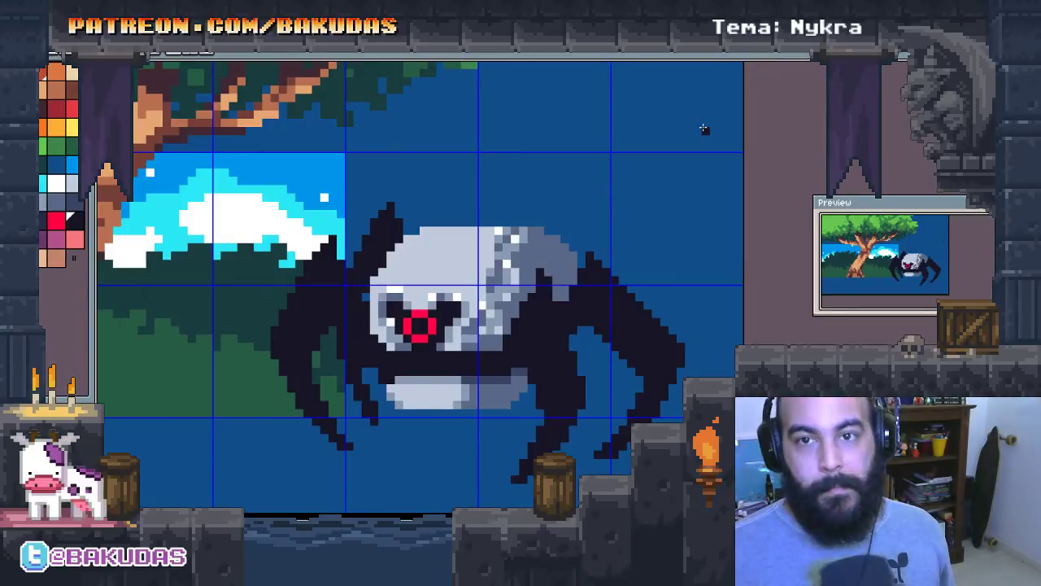
{"action": "left_click_drag", "start_coordinate": [464, 304], "coordinate": [445, 277]}
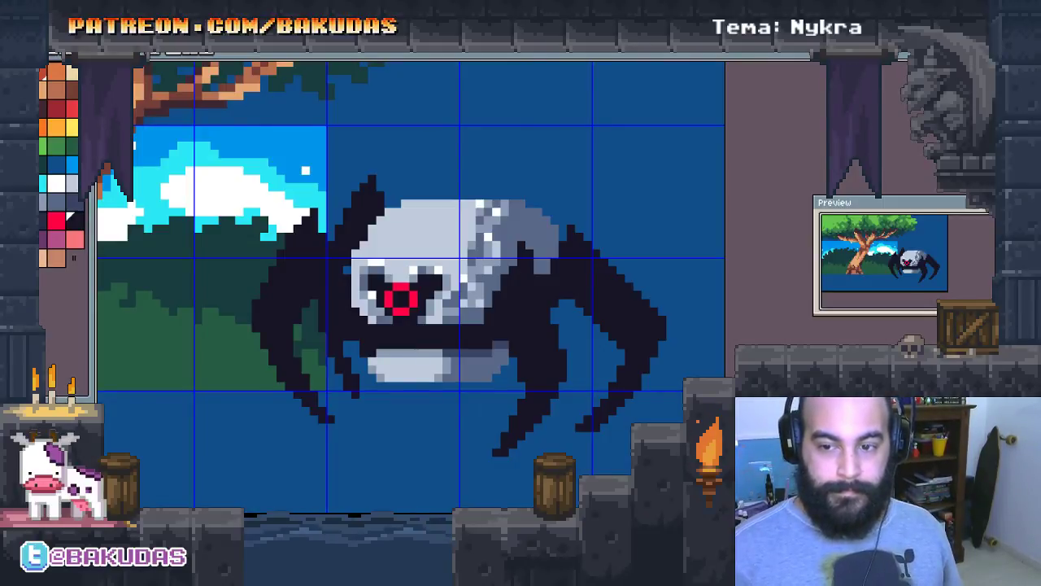
{"action": "left_click_drag", "start_coordinate": [556, 322], "coordinate": [573, 313]}
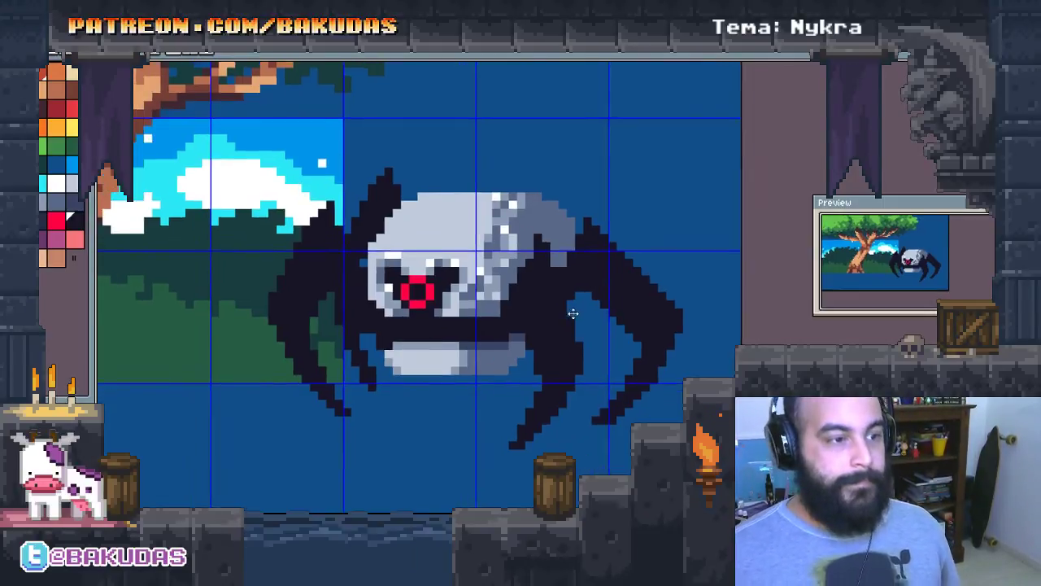
{"action": "scroll", "coordinate": [561, 306], "scroll_direction": "up", "scroll_amount": 1}
{"action": "scroll", "coordinate": [455, 231], "scroll_direction": "up", "scroll_amount": 1}
{"action": "scroll", "coordinate": [463, 234], "scroll_direction": "up", "scroll_amount": 2}
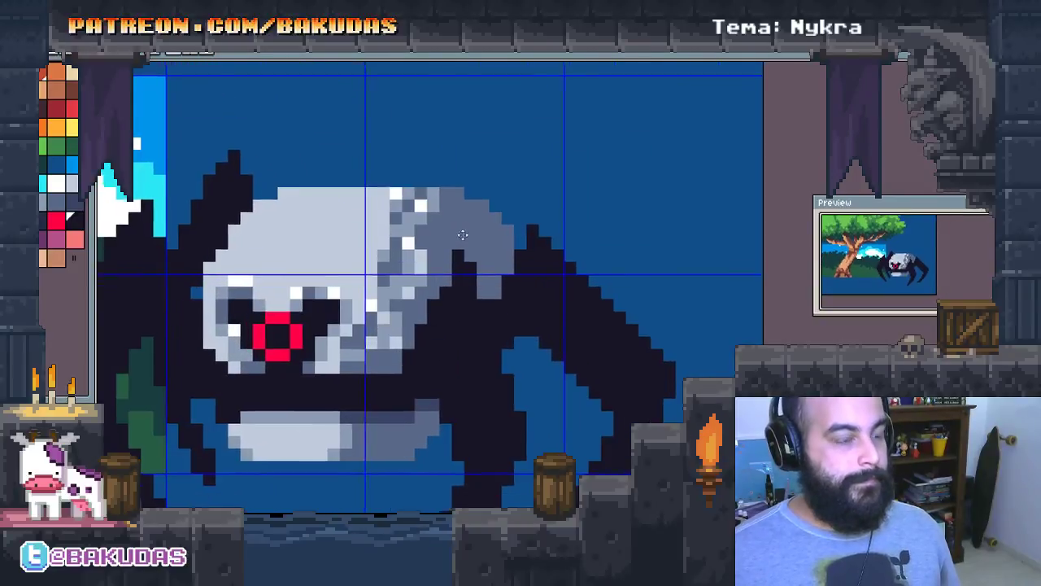
{"action": "left_click_drag", "start_coordinate": [462, 234], "coordinate": [483, 320]}
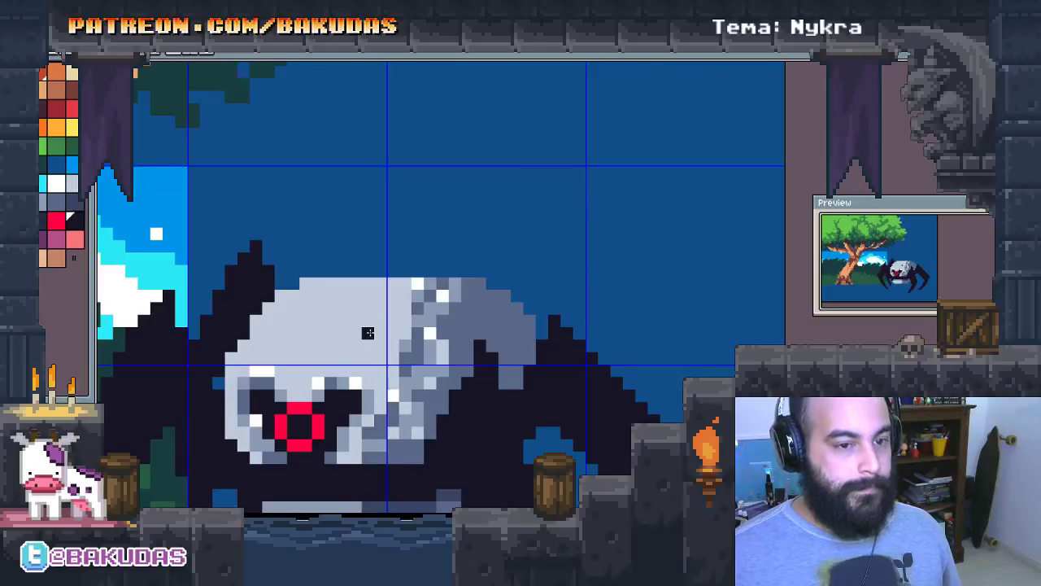
Draw a short red stalk below the eye with red dots on either side
{"action": "mouse_move", "coordinate": [370, 333]}
{"action": "left_mouse_down"}
{"action": "mouse_move", "coordinate": [406, 348]}
{"action": "mouse_move", "coordinate": [491, 164]}
{"action": "left_mouse_up"}
{"action": "scroll", "coordinate": [409, 296], "scroll_direction": "up", "scroll_amount": 2}
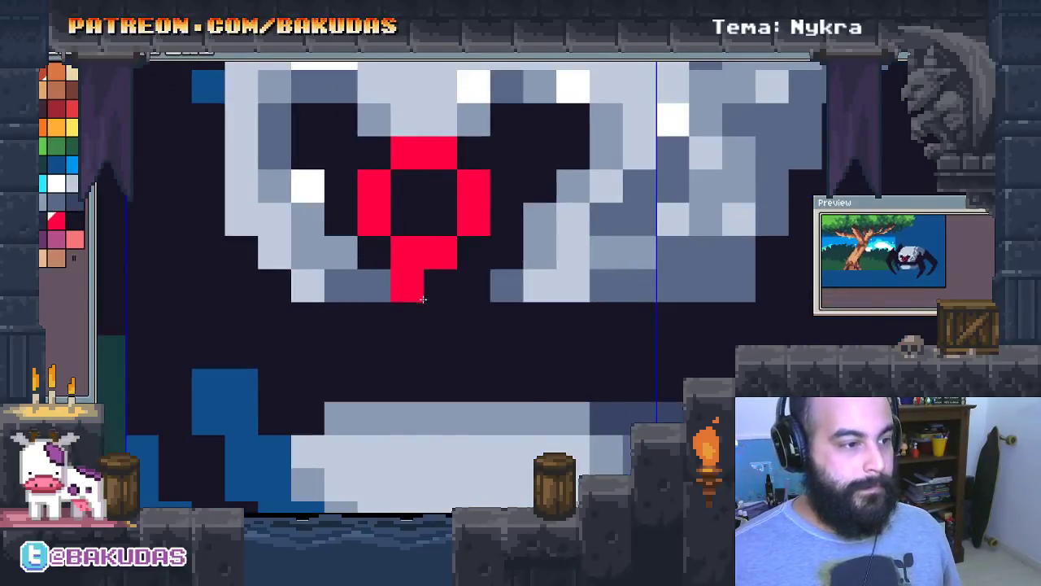
{"action": "left_click_drag", "start_coordinate": [410, 313], "coordinate": [422, 336]}
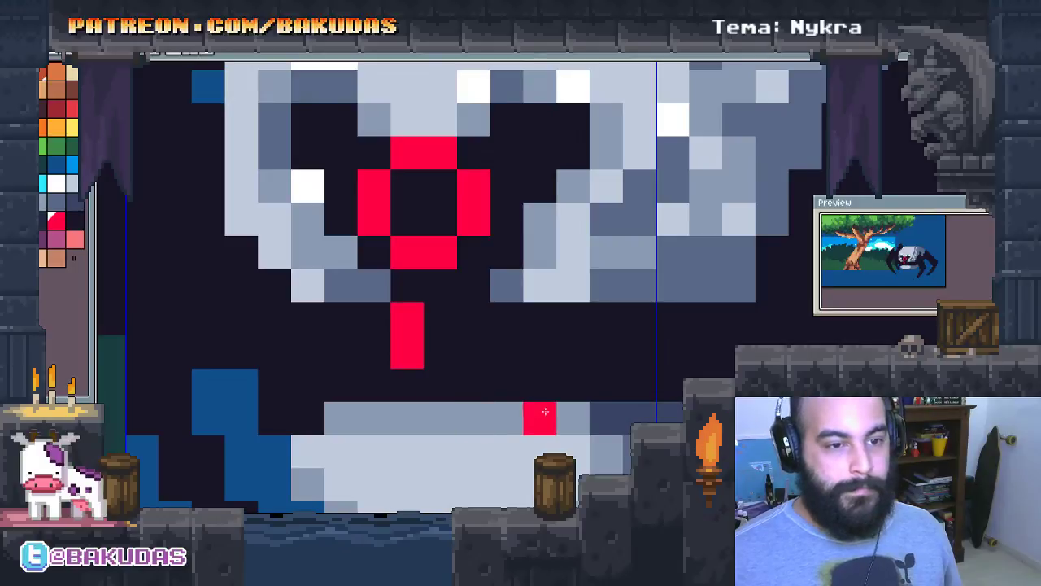
{"action": "left_click", "coordinate": [446, 350]}
{"action": "left_click", "coordinate": [440, 318]}
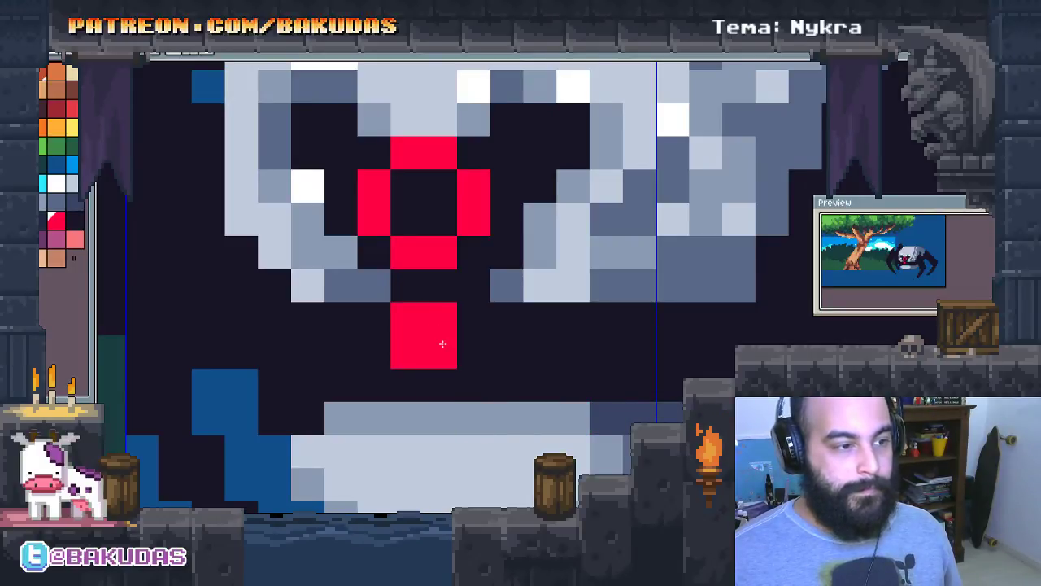
{"action": "left_click", "coordinate": [511, 354]}
{"action": "left_click", "coordinate": [340, 353]}
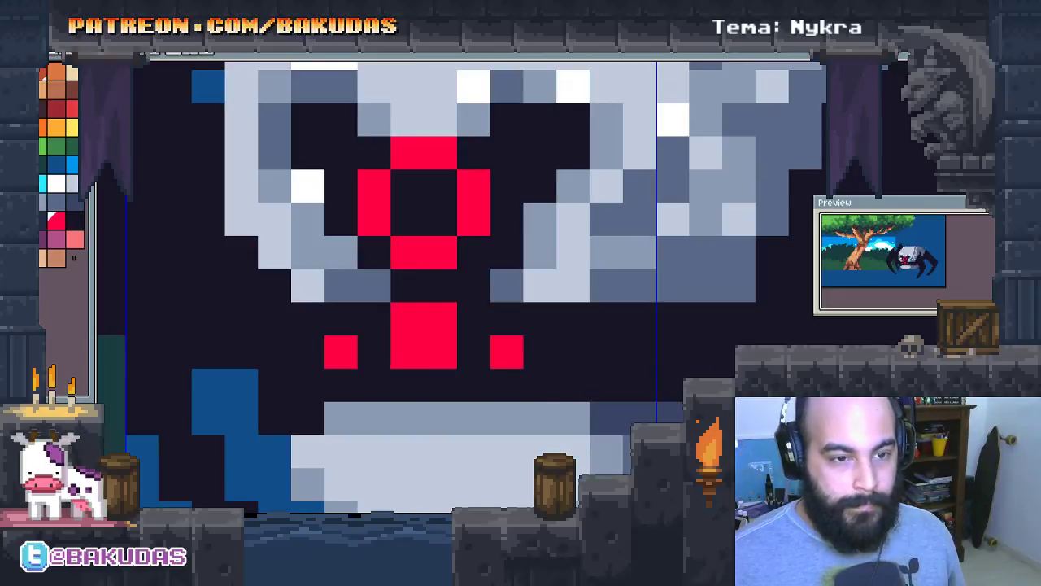
Zoom out and centre the full tree-and-spider scene
{"action": "scroll", "coordinate": [716, 358], "scroll_direction": "up", "scroll_amount": 3}
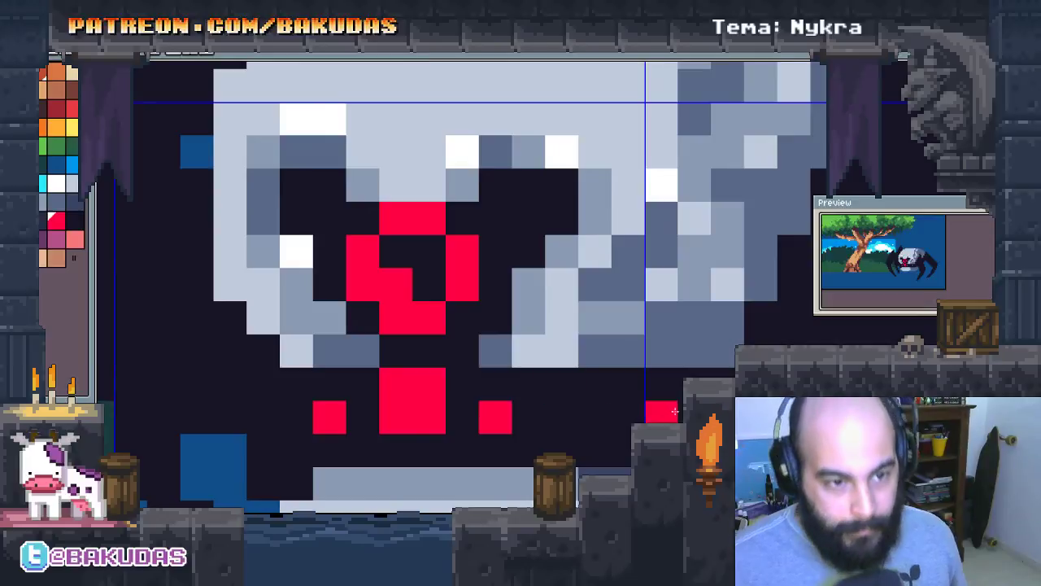
{"action": "left_click_drag", "start_coordinate": [660, 284], "coordinate": [619, 358]}
{"action": "scroll", "coordinate": [618, 358], "scroll_direction": "down", "scroll_amount": 2}
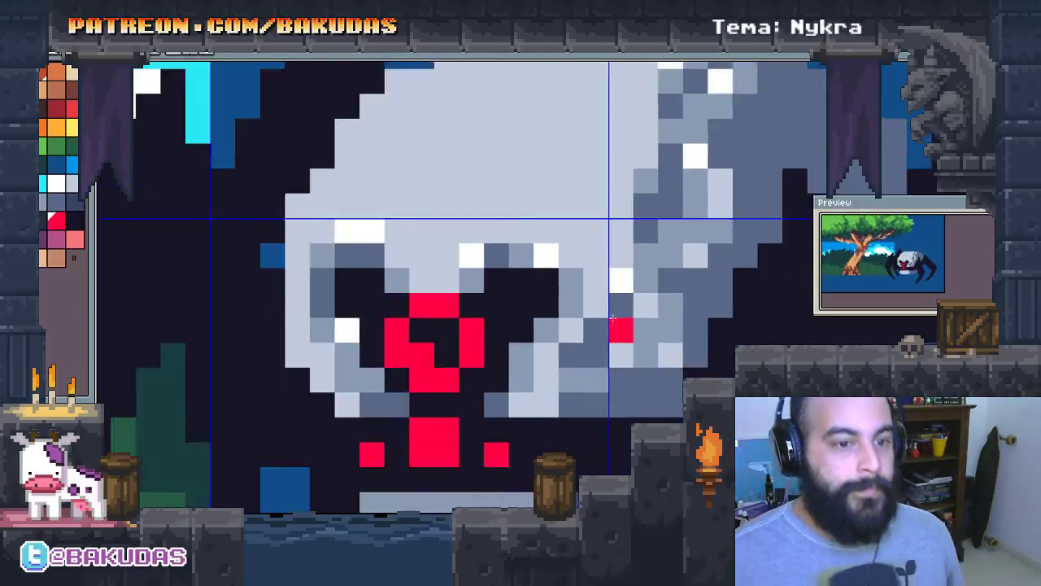
{"action": "scroll", "coordinate": [618, 358], "scroll_direction": "down", "scroll_amount": 2}
{"action": "scroll", "coordinate": [666, 322], "scroll_direction": "down", "scroll_amount": 1}
{"action": "left_click_drag", "start_coordinate": [667, 321], "coordinate": [634, 274]}
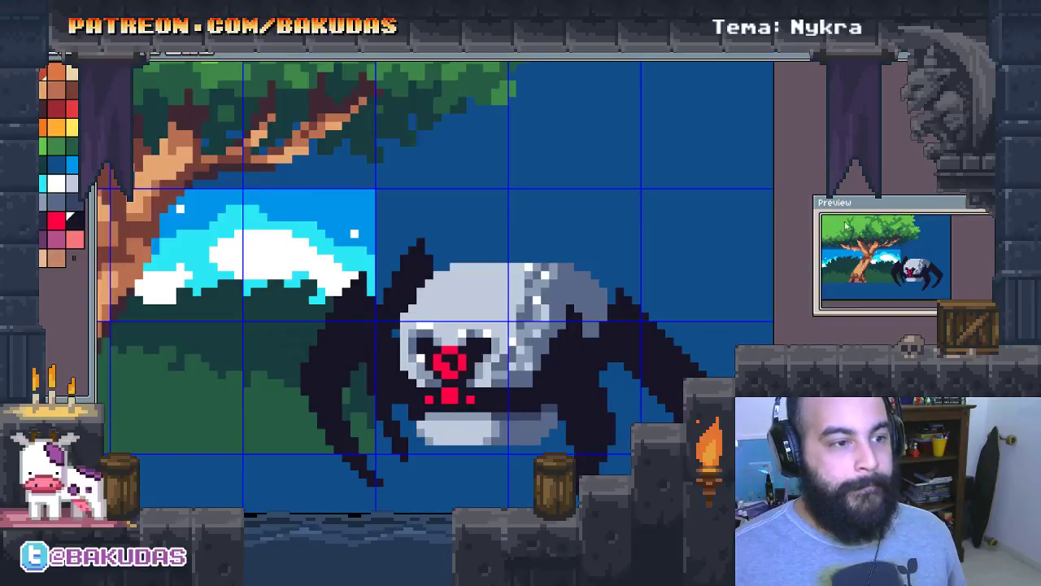
{"action": "scroll", "coordinate": [606, 215], "scroll_direction": "up", "scroll_amount": 1}
Draw dark ellipses forming the curled tail tip above the spider's head
{"action": "left_click_drag", "start_coordinate": [529, 266], "coordinate": [622, 241]}
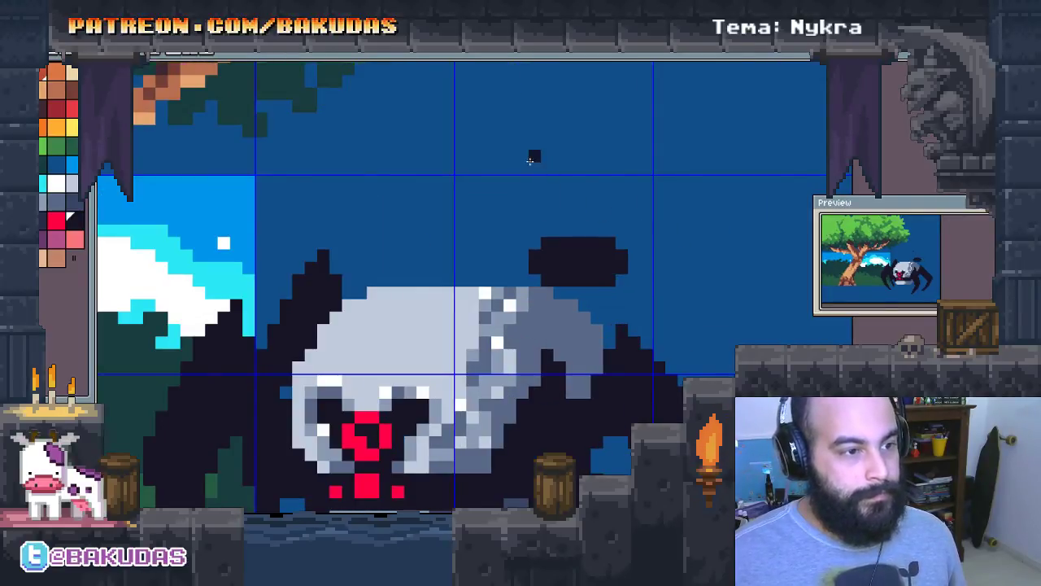
{"action": "left_click_drag", "start_coordinate": [533, 158], "coordinate": [664, 235]}
{"action": "left_click_drag", "start_coordinate": [554, 115], "coordinate": [627, 175]}
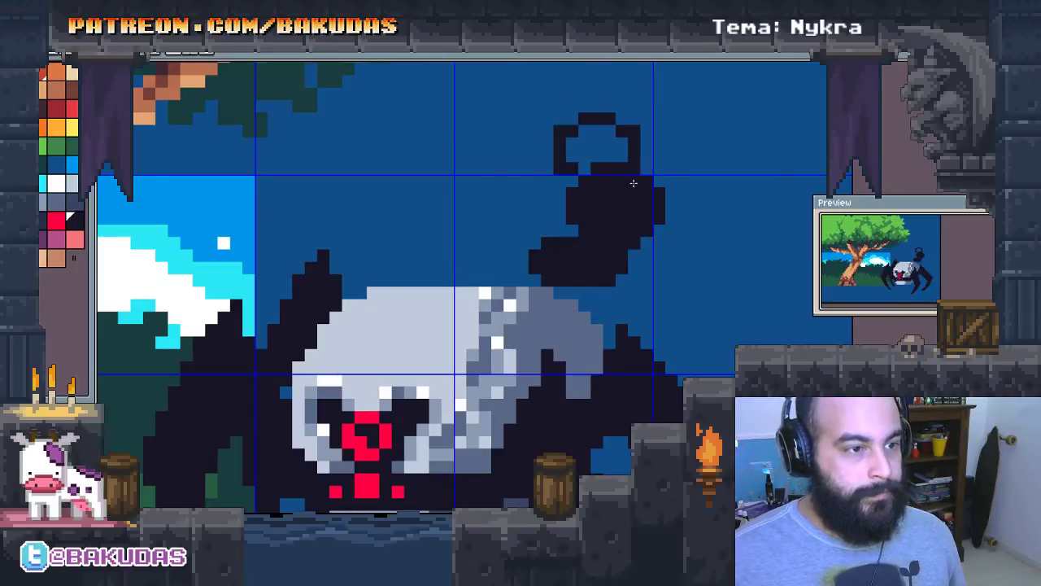
{"action": "mouse_move", "coordinate": [558, 130]}
{"action": "left_mouse_down"}
{"action": "mouse_move", "coordinate": [647, 193]}
{"action": "mouse_move", "coordinate": [640, 202]}
{"action": "left_mouse_up"}
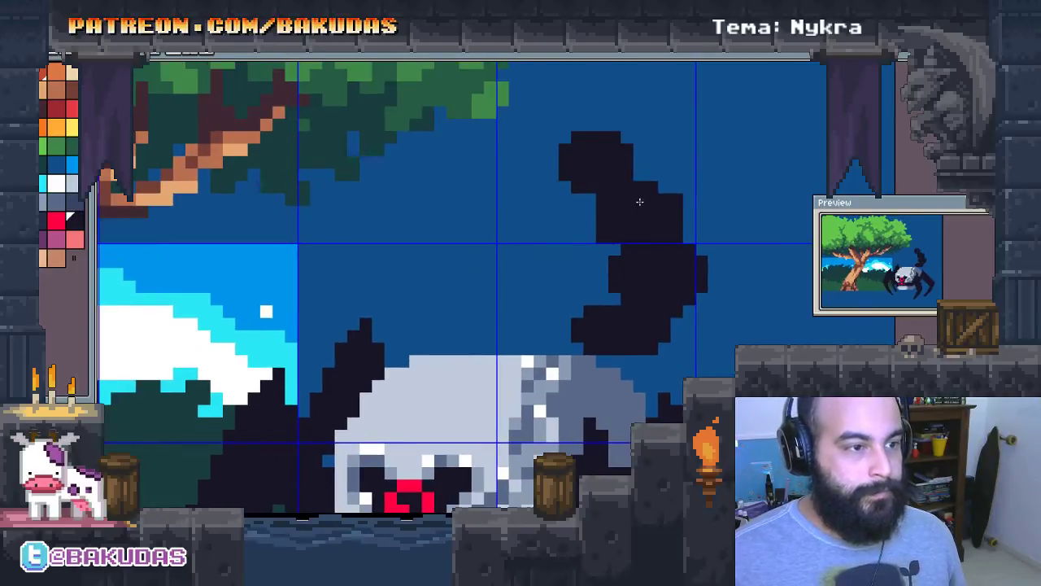
{"action": "left_click_drag", "start_coordinate": [509, 131], "coordinate": [565, 186]}
{"action": "key", "text": "ctrl+z"}
{"action": "left_click_drag", "start_coordinate": [521, 155], "coordinate": [578, 210]}
{"action": "left_click", "coordinate": [643, 178]}
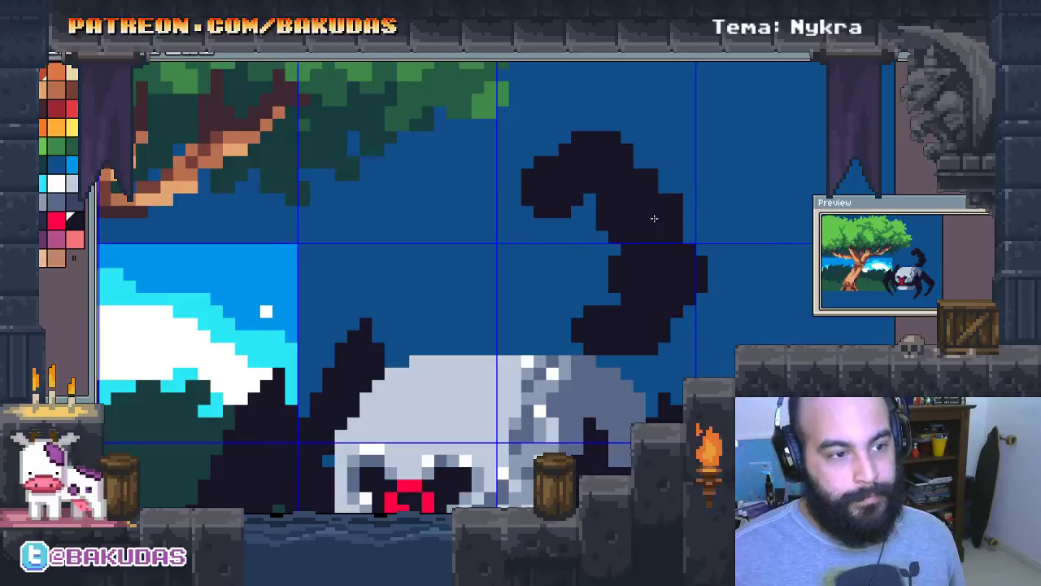
Fill the tail's edges and inner gap dark, undoing the extra pixels on its right
{"action": "left_click_drag", "start_coordinate": [565, 310], "coordinate": [558, 349]}
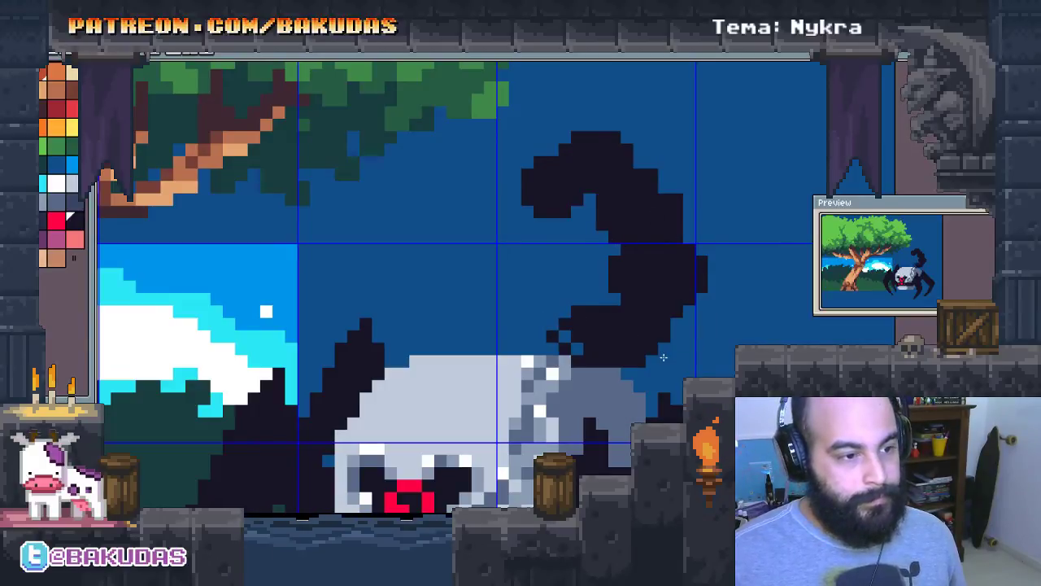
{"action": "left_click", "coordinate": [690, 360]}
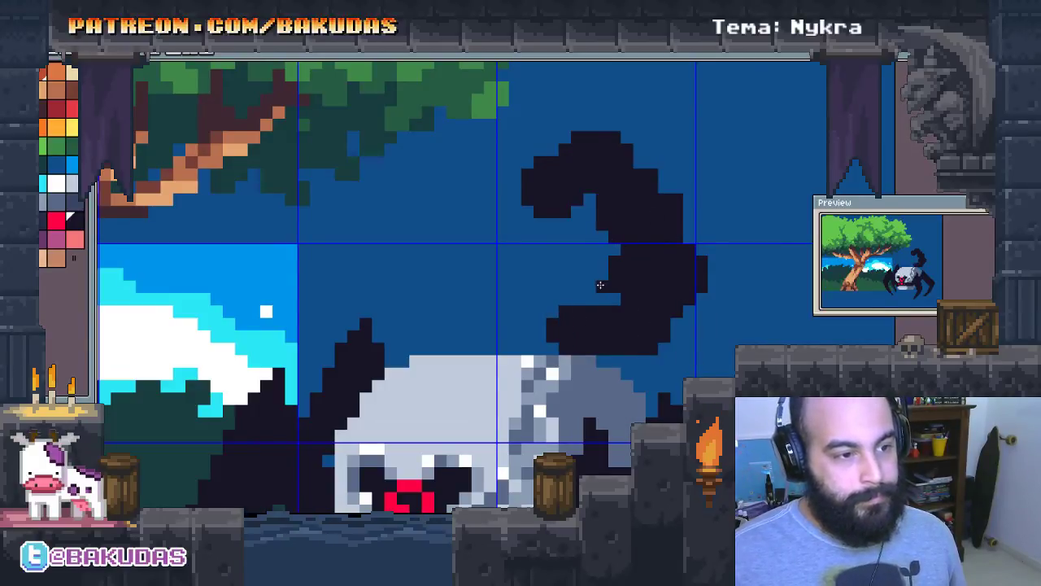
{"action": "left_click_drag", "start_coordinate": [600, 285], "coordinate": [656, 324]}
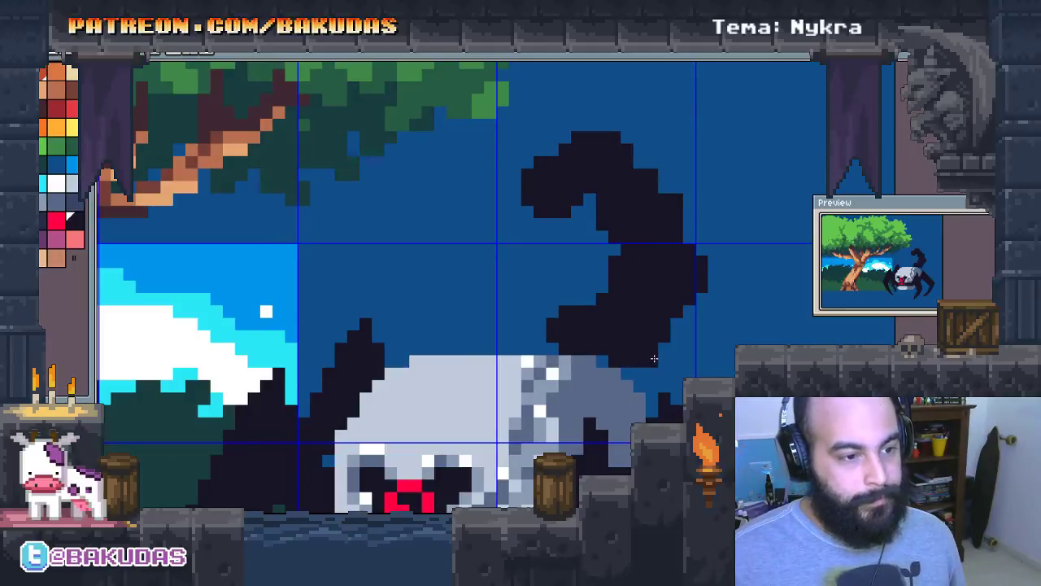
{"action": "left_click", "coordinate": [670, 348]}
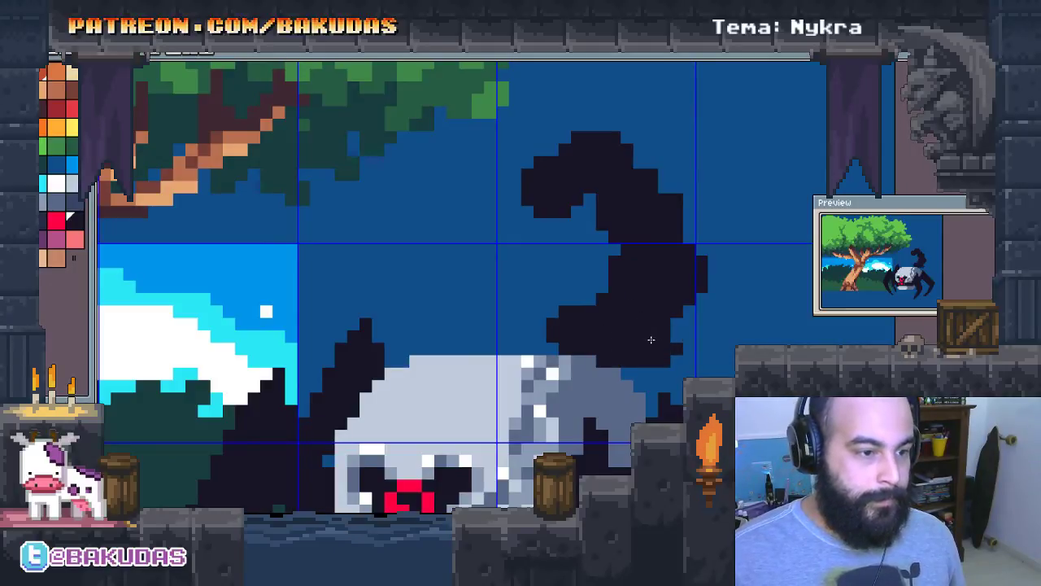
{"action": "left_click", "coordinate": [688, 312]}
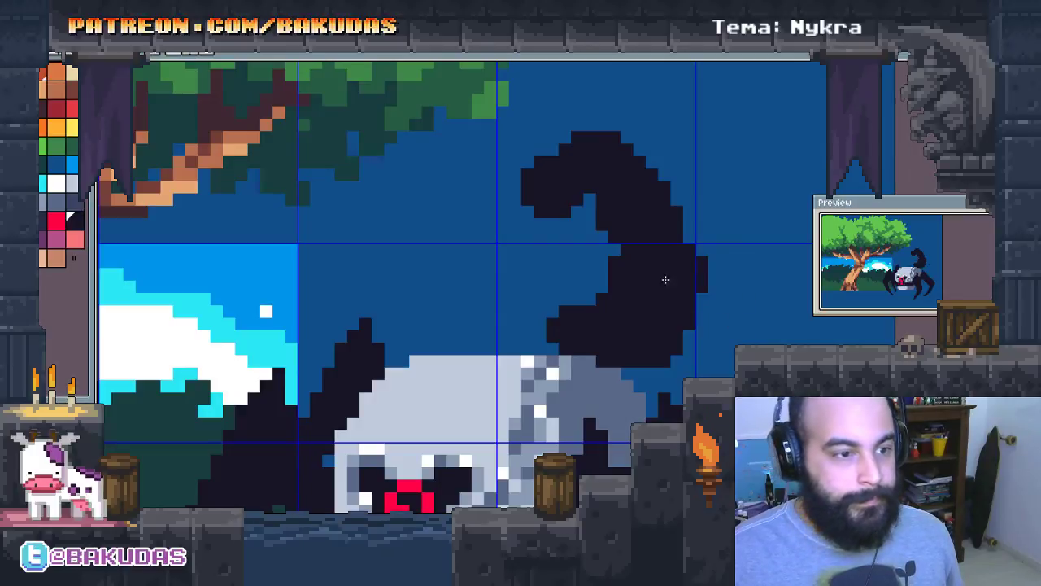
{"action": "left_click_drag", "start_coordinate": [665, 267], "coordinate": [715, 310]}
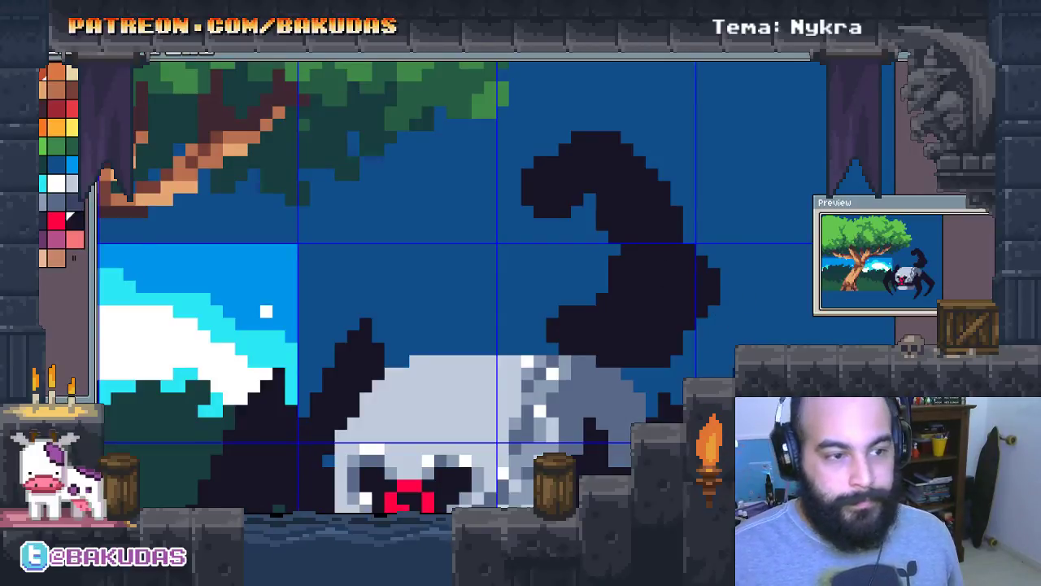
{"action": "key", "text": "ctrl+z"}
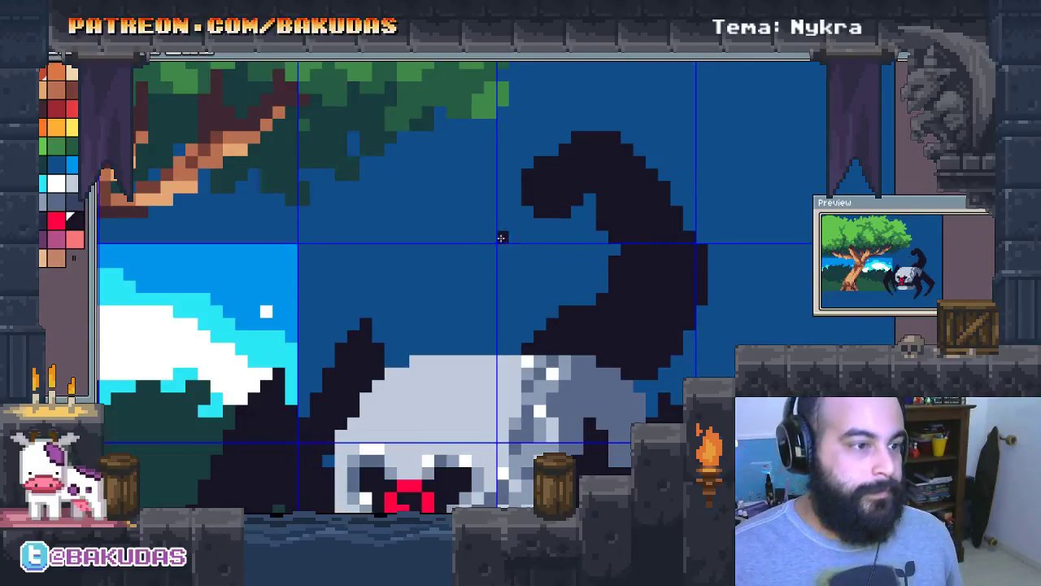
Fill the inside of the tail curve with a solid dark diagonal and an inner-edge column
{"action": "scroll", "coordinate": [500, 235], "scroll_direction": "up", "scroll_amount": 1}
{"action": "scroll", "coordinate": [516, 223], "scroll_direction": "up", "scroll_amount": 1}
{"action": "left_click_drag", "start_coordinate": [488, 242], "coordinate": [521, 277]}
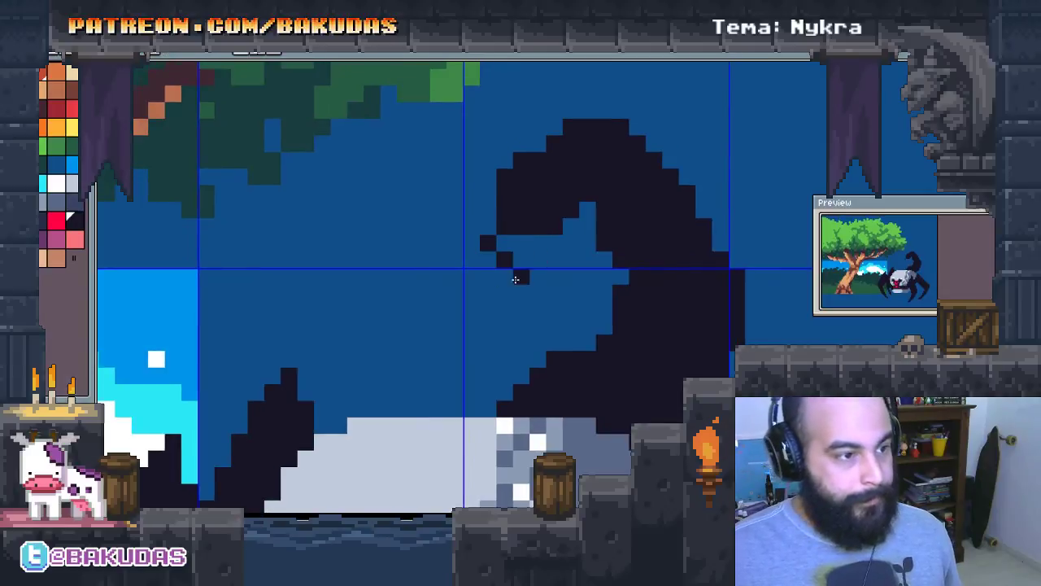
{"action": "mouse_move", "coordinate": [479, 228]}
{"action": "left_mouse_down"}
{"action": "mouse_move", "coordinate": [527, 273]}
{"action": "mouse_move", "coordinate": [558, 279]}
{"action": "mouse_move", "coordinate": [502, 313]}
{"action": "mouse_move", "coordinate": [488, 304]}
{"action": "mouse_move", "coordinate": [508, 313]}
{"action": "left_mouse_up"}
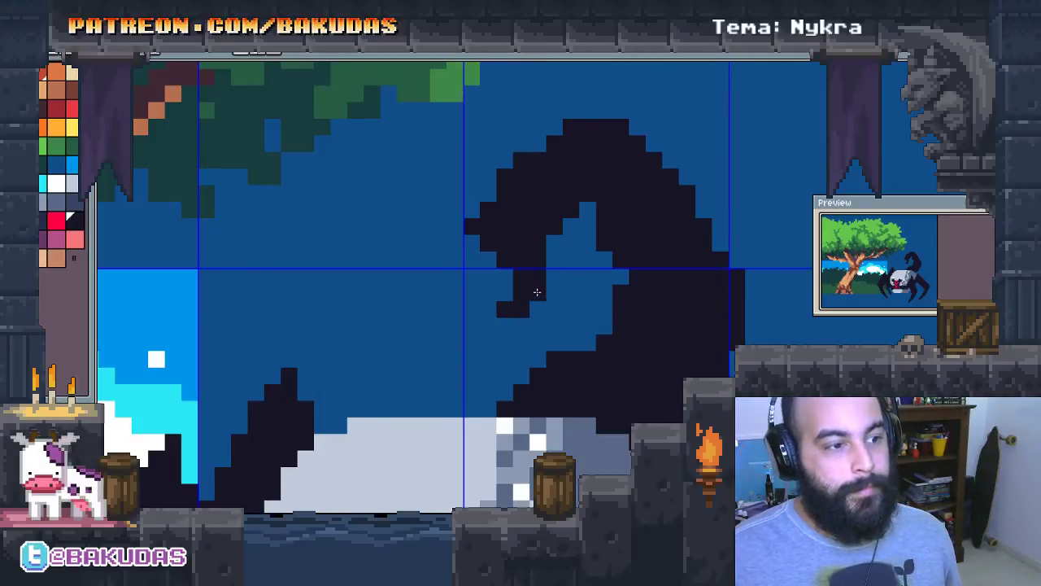
{"action": "scroll", "coordinate": [585, 325], "scroll_direction": "up", "scroll_amount": 2}
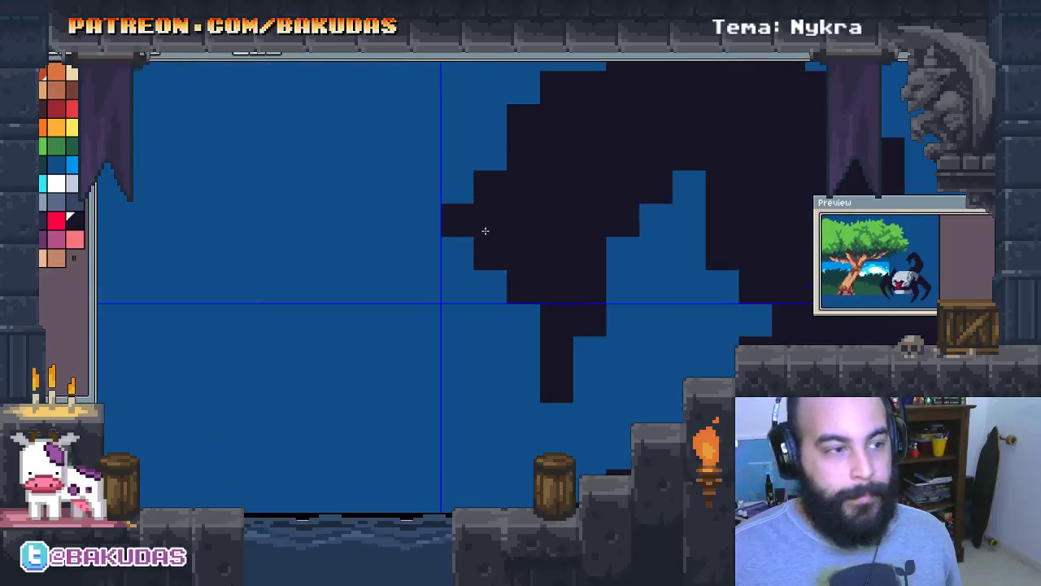
{"action": "mouse_move", "coordinate": [457, 185]}
{"action": "left_mouse_down"}
{"action": "mouse_move", "coordinate": [472, 275]}
{"action": "mouse_move", "coordinate": [490, 286]}
{"action": "left_mouse_up"}
{"action": "left_click", "coordinate": [529, 305]}
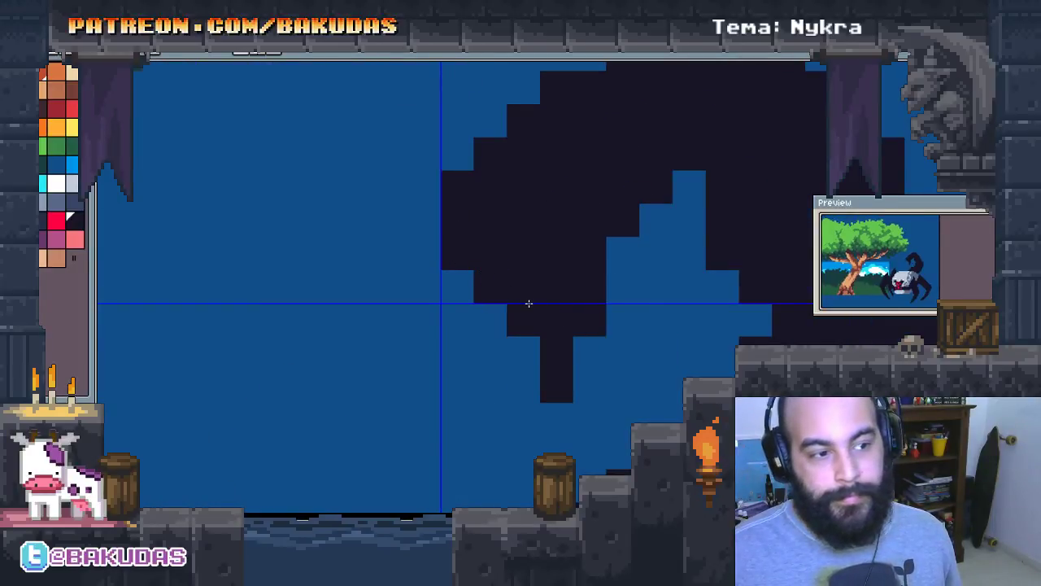
{"action": "key", "text": "ctrl+z"}
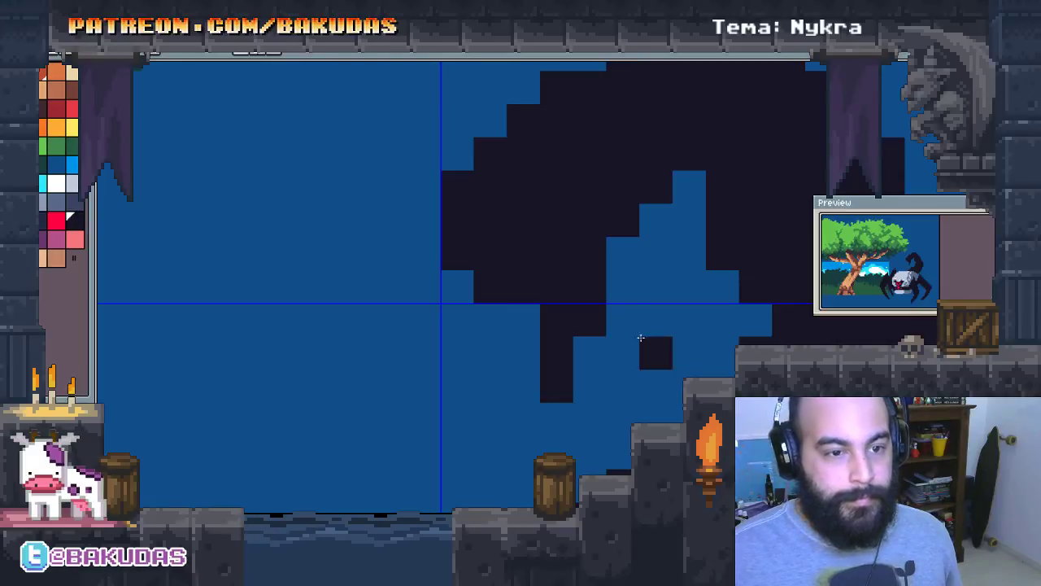
Add dark pixels along the tail's outer and upper-left edges, and erase a stray pixel
{"action": "left_click_drag", "start_coordinate": [630, 319], "coordinate": [604, 366]}
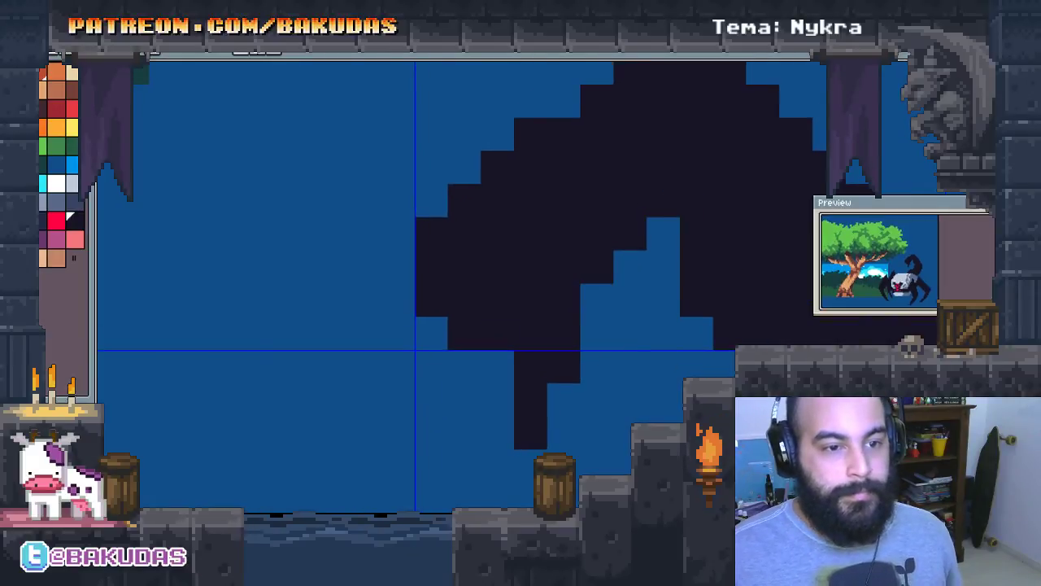
{"action": "left_click_drag", "start_coordinate": [714, 333], "coordinate": [641, 325]}
{"action": "left_click", "coordinate": [580, 283]}
{"action": "left_click_drag", "start_coordinate": [579, 283], "coordinate": [590, 331]}
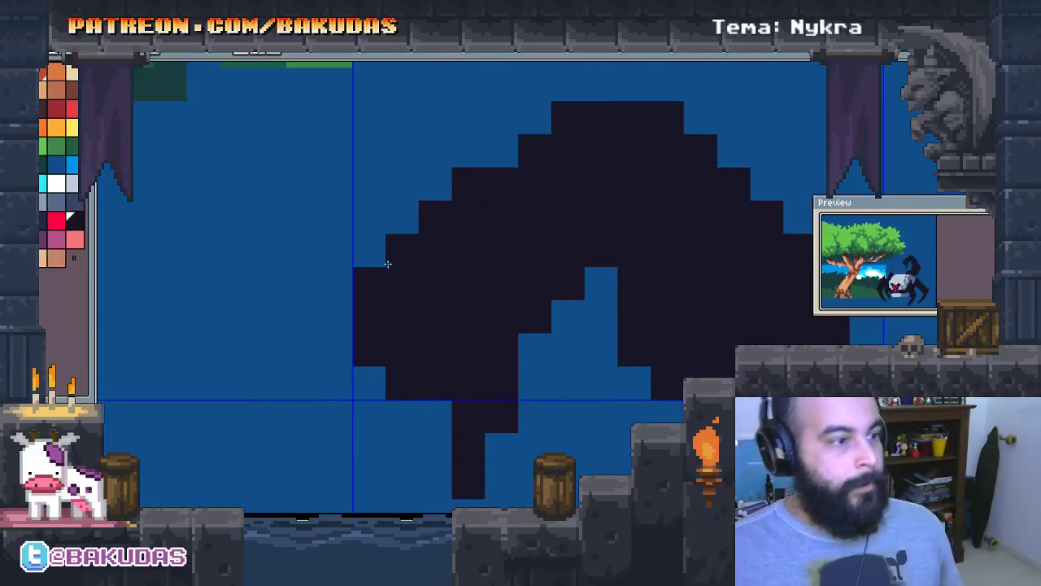
{"action": "left_click_drag", "start_coordinate": [369, 250], "coordinate": [399, 233]}
{"action": "right_click", "coordinate": [589, 301]}
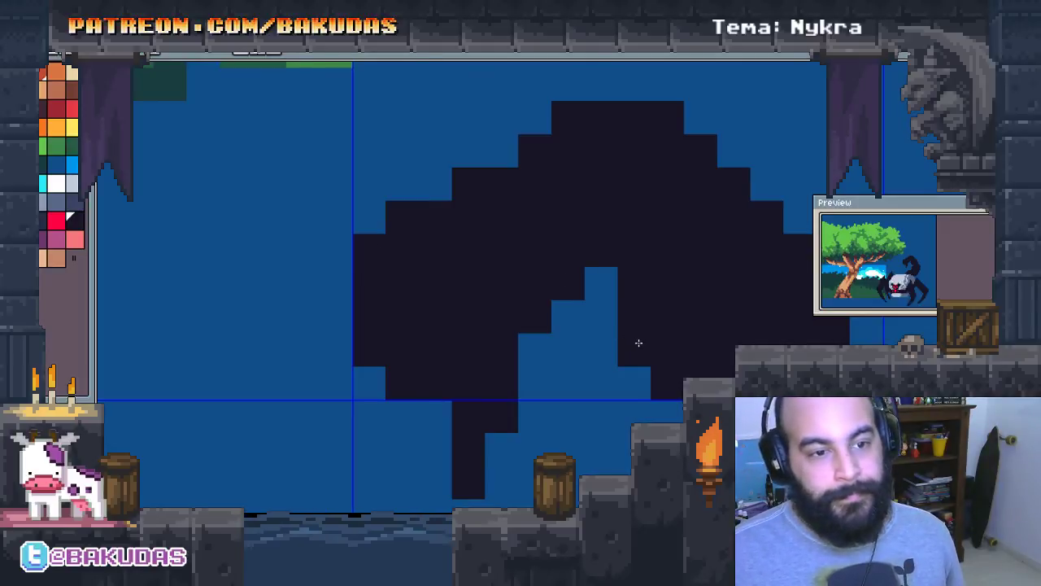
{"action": "mouse_move", "coordinate": [635, 344]}
{"action": "left_mouse_down"}
{"action": "mouse_move", "coordinate": [542, 277]}
{"action": "mouse_move", "coordinate": [495, 262]}
{"action": "left_mouse_up"}
{"action": "scroll", "coordinate": [543, 285], "scroll_direction": "down", "scroll_amount": 3}
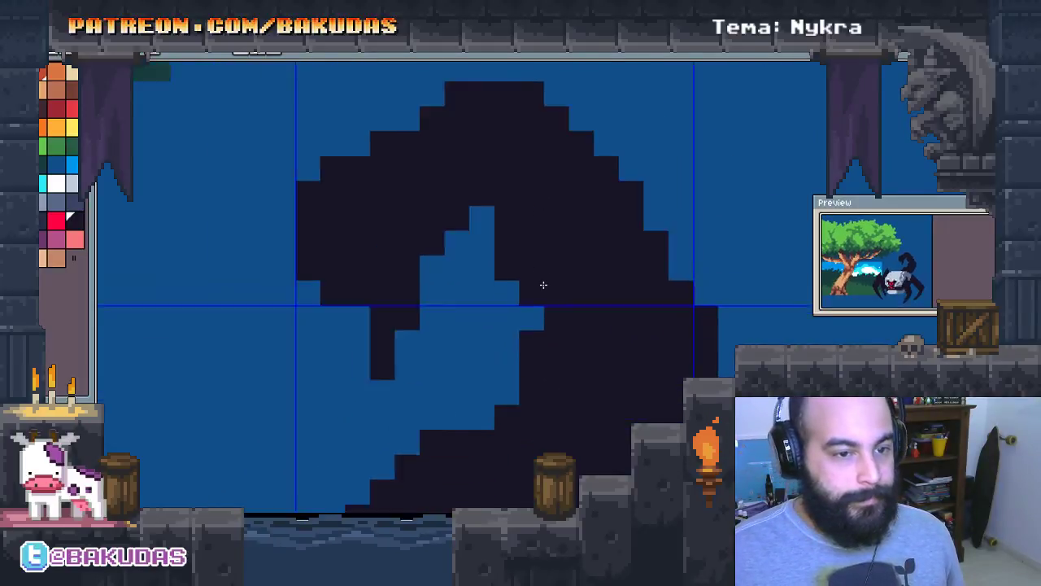
{"action": "key", "text": "ctrl+d"}
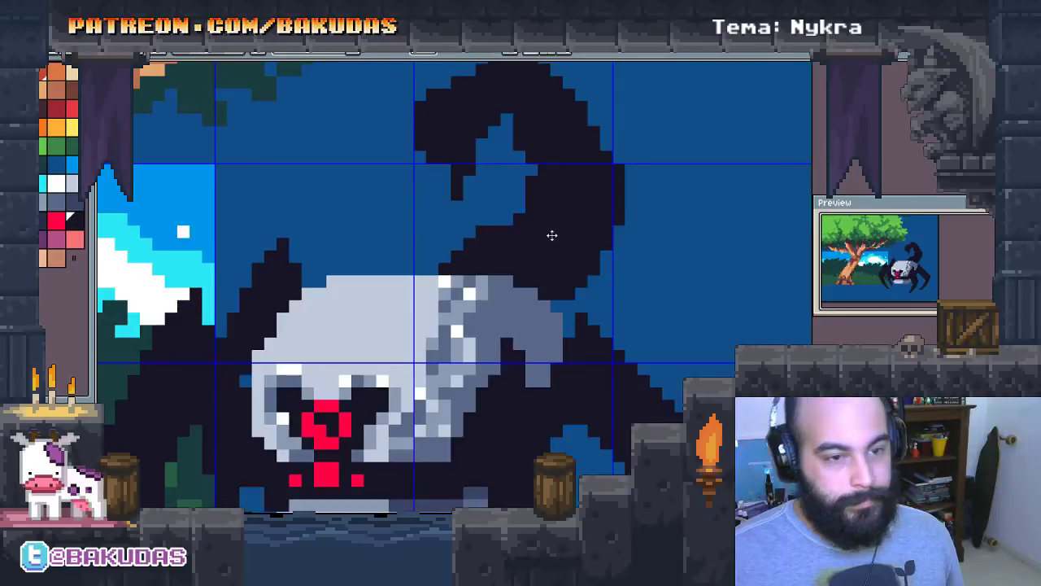
Extend the tail's stair-step edge down-left with extra pixels, then zoom back out
{"action": "scroll", "coordinate": [552, 256], "scroll_direction": "down", "scroll_amount": 1}
{"action": "scroll", "coordinate": [553, 256], "scroll_direction": "up", "scroll_amount": 1}
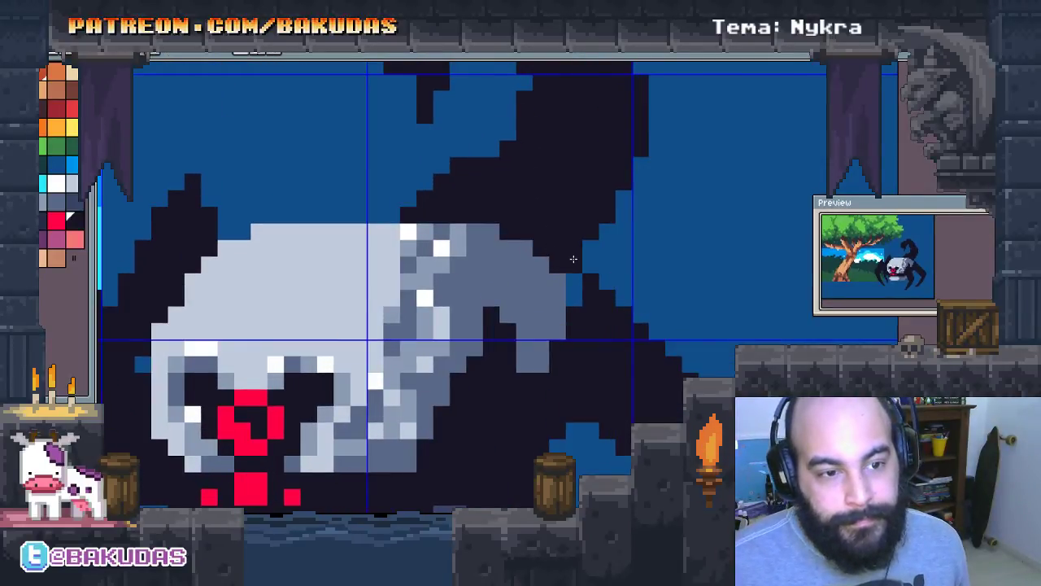
{"action": "scroll", "coordinate": [445, 215], "scroll_direction": "up", "scroll_amount": 1}
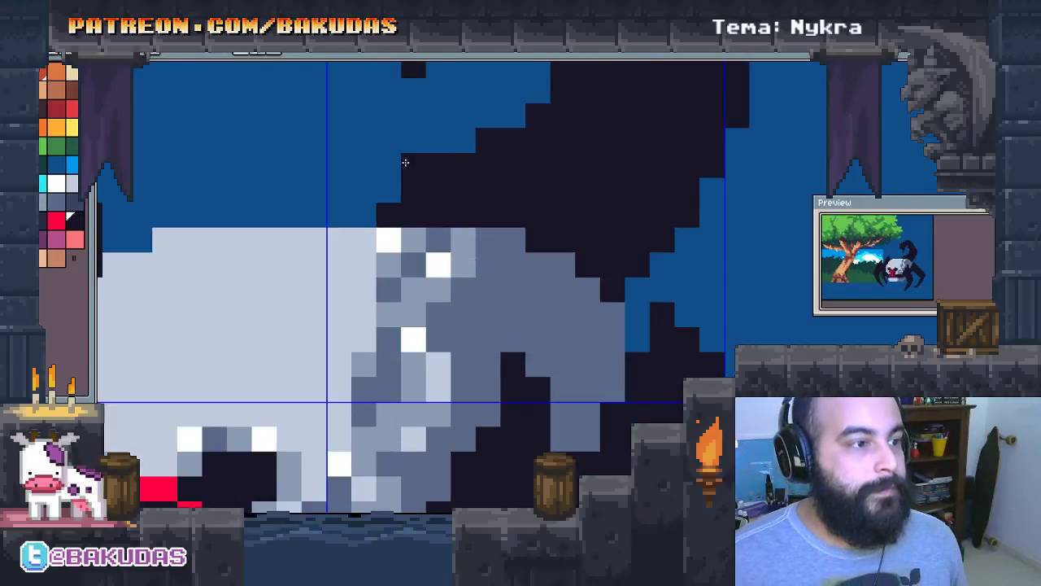
{"action": "left_click_drag", "start_coordinate": [413, 166], "coordinate": [363, 216]}
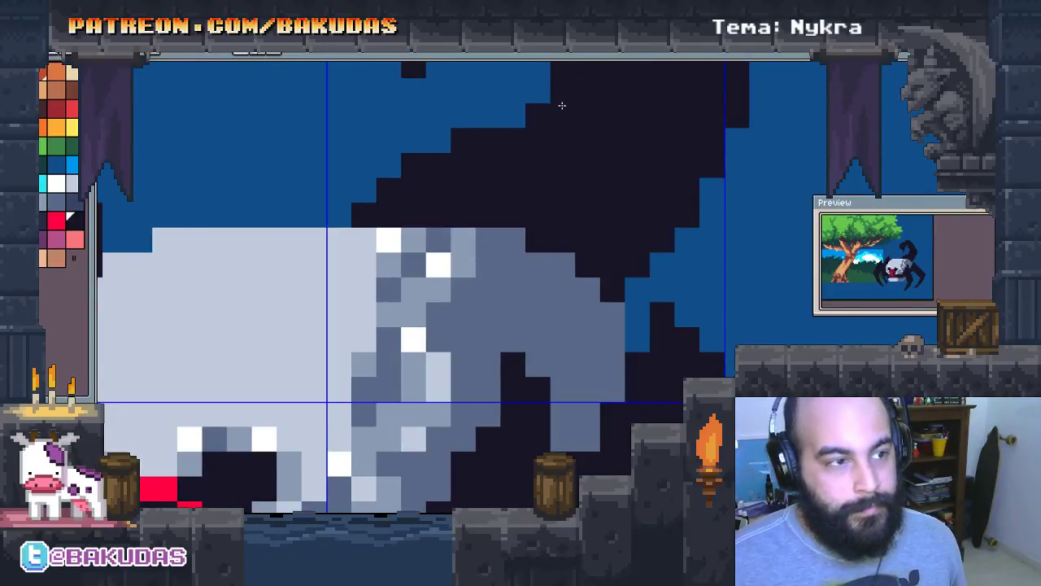
{"action": "left_click_drag", "start_coordinate": [562, 105], "coordinate": [494, 298]}
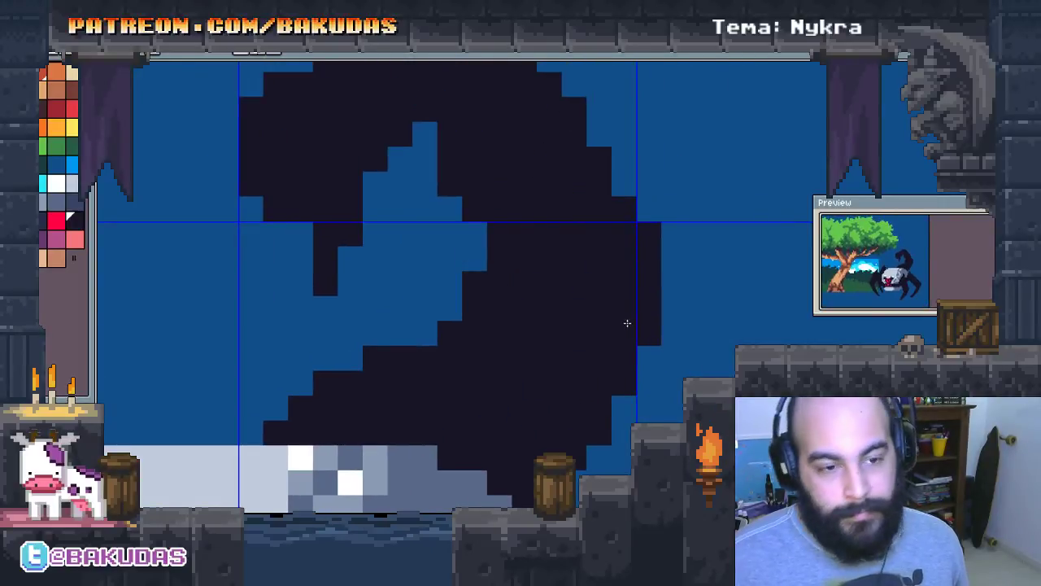
{"action": "left_click", "coordinate": [475, 258]}
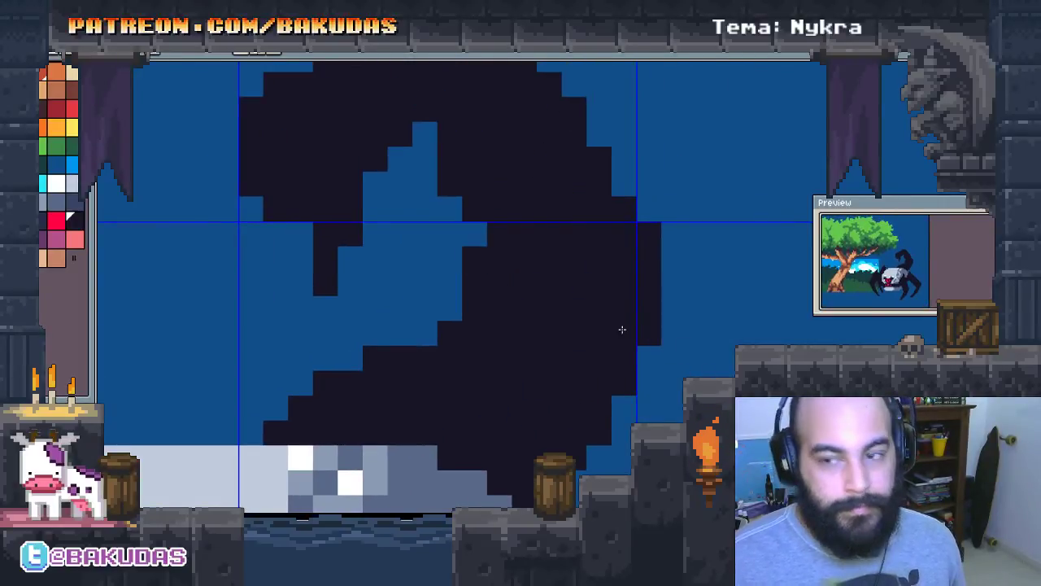
{"action": "left_click_drag", "start_coordinate": [621, 328], "coordinate": [600, 280]}
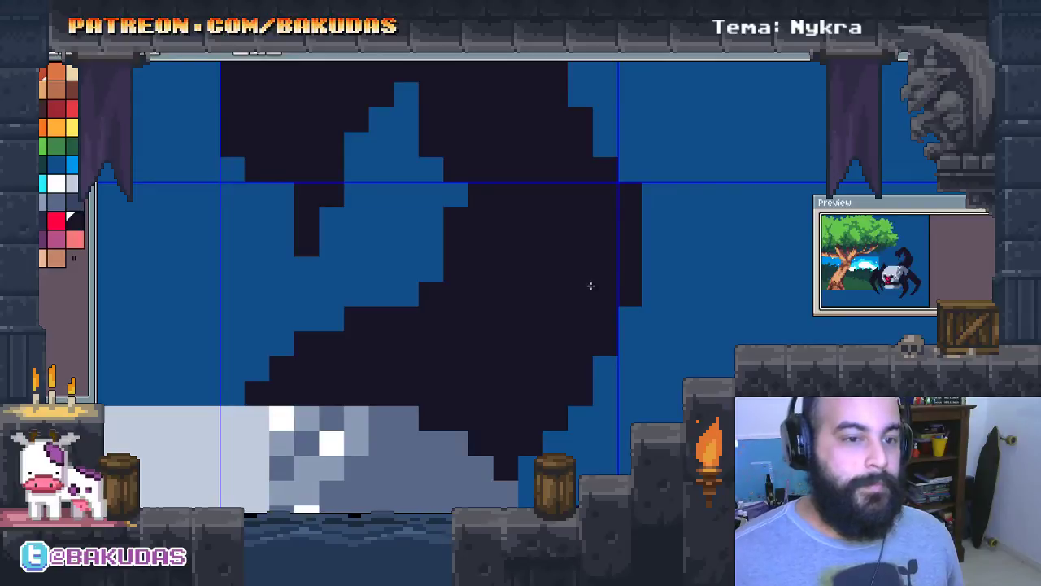
{"action": "scroll", "coordinate": [553, 260], "scroll_direction": "left", "scroll_amount": 3}
{"action": "scroll", "coordinate": [562, 277], "scroll_direction": "down", "scroll_amount": 2}
Move the selected spider a few pixels left toward the tree trunk, then deselect
{"action": "scroll", "coordinate": [561, 276], "scroll_direction": "down", "scroll_amount": 1}
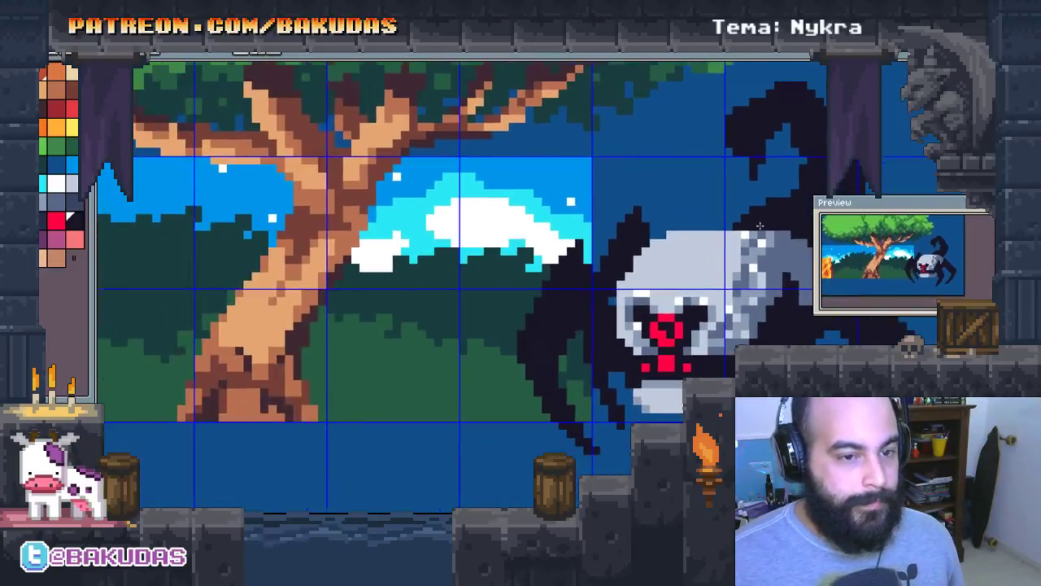
{"action": "scroll", "coordinate": [562, 277], "scroll_direction": "down", "scroll_amount": 1}
{"action": "scroll", "coordinate": [562, 277], "scroll_direction": "down", "scroll_amount": 1}
{"action": "scroll", "coordinate": [561, 277], "scroll_direction": "down", "scroll_amount": 1}
{"action": "scroll", "coordinate": [561, 276], "scroll_direction": "down", "scroll_amount": 1}
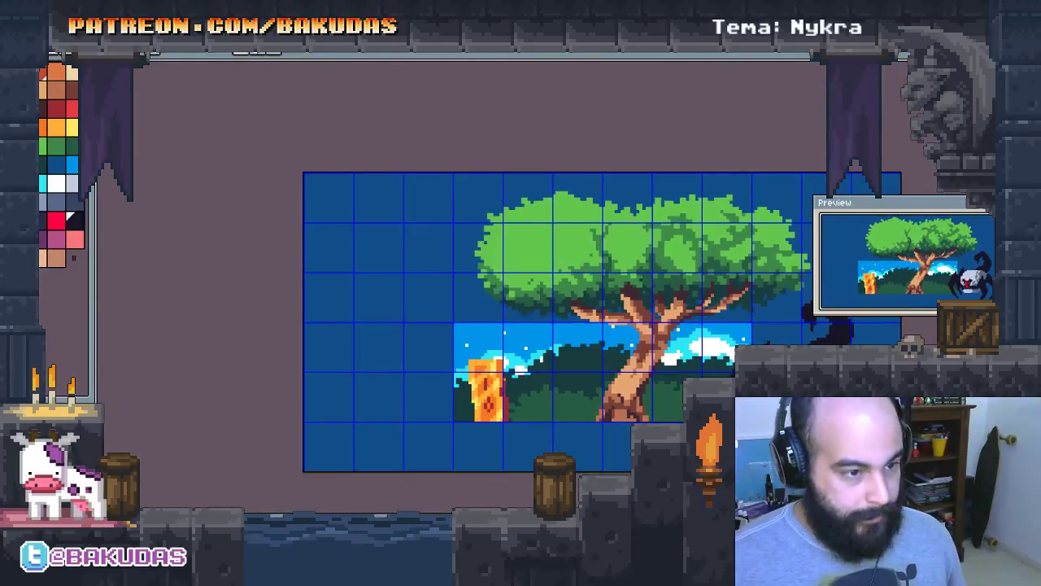
{"action": "scroll", "coordinate": [562, 277], "scroll_direction": "right", "scroll_amount": 3}
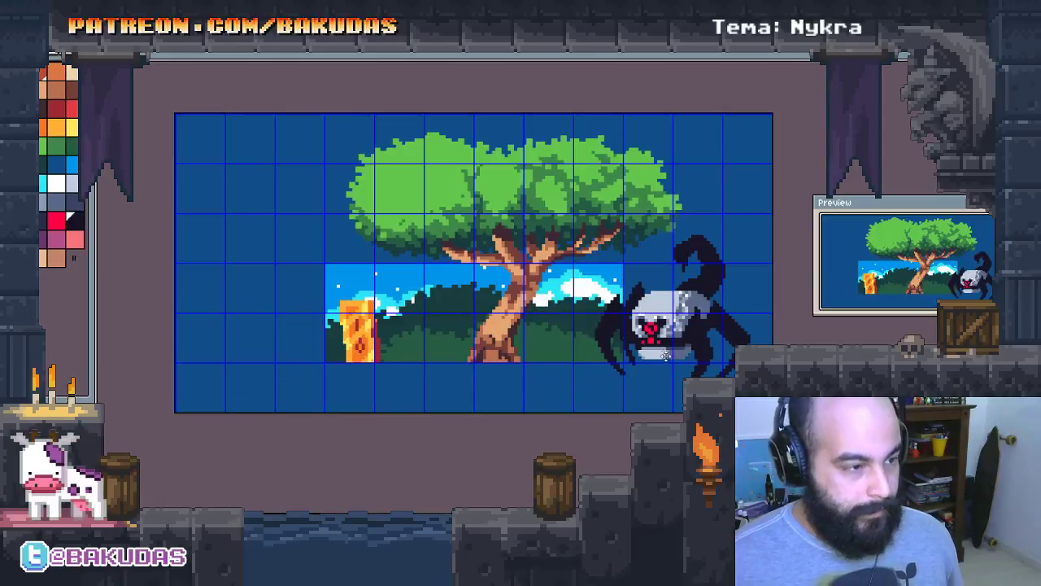
{"action": "key", "text": "Tab"}
{"action": "key", "text": "Tab"}
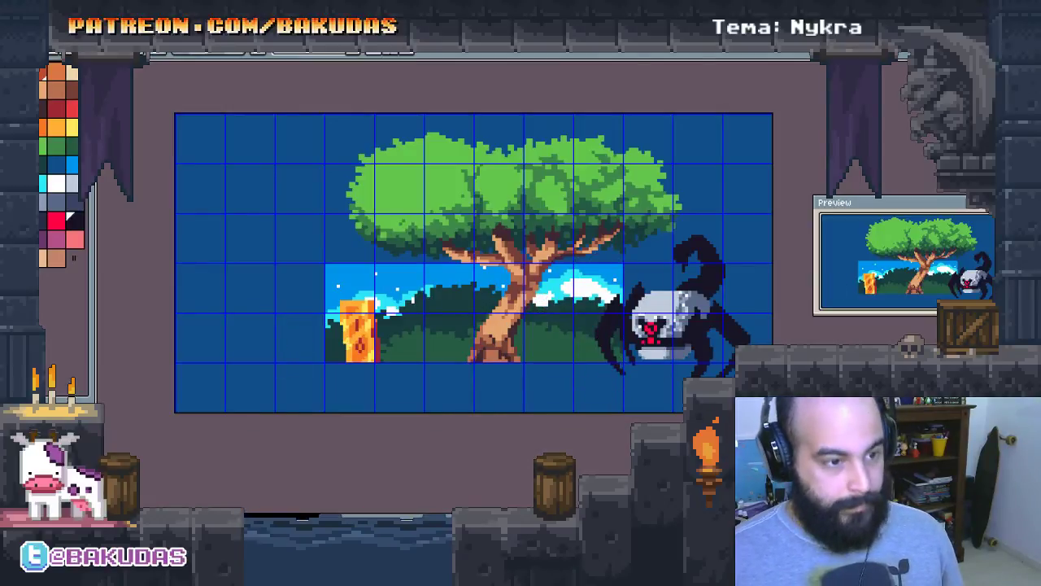
{"action": "left_click_drag", "start_coordinate": [771, 414], "coordinate": [558, 205]}
{"action": "mouse_move", "coordinate": [682, 291]}
{"action": "left_mouse_down"}
{"action": "mouse_move", "coordinate": [627, 306]}
{"action": "mouse_move", "coordinate": [651, 307]}
{"action": "left_mouse_up"}
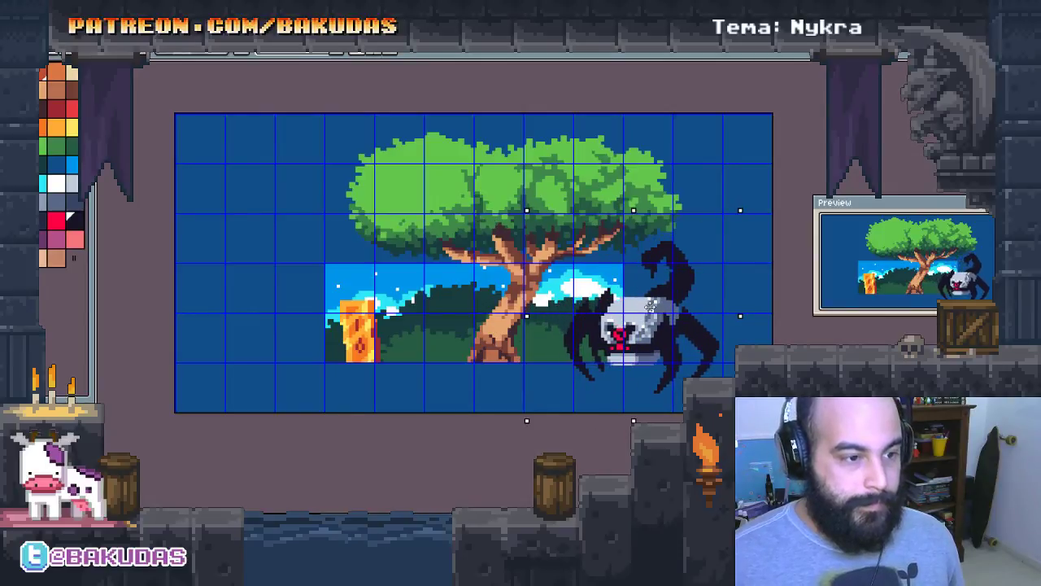
{"action": "key", "text": "ctrl+d"}
{"action": "scroll", "coordinate": [647, 305], "scroll_direction": "down", "scroll_amount": 2}
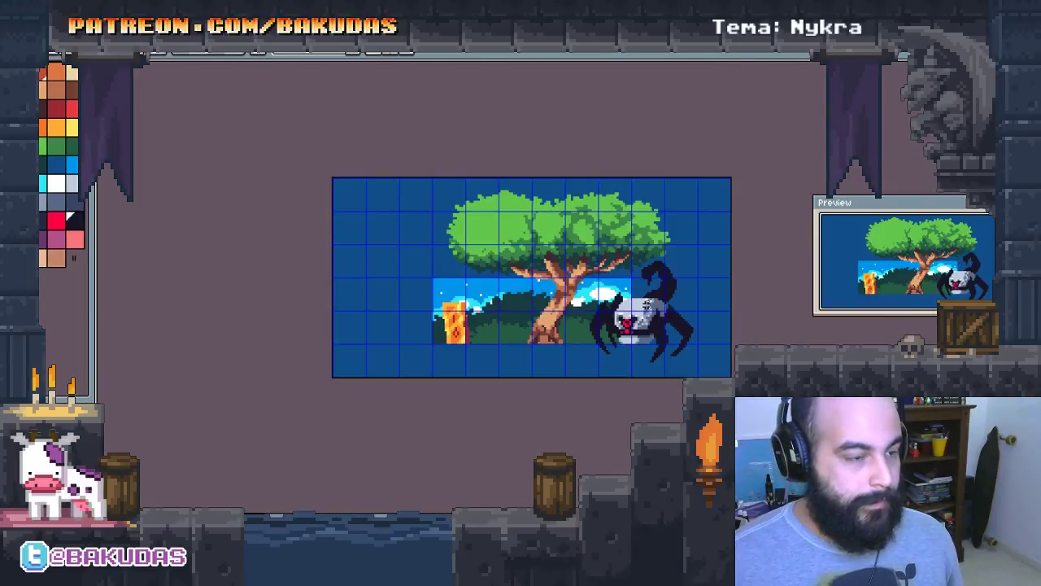
{"action": "scroll", "coordinate": [647, 305], "scroll_direction": "up", "scroll_amount": 1}
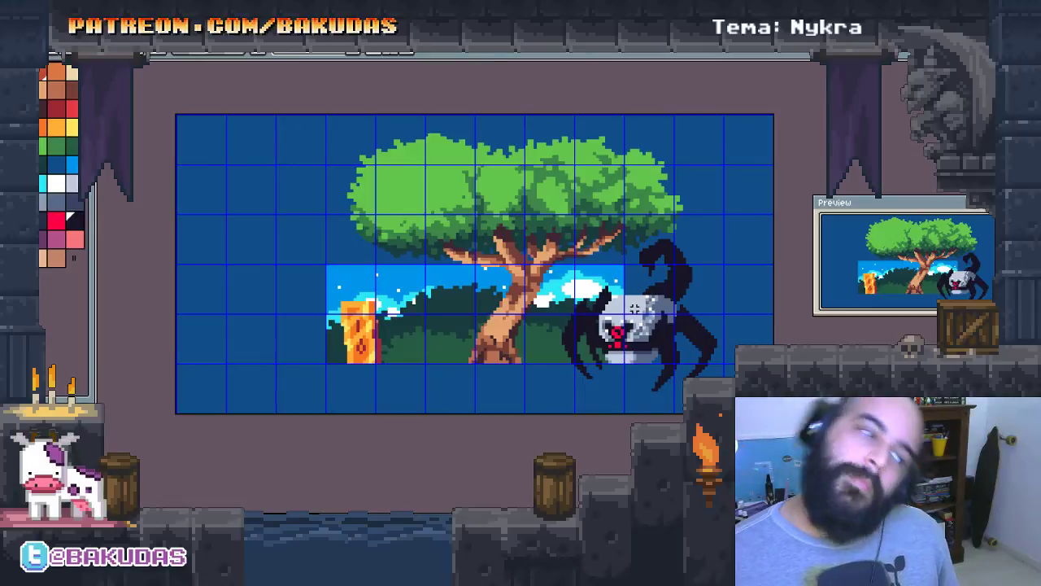
{"action": "scroll", "coordinate": [626, 326], "scroll_direction": "left", "scroll_amount": 2}
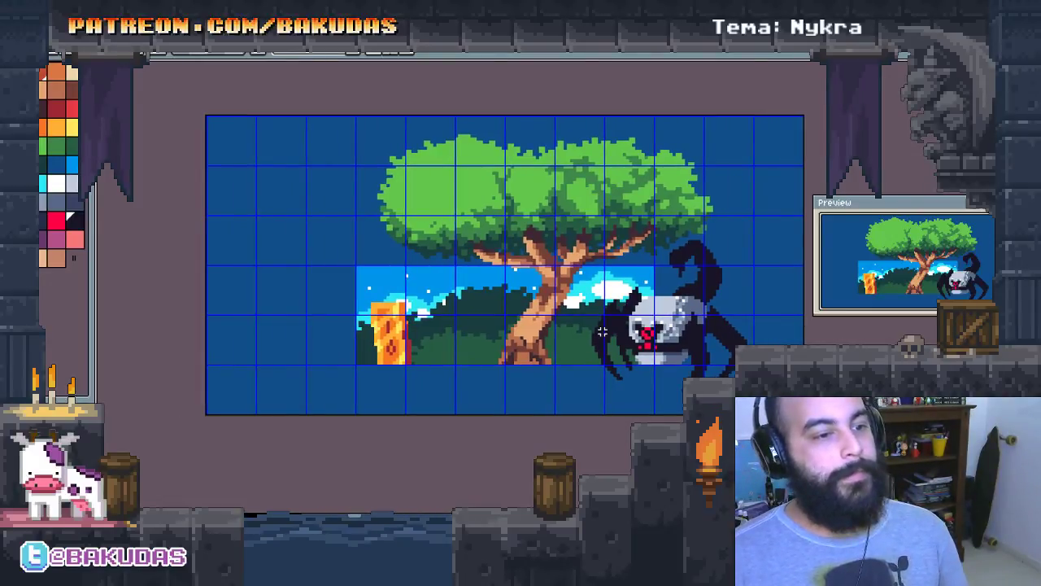
Draw dark navy shadow strokes beneath the spider's legs and fill them into one solid shape
{"action": "scroll", "coordinate": [551, 373], "scroll_direction": "up", "scroll_amount": 1}
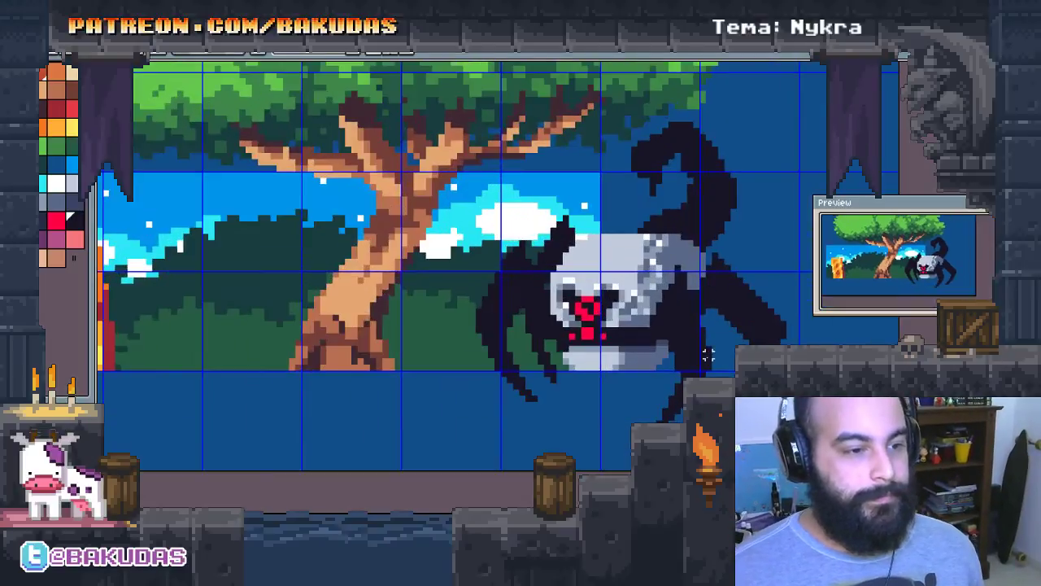
{"action": "scroll", "coordinate": [551, 373], "scroll_direction": "up", "scroll_amount": 1}
{"action": "scroll", "coordinate": [551, 372], "scroll_direction": "up", "scroll_amount": 1}
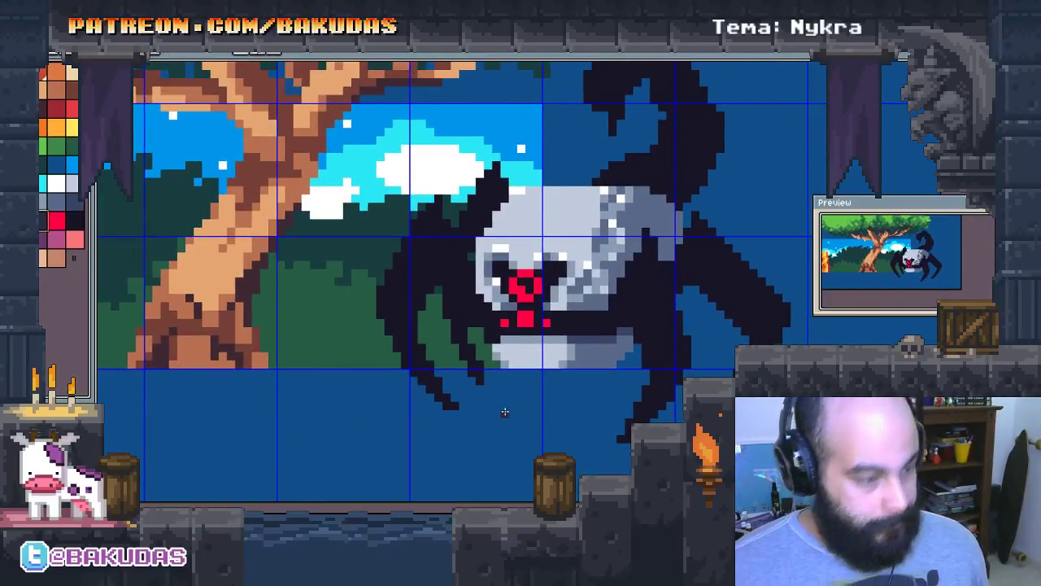
{"action": "scroll", "coordinate": [471, 408], "scroll_direction": "right", "scroll_amount": 1}
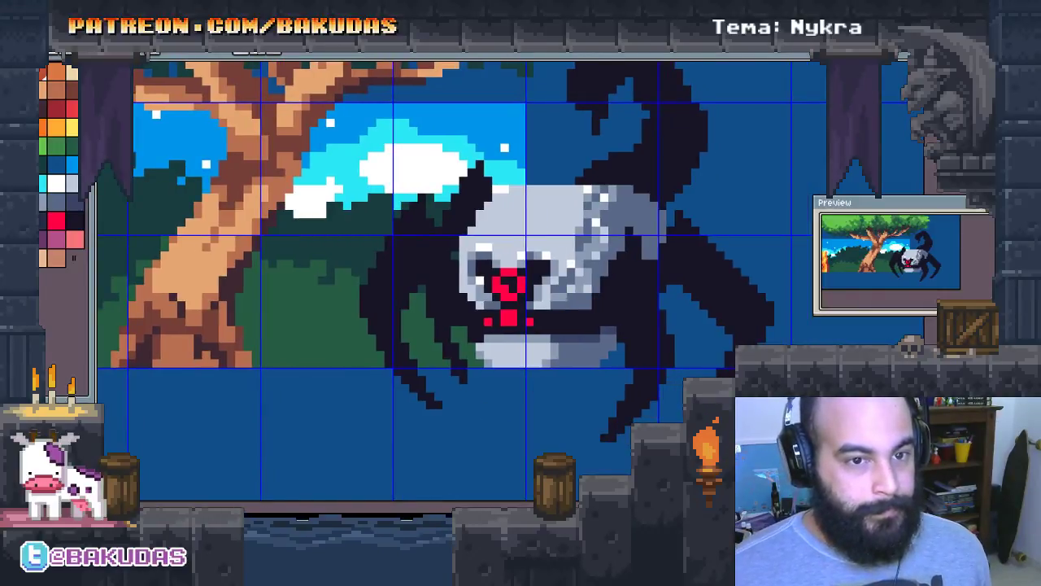
{"action": "key", "text": "Tab"}
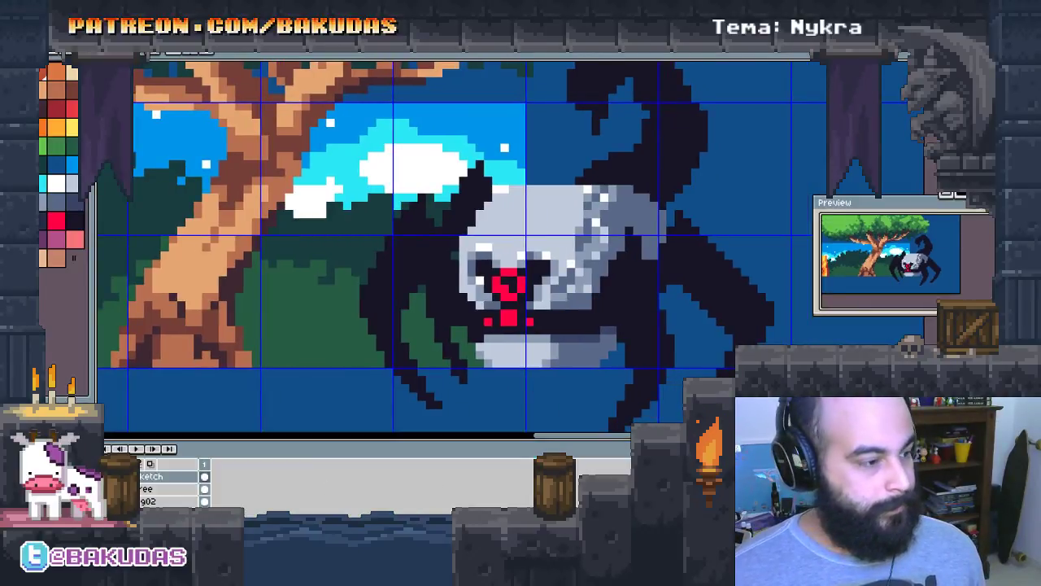
{"action": "key", "text": "Tab"}
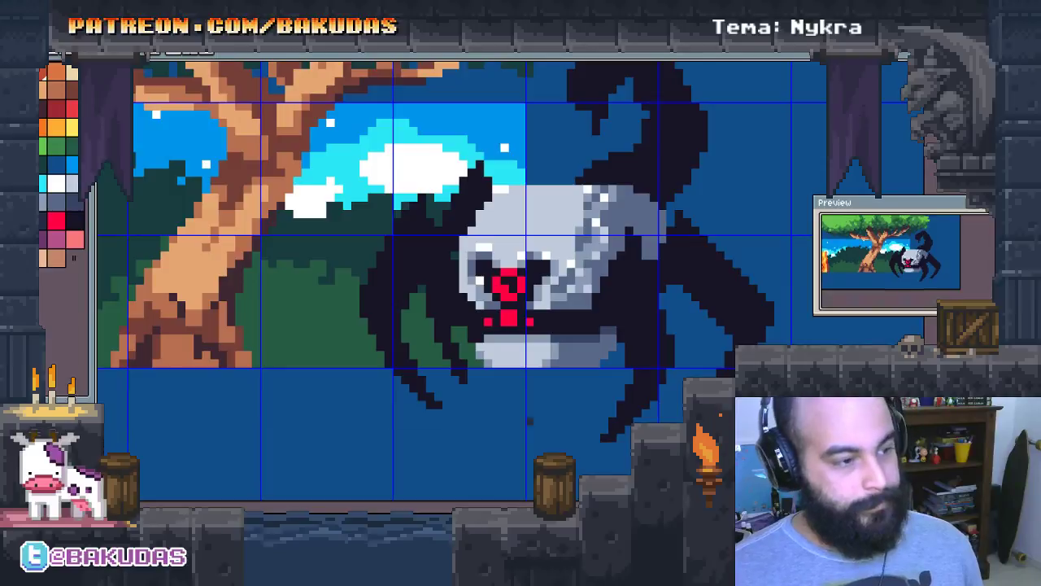
{"action": "mouse_move", "coordinate": [627, 378]}
{"action": "left_mouse_down"}
{"action": "mouse_move", "coordinate": [435, 389]}
{"action": "mouse_move", "coordinate": [601, 438]}
{"action": "left_mouse_up"}
{"action": "key", "text": "ctrl+z"}
{"action": "left_click_drag", "start_coordinate": [419, 421], "coordinate": [606, 429]}
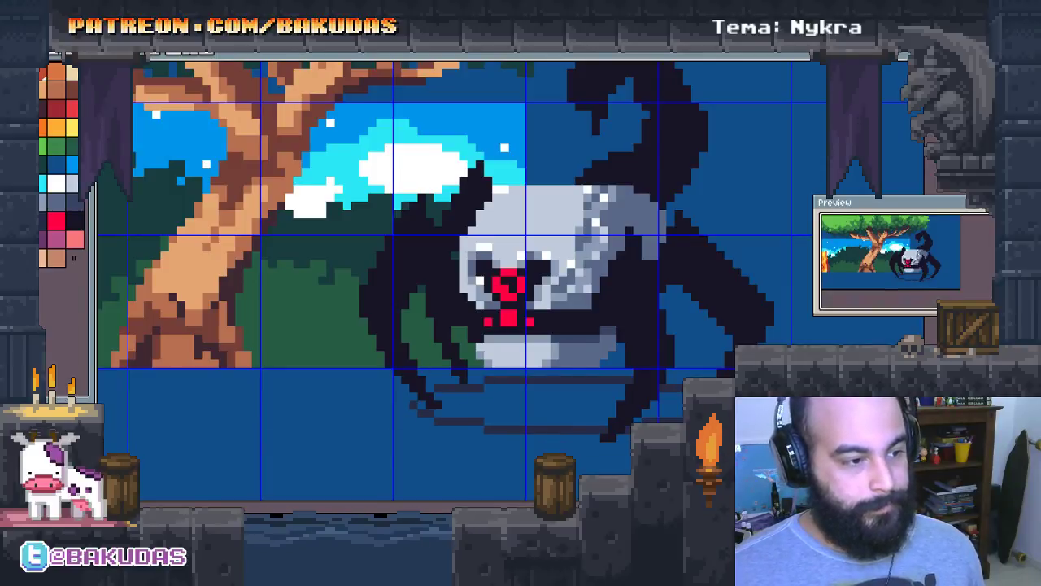
{"action": "left_click_drag", "start_coordinate": [483, 421], "coordinate": [608, 421]}
{"action": "left_click_drag", "start_coordinate": [419, 425], "coordinate": [609, 437]}
{"action": "left_click", "coordinate": [521, 406]}
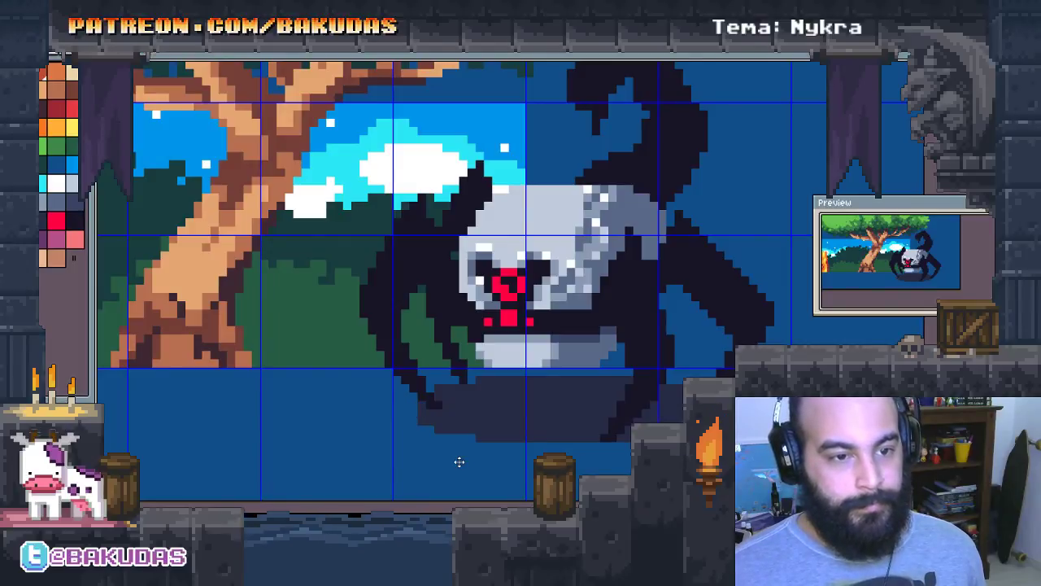
Extend the shadow near the lower-right leg and outline its left edges toward the tree
{"action": "scroll", "coordinate": [468, 455], "scroll_direction": "right", "scroll_amount": 3}
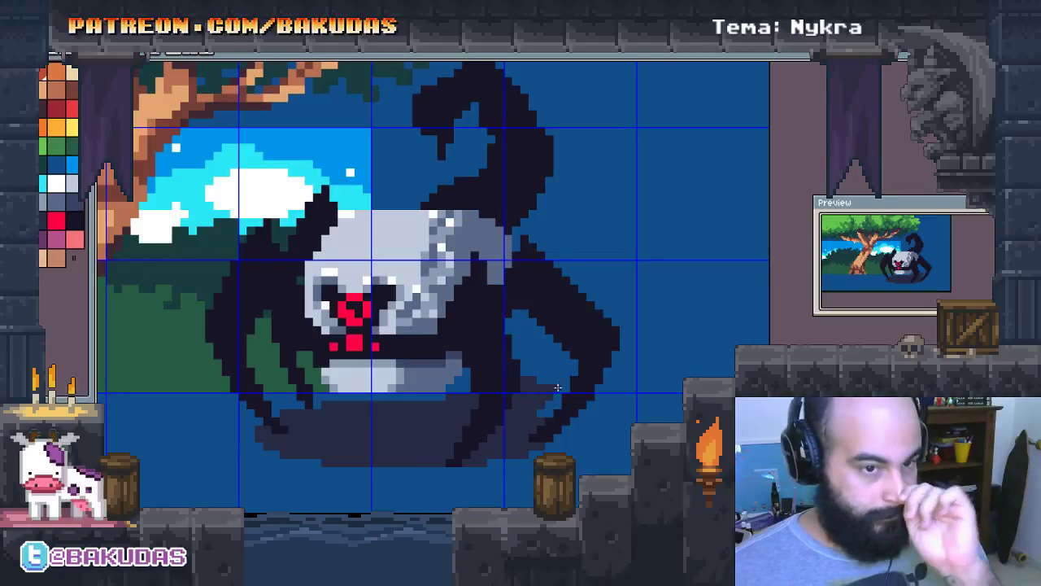
{"action": "scroll", "coordinate": [600, 429], "scroll_direction": "down", "scroll_amount": 1}
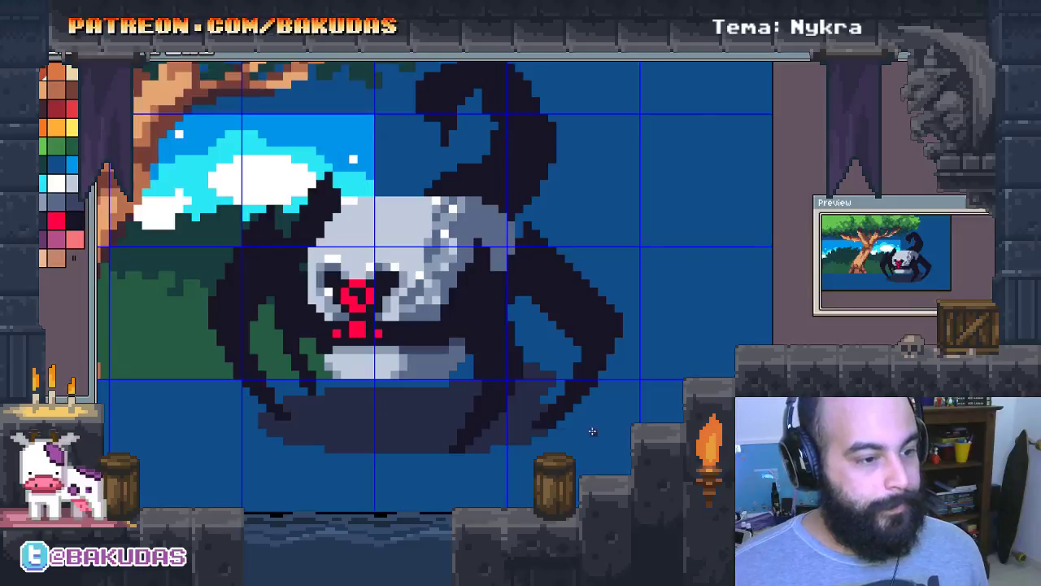
{"action": "left_click_drag", "start_coordinate": [601, 402], "coordinate": [544, 428]}
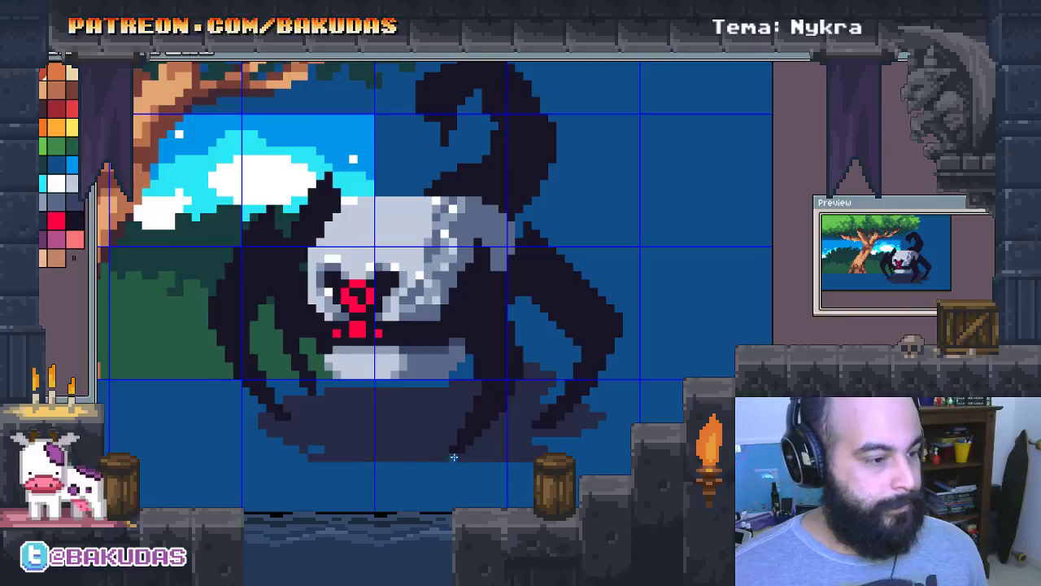
{"action": "left_click_drag", "start_coordinate": [325, 447], "coordinate": [440, 444]}
{"action": "mouse_move", "coordinate": [325, 406]}
{"action": "left_mouse_down"}
{"action": "mouse_move", "coordinate": [414, 446]}
{"action": "mouse_move", "coordinate": [316, 399]}
{"action": "mouse_move", "coordinate": [375, 424]}
{"action": "mouse_move", "coordinate": [409, 394]}
{"action": "left_mouse_up"}
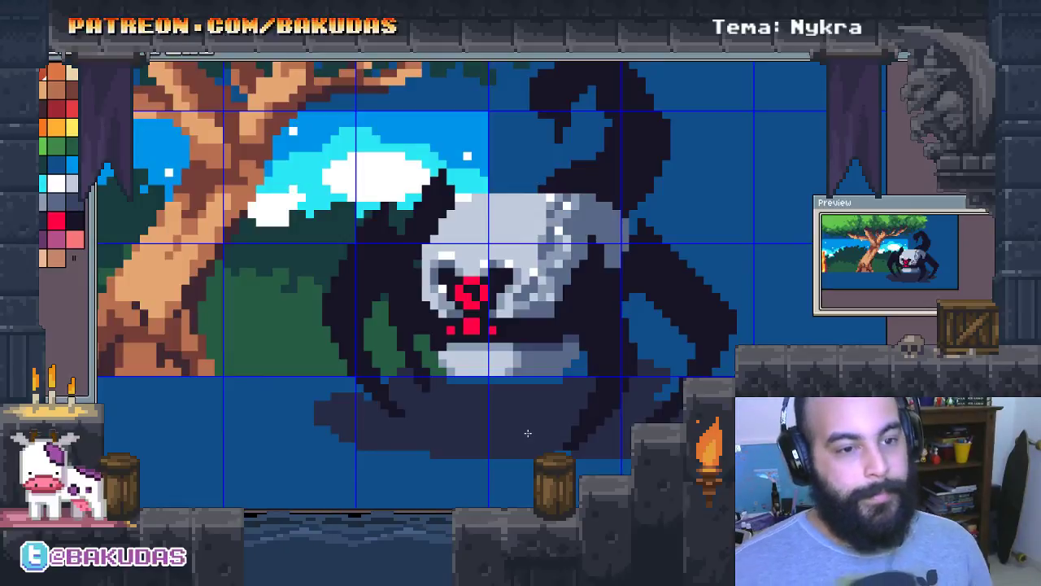
{"action": "left_click_drag", "start_coordinate": [452, 395], "coordinate": [497, 413]}
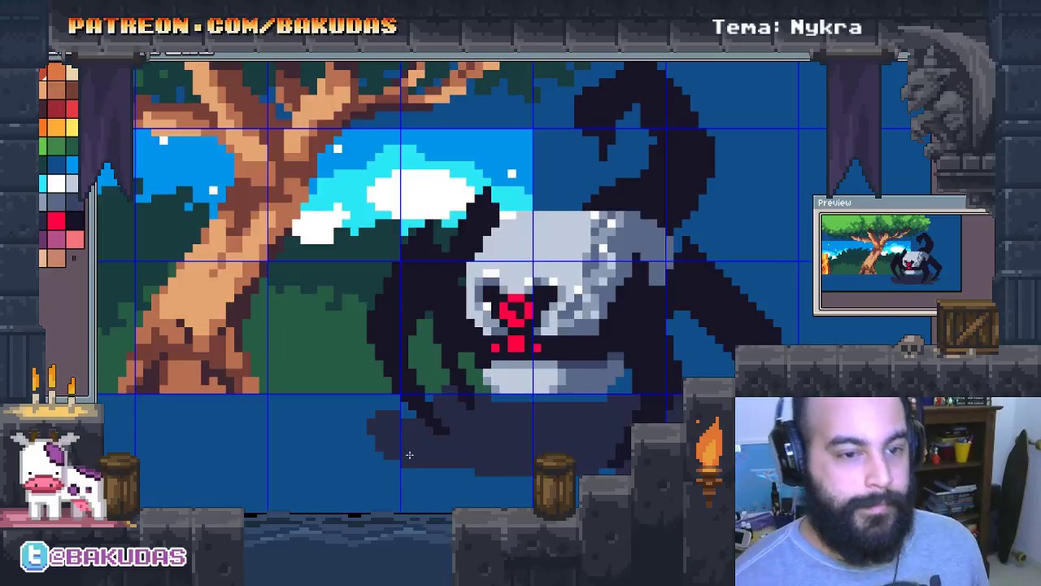
{"action": "mouse_move", "coordinate": [498, 441]}
{"action": "left_mouse_down"}
{"action": "mouse_move", "coordinate": [581, 431]}
{"action": "mouse_move", "coordinate": [613, 405]}
{"action": "left_mouse_up"}
{"action": "scroll", "coordinate": [577, 424], "scroll_direction": "down", "scroll_amount": 1}
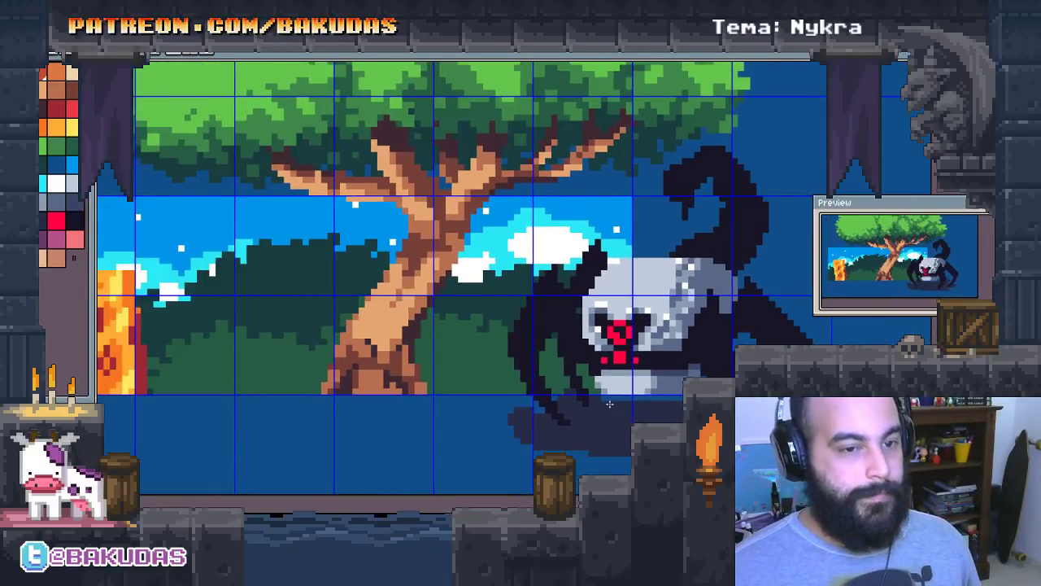
{"action": "scroll", "coordinate": [610, 404], "scroll_direction": "down", "scroll_amount": 1}
{"action": "scroll", "coordinate": [610, 404], "scroll_direction": "down", "scroll_amount": 1}
{"action": "scroll", "coordinate": [682, 401], "scroll_direction": "down", "scroll_amount": 1}
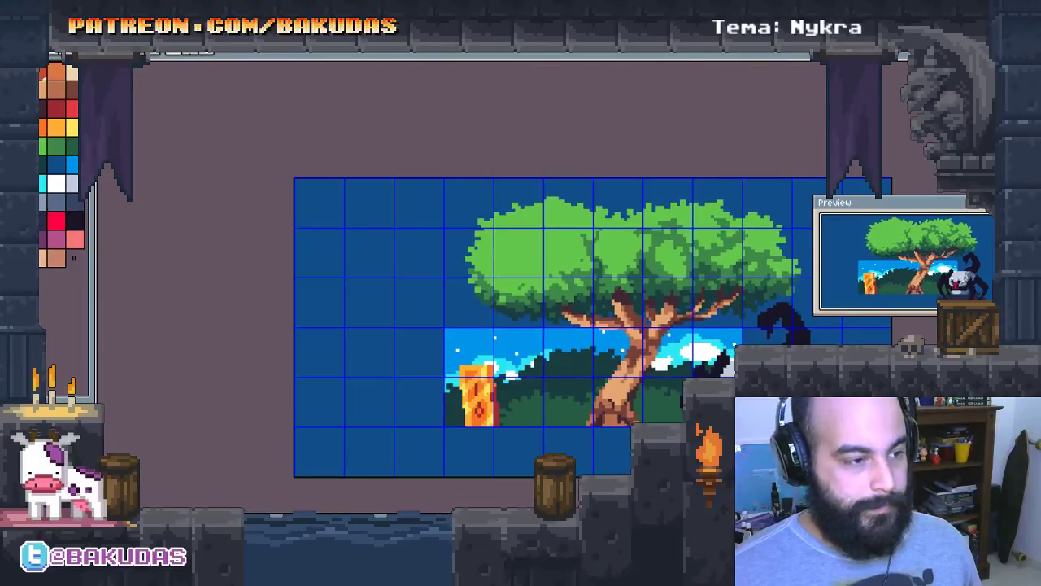
{"action": "key", "text": "Tab"}
{"action": "scroll", "coordinate": [431, 329], "scroll_direction": "down", "scroll_amount": 1}
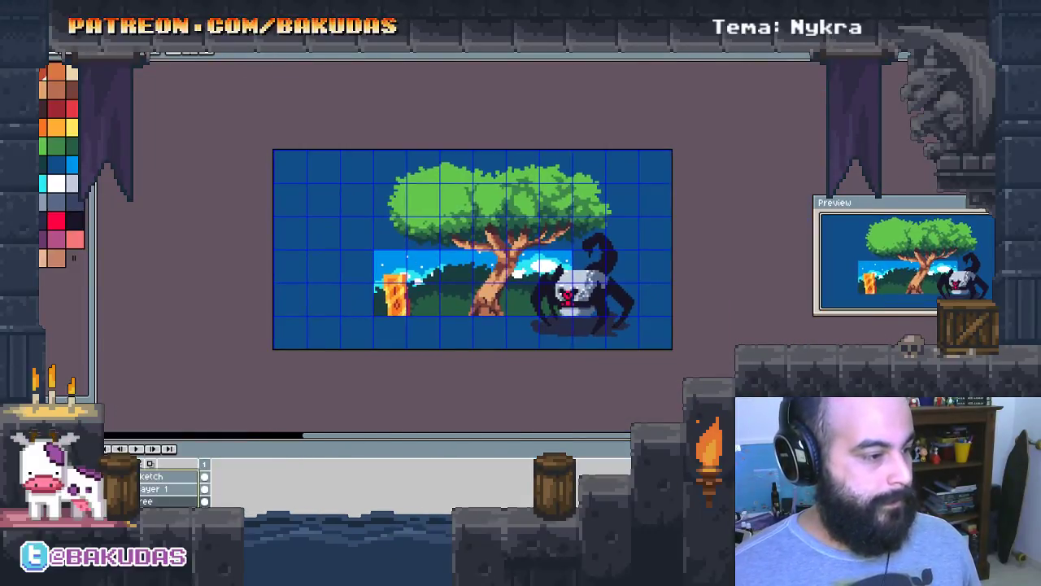
{"action": "scroll", "coordinate": [485, 319], "scroll_direction": "up", "scroll_amount": 1}
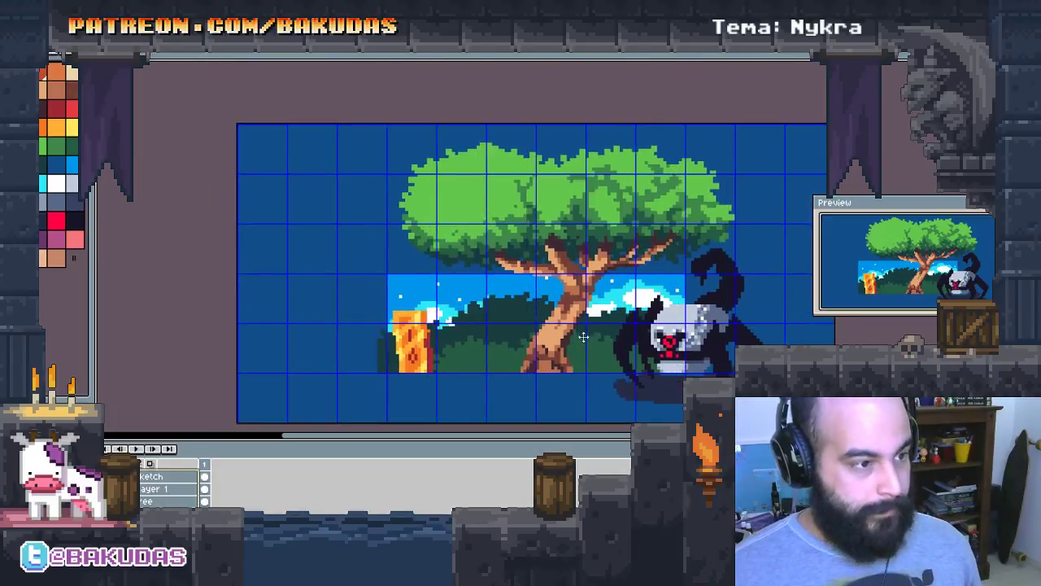
{"action": "scroll", "coordinate": [166, 503], "scroll_direction": "down", "scroll_amount": 1}
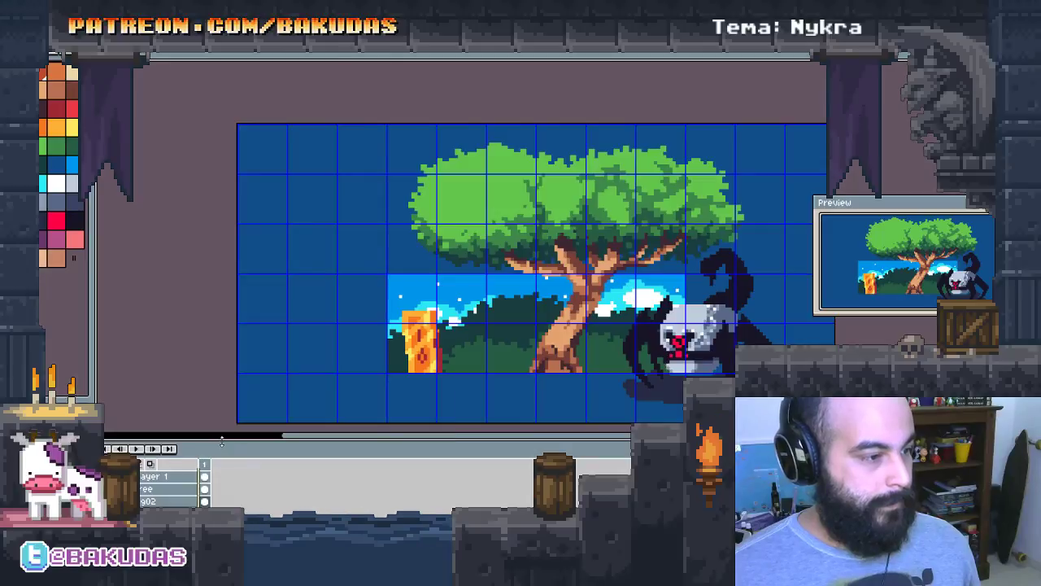
{"action": "left_click_drag", "start_coordinate": [221, 440], "coordinate": [216, 404]}
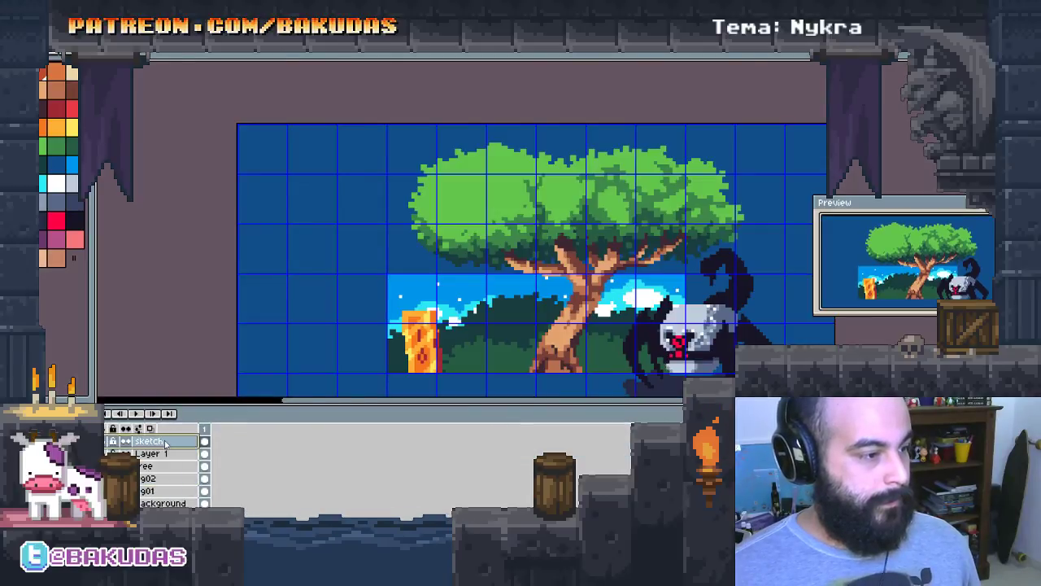
{"action": "scroll", "coordinate": [449, 272], "scroll_direction": "down", "scroll_amount": 3}
{"action": "mouse_move", "coordinate": [448, 272]}
{"action": "left_mouse_down"}
{"action": "mouse_move", "coordinate": [401, 272]}
{"action": "mouse_move", "coordinate": [473, 296]}
{"action": "left_mouse_up"}
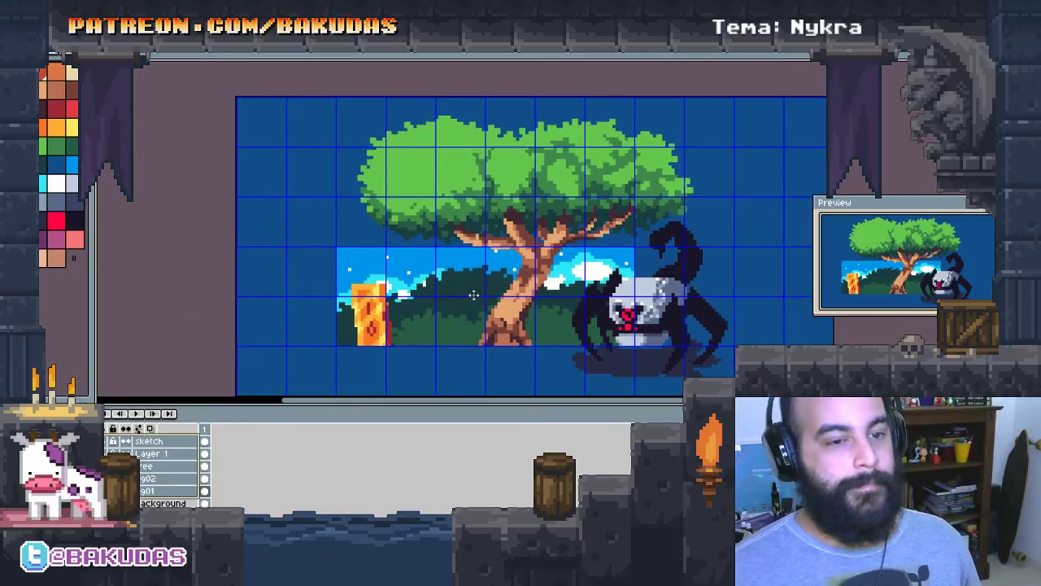
{"action": "key", "text": "Tab"}
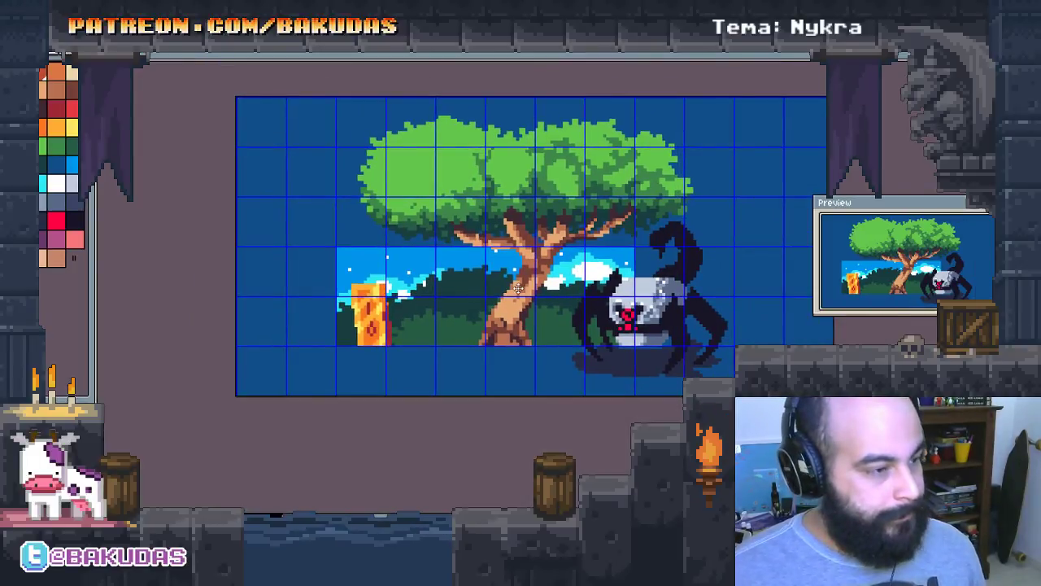
{"action": "scroll", "coordinate": [540, 293], "scroll_direction": "down", "scroll_amount": 1}
{"action": "scroll", "coordinate": [543, 294], "scroll_direction": "up", "scroll_amount": 1}
{"action": "key", "text": "Tab"}
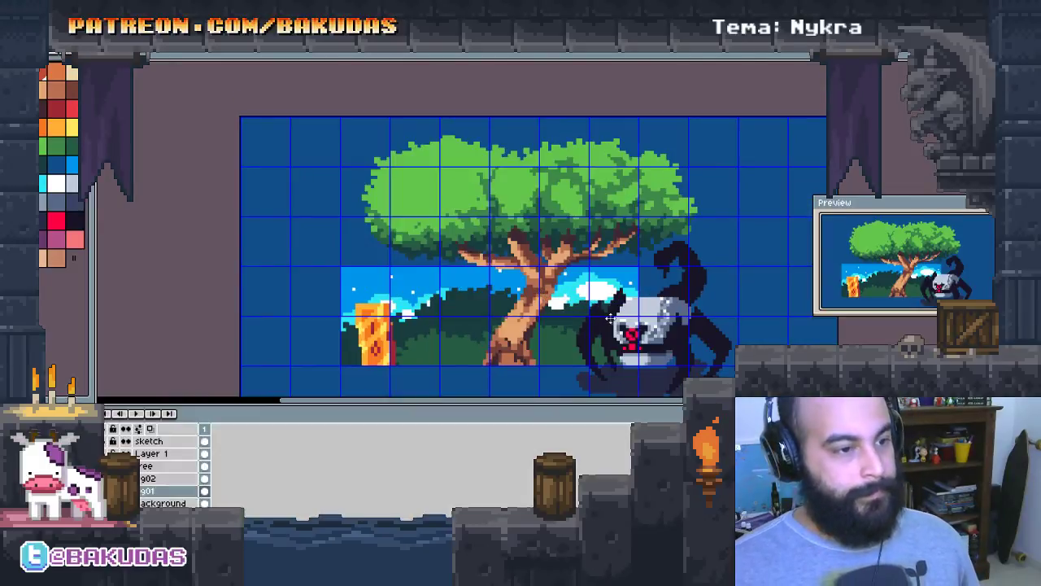
{"action": "key", "text": "Tab"}
{"action": "left_click_drag", "start_coordinate": [608, 321], "coordinate": [595, 332]}
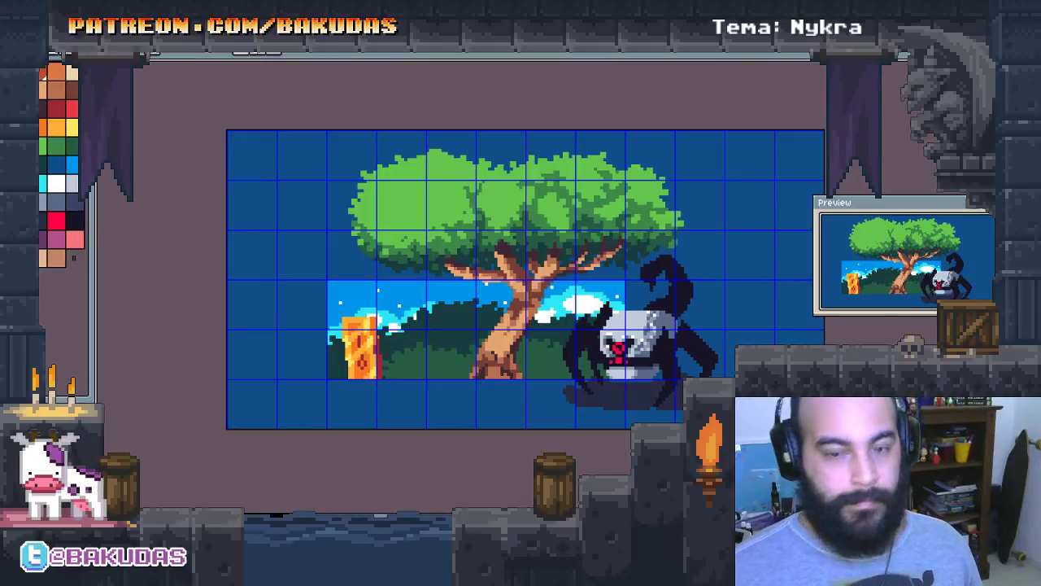
{"action": "scroll", "coordinate": [593, 361], "scroll_direction": "up", "scroll_amount": 1}
{"action": "left_click_drag", "start_coordinate": [593, 362], "coordinate": [615, 376]}
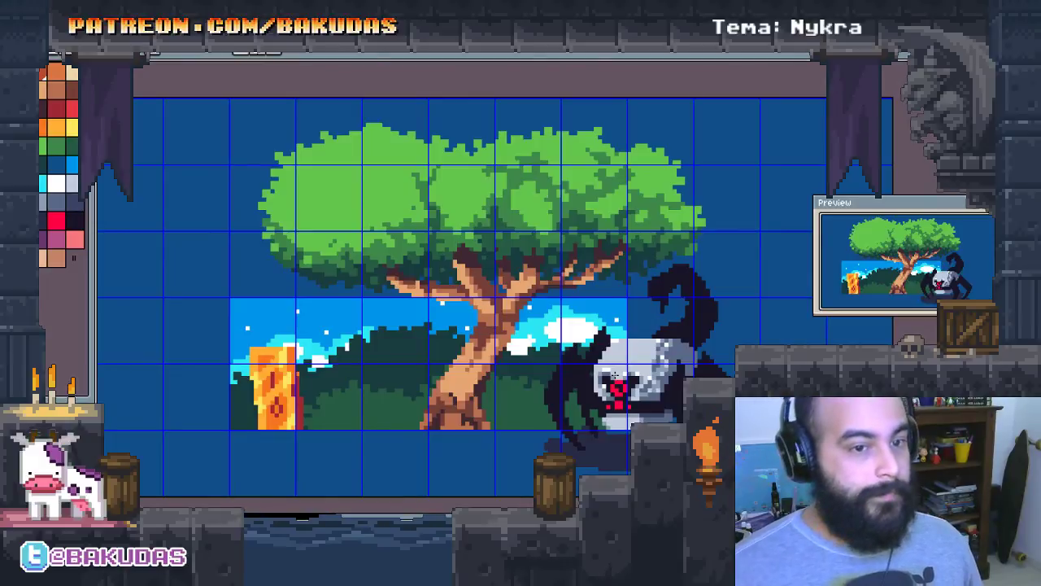
{"action": "left_click_drag", "start_coordinate": [351, 280], "coordinate": [388, 270]}
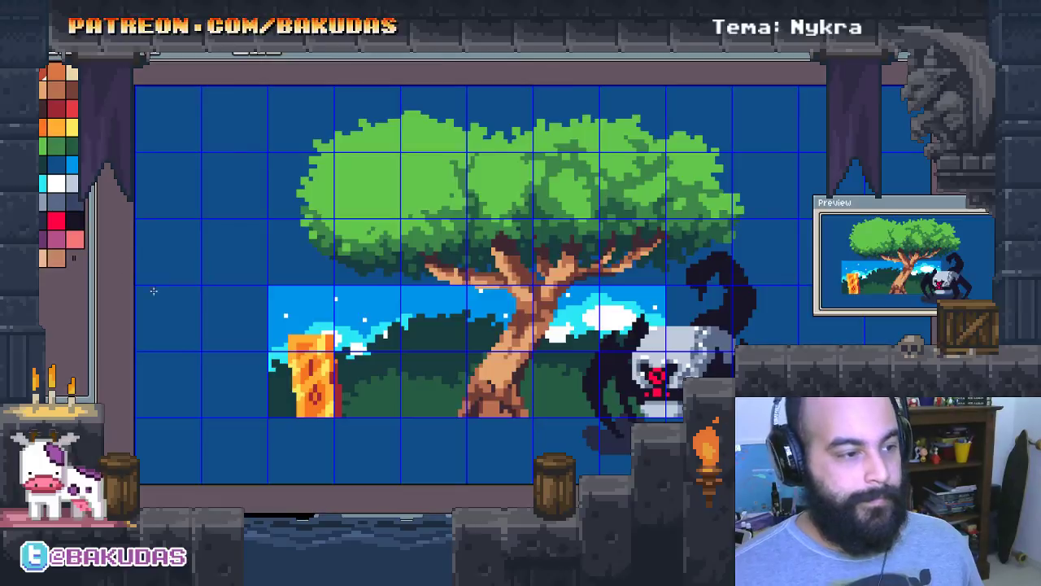
{"action": "scroll", "coordinate": [328, 400], "scroll_direction": "up", "scroll_amount": 3}
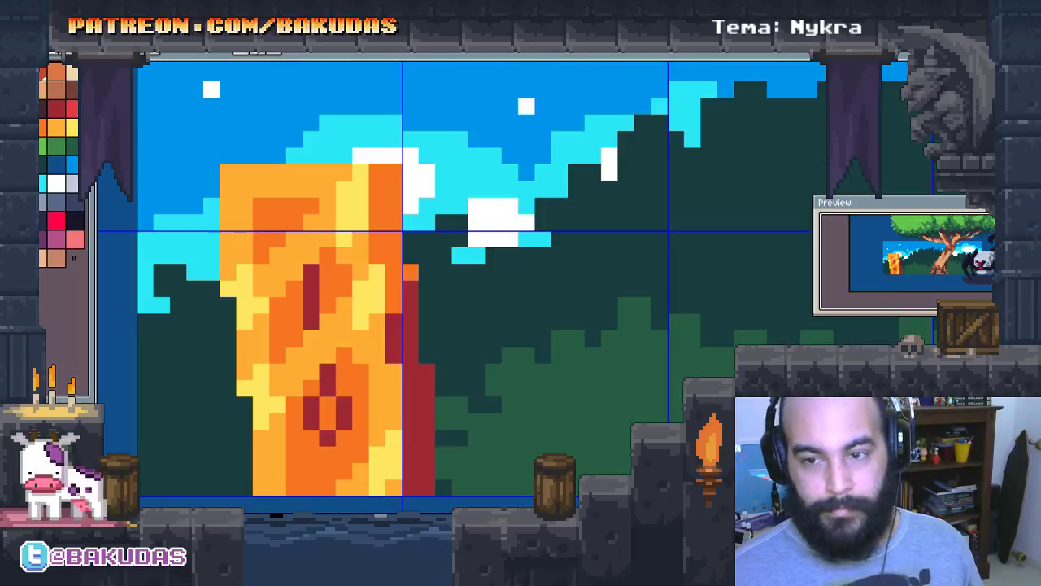
Try painting pillar blocks with a sampled dark orange, then undo both strokes
{"action": "scroll", "coordinate": [476, 353], "scroll_direction": "up", "scroll_amount": 2}
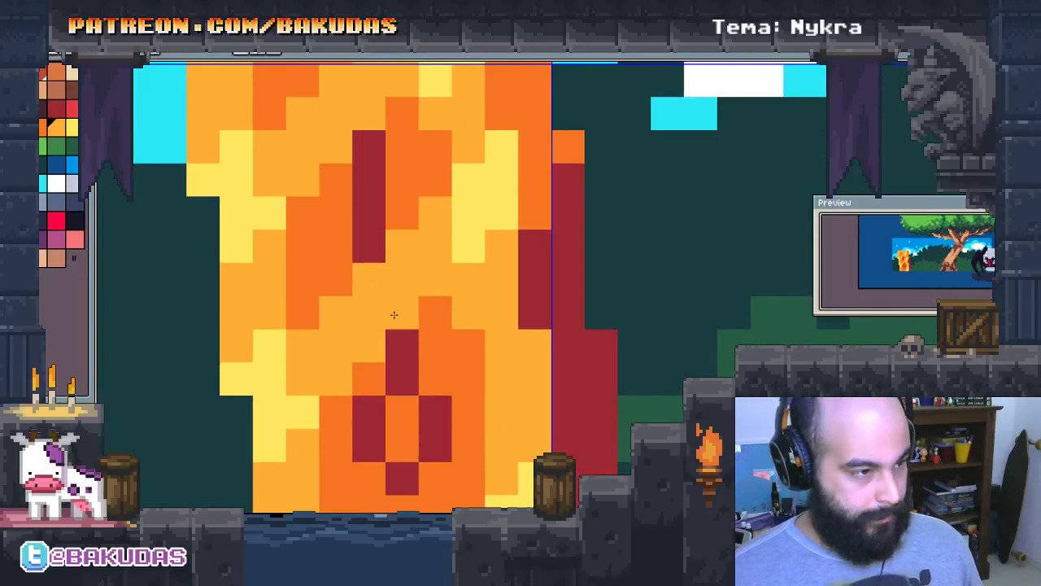
{"action": "left_click", "coordinate": [464, 347], "text": "alt"}
{"action": "left_click", "coordinate": [387, 326]}
{"action": "key", "text": "ctrl+z"}
{"action": "left_click", "coordinate": [377, 294]}
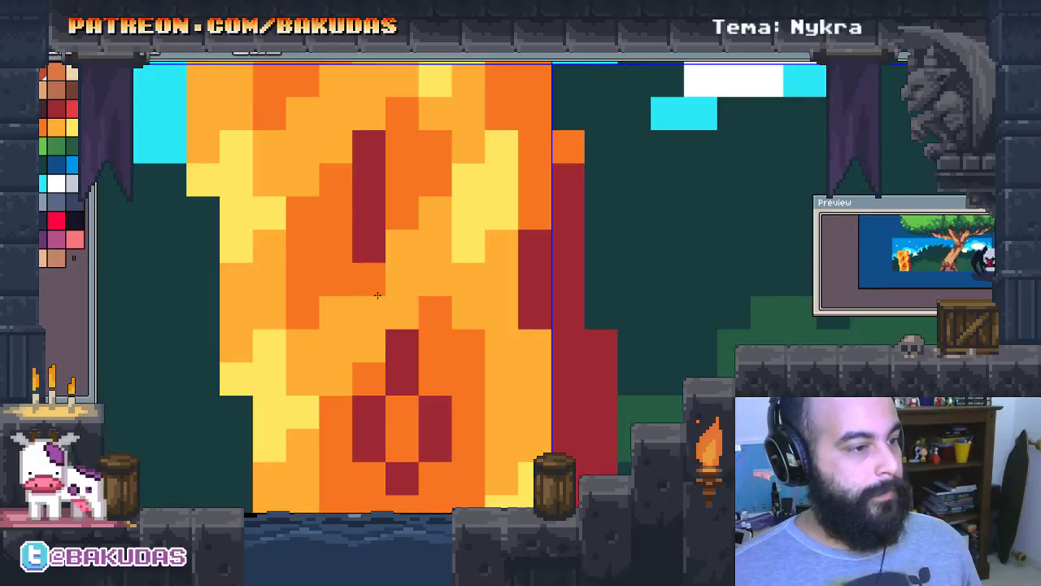
{"action": "key", "text": "ctrl+z"}
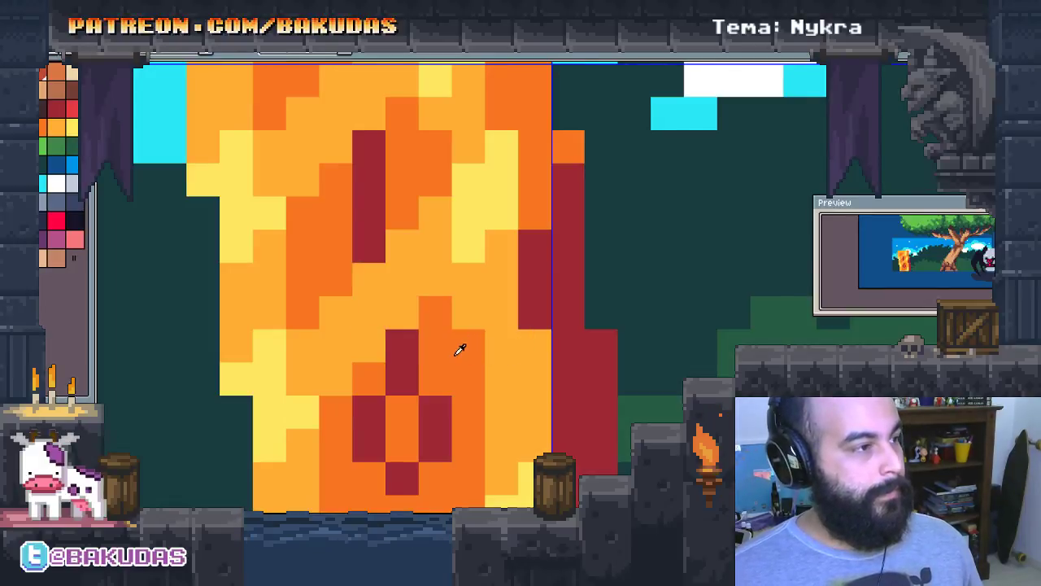
Paint bright red accent pixels into the pillar's dark red markings
{"action": "left_click", "coordinate": [458, 350], "text": "alt"}
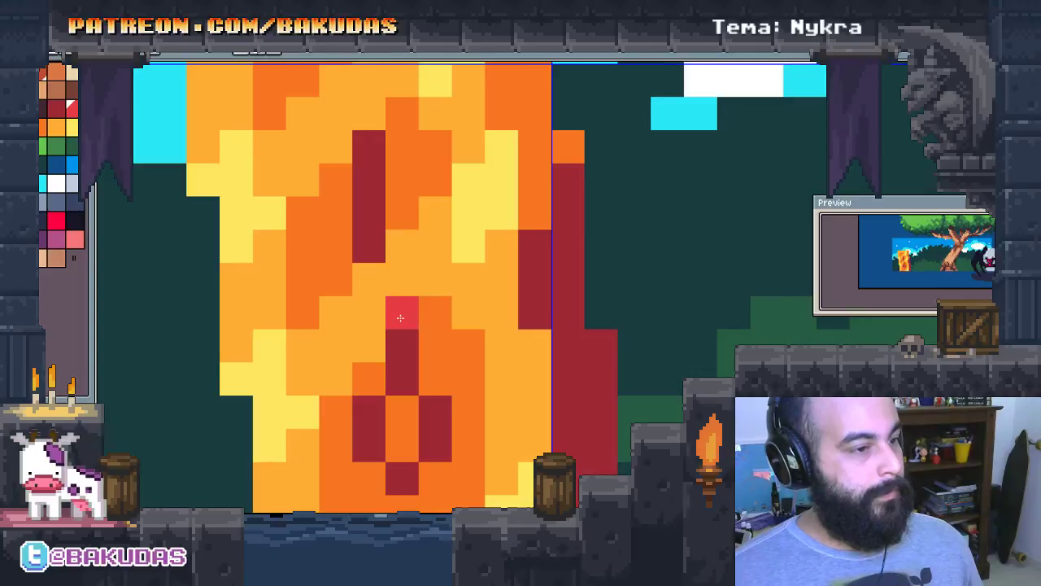
{"action": "left_click", "coordinate": [478, 302], "text": "alt"}
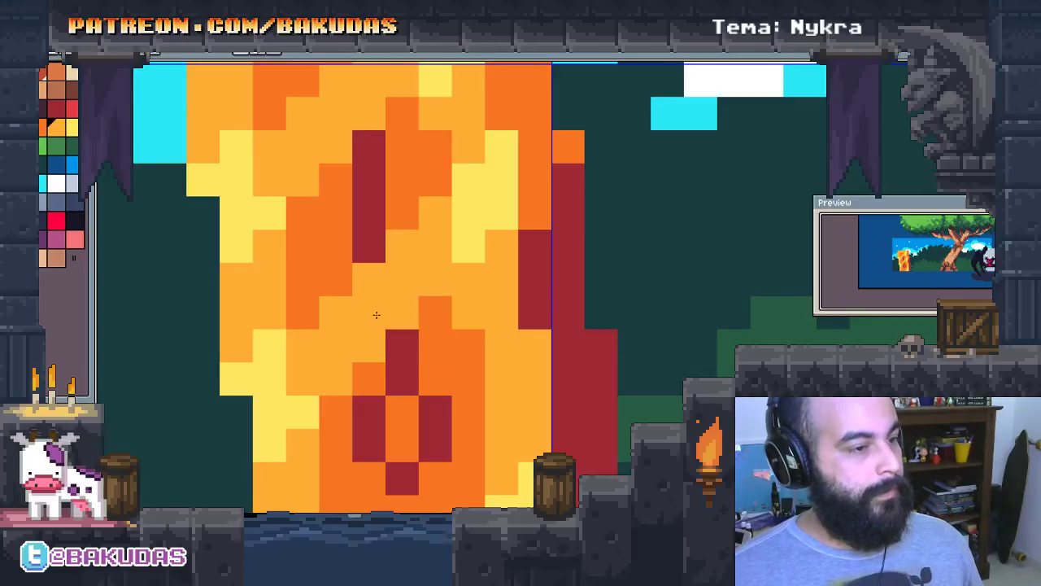
{"action": "left_click", "coordinate": [542, 306], "text": "alt"}
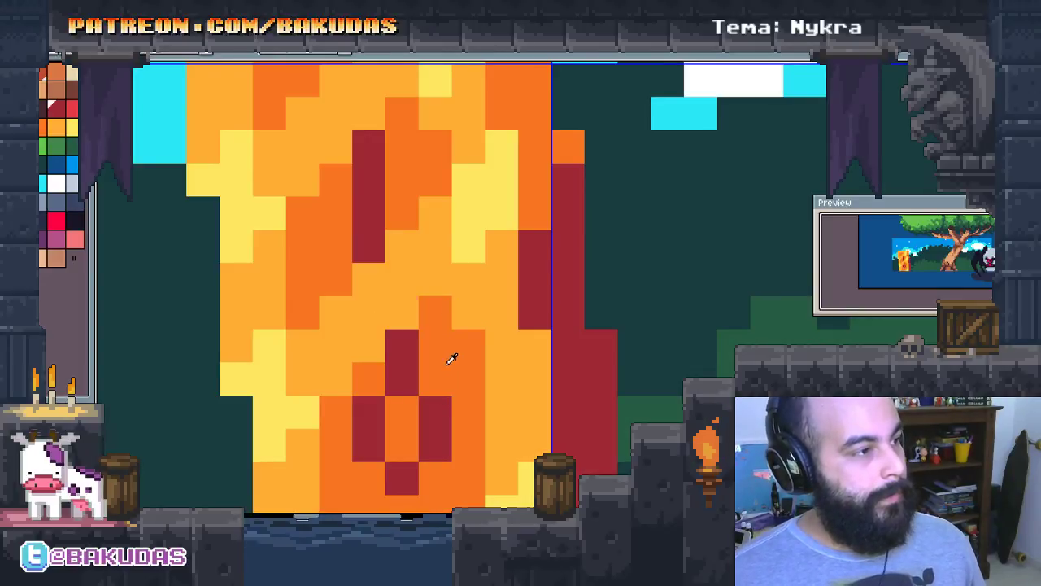
{"action": "left_click", "coordinate": [403, 311]}
{"action": "left_click", "coordinate": [368, 279]}
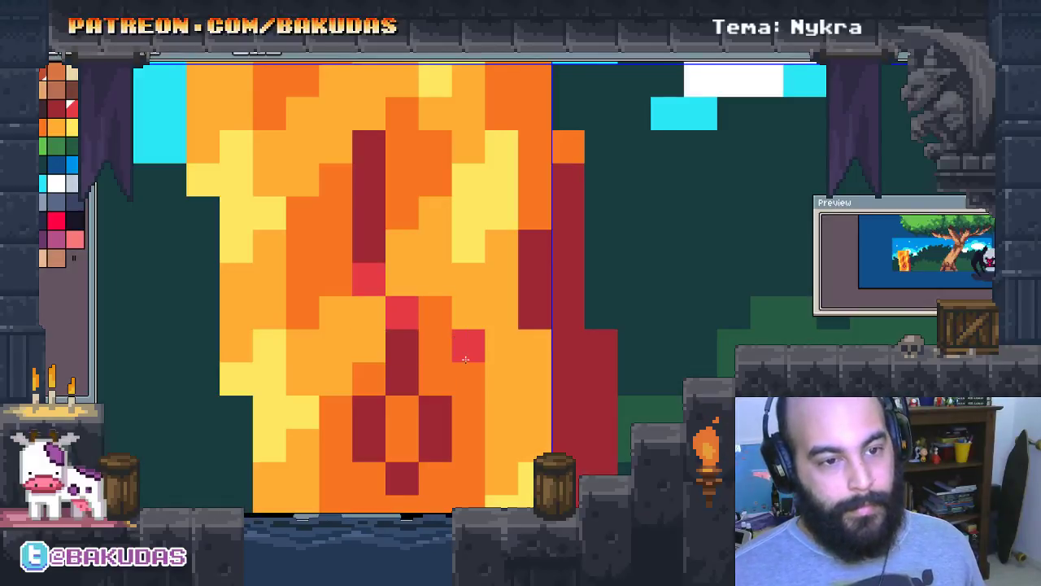
{"action": "scroll", "coordinate": [465, 359], "scroll_direction": "down", "scroll_amount": 1}
{"action": "scroll", "coordinate": [440, 359], "scroll_direction": "down", "scroll_amount": 1}
{"action": "scroll", "coordinate": [415, 358], "scroll_direction": "down", "scroll_amount": 1}
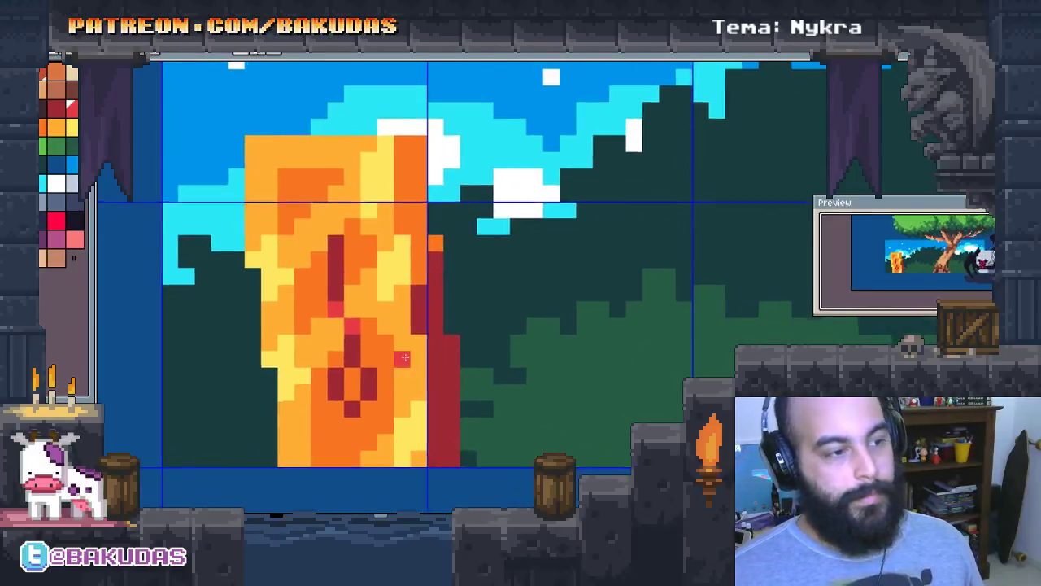
Zoom out and pan around the canvas to survey the tree, pillar and spider
{"action": "scroll", "coordinate": [404, 358], "scroll_direction": "down", "scroll_amount": 1}
{"action": "scroll", "coordinate": [411, 359], "scroll_direction": "down", "scroll_amount": 1}
{"action": "scroll", "coordinate": [419, 361], "scroll_direction": "down", "scroll_amount": 1}
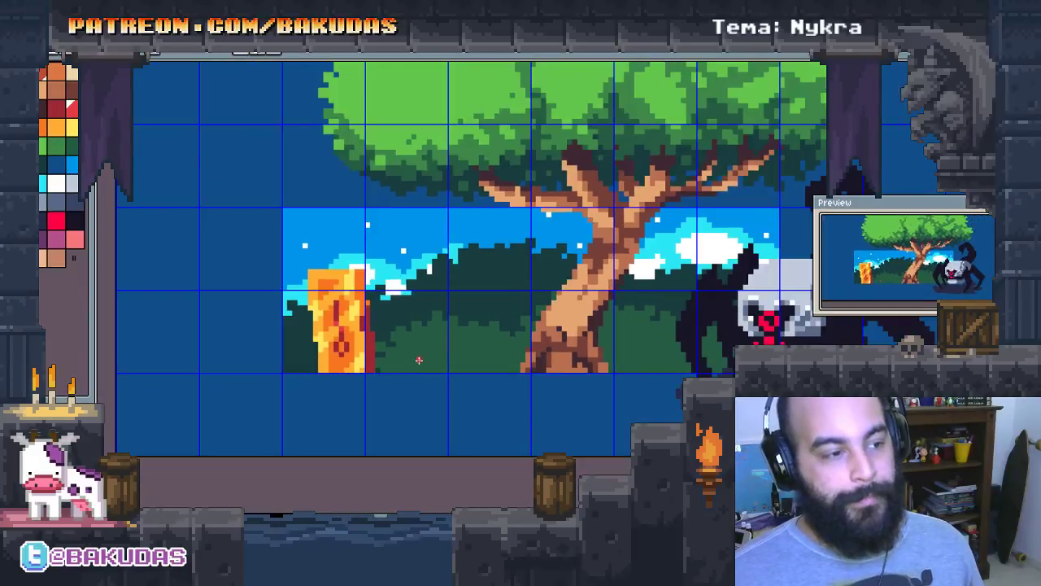
{"action": "scroll", "coordinate": [419, 360], "scroll_direction": "down", "scroll_amount": 1}
{"action": "scroll", "coordinate": [431, 370], "scroll_direction": "down", "scroll_amount": 1}
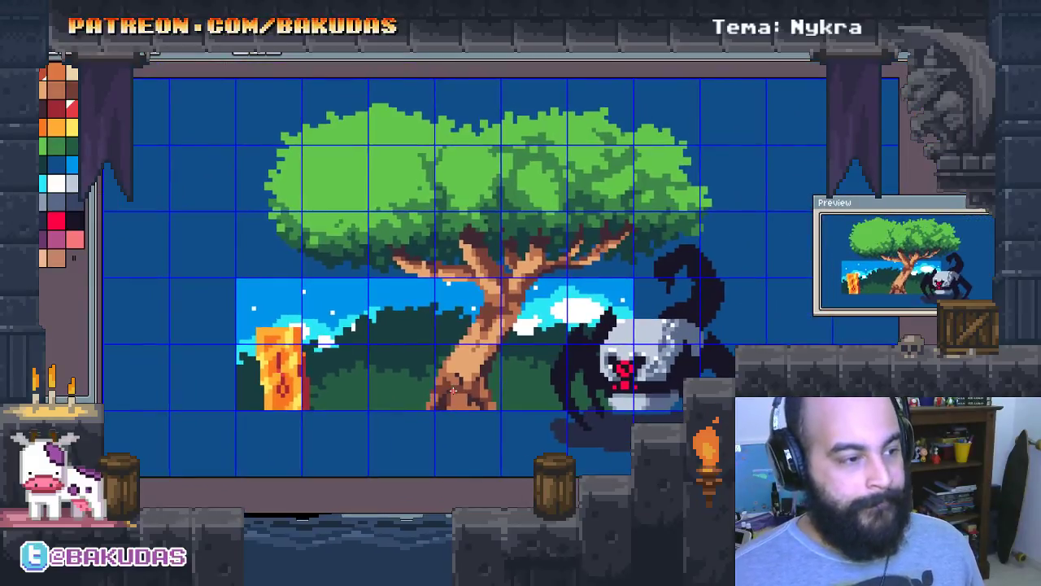
{"action": "scroll", "coordinate": [462, 384], "scroll_direction": "left", "scroll_amount": 1}
{"action": "scroll", "coordinate": [470, 379], "scroll_direction": "left", "scroll_amount": 1}
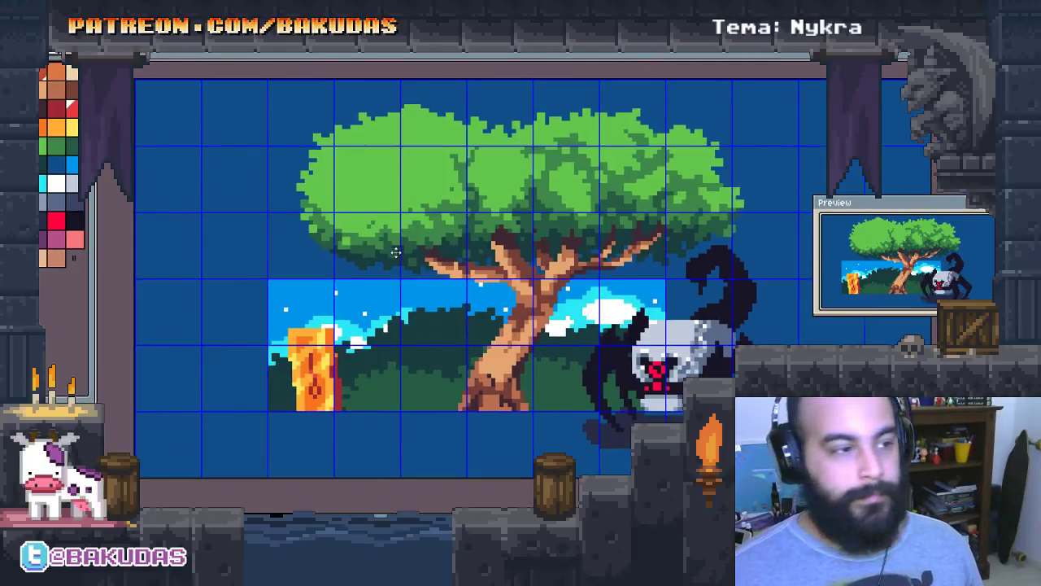
{"action": "scroll", "coordinate": [318, 281], "scroll_direction": "up", "scroll_amount": 1}
{"action": "scroll", "coordinate": [303, 273], "scroll_direction": "left", "scroll_amount": 1}
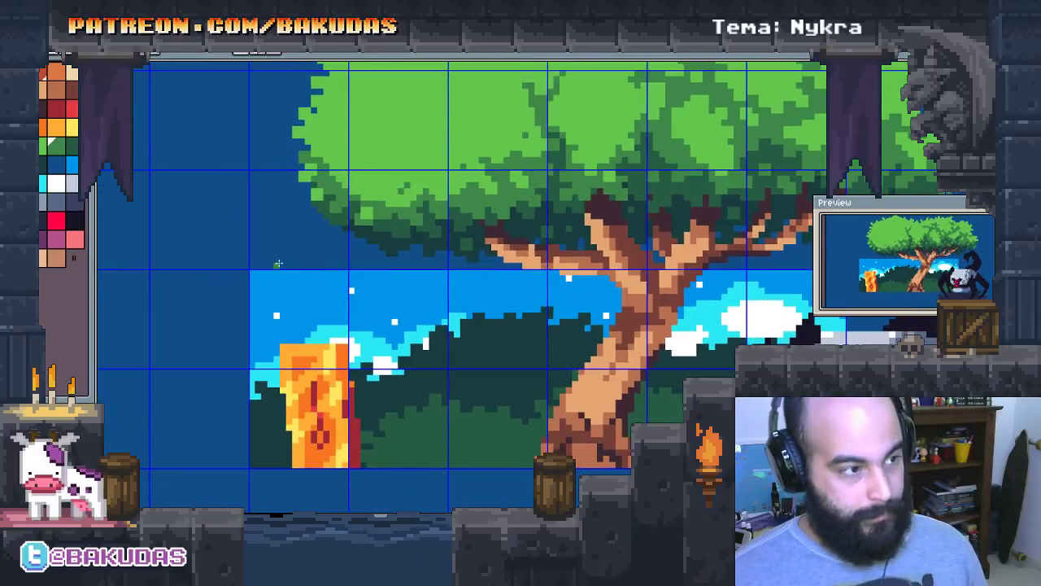
{"action": "scroll", "coordinate": [277, 262], "scroll_direction": "up", "scroll_amount": 1}
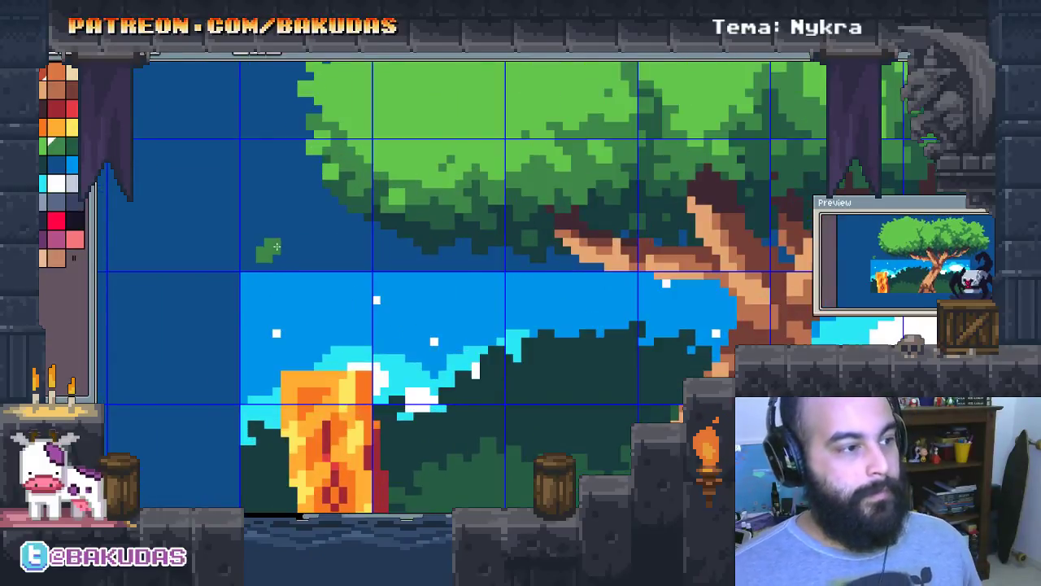
{"action": "scroll", "coordinate": [265, 252], "scroll_direction": "up", "scroll_amount": 2}
{"action": "scroll", "coordinate": [266, 232], "scroll_direction": "left", "scroll_amount": 1}
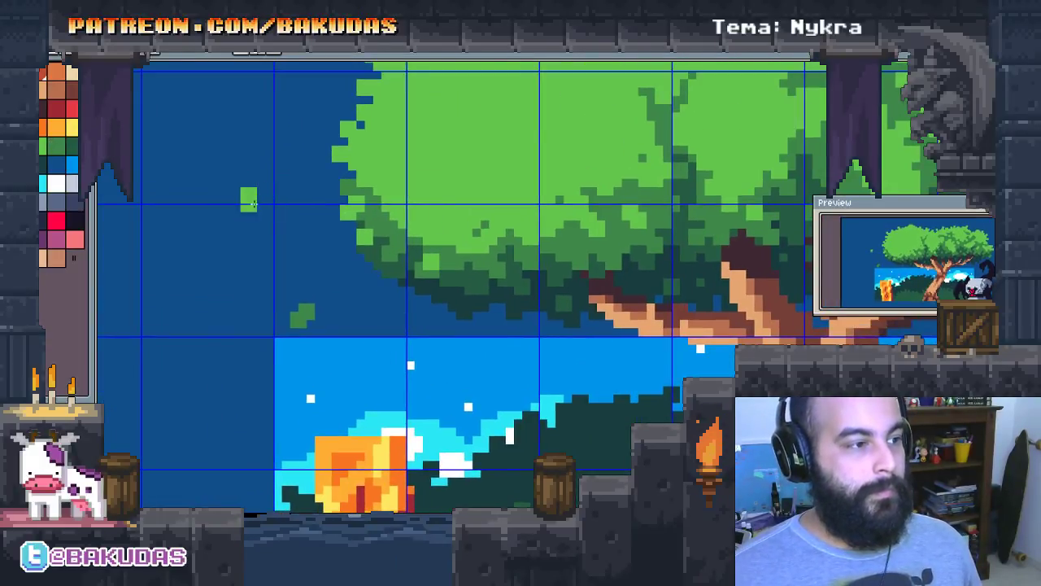
{"action": "scroll", "coordinate": [258, 209], "scroll_direction": "down", "scroll_amount": 1}
{"action": "scroll", "coordinate": [366, 244], "scroll_direction": "right", "scroll_amount": 5}
{"action": "scroll", "coordinate": [455, 285], "scroll_direction": "right", "scroll_amount": 4}
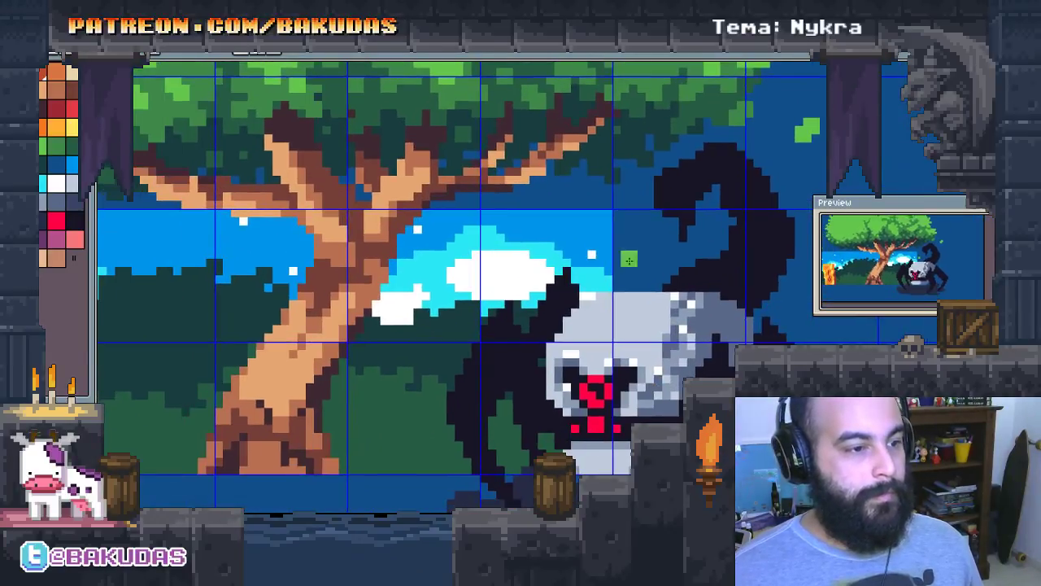
{"action": "scroll", "coordinate": [574, 268], "scroll_direction": "down", "scroll_amount": 1}
{"action": "scroll", "coordinate": [573, 269], "scroll_direction": "left", "scroll_amount": 1}
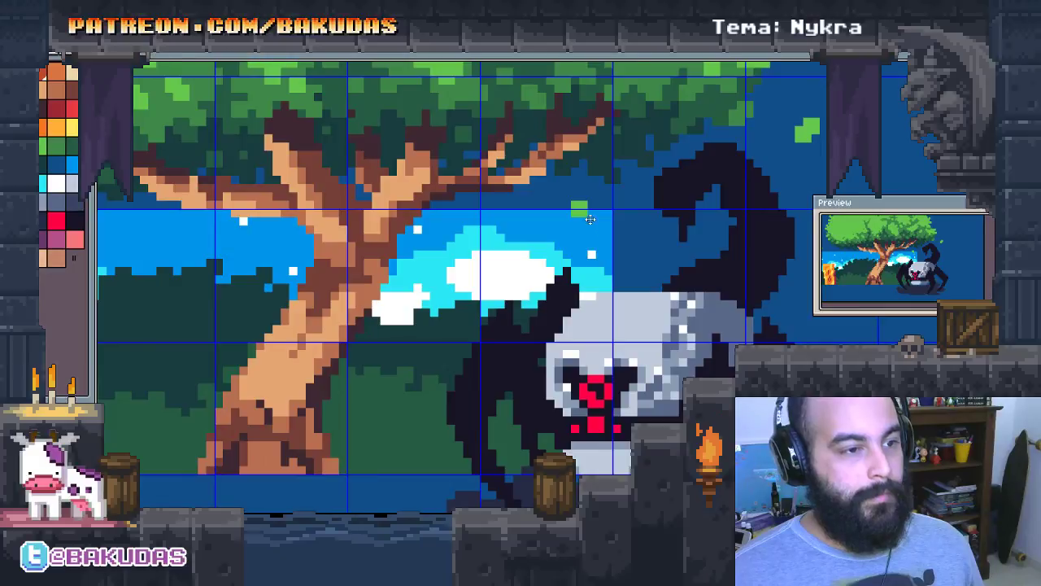
{"action": "scroll", "coordinate": [602, 236], "scroll_direction": "up", "scroll_amount": 2}
{"action": "scroll", "coordinate": [611, 255], "scroll_direction": "right", "scroll_amount": 1}
{"action": "scroll", "coordinate": [651, 201], "scroll_direction": "down", "scroll_amount": 1}
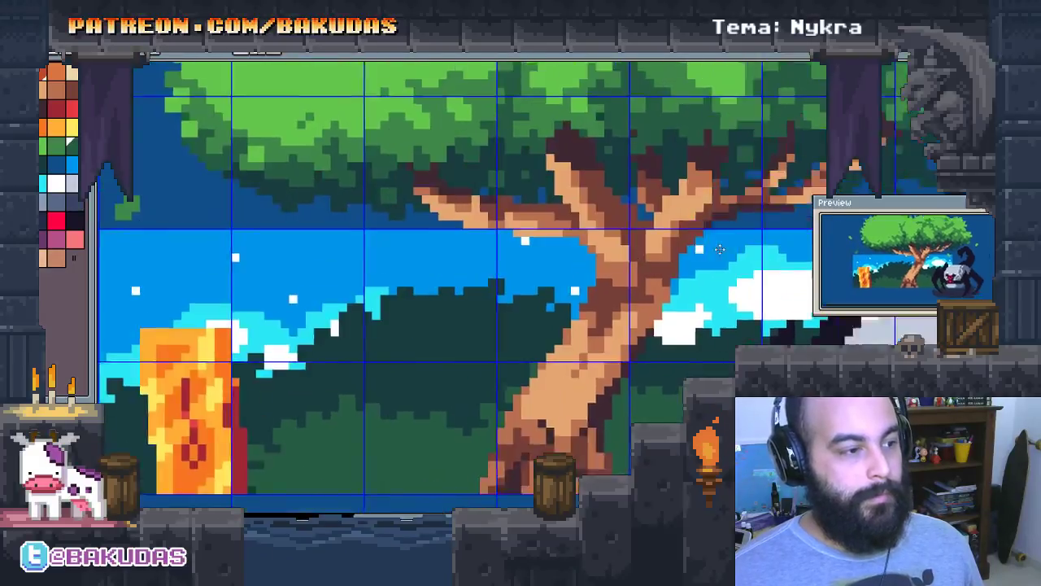
{"action": "scroll", "coordinate": [549, 336], "scroll_direction": "left", "scroll_amount": 3}
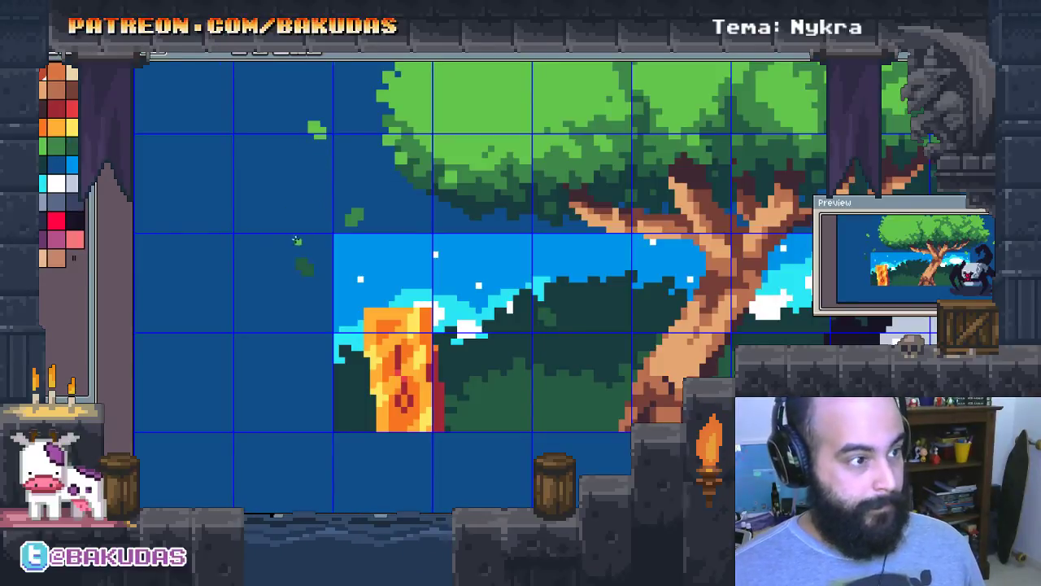
{"action": "scroll", "coordinate": [361, 303], "scroll_direction": "right", "scroll_amount": 2}
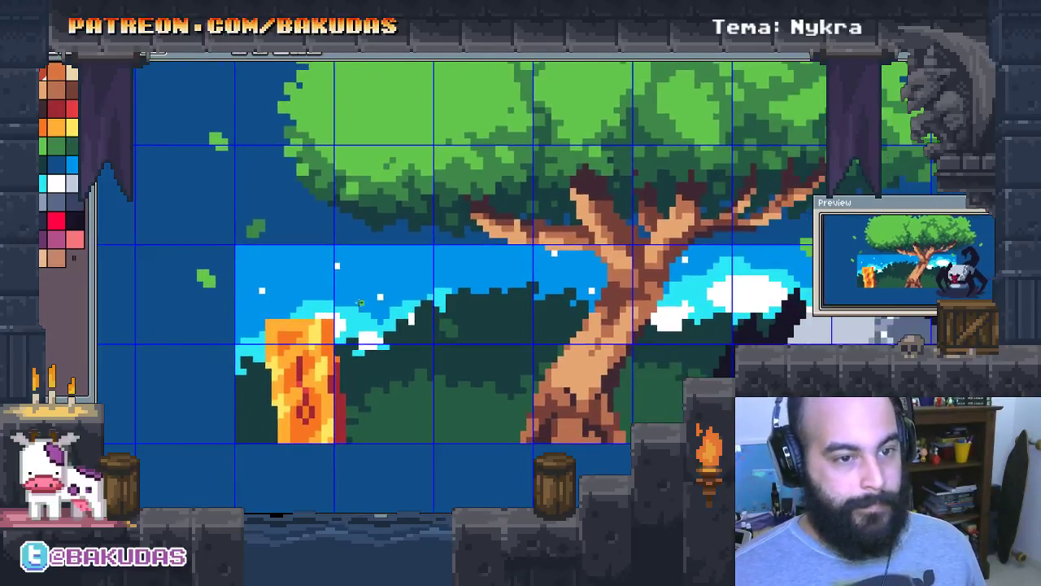
{"action": "scroll", "coordinate": [539, 286], "scroll_direction": "right", "scroll_amount": 1}
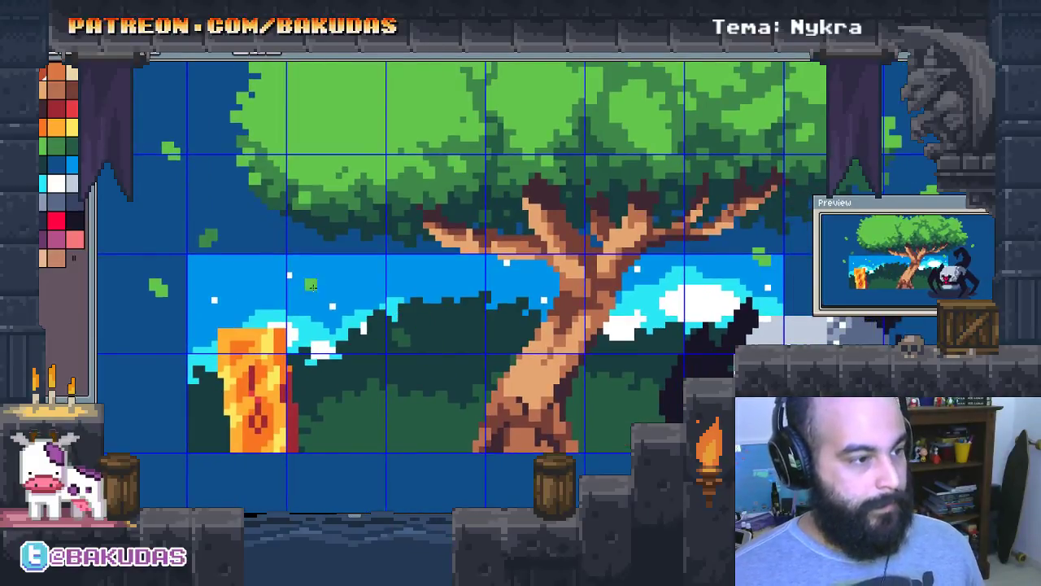
{"action": "scroll", "coordinate": [383, 327], "scroll_direction": "right", "scroll_amount": 1}
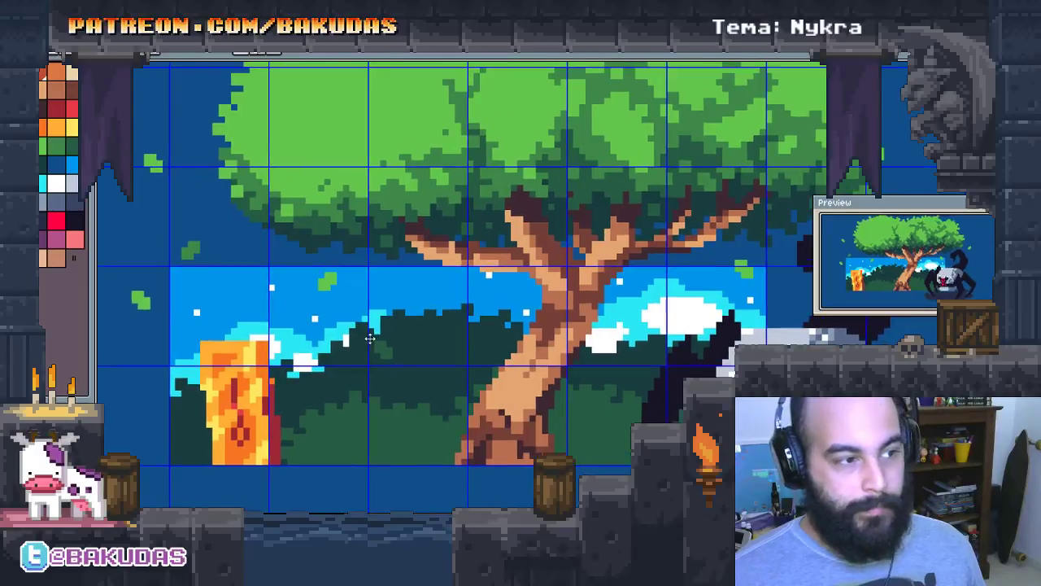
{"action": "scroll", "coordinate": [376, 351], "scroll_direction": "right", "scroll_amount": 1}
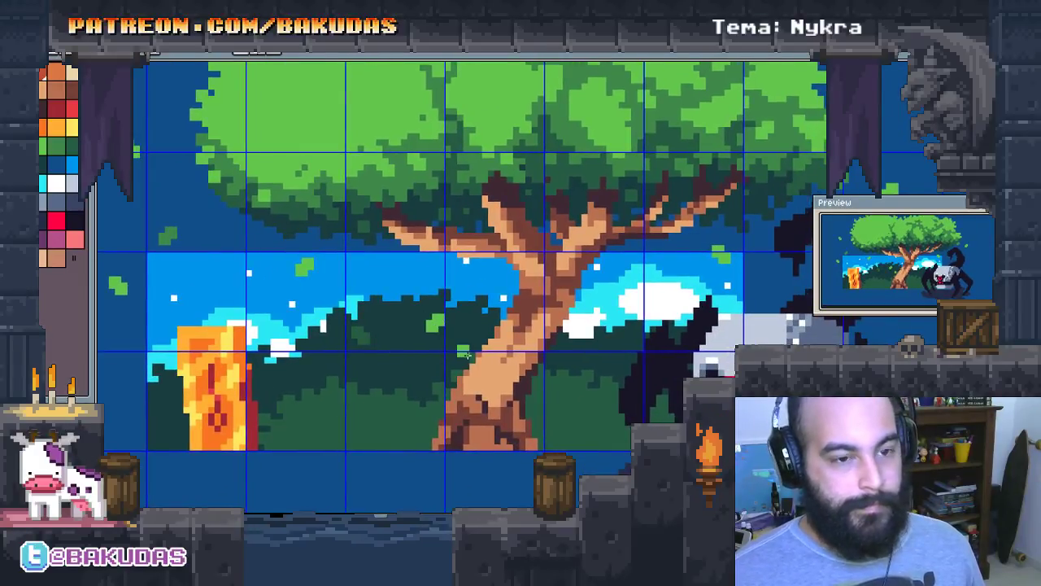
{"action": "scroll", "coordinate": [467, 358], "scroll_direction": "down", "scroll_amount": 1}
{"action": "scroll", "coordinate": [464, 383], "scroll_direction": "down", "scroll_amount": 1}
{"action": "scroll", "coordinate": [462, 385], "scroll_direction": "down", "scroll_amount": 1}
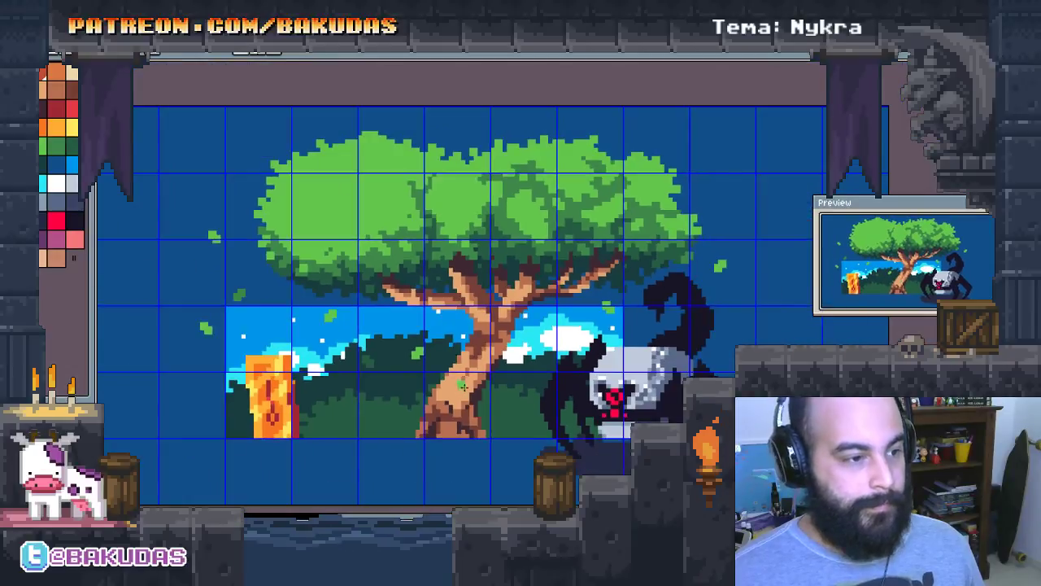
{"action": "scroll", "coordinate": [462, 386], "scroll_direction": "down", "scroll_amount": 1}
{"action": "scroll", "coordinate": [559, 386], "scroll_direction": "up", "scroll_amount": 1}
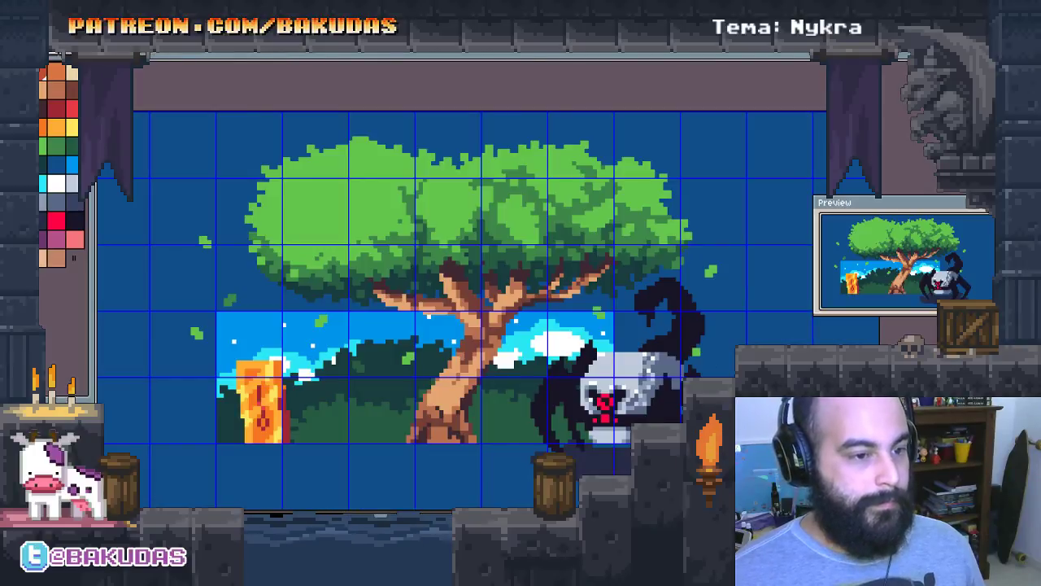
Turn off the grid overlay and zoom out to show the whole scene centred
{"action": "left_click_drag", "start_coordinate": [675, 309], "coordinate": [699, 315]}
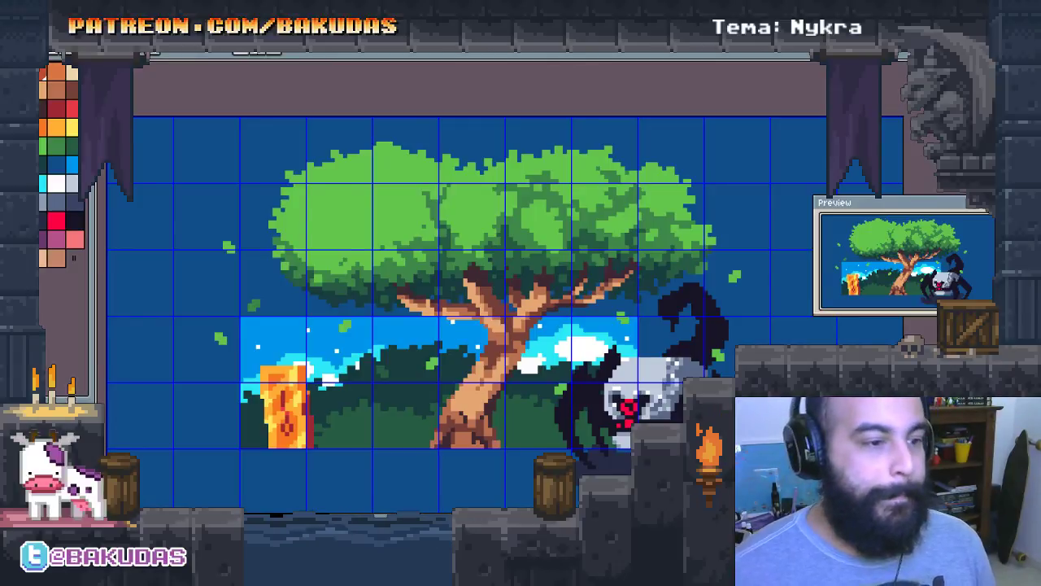
{"action": "left_click_drag", "start_coordinate": [651, 390], "coordinate": [562, 346]}
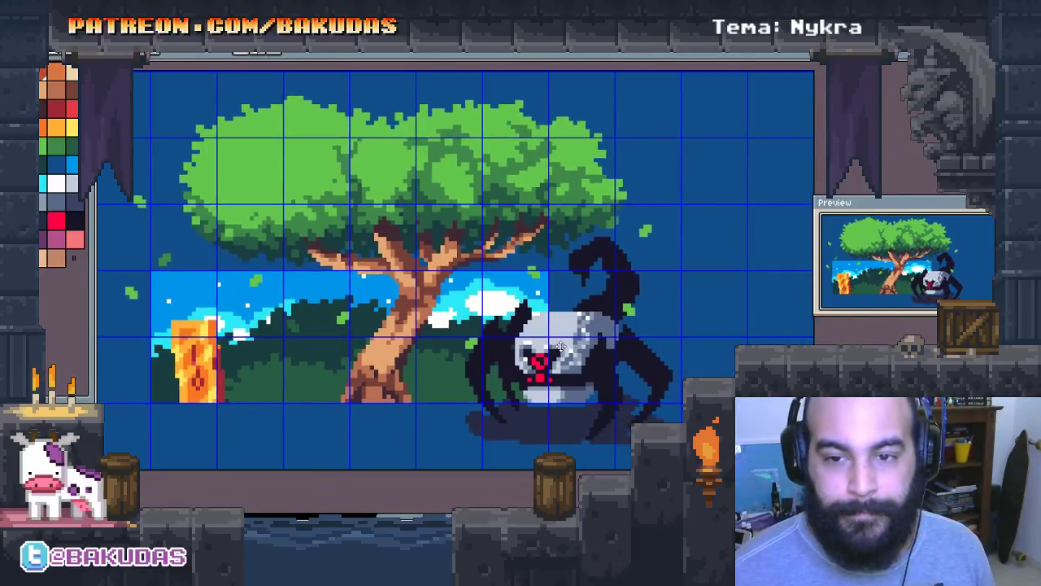
{"action": "key", "text": "Tab"}
{"action": "key", "text": "Tab"}
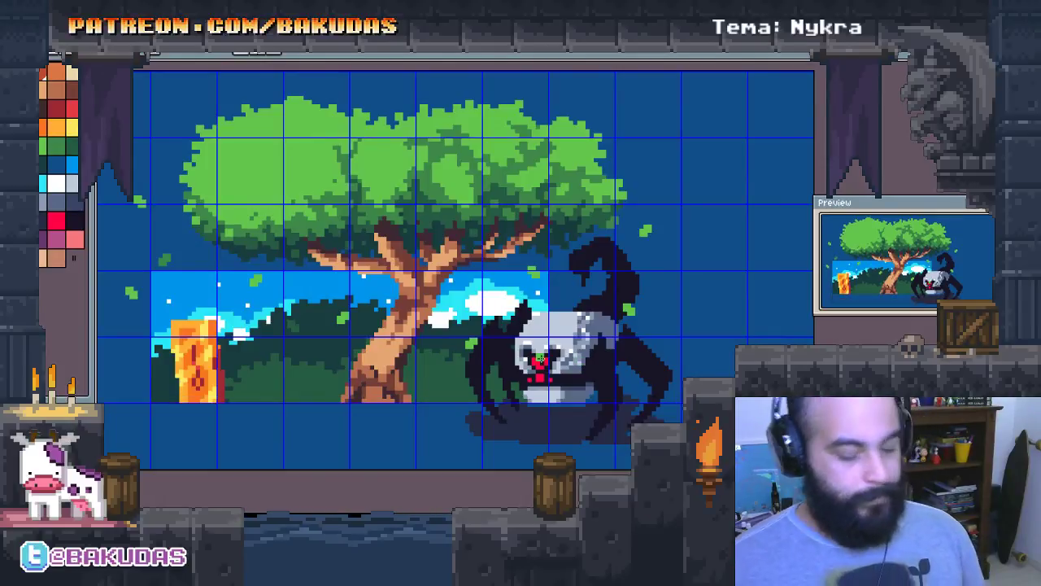
{"action": "key", "text": "ctrl+apostrophe"}
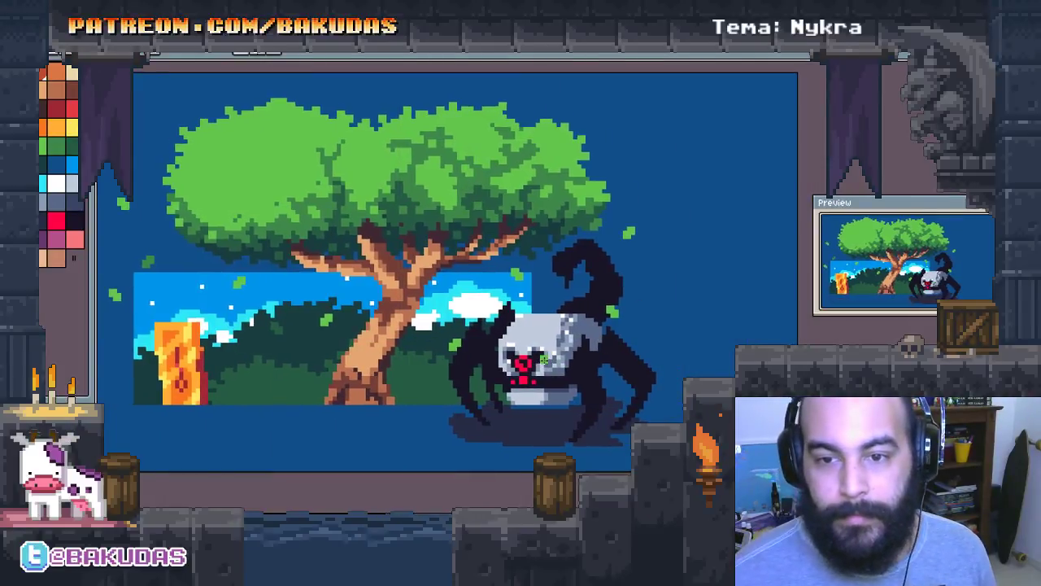
{"action": "scroll", "coordinate": [545, 359], "scroll_direction": "down", "scroll_amount": 1}
{"action": "scroll", "coordinate": [546, 356], "scroll_direction": "down", "scroll_amount": 1}
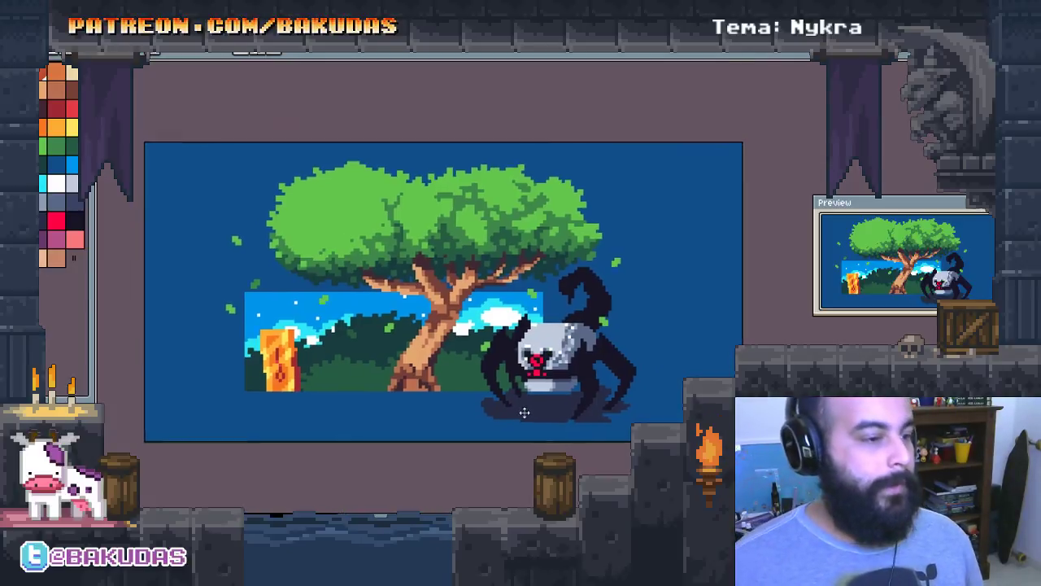
{"action": "left_click_drag", "start_coordinate": [507, 410], "coordinate": [515, 413]}
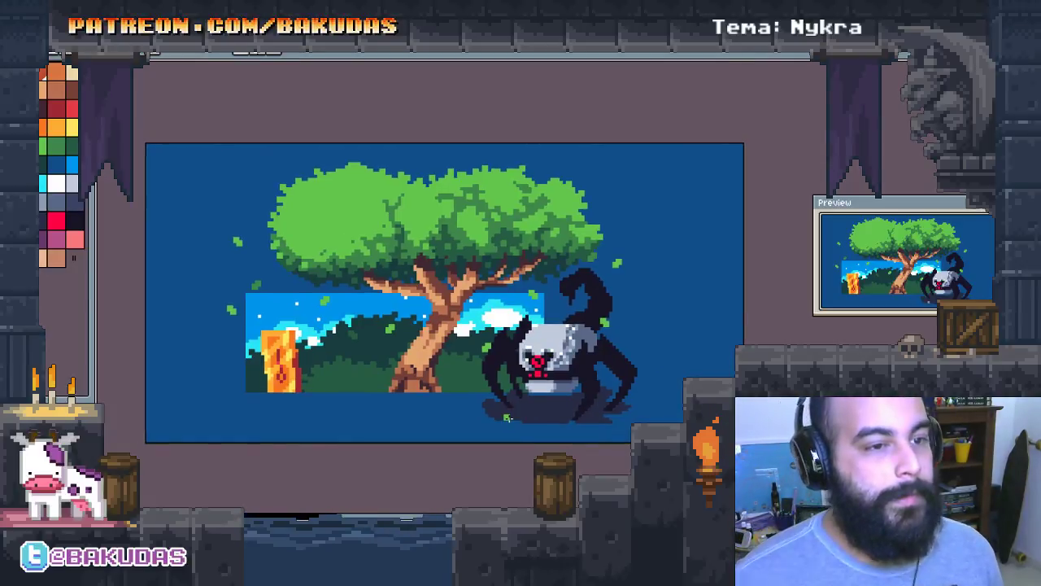
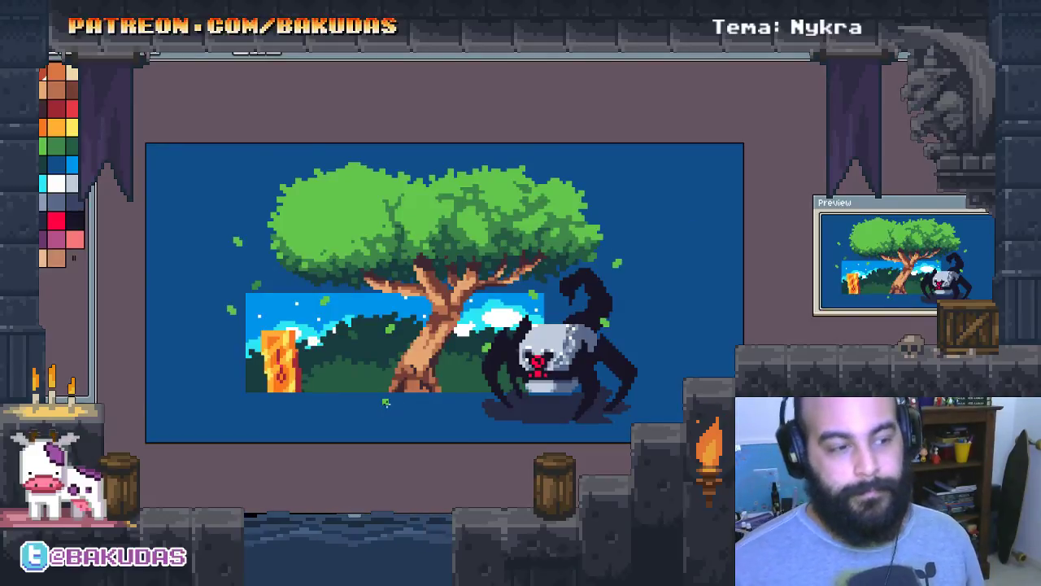
Rename the sketch layer to mob
{"action": "mouse_move", "coordinate": [387, 401]}
{"action": "left_mouse_down"}
{"action": "mouse_move", "coordinate": [483, 406]}
{"action": "mouse_move", "coordinate": [441, 414]}
{"action": "mouse_move", "coordinate": [422, 404]}
{"action": "left_mouse_up"}
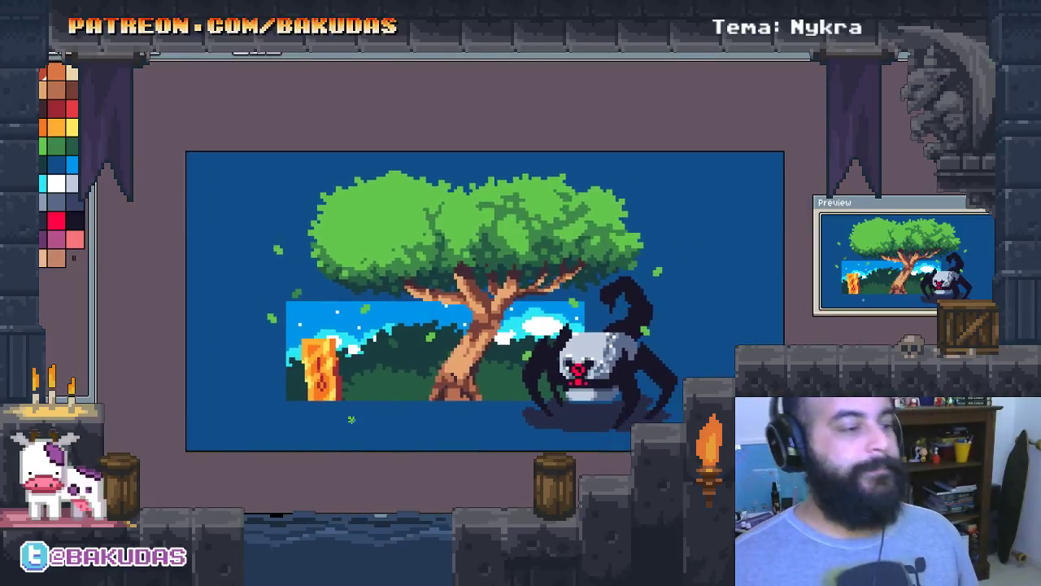
{"action": "key", "text": "Tab"}
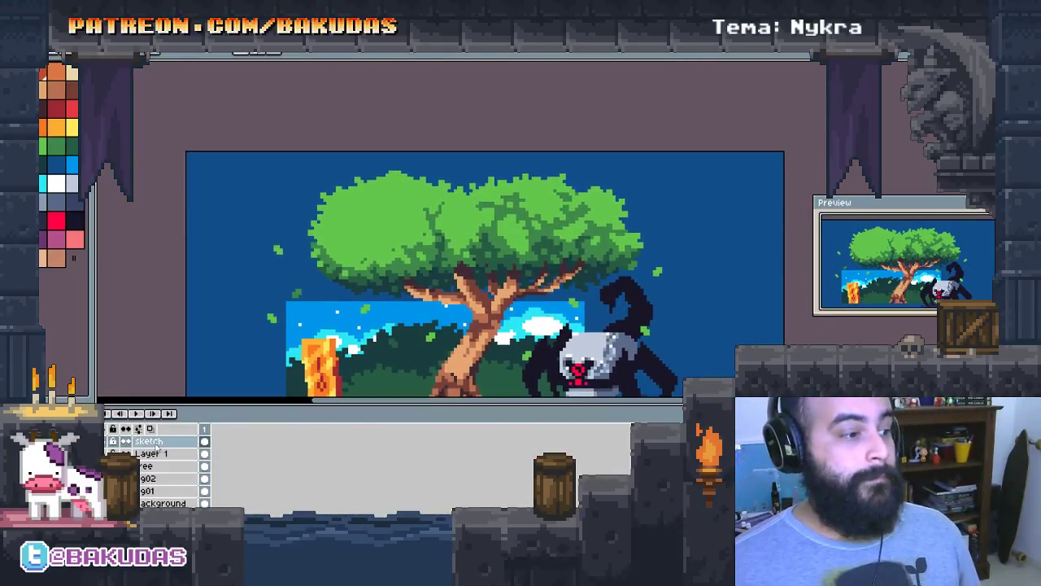
{"action": "left_click", "coordinate": [125, 453]}
{"action": "left_click", "coordinate": [125, 453]}
{"action": "double_click", "coordinate": [149, 441]}
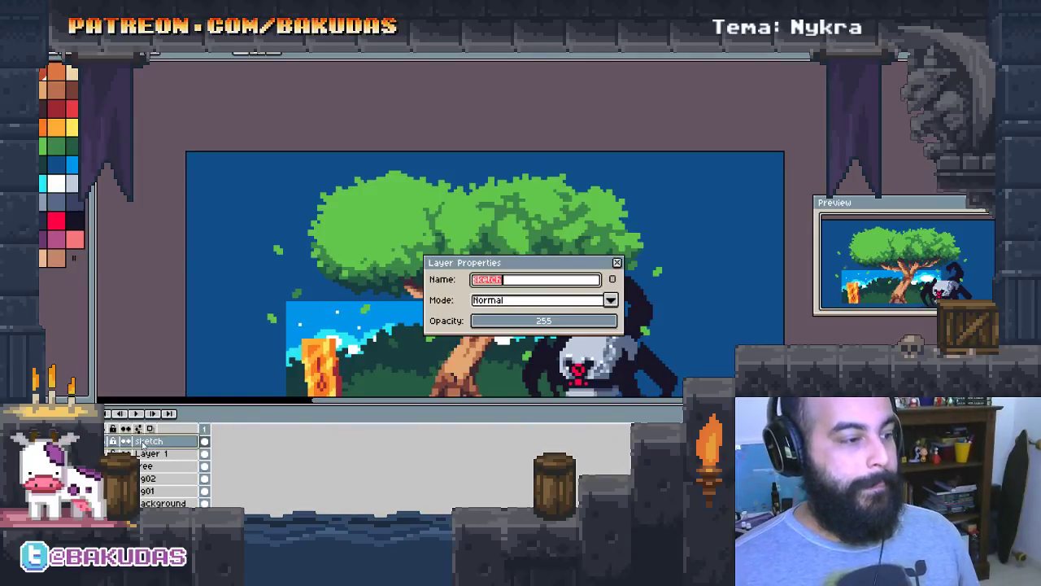
{"action": "type", "text": "m"}
{"action": "key", "text": "Return"}
{"action": "key", "text": "Tab"}
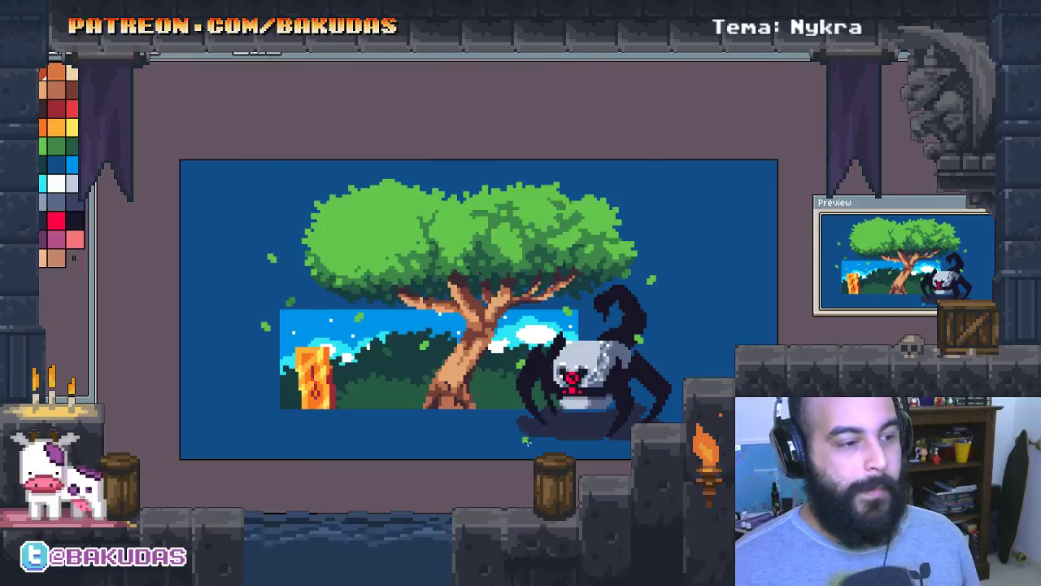
Add a new layer named bush above mob, then start a text caption
{"action": "key", "text": "Tab"}
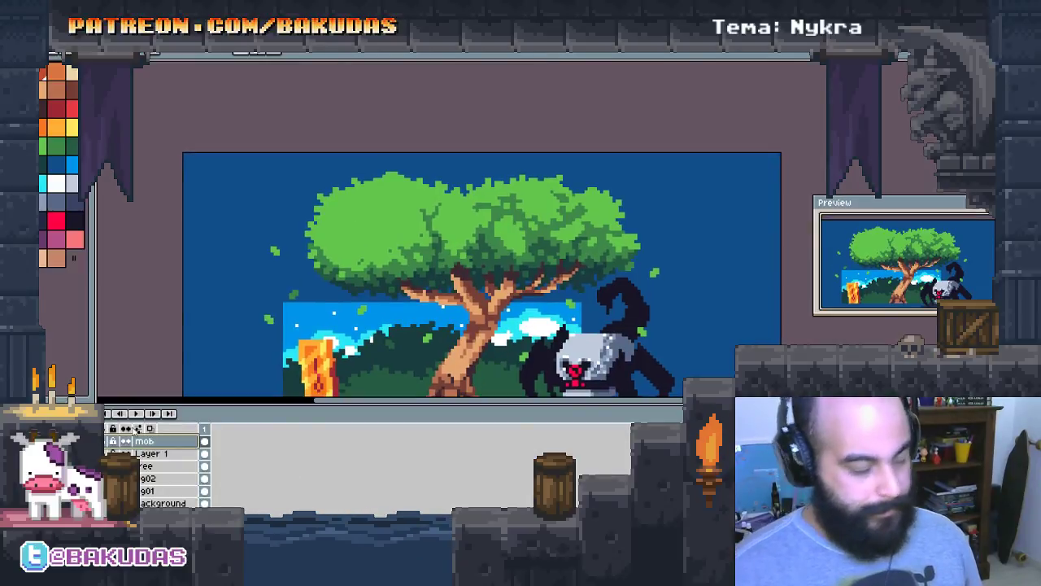
{"action": "key", "text": "ctrl+n"}
{"action": "key", "text": "Escape"}
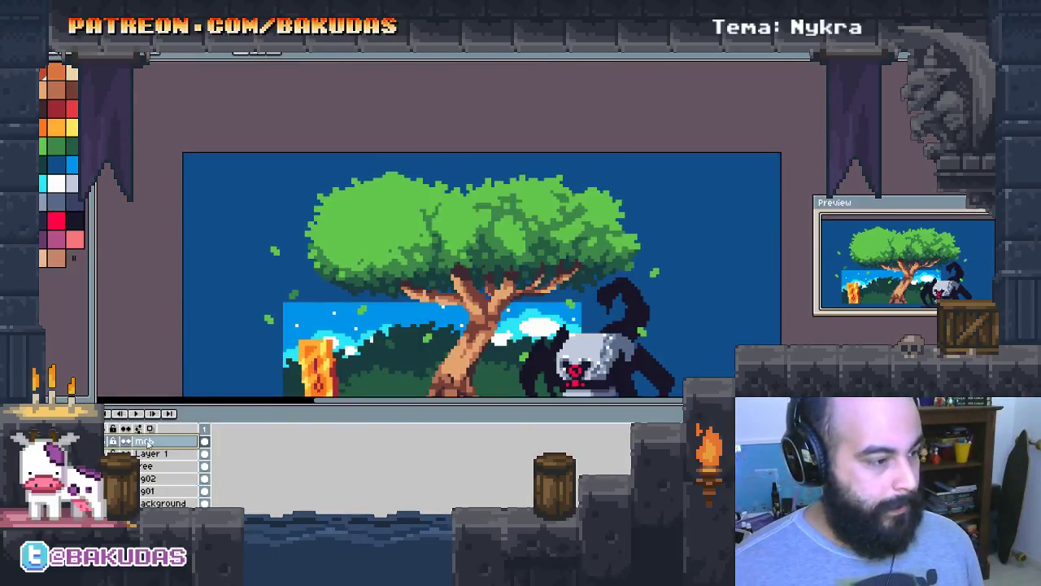
{"action": "key", "text": "shift+n"}
{"action": "double_click", "coordinate": [144, 440]}
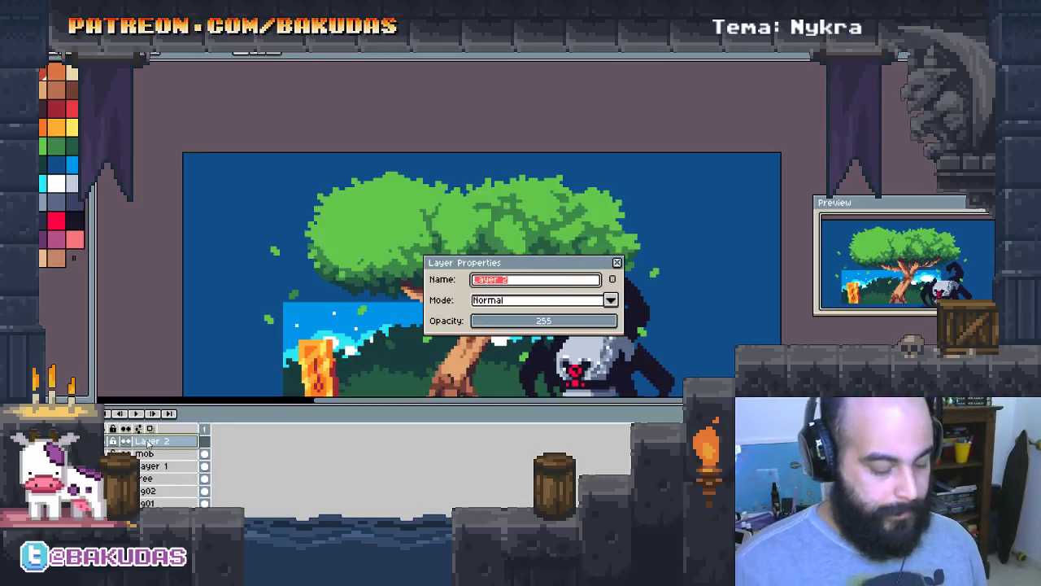
{"action": "type", "text": "bush"}
{"action": "key", "text": "Return"}
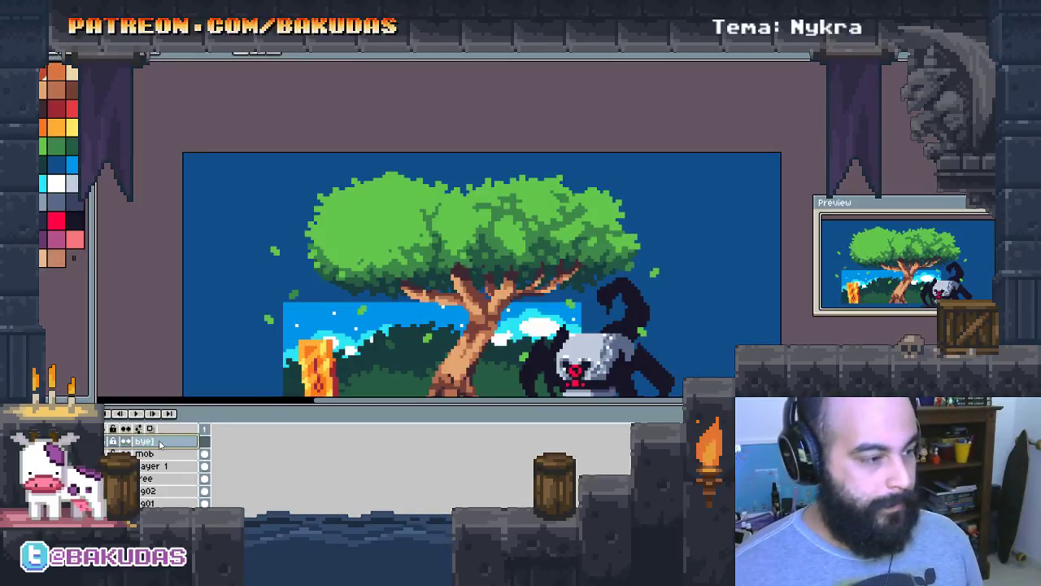
{"action": "double_click", "coordinate": [144, 440]}
{"action": "type", "text": "bush"}
{"action": "key", "text": "Return"}
{"action": "key", "text": "Tab"}
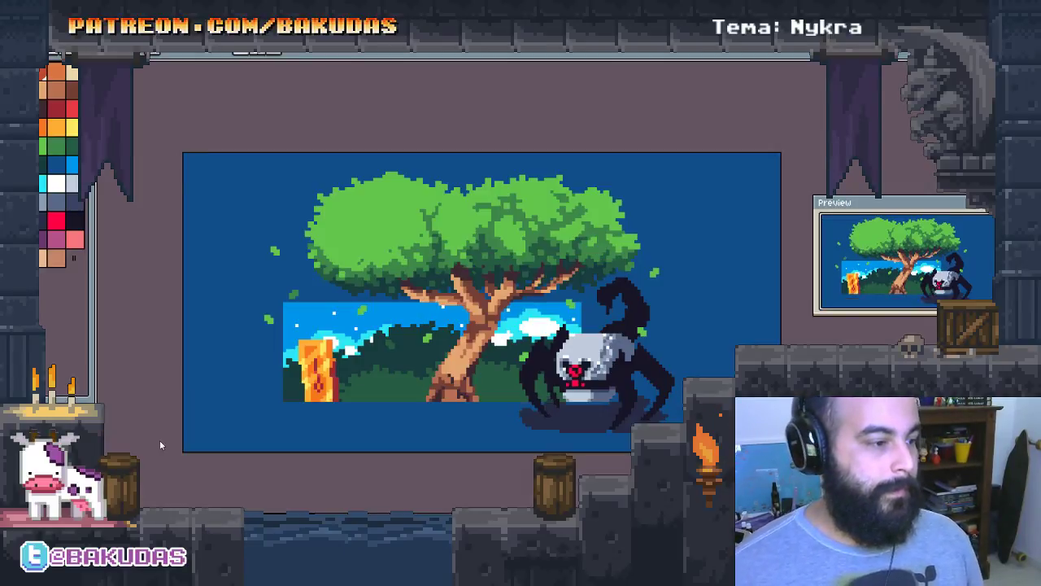
{"action": "key", "text": "t"}
{"action": "type", "text": "thanks for watching!!"}
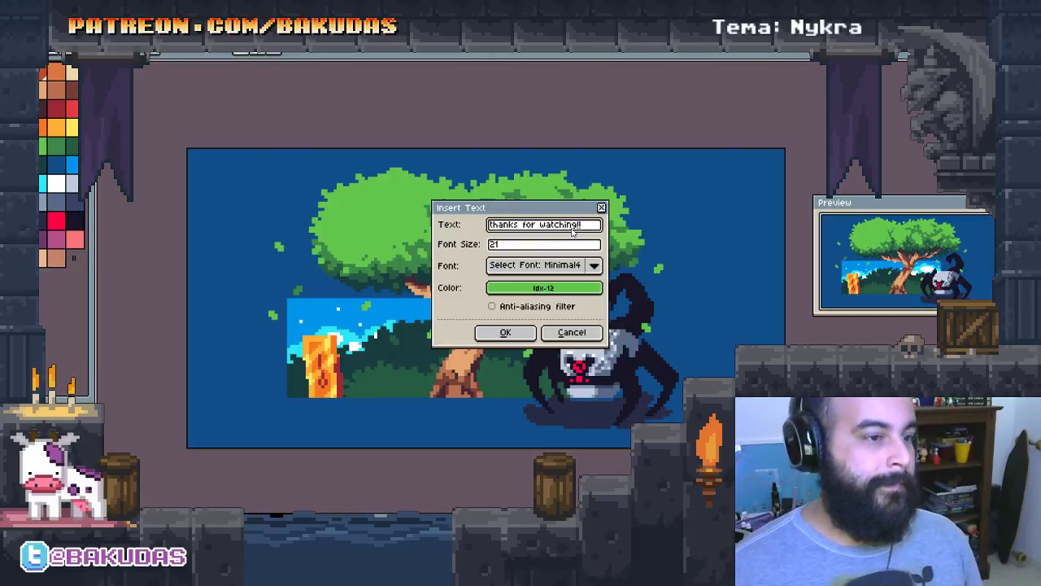
Place a white 'thanks for watching!!' caption at the canvas bottom, tilting then levelling it
{"action": "left_click", "coordinate": [561, 288]}
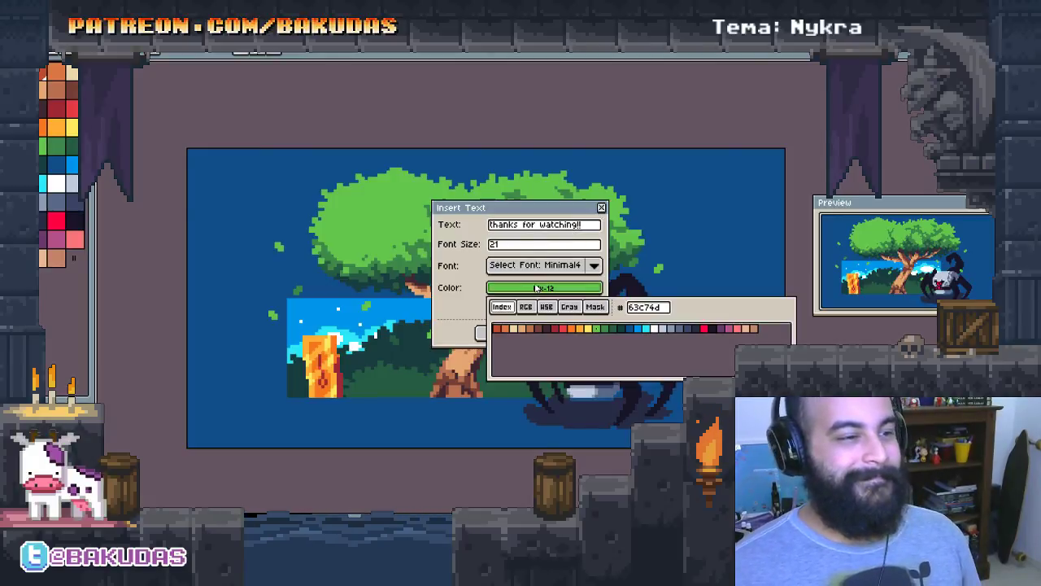
{"action": "left_click", "coordinate": [656, 329]}
{"action": "left_click", "coordinate": [505, 332]}
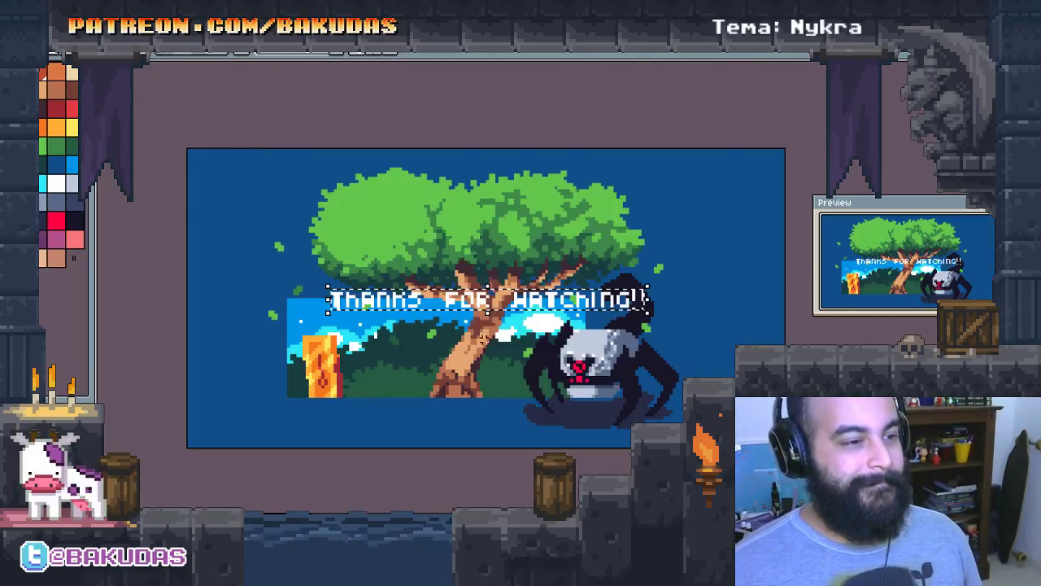
{"action": "left_click_drag", "start_coordinate": [327, 312], "coordinate": [207, 426]}
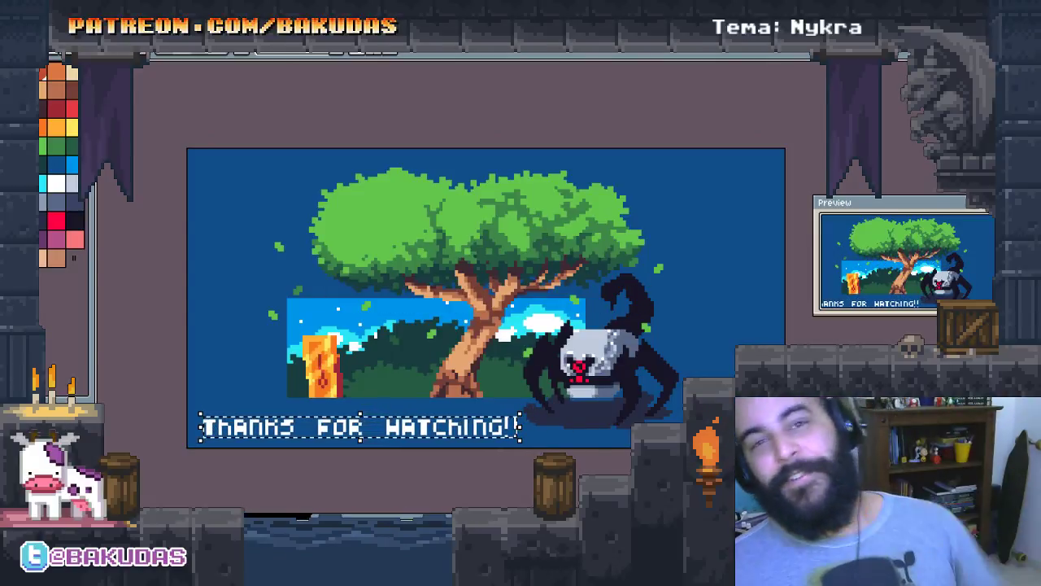
{"action": "left_click_drag", "start_coordinate": [528, 452], "coordinate": [208, 480]}
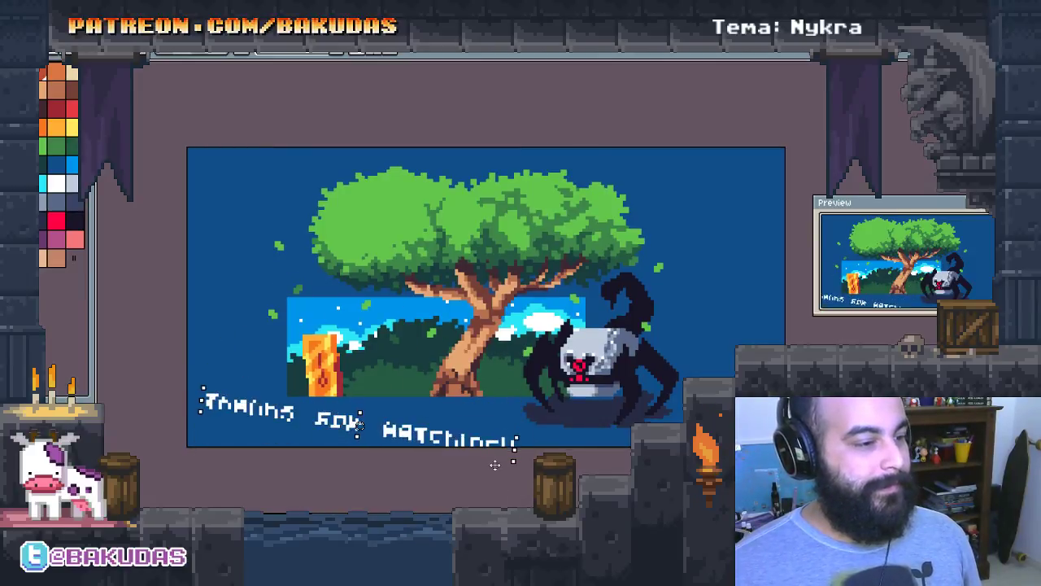
{"action": "left_click_drag", "start_coordinate": [288, 444], "coordinate": [517, 448]}
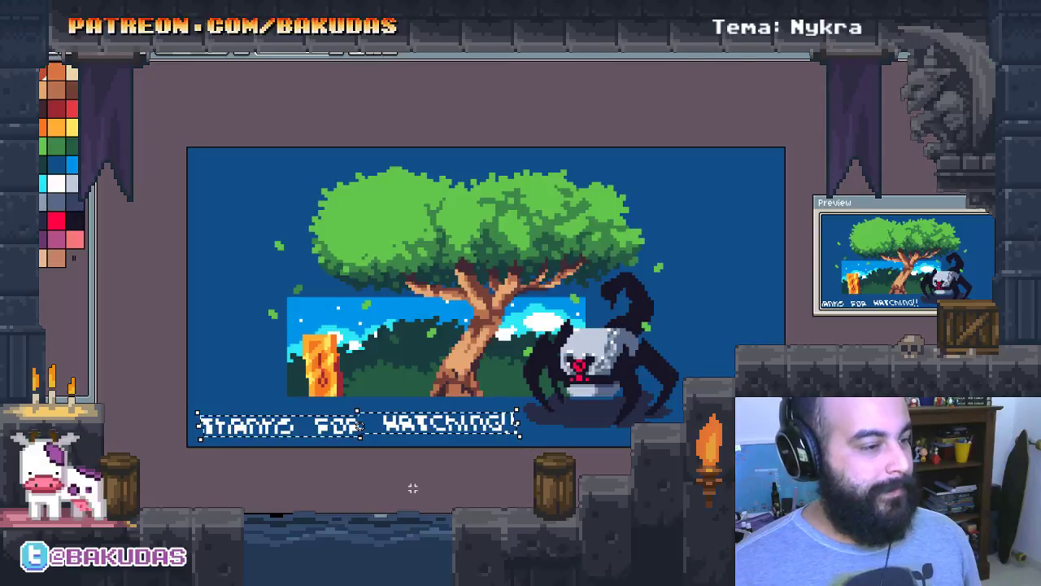
Delete the floating caption so the artwork has no text
{"action": "key", "text": "Delete"}
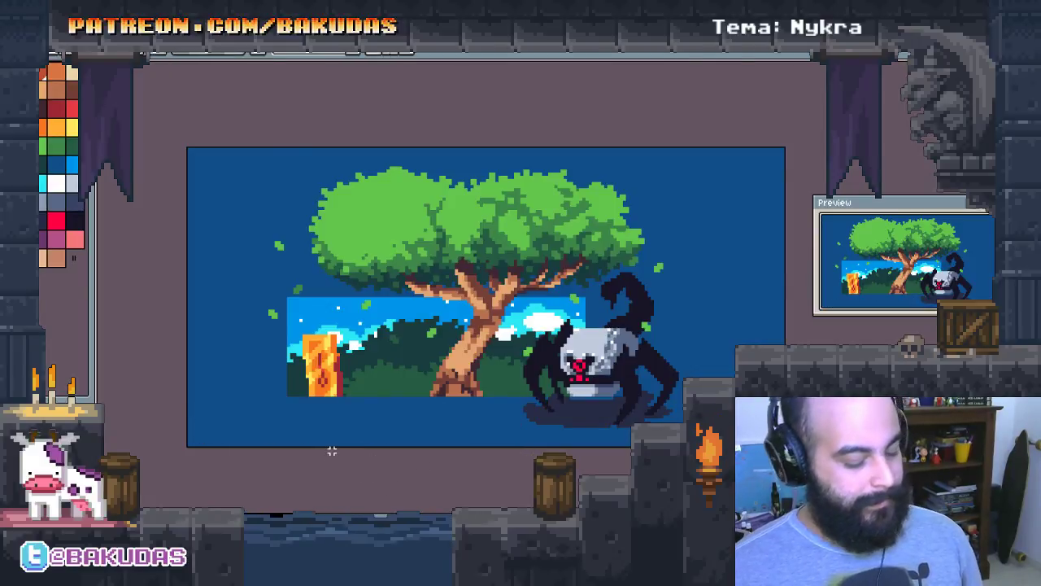
{"action": "key", "text": "Tab"}
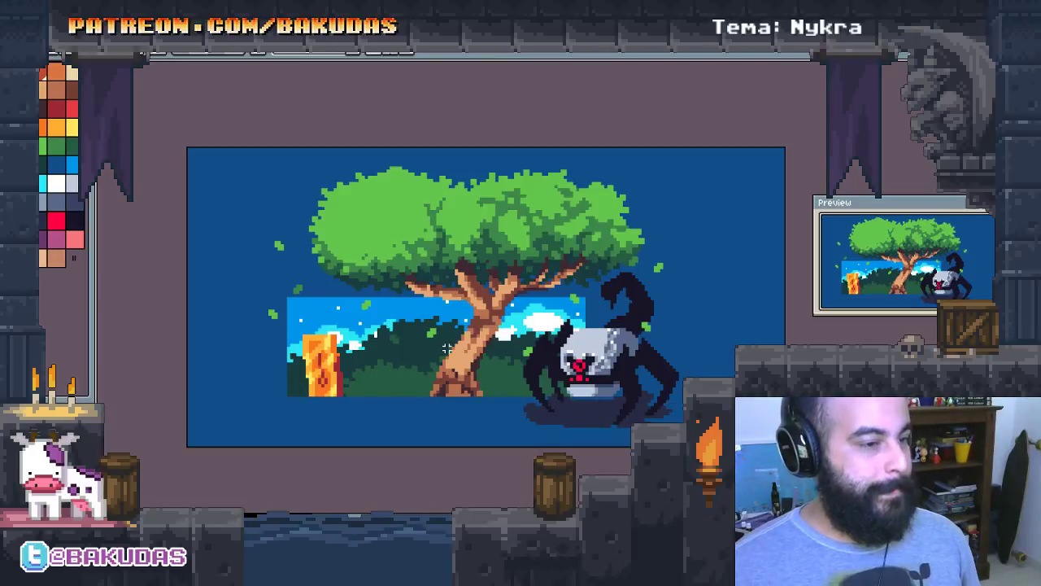
{"action": "key", "text": "Tab"}
Save a copy, browsing into Dalies 365 > 108 - Nykra folder
{"action": "left_click", "coordinate": [143, 59]}
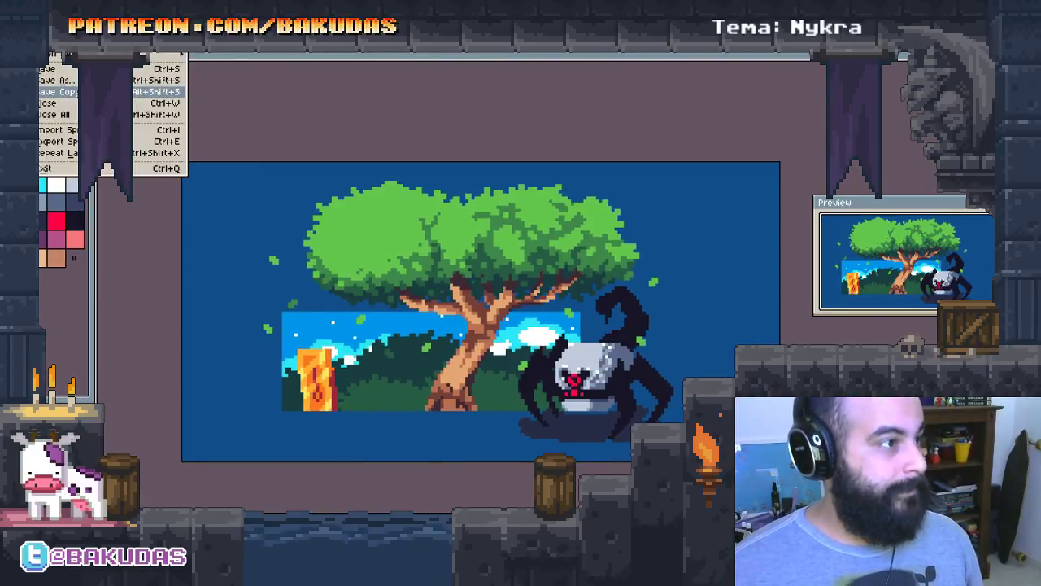
{"action": "left_click", "coordinate": [151, 81]}
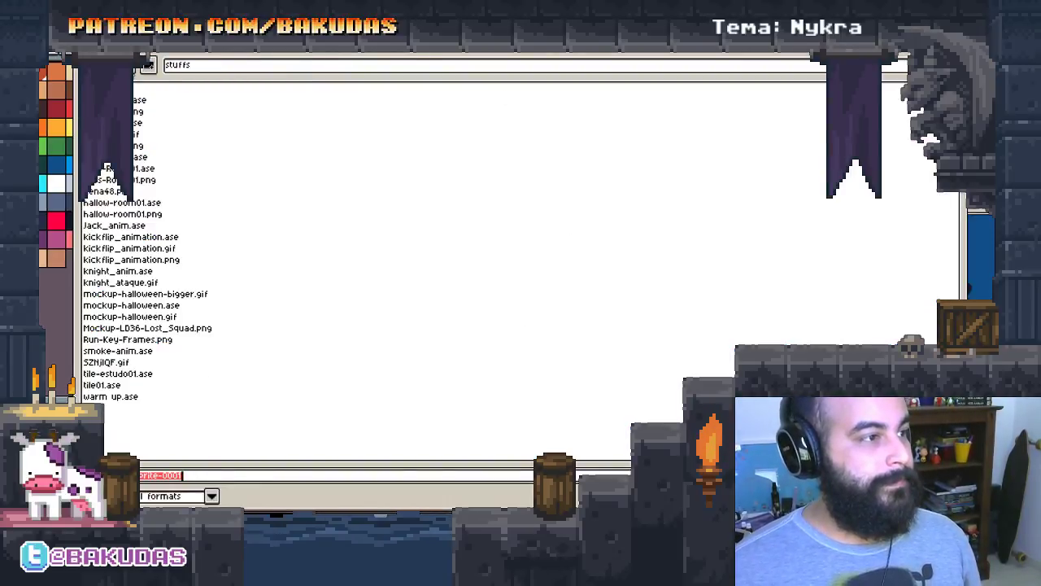
{"action": "left_click", "coordinate": [147, 65]}
{"action": "left_click", "coordinate": [137, 88]}
{"action": "double_click", "coordinate": [137, 88]}
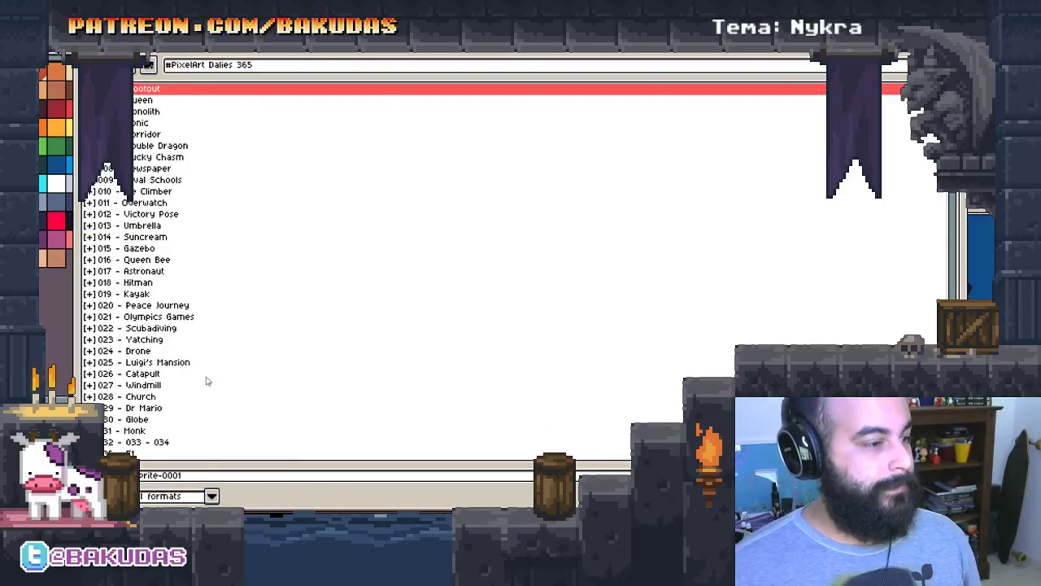
{"action": "scroll", "coordinate": [203, 391], "scroll_direction": "down", "scroll_amount": 10}
{"action": "scroll", "coordinate": [203, 398], "scroll_direction": "down", "scroll_amount": 10}
{"action": "double_click", "coordinate": [138, 407]}
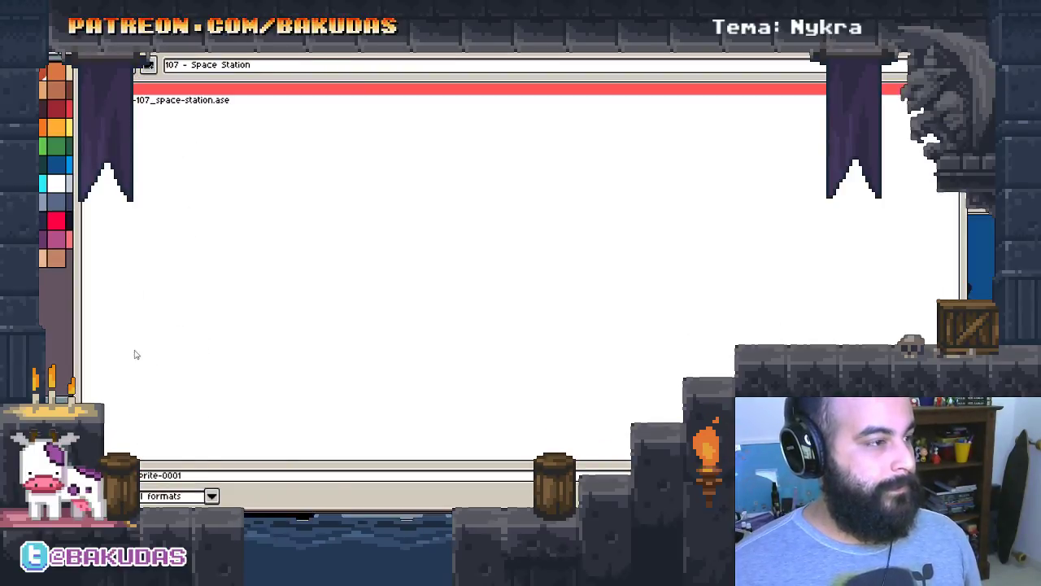
{"action": "left_click", "coordinate": [143, 101]}
{"action": "left_click", "coordinate": [147, 64]}
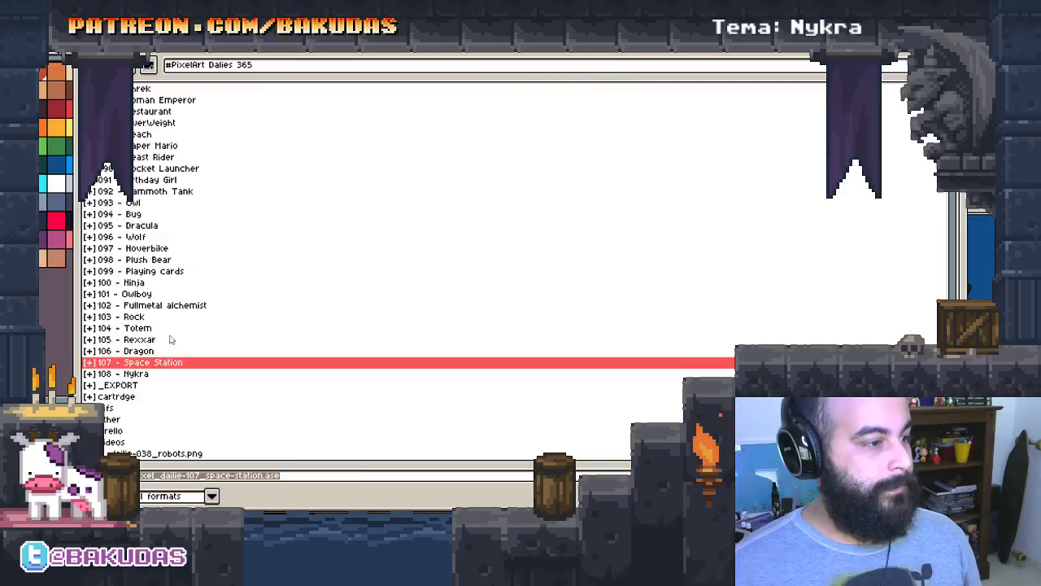
{"action": "double_click", "coordinate": [140, 374]}
Name the file pixel_dailie-108_nykra.ase and save it
{"action": "left_click", "coordinate": [236, 476]}
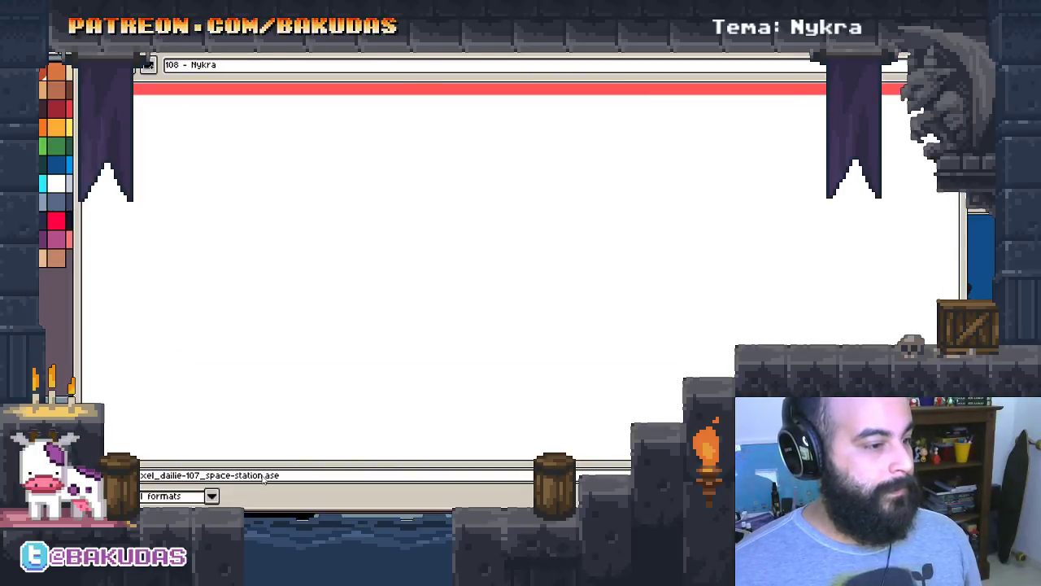
{"action": "key", "text": "BackSpace"}
{"action": "key", "text": "BackSpace"}
{"action": "key", "text": "BackSpace"}
{"action": "key", "text": "BackSpace"}
{"action": "key", "text": "BackSpace"}
{"action": "key", "text": "BackSpace"}
{"action": "type", "text": "8"}
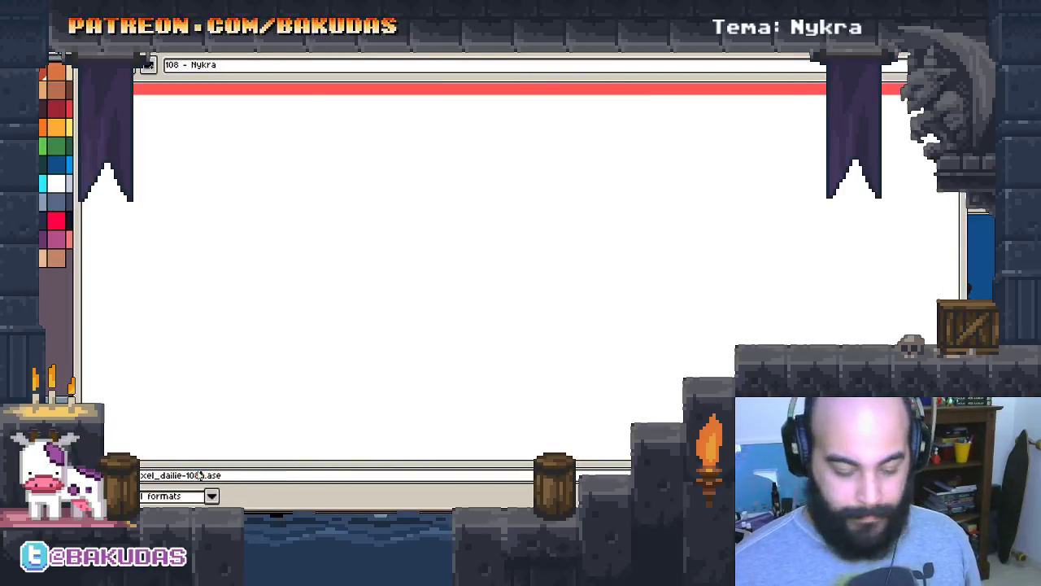
{"action": "type", "text": "_ny"}
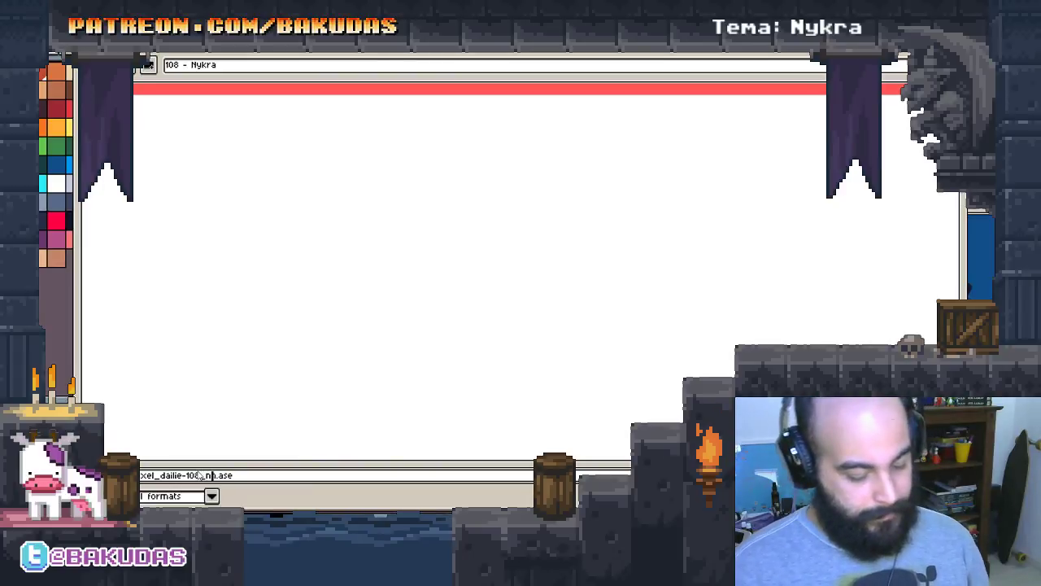
{"action": "type", "text": "kra"}
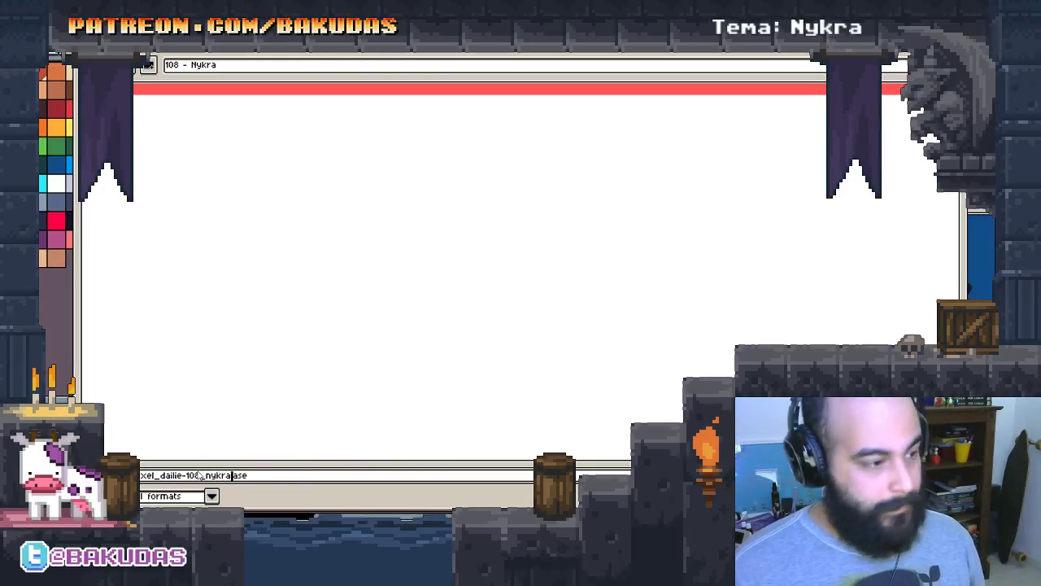
{"action": "key", "text": "Return"}
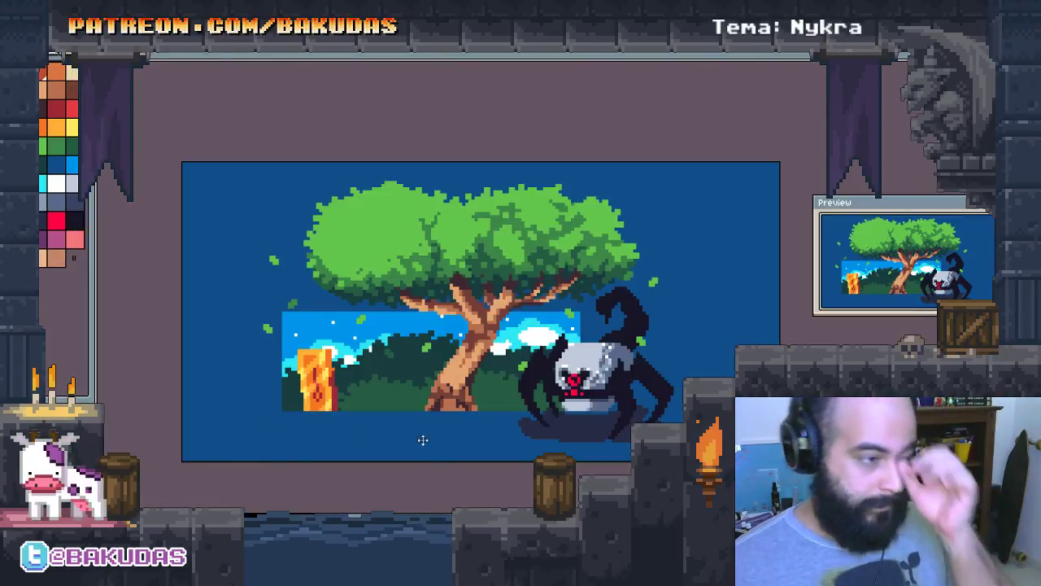
{"action": "scroll", "coordinate": [423, 440], "scroll_direction": "down", "scroll_amount": 1}
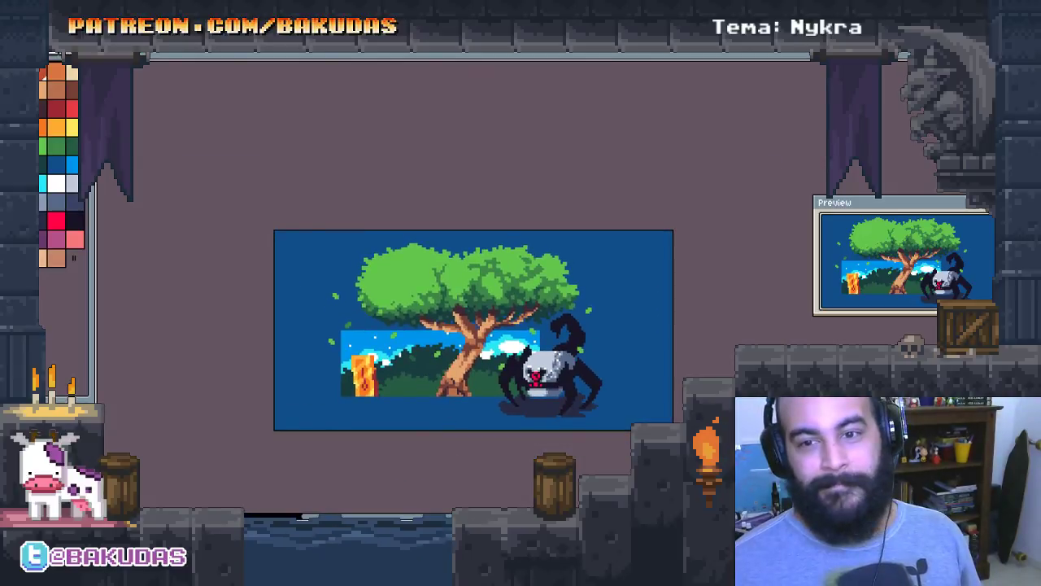